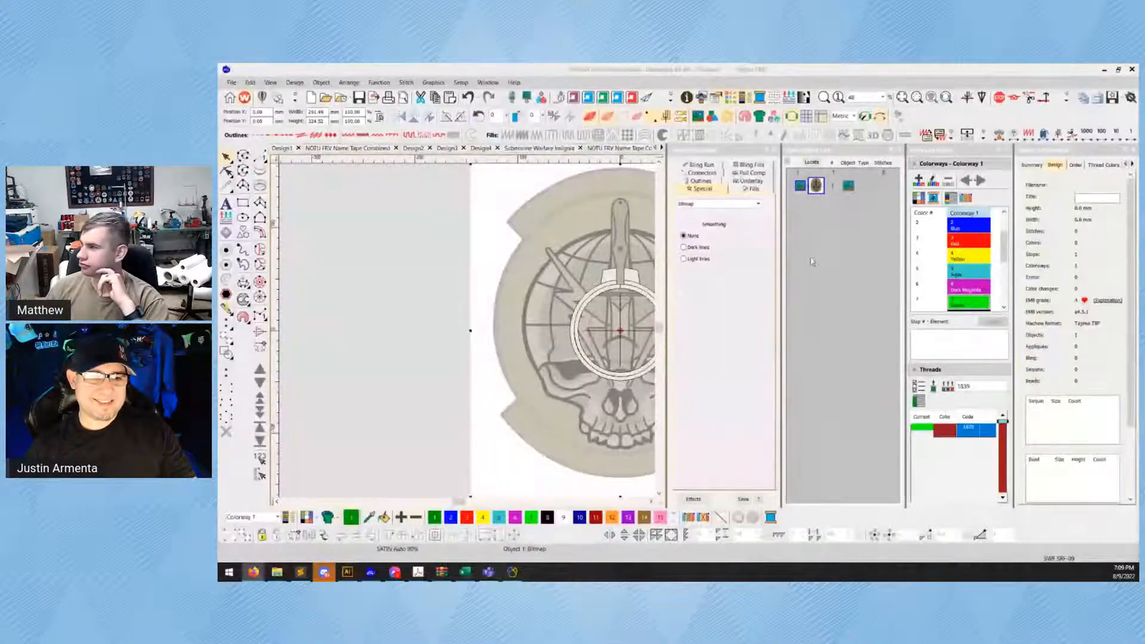
Close the design information docker and the Colorways and Threads docker to enlarge the design window
click(1133, 150)
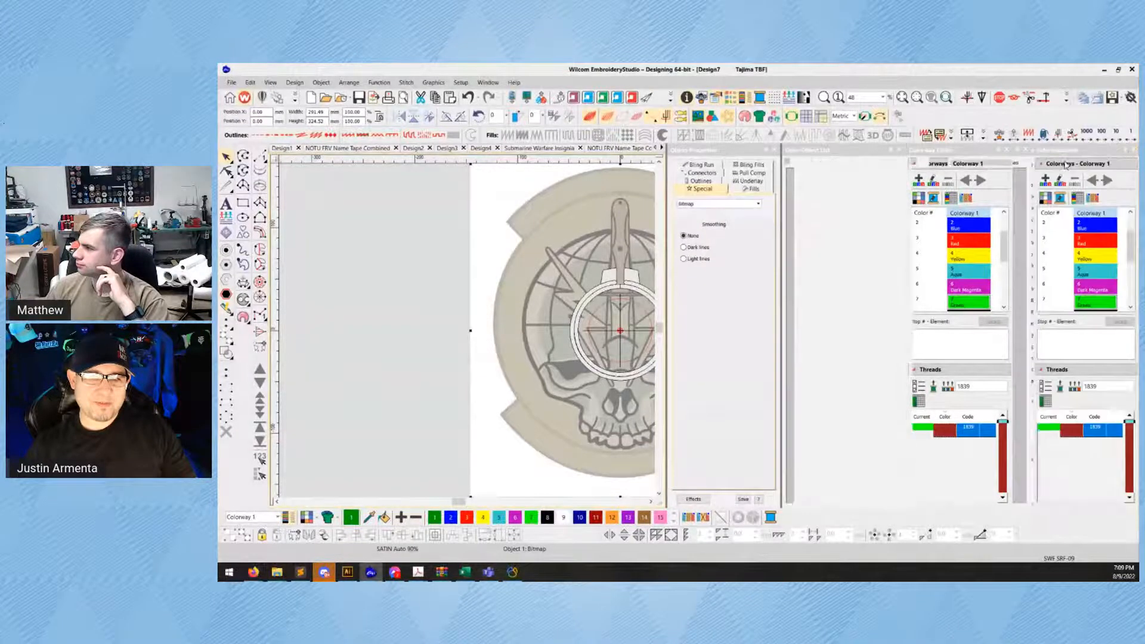
click(1135, 151)
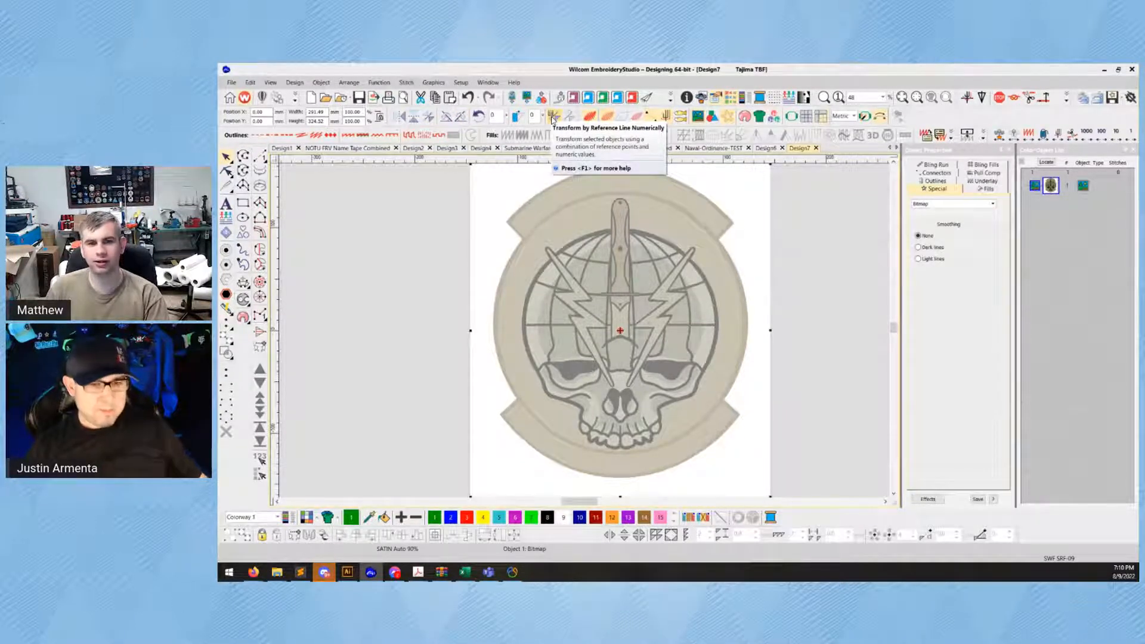
Resize the skull patch bitmap with Transform by Reference Line Numerically, making the patch 4 inches from top edge to bottom edge
click(552, 120)
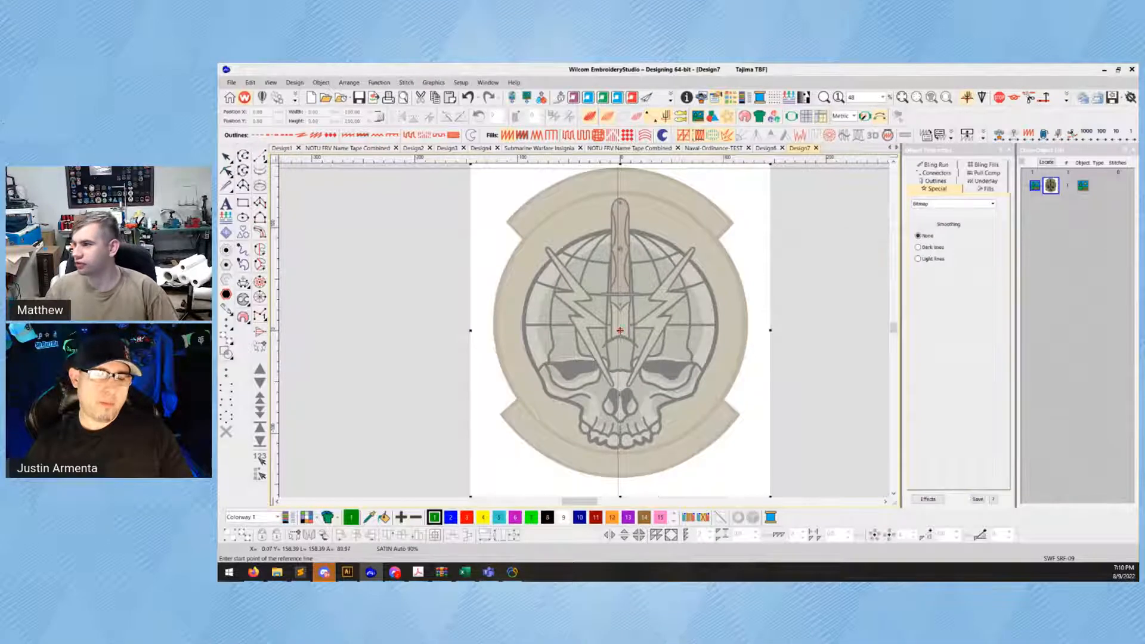
click(620, 331)
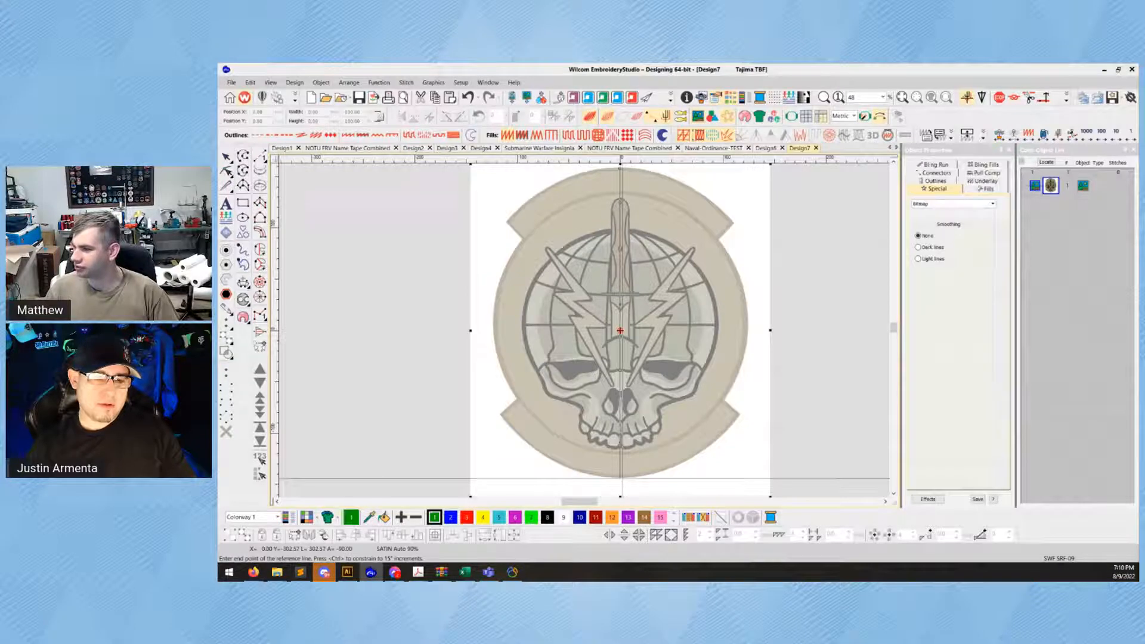
click(620, 478)
text(10.0)
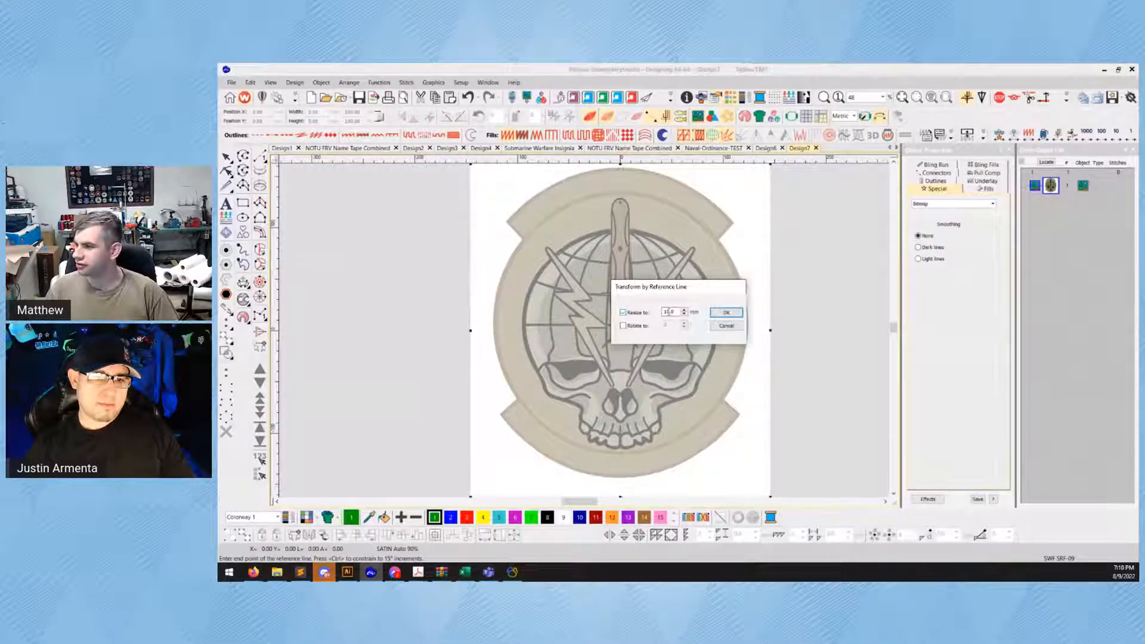
double_click(669, 311)
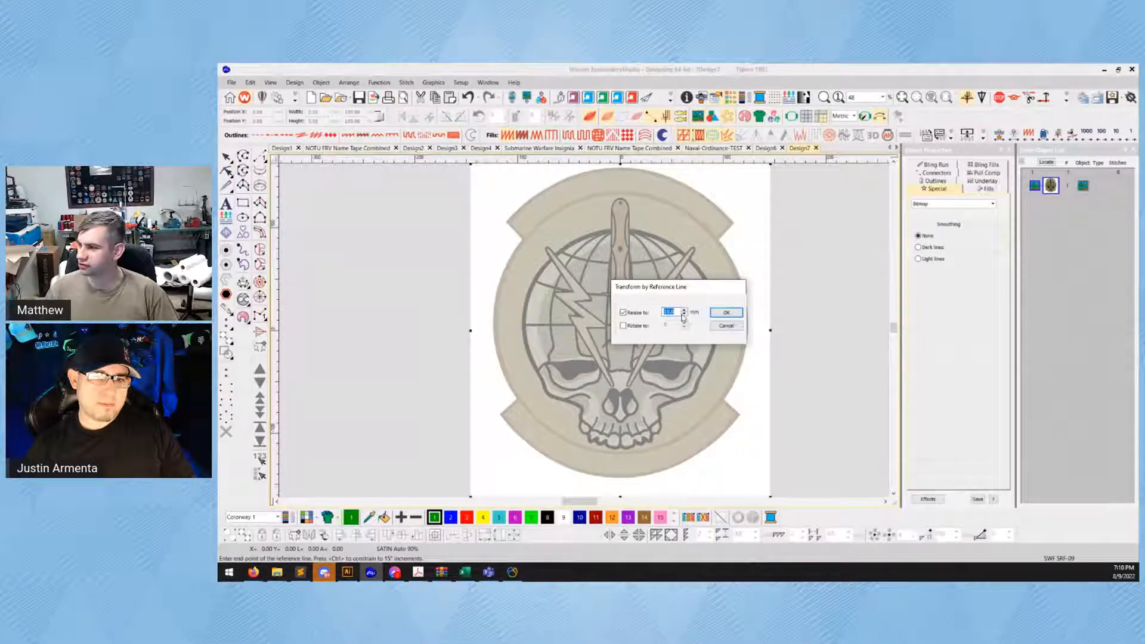
text(4)
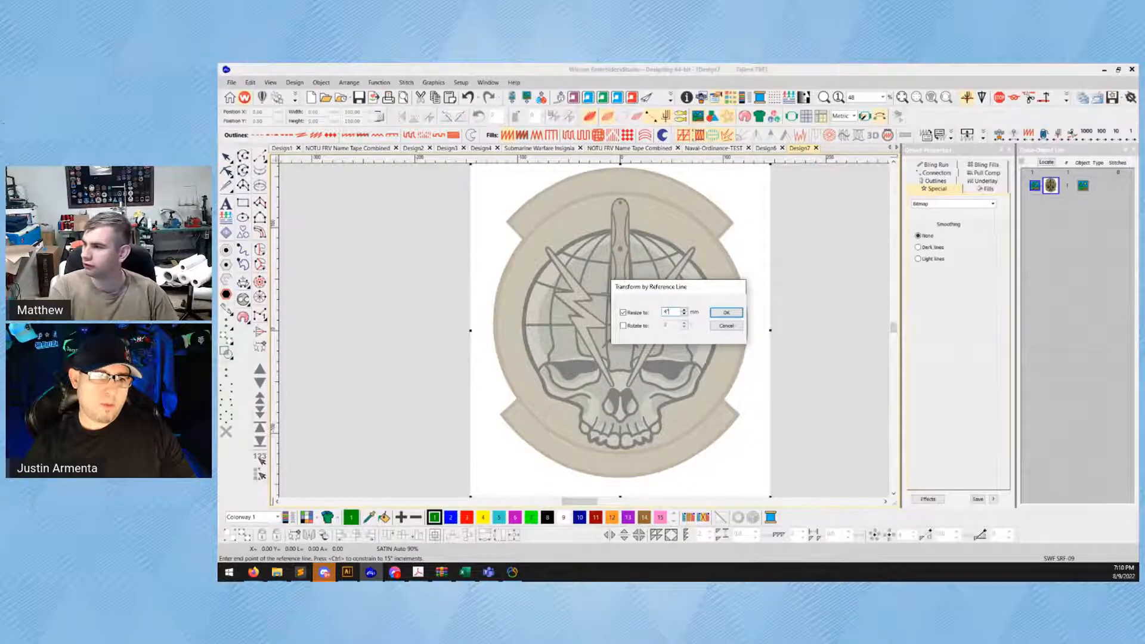
key(Return)
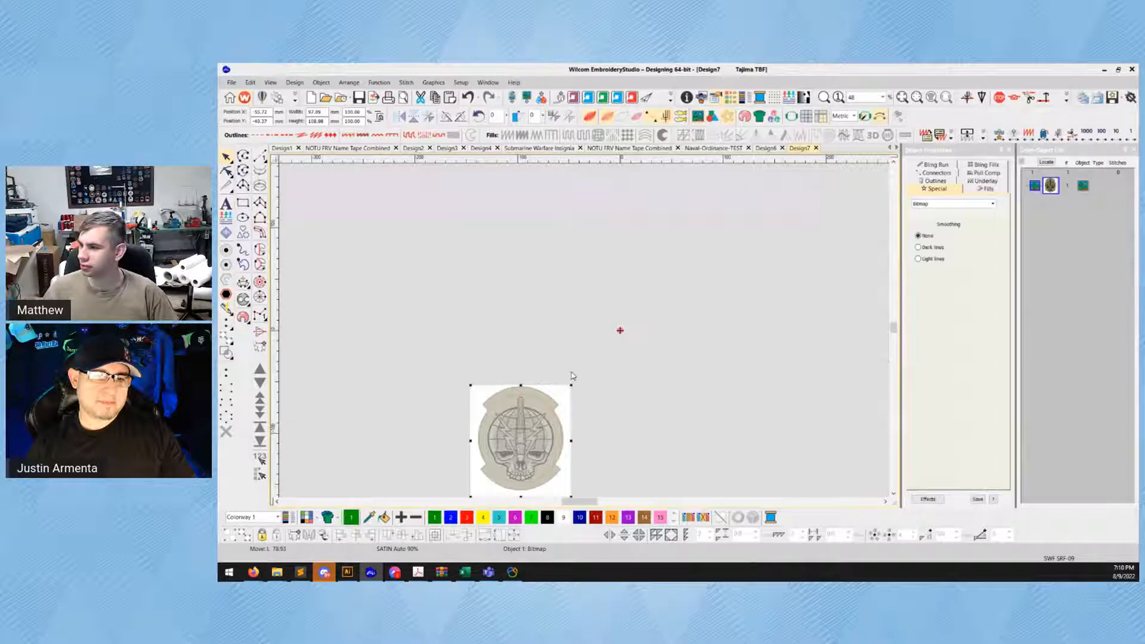
key(0)
click(767, 348)
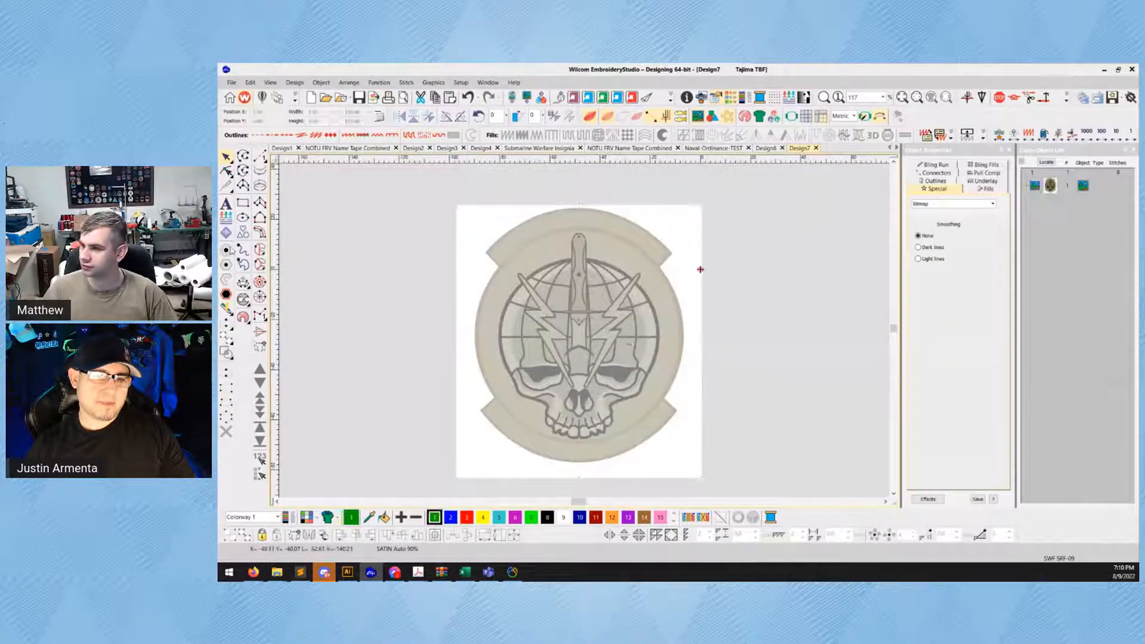
Draw a filled circle about 82 mm in diameter over the patch artwork with the ellipse tool
click(243, 217)
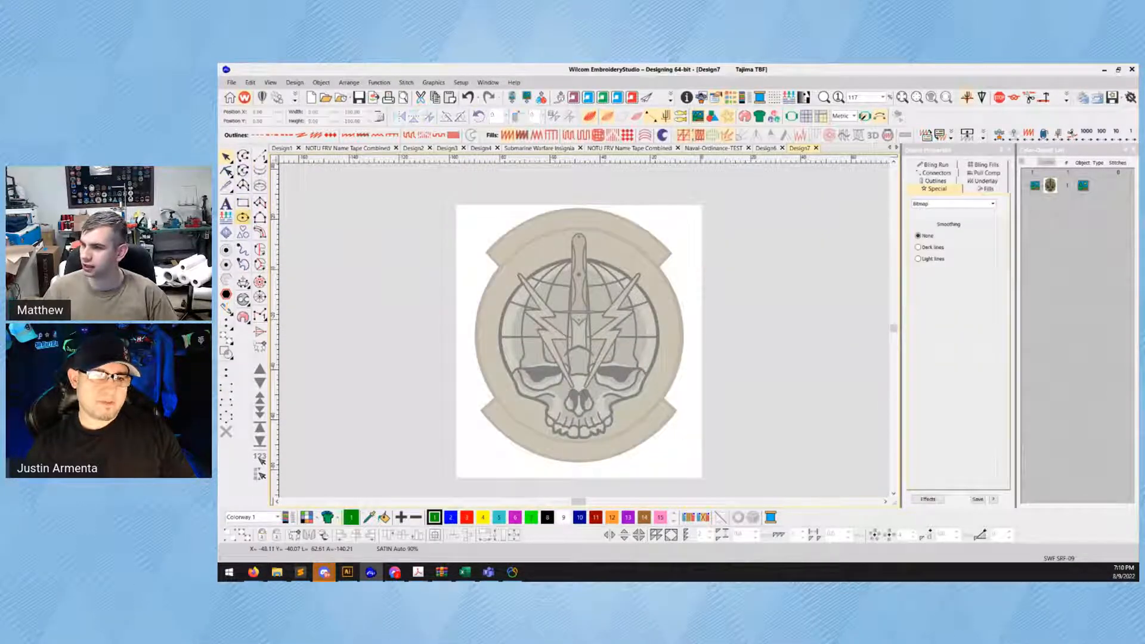
click(593, 310)
click(672, 376)
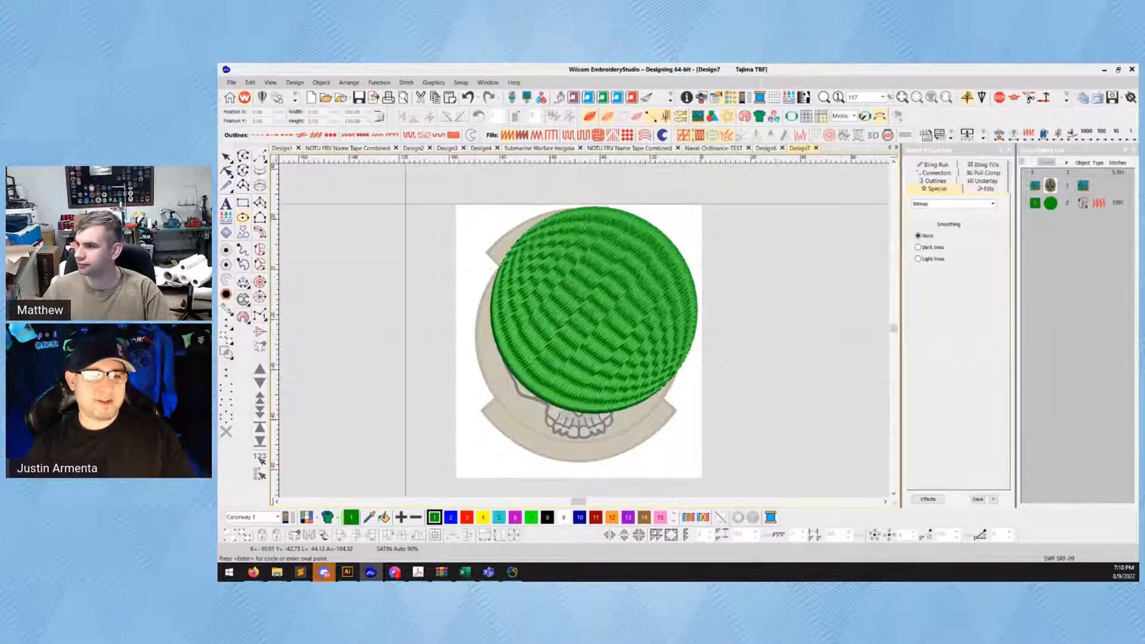
key(Return)
key(Escape)
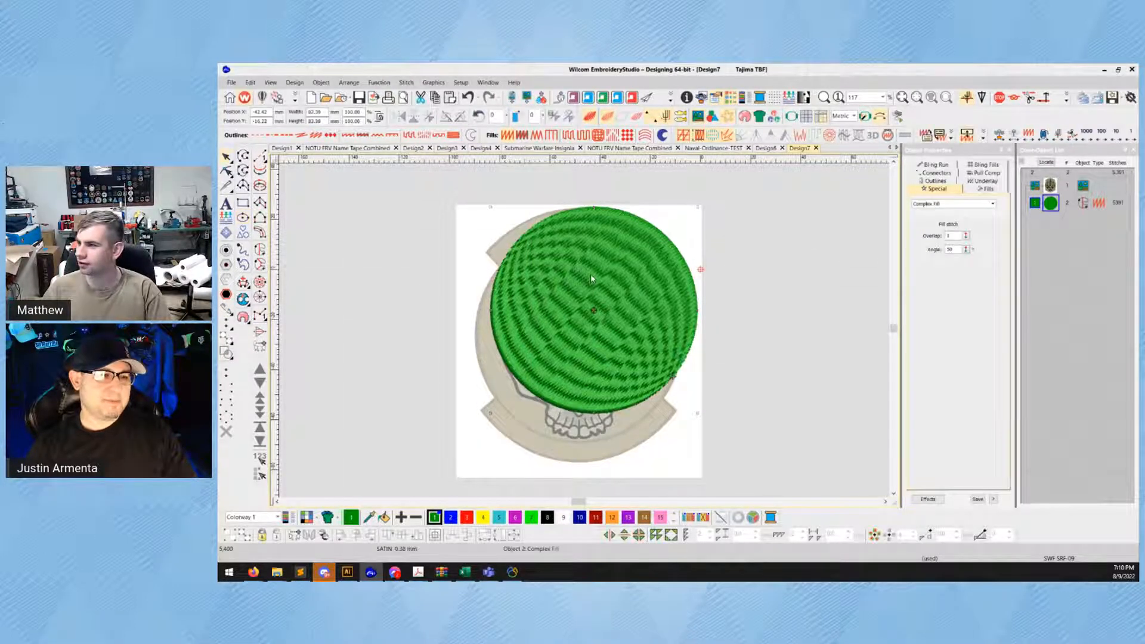
Set the circle's width to 4 inches and centre it over the patch artwork
double_click(260, 112)
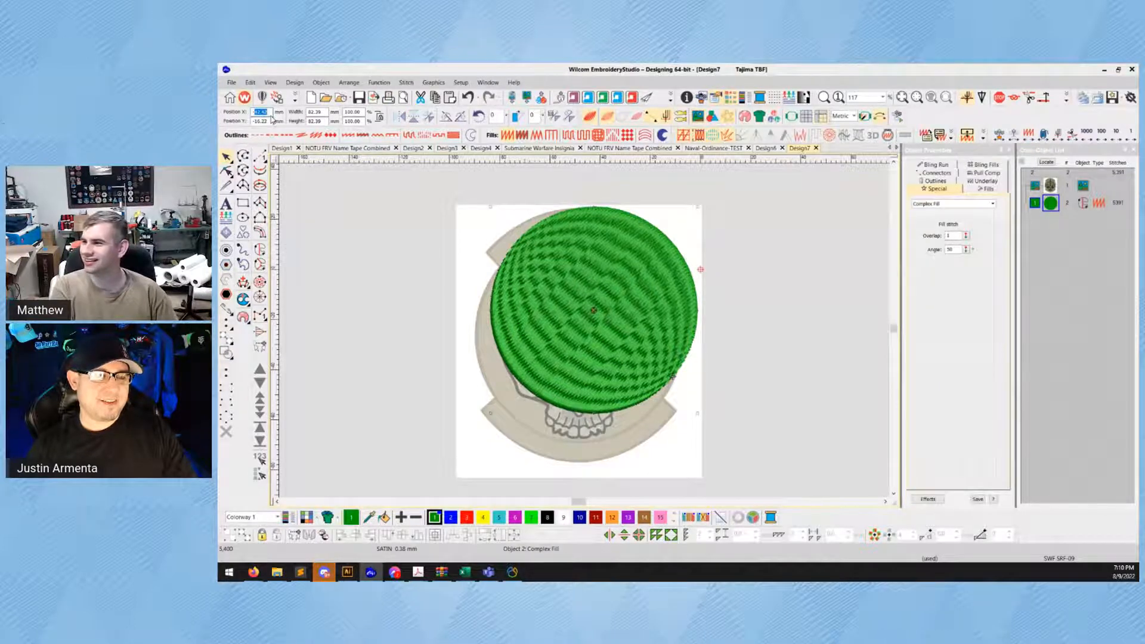
key(Tab)
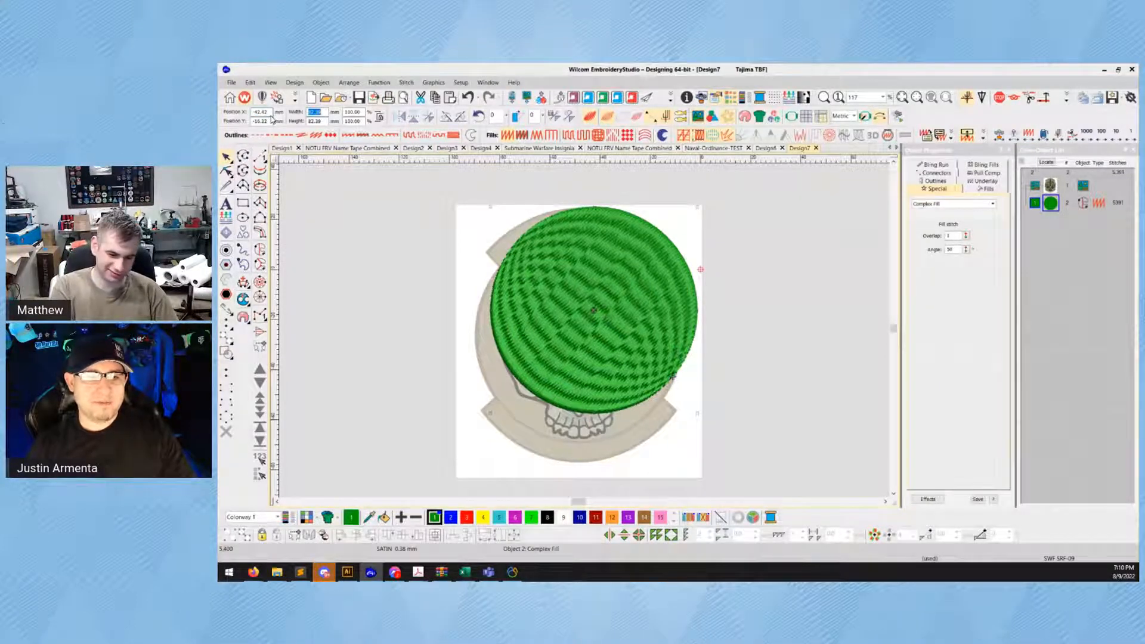
text(11)
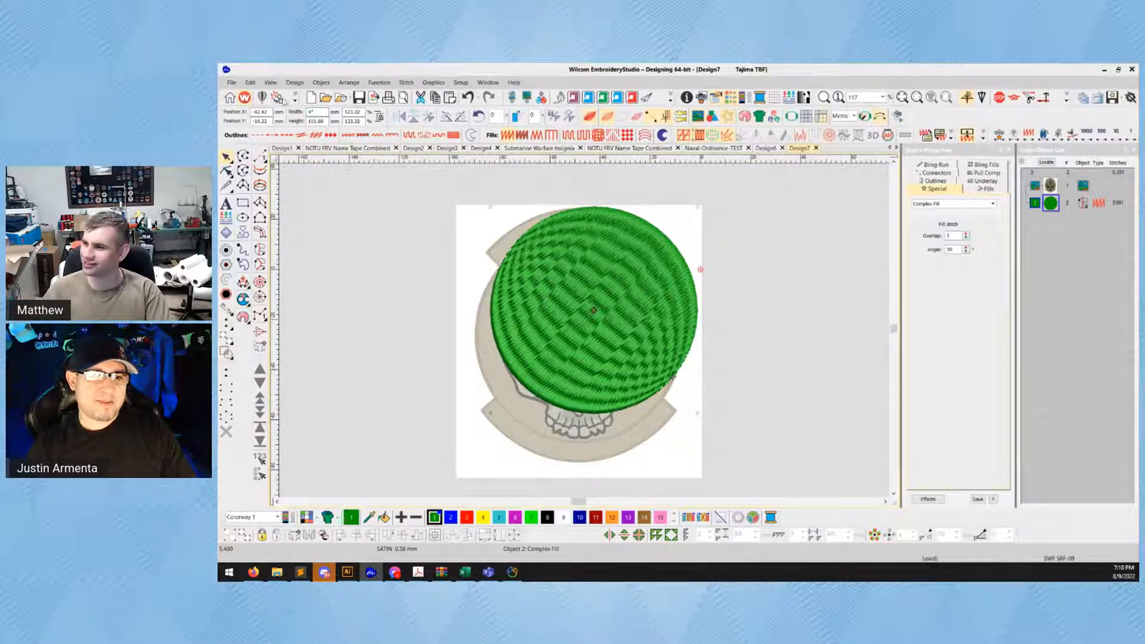
key(Return)
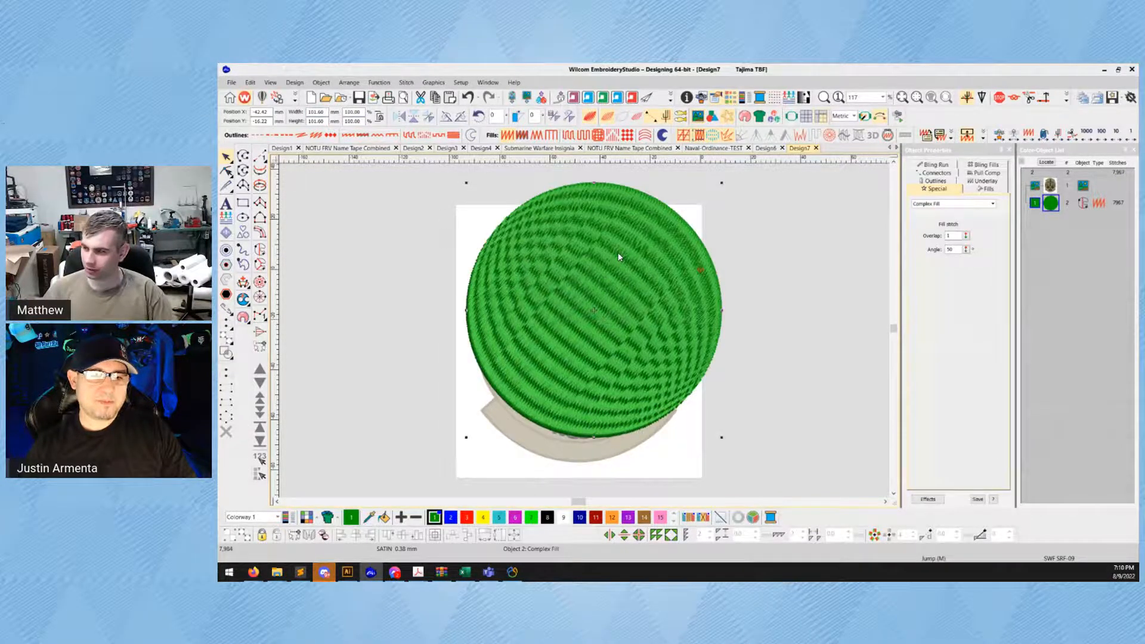
drag(618, 257, 642, 275)
key(Escape)
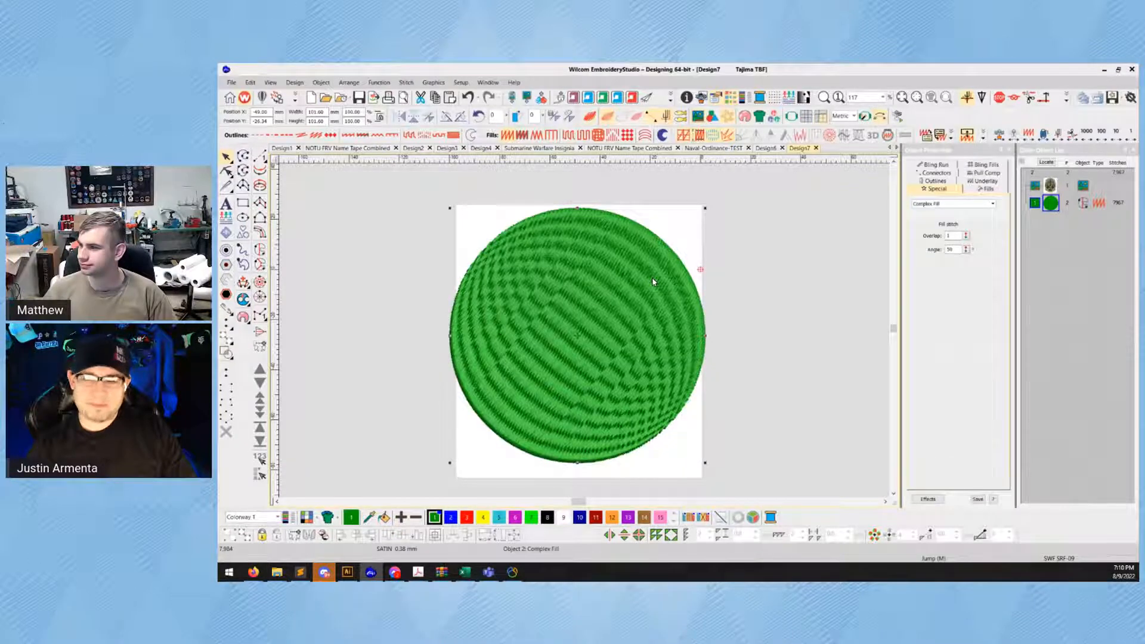
key(Escape)
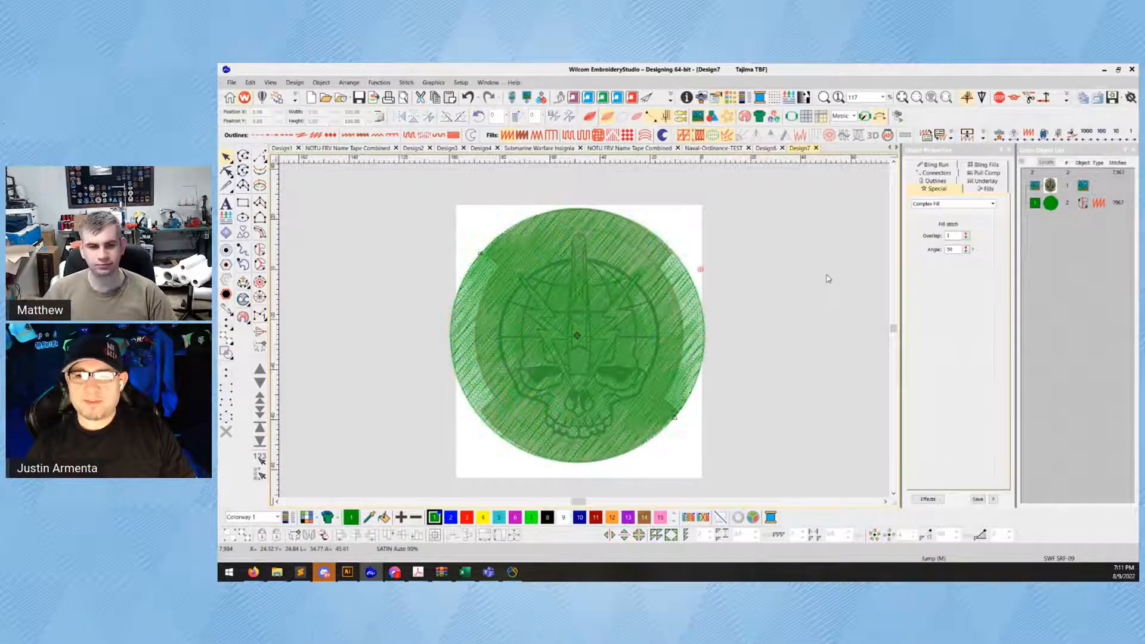
Convert the filled circle to a Run outline so the patch artwork underneath shows
key(t)
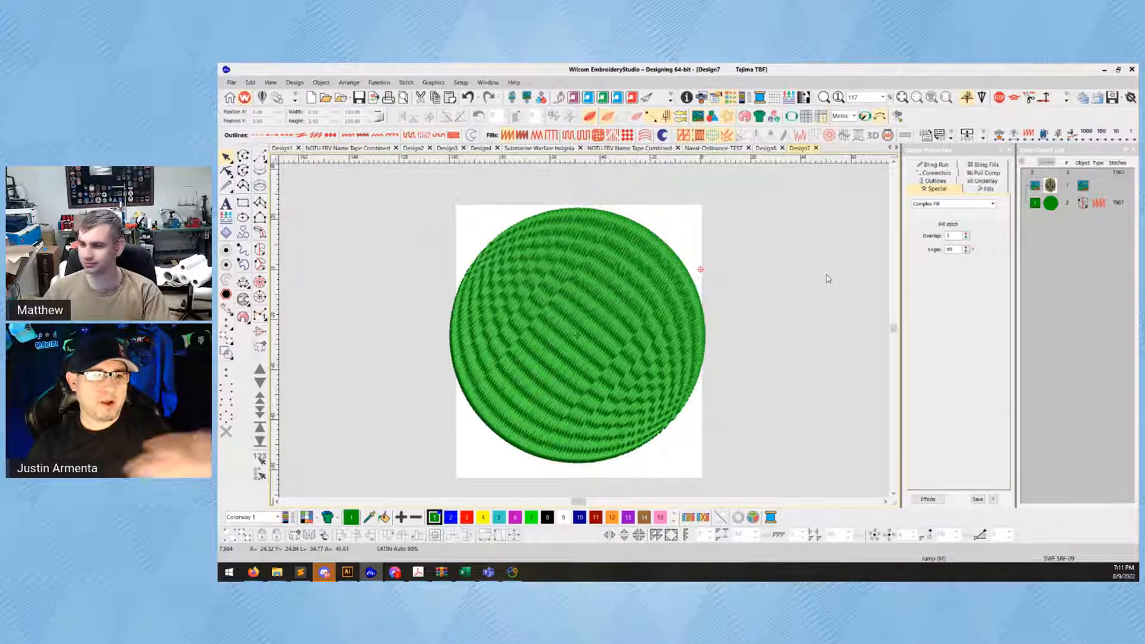
click(639, 302)
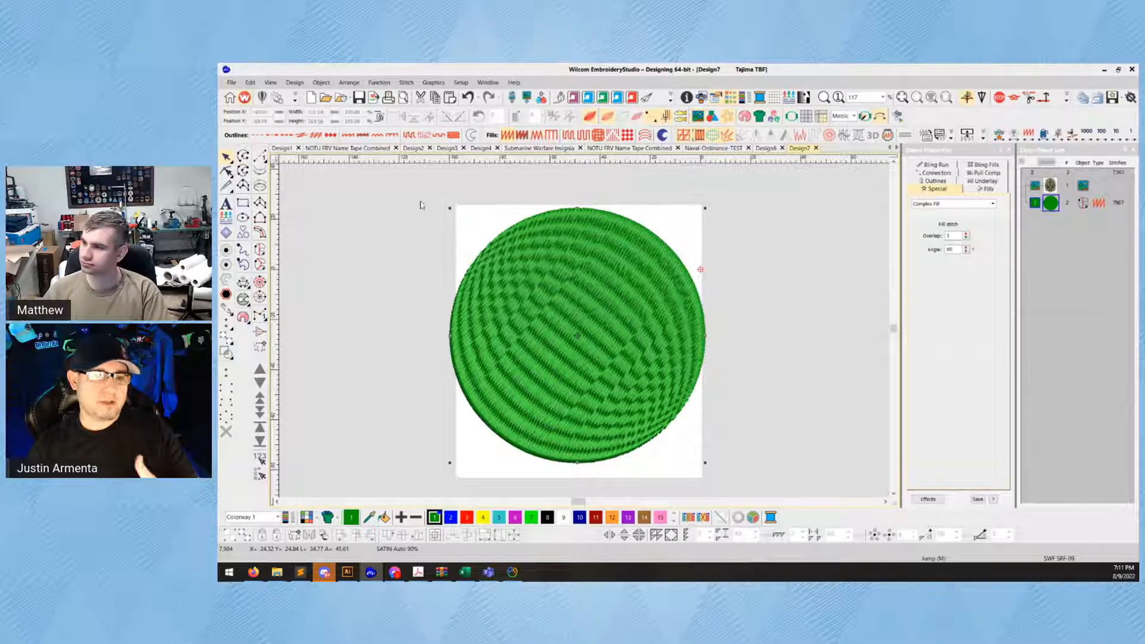
click(259, 135)
click(392, 248)
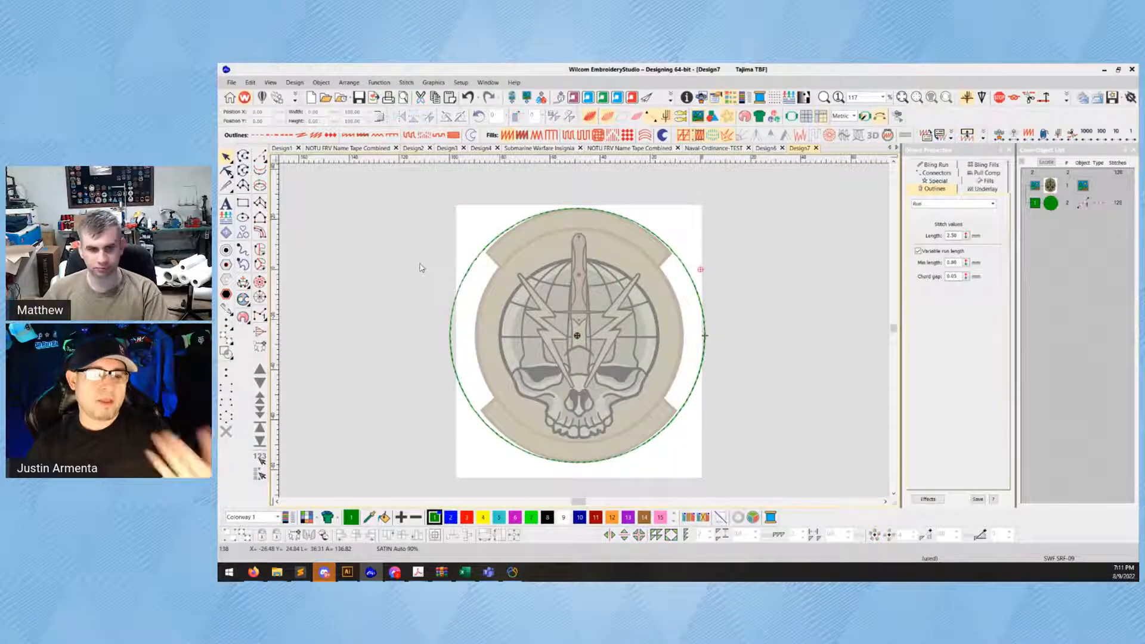
scroll(585, 334, down, 1)
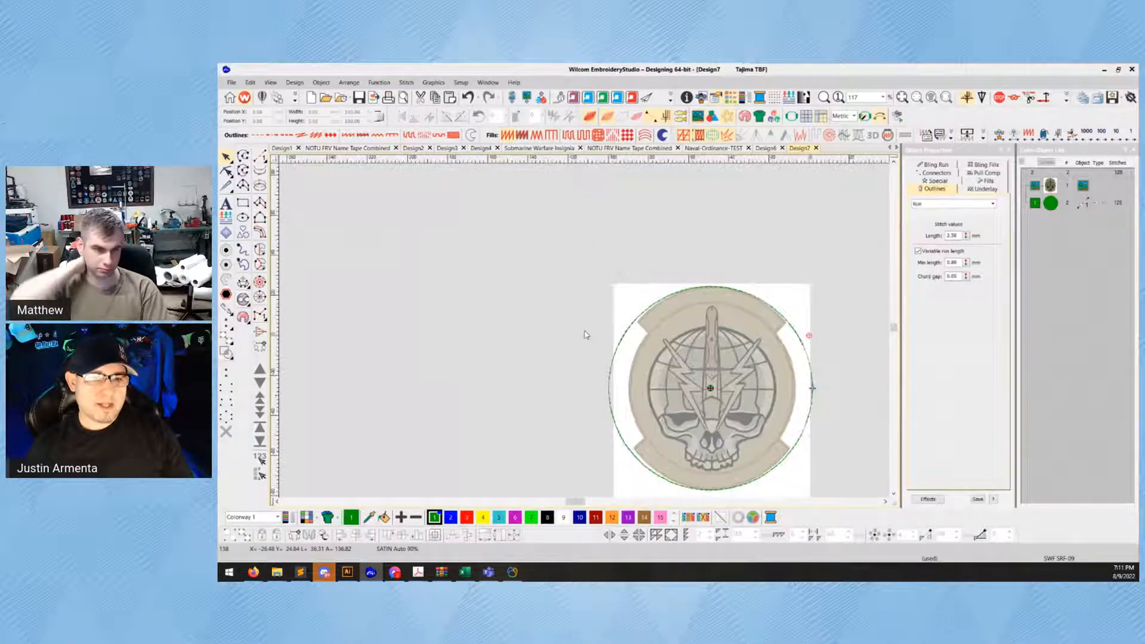
scroll(584, 334, up, 2)
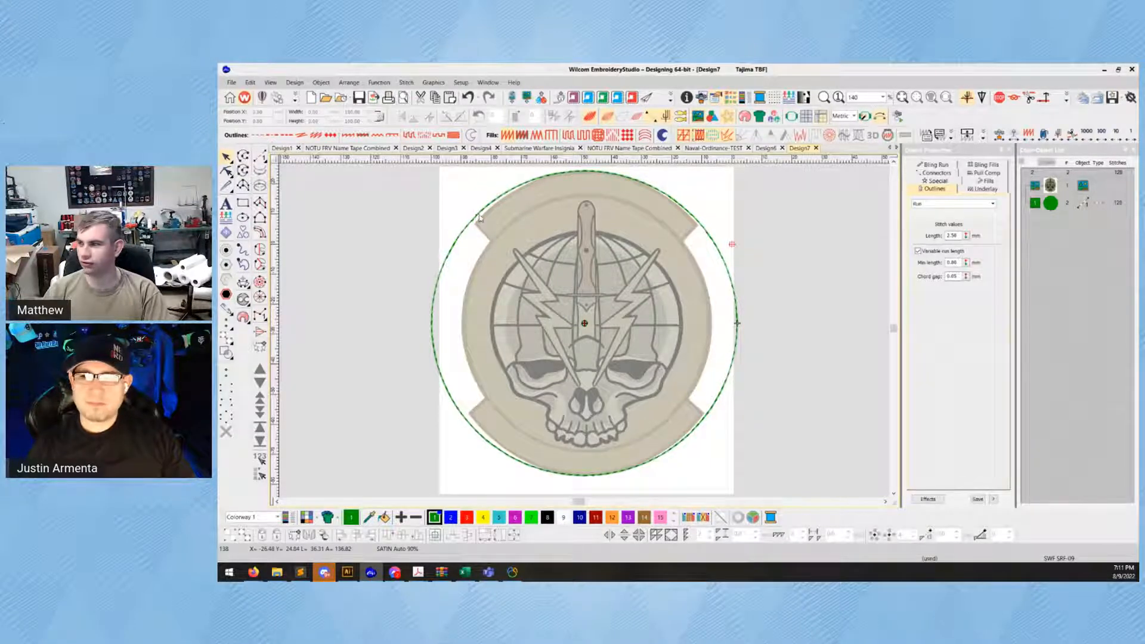
Set the circle outline's width to 3.5 inches and scale the bitmap down to about 87 mm wide to fit the circle
click(661, 190)
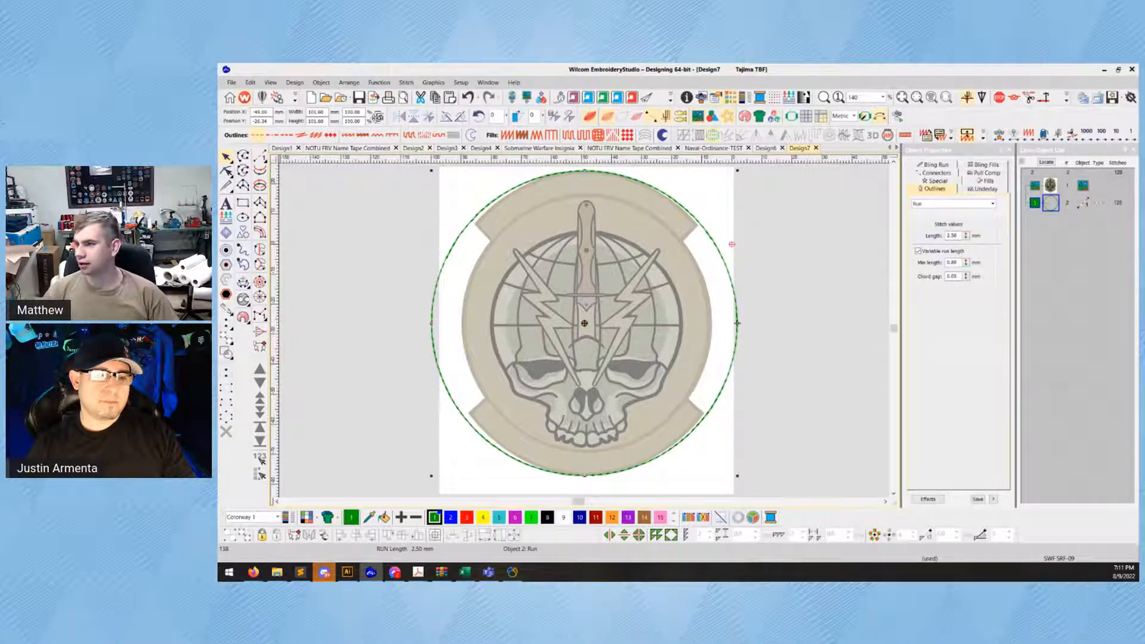
double_click(316, 112)
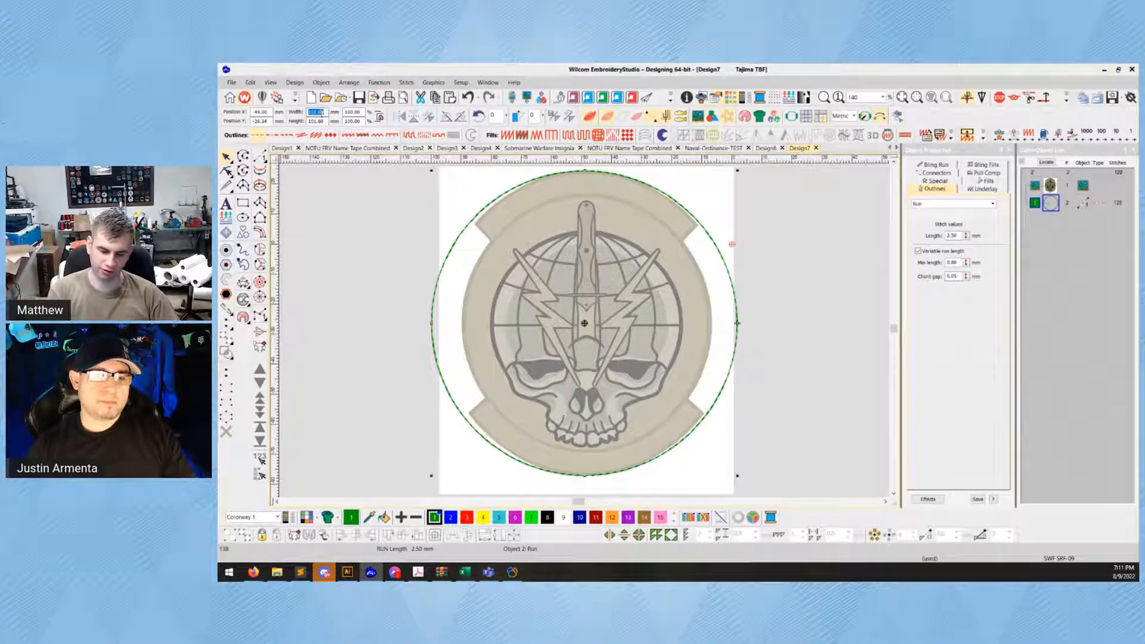
text(3)
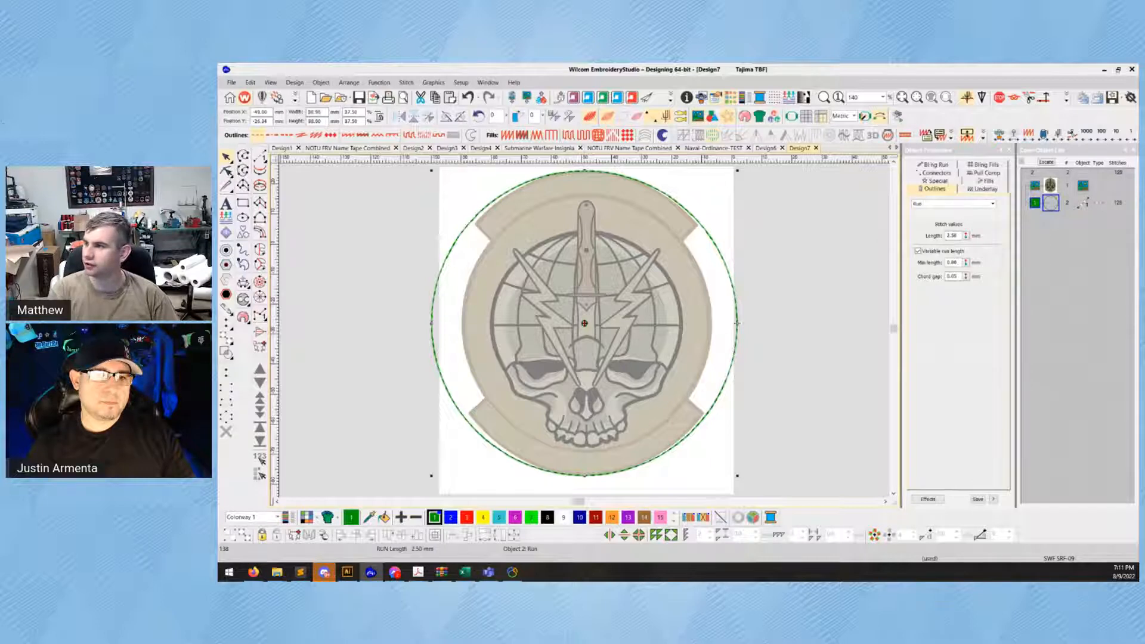
key(Return)
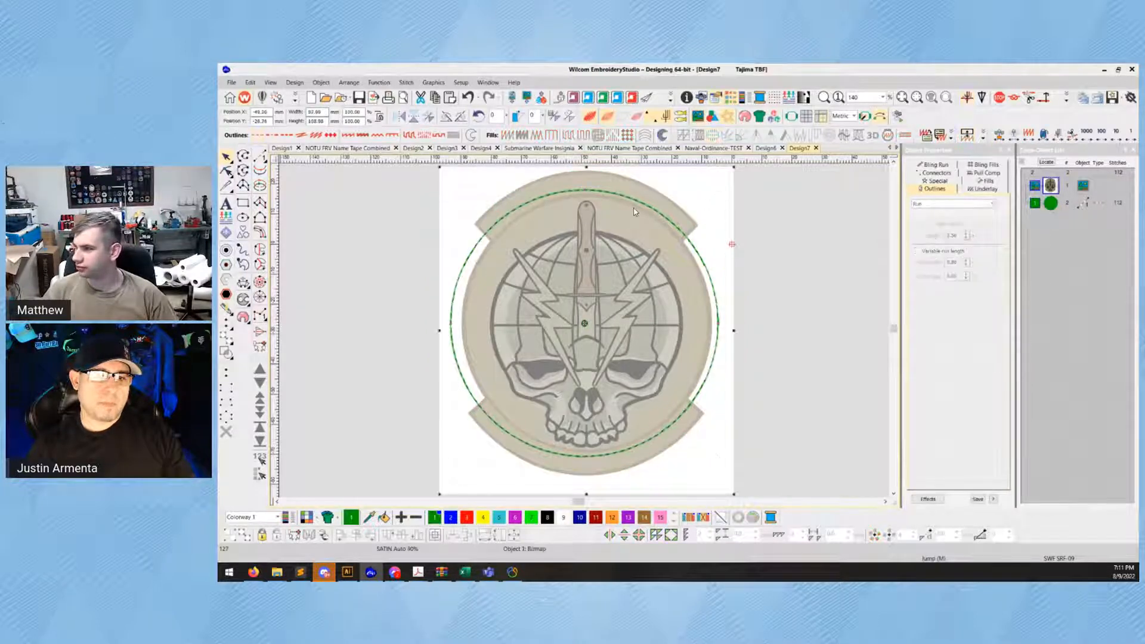
drag(732, 168, 717, 185)
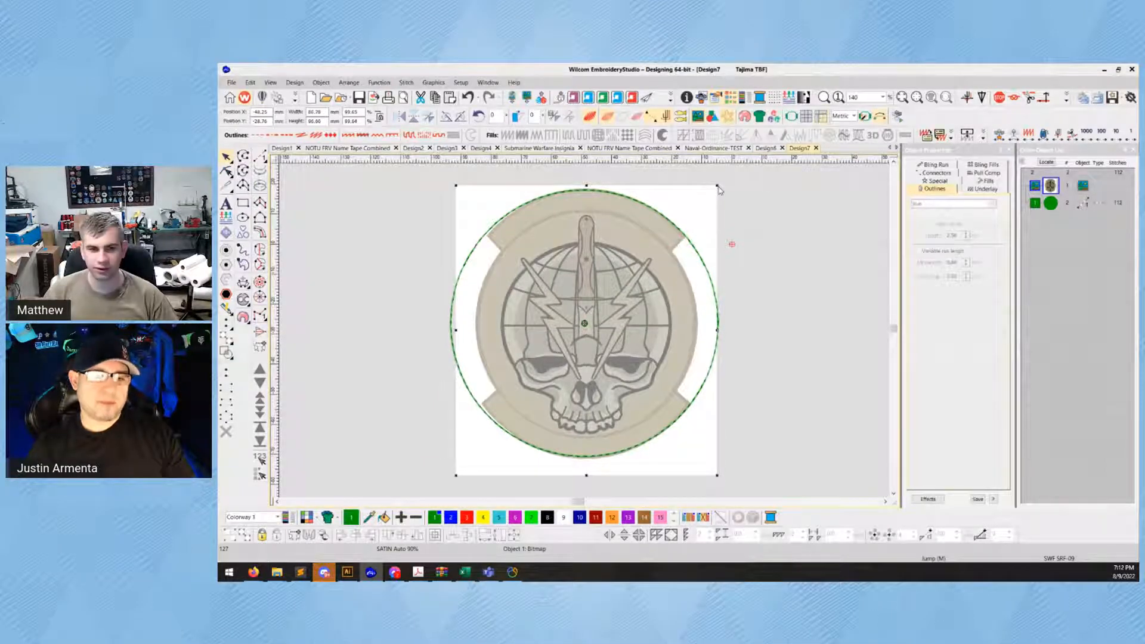
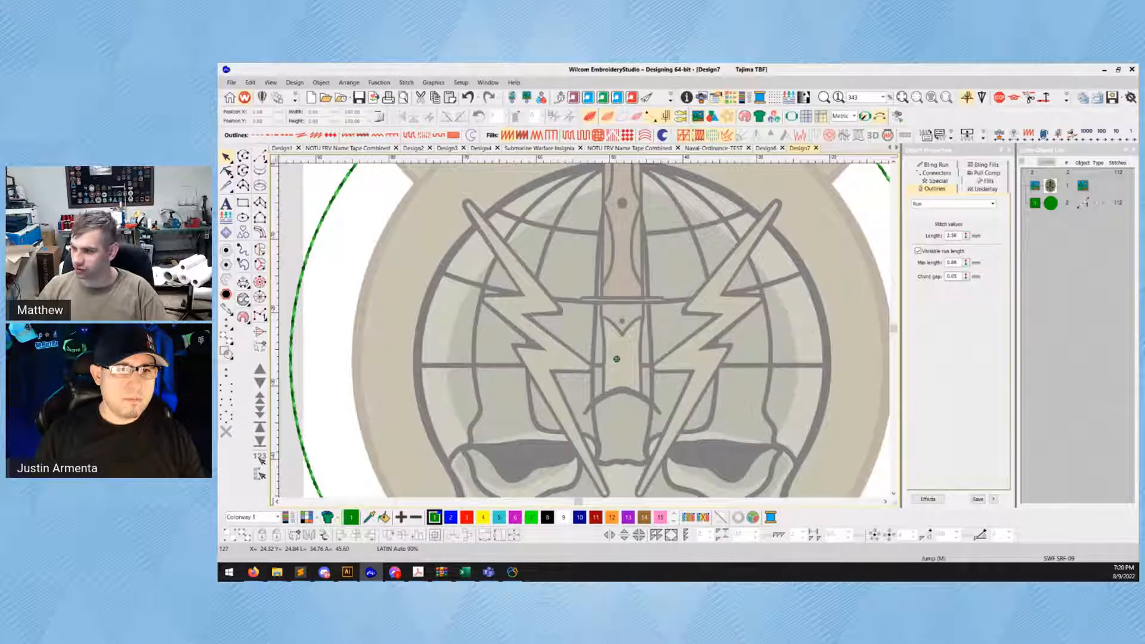
Start a two-sided satin column on the left lightning bolt and trace its inner edge down to the lower tip as side 1
click(260, 217)
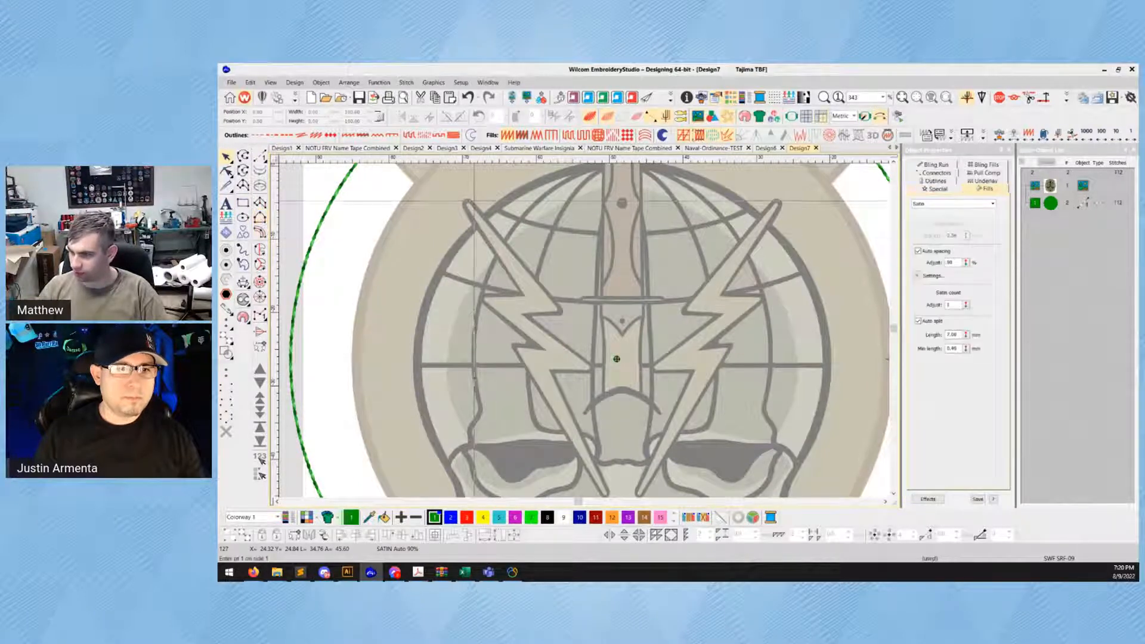
click(566, 322)
click(561, 312)
click(525, 315)
click(546, 369)
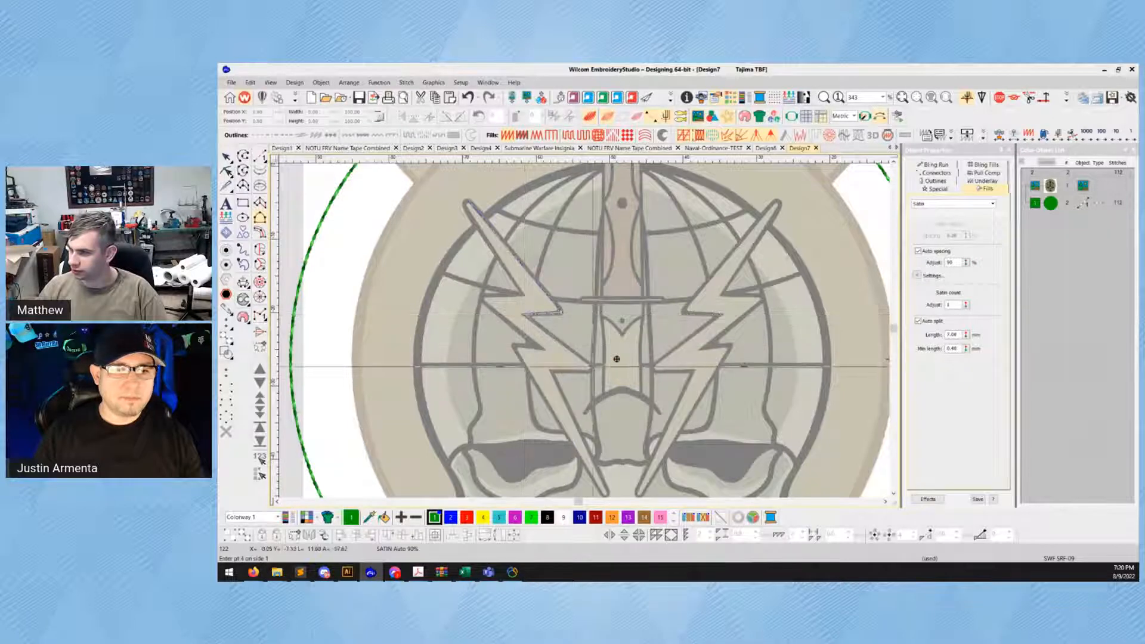
scroll(596, 427, down, 2)
click(597, 428)
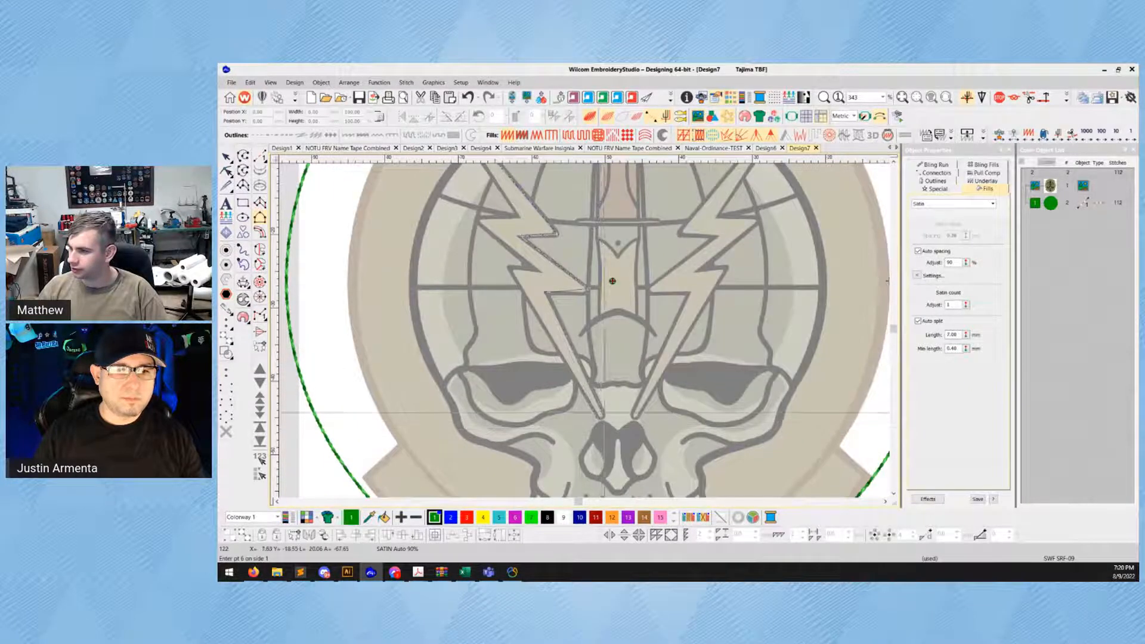
click(582, 293)
scroll(566, 276, down, 1)
key(Return)
Trace the left lightning bolt's outer edge as side 2 to complete the satin column, and switch its fill to Tatami
click(507, 197)
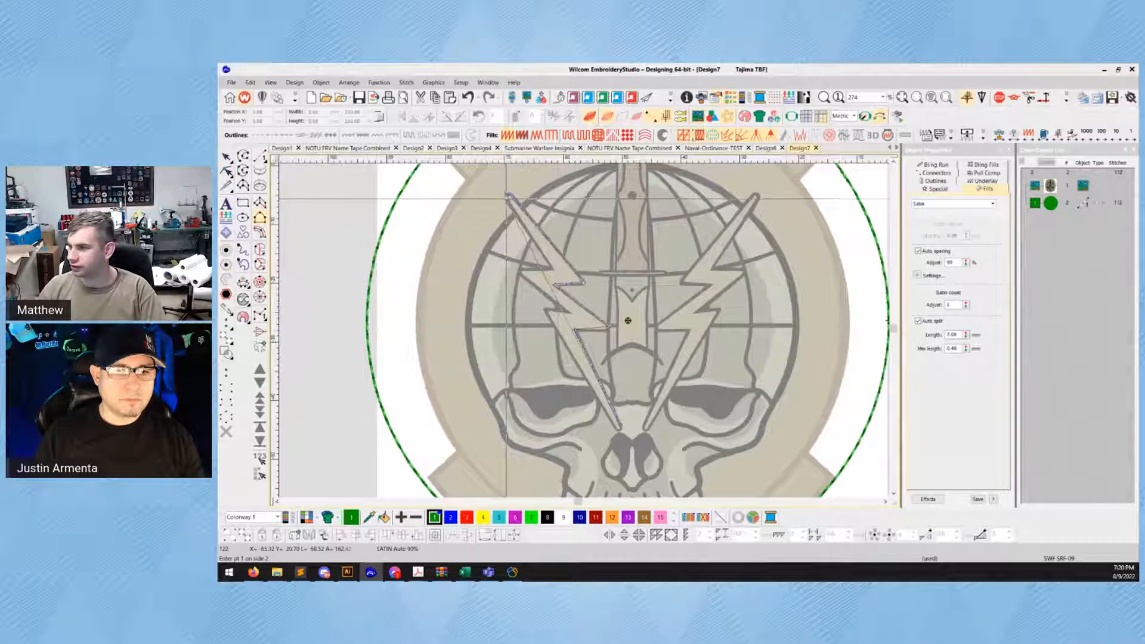
click(553, 270)
click(522, 273)
click(544, 309)
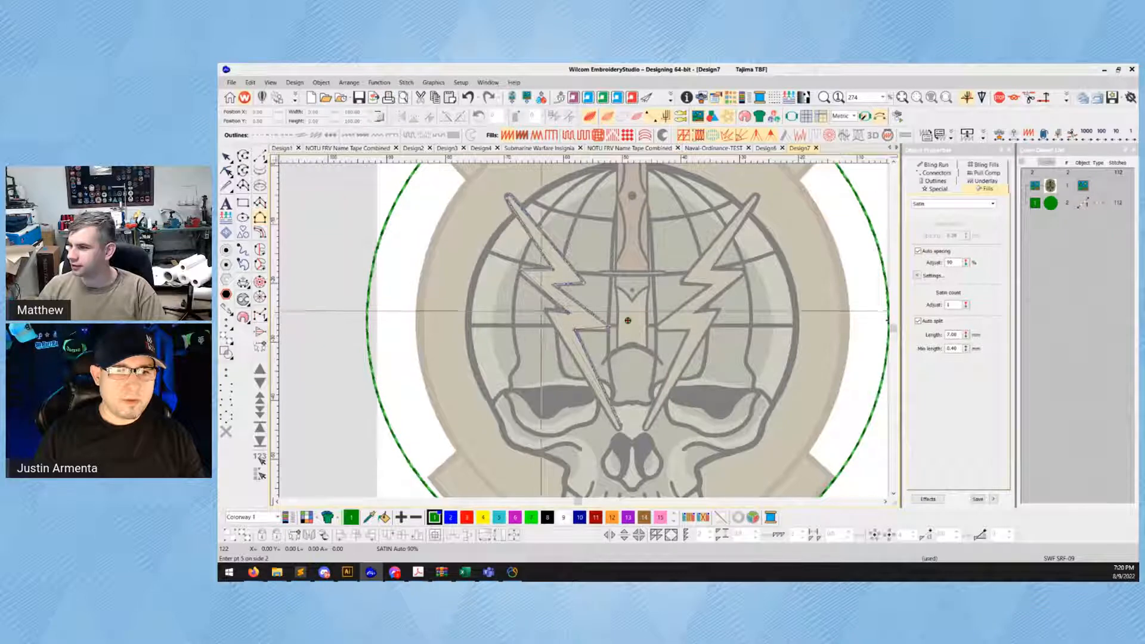
click(618, 426)
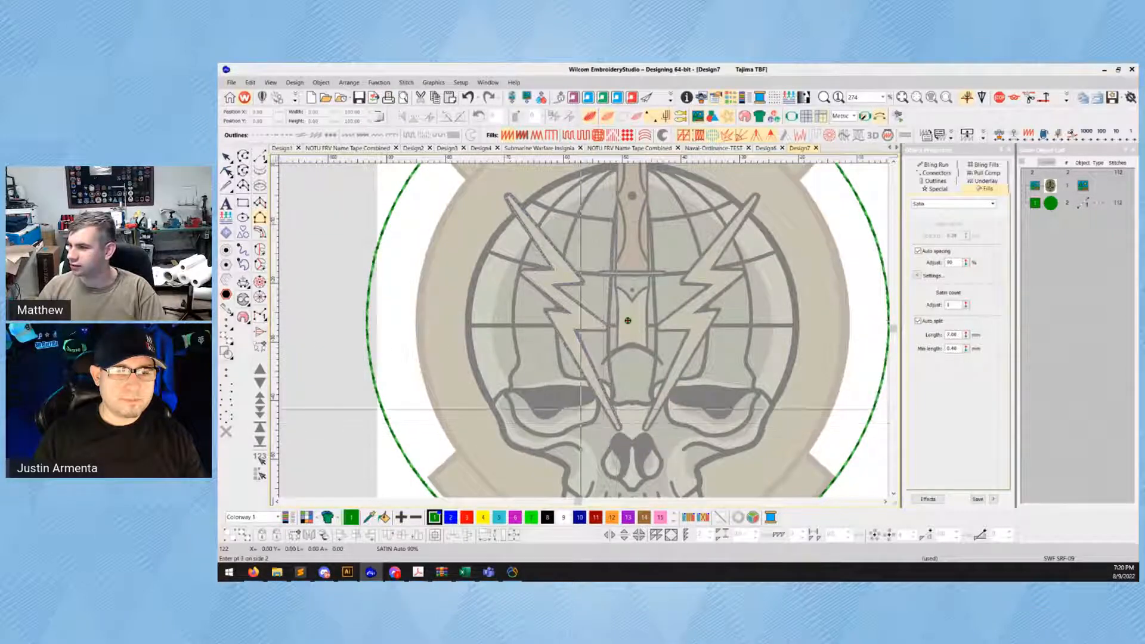
key(Return)
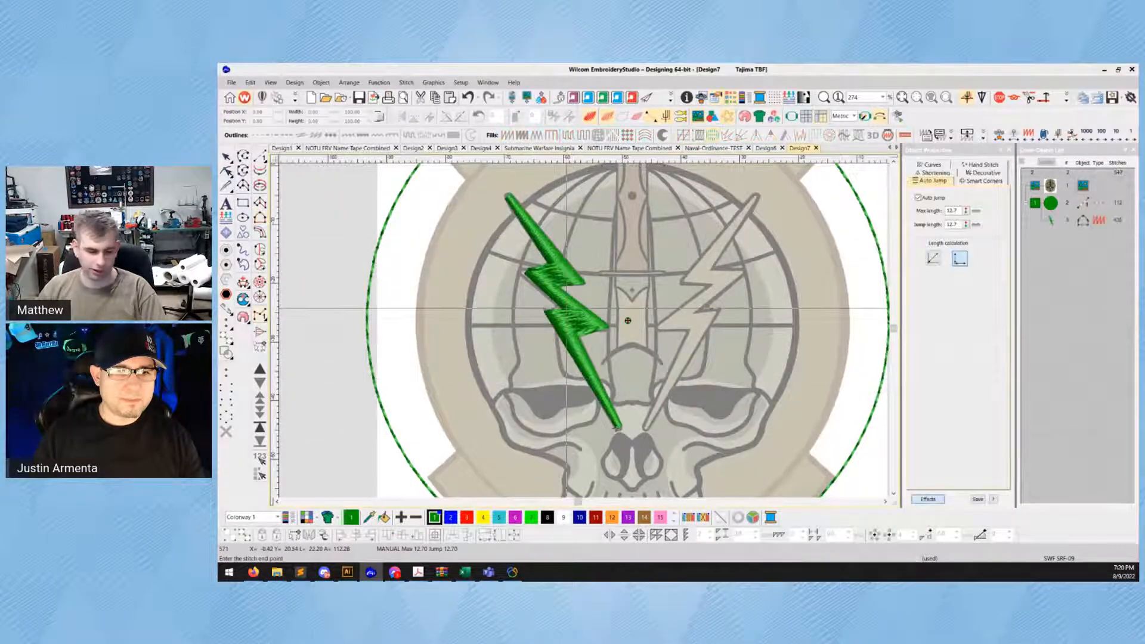
key(Escape)
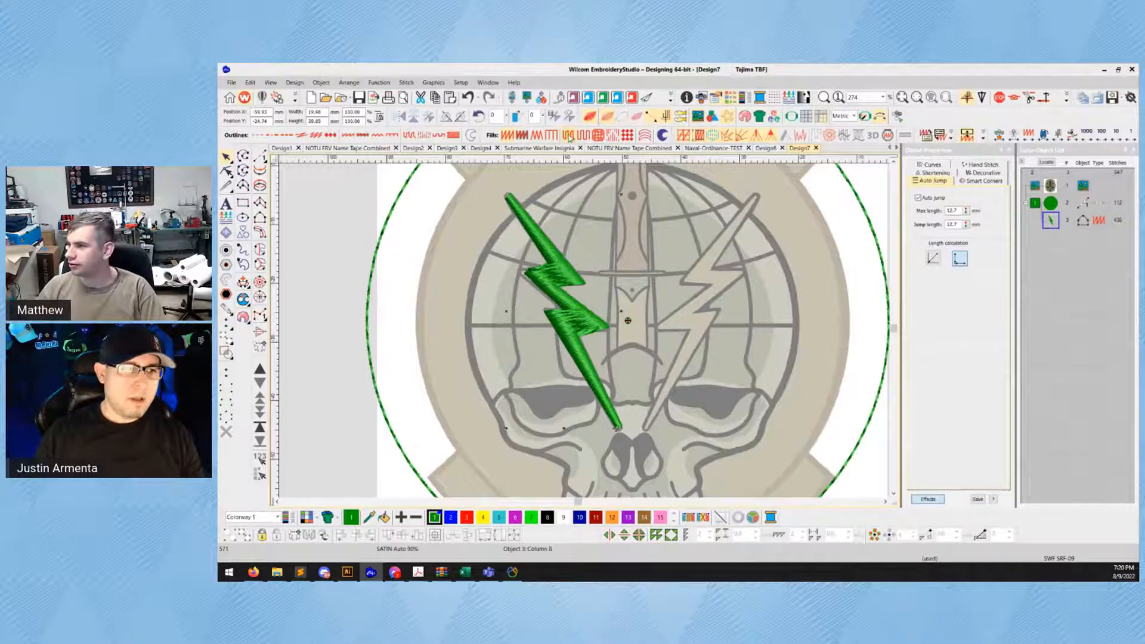
click(535, 135)
scroll(677, 318, down, 1)
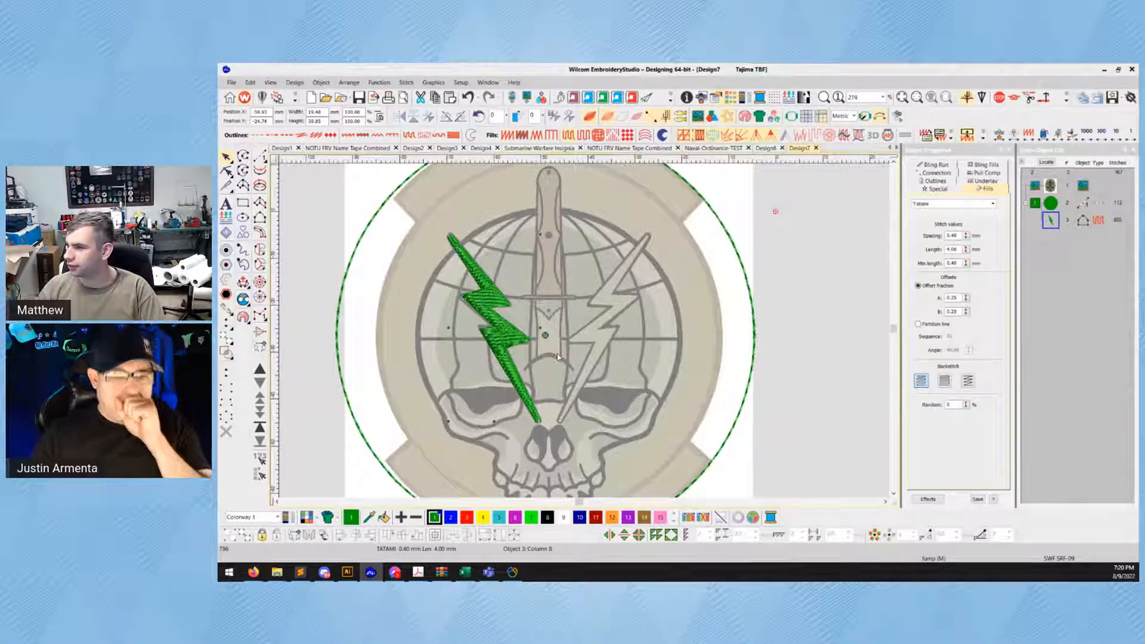
Delete the Tatami-filled column from the left lightning bolt
key(Escape)
click(259, 314)
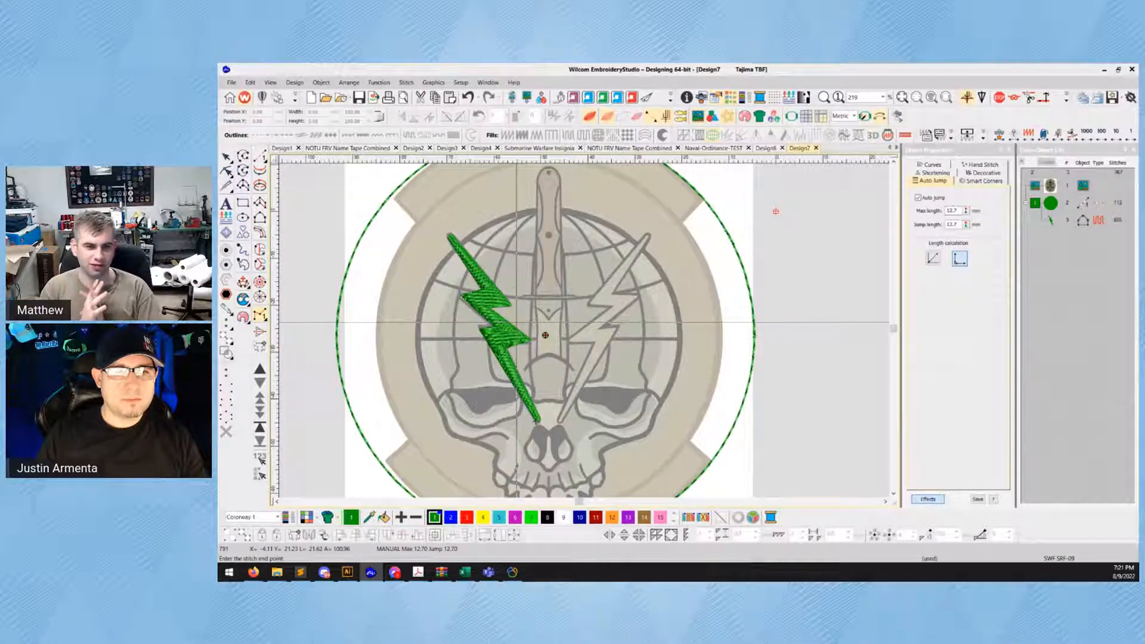
key(Escape)
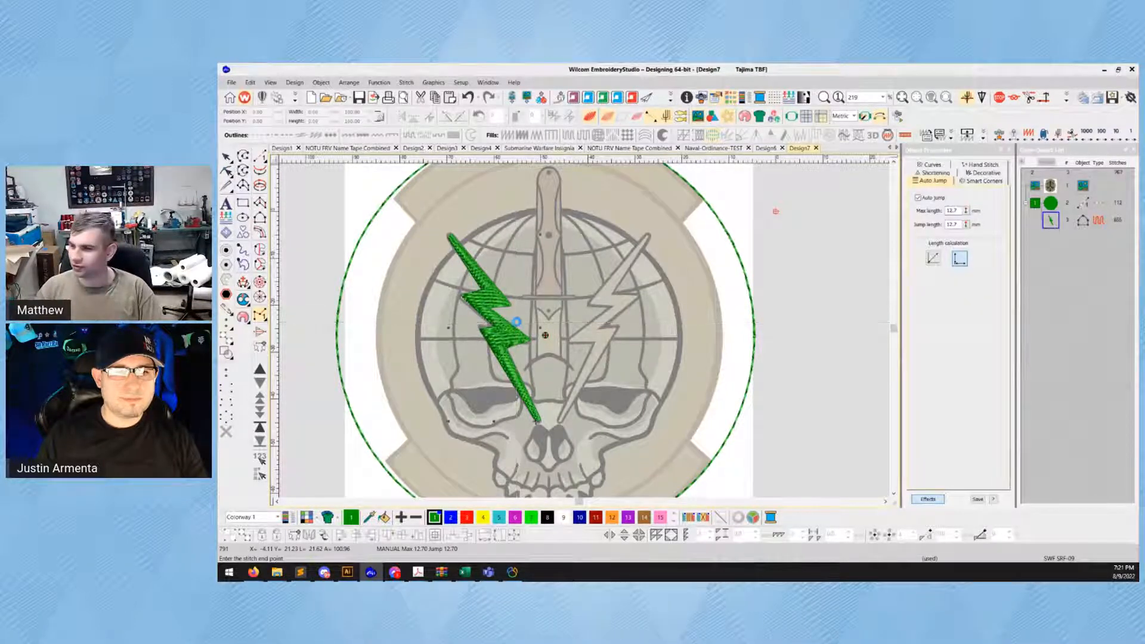
click(472, 317)
key(Delete)
Add a vertical and a horizontal guide line crossing at the start marker beside the patch artwork
click(573, 291)
scroll(586, 290, down, 2)
scroll(584, 330, down, 2)
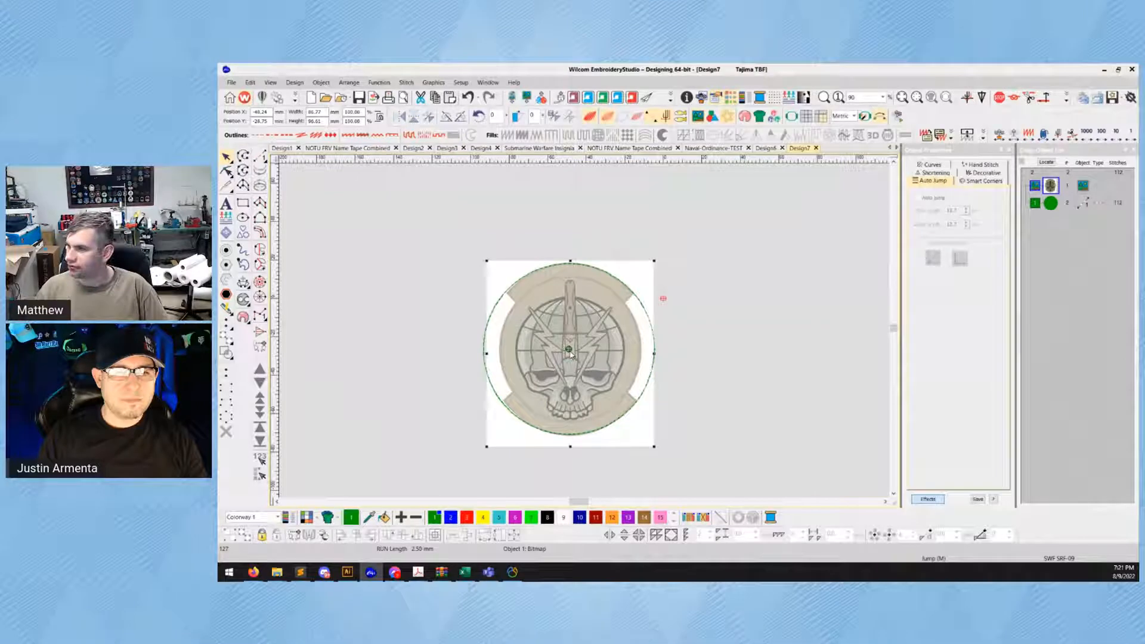
click(664, 161)
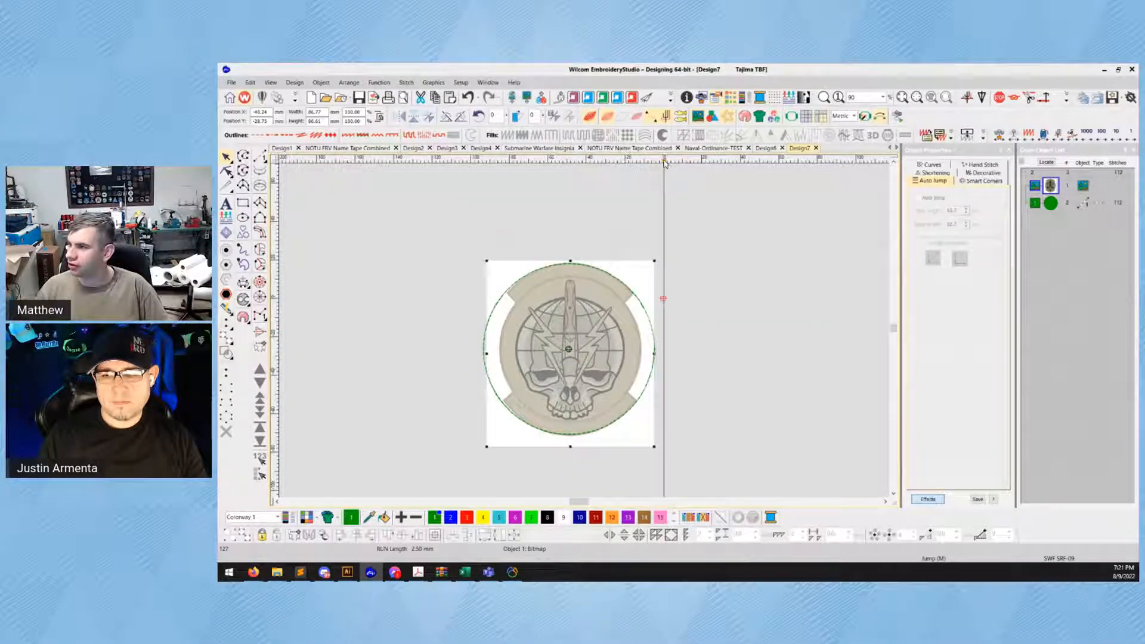
click(278, 298)
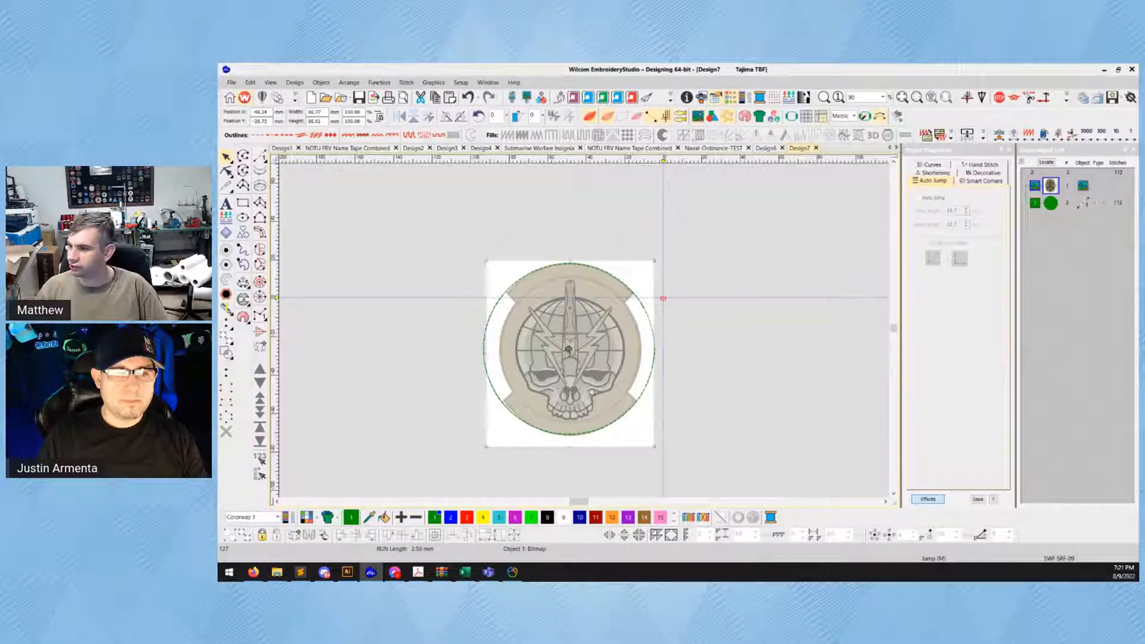
Move the circle outline clear of the artwork and set the patch bitmap's position to X 0, Y 0
click(650, 330)
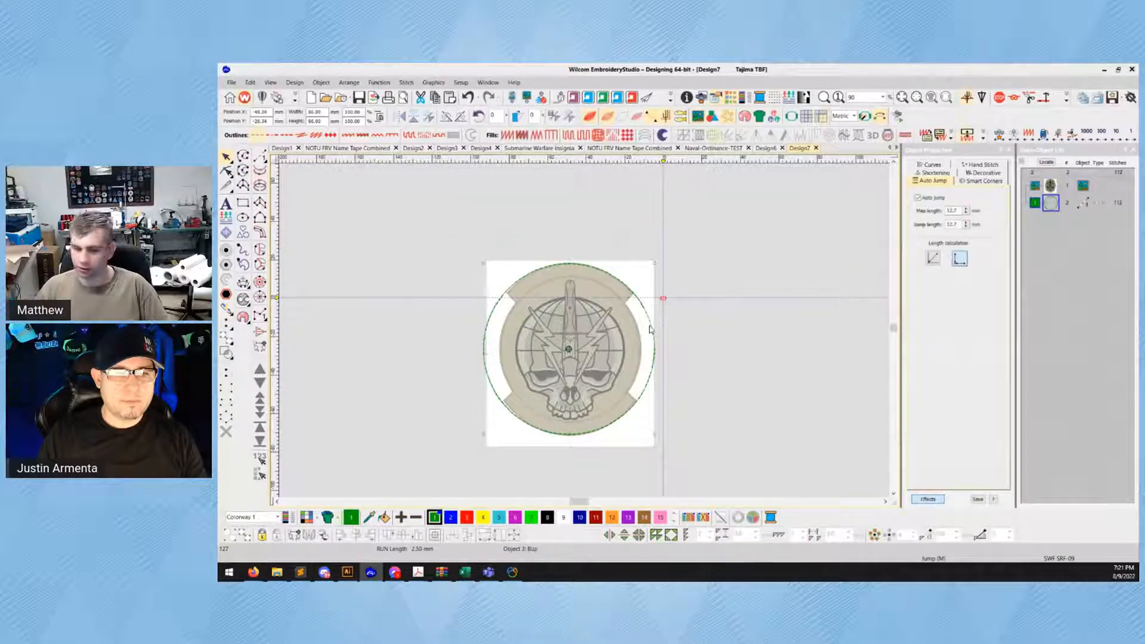
drag(650, 330, 468, 328)
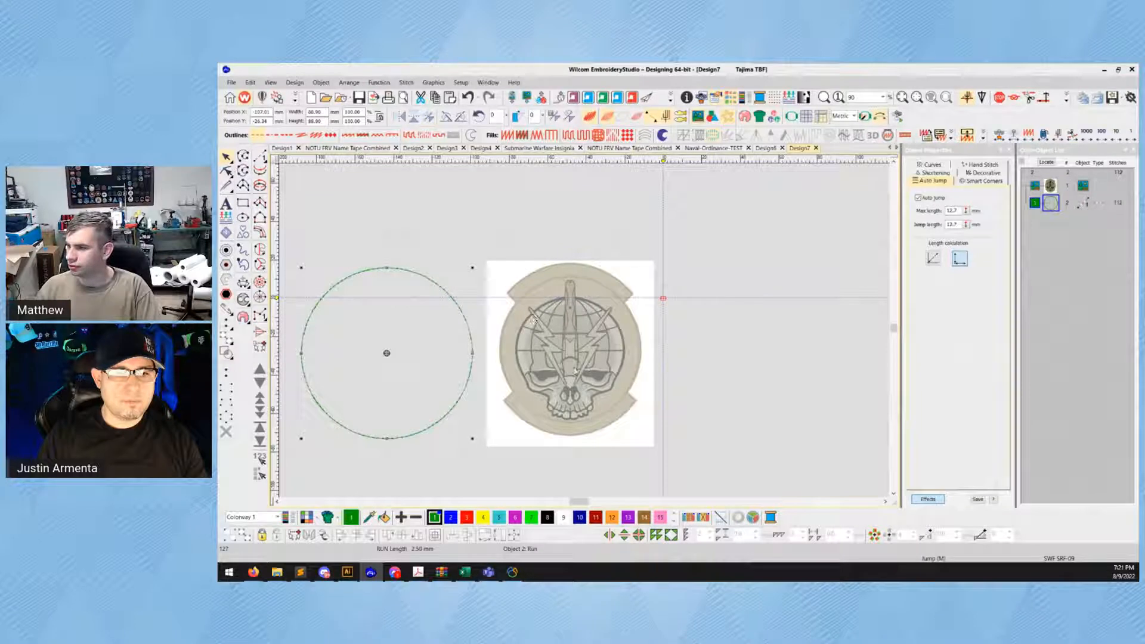
click(574, 441)
double_click(265, 111)
text(0)
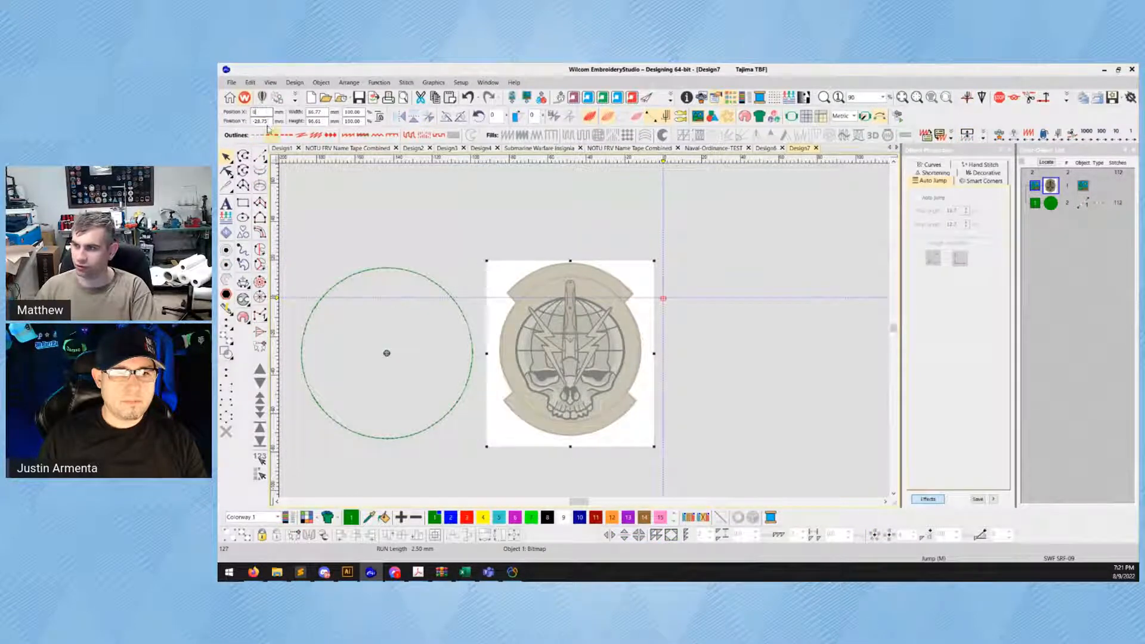
key(Tab)
text(-8)
key(Return)
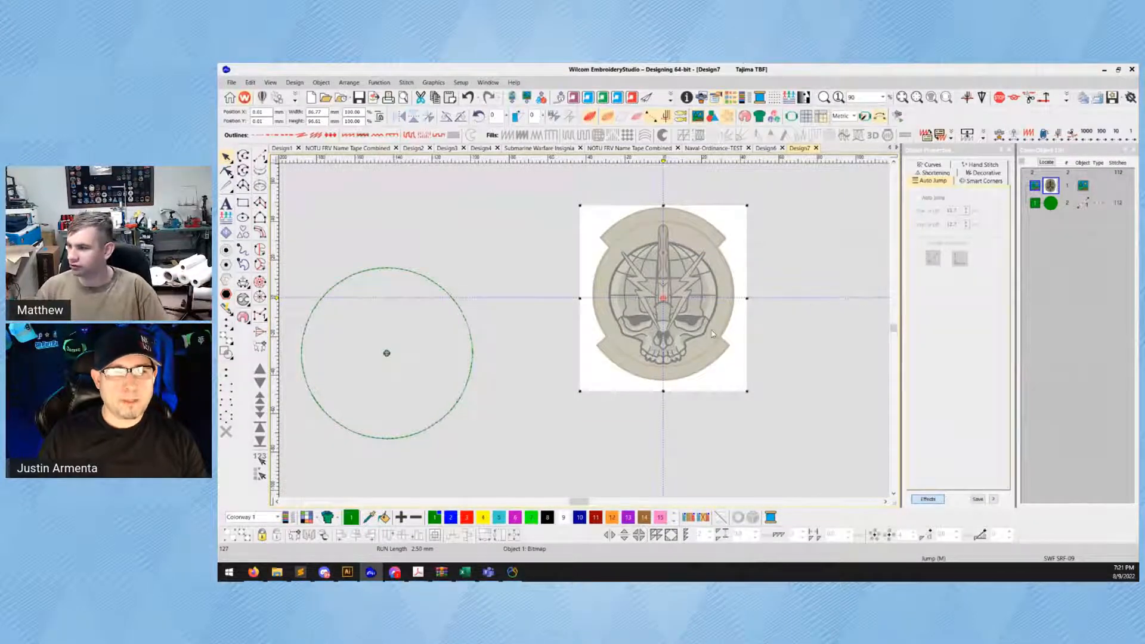
Nudge the patch bitmap down about 1.3 mm so the globe's horizontal line and the dagger sit on the guides
scroll(668, 293, up, 2)
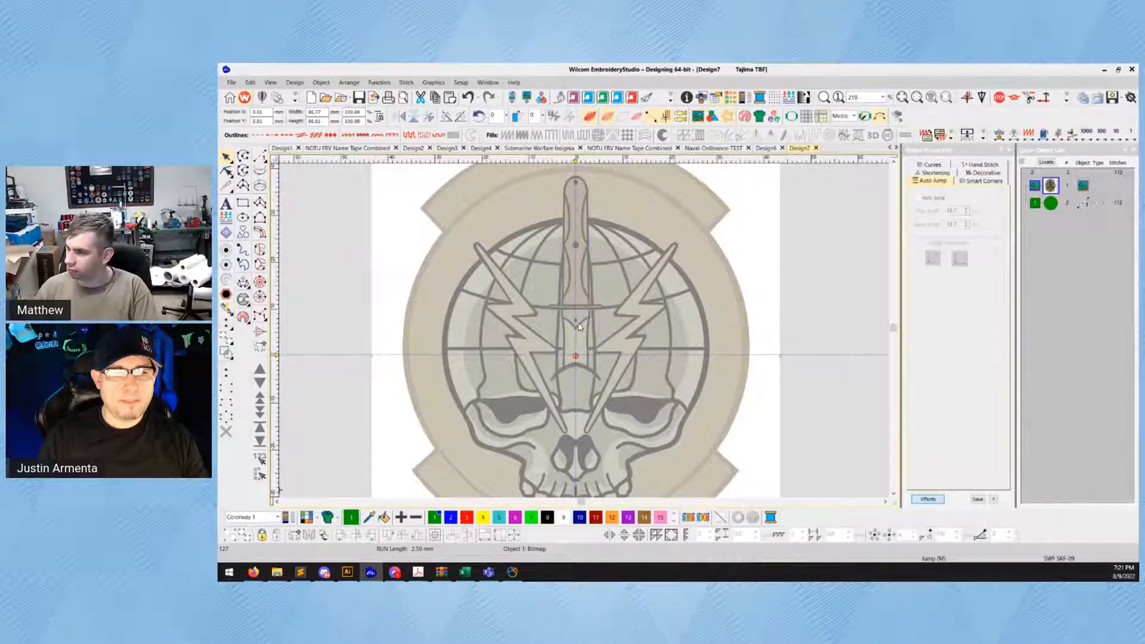
key(Left)
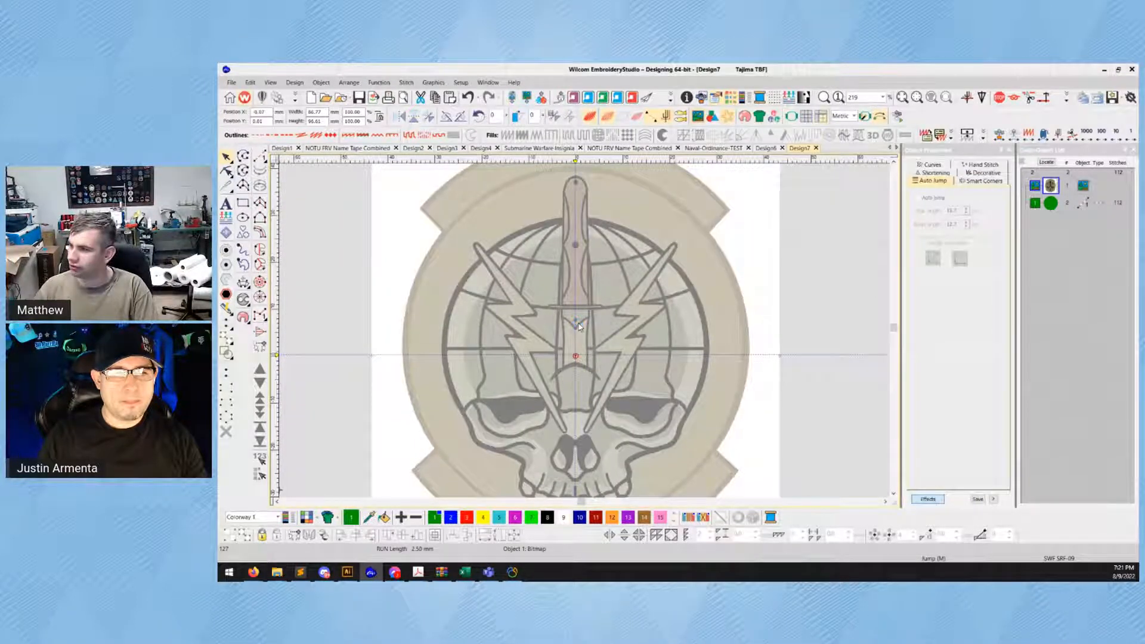
key(Down)
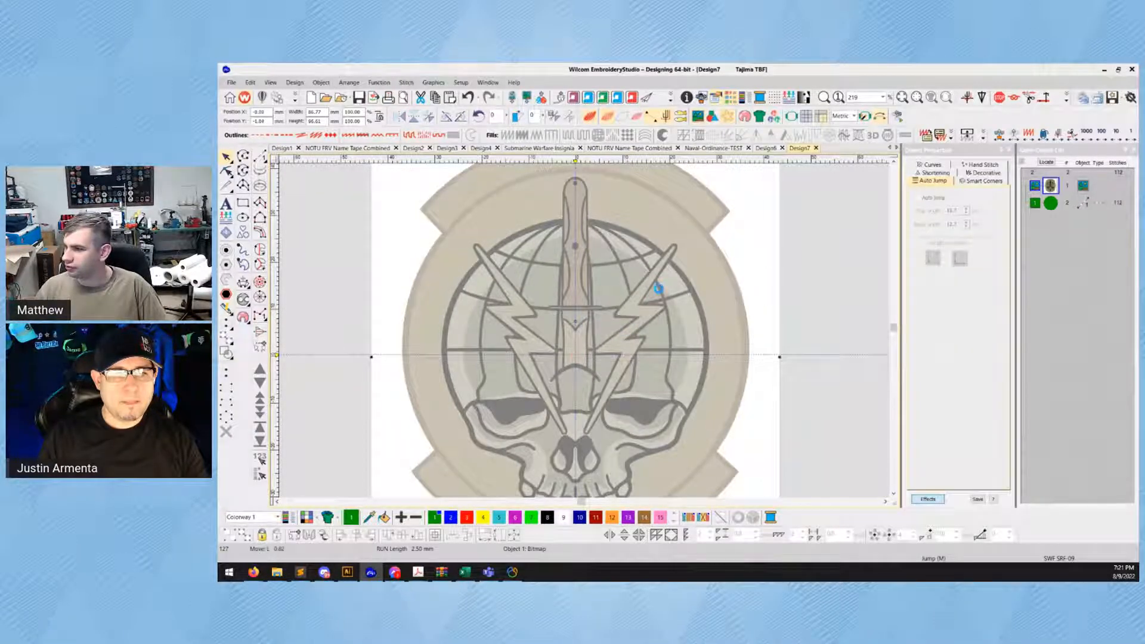
drag(660, 289, 660, 292)
key(Escape)
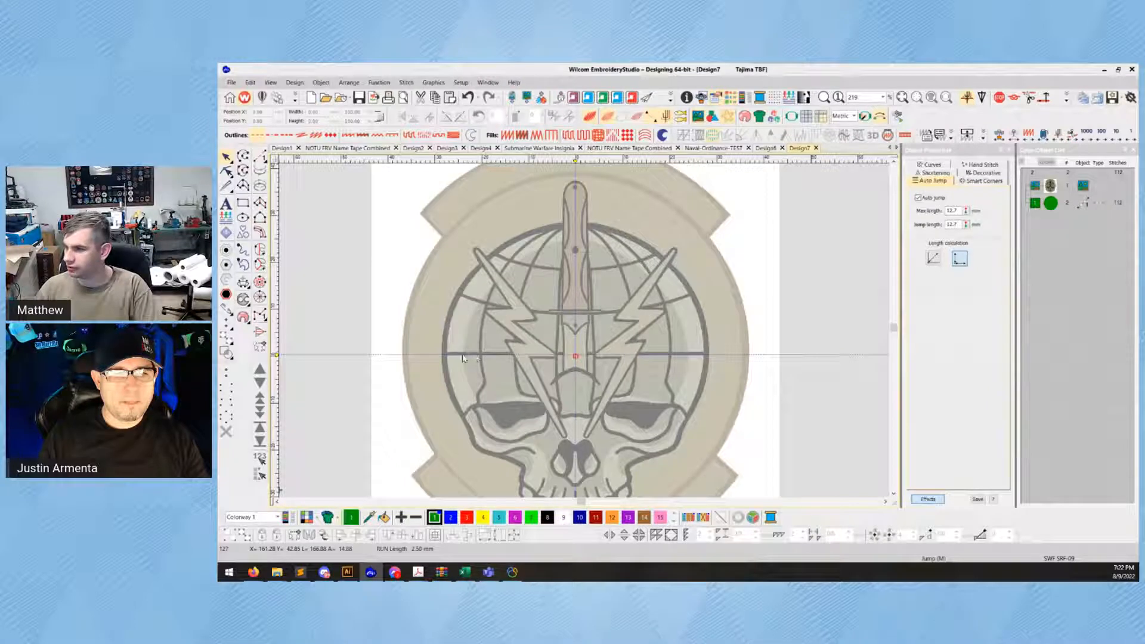
click(687, 301)
drag(689, 301, 691, 305)
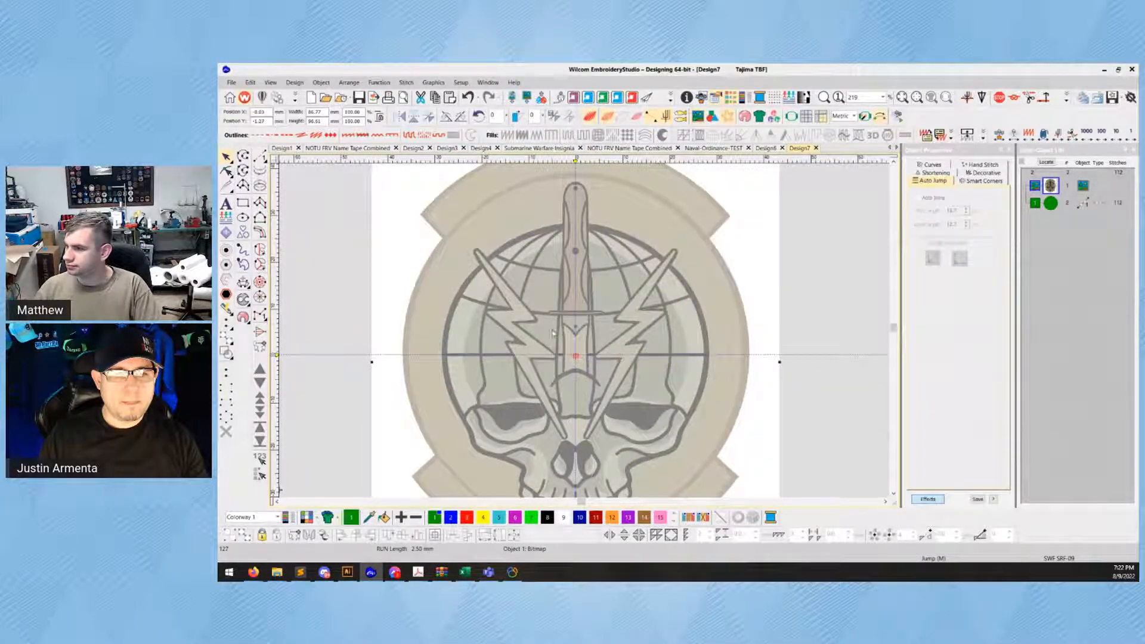
Set the circle outline's position to X 0, Y 0 so it is centred on the guides over the artwork
scroll(433, 335, down, 1)
click(324, 410)
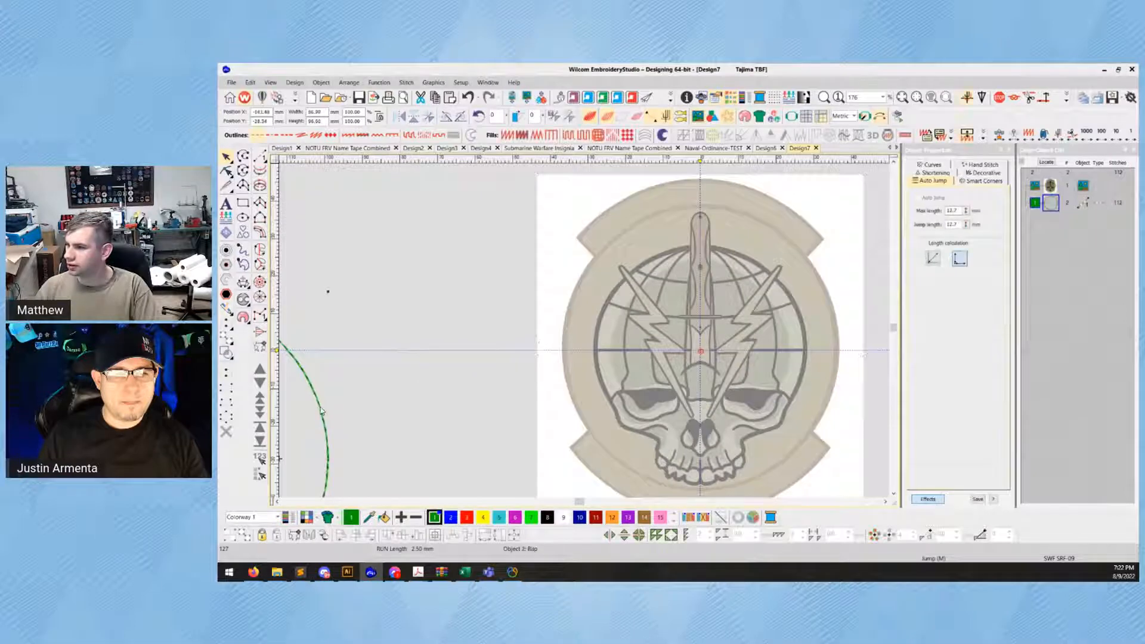
double_click(268, 111)
text(0)
double_click(266, 121)
text(00)
key(Return)
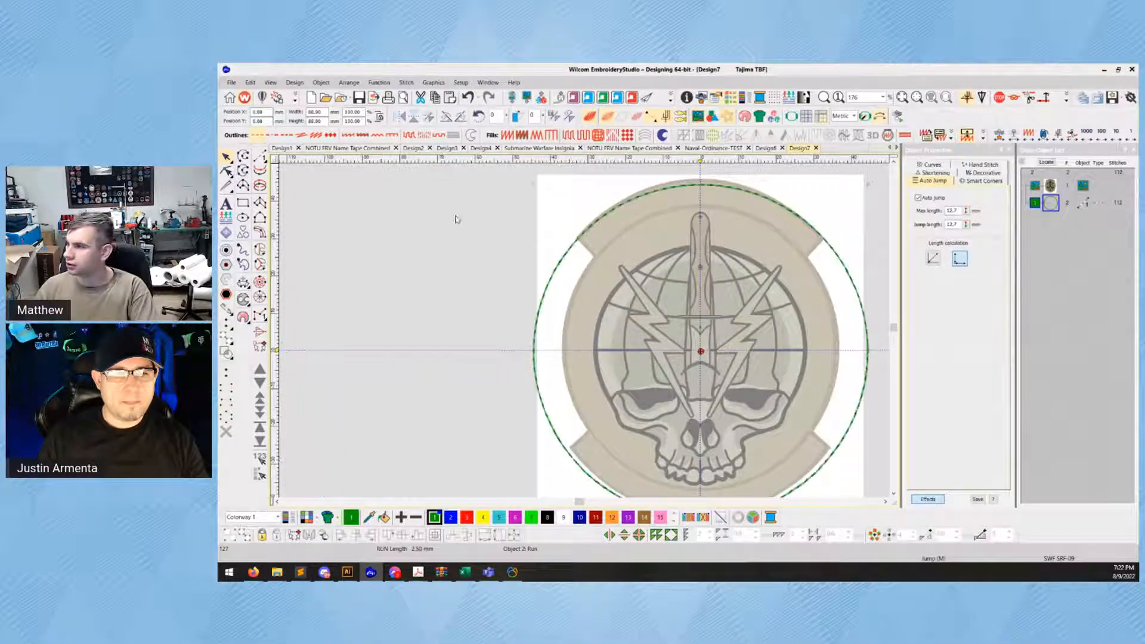
key(0)
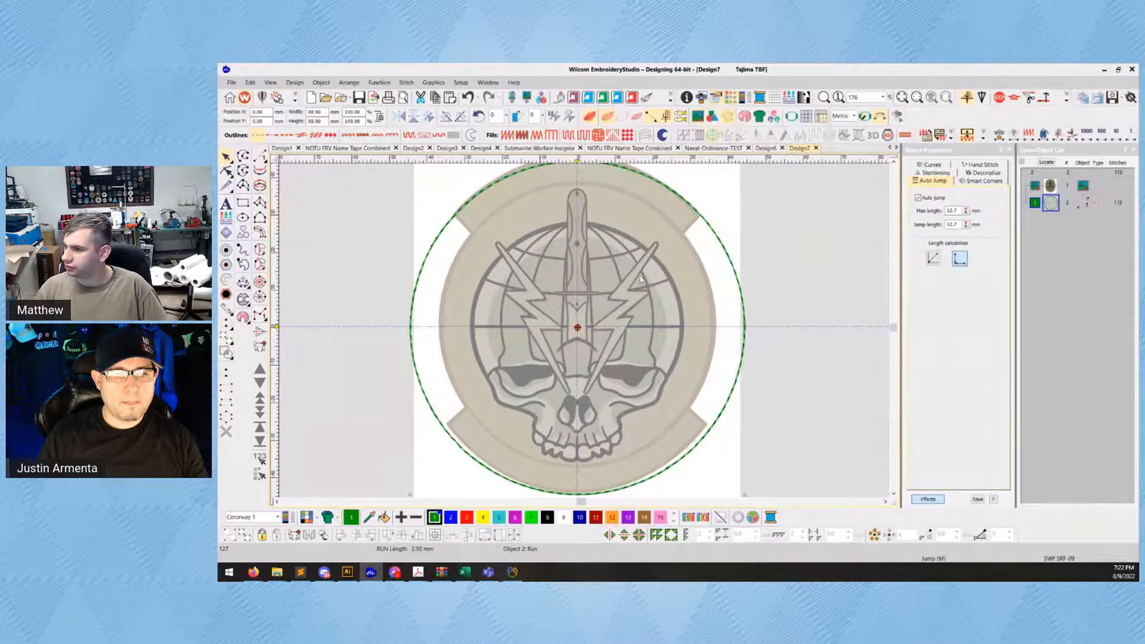
click(641, 279)
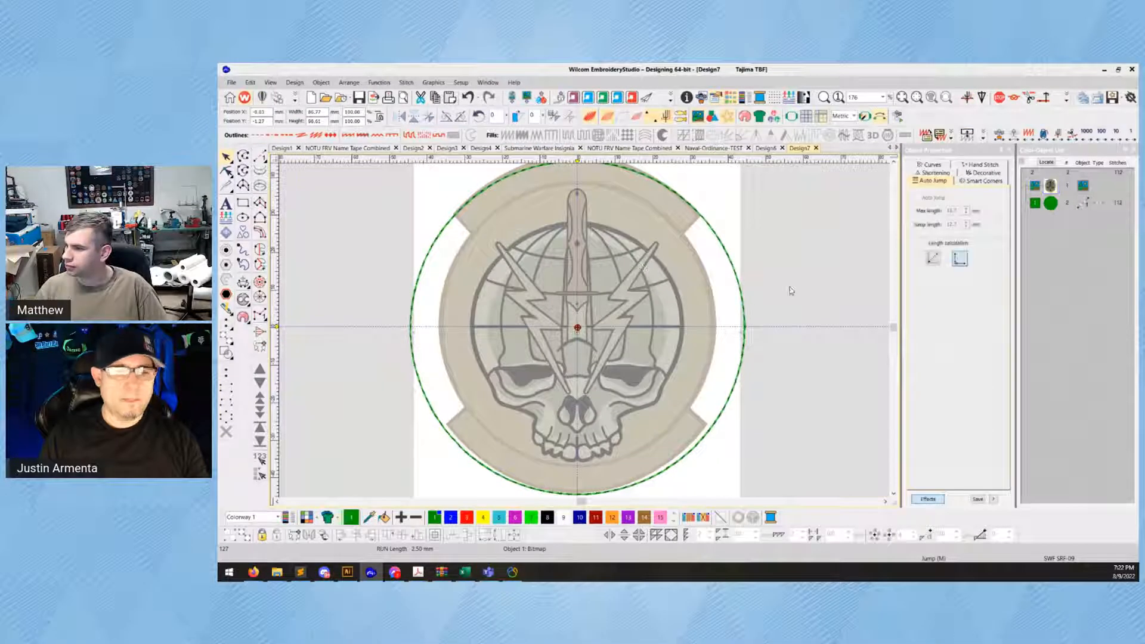
key(Escape)
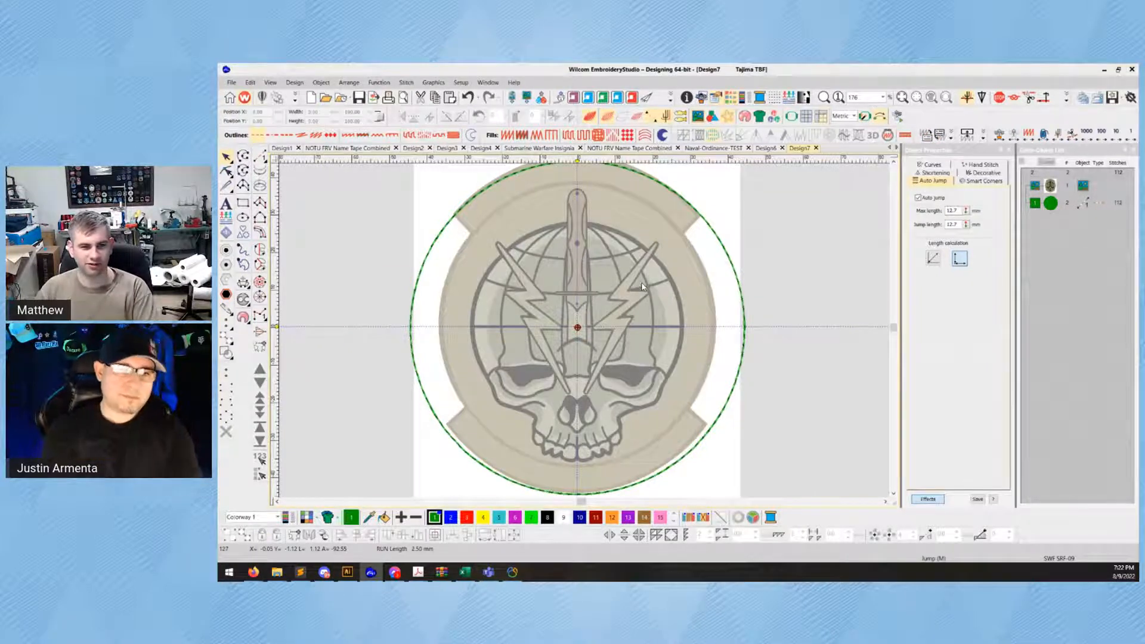
Start a Column B satin object on the left lightning bolt and trace its inner edge to the lower tip as side 1
scroll(587, 324, up, 2)
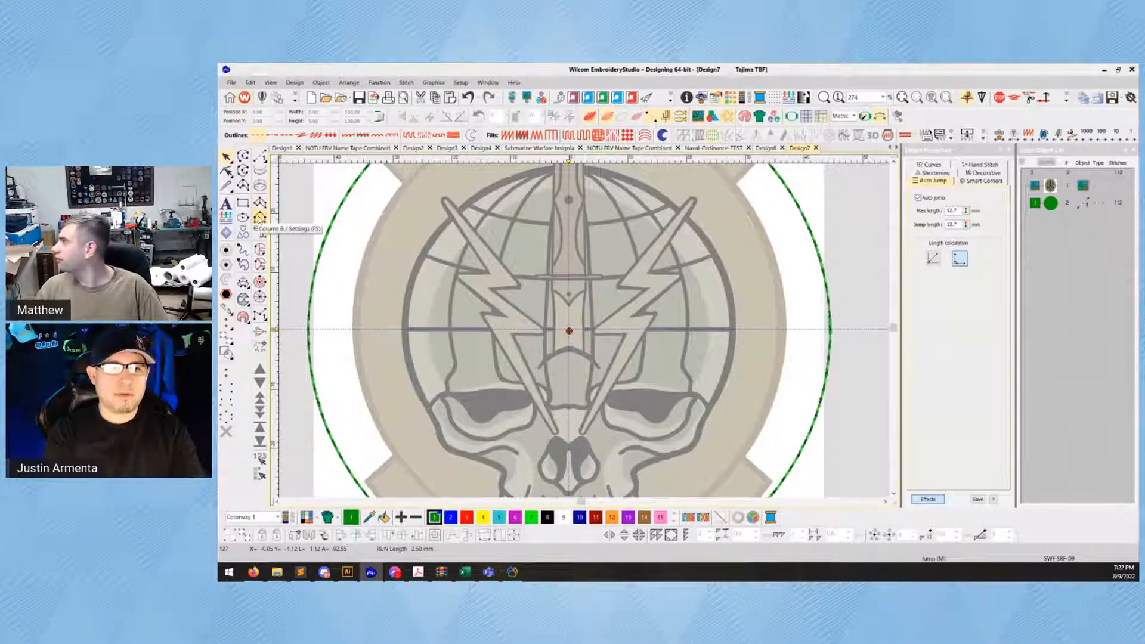
click(260, 217)
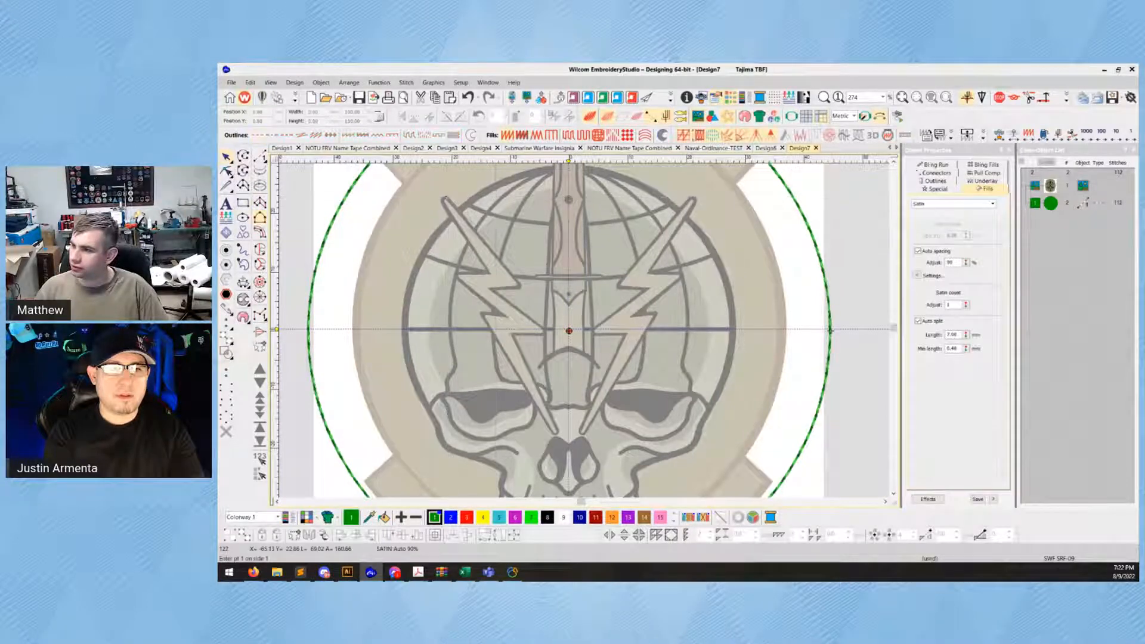
click(520, 285)
click(493, 289)
click(545, 330)
click(512, 336)
click(559, 428)
key(Return)
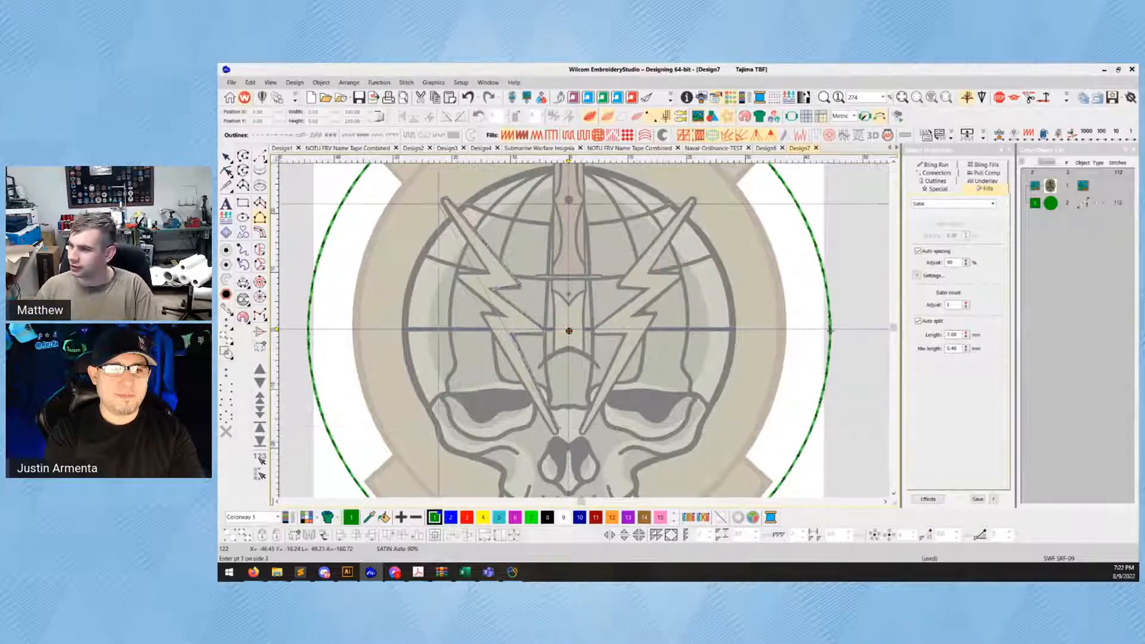
Complete the left bolt's column by tracing its outer edge down to the lower tip as side 2, and change its fill to Tatami
click(460, 277)
click(499, 275)
click(492, 295)
click(486, 315)
click(544, 417)
click(548, 430)
key(Return)
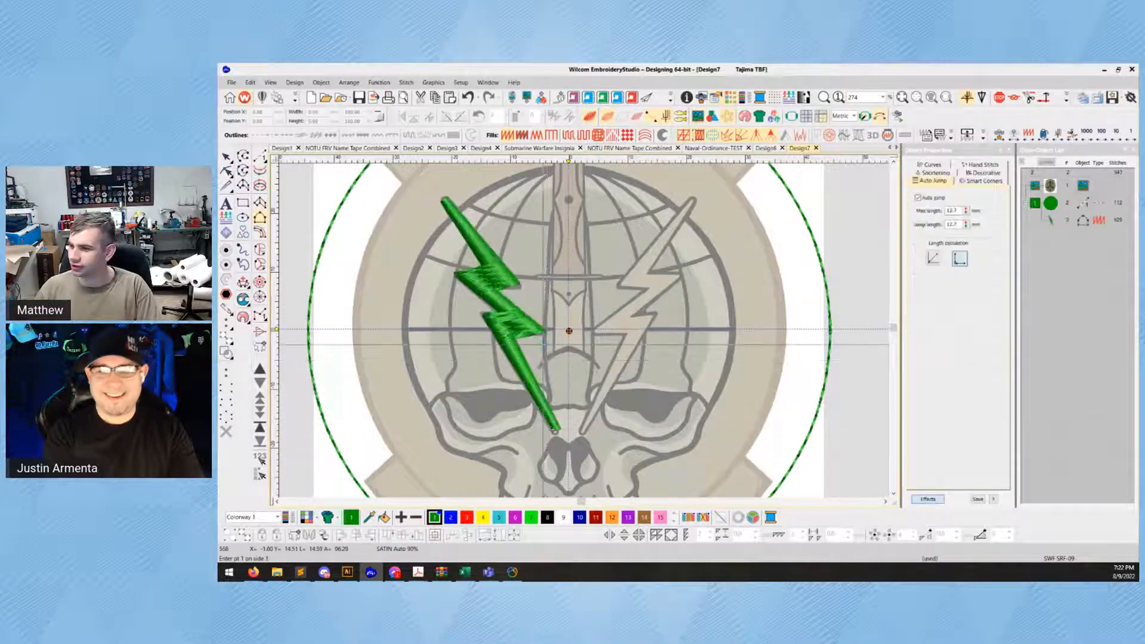
key(Escape)
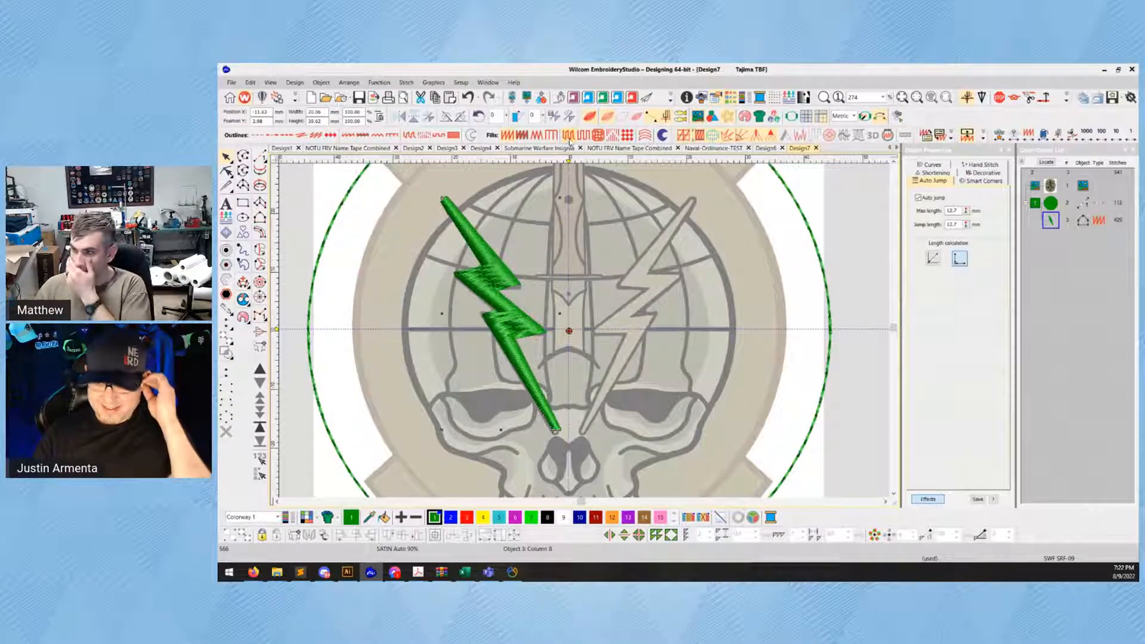
click(566, 135)
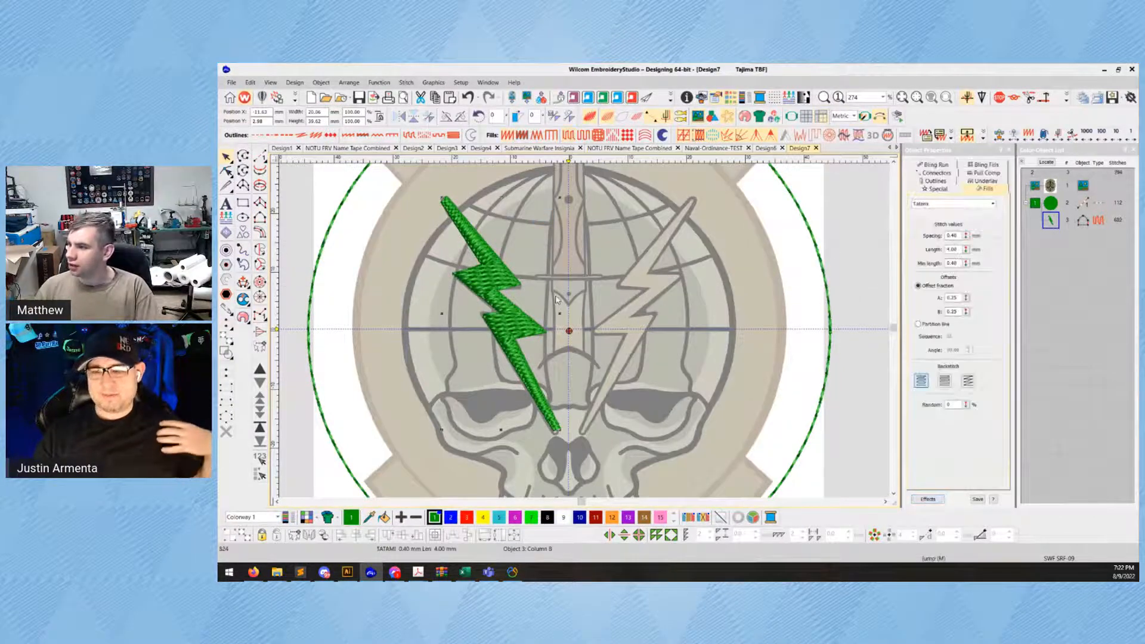
Try flipping a copy of the left lightning bolt freehand, fitting it over the artwork's right bolt, and delete the copy
scroll(556, 299, down, 2)
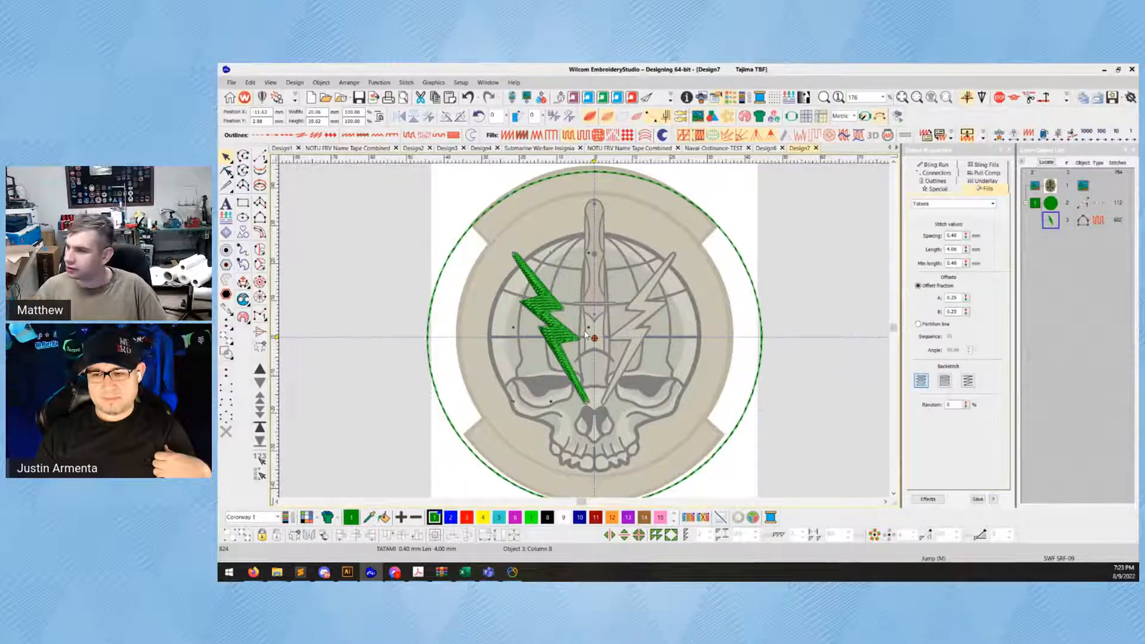
drag(566, 302, 486, 320)
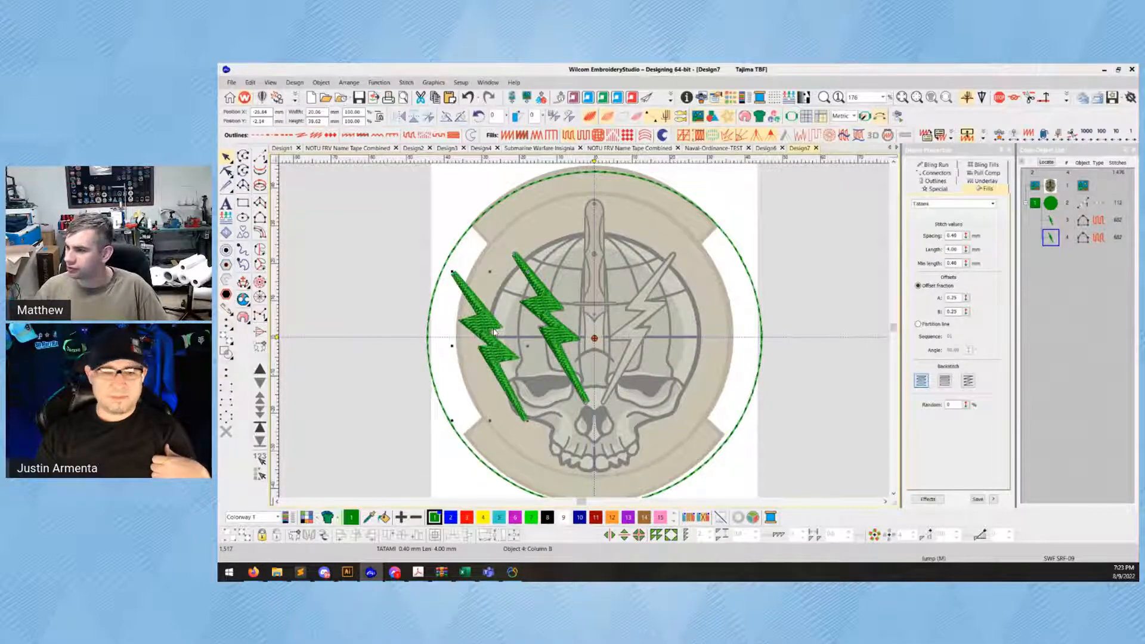
key(ctrl+z)
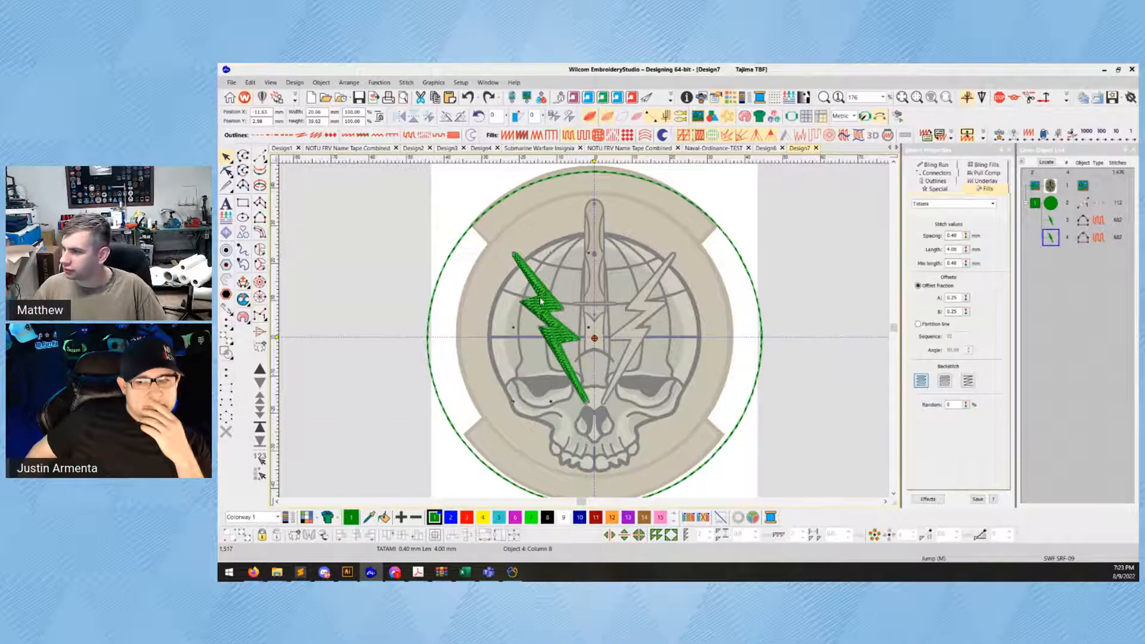
drag(514, 334, 594, 331)
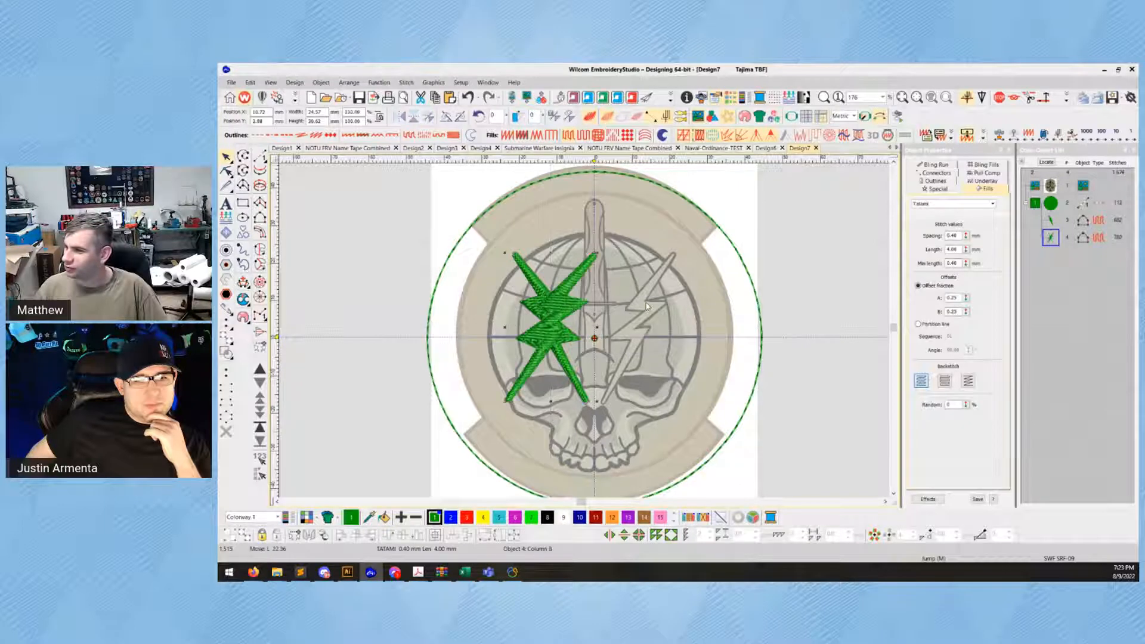
drag(686, 326, 677, 326)
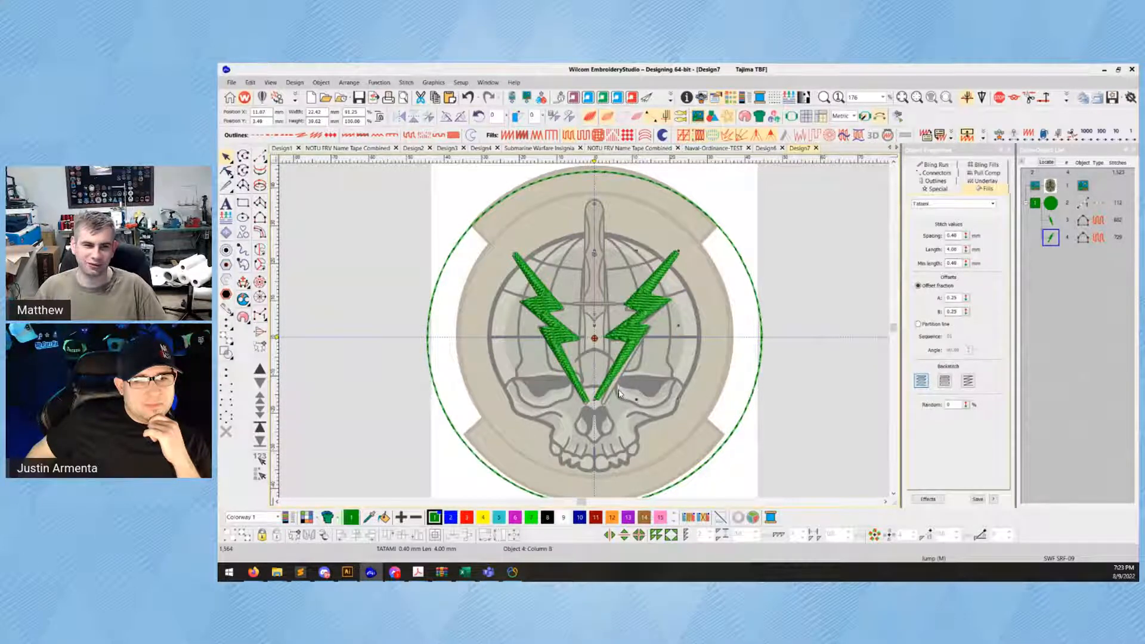
key(Delete)
click(560, 332)
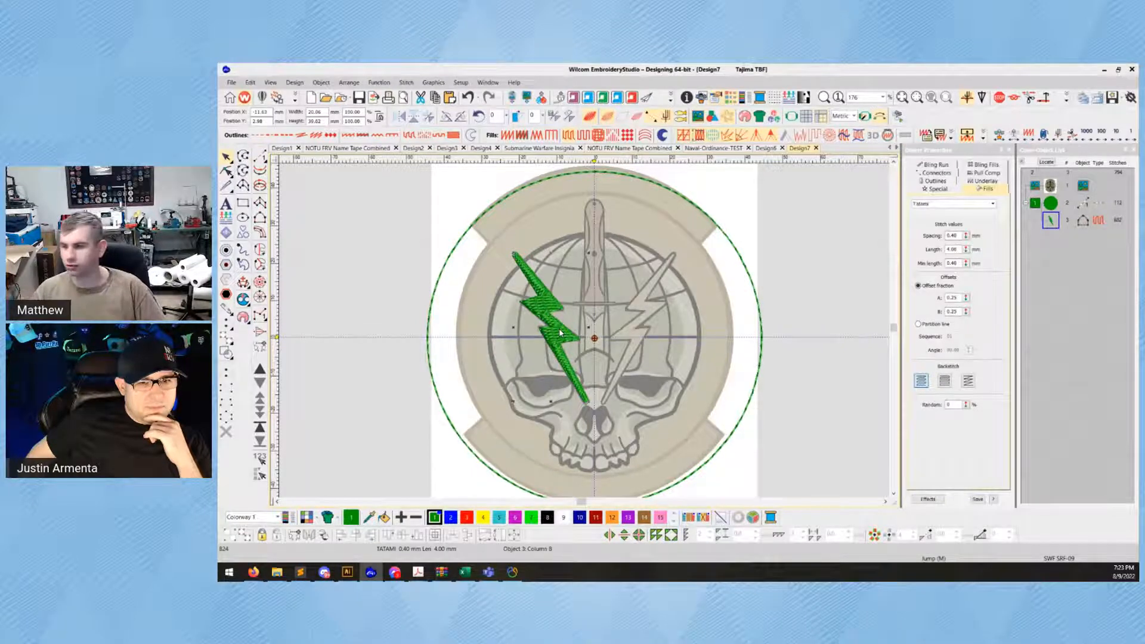
Duplicate the left bolt in place, mirror the copy horizontally at X 11.63 mm, and delete that copy
key(ctrl+d)
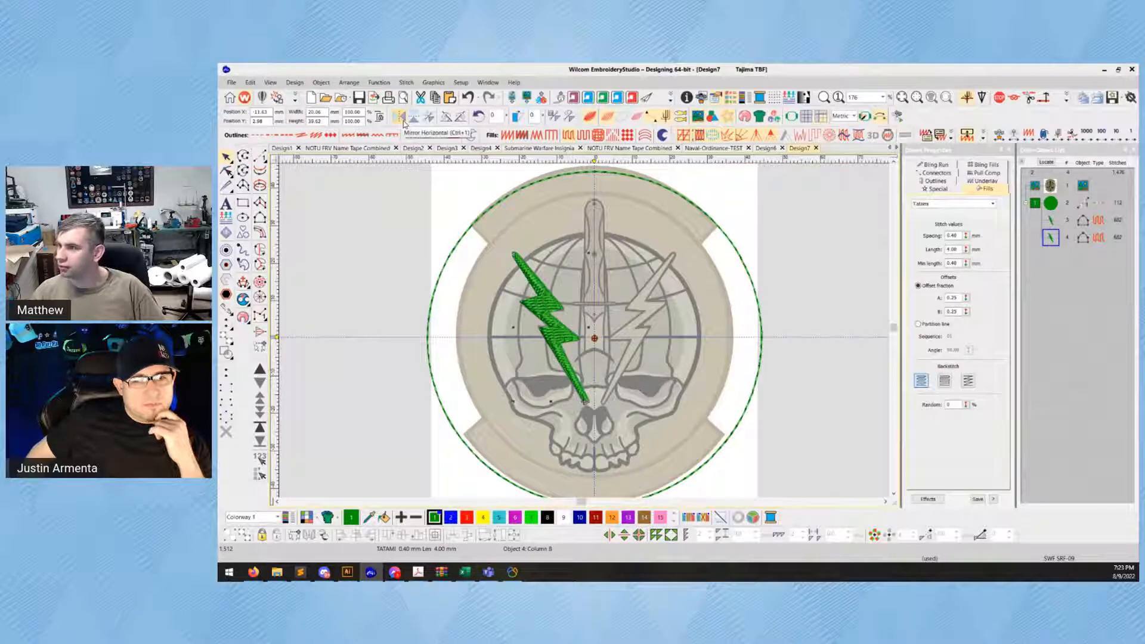
click(403, 123)
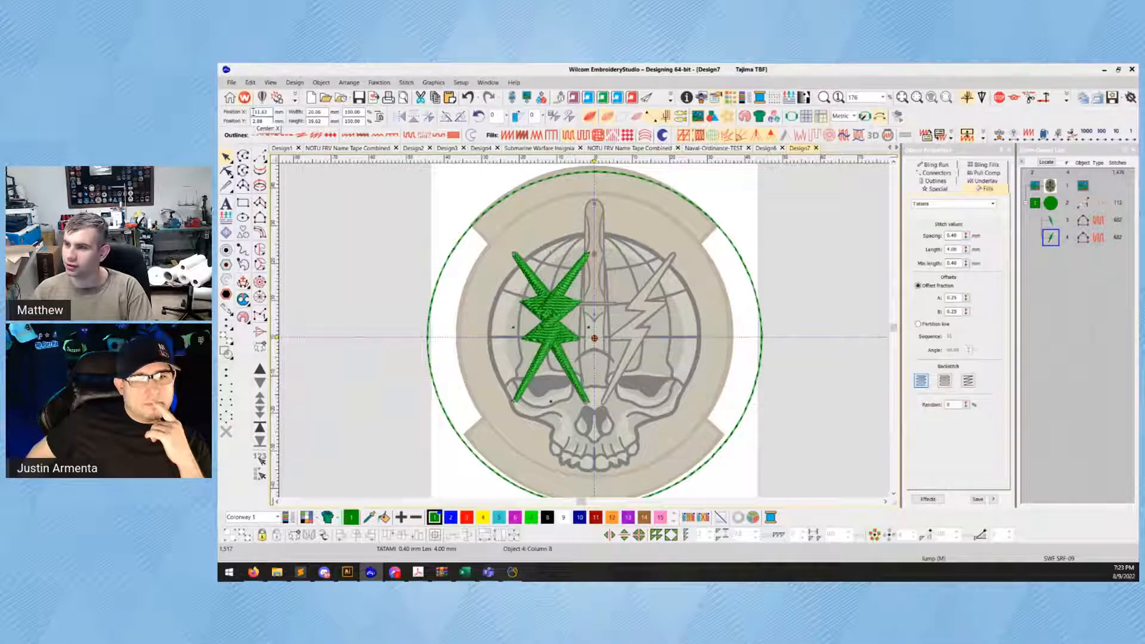
key(Return)
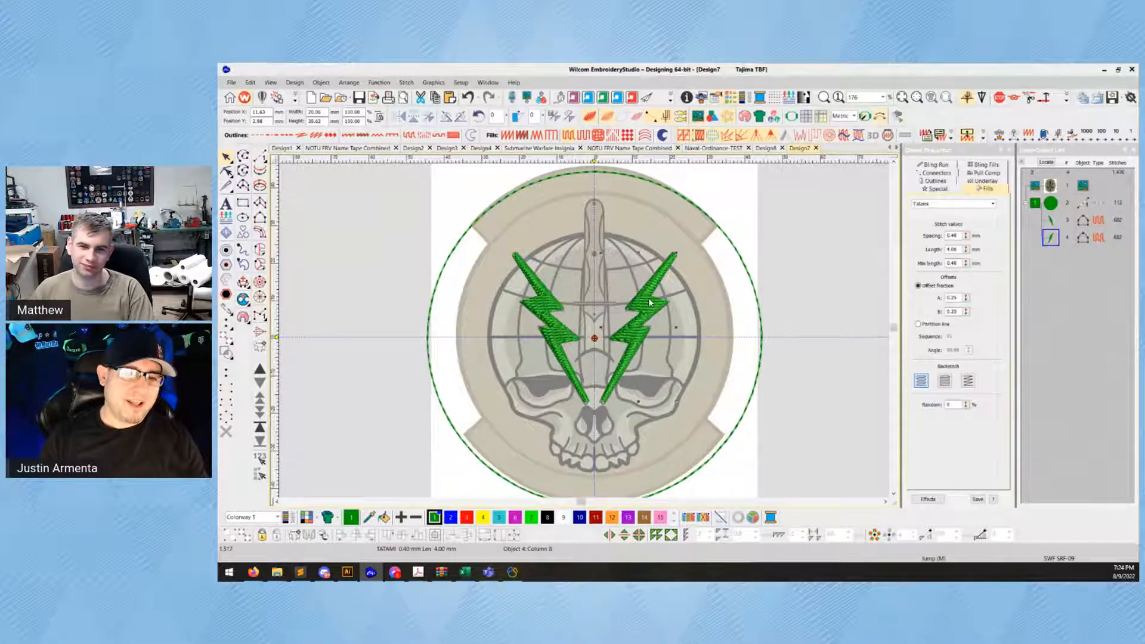
key(Delete)
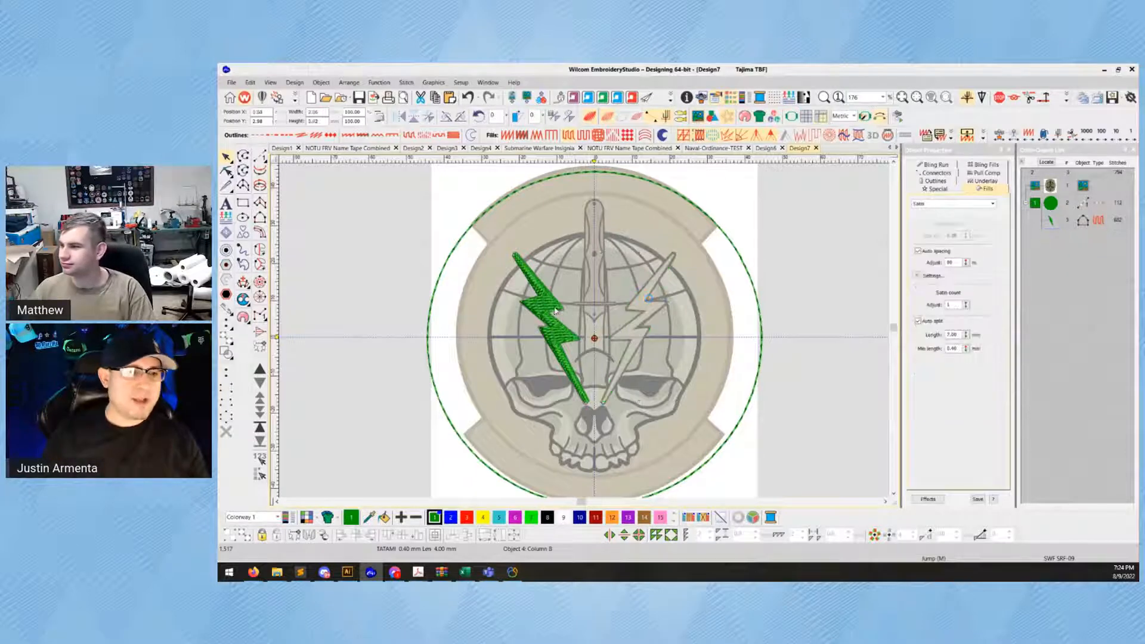
Copy the left bolt to the opposite side, mirror the copy horizontally and move it freehand over the artwork's right bolt
key(ctrl+z)
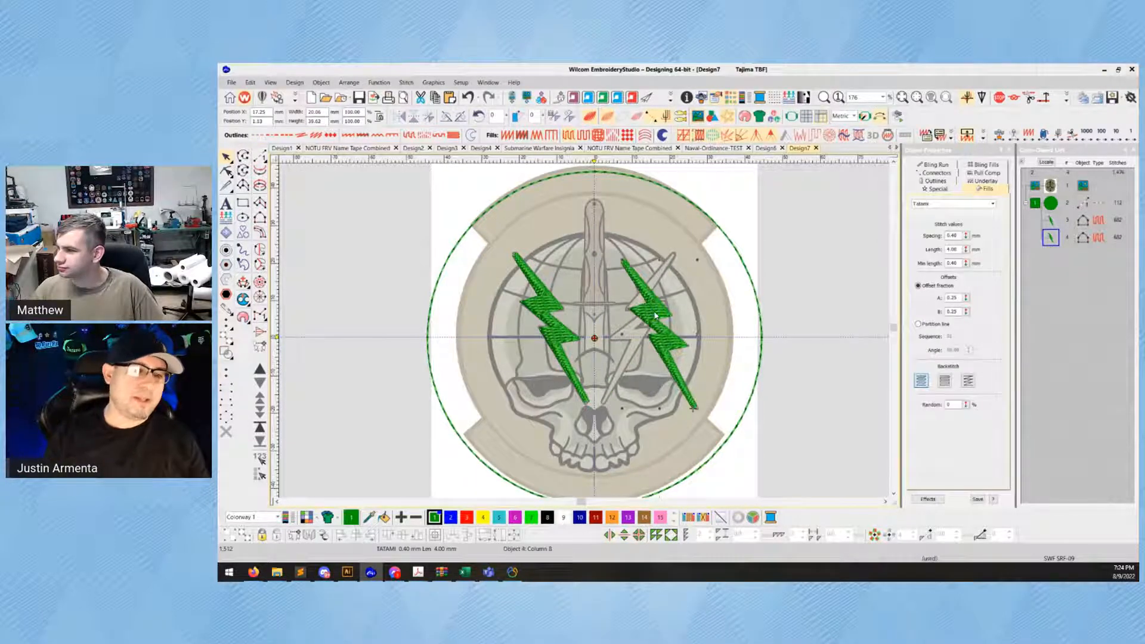
click(398, 117)
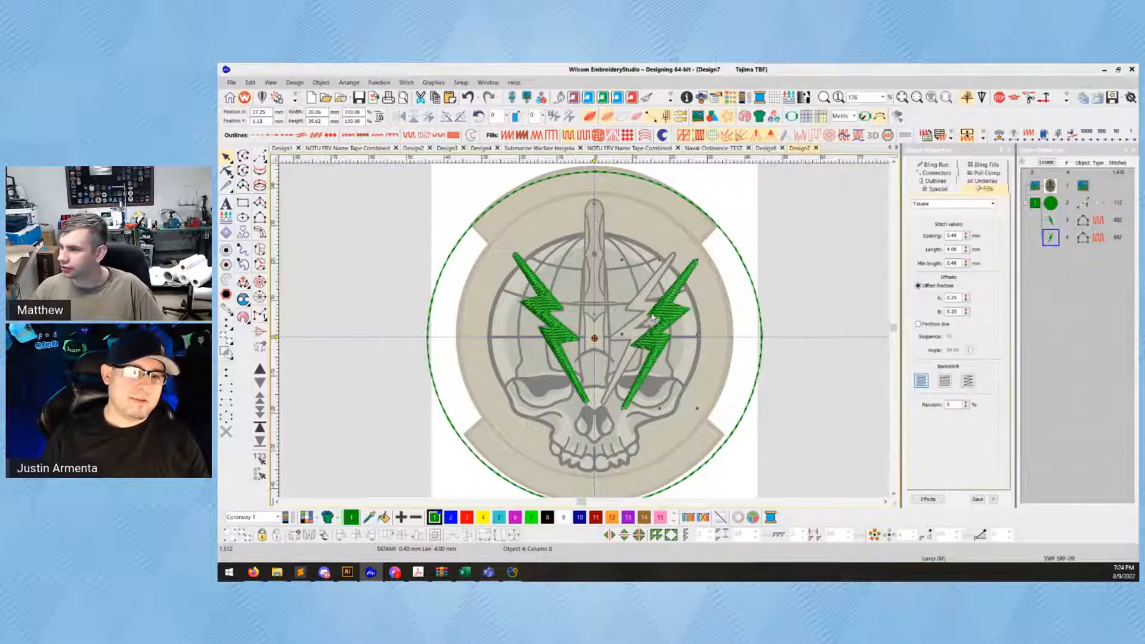
drag(650, 315, 638, 314)
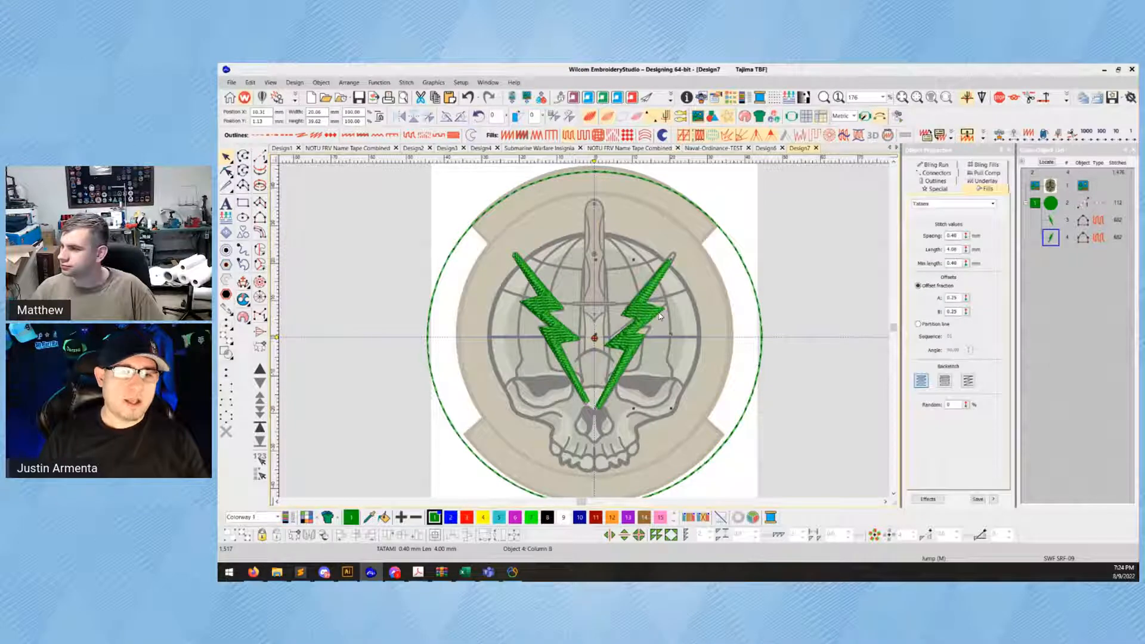
key(ctrl+z)
key(h)
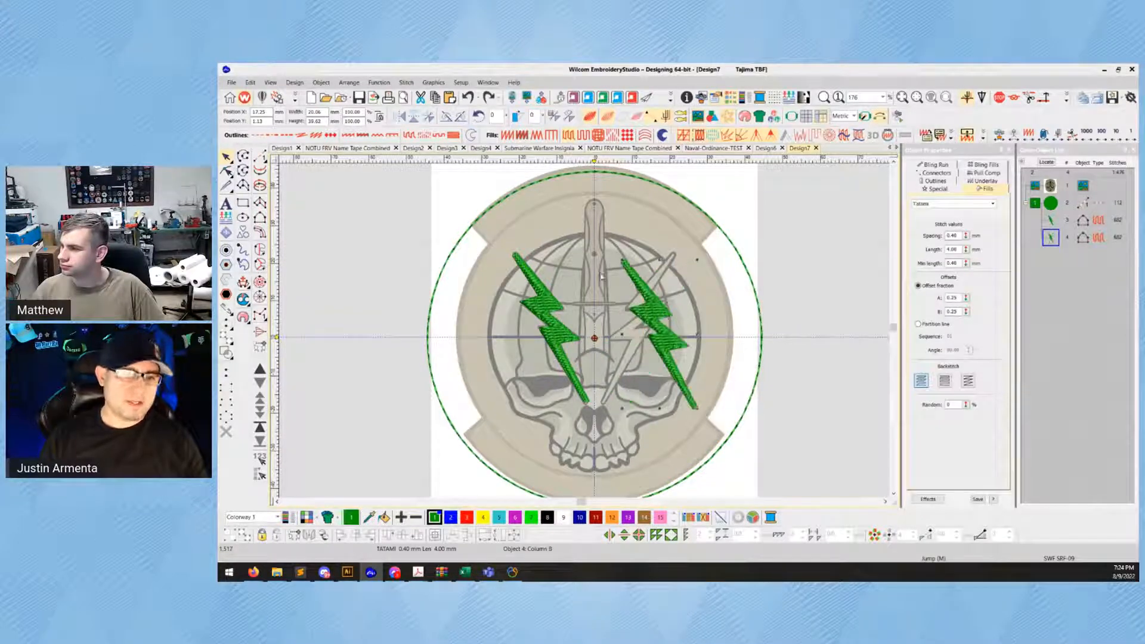
click(403, 115)
drag(663, 314, 637, 315)
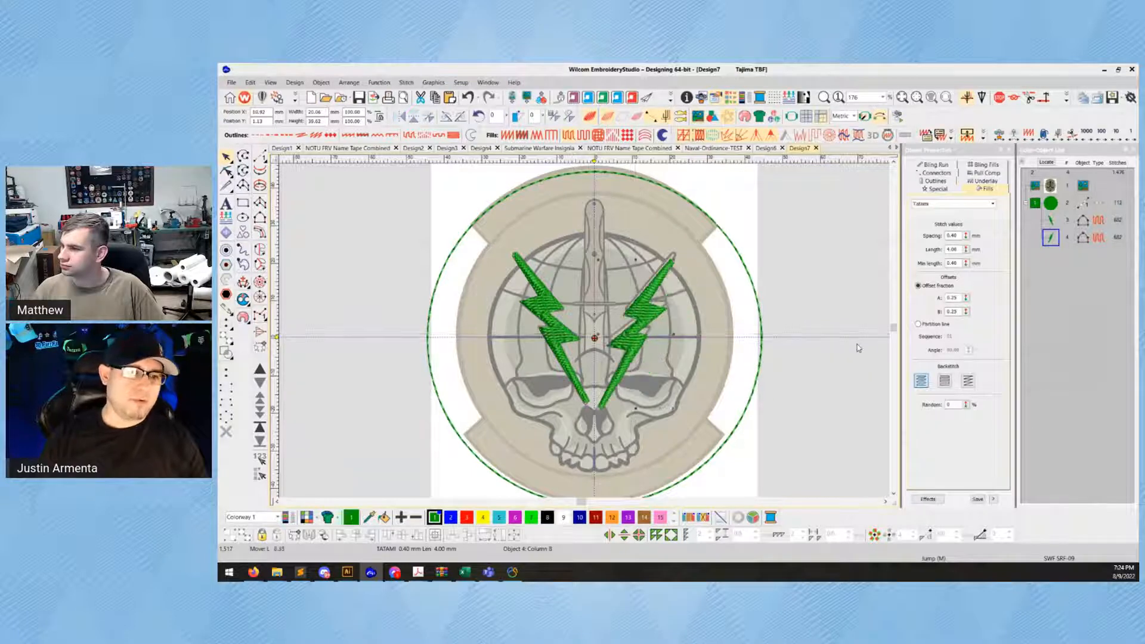
click(823, 311)
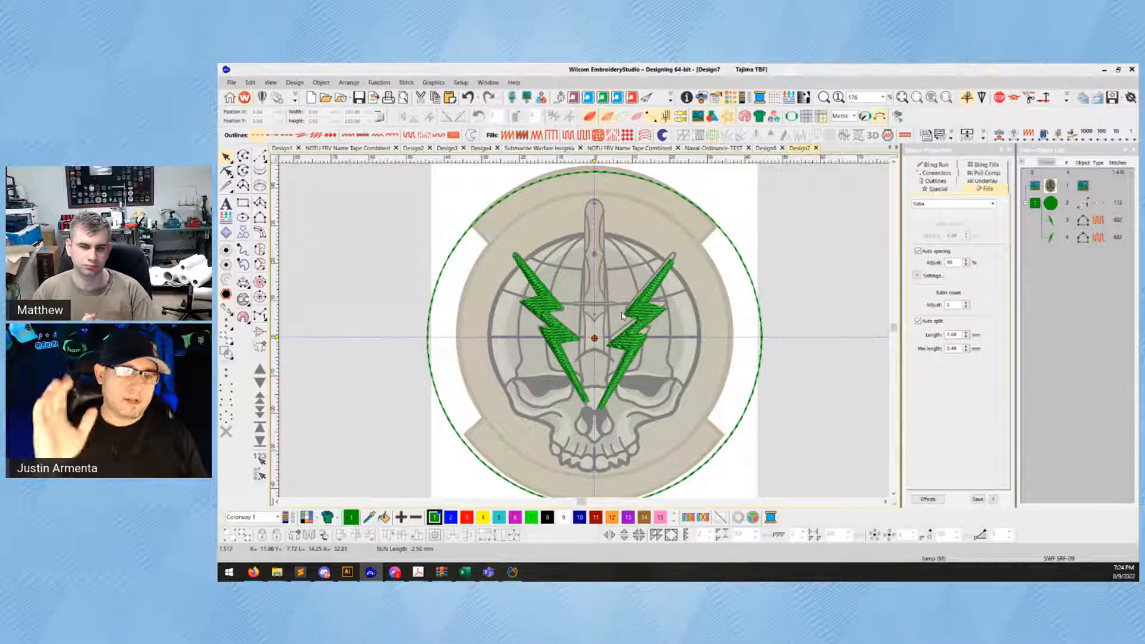
Hide the artwork bitmap and undo the freehand-placed mirrored copy, leaving only the original left bolt
key(d)
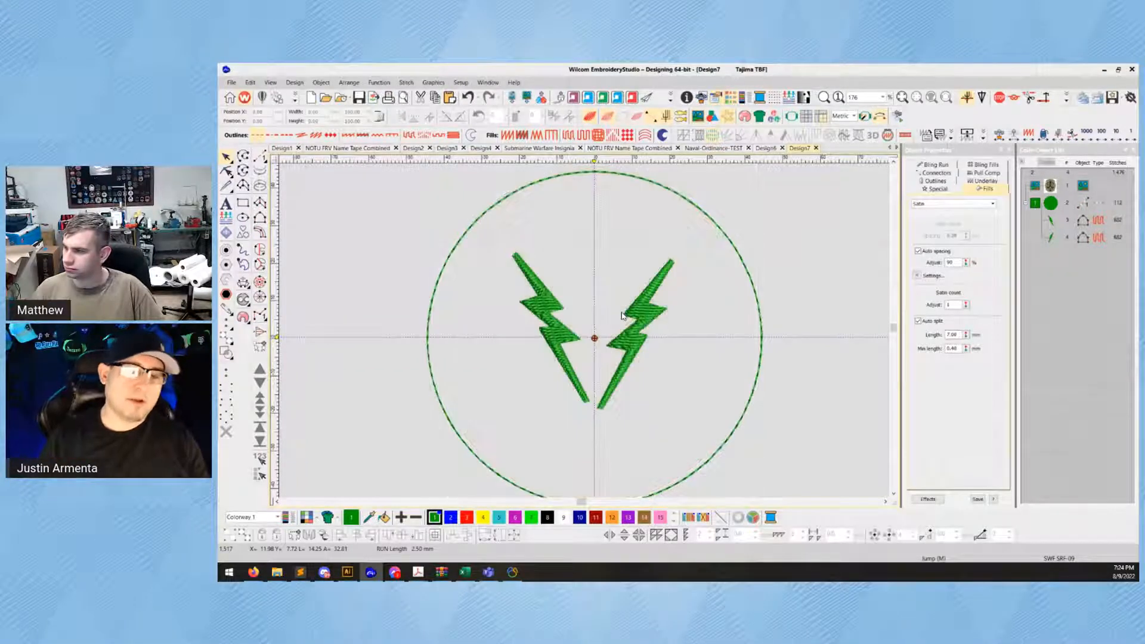
key(ctrl+z)
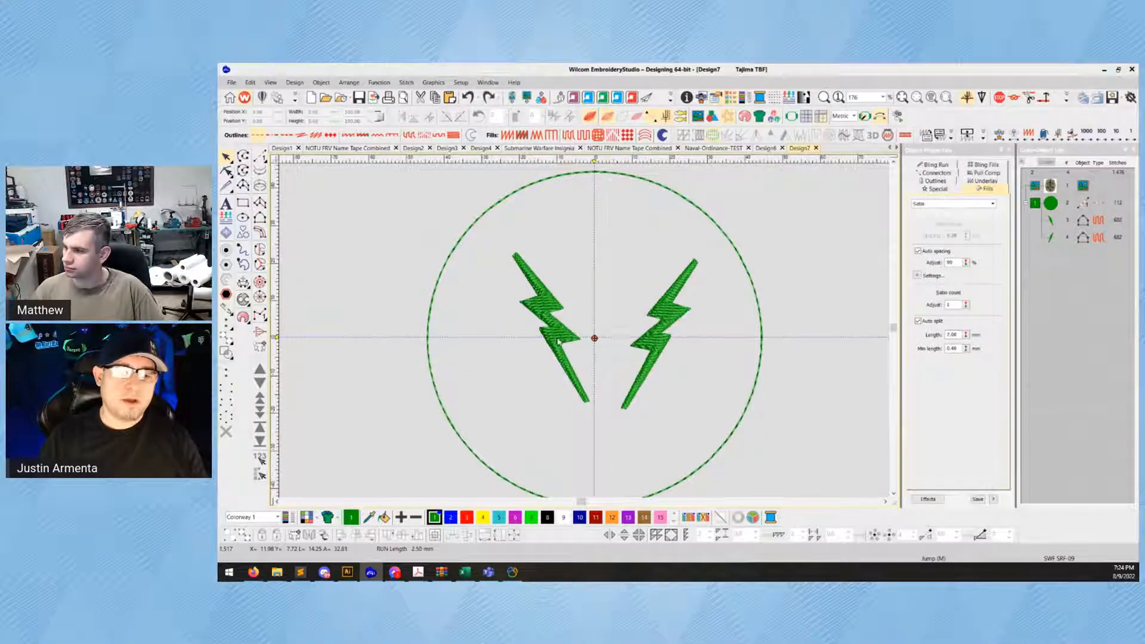
key(ctrl+z)
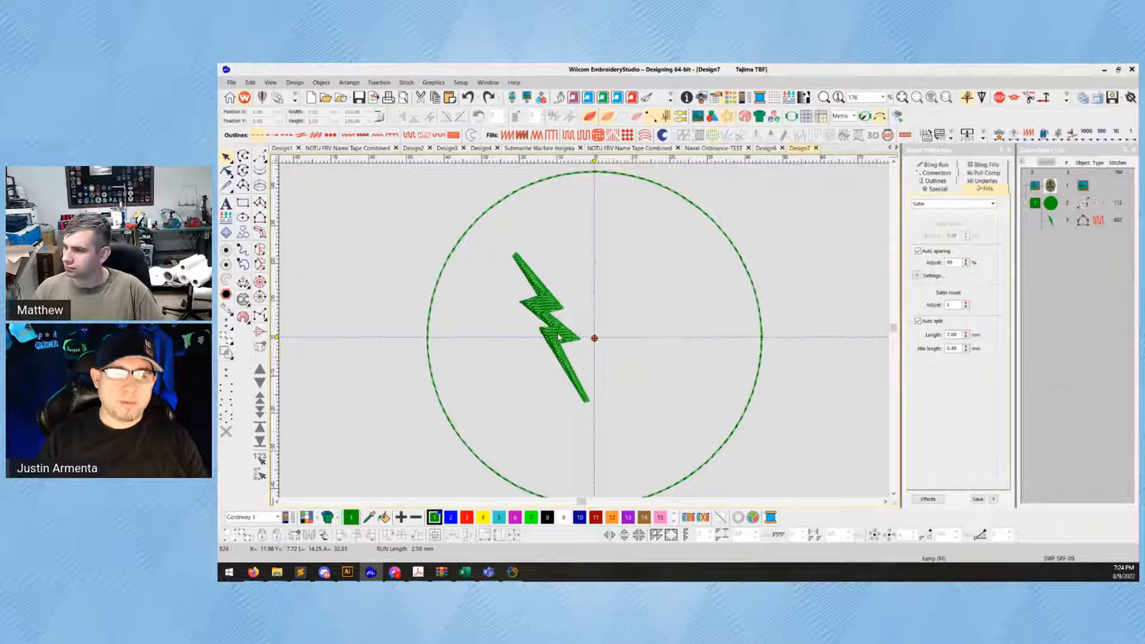
Copy the left bolt level across, mirror it horizontally, nudge it right towards the artwork's right bolt with the bitmap shown, and delete it
click(557, 338)
drag(558, 349, 637, 349)
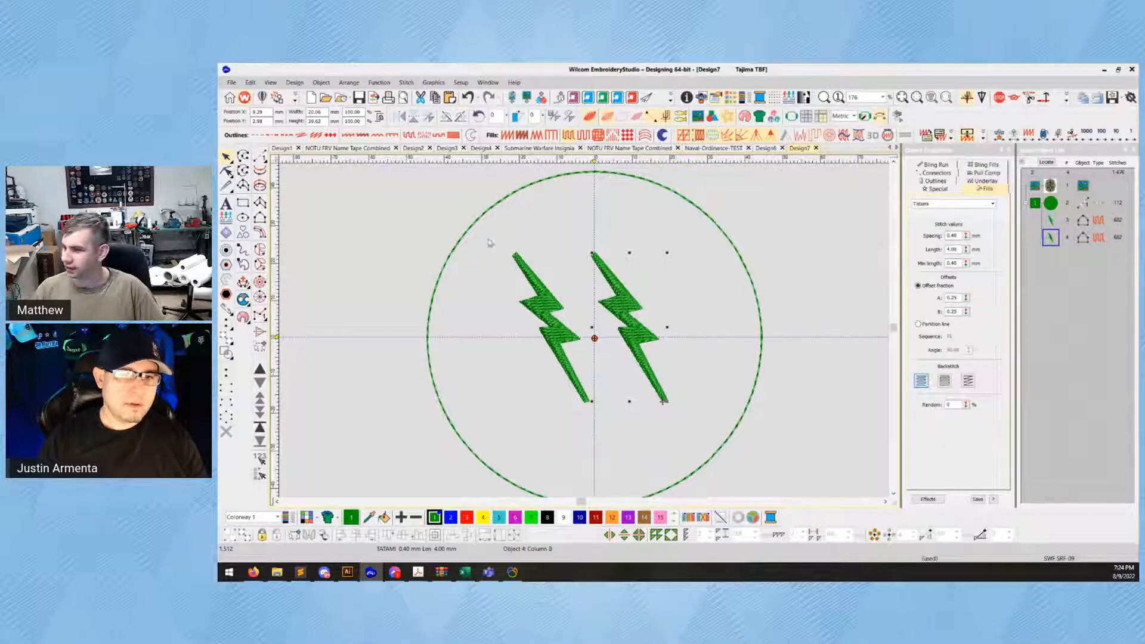
click(397, 118)
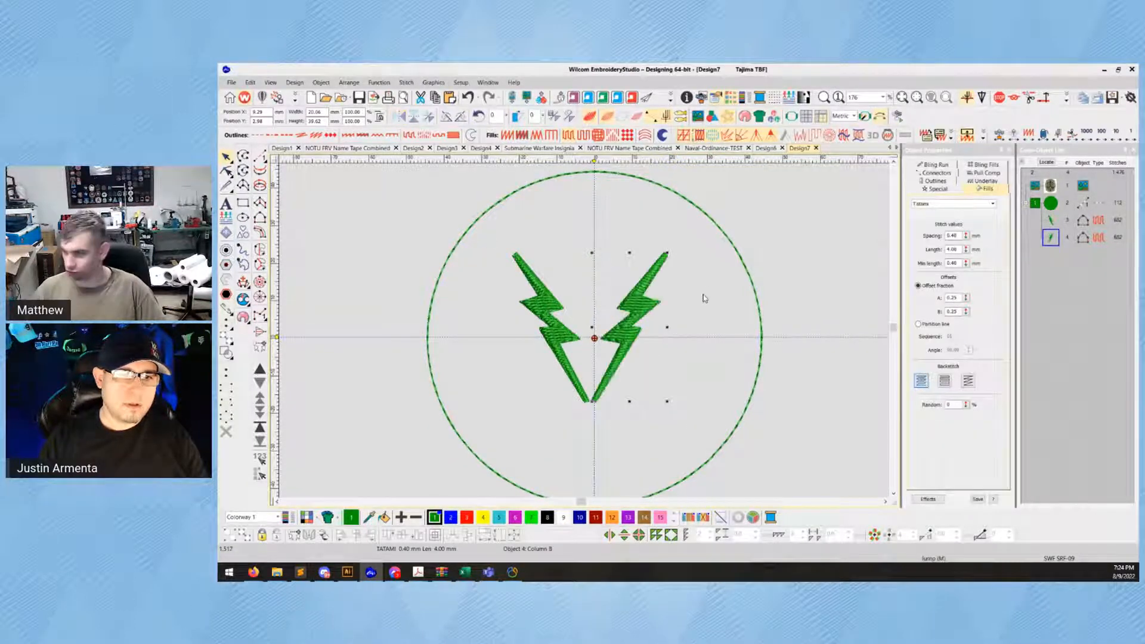
key(d)
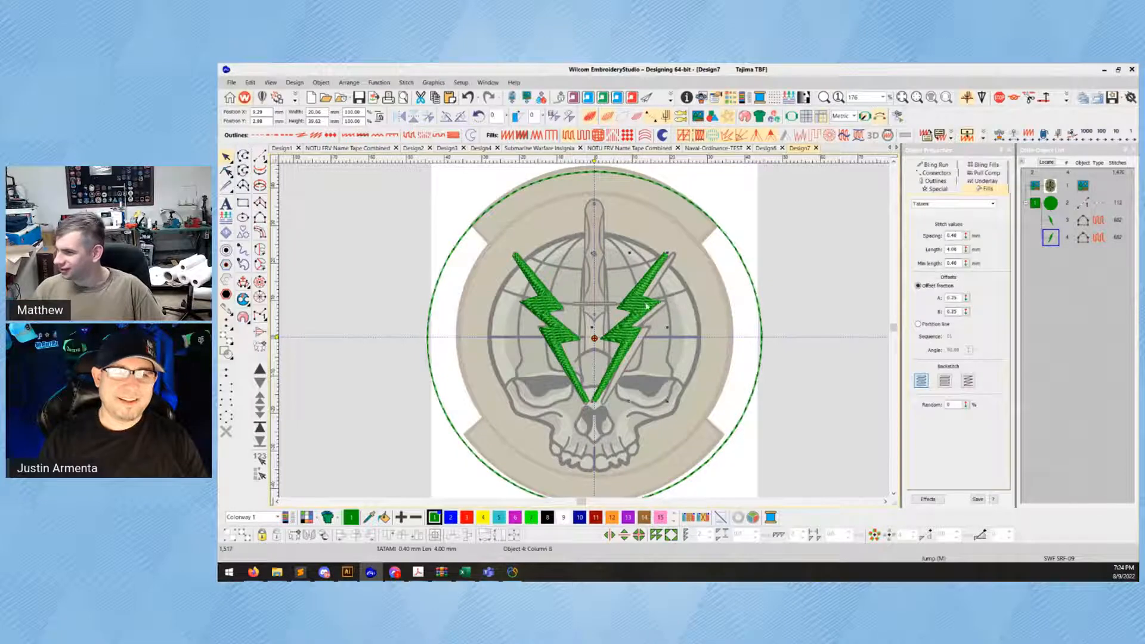
key(Right)
key(Right)
key(Right)
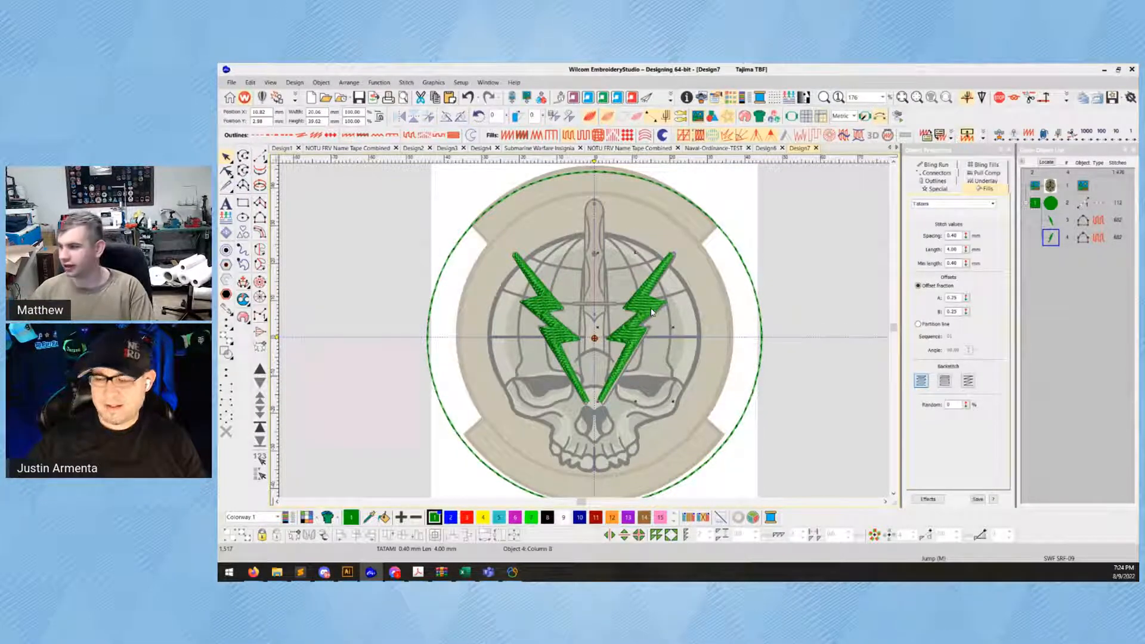
key(Delete)
Try Transform by Reference Line Freely on the left bolt along the vertical centre guide, and discard the in-place duplicate made after it
click(544, 295)
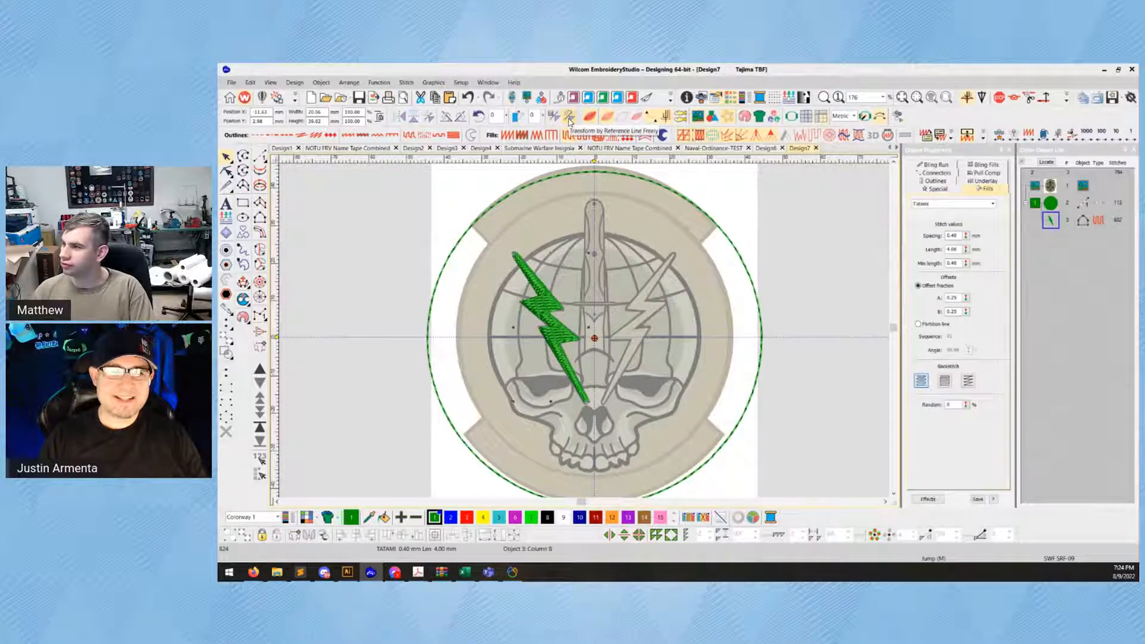
key(Escape)
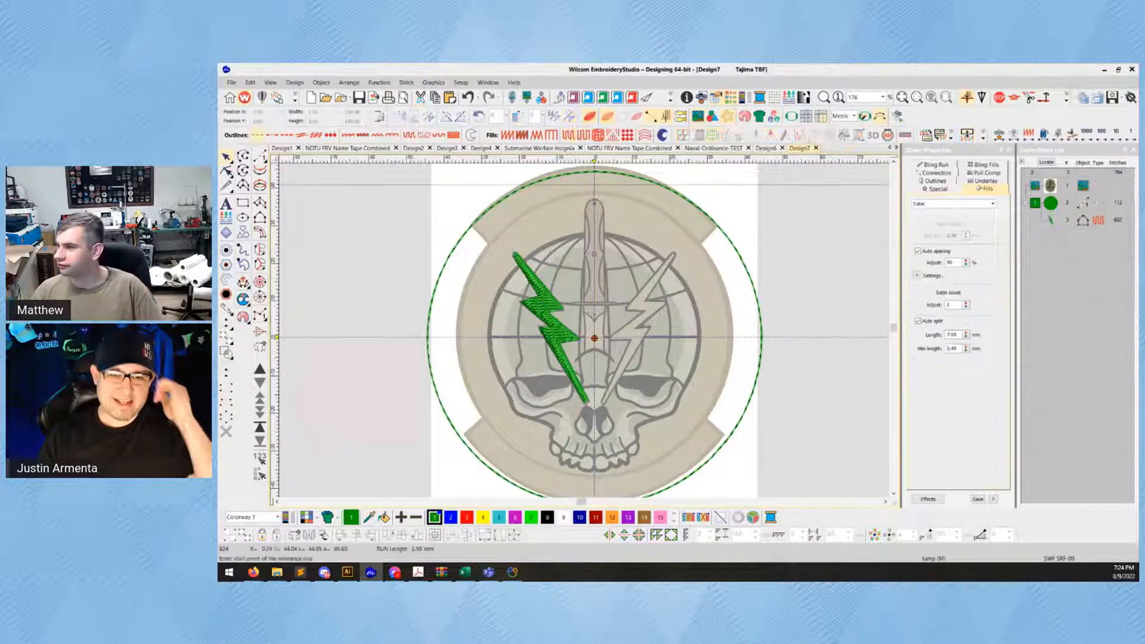
click(594, 338)
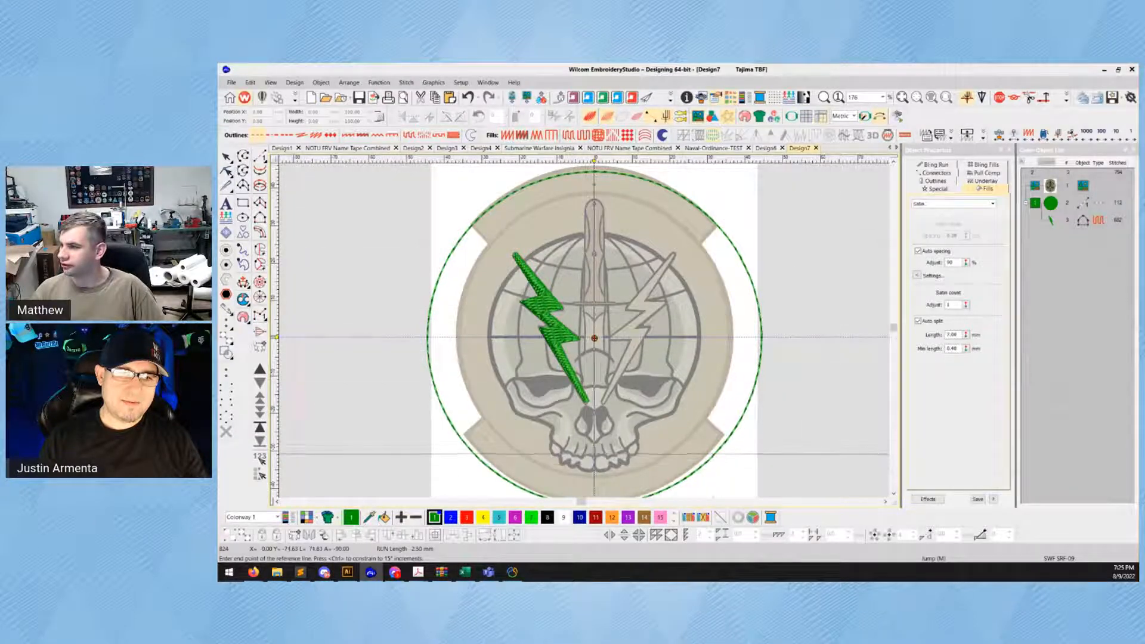
click(594, 456)
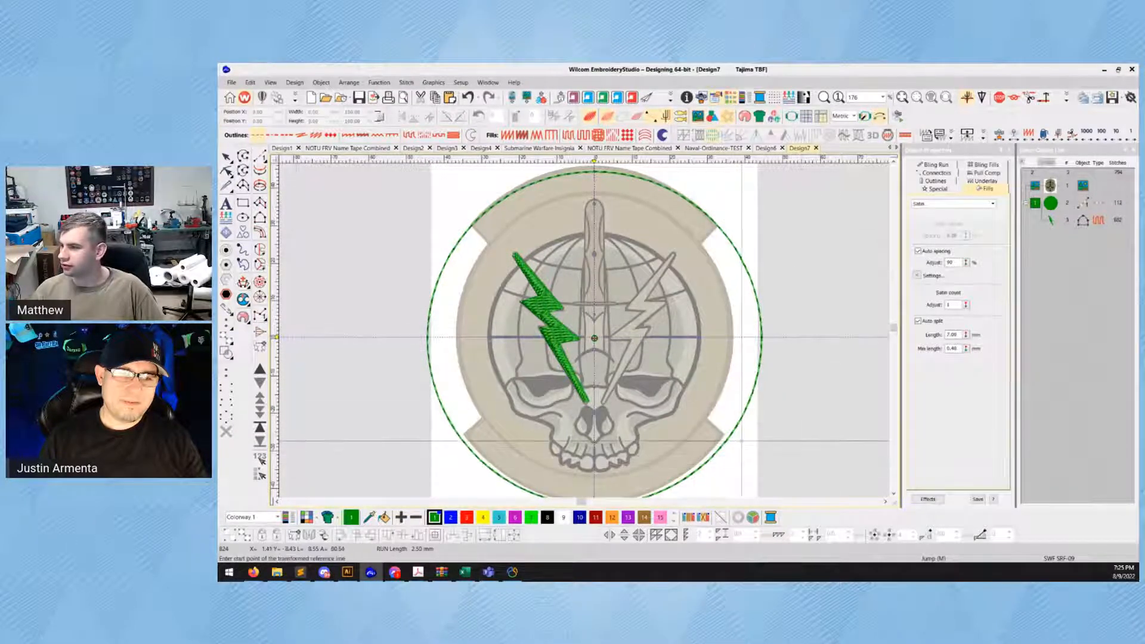
click(665, 322)
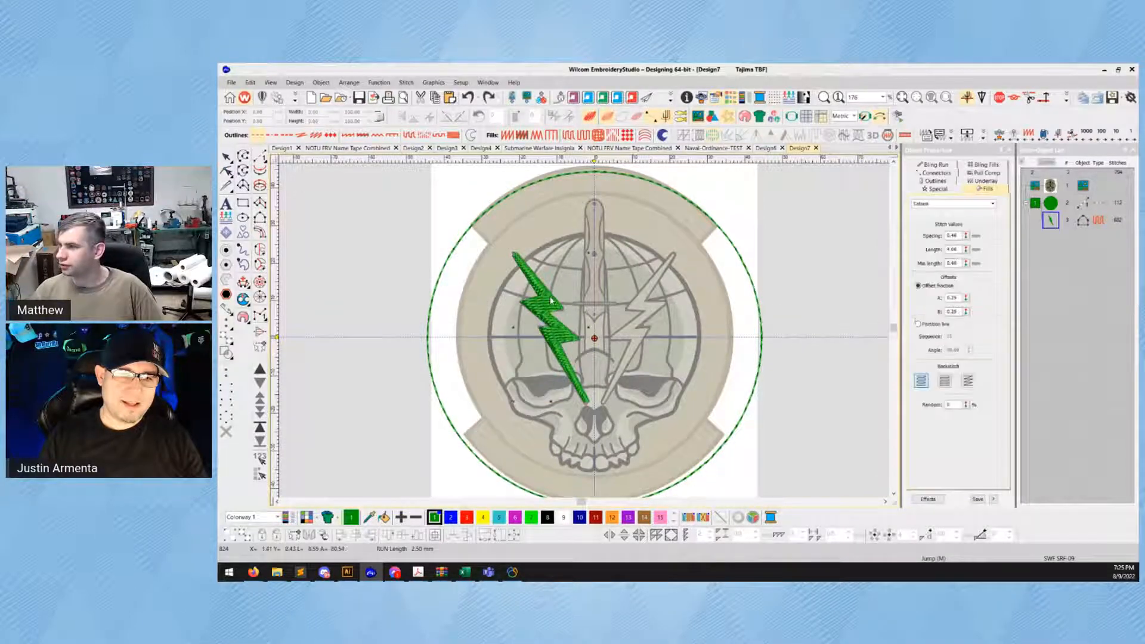
key(ctrl+d)
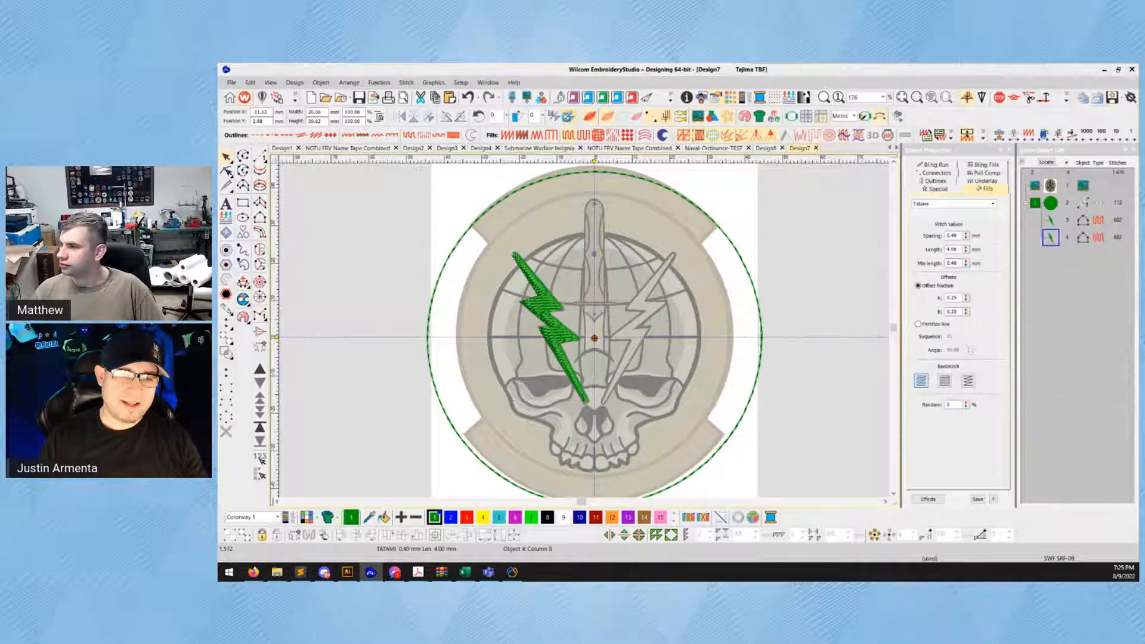
key(Delete)
Try transforming the original left bolt again by a reference line starting at the intersection of the guides
click(541, 307)
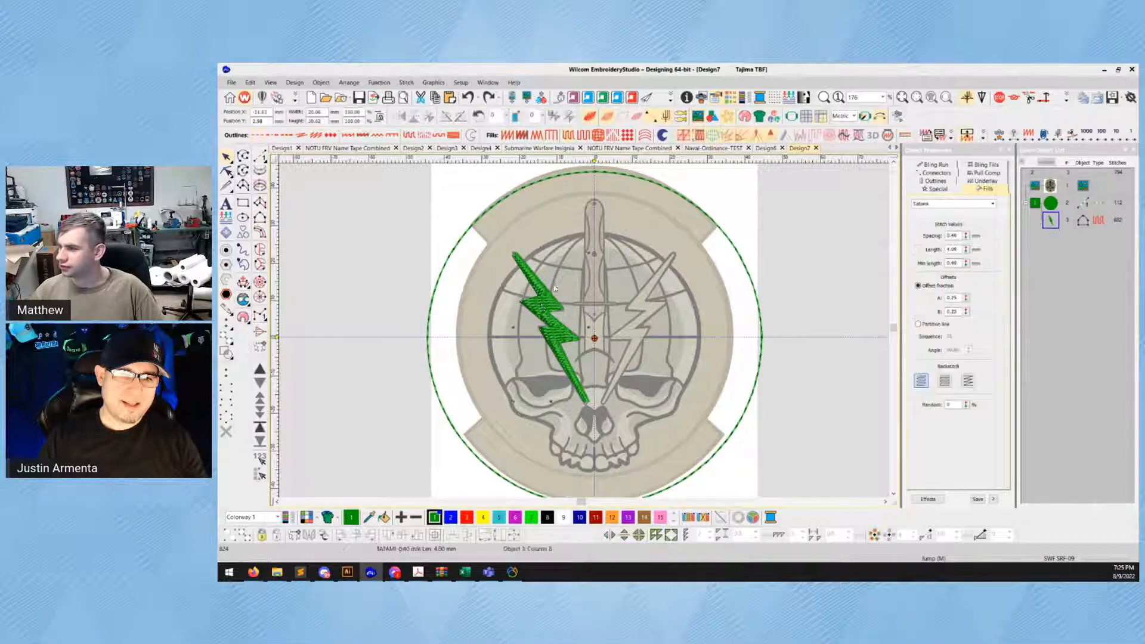
click(428, 117)
click(595, 338)
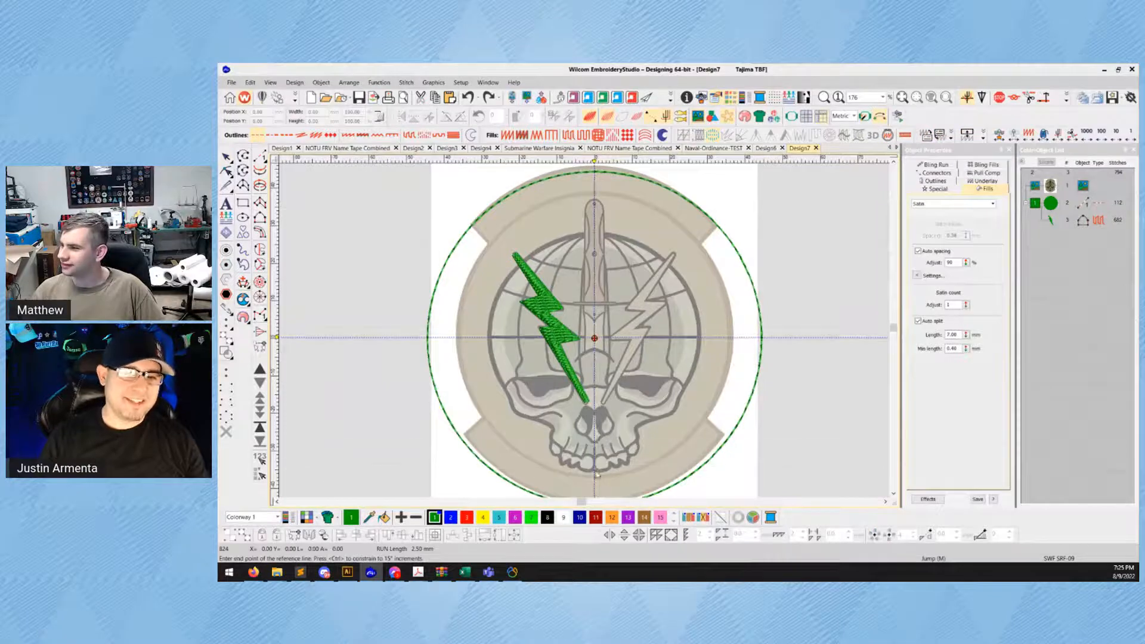
click(663, 352)
click(663, 351)
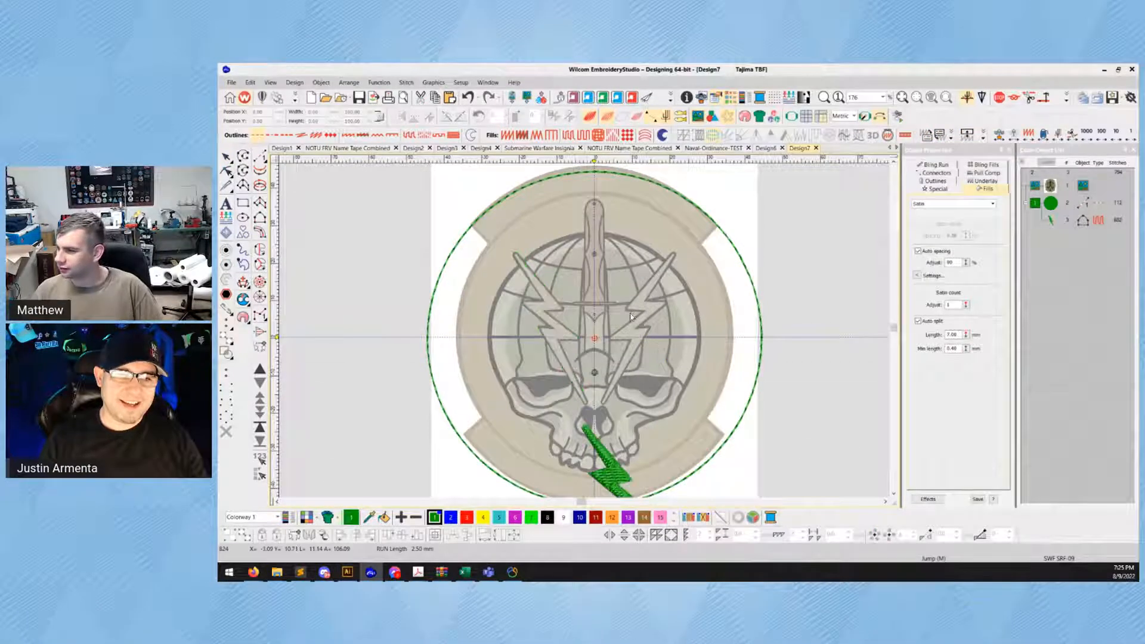
Try transforming a duplicate of the left bolt by a reference line from the guides' intersection, and undo the transformation
click(576, 277)
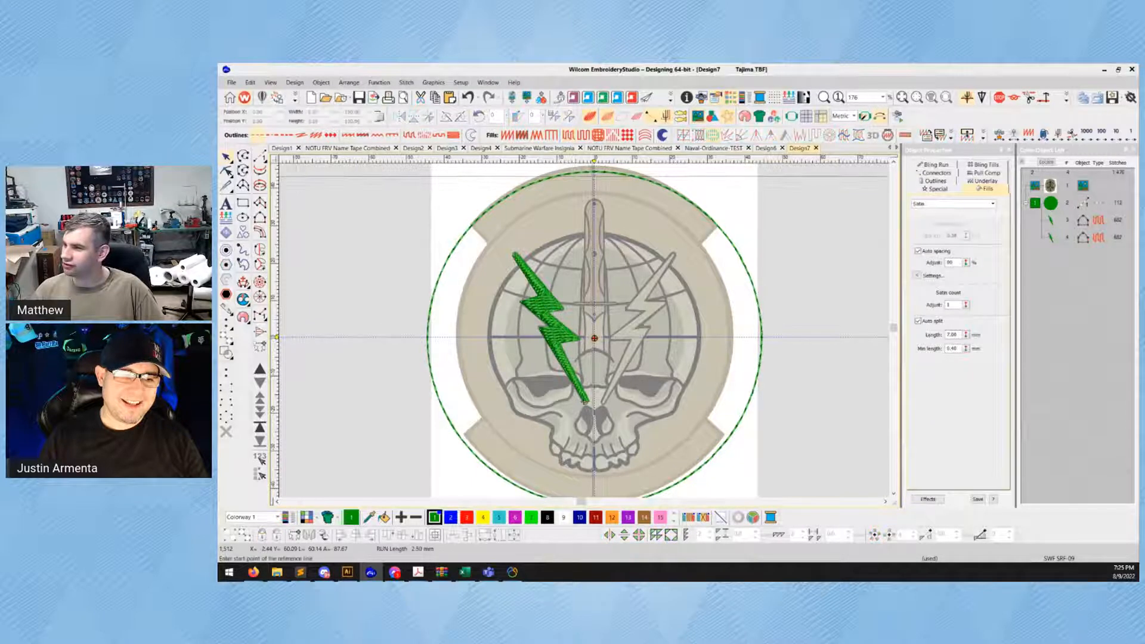
click(594, 337)
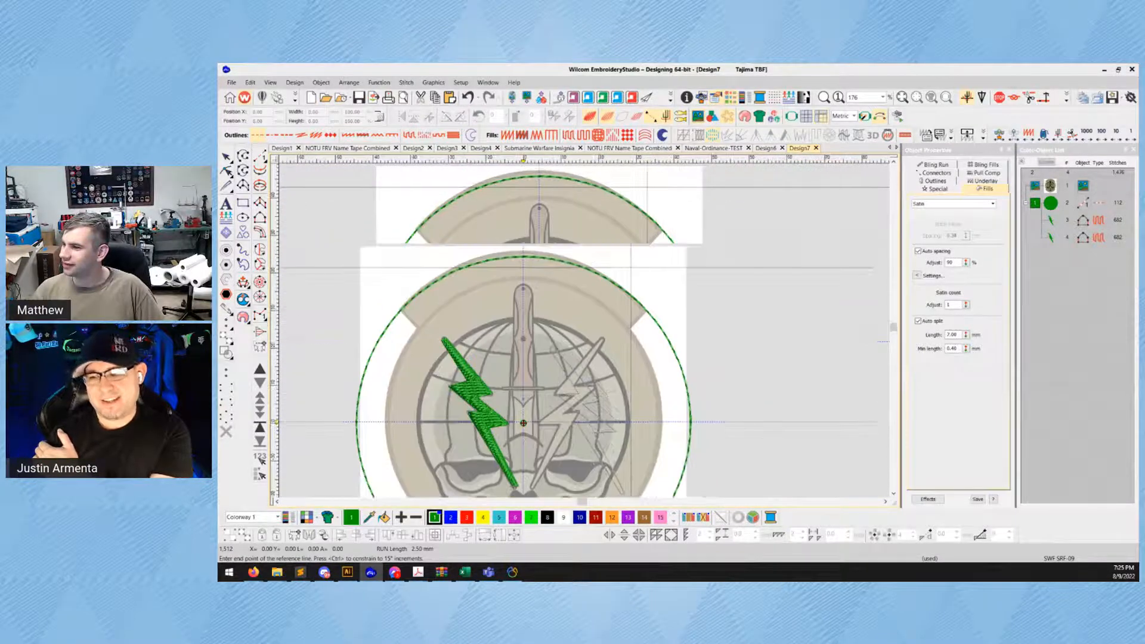
click(622, 285)
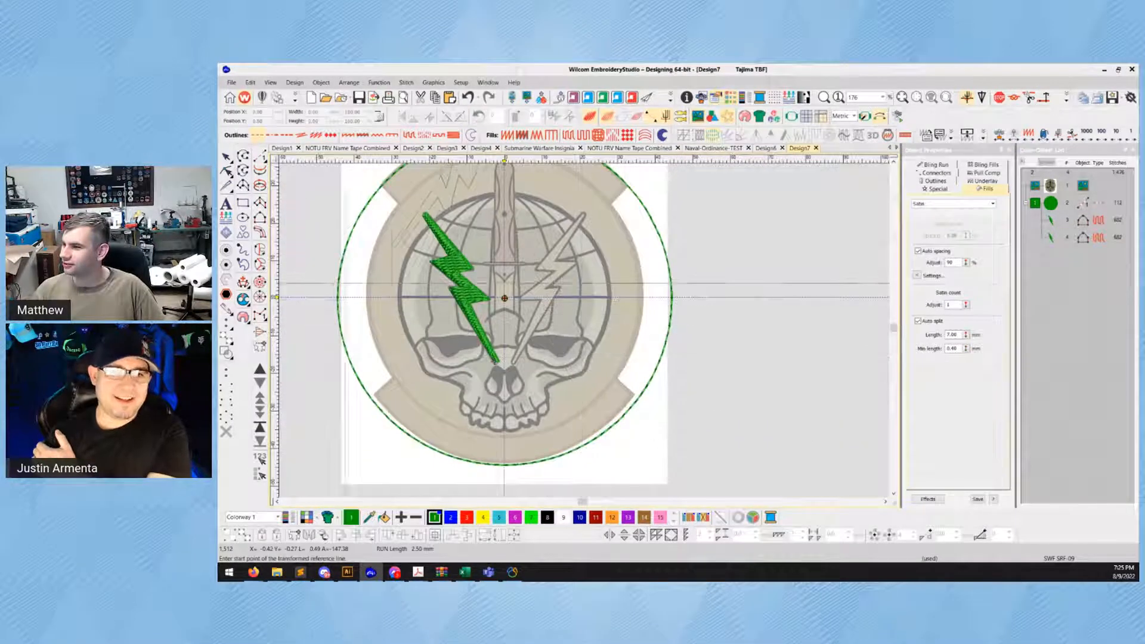
key(Escape)
key(0)
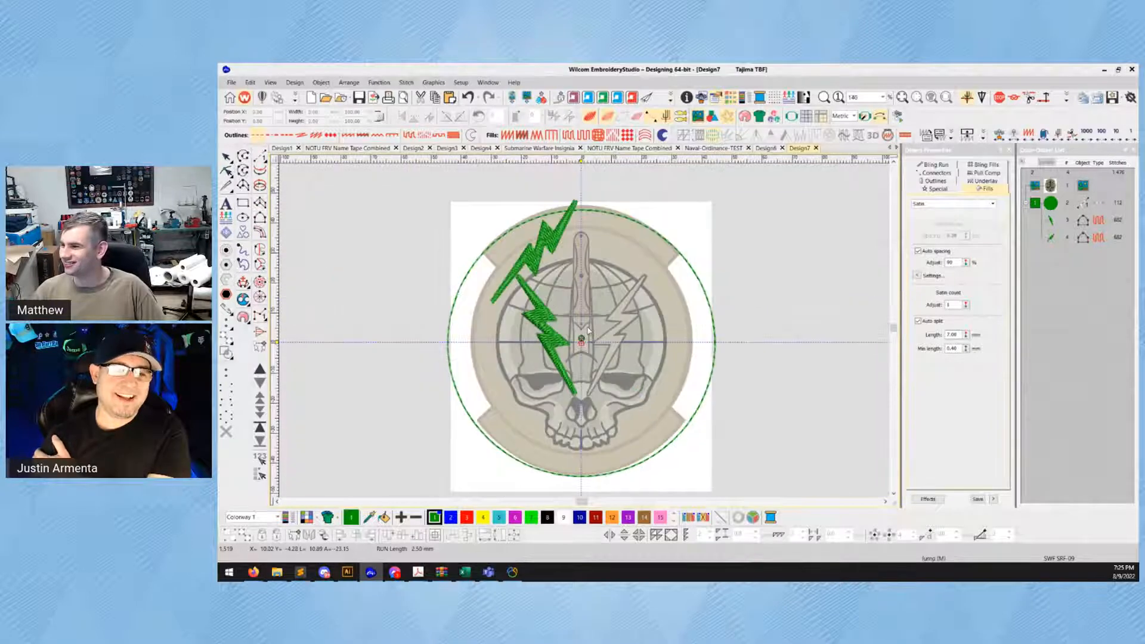
key(ctrl+z)
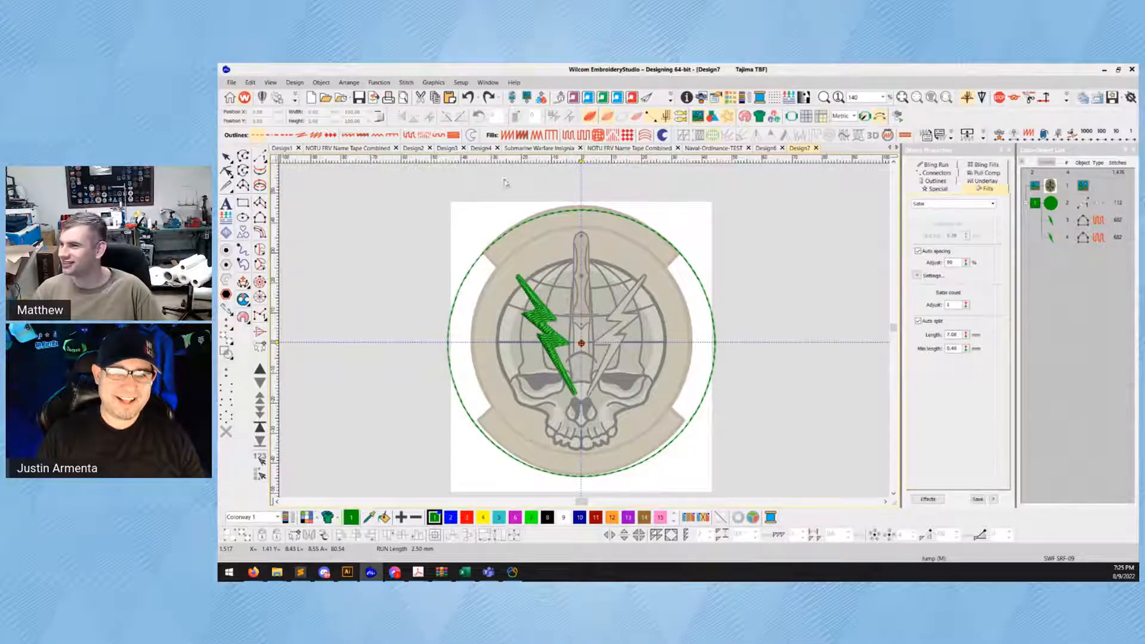
Duplicate the left bolt in place, mirror the copy horizontally, and set its X position to 11.63 mm
click(547, 335)
key(ctrl+d)
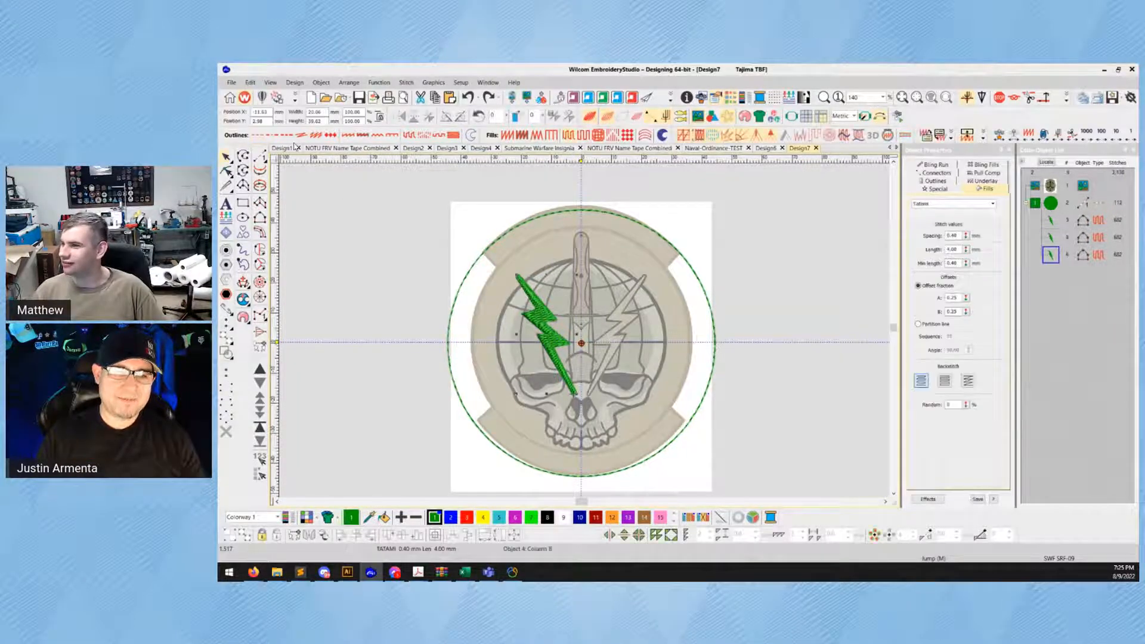
click(400, 116)
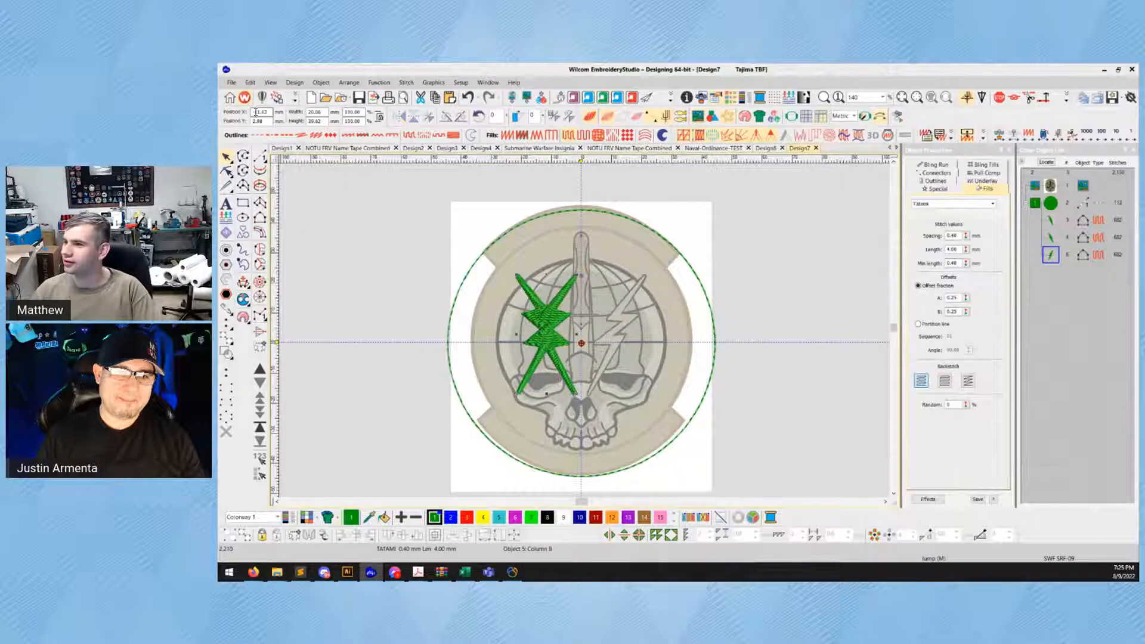
key(Return)
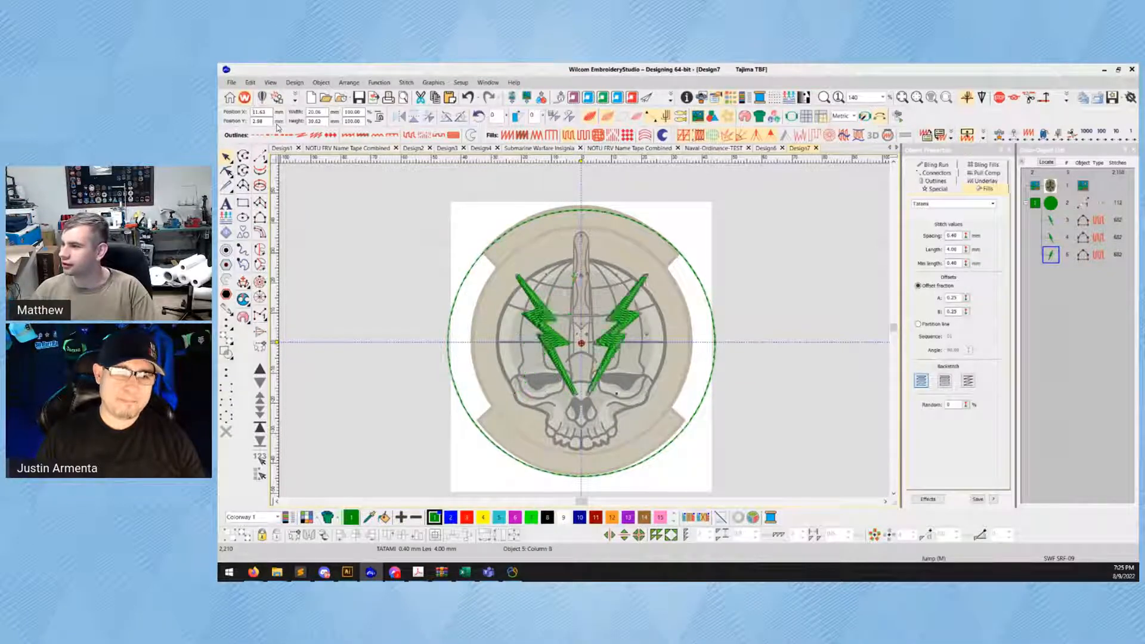
Select both bolts, duplicate them in place with a vertical mirror, and remove the mirrored copies
click(723, 301)
click(559, 343)
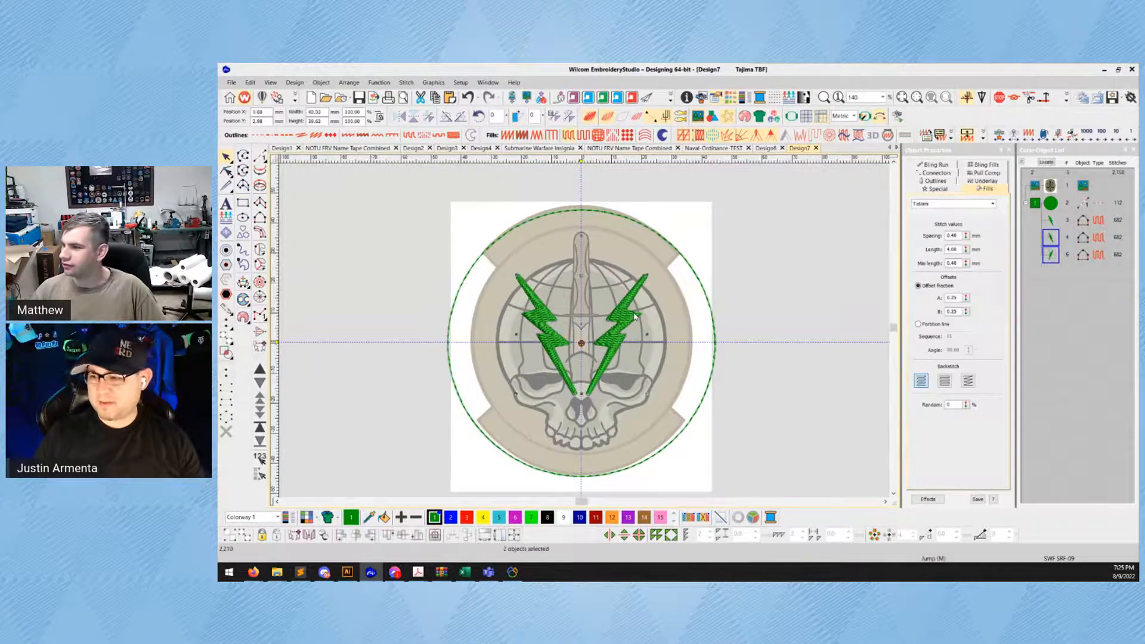
key(ctrl+d)
click(414, 117)
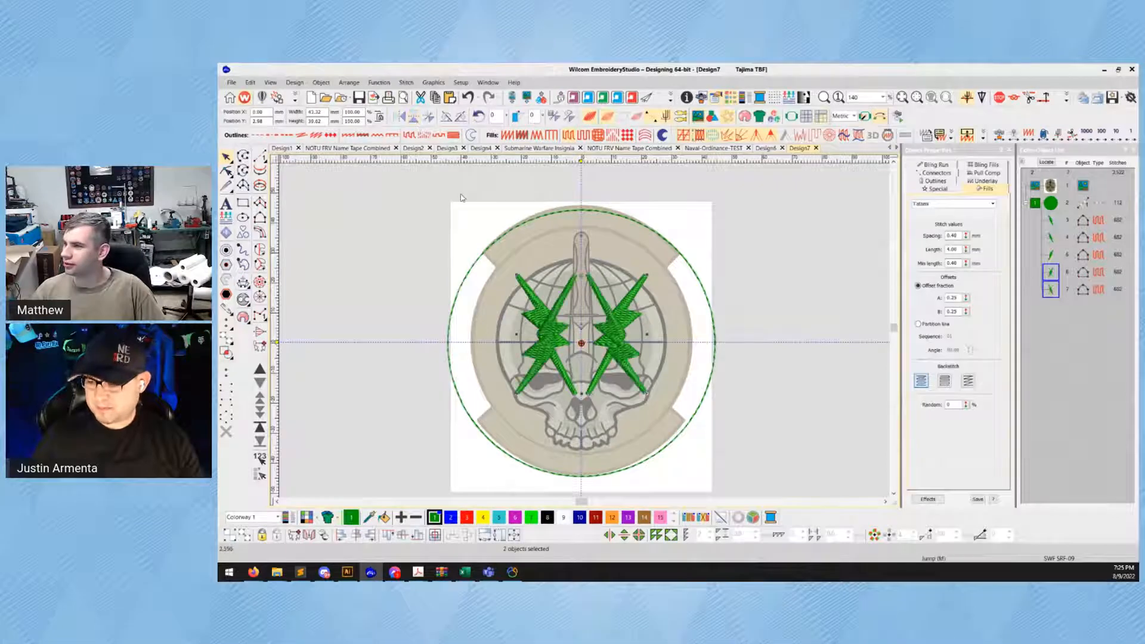
key(Delete)
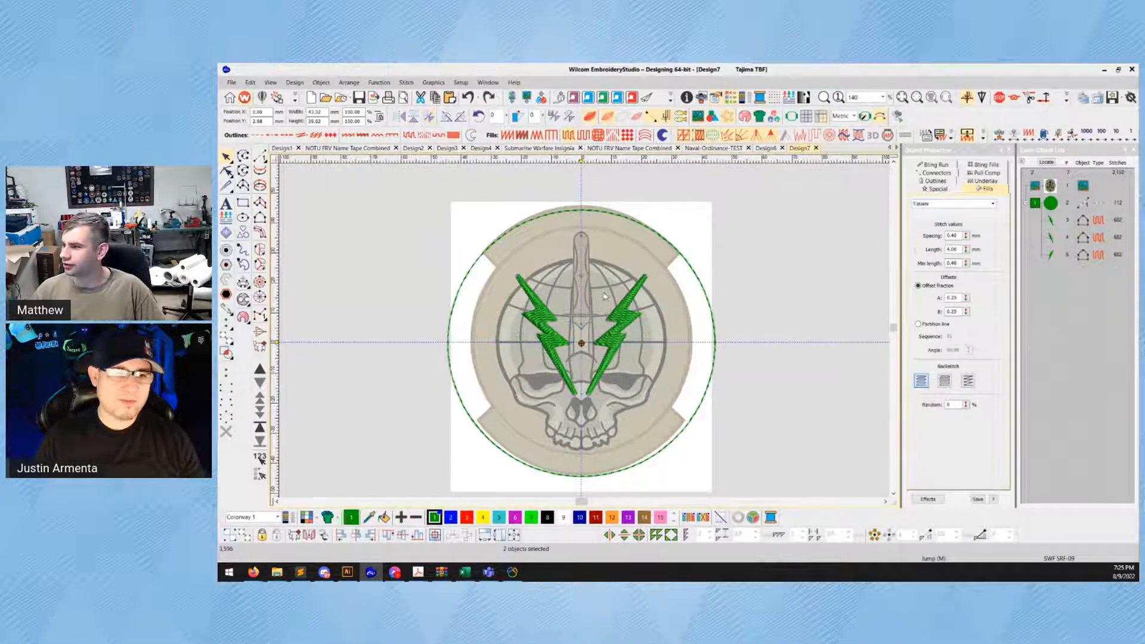
Remove the mirrored right bolt and the stacked duplicates, leaving only the original left bolt
click(603, 322)
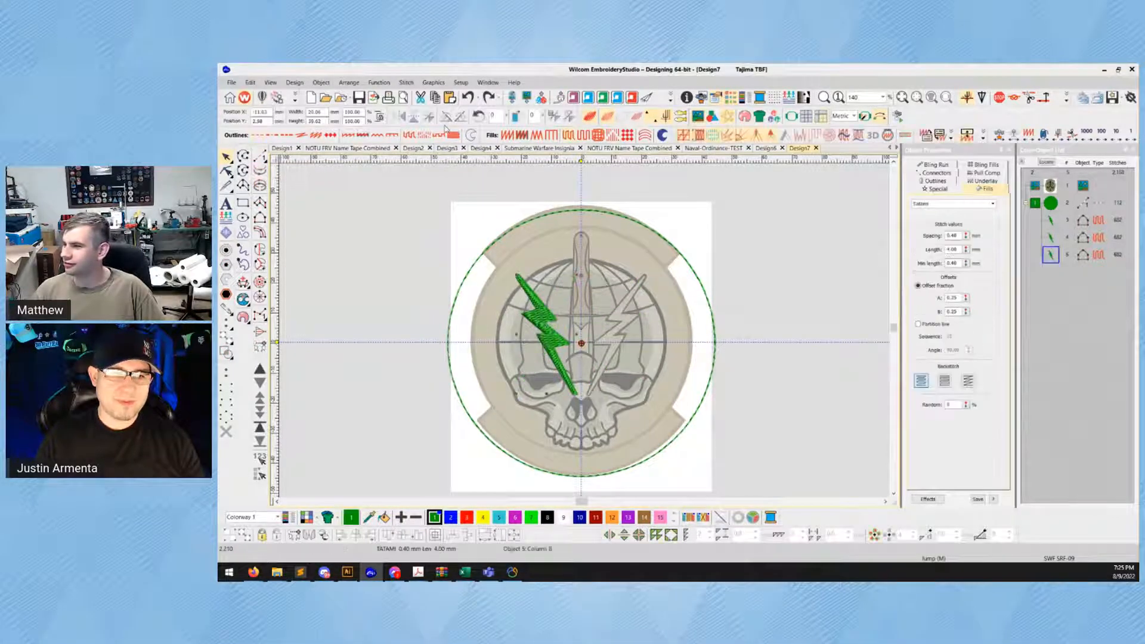
key(Delete)
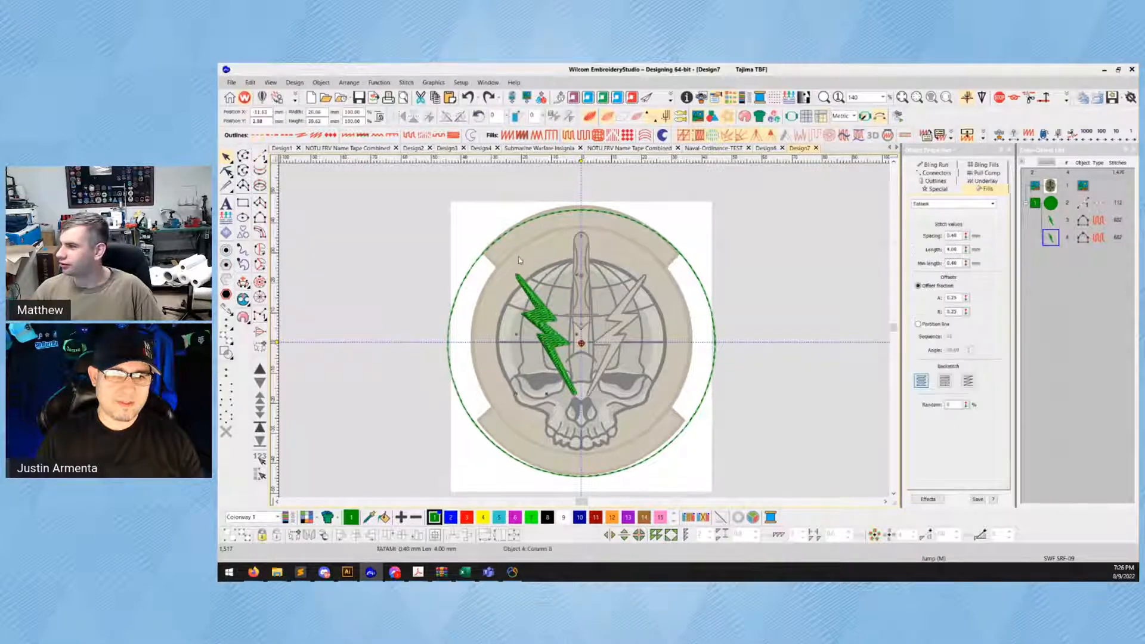
key(Delete)
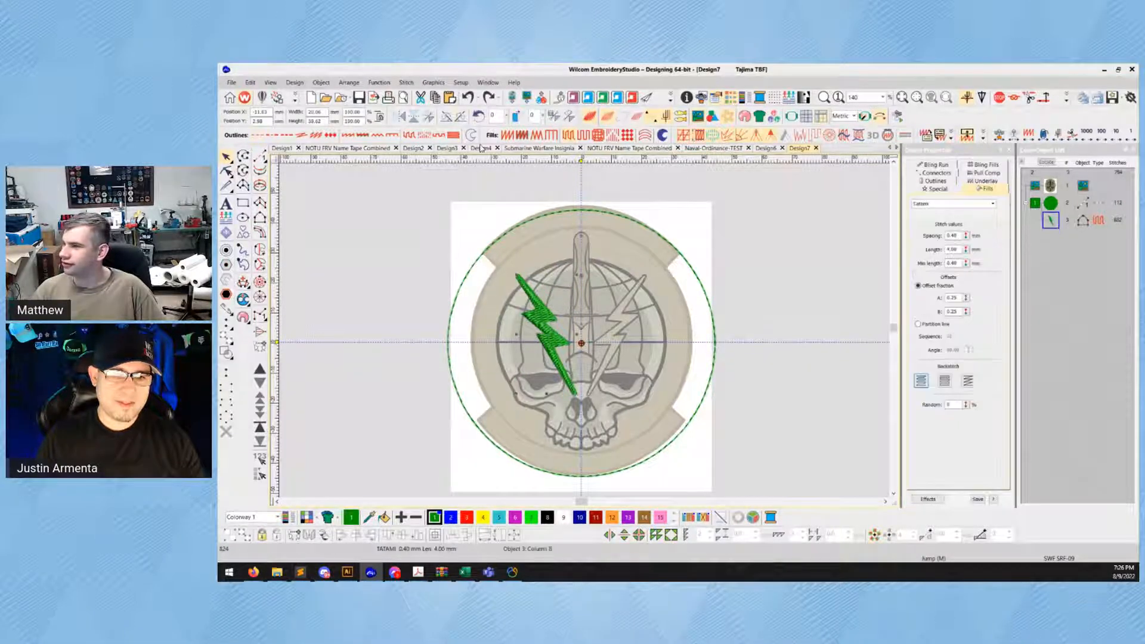
Mirror the original left bolt by a reference line along the vertical centre guide, and undo it
click(431, 119)
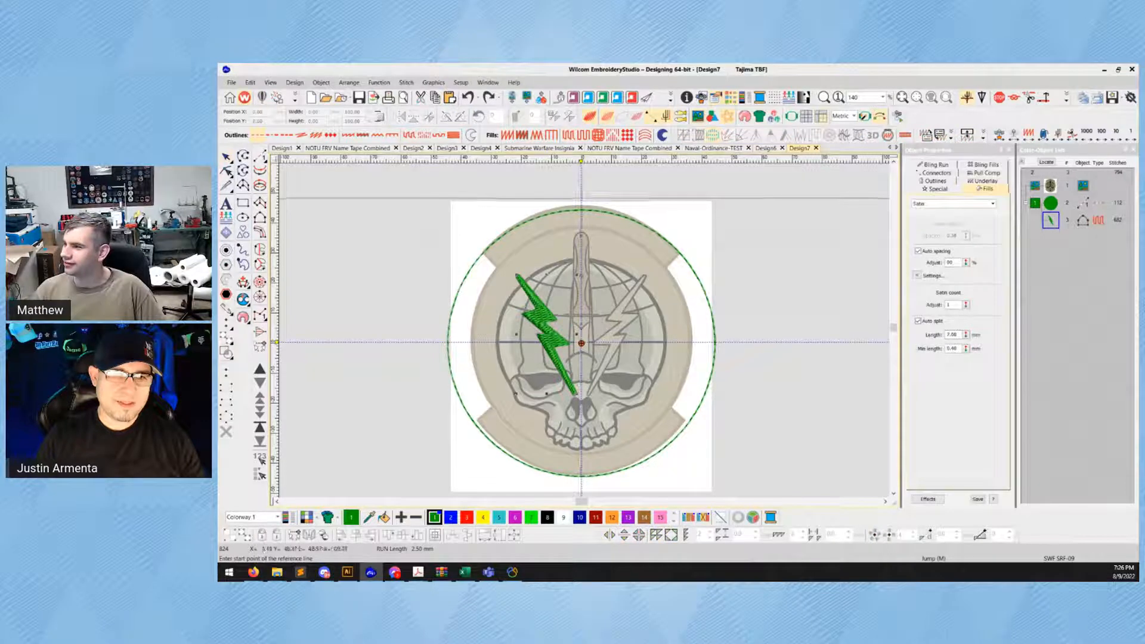
click(581, 343)
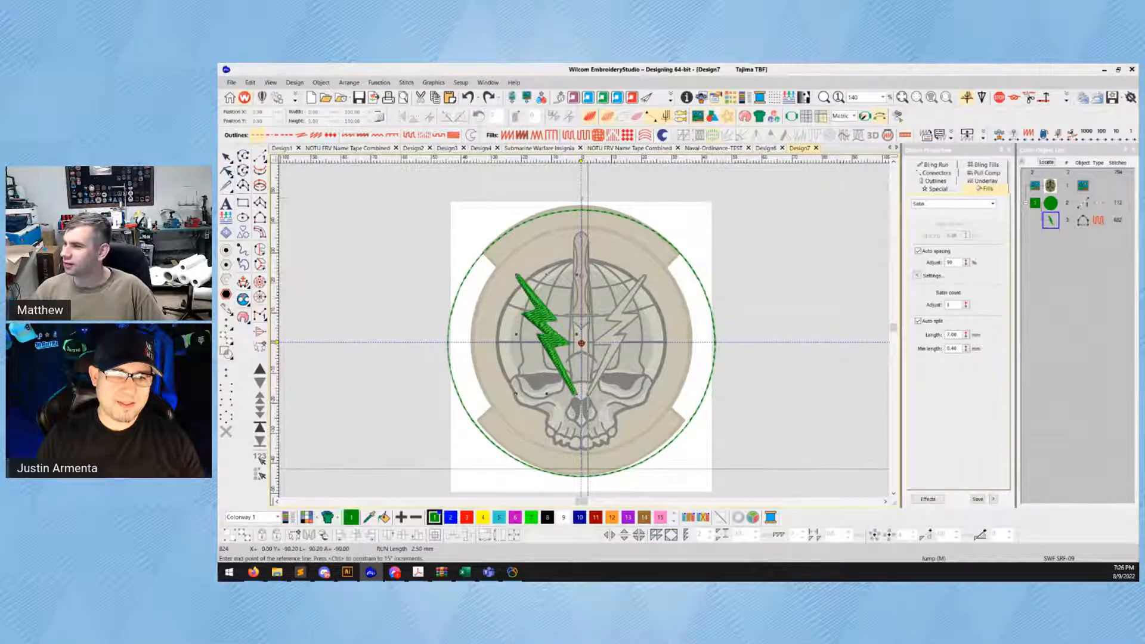
click(589, 471)
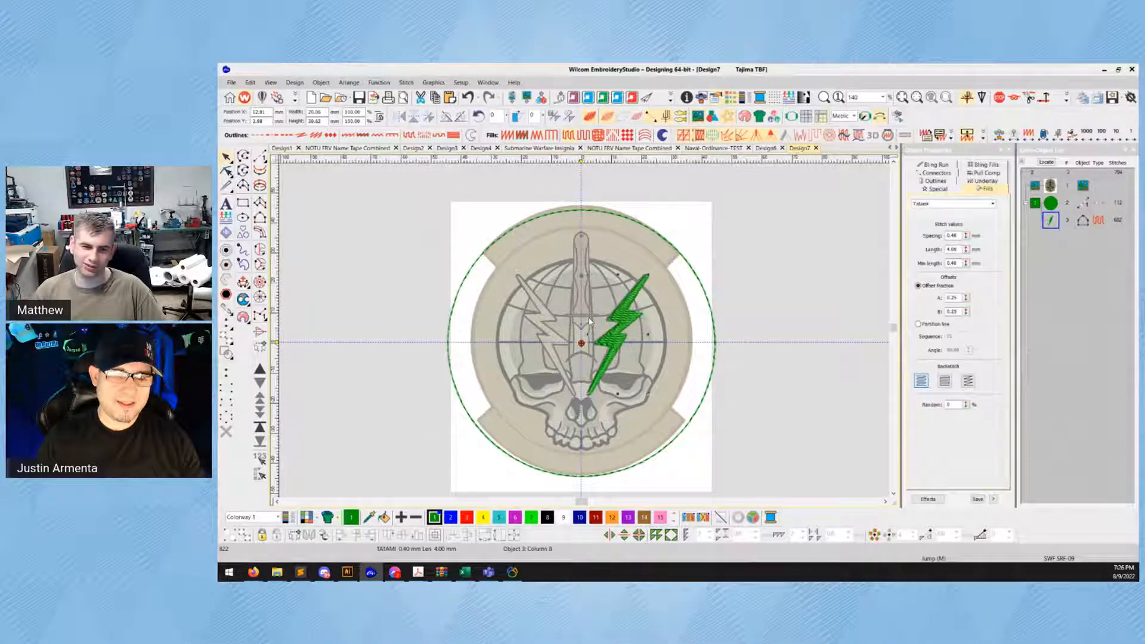
key(ctrl+z)
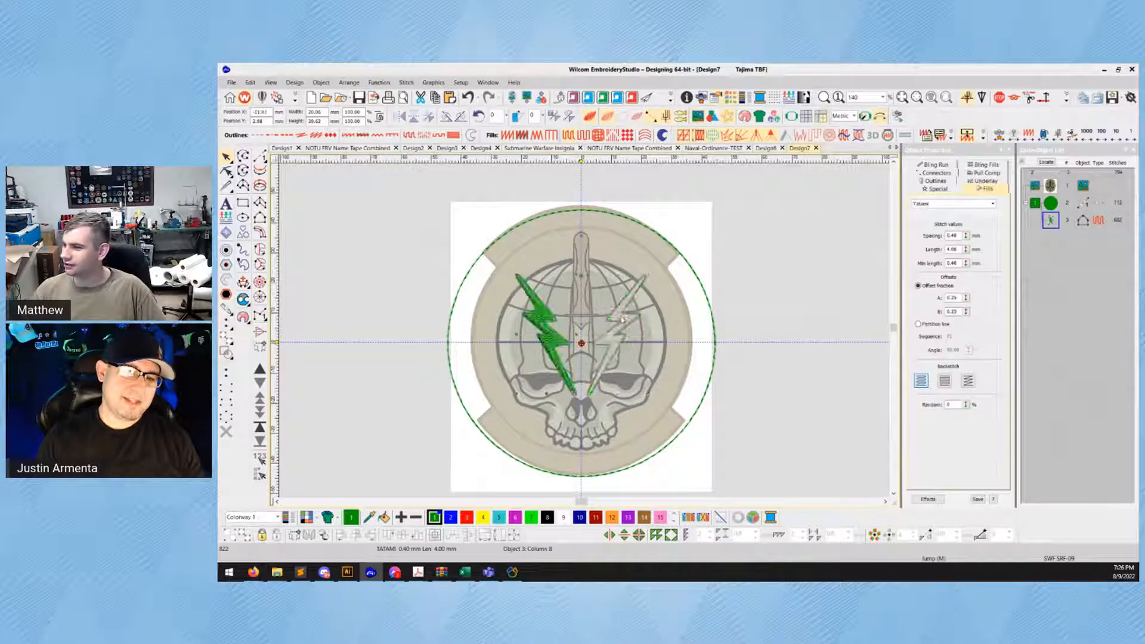
Duplicate the left bolt in place and mirror the copy by a reference line drawn down the vertical centre guide
key(ctrl+d)
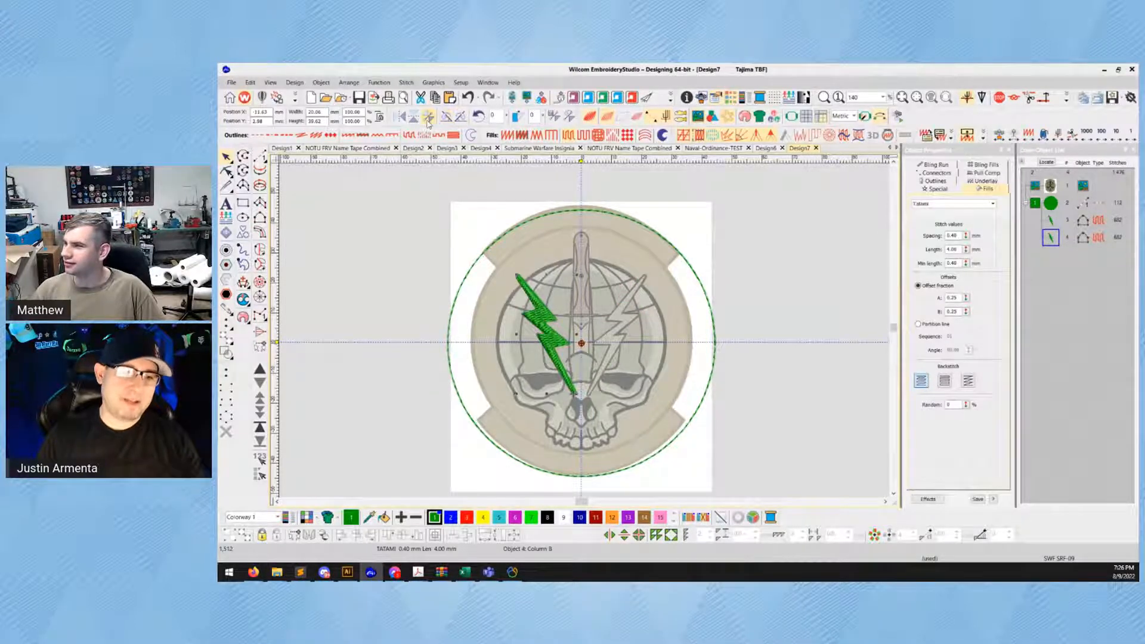
click(428, 116)
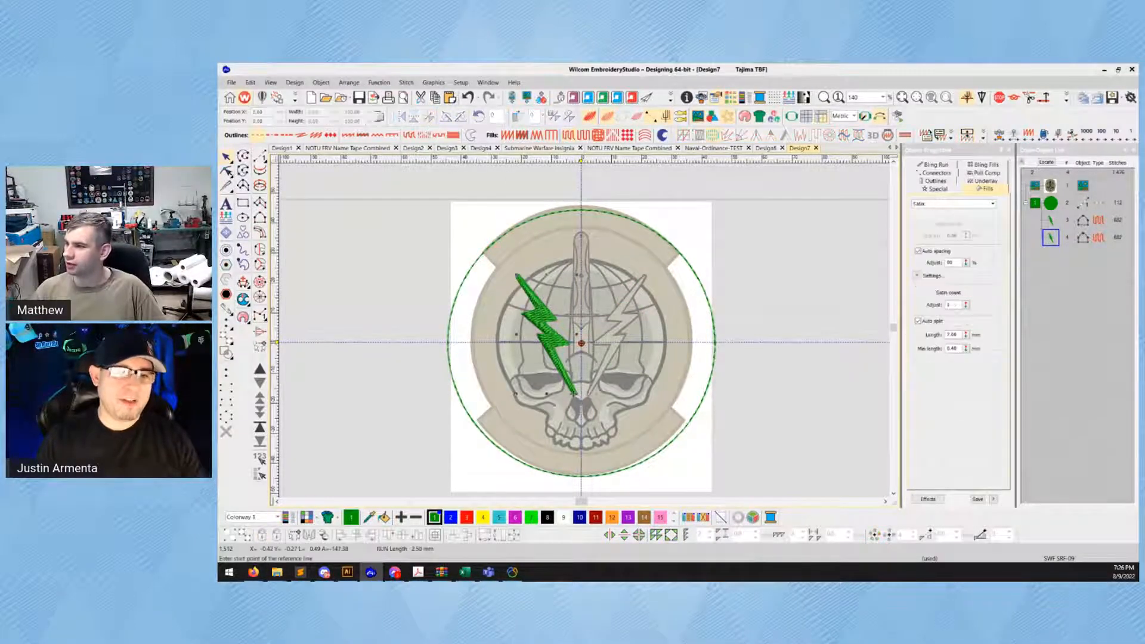
click(581, 343)
click(594, 459)
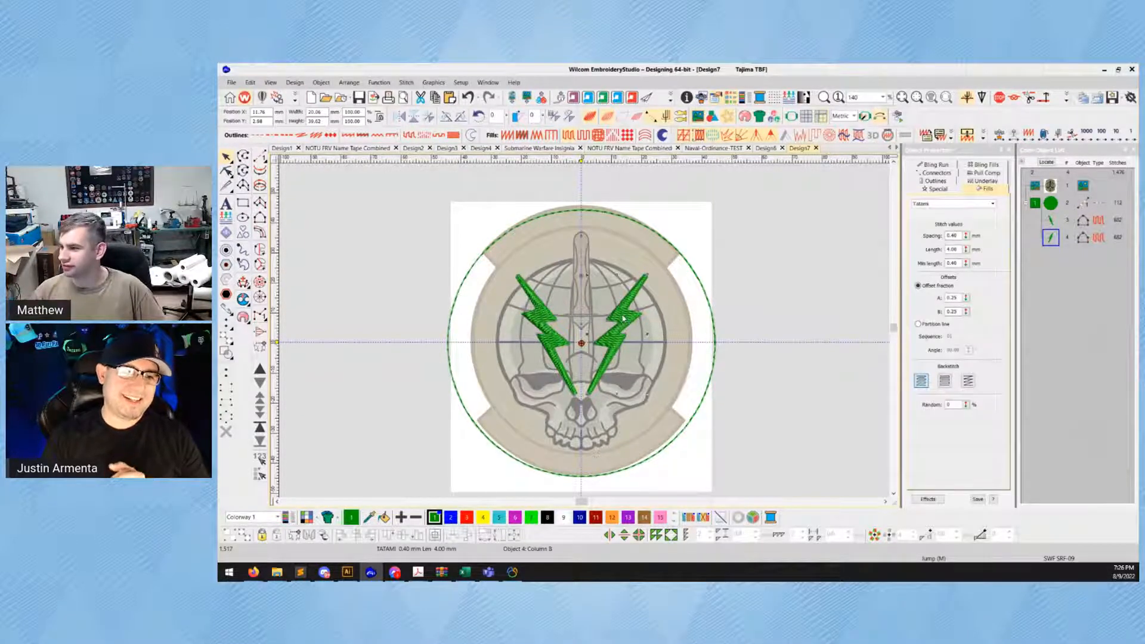
Compare the X positions of the left and right bolts, and delete the right bolt
click(543, 325)
click(613, 327)
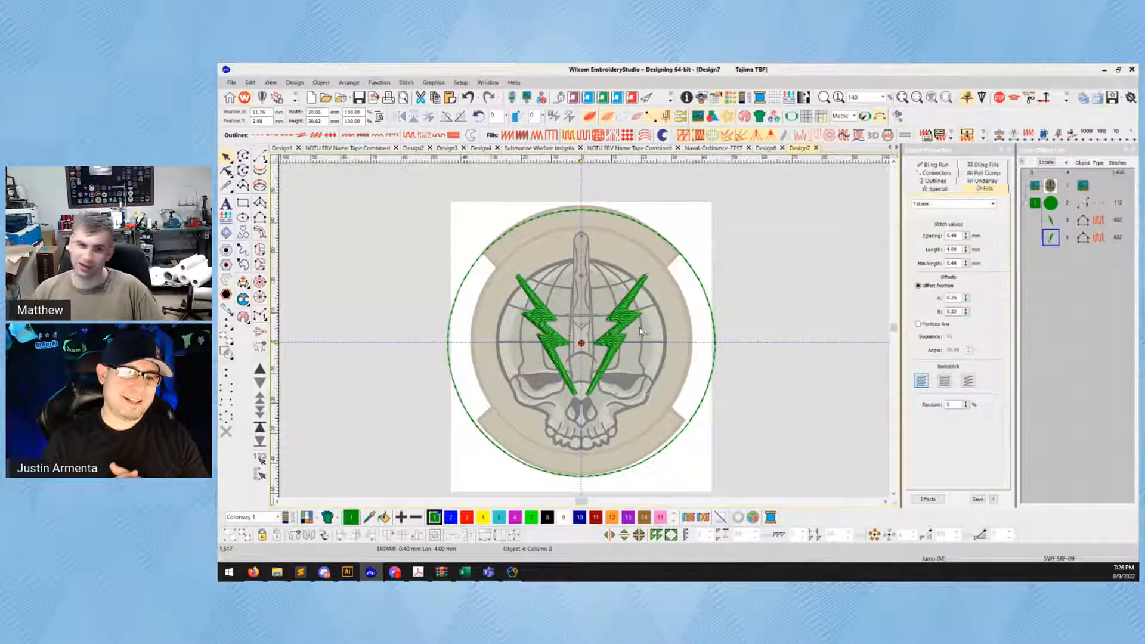
click(549, 322)
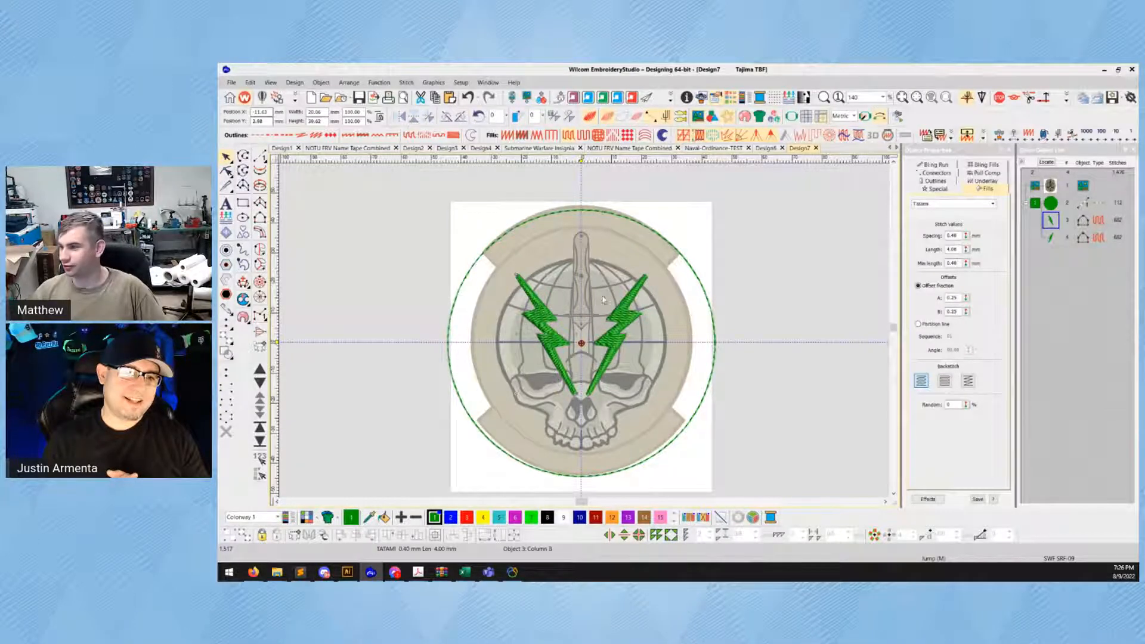
click(626, 315)
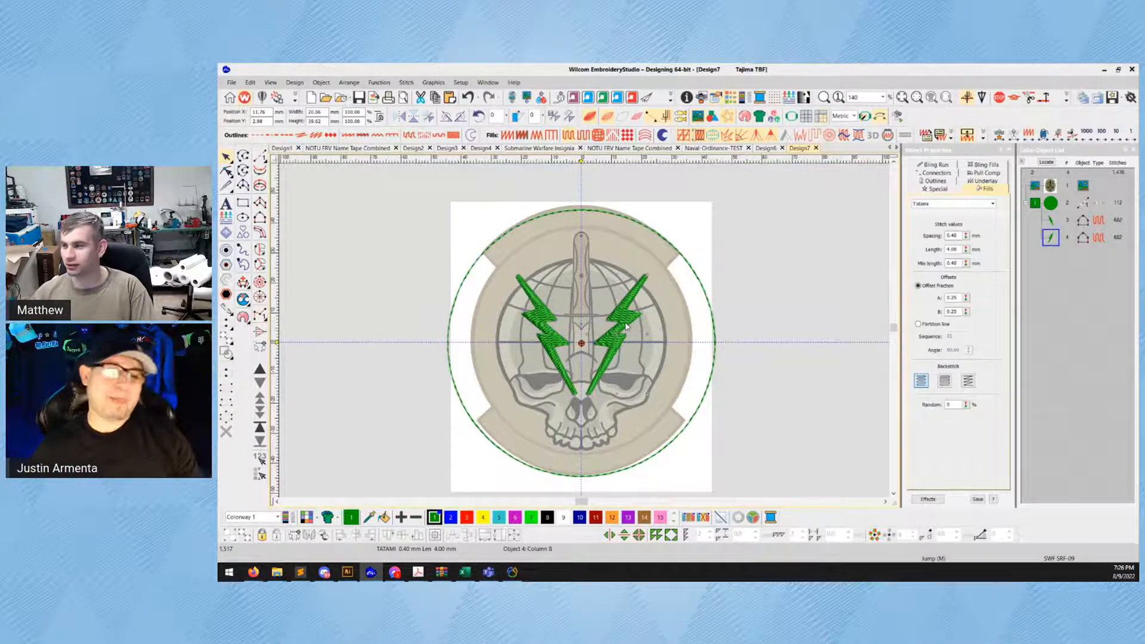
key(Delete)
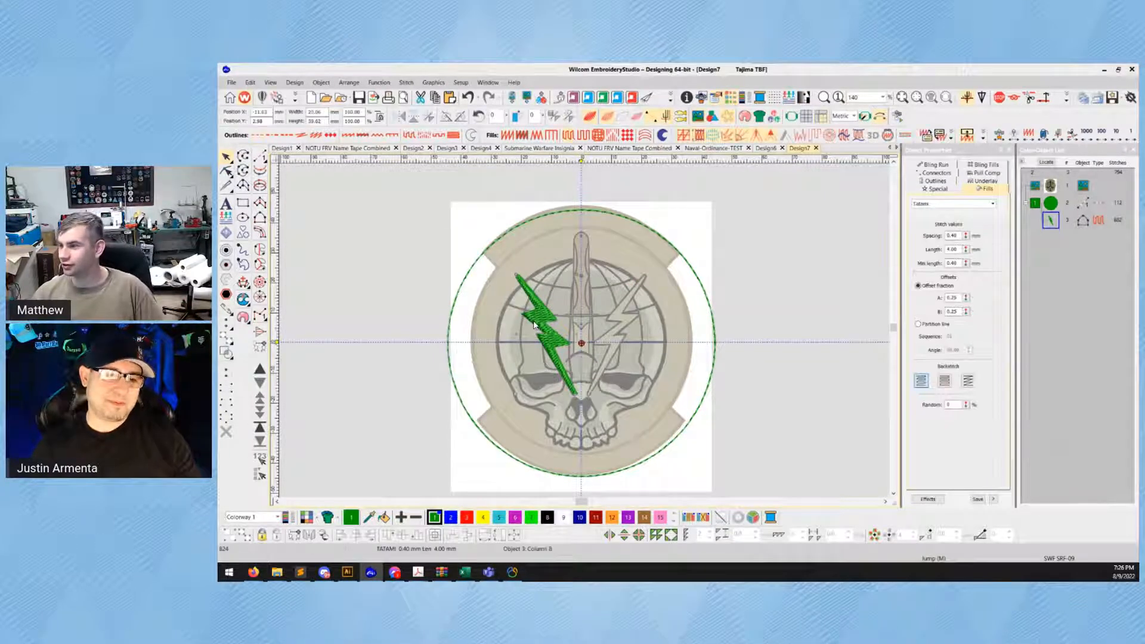
Paste a copy of the left bolt in place, mirror it horizontally, and set its X position to 11.63 mm
key(ctrl+v)
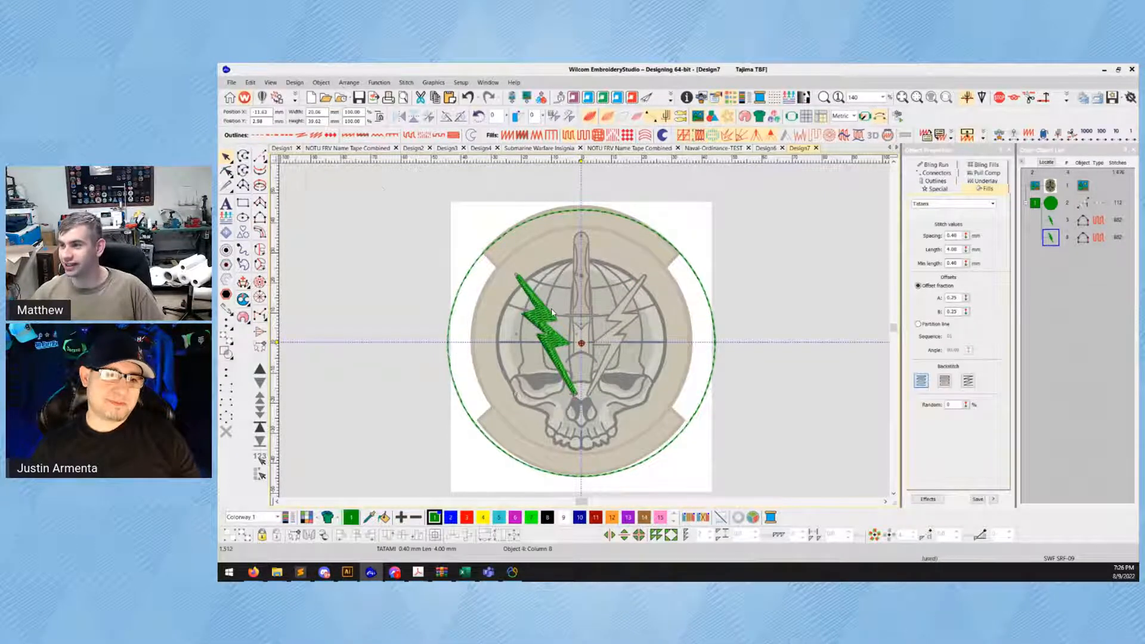
click(401, 117)
key(Return)
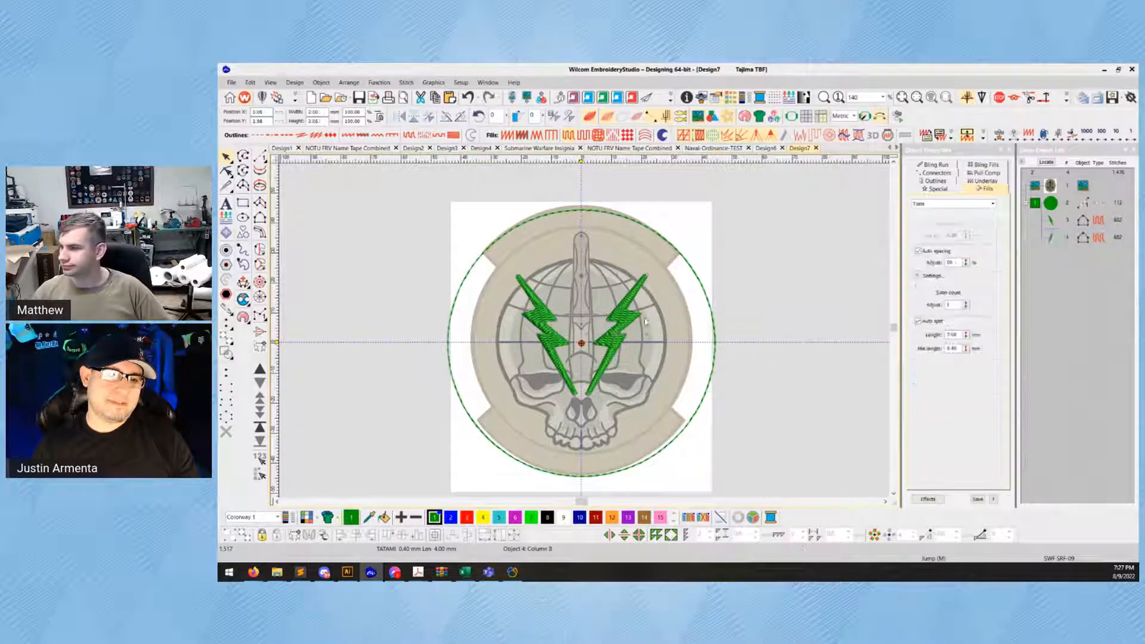
Try moving the right bolt farther right beyond the artwork's bolt, and undo the move
click(271, 112)
text(+10)
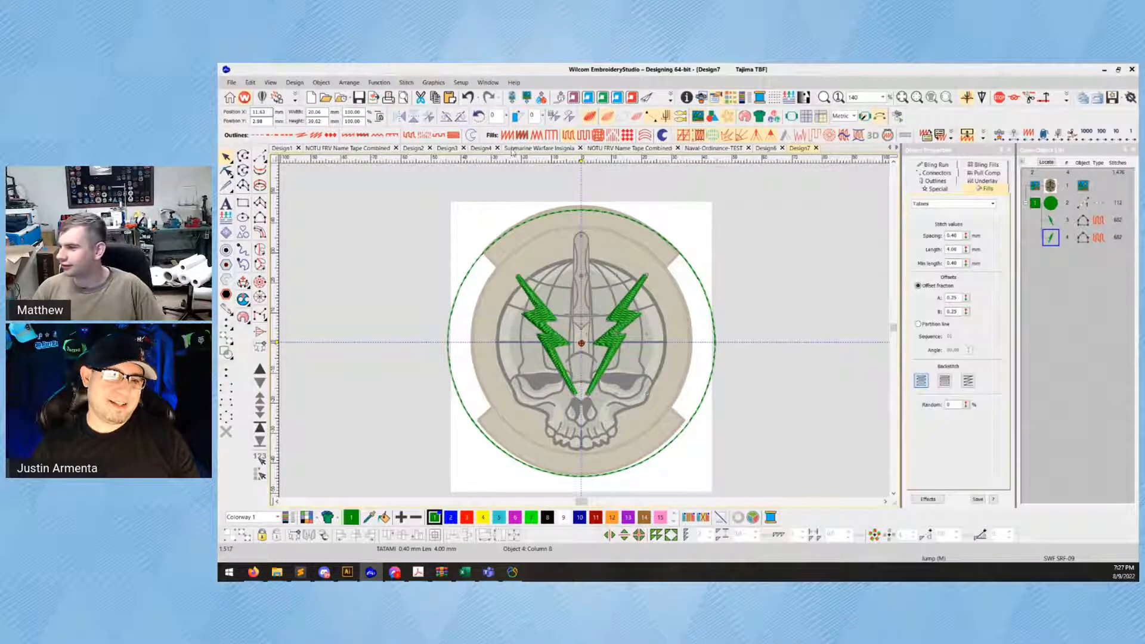
drag(627, 300, 661, 302)
click(777, 269)
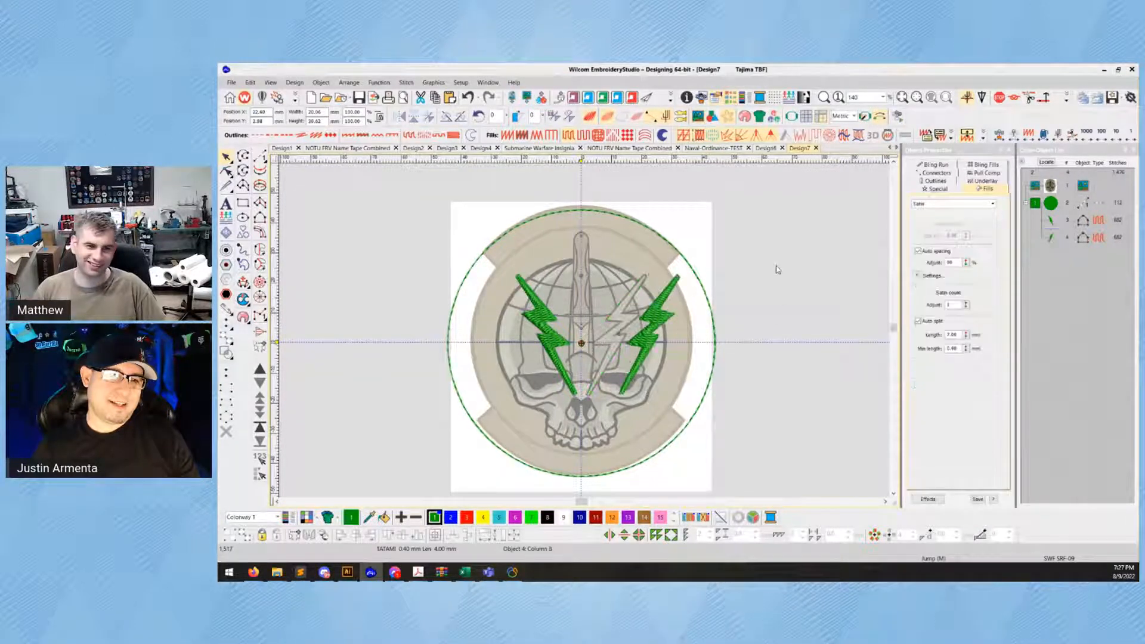
key(ctrl+z)
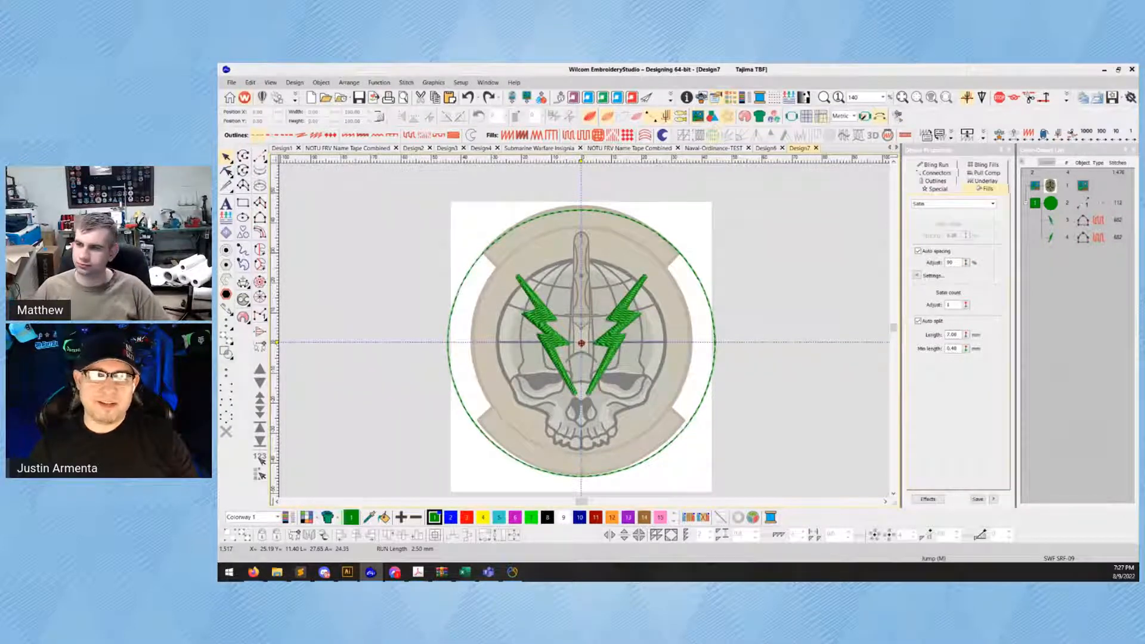
Switch to the other EmbroideryStudio window with the Design2 skull patch and close its Color-Object List
key(alt+Tab)
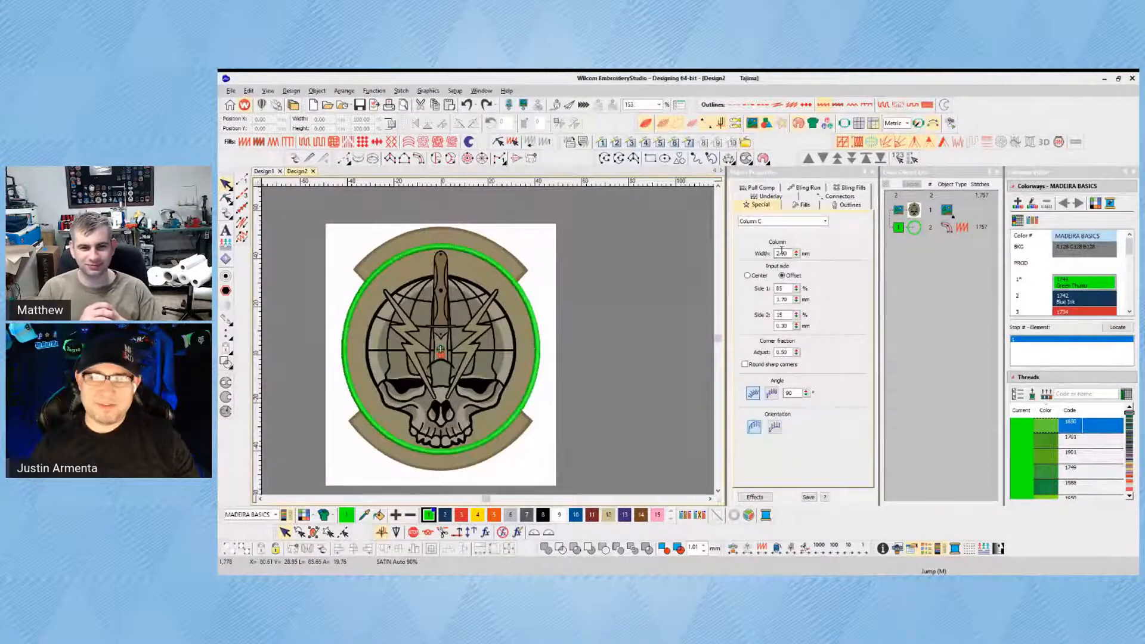
click(996, 172)
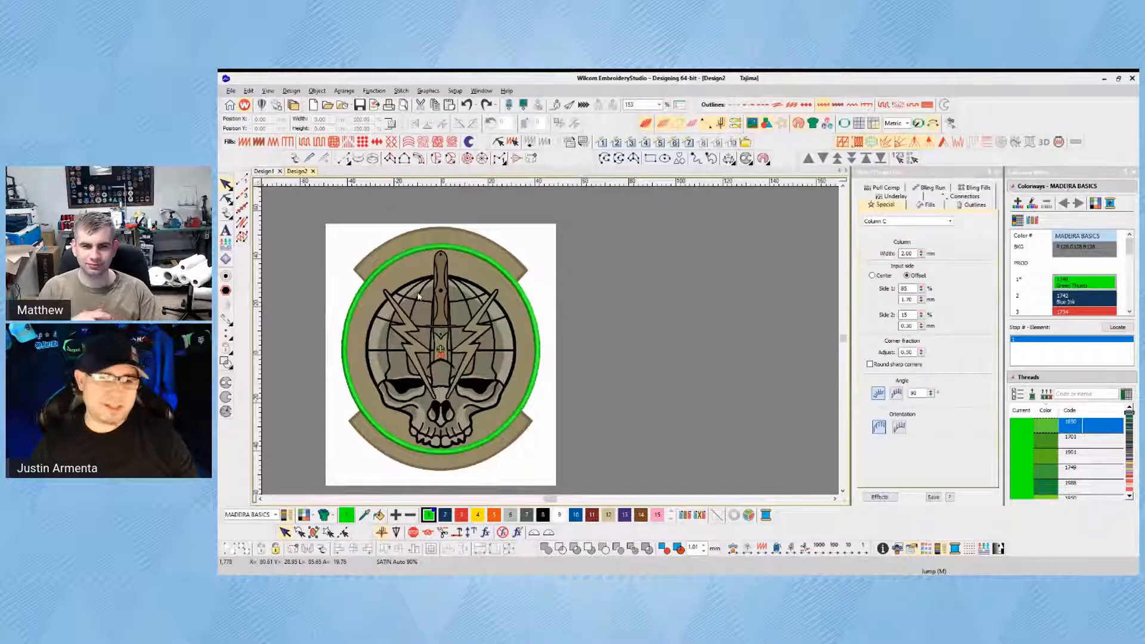
Duplicate the green satin border ring in place and enlarge the copy proportionally to a width of about 96.9 mm
key(b)
drag(304, 225, 582, 469)
click(562, 226)
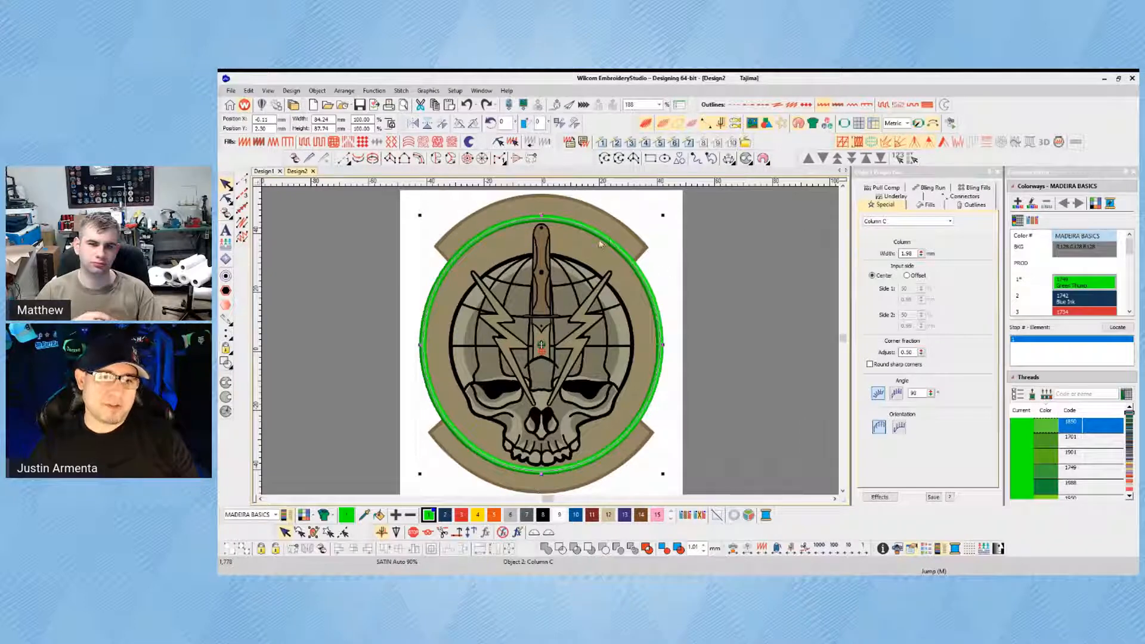
key(ctrl+c)
key(ctrl+v)
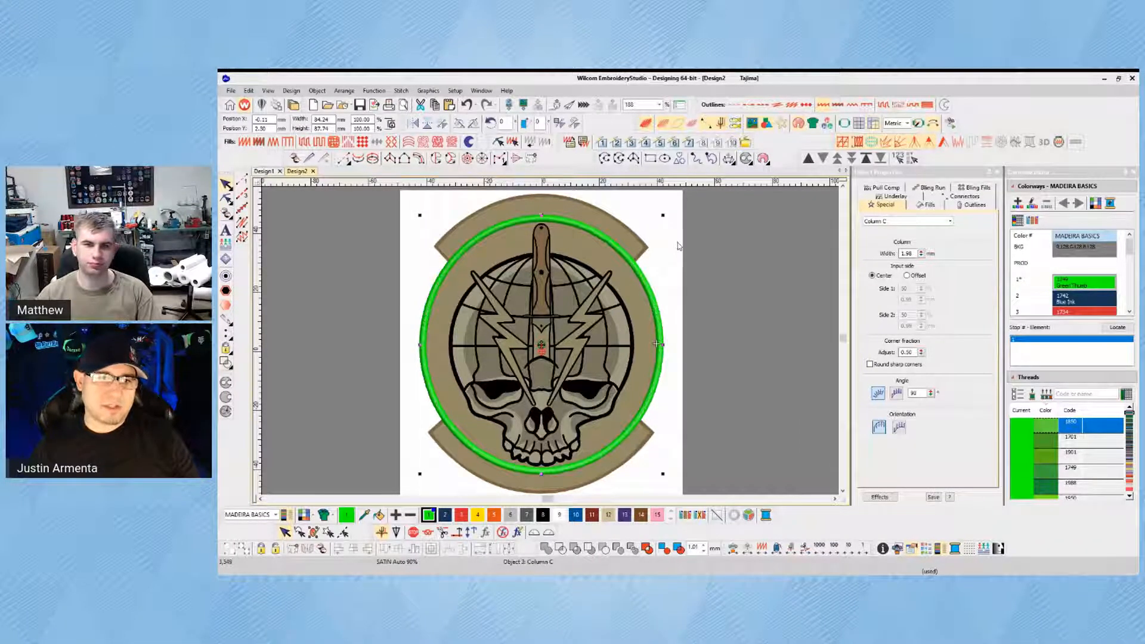
double_click(361, 119)
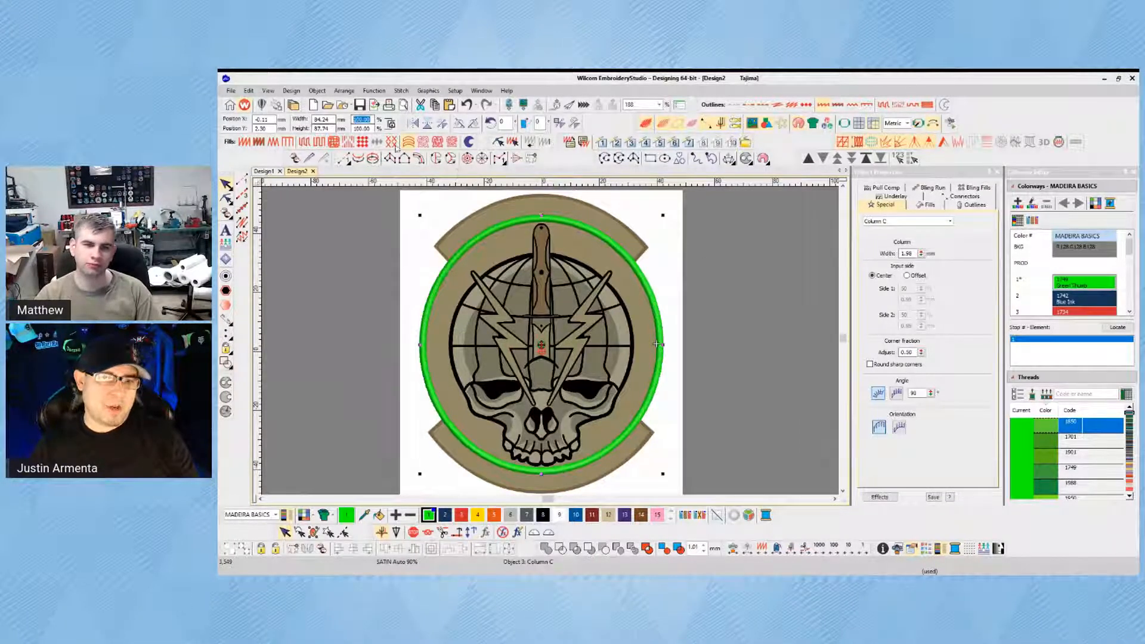
text(108)
key(Return)
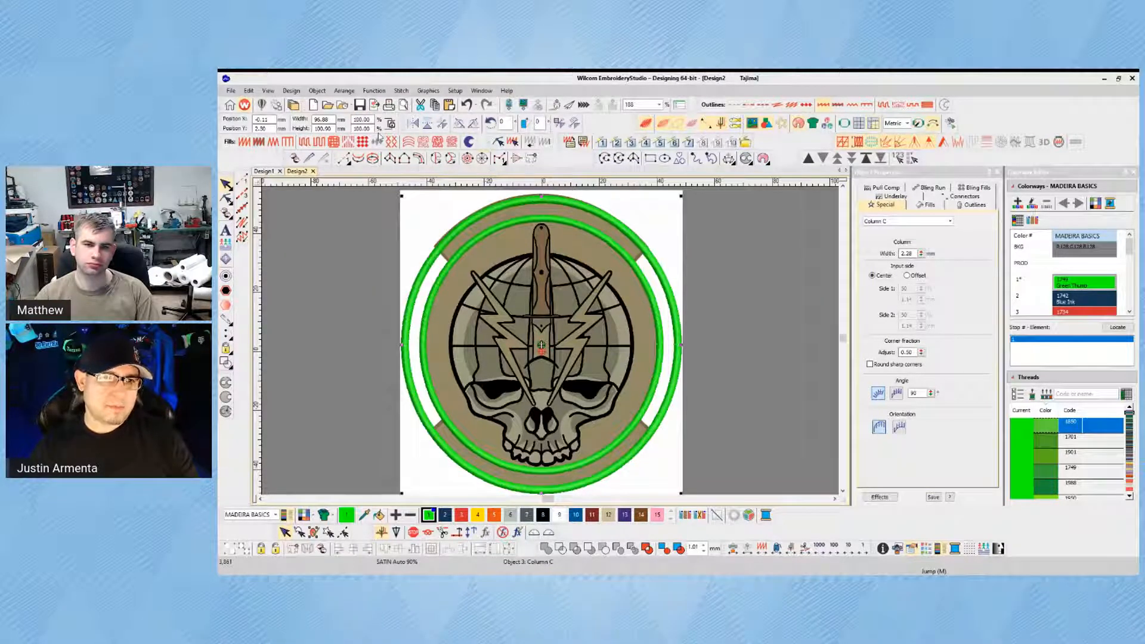
Enlarge the outer ring copy by 101% twice so it follows the outer edges of the patch tabs
double_click(361, 119)
text(101)
key(Return)
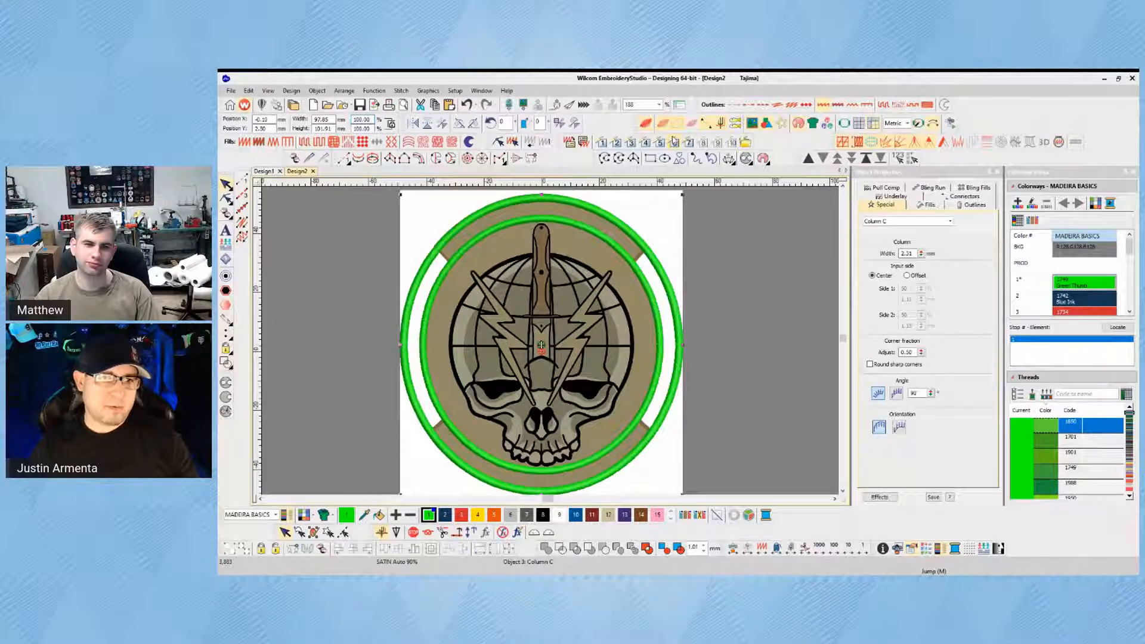
double_click(361, 120)
text(101)
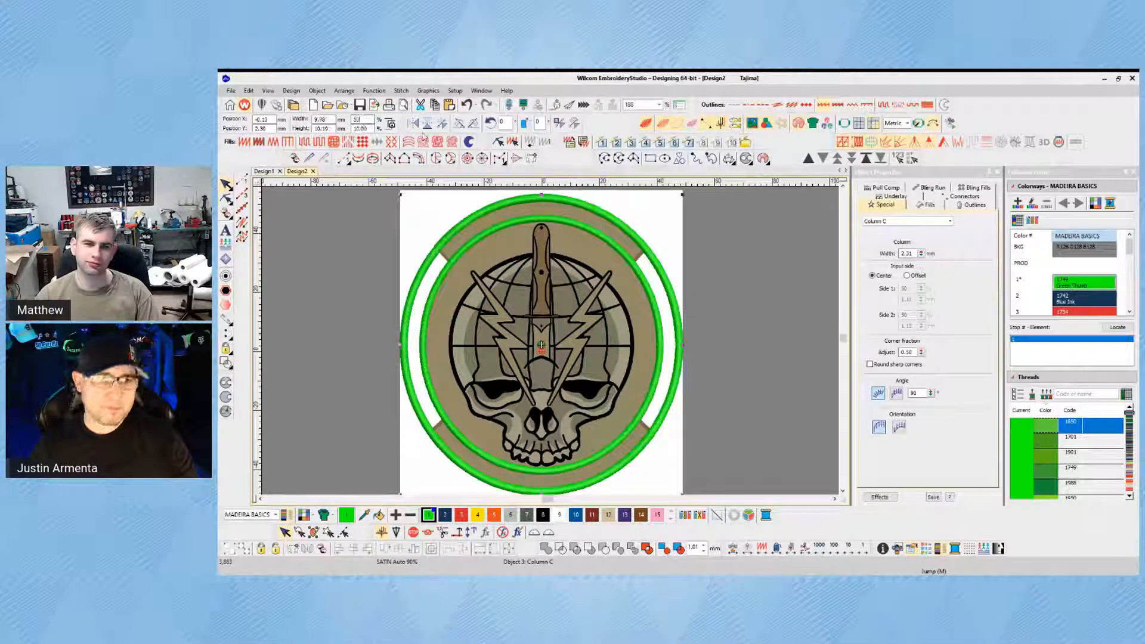
key(Return)
click(699, 237)
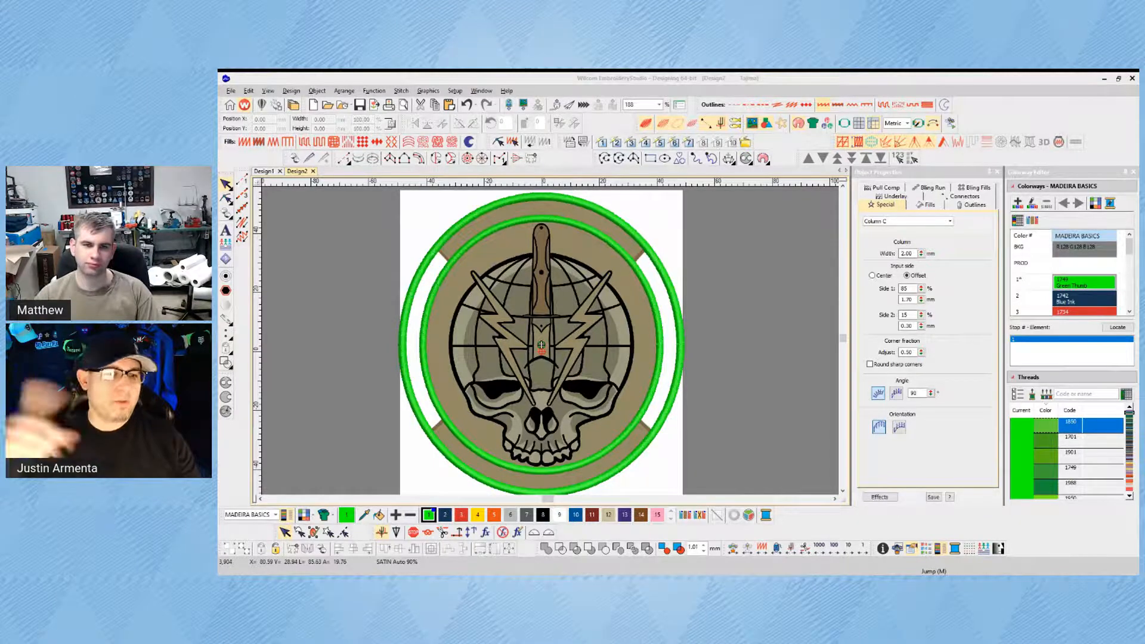
Check the outer ring against the artwork without stitches, try a 3 mm column width, and set the width to 2 mm
click(567, 198)
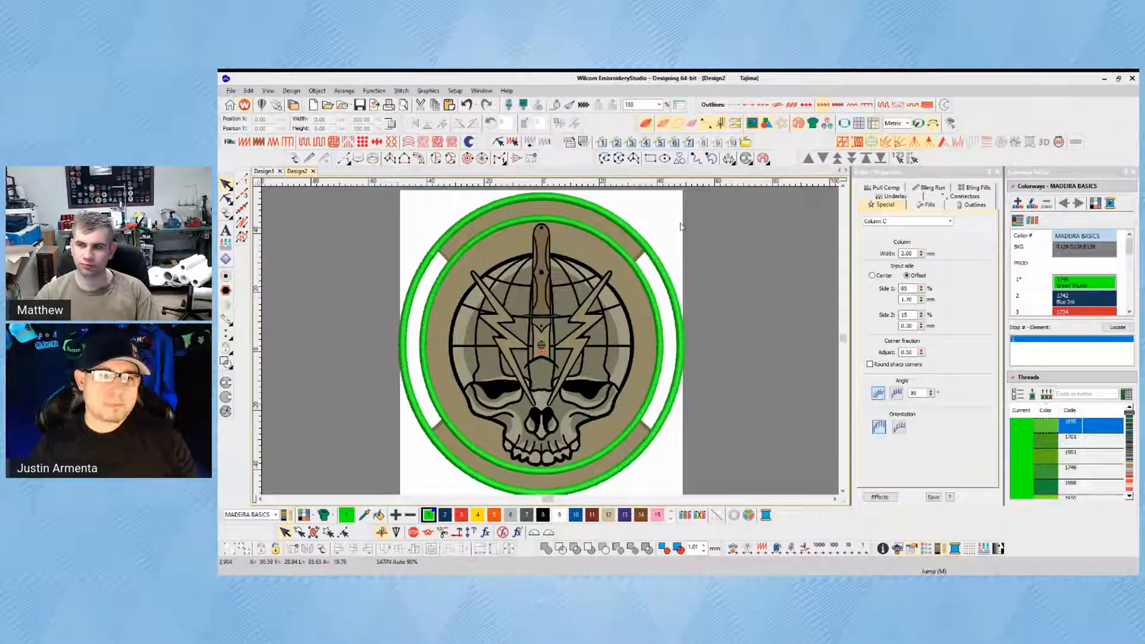
click(606, 216)
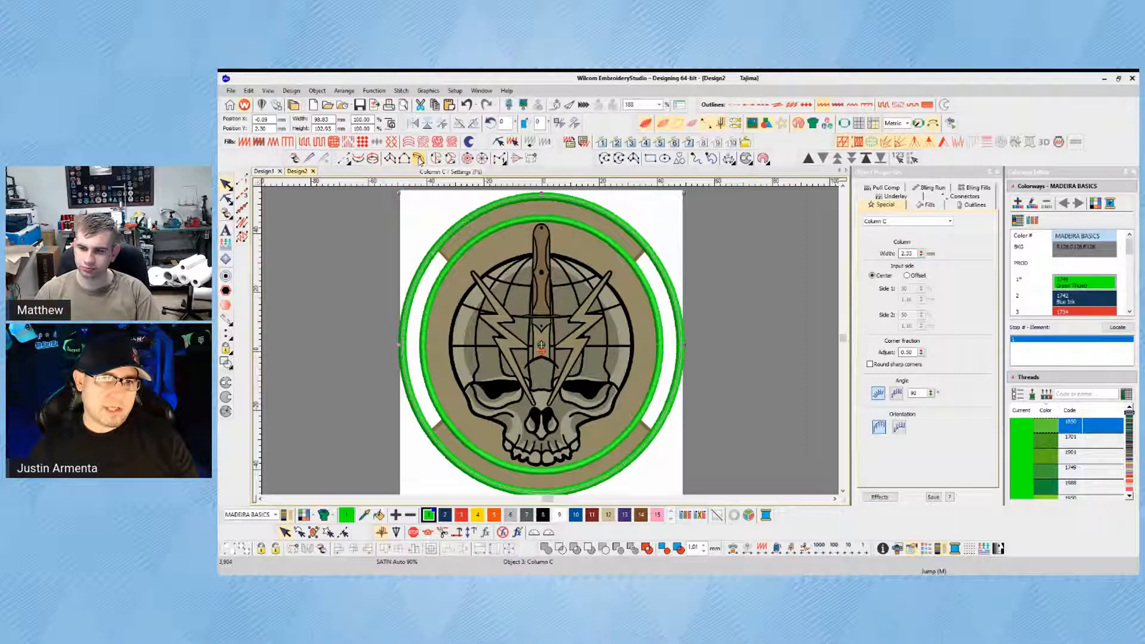
key(s)
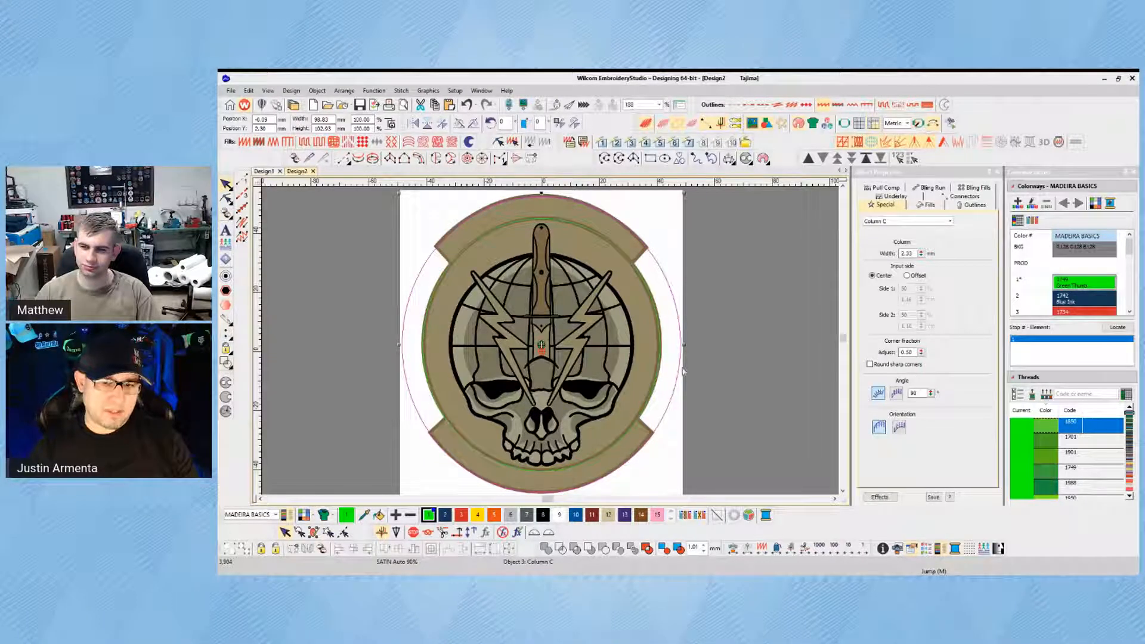
key(s)
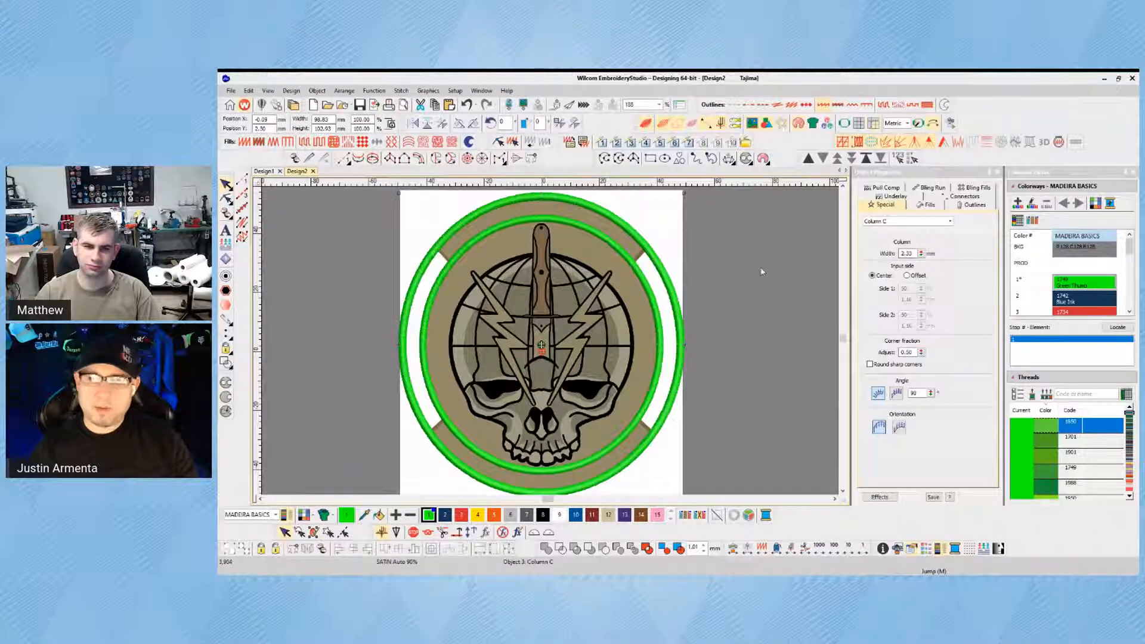
double_click(907, 253)
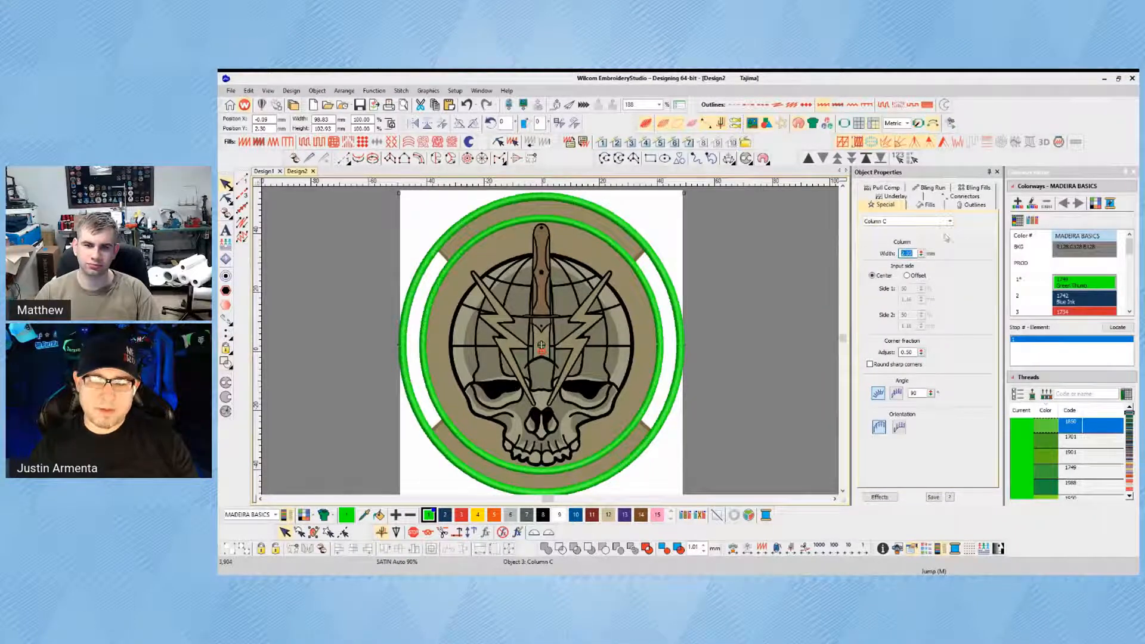
text(3)
key(Return)
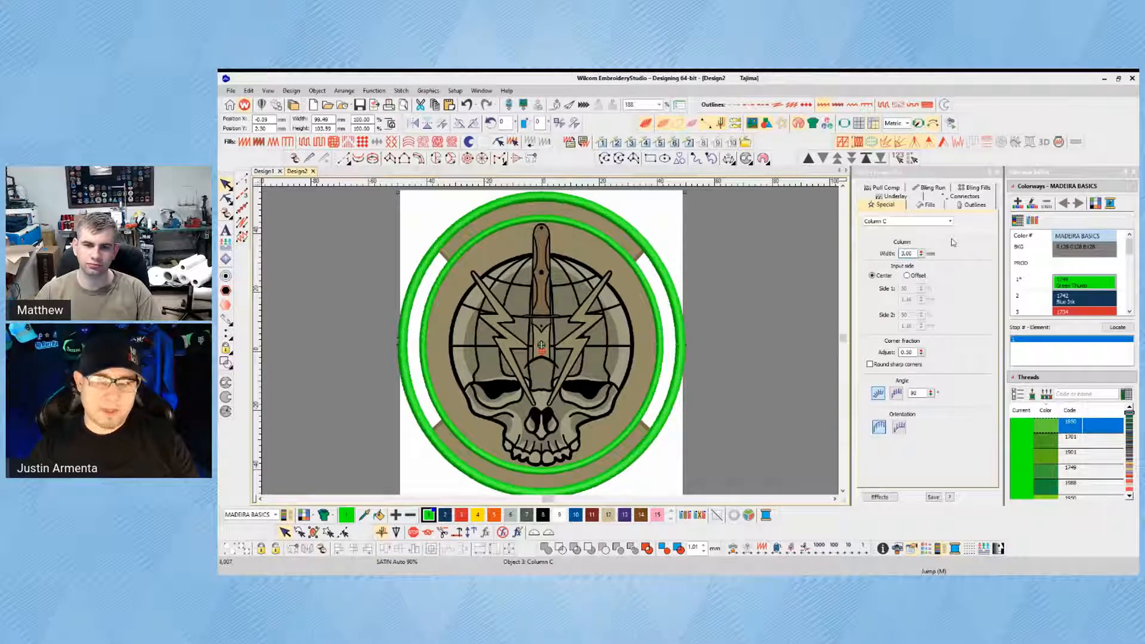
double_click(906, 253)
text(2)
key(Return)
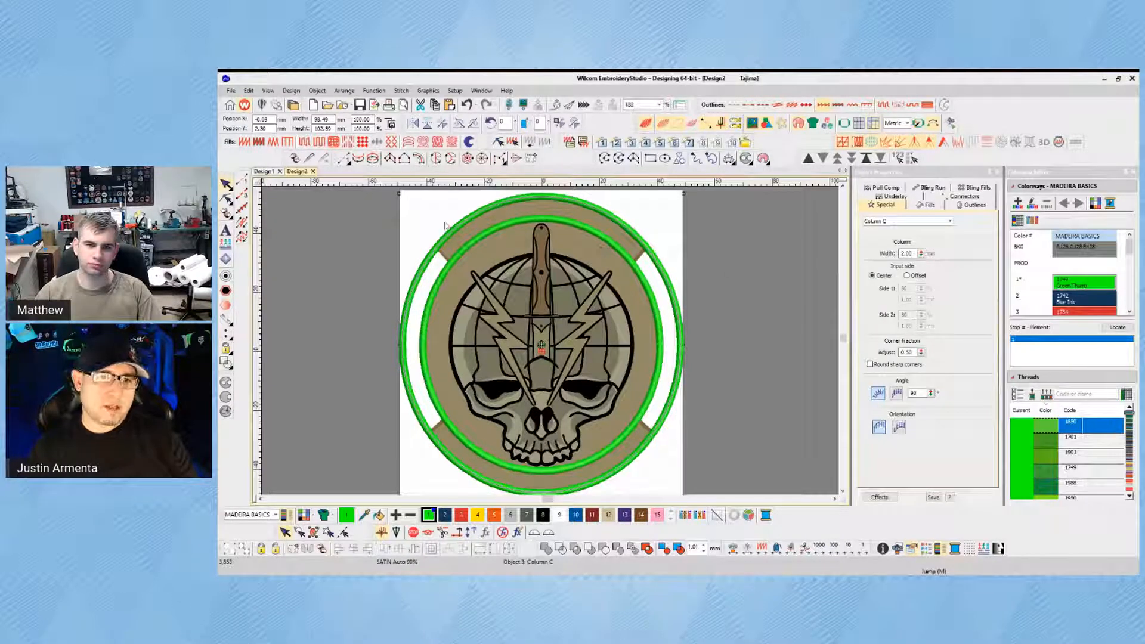
Align a horizontal guide with the upper tab's outer corners and add reshape points to the outer ring at both corners
key(Delete)
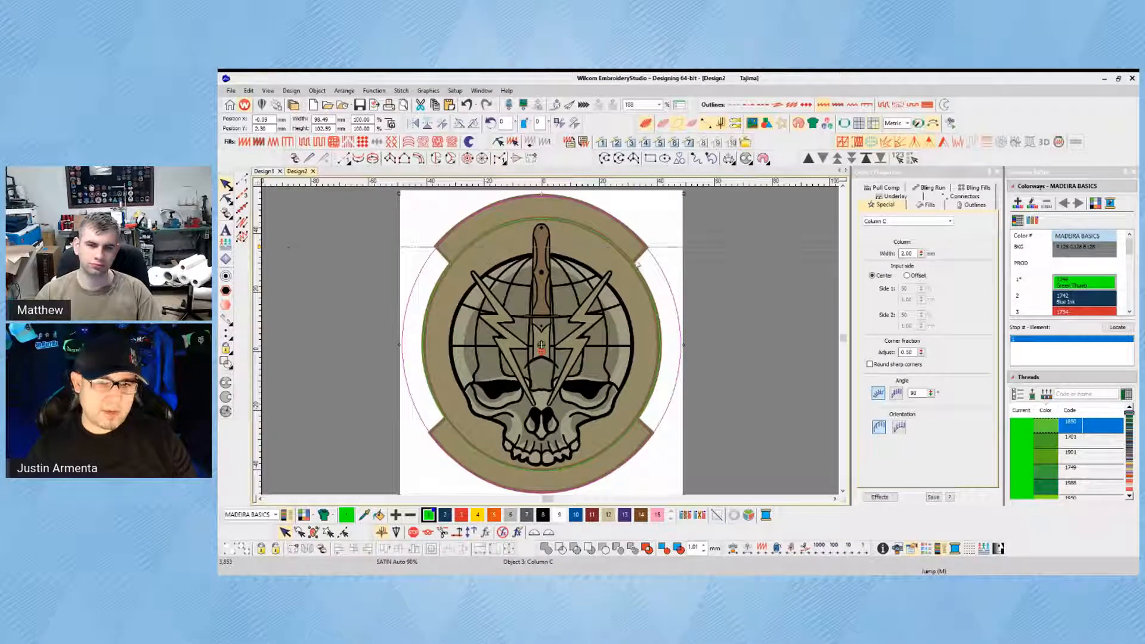
click(226, 199)
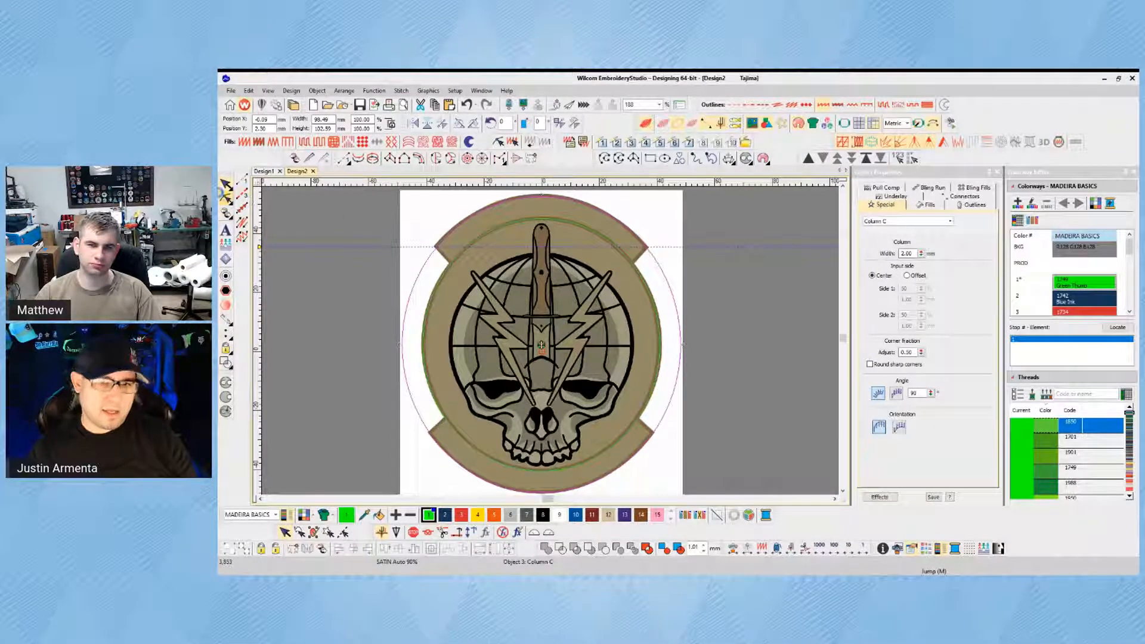
scroll(438, 256, up, 3)
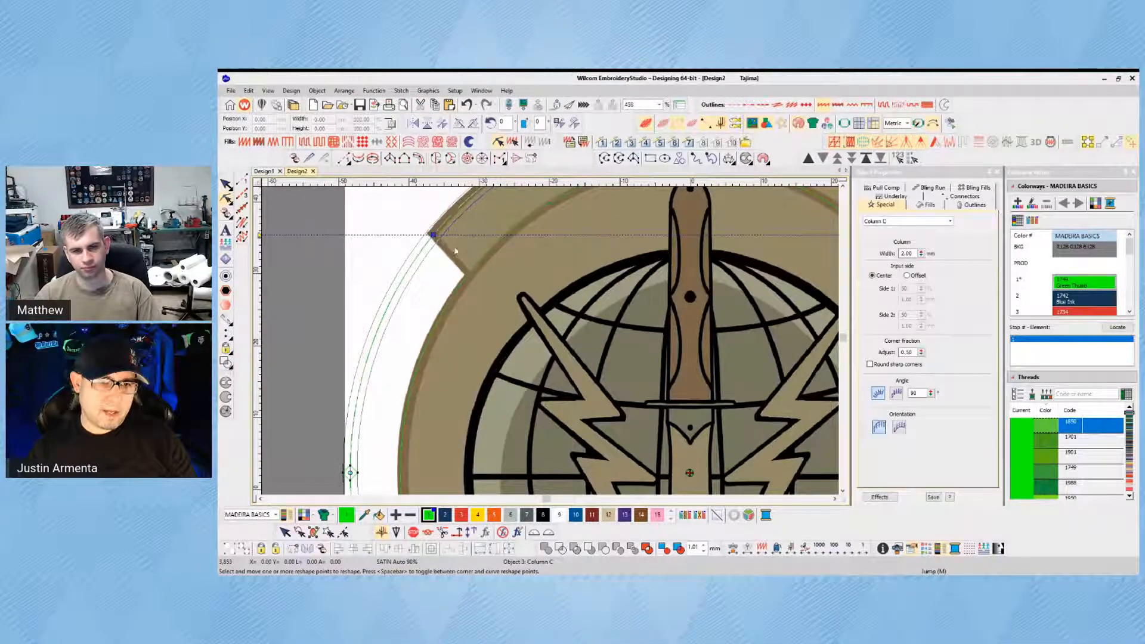
scroll(431, 240, down, 3)
scroll(775, 331, up, 3)
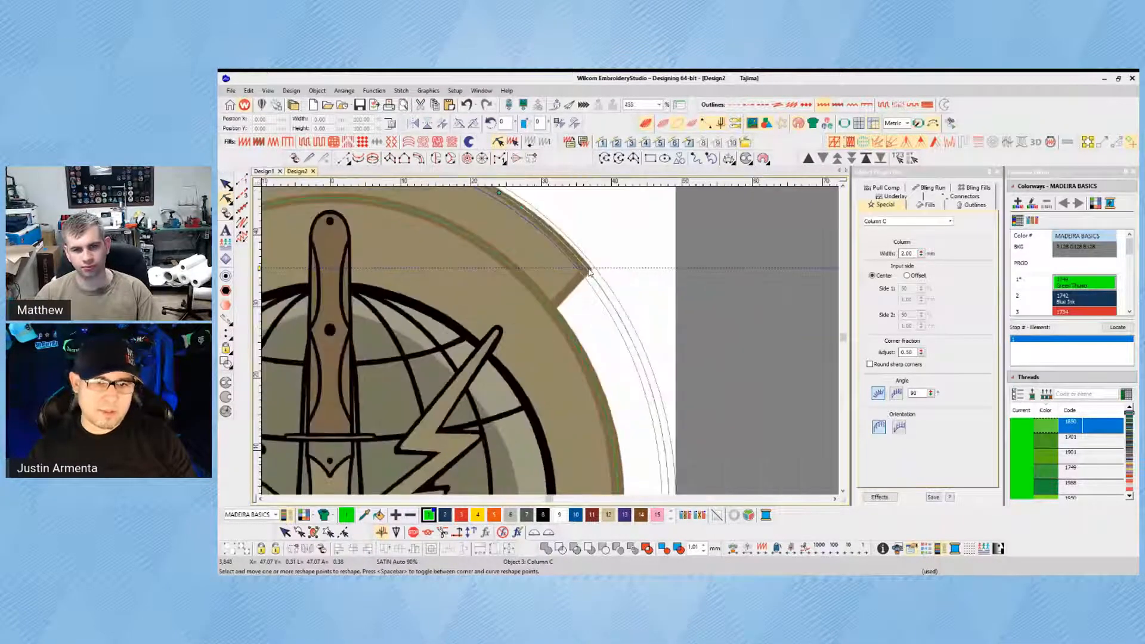
scroll(574, 349, down, 3)
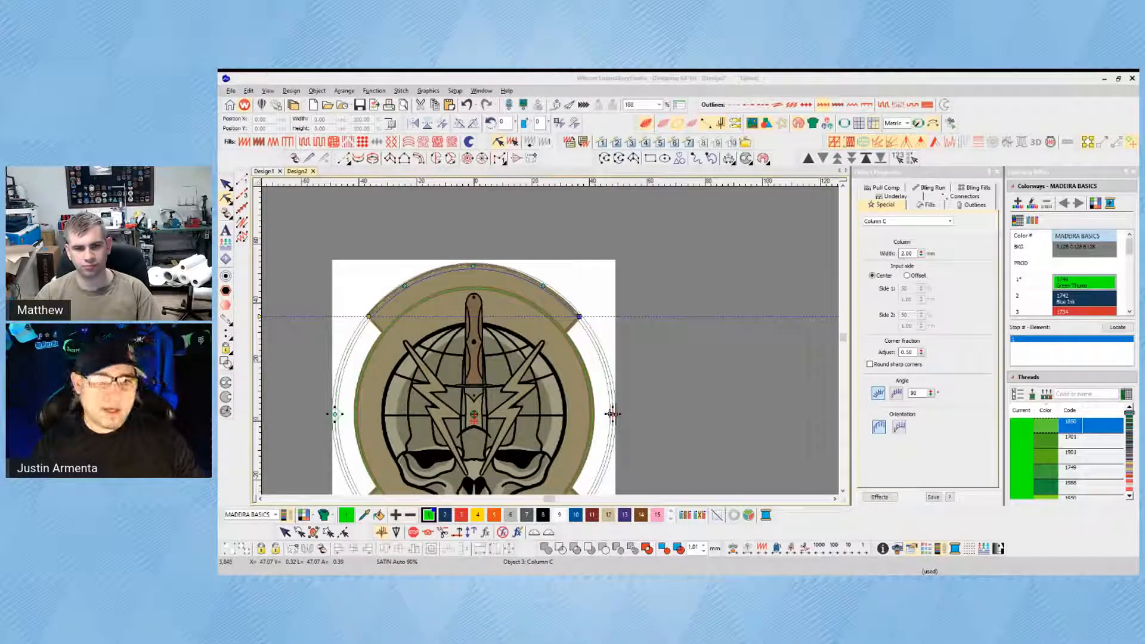
scroll(572, 347, up, 1)
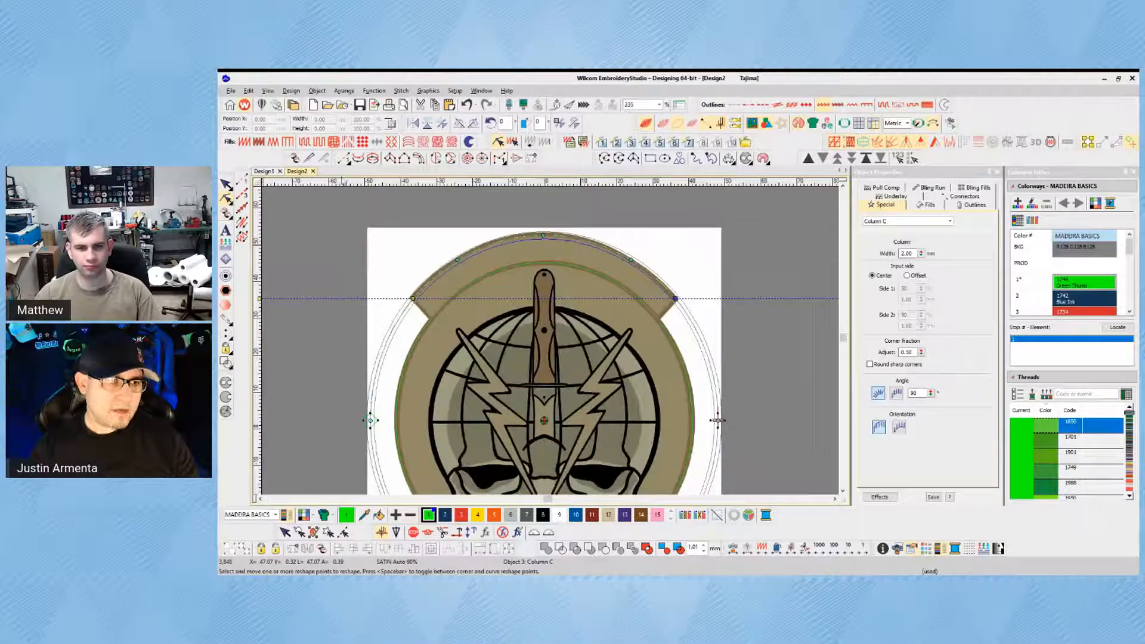
Cut the outer ring with the Knife tool just below the upper tab's corners to separate its top arc
click(309, 159)
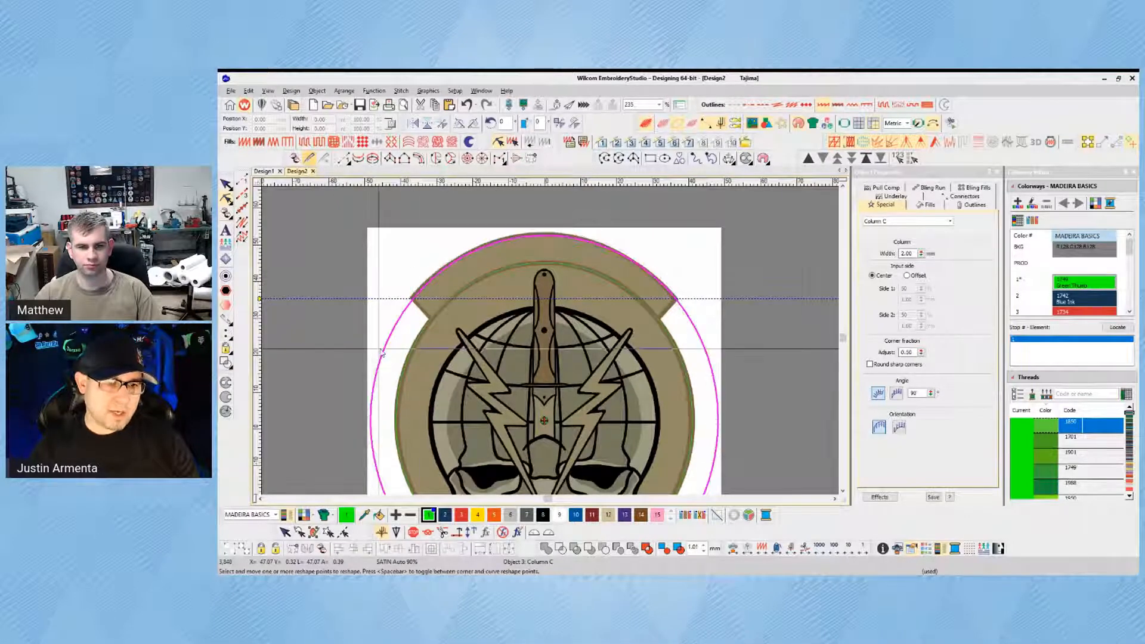
click(377, 323)
click(420, 352)
click(656, 345)
click(723, 302)
key(Return)
scroll(730, 319, up, 1)
scroll(542, 352, down, 2)
Reshape the separated top arc by making its points at the tab's outer corners corner points and adding points beside them
click(228, 183)
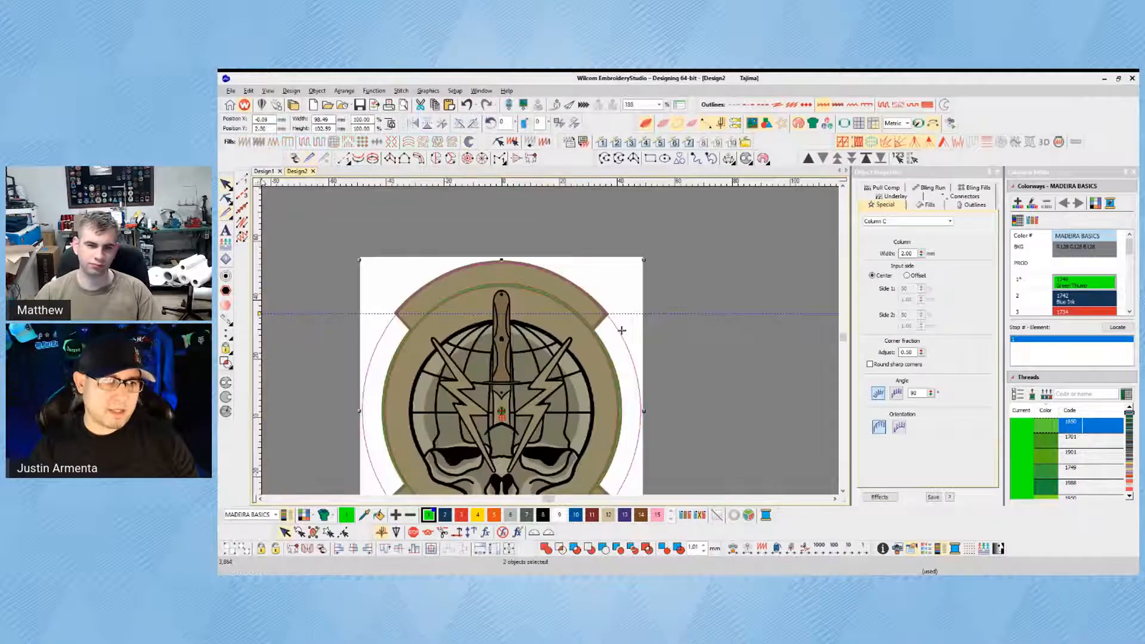
click(391, 326)
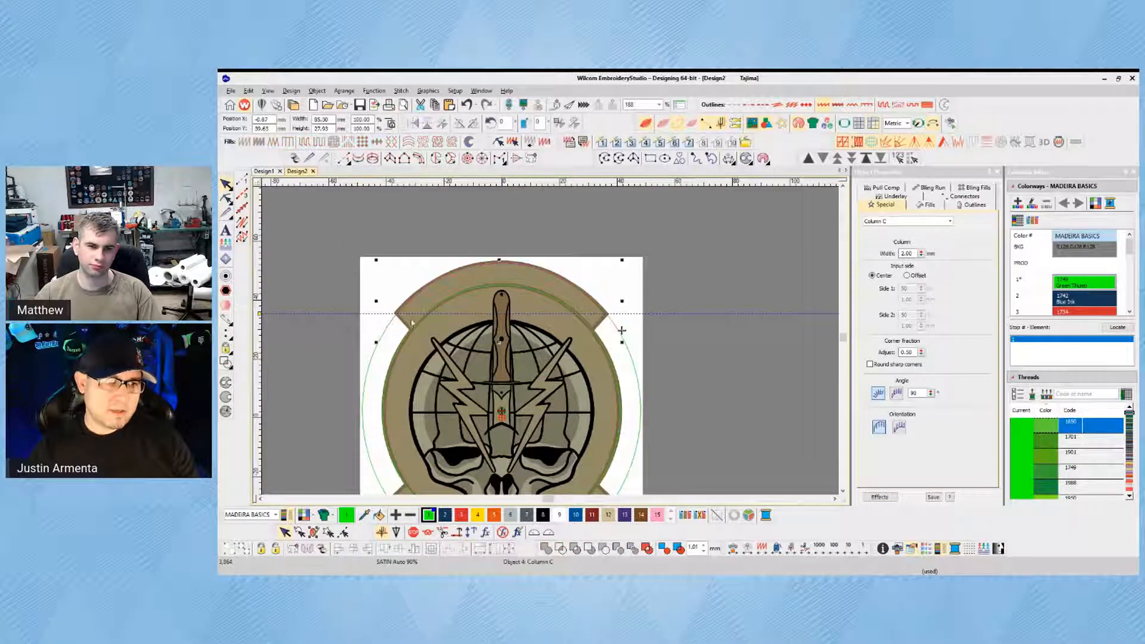
key(h)
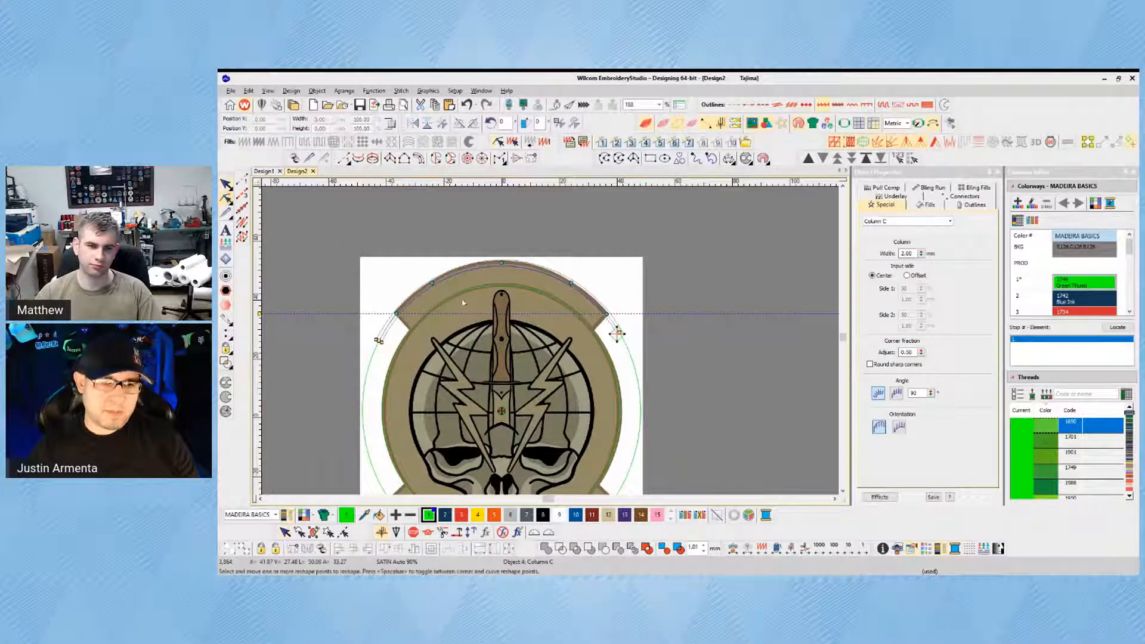
scroll(425, 362, up, 1)
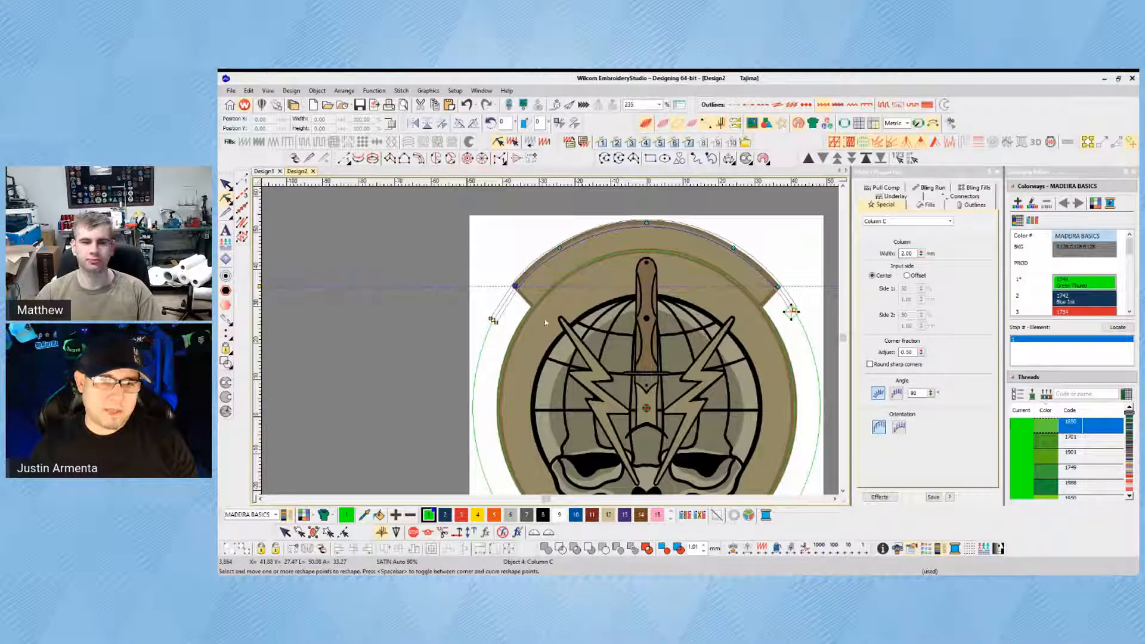
key(space)
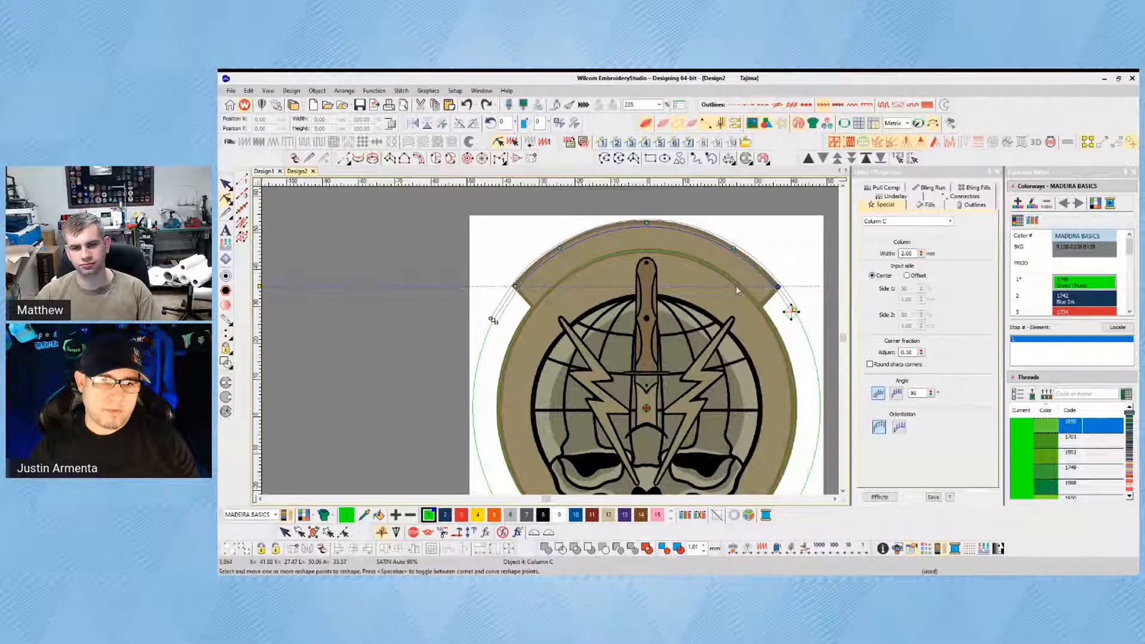
click(522, 279)
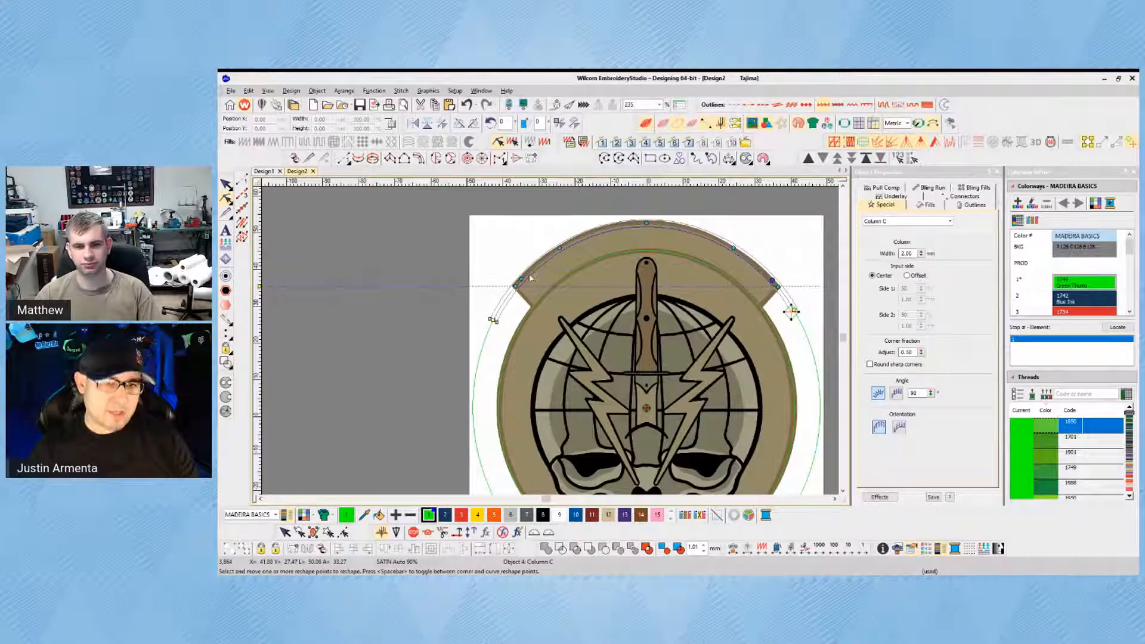
Move both ends of the top arc inward to the upper tab's inner corners, where the tab meets the inner ring
drag(516, 286, 523, 290)
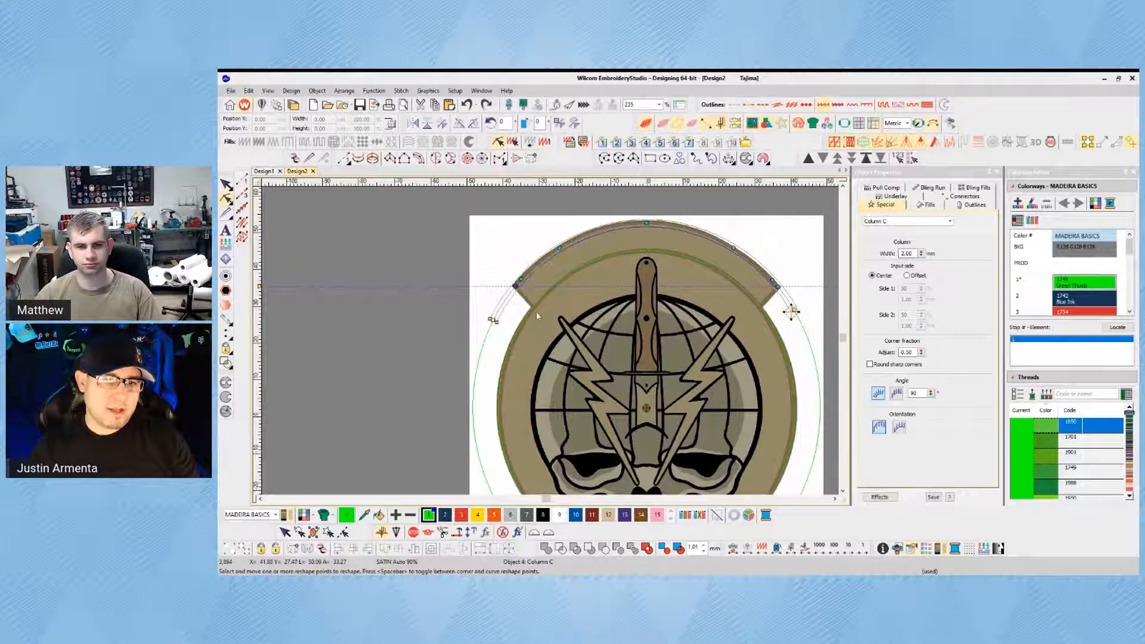
key(ctrl+z)
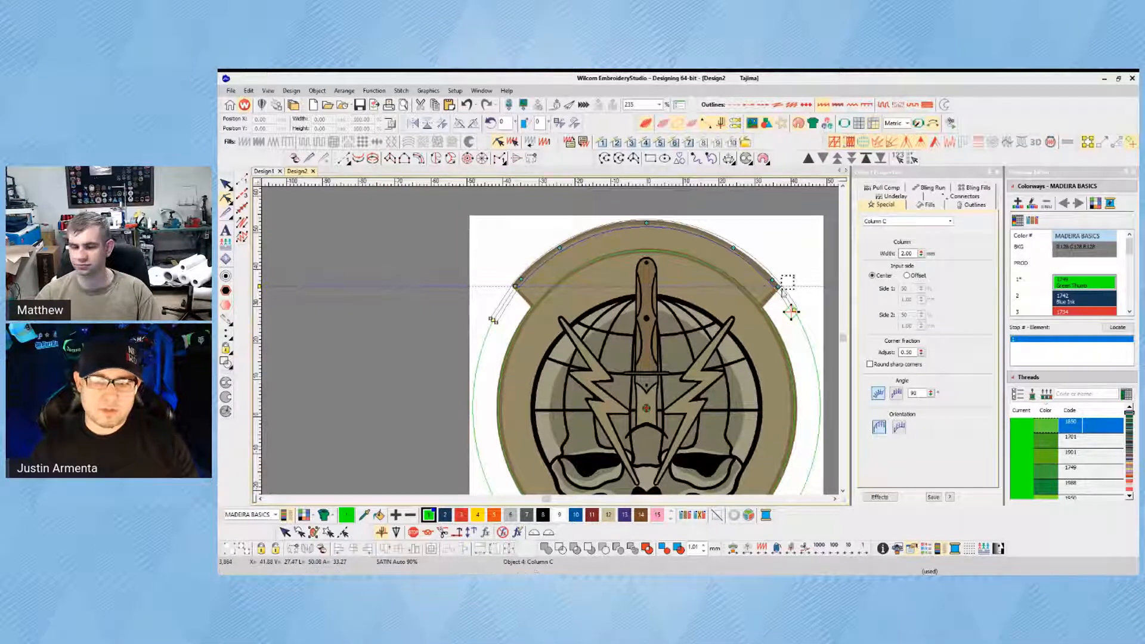
drag(791, 311, 793, 309)
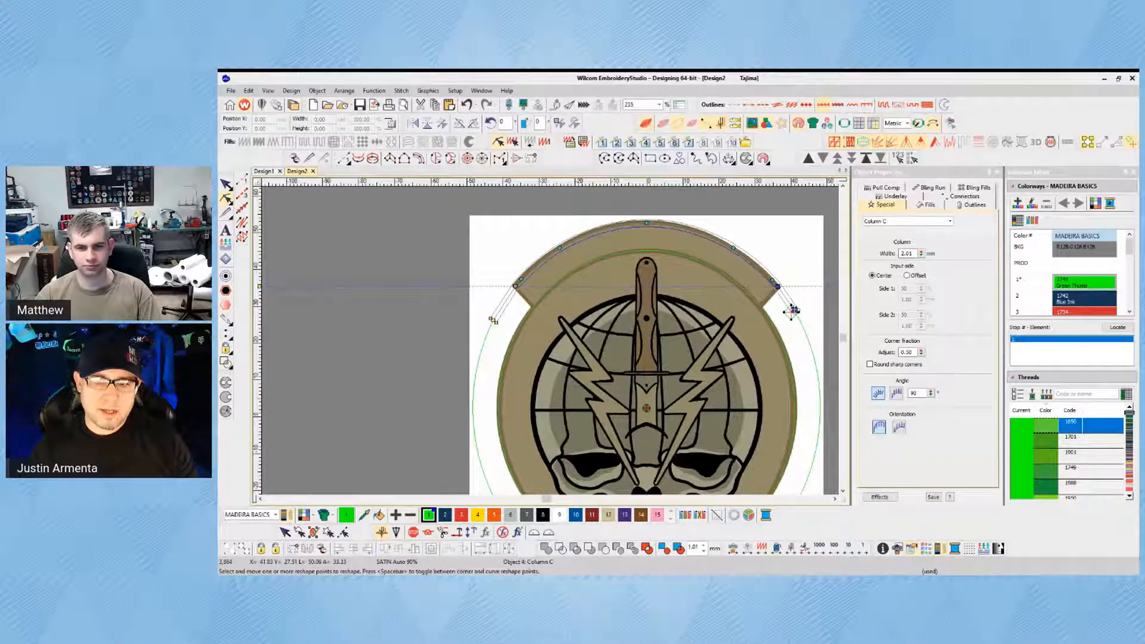
click(761, 305)
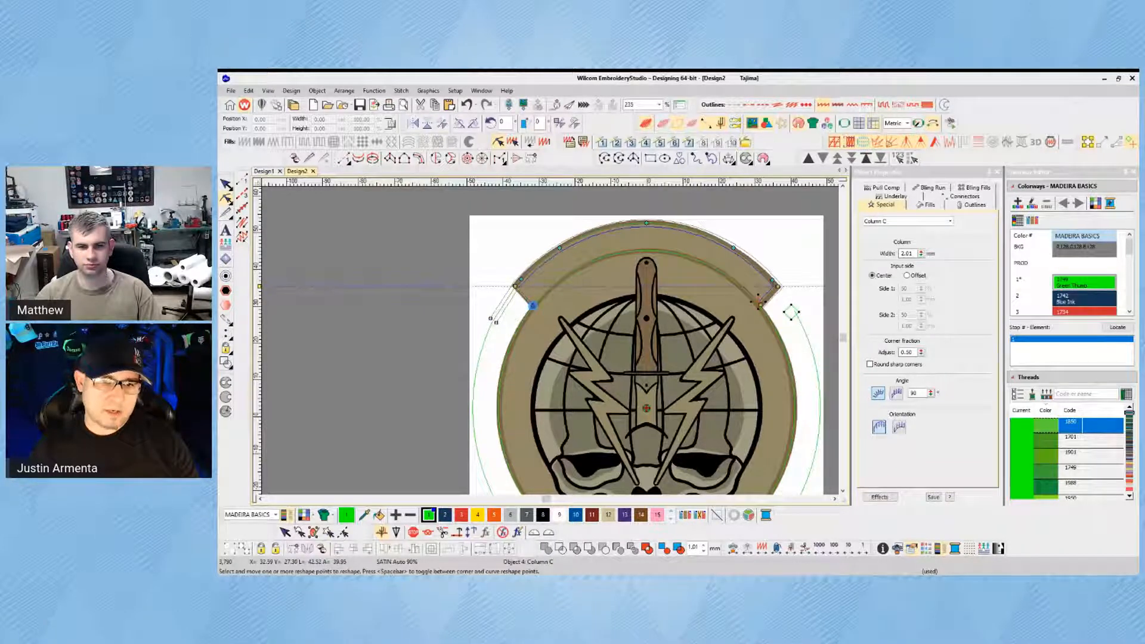
key(Escape)
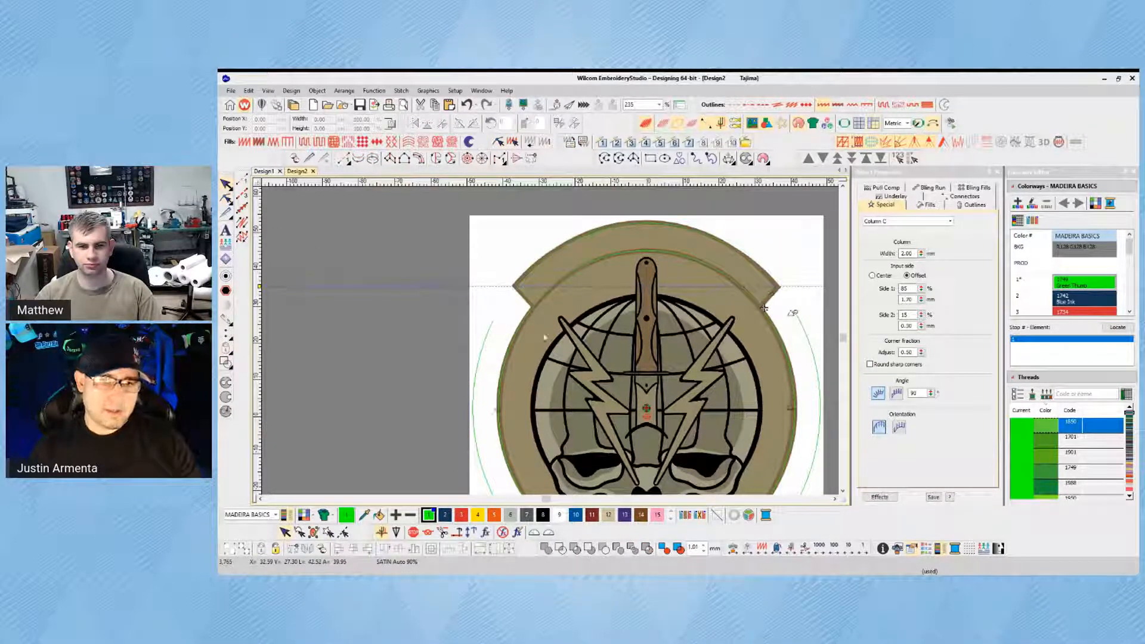
Duplicate the reshaped top arc, place the copy over the lower half of the skull, and flip it vertically
scroll(428, 314, down, 3)
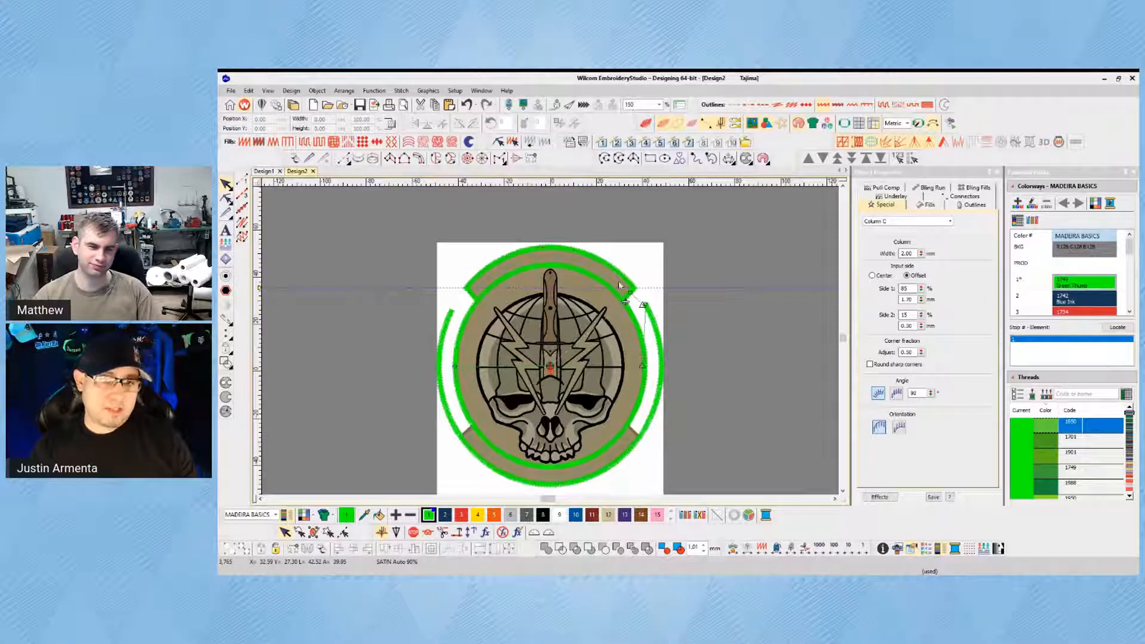
click(586, 261)
click(587, 404)
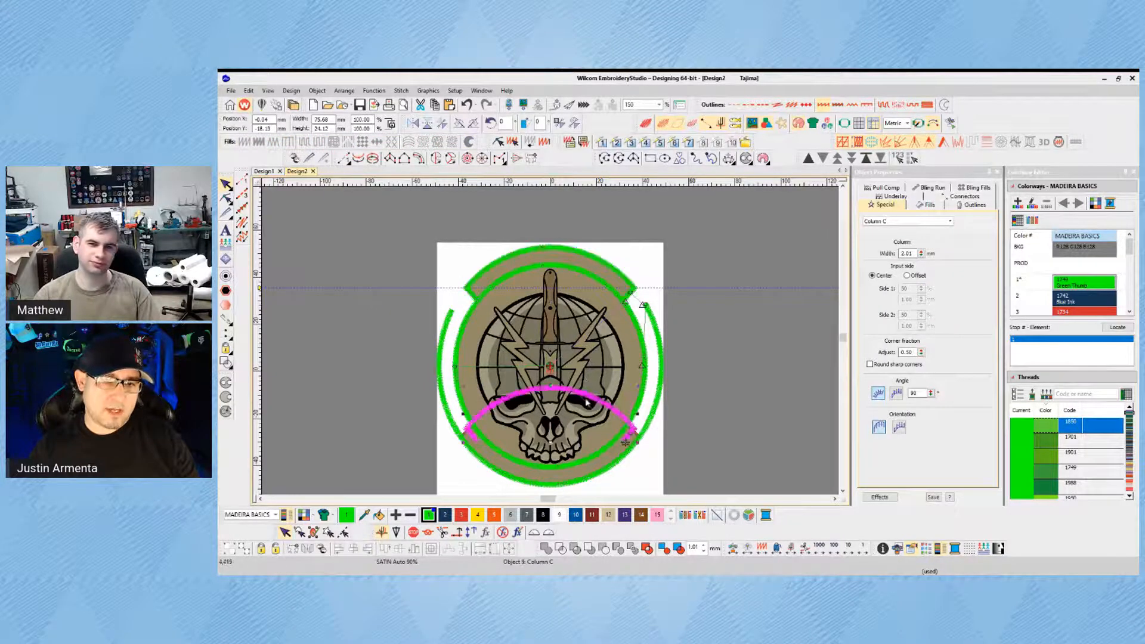
click(427, 123)
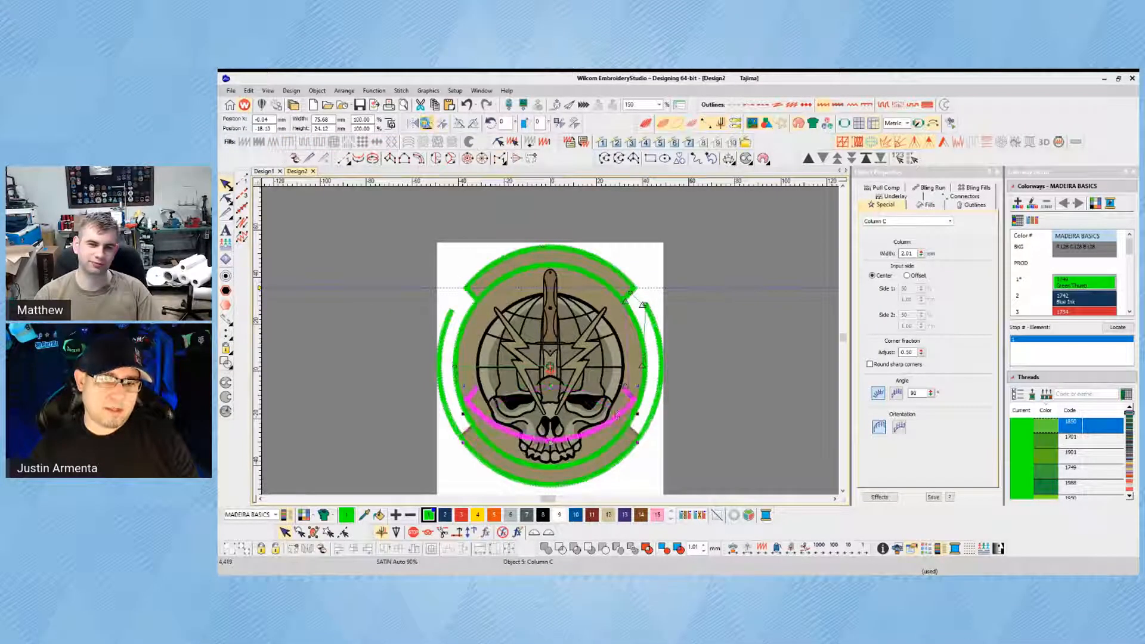
Place the flipped arc copy over the lower tab's outer edge and remove the copy
drag(613, 422, 613, 466)
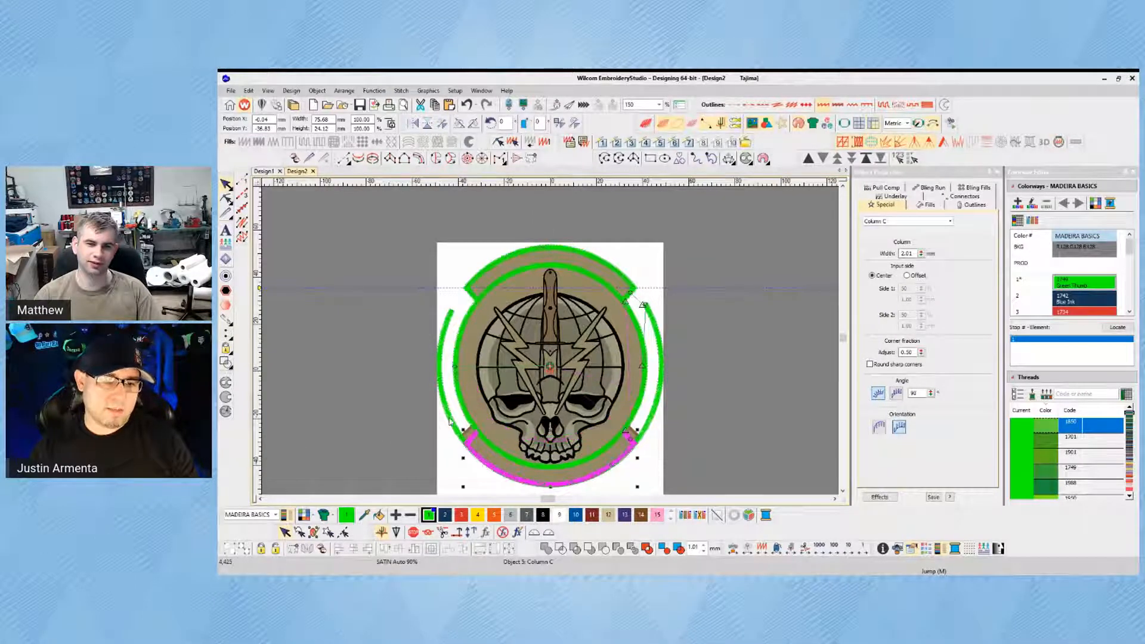
click(648, 457)
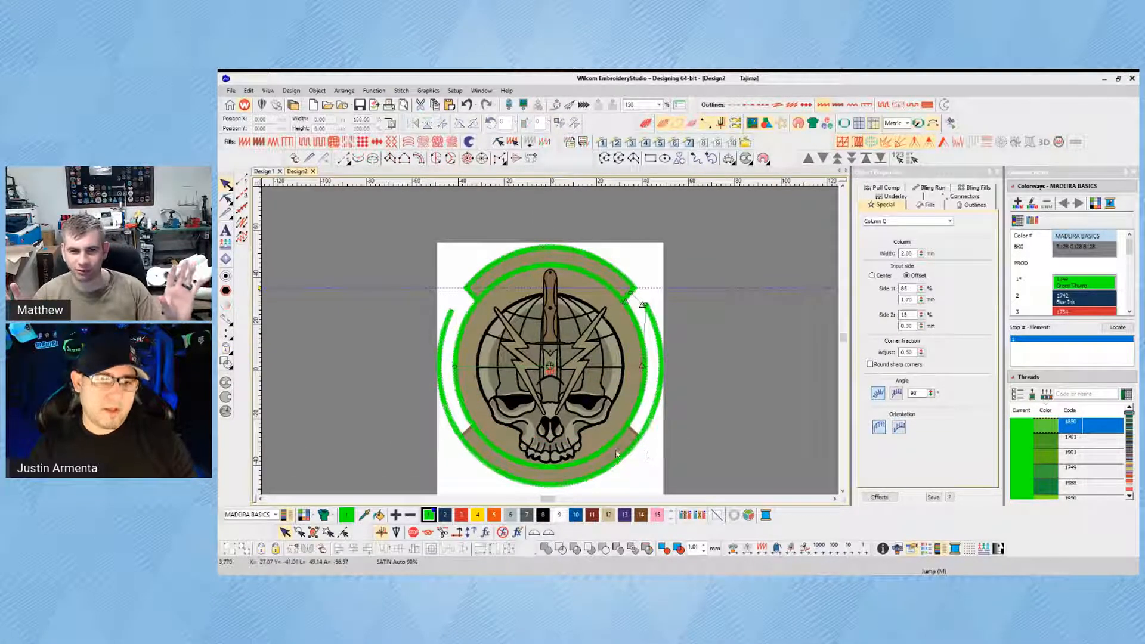
Examine how the outer ring follows the lower tab, with the stitches hidden and shown
scroll(634, 451, up, 2)
click(409, 355)
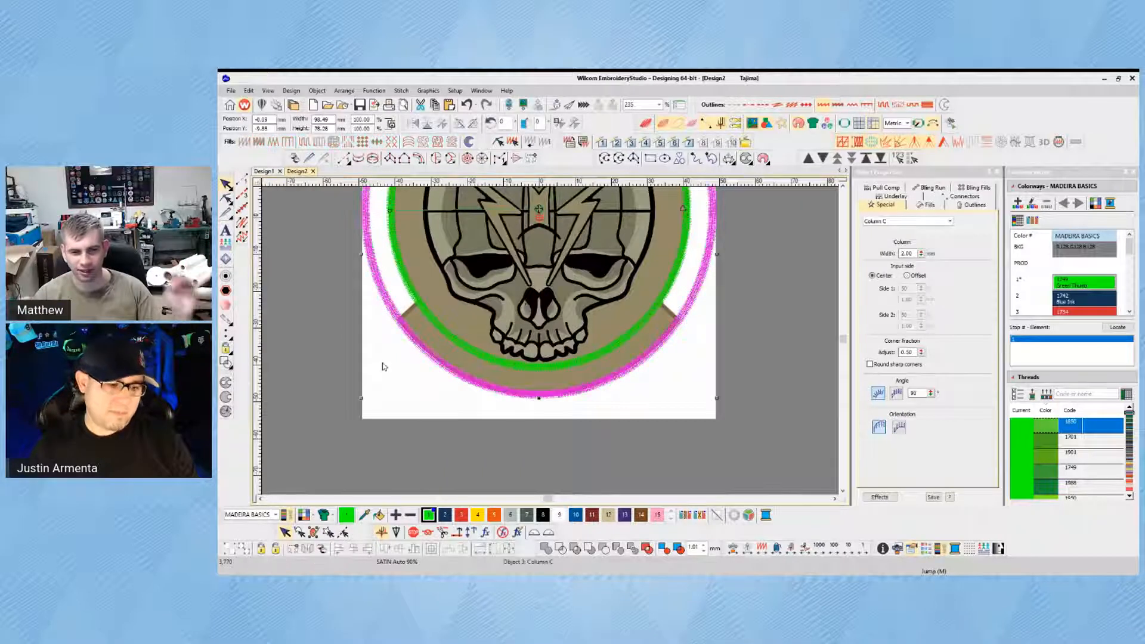
key(s)
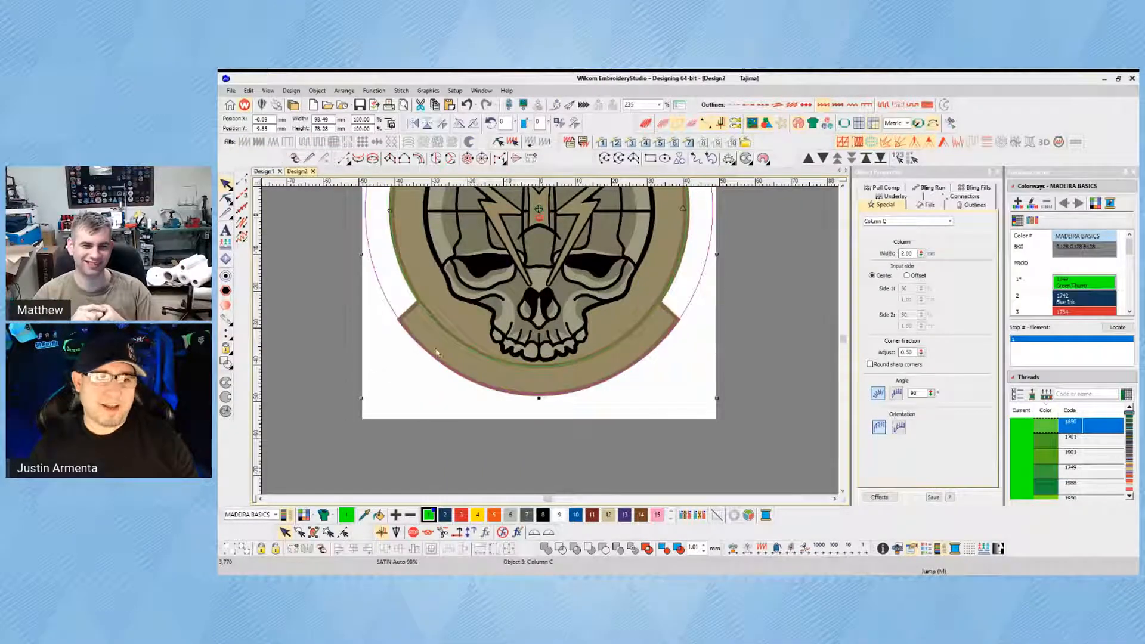
scroll(641, 335, down, 2)
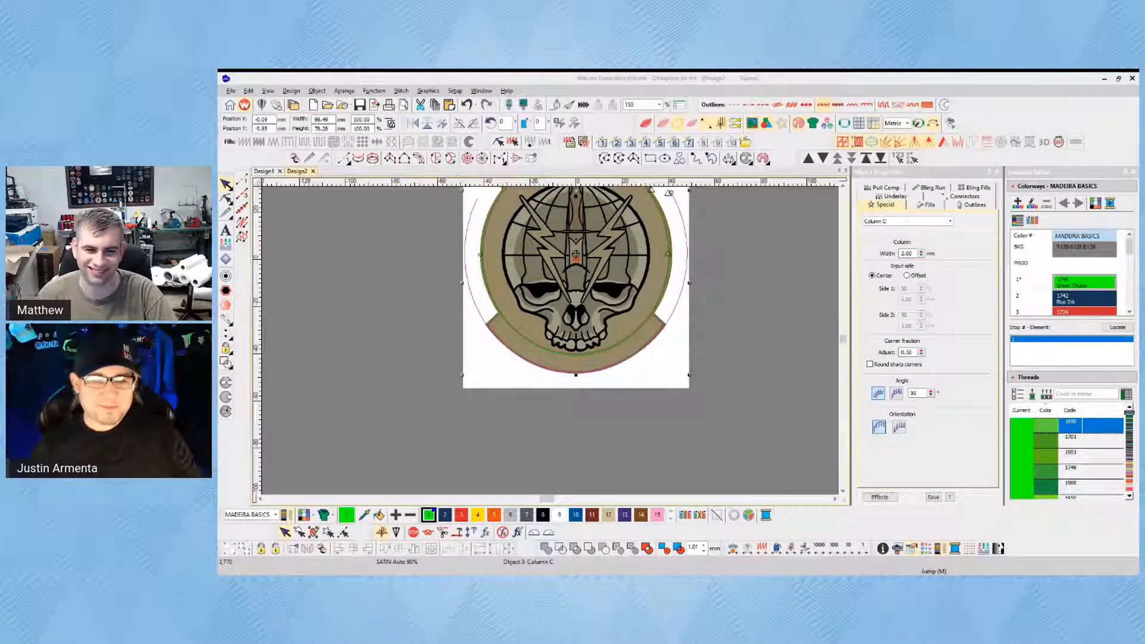
click(386, 274)
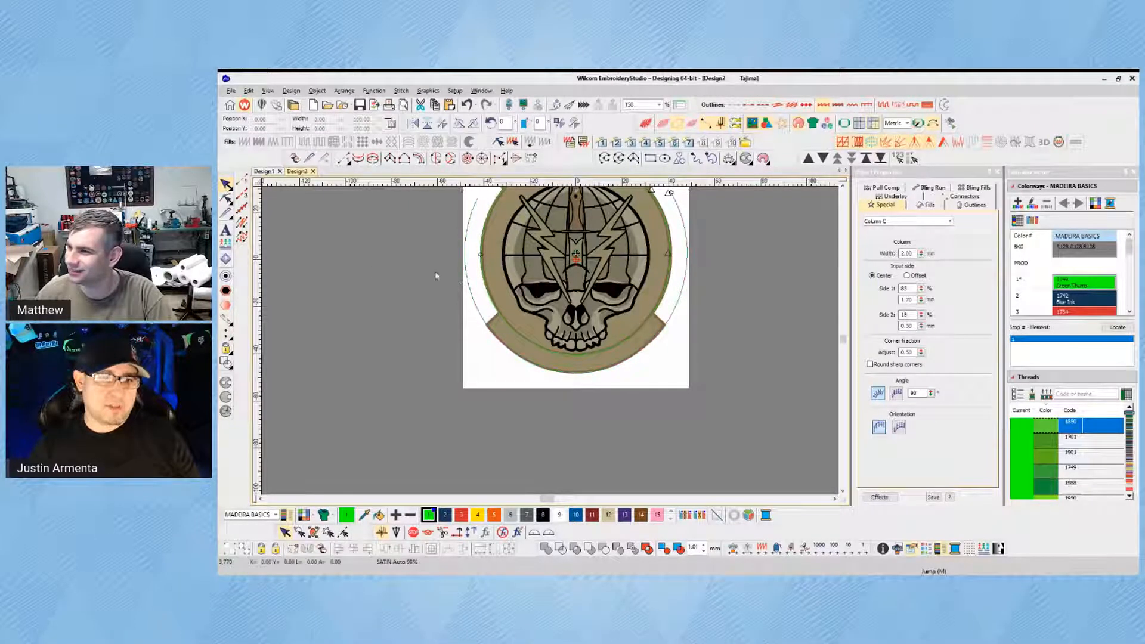
scroll(589, 280, down, 2)
scroll(550, 345, up, 2)
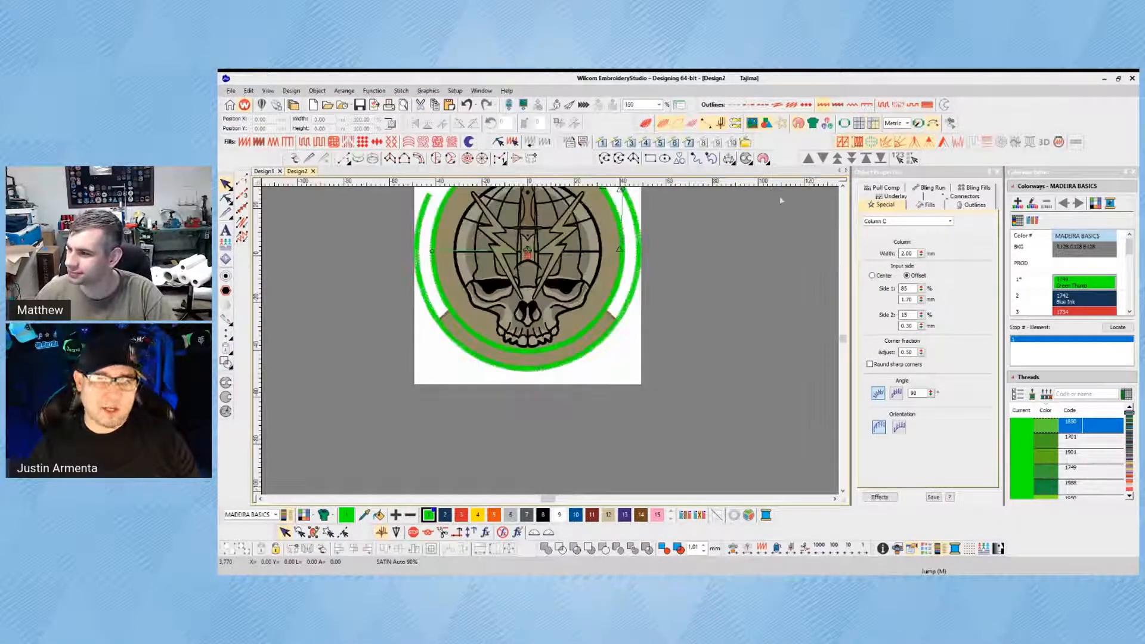
scroll(656, 358, up, 3)
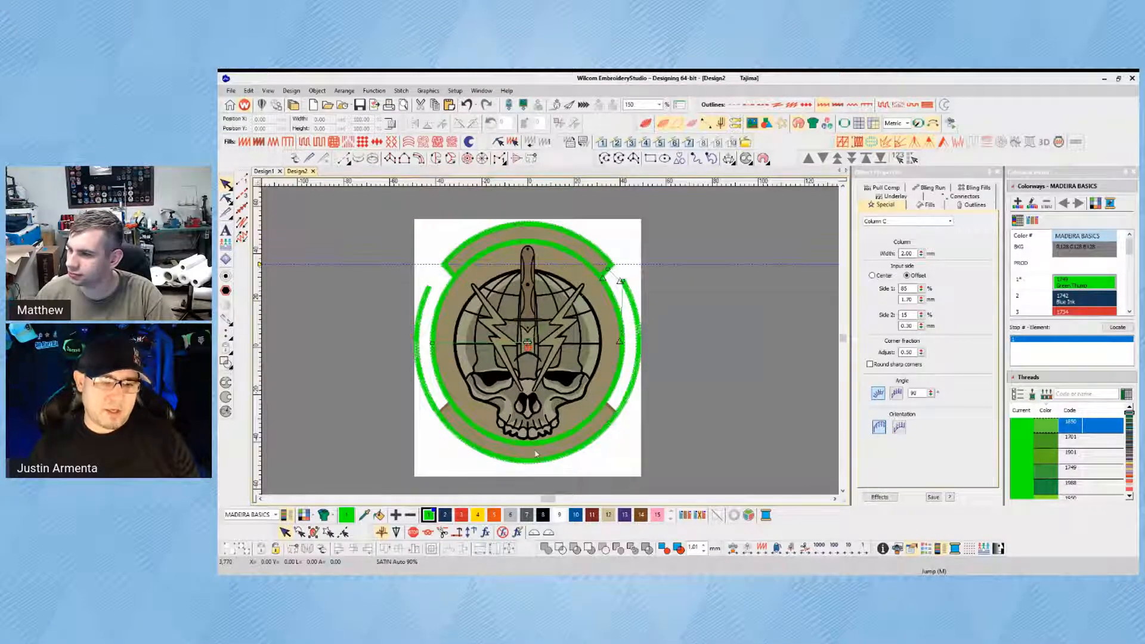
scroll(535, 455, down, 5)
scroll(539, 418, up, 2)
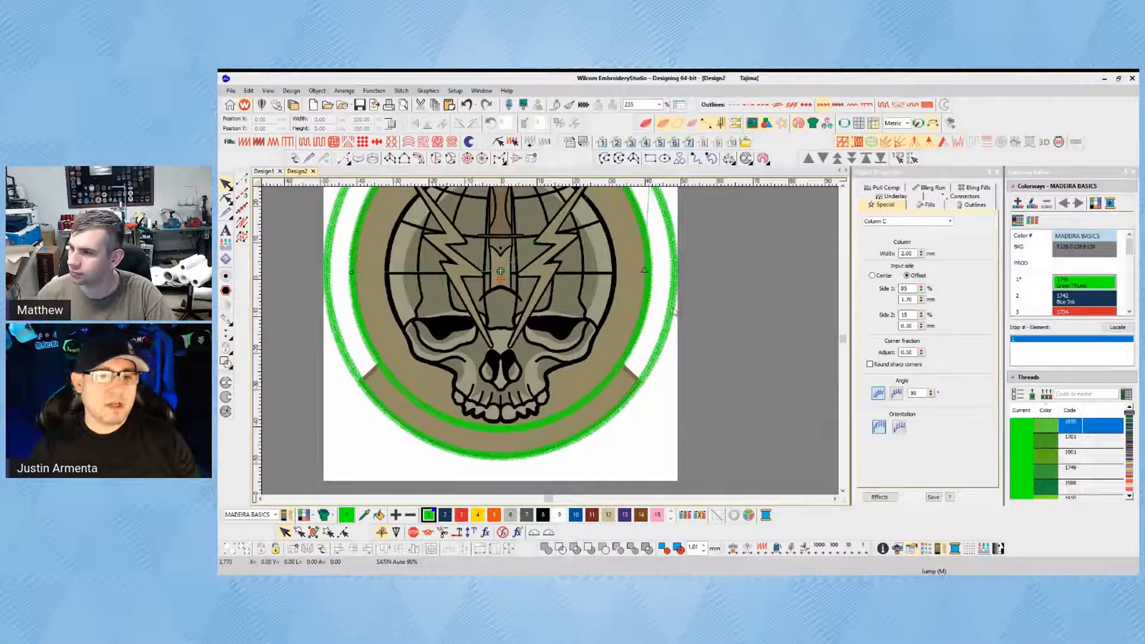
key(alt+Tab)
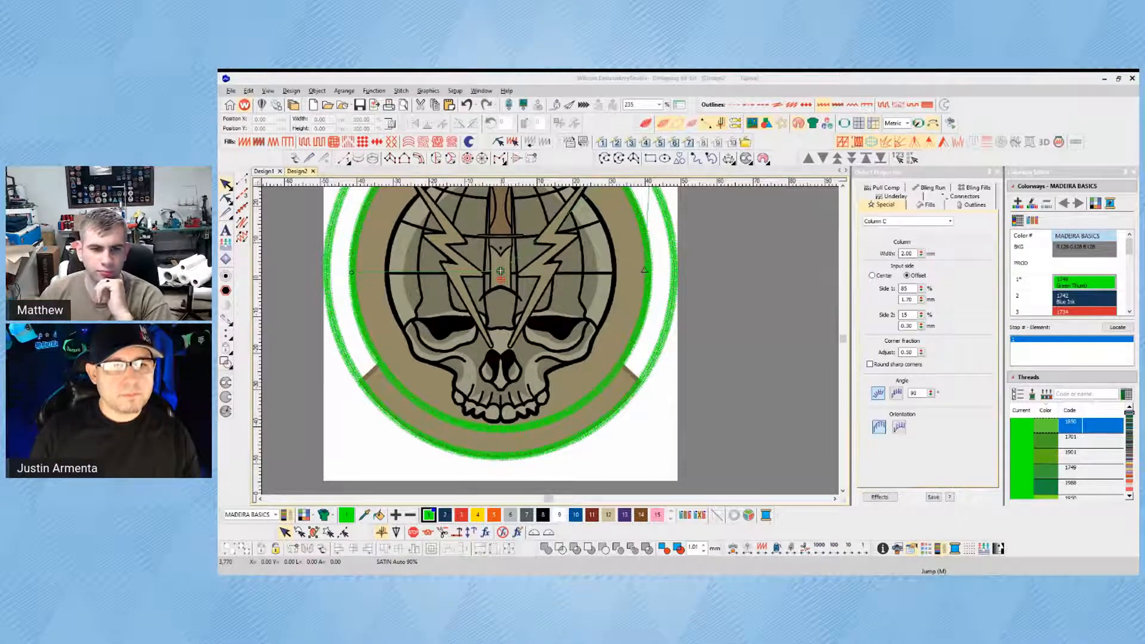
Duplicate the remaining outer ring in place
scroll(628, 303, down, 2)
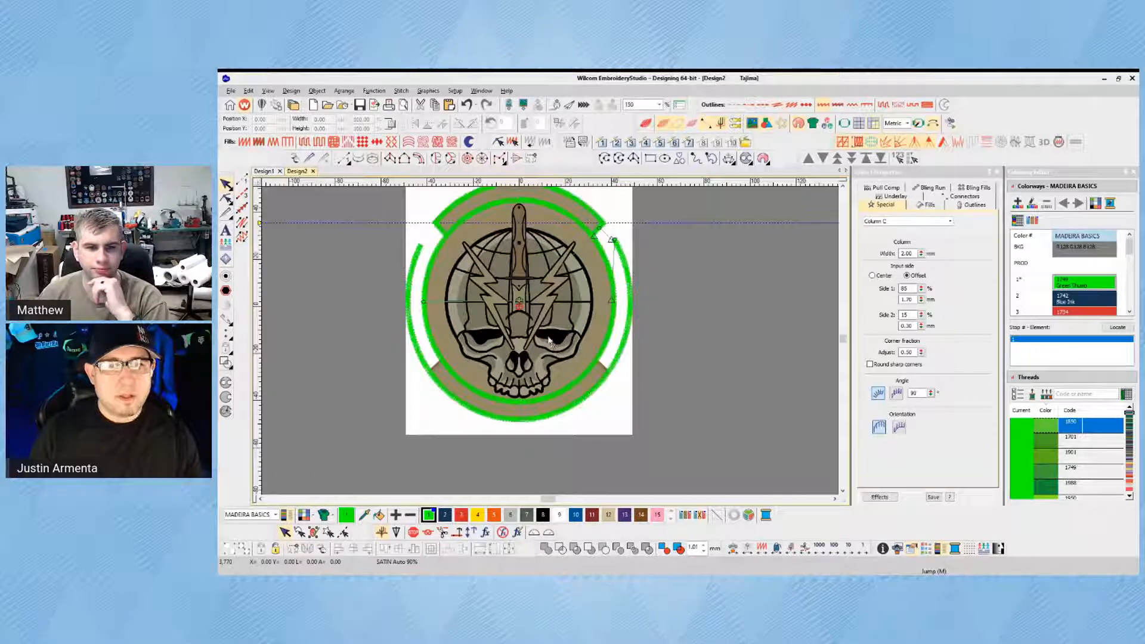
click(634, 299)
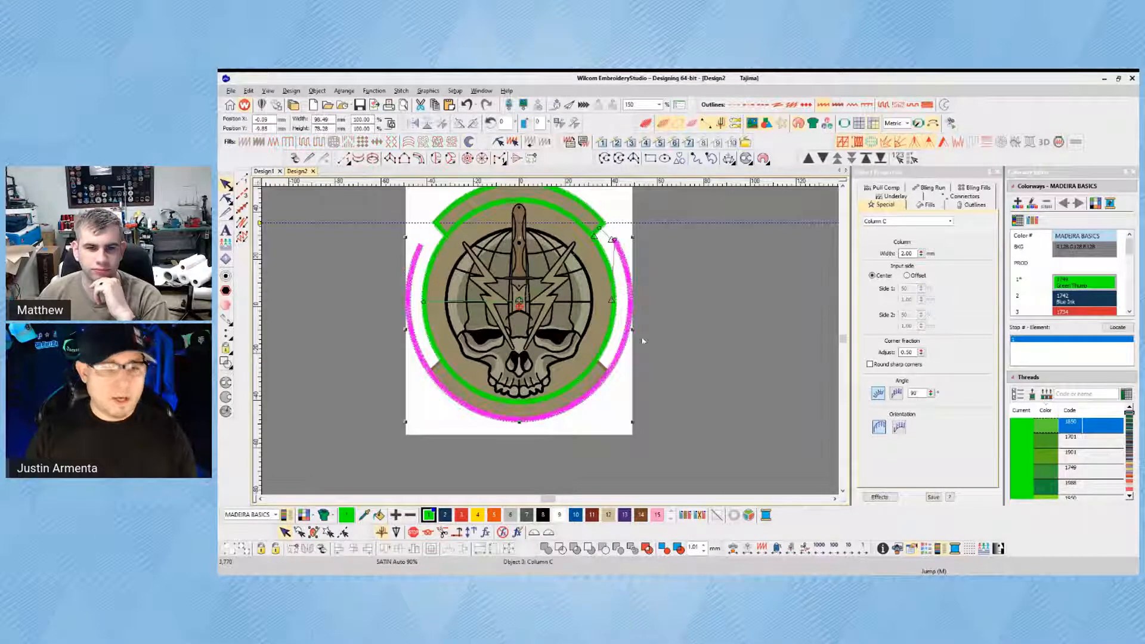
scroll(492, 325, down, 1)
key(b)
drag(440, 232, 729, 469)
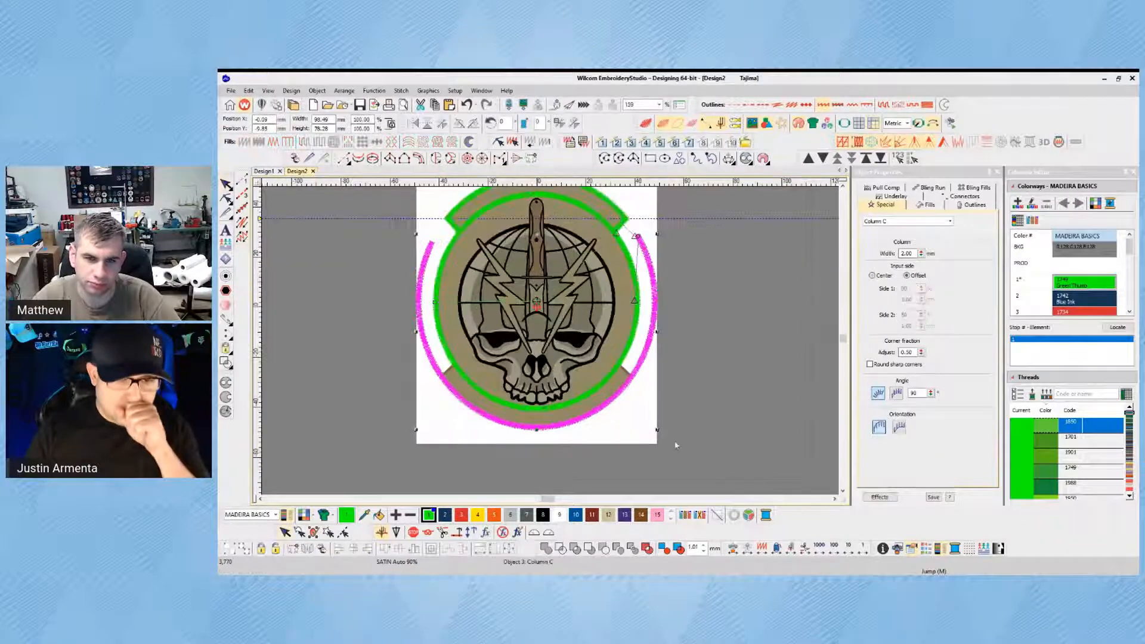
key(End)
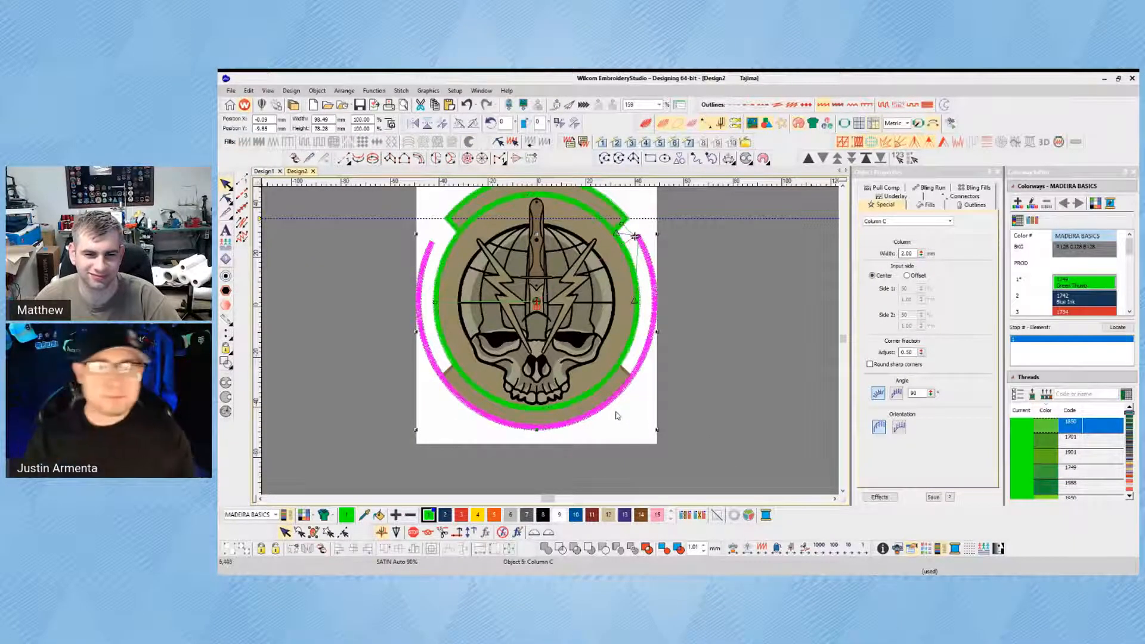
Add several reshape points to the duplicated outer ring around the lower tab's right-hand corner
scroll(481, 347, up, 1)
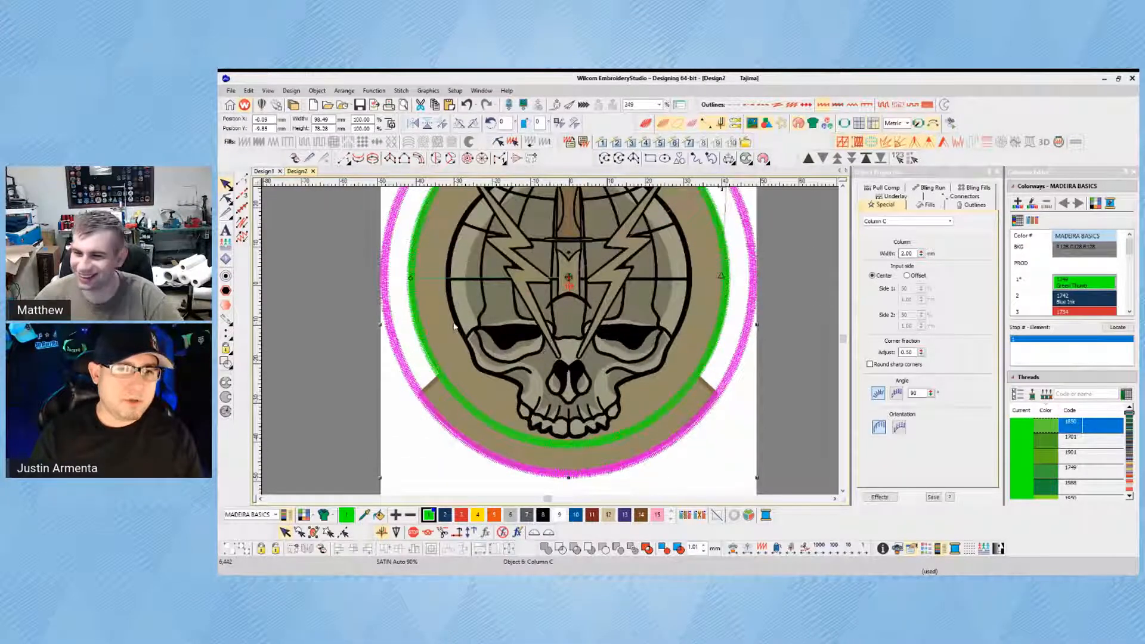
click(226, 199)
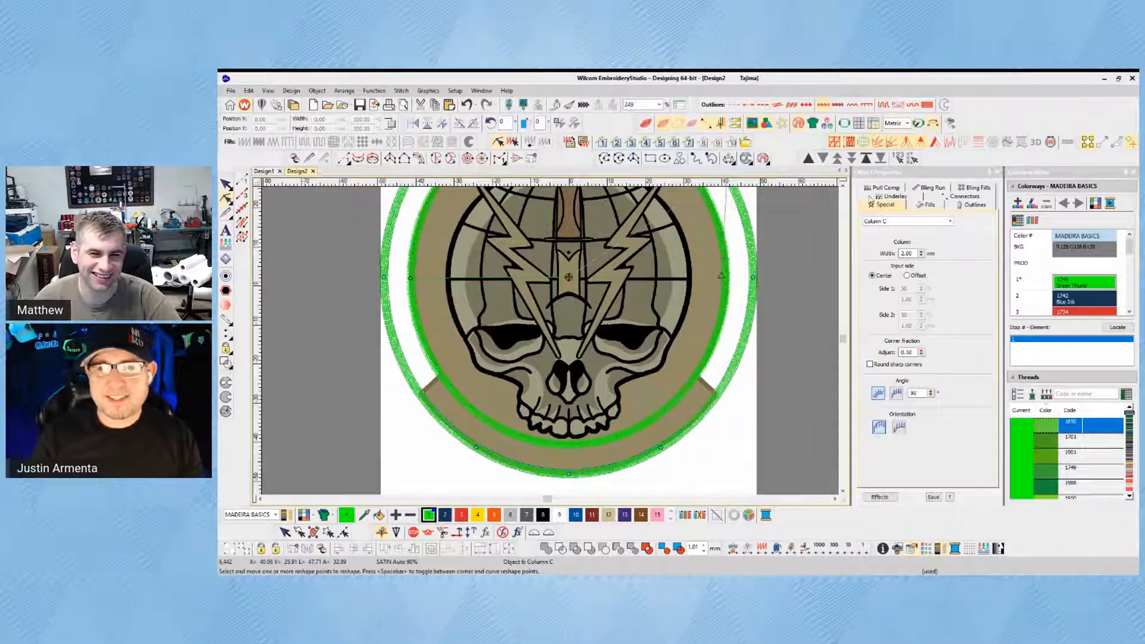
click(842, 186)
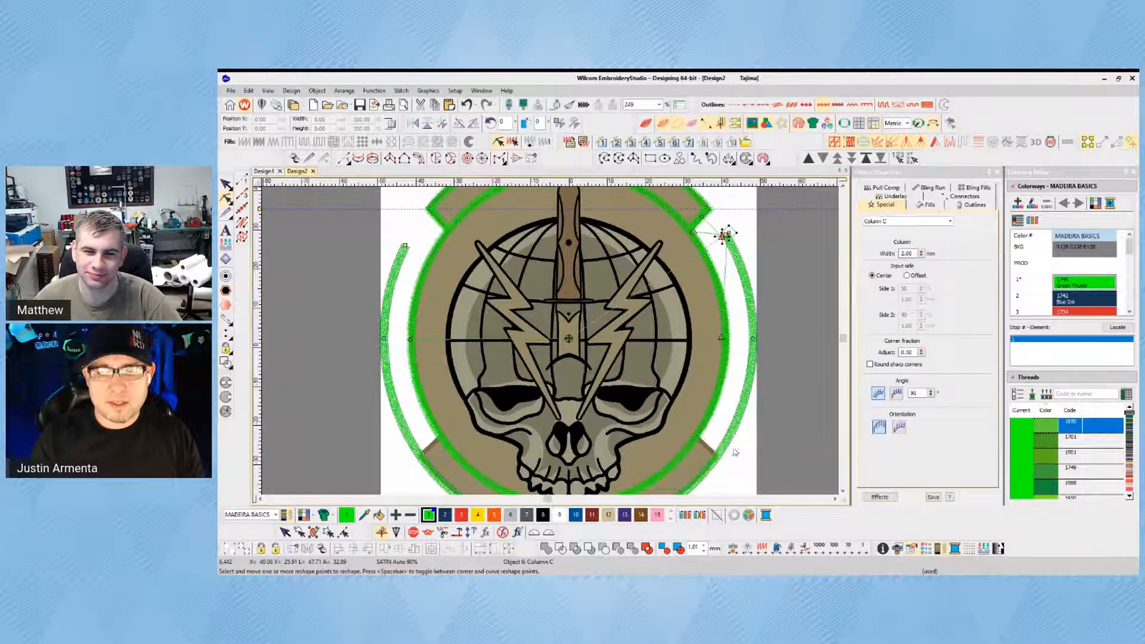
scroll(734, 455, down, 1)
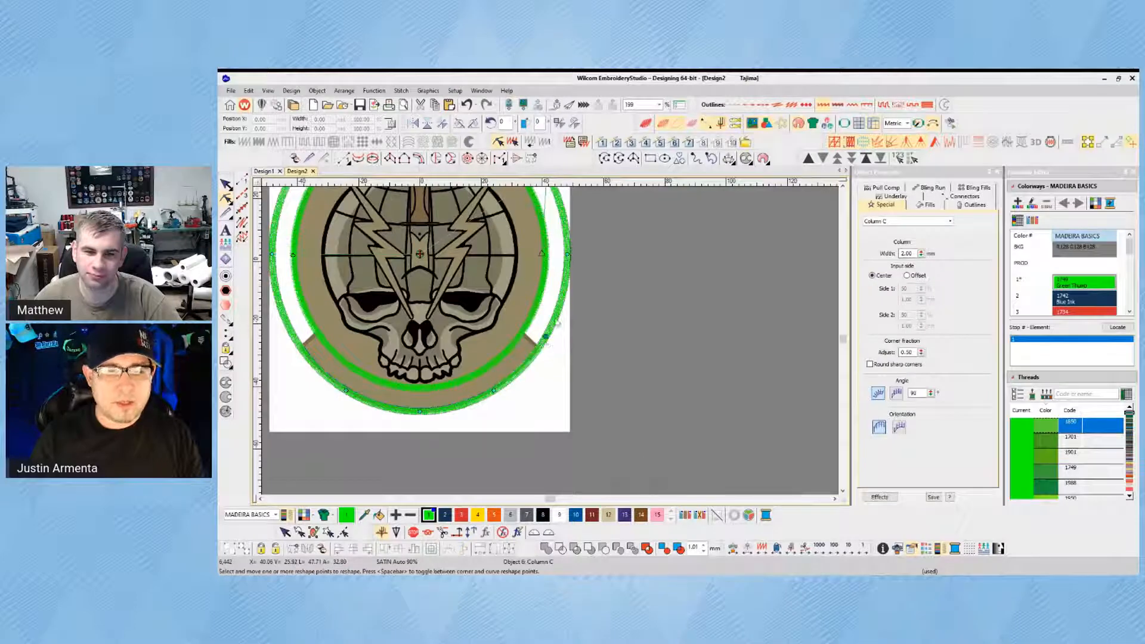
click(537, 351)
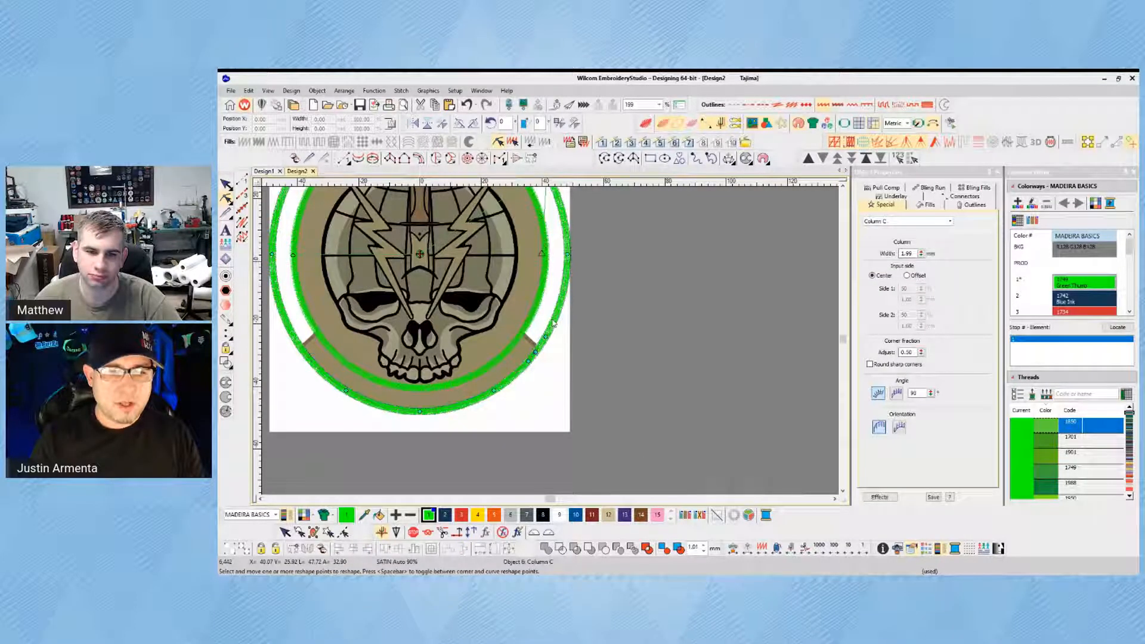
click(521, 371)
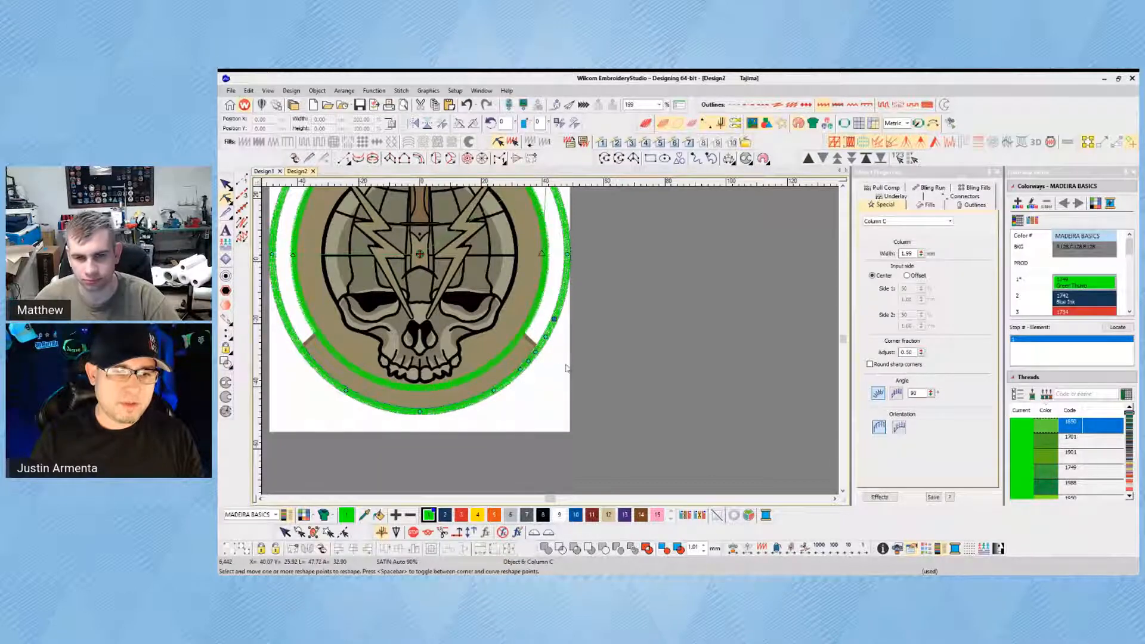
click(554, 320)
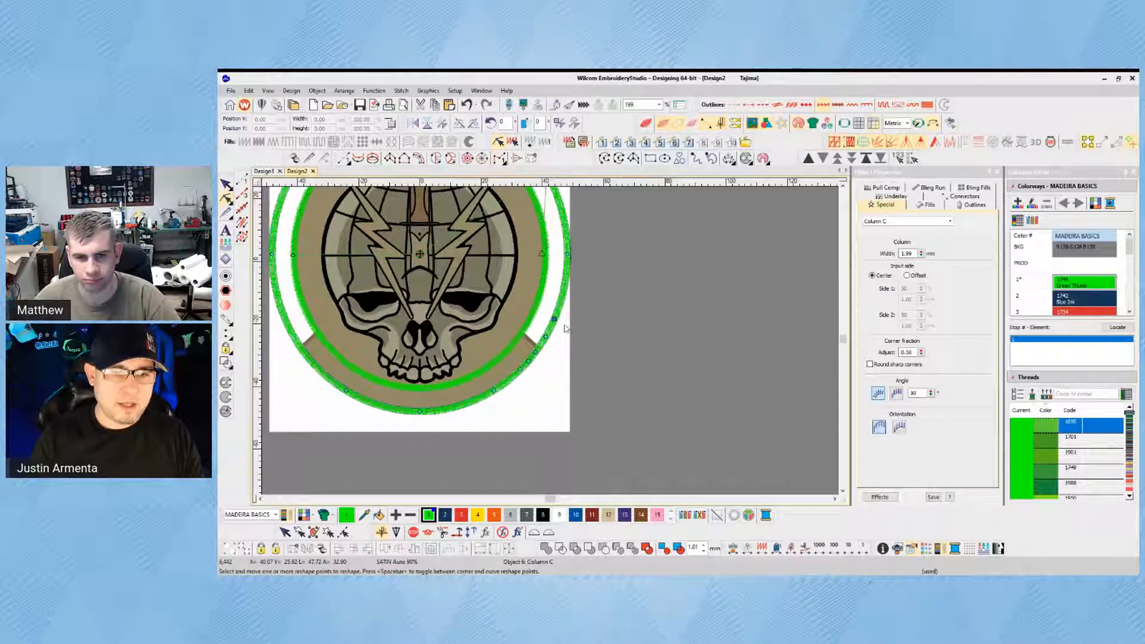
Try to pull the duplicated ring inward at the lower tab's right-hand corner by moving an added reshape point
scroll(601, 332, up, 1)
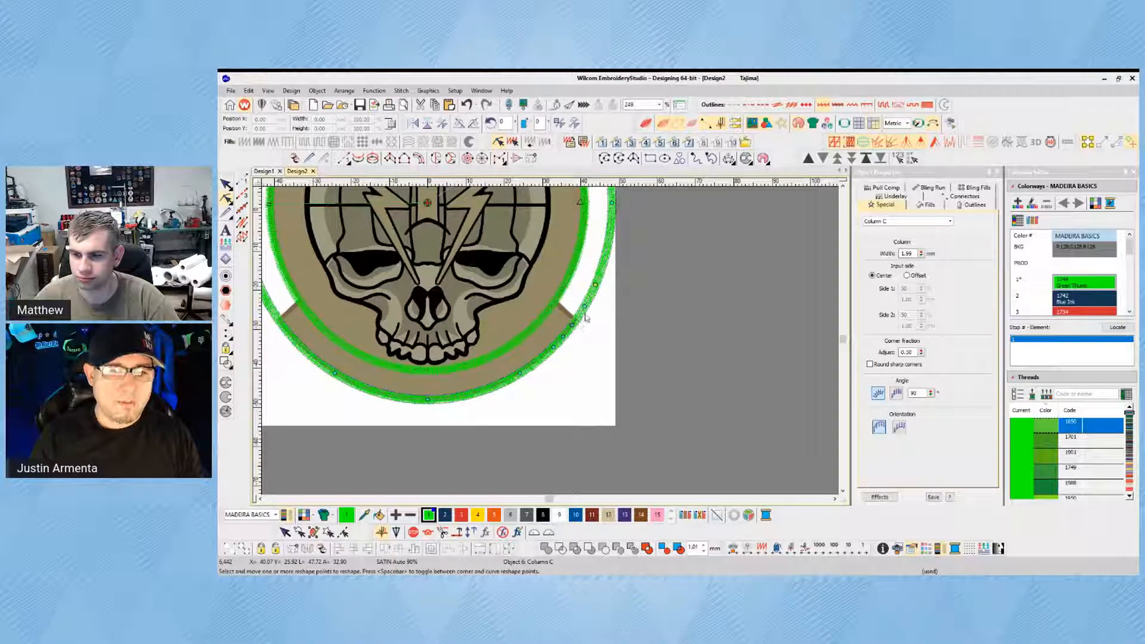
drag(594, 285, 573, 325)
scroll(417, 358, down, 2)
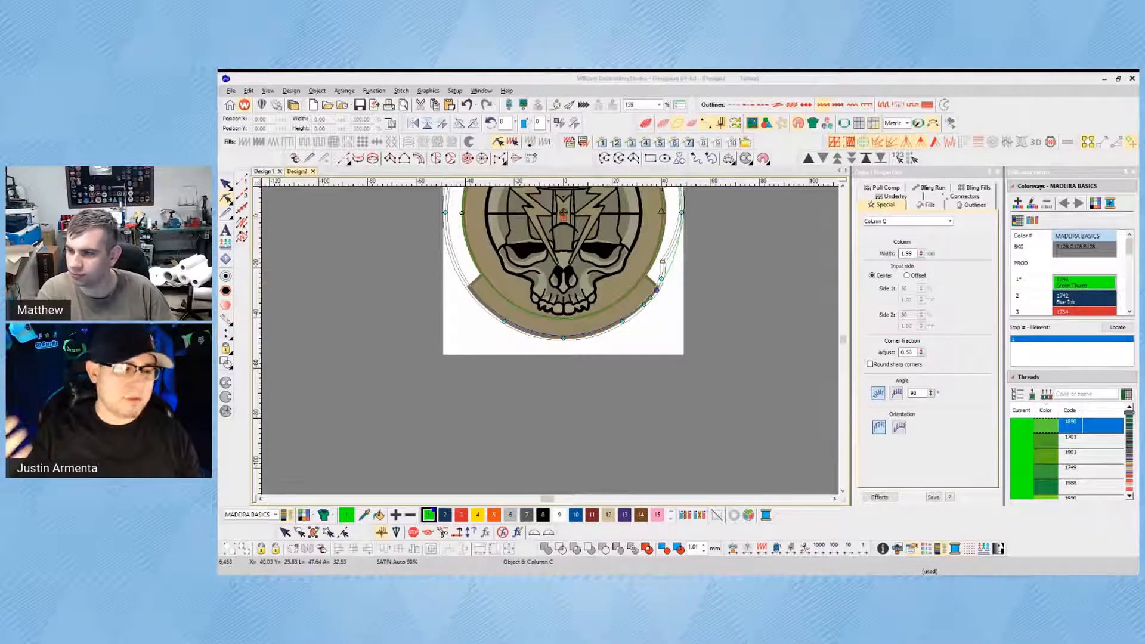
click(542, 318)
key(Escape)
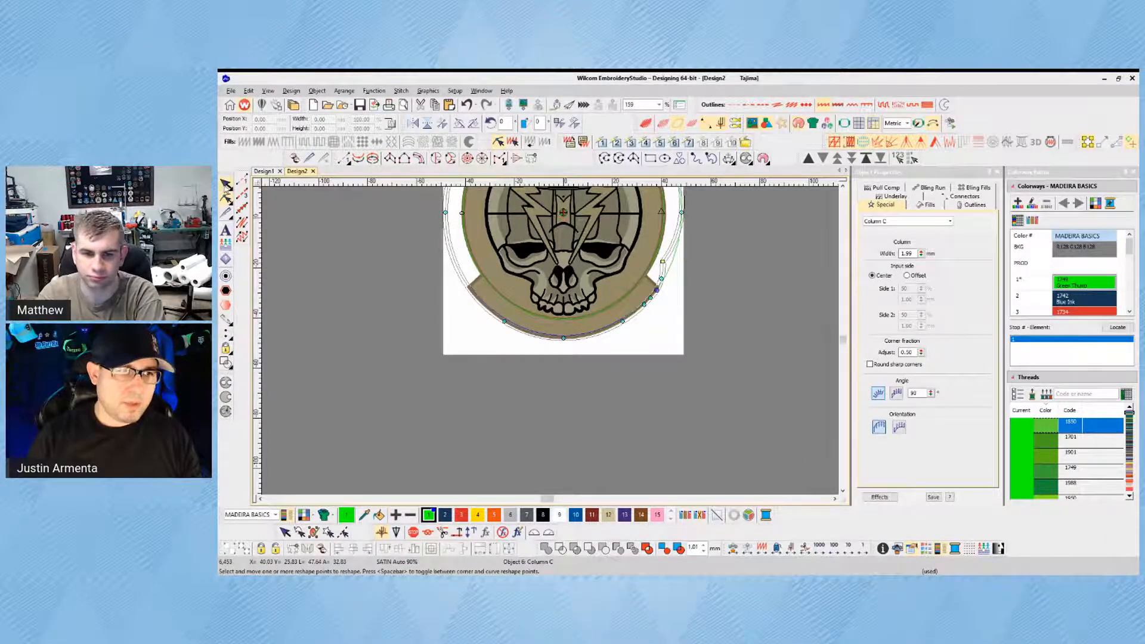
Undo the reshaping of the duplicated ring, clear the selection and show the stitches again
key(ctrl+z)
key(ctrl+z)
key(ctrl+z)
key(ctrl+z)
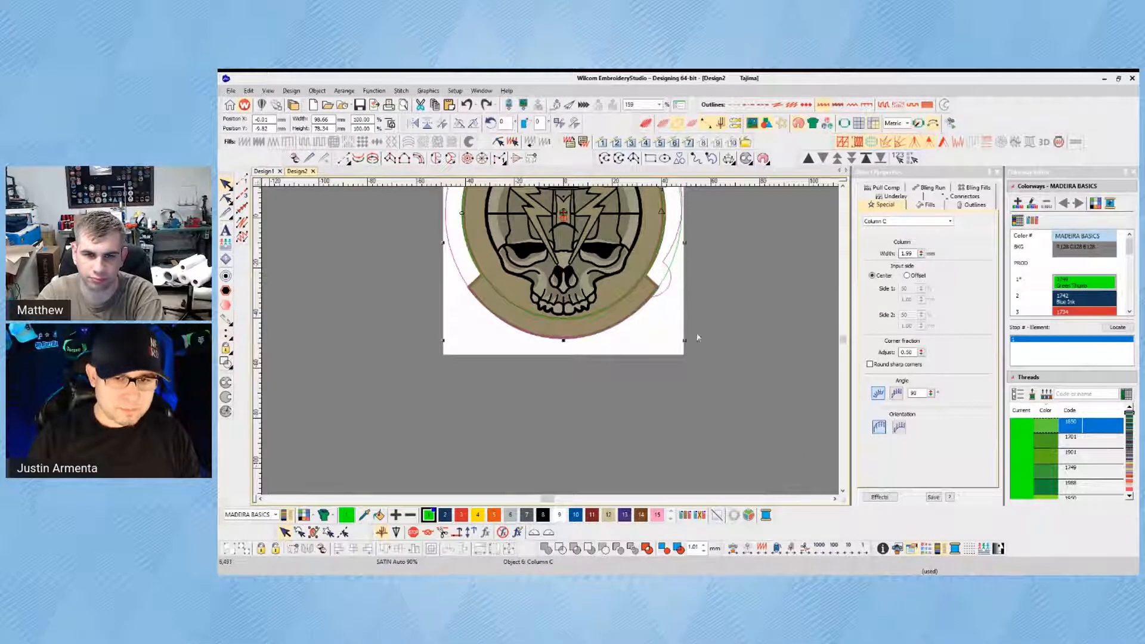
key(Escape)
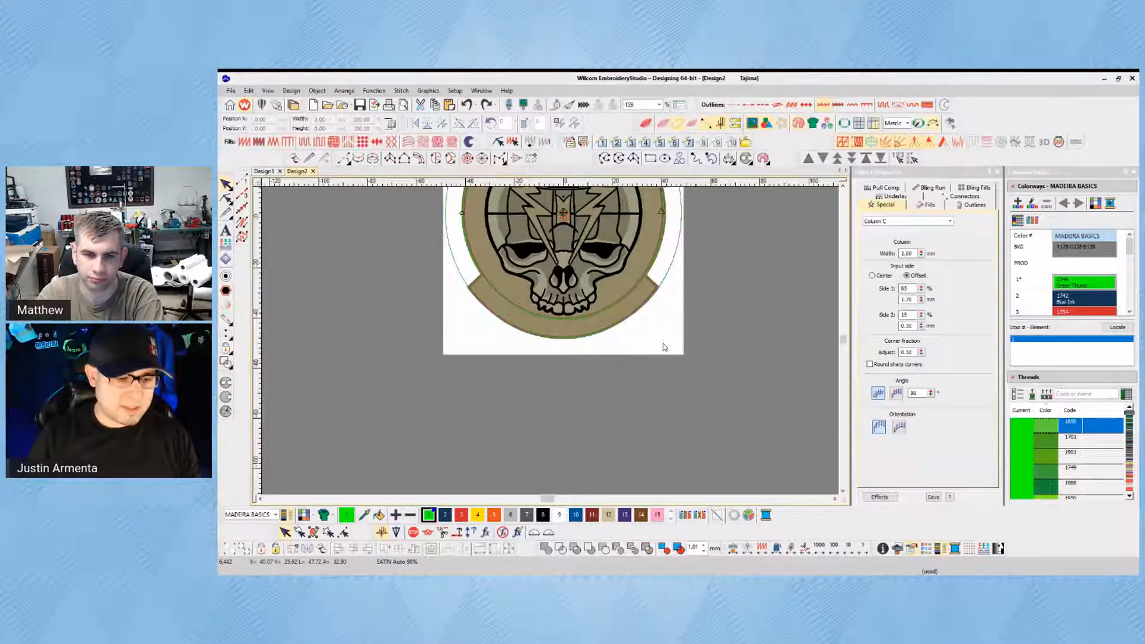
key(s)
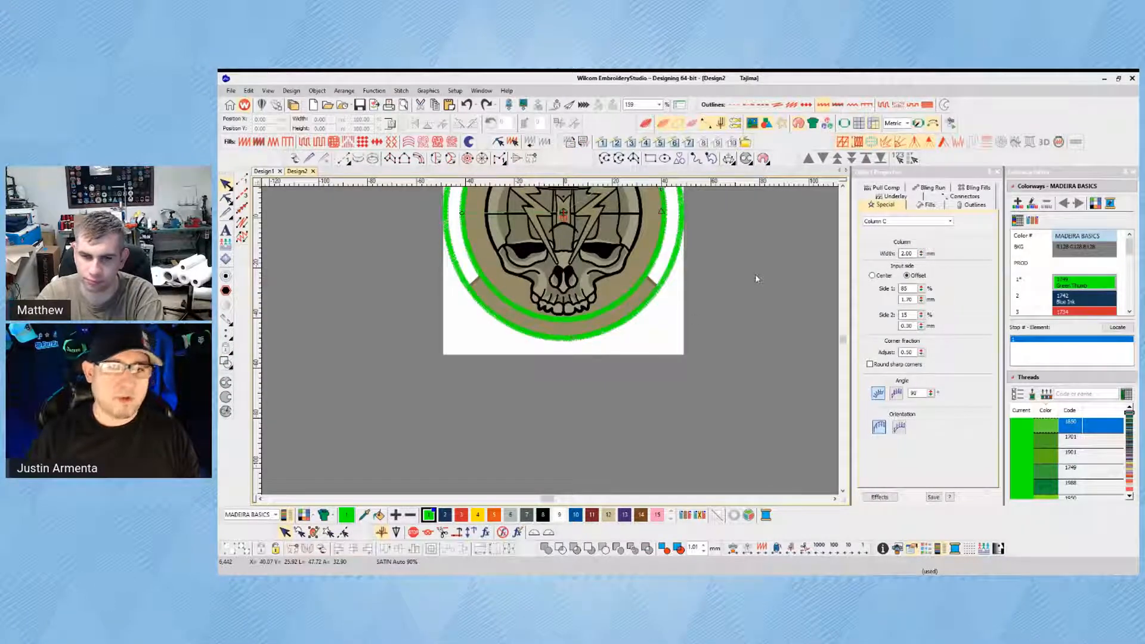
Delete the duplicate ring lying over the original outer ring
scroll(754, 278, up, 2)
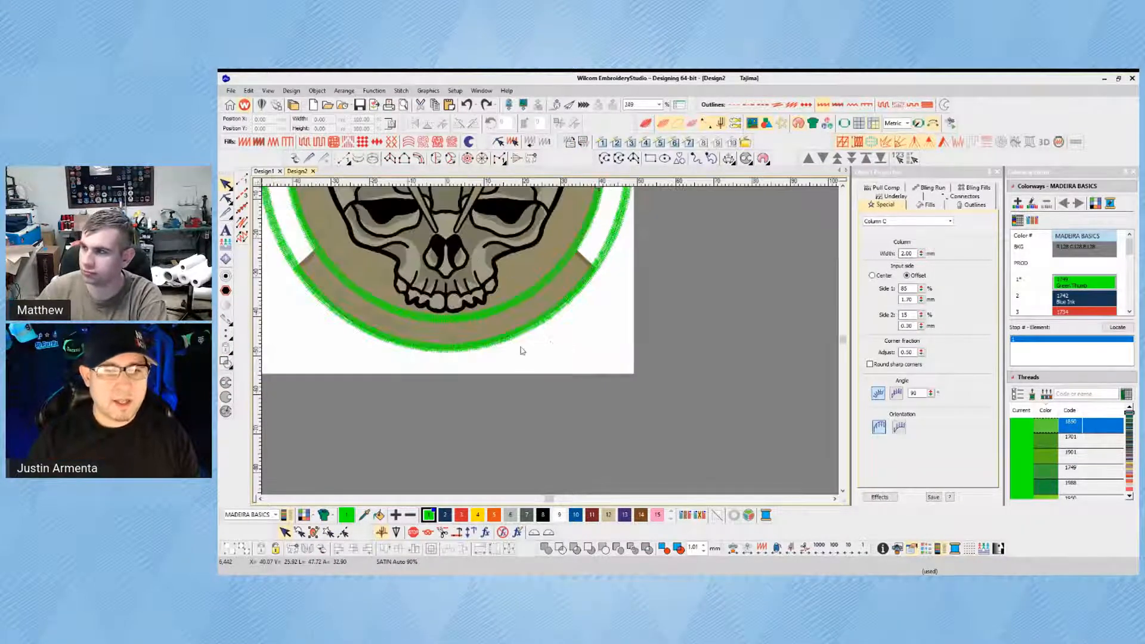
click(417, 355)
right_click(417, 356)
click(453, 309)
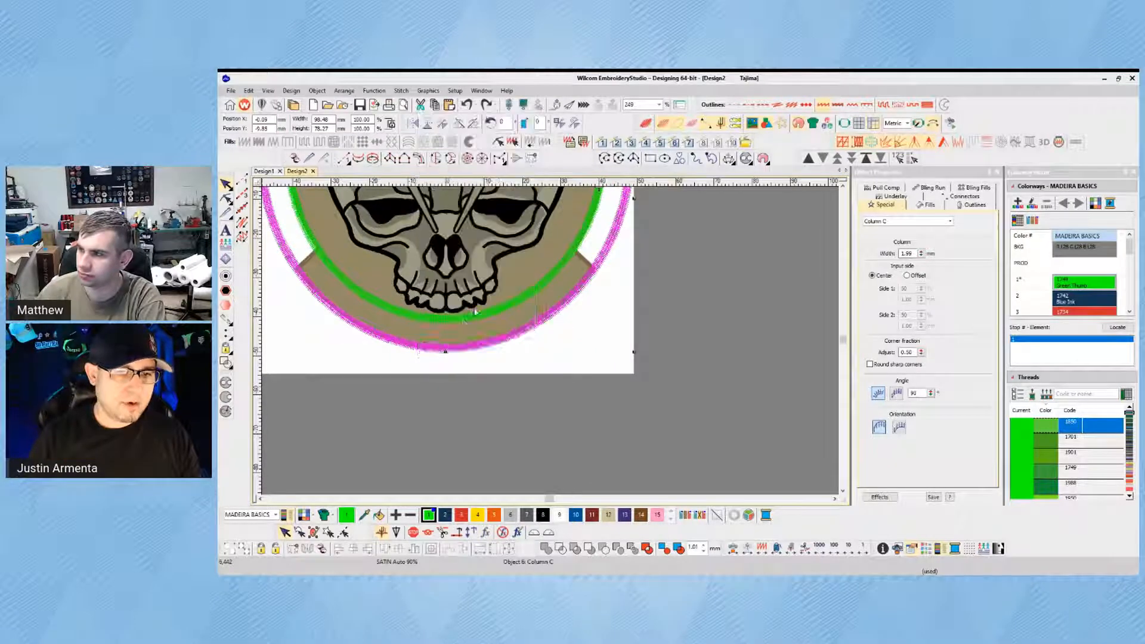
click(227, 204)
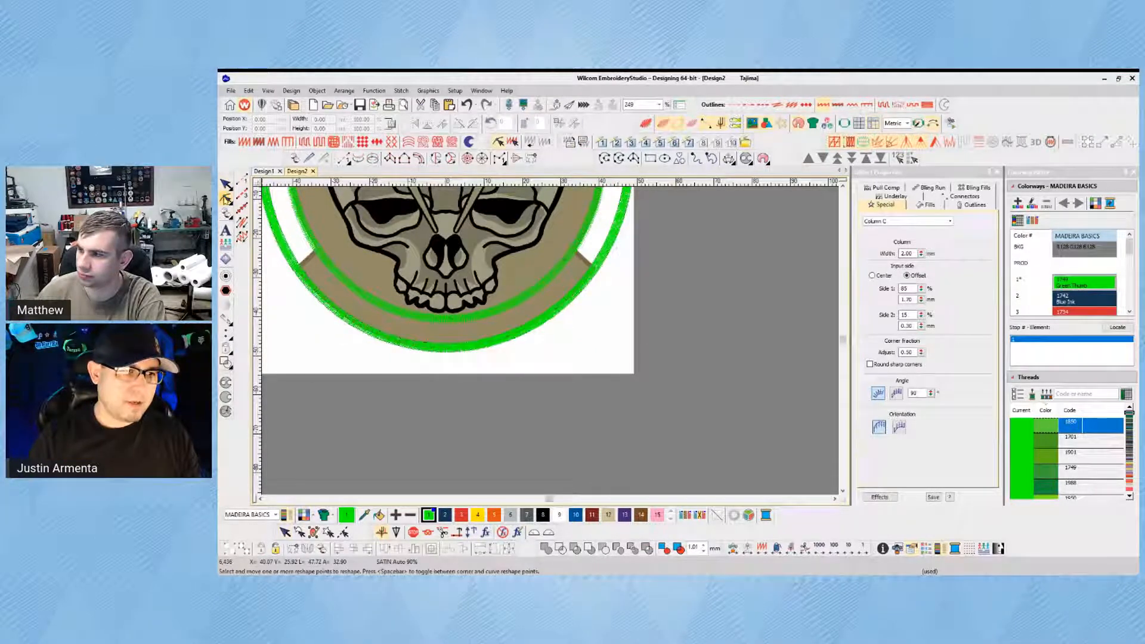
click(368, 333)
scroll(401, 349, up, 3)
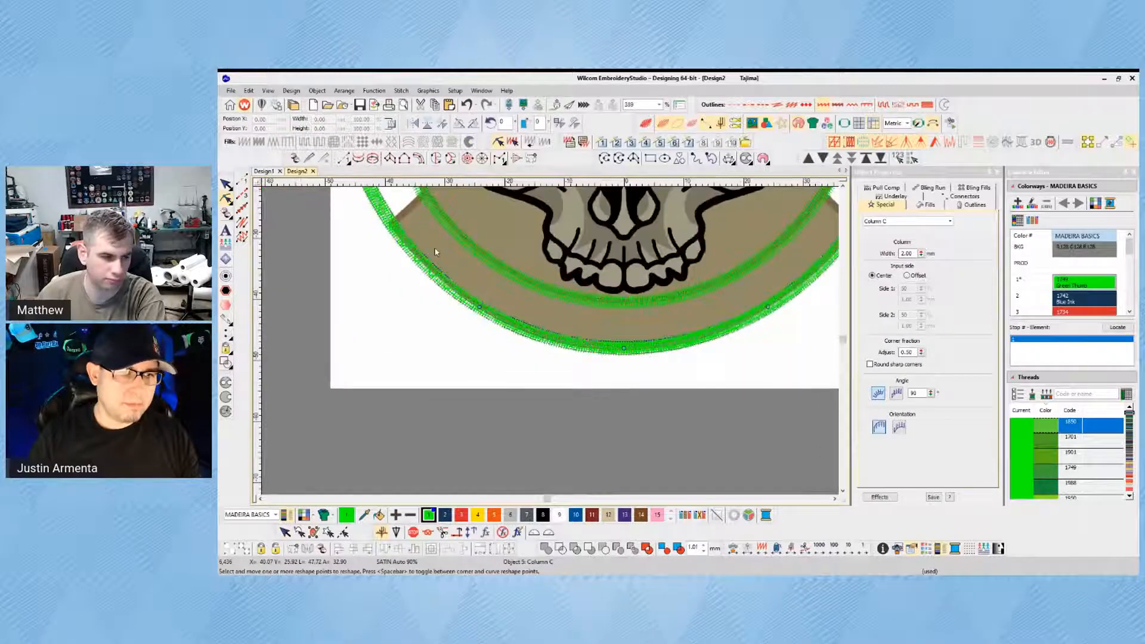
click(229, 185)
drag(538, 345, 542, 406)
key(Delete)
Convert the remaining outer ring from Column C to Column A and bring up its paired reshape points
click(556, 345)
right_click(555, 346)
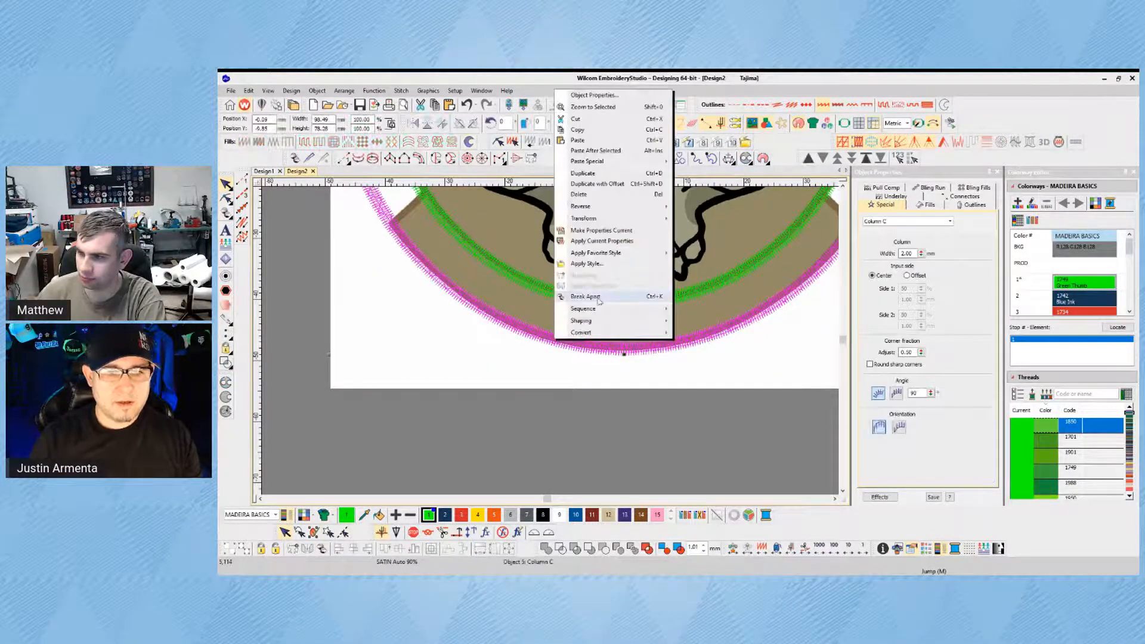
click(510, 351)
key(h)
click(524, 325)
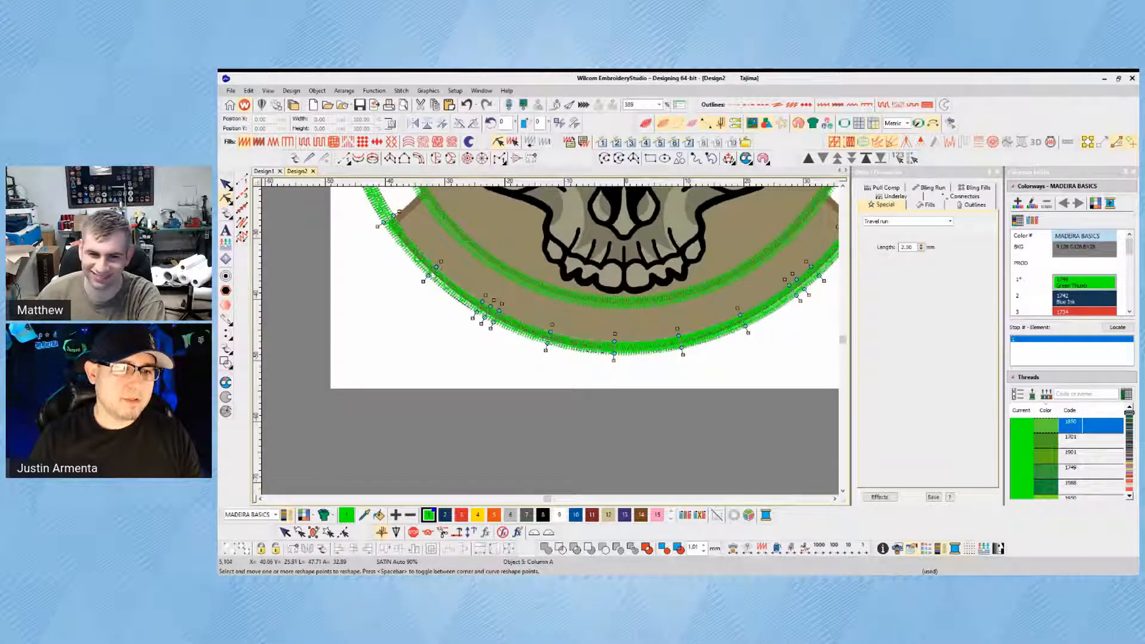
Move individual edge points on the ring's lower-left section to widen the satin column there
drag(428, 275, 442, 261)
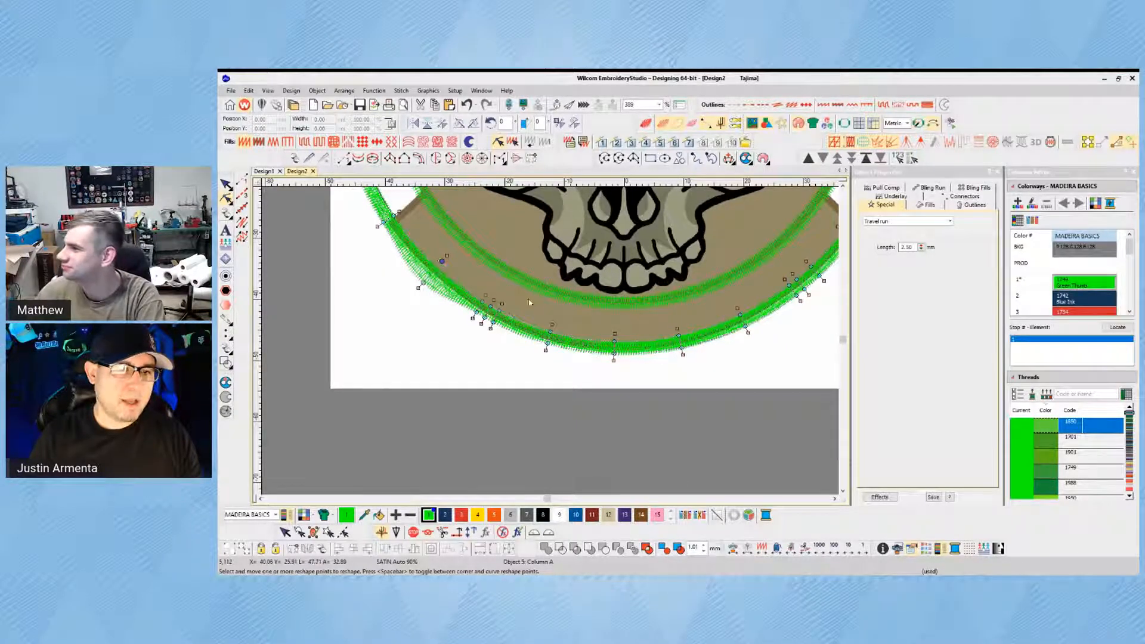
drag(499, 311, 491, 329)
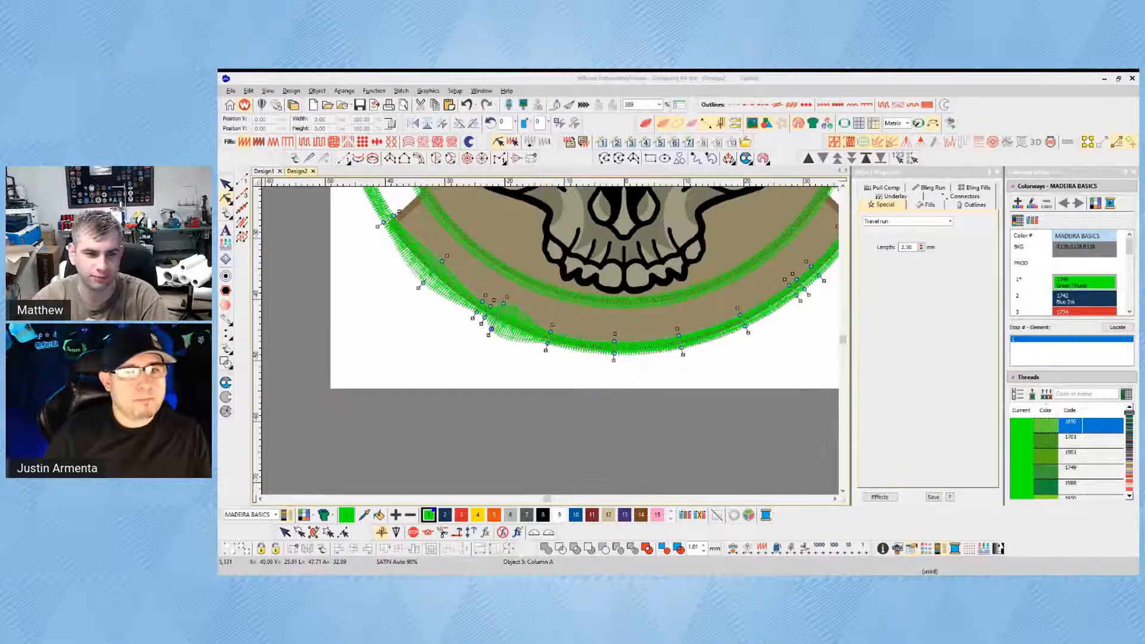
Undo the outer ring's point edits and its conversion to Column A, restoring it as a Column C object
click(1100, 289)
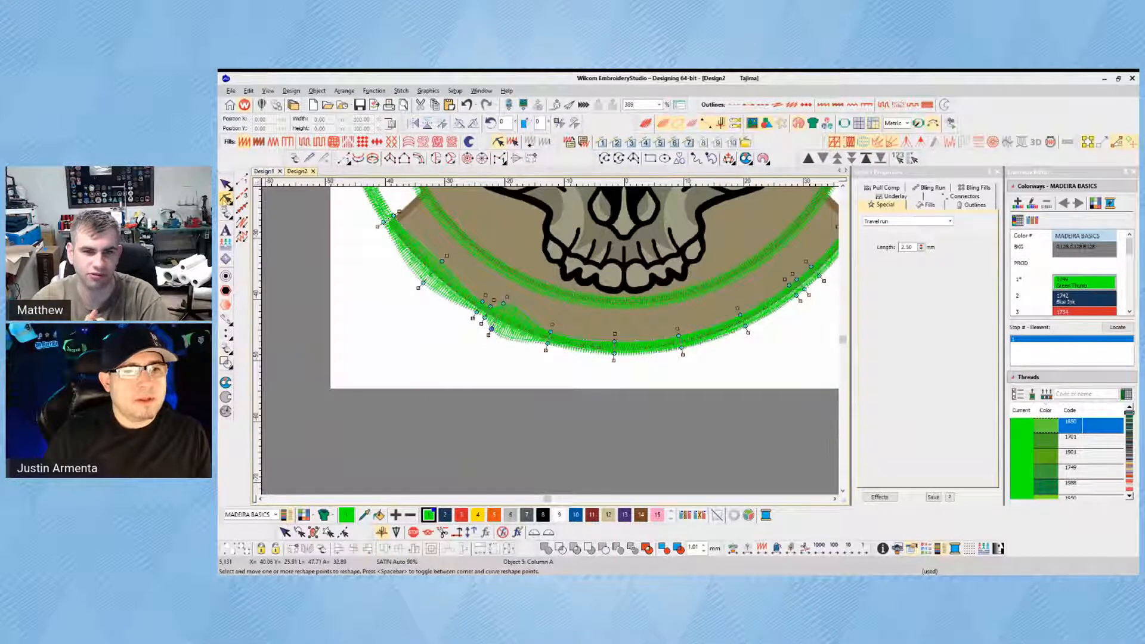
click(226, 184)
drag(513, 335, 496, 373)
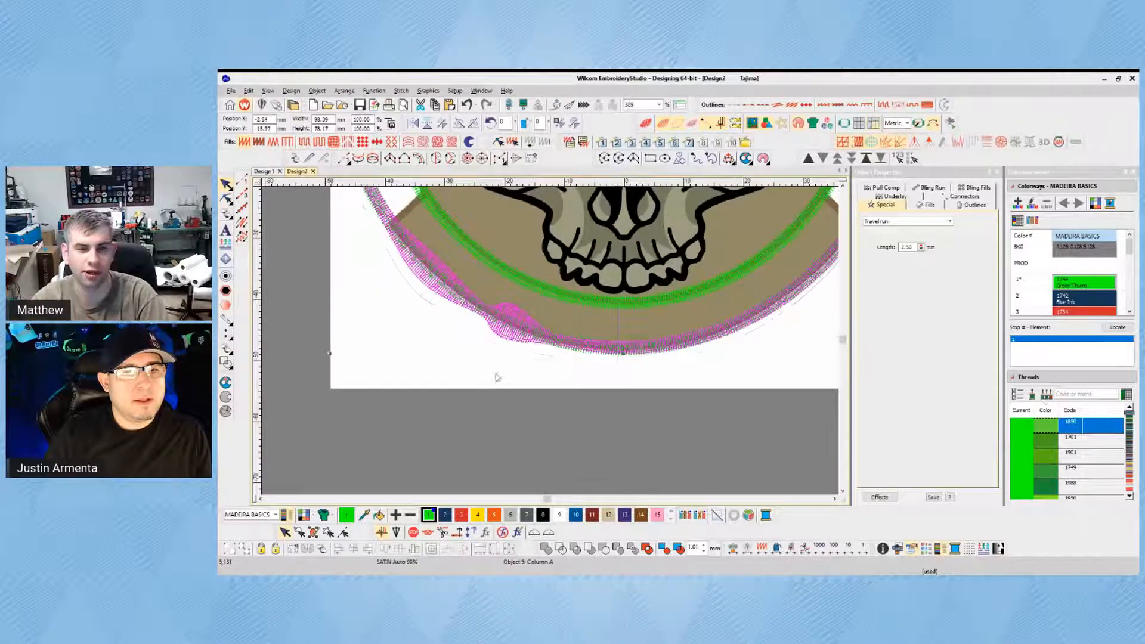
key(ctrl+z)
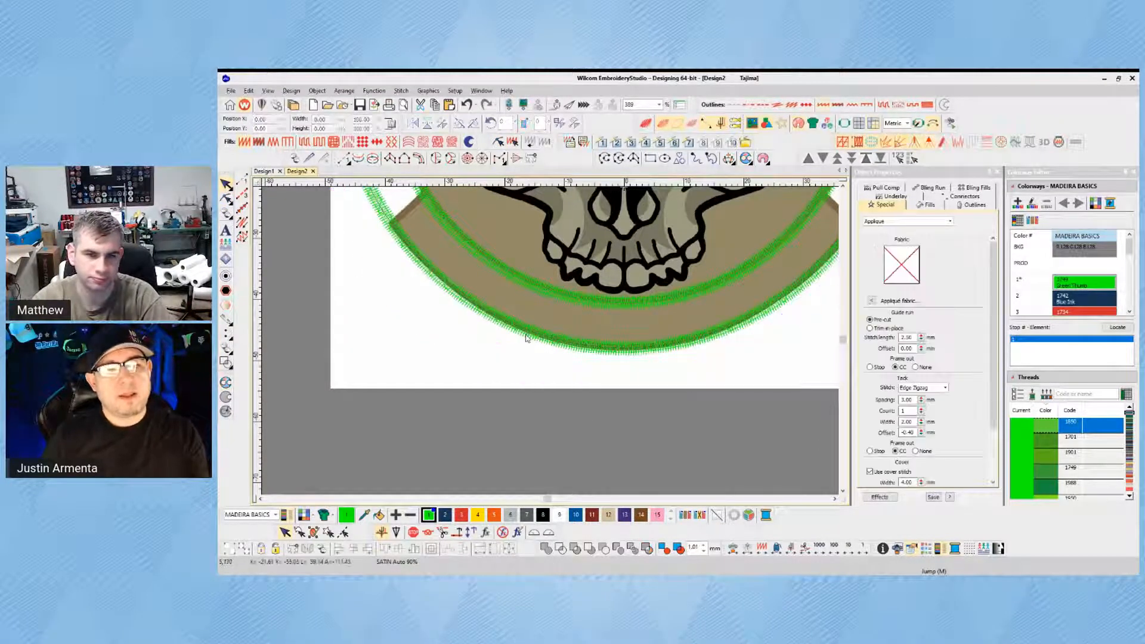
click(584, 341)
key(ctrl+z)
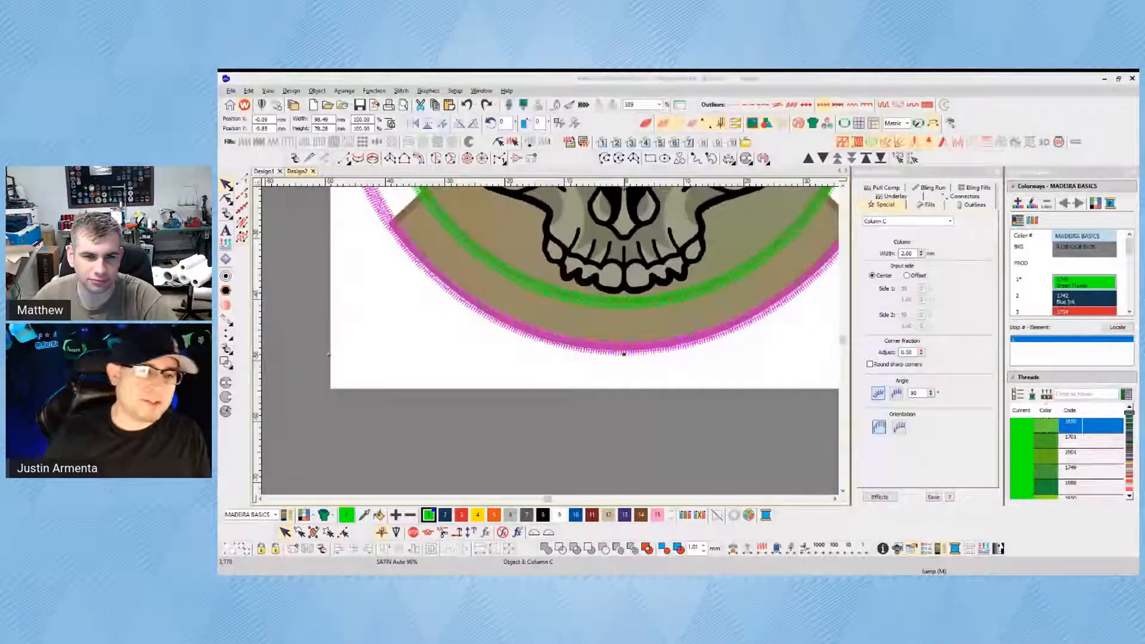
Nudge the selected outer ring straight downward in small increments relative to the skull artwork
click(579, 326)
scroll(582, 326, down, 2)
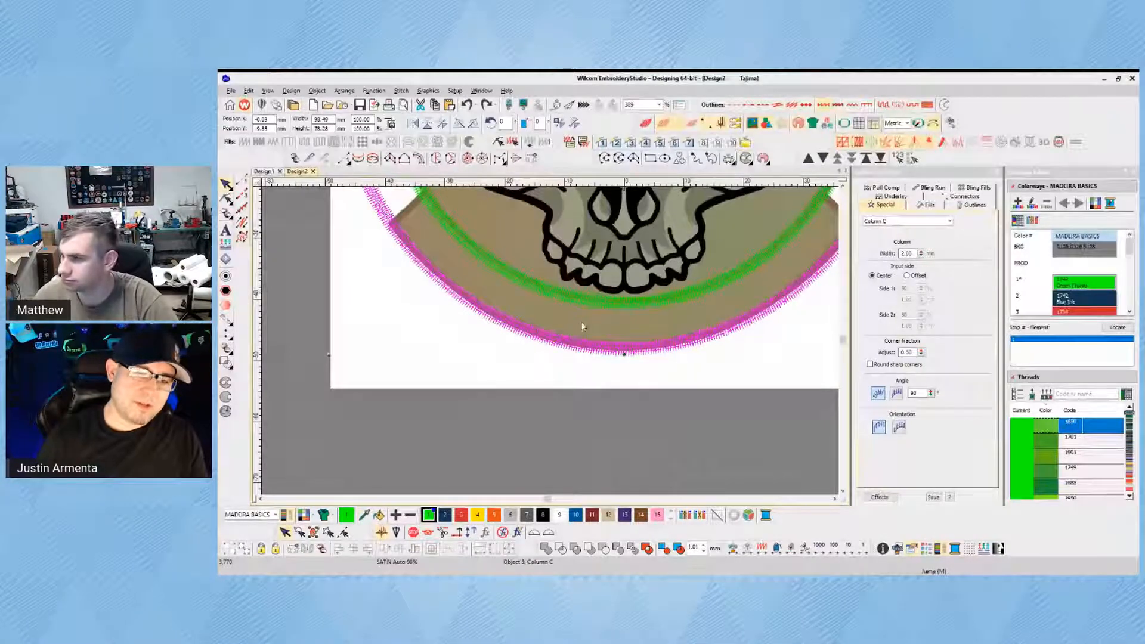
scroll(549, 354, up, 2)
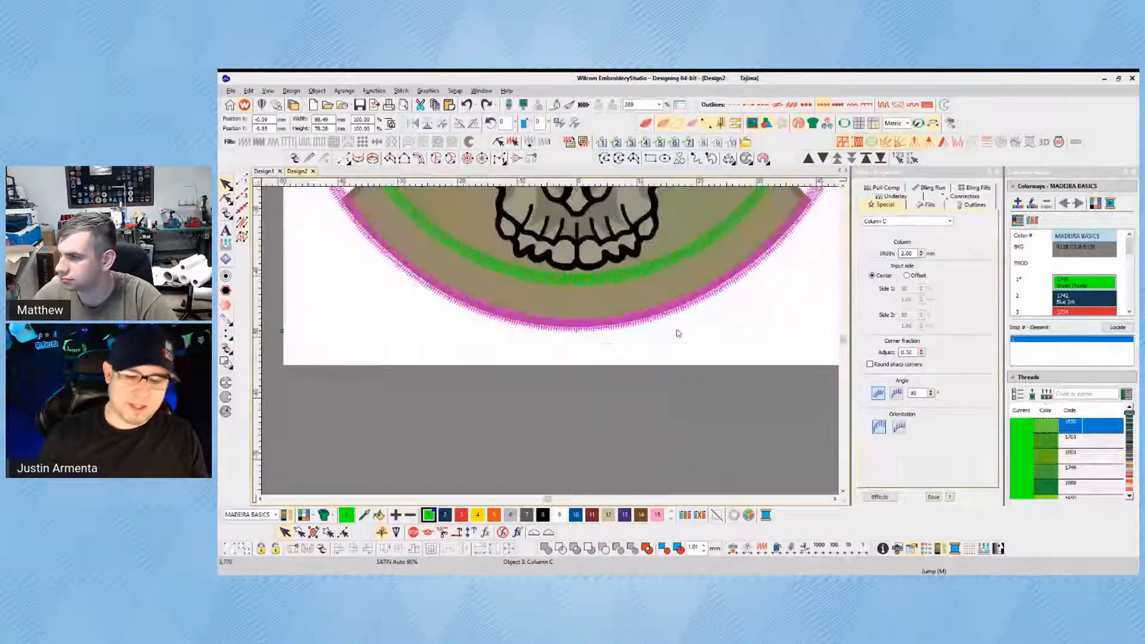
click(605, 329)
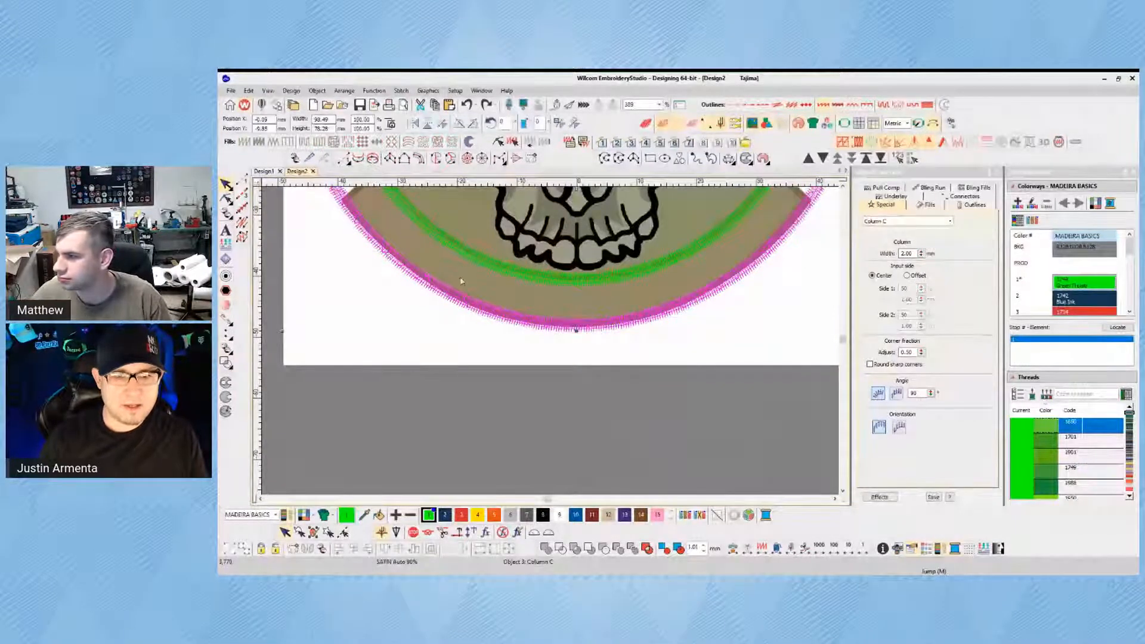
key(Down)
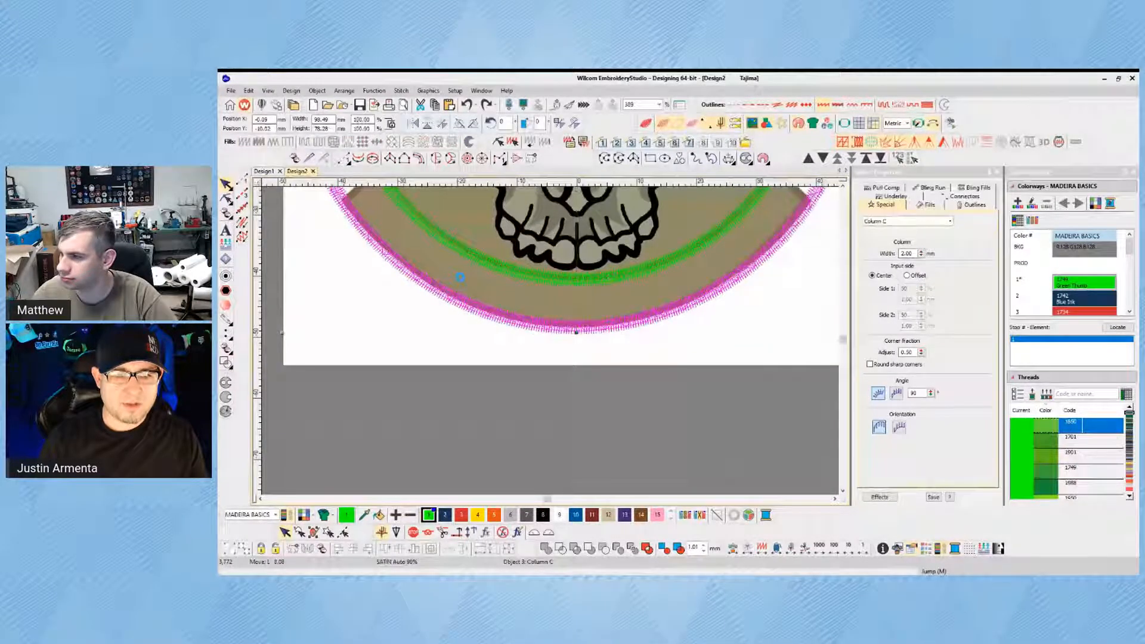
key(Down)
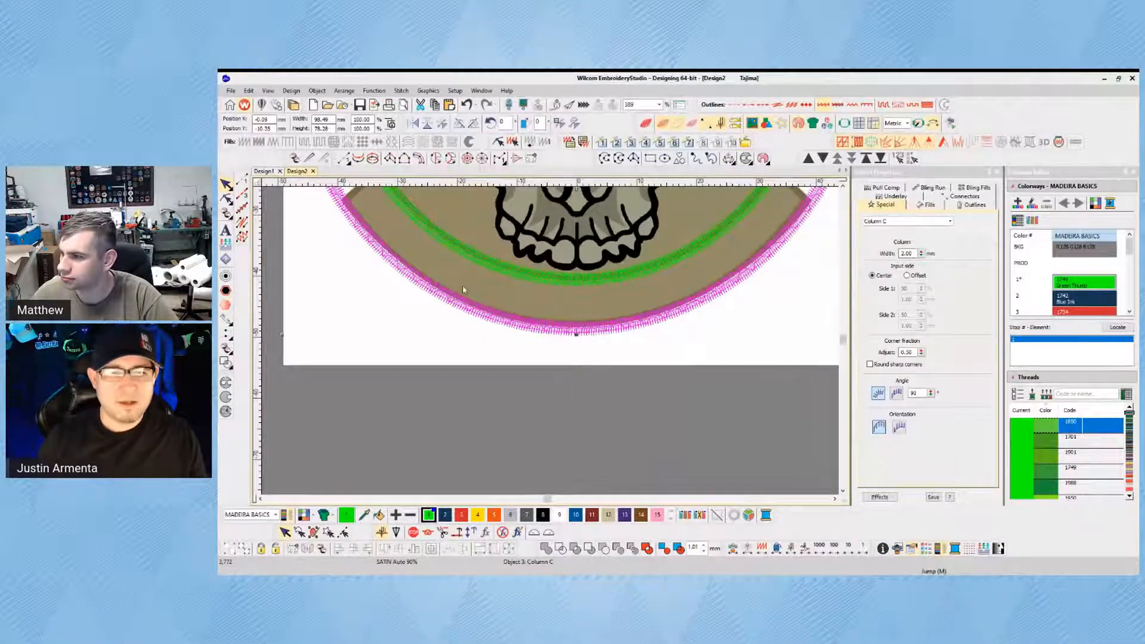
scroll(560, 344, down, 3)
key(Down)
key(Down)
key(Down)
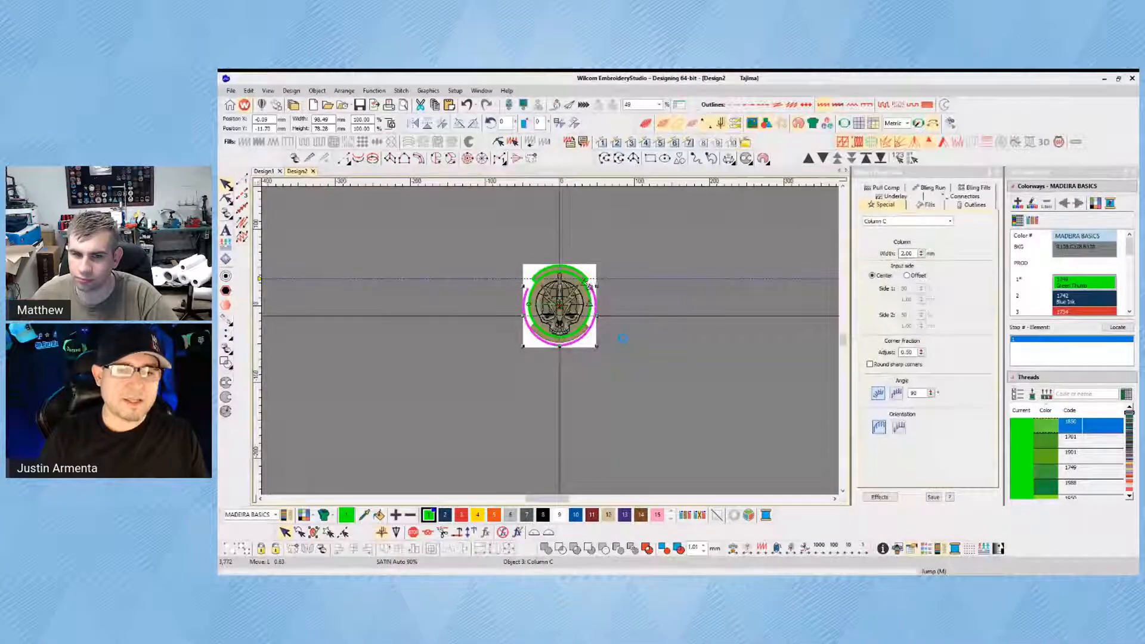
key(Down)
key(Down)
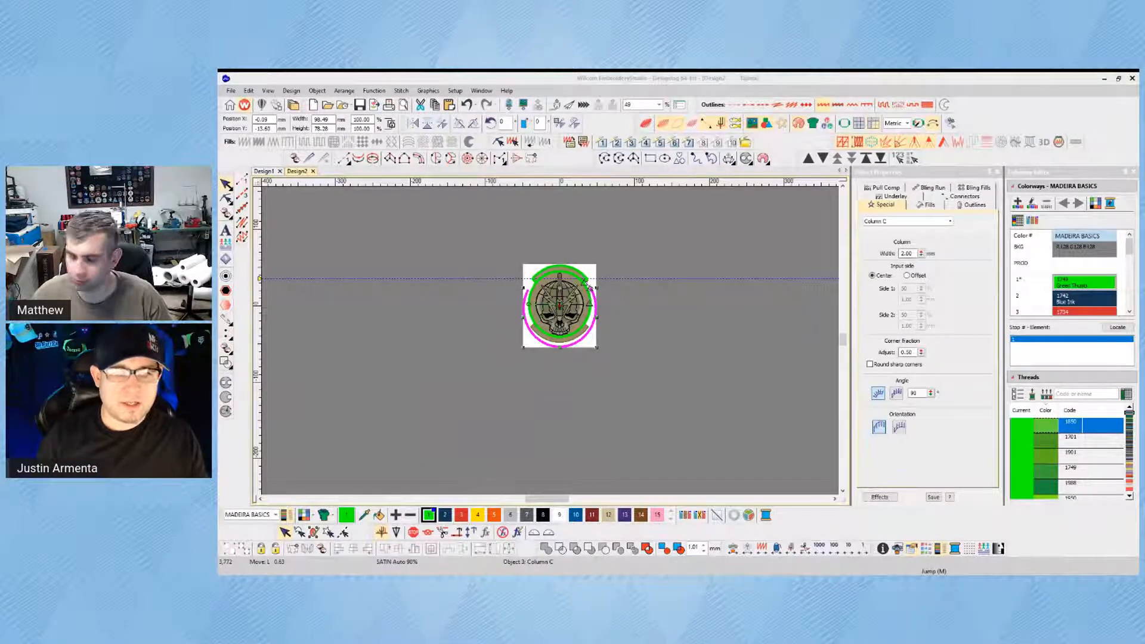
Try moving the outer ring freehand by its lower edge and undo the move
key(b)
drag(502, 304, 611, 362)
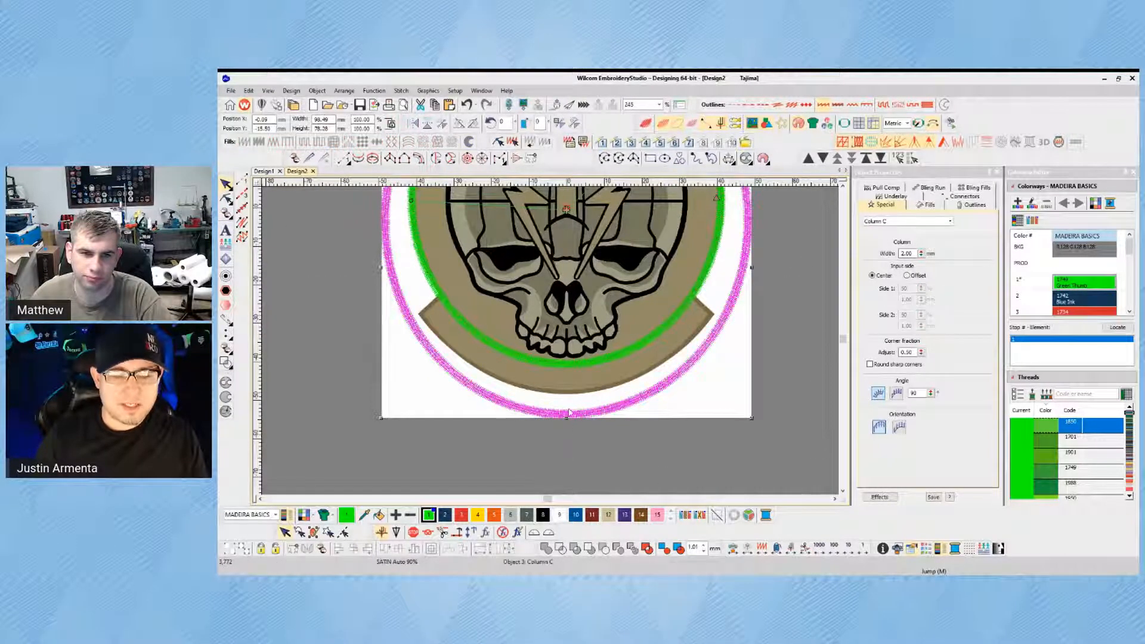
mouse_move(590, 416)
mouse_down()
mouse_move(514, 434)
mouse_move(631, 455)
mouse_move(598, 447)
mouse_move(583, 418)
mouse_move(594, 414)
mouse_up()
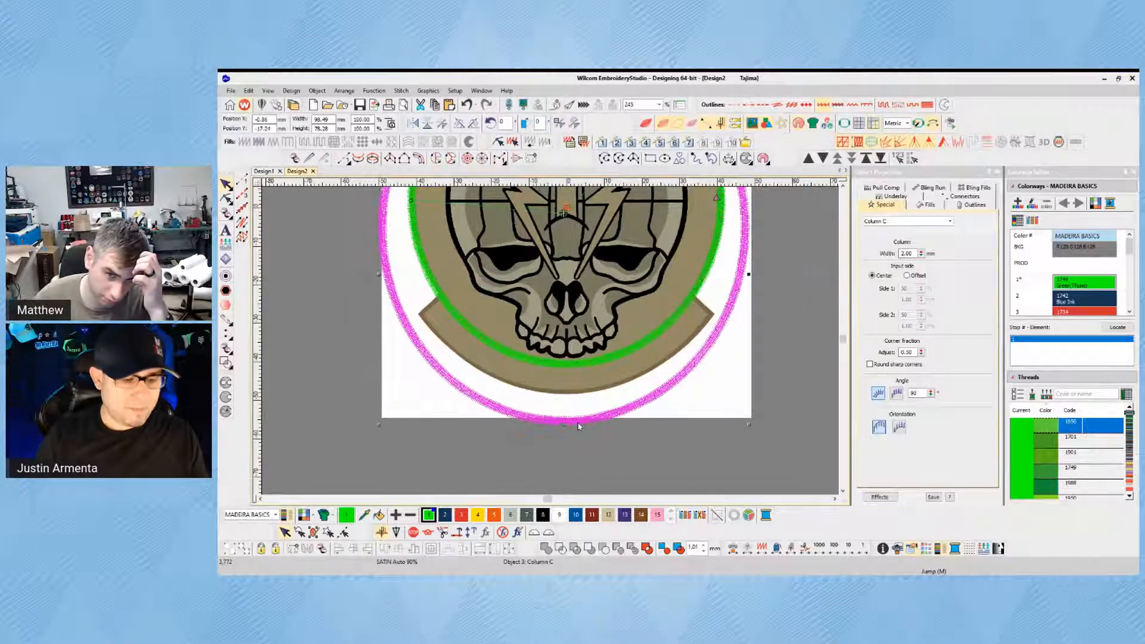
click(587, 432)
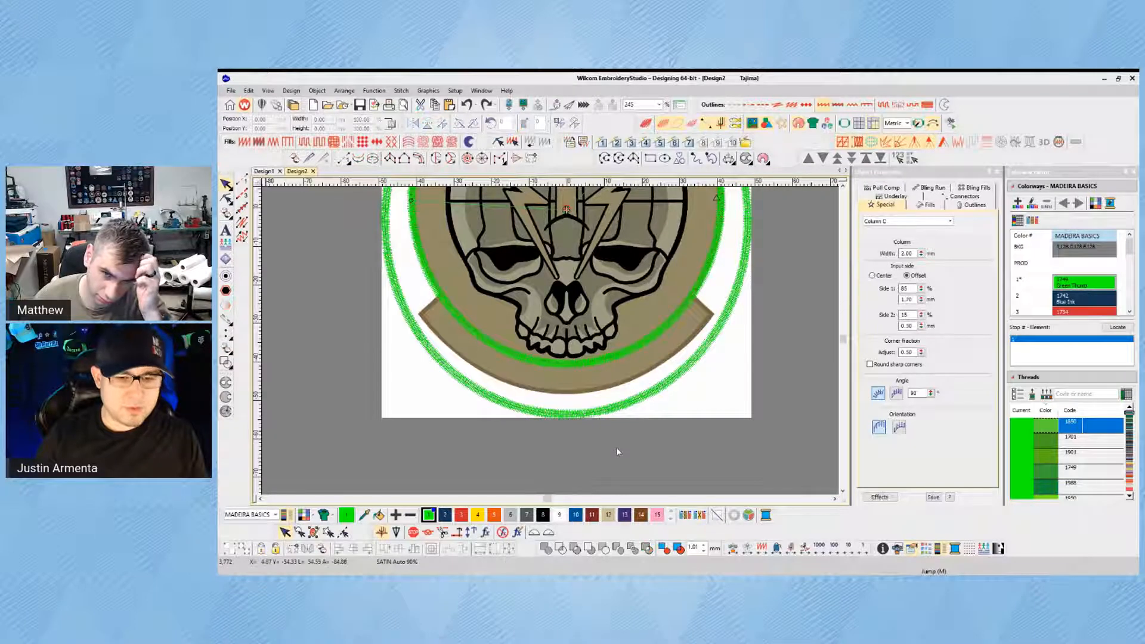
drag(575, 415, 593, 448)
key(ctrl+z)
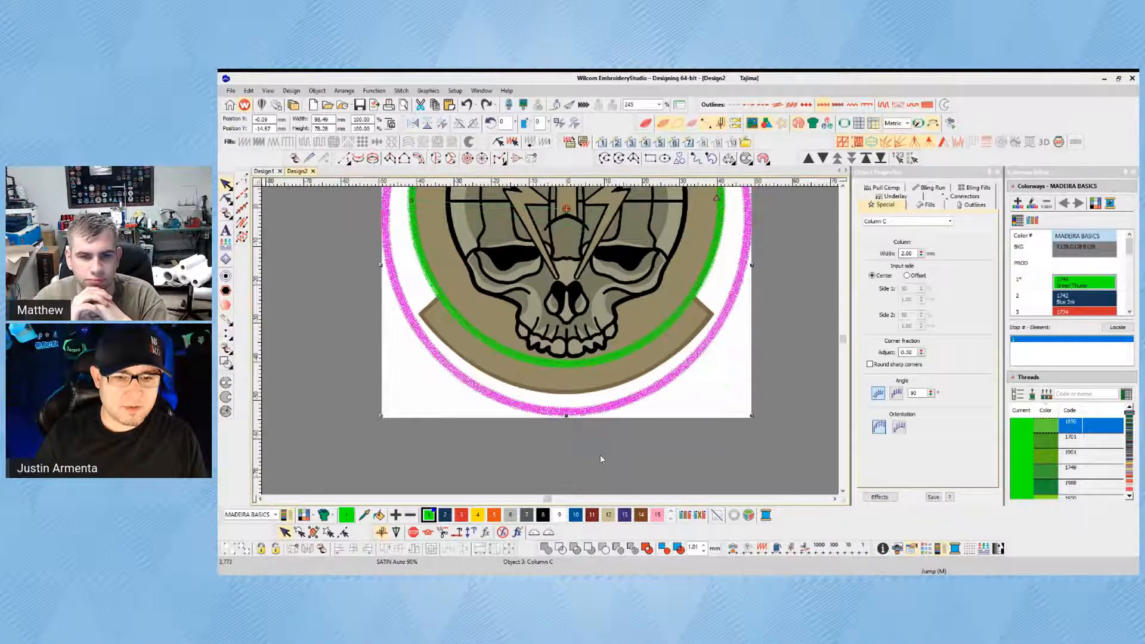
Move the outer ring straight down so its lower edge lies well below the artwork, and clear the selection
click(591, 439)
drag(587, 416, 593, 475)
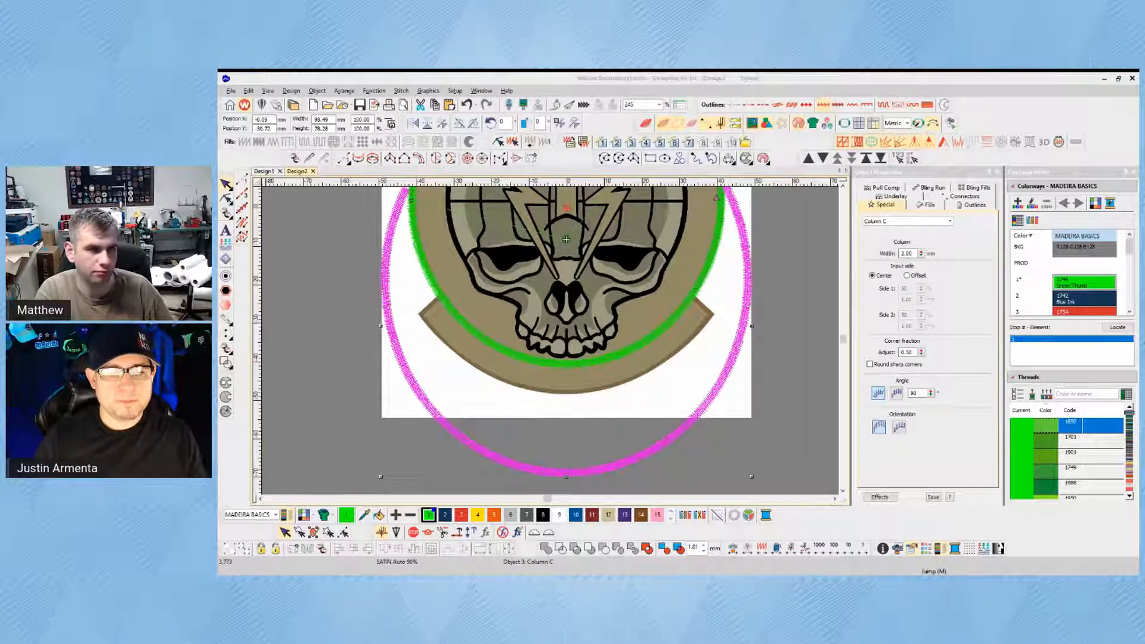
click(779, 476)
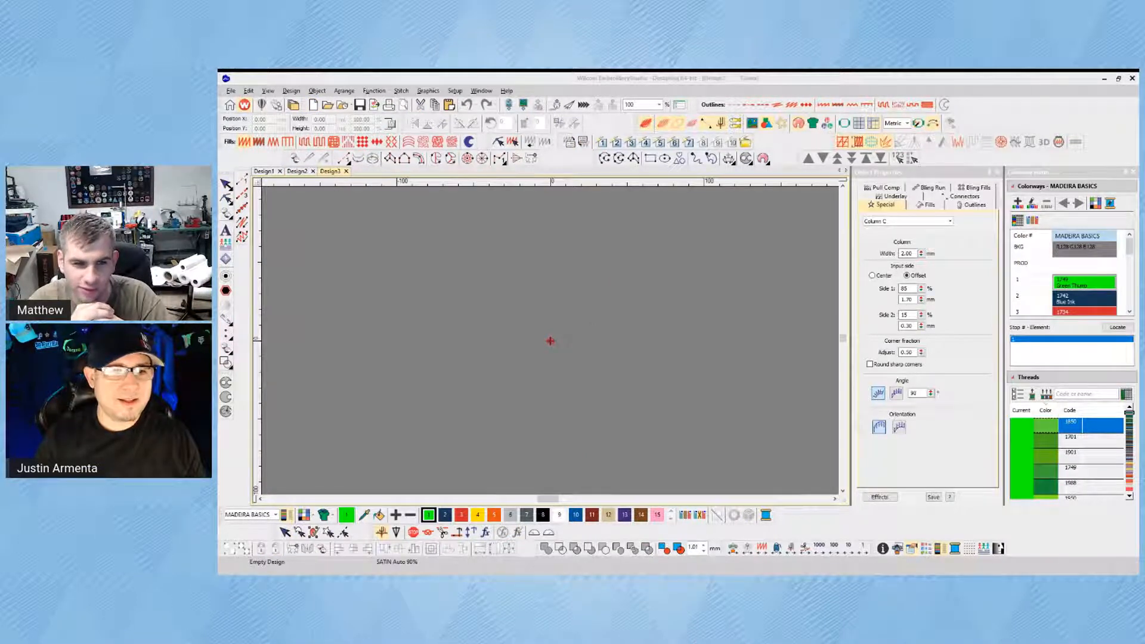
Create two more blank designs, Design4 and Design5, and close both to return to Design3
click(577, 316)
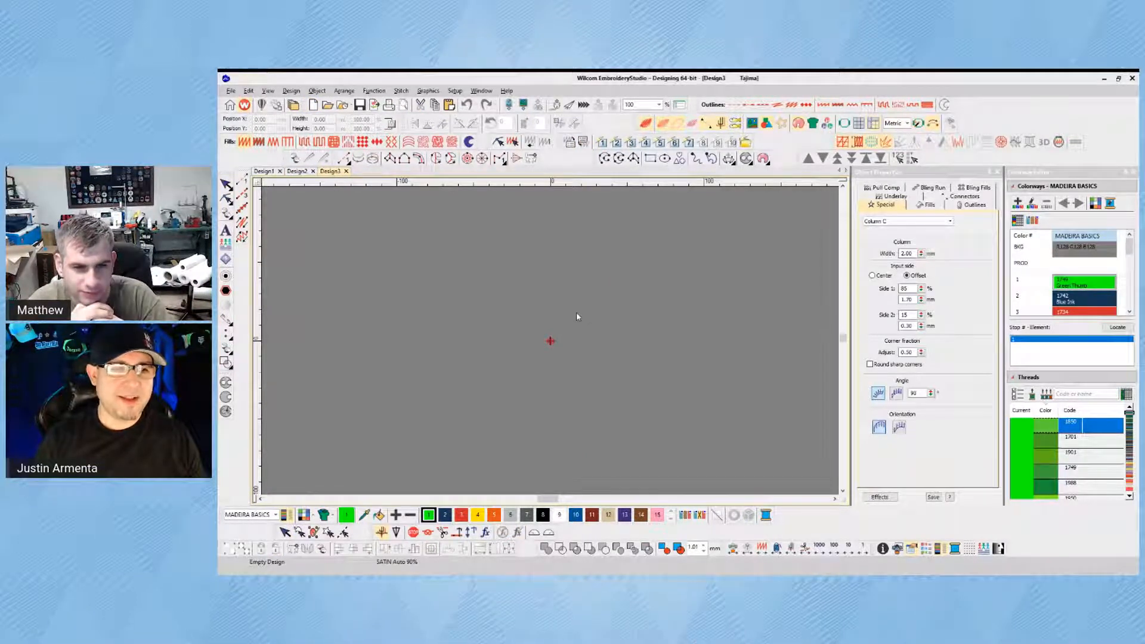
click(312, 105)
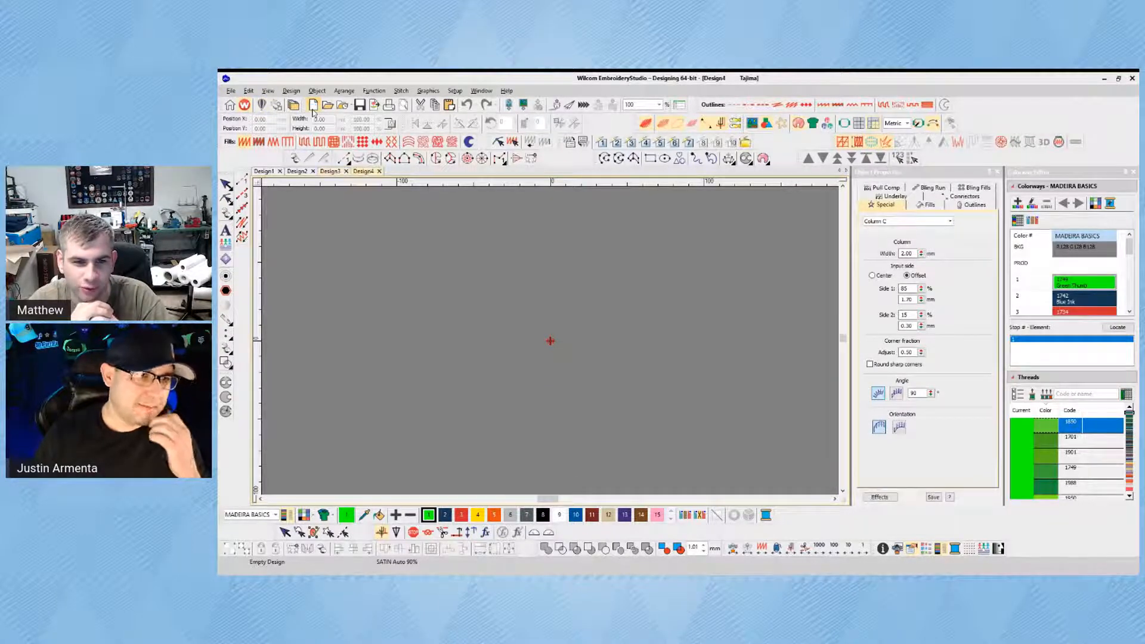
click(312, 105)
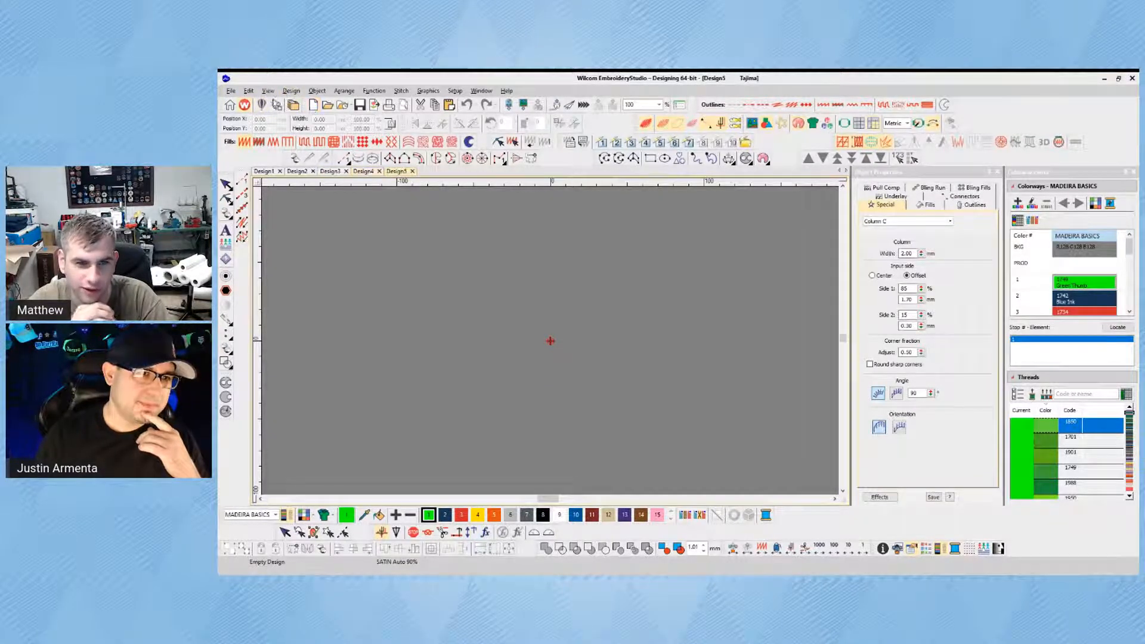
click(411, 171)
click(379, 171)
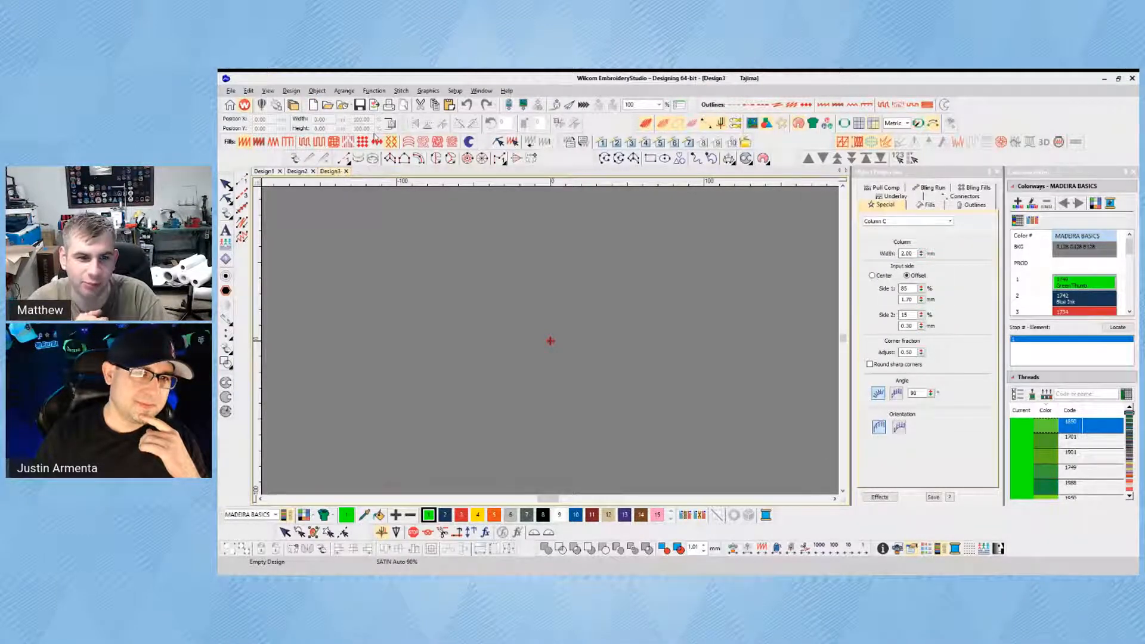
Show the grid and hide the rulers and guides in Design3
click(291, 91)
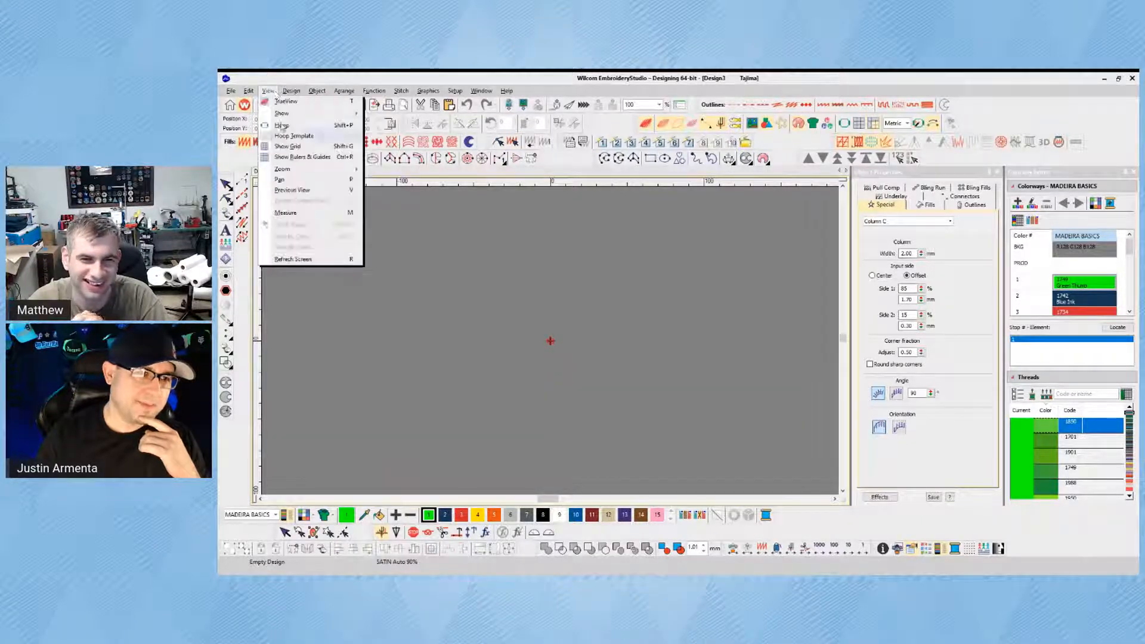
click(298, 148)
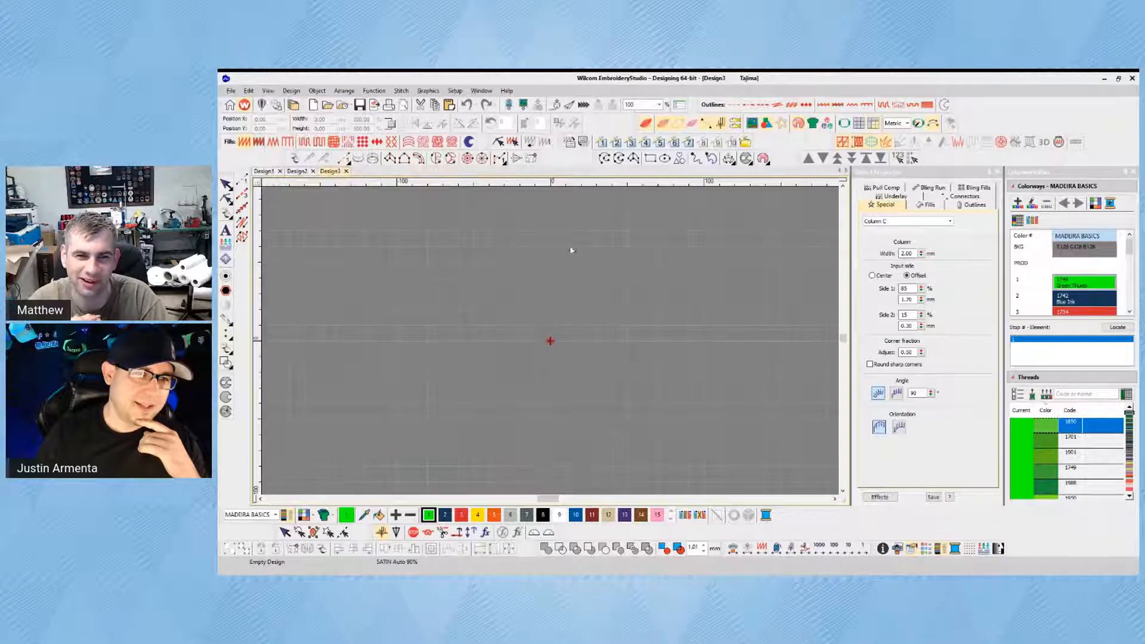
click(268, 91)
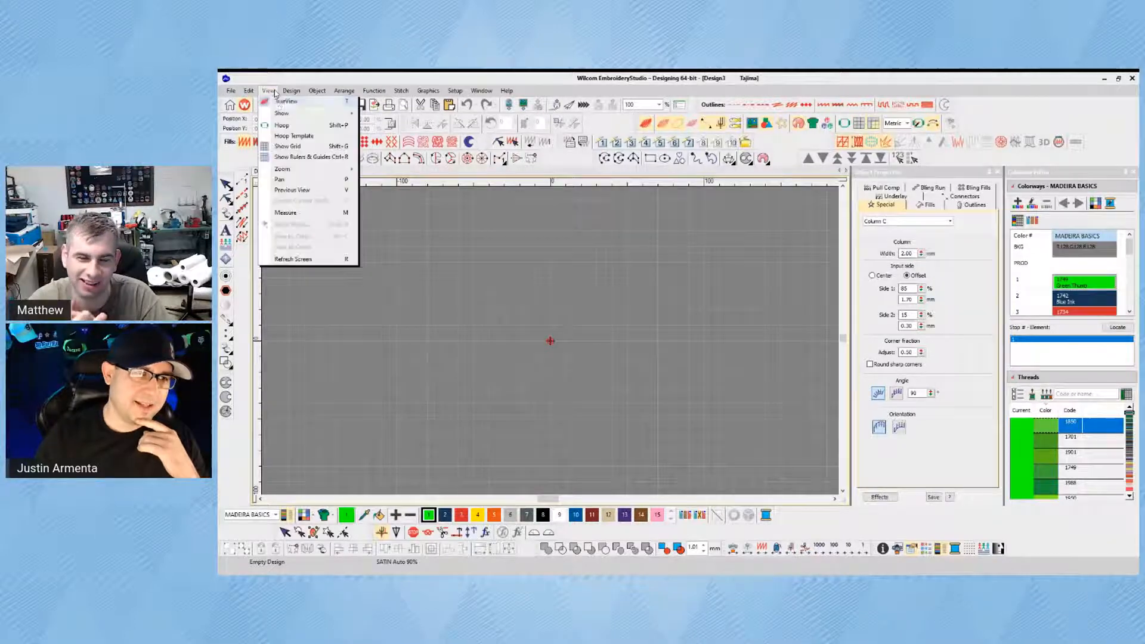
click(304, 157)
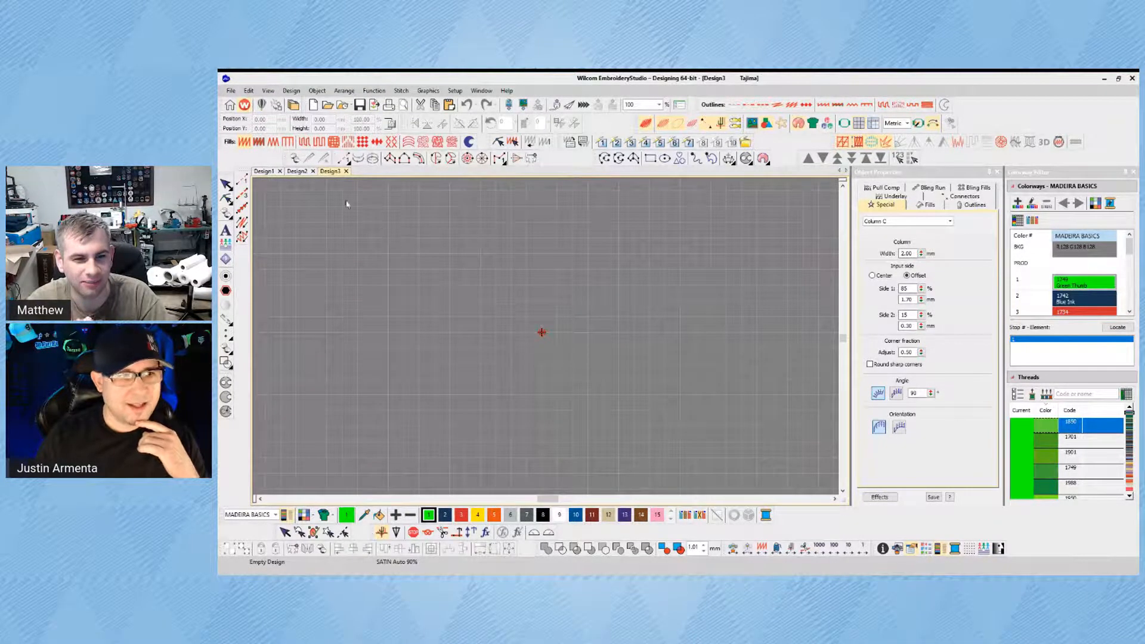
Set the horizontal and vertical grid spacing to 1" in the grid options and apply it
click(268, 91)
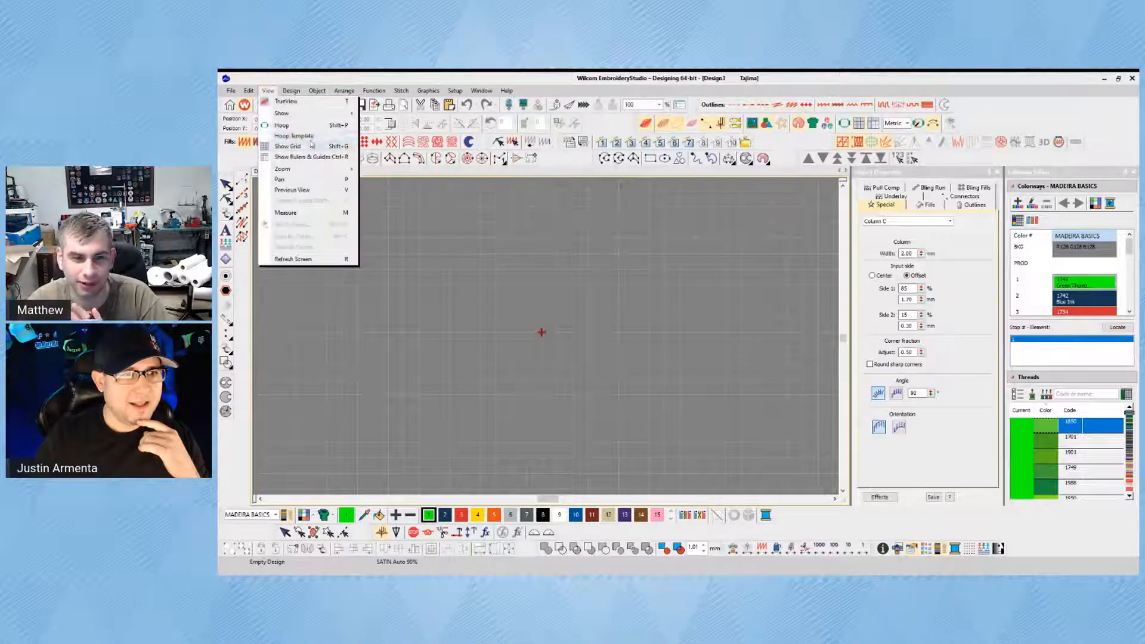
click(506, 91)
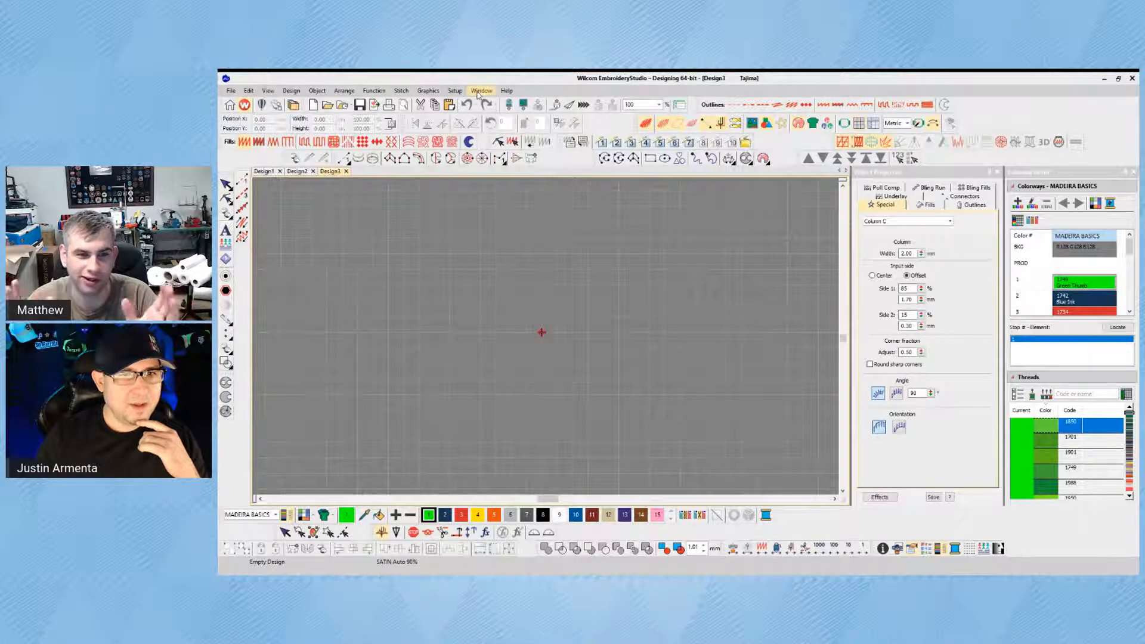
click(456, 93)
click(468, 101)
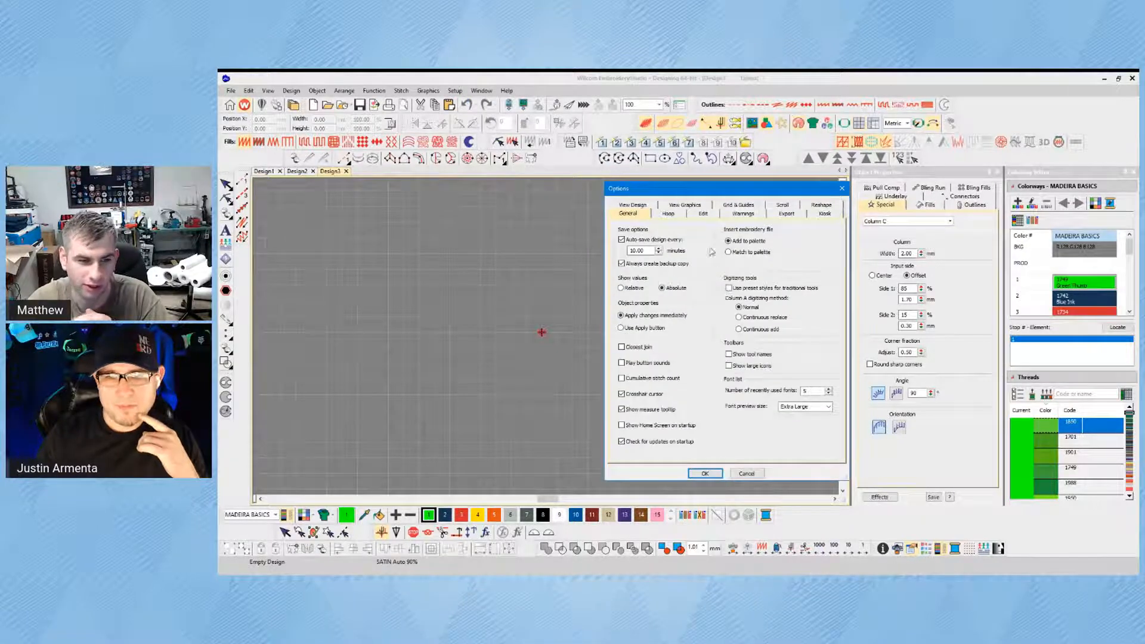
click(743, 206)
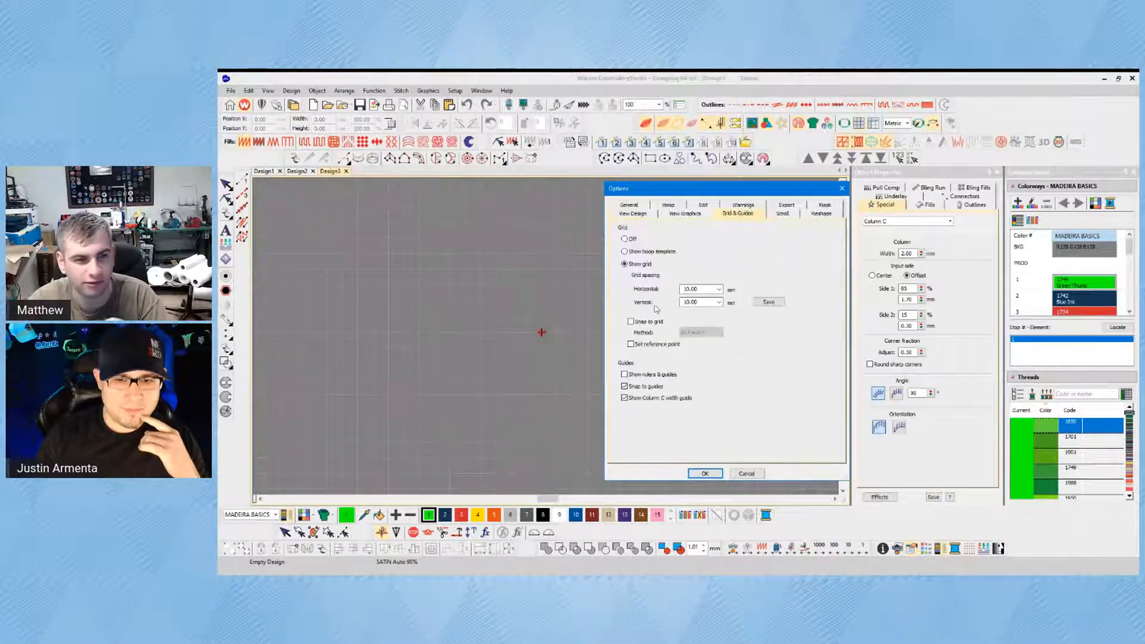
drag(713, 290, 665, 302)
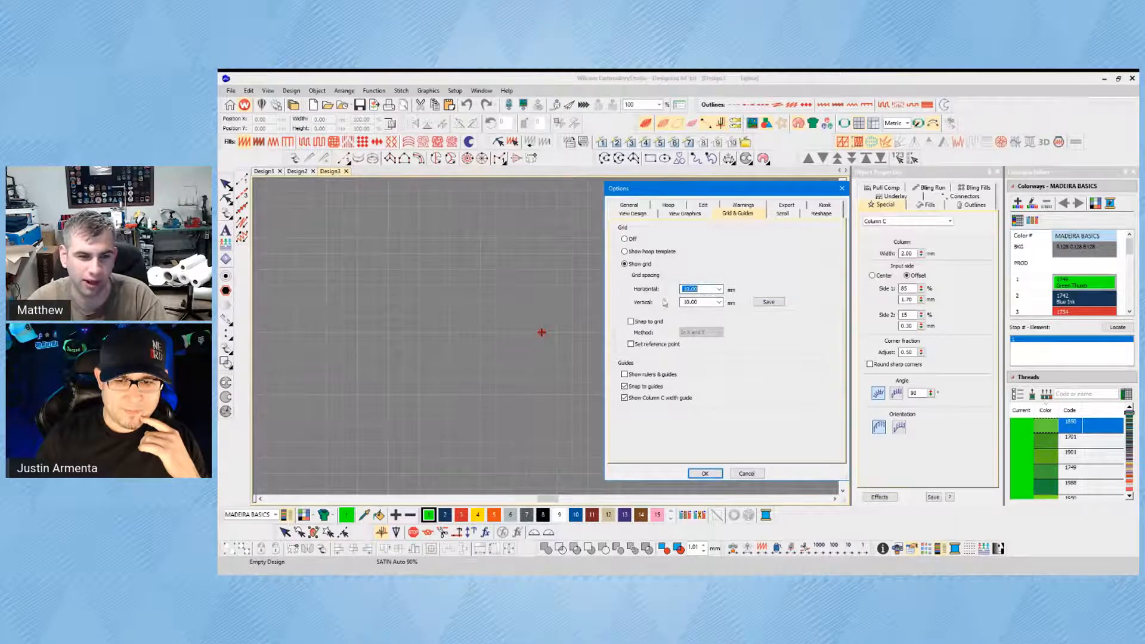
text(1)
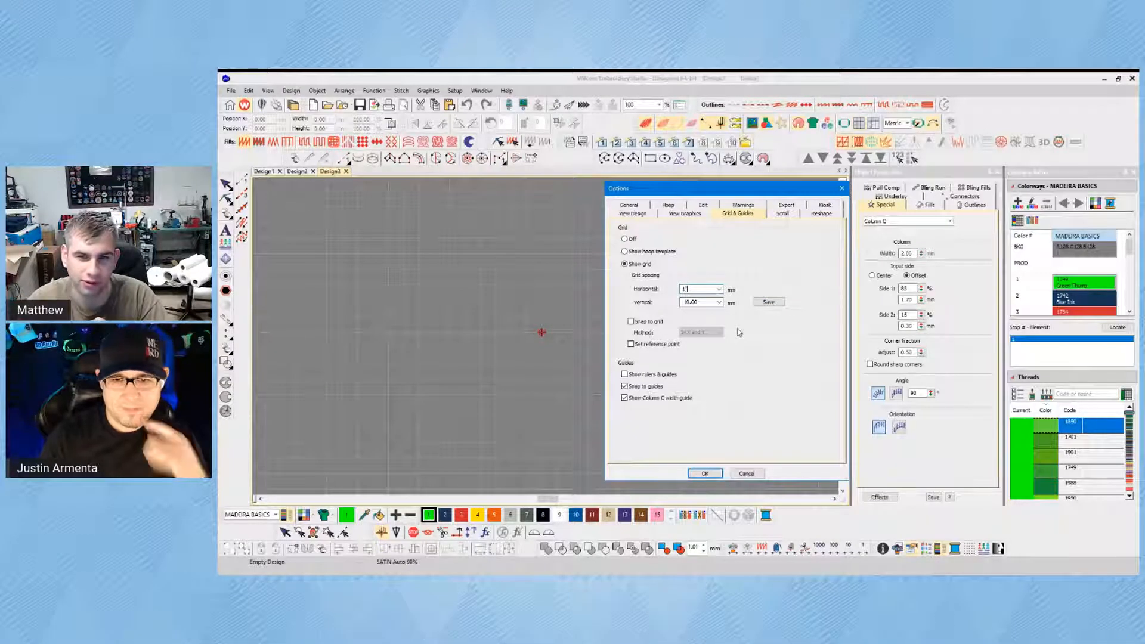
key(Tab)
text(1")
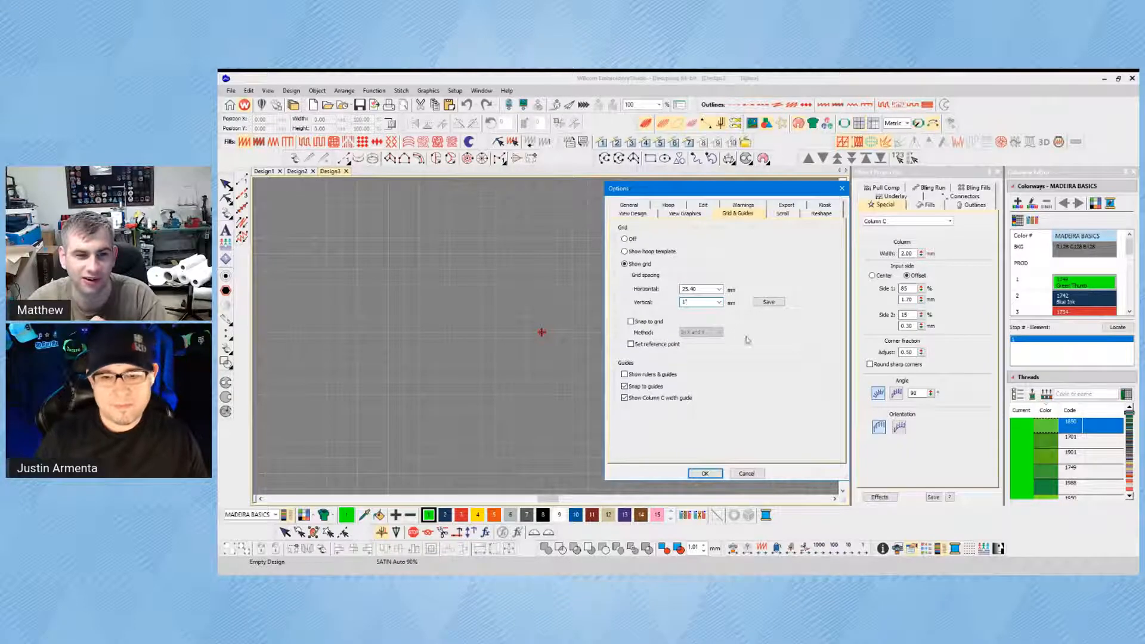
click(708, 471)
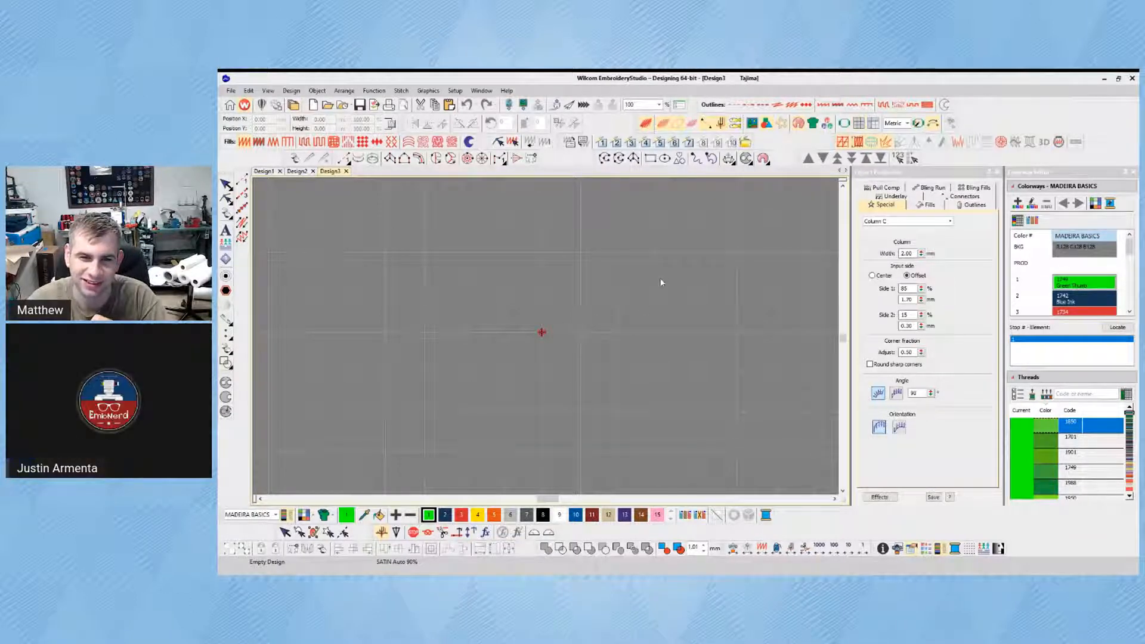
Draw a filled square about 25 mm wide over one grid cell above and left of the origin, and give it a Tatami fill
click(649, 158)
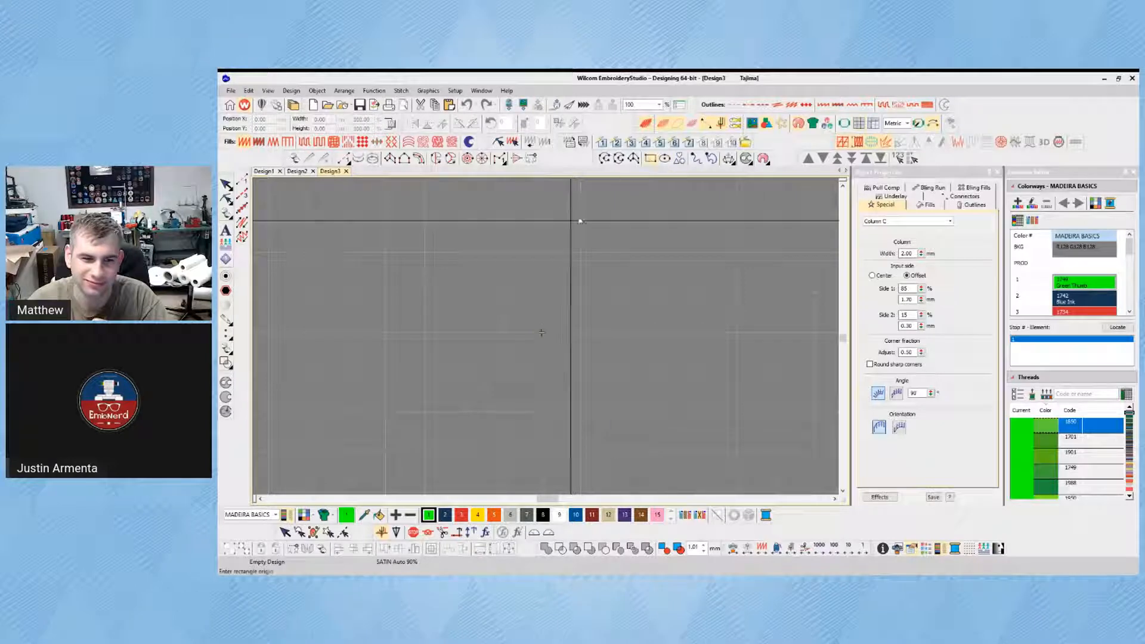
click(464, 213)
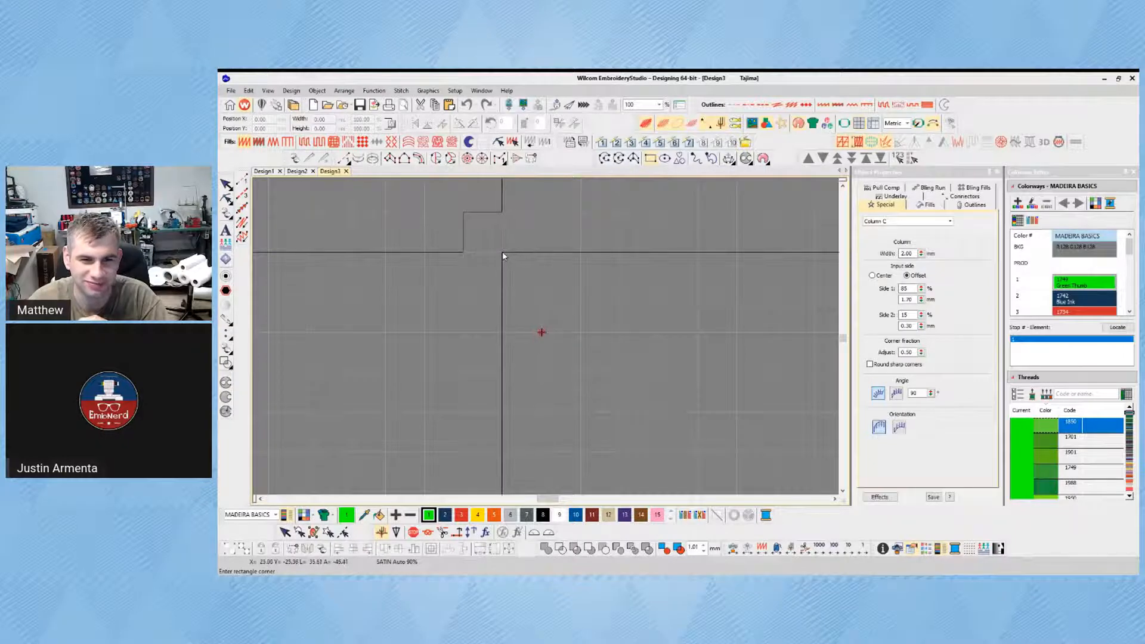
click(504, 255)
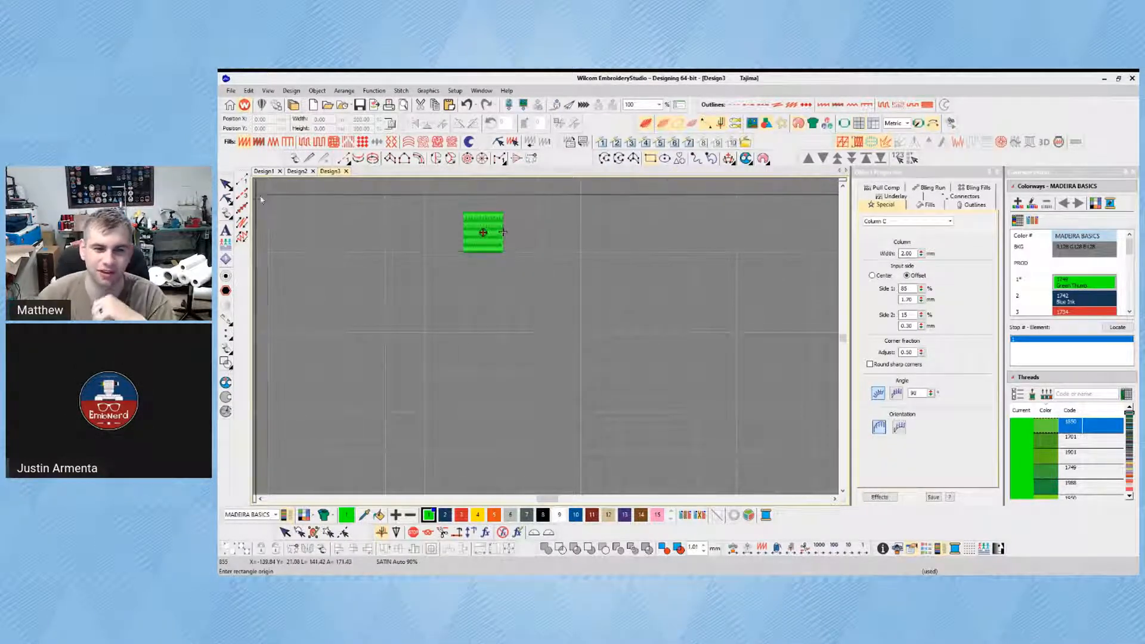
key(Escape)
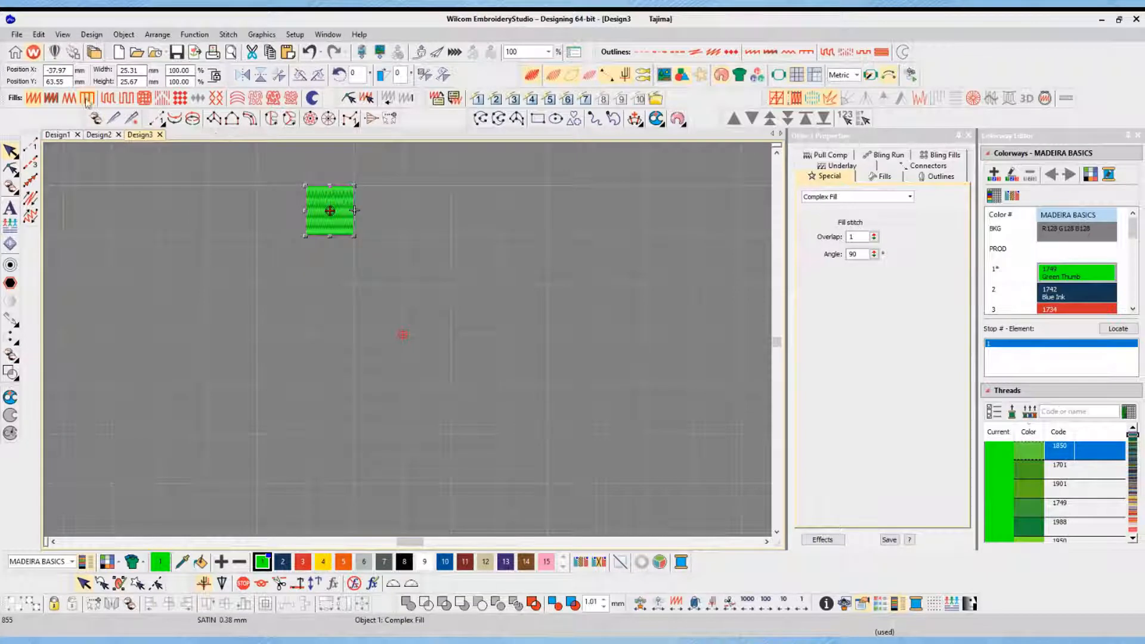
click(108, 99)
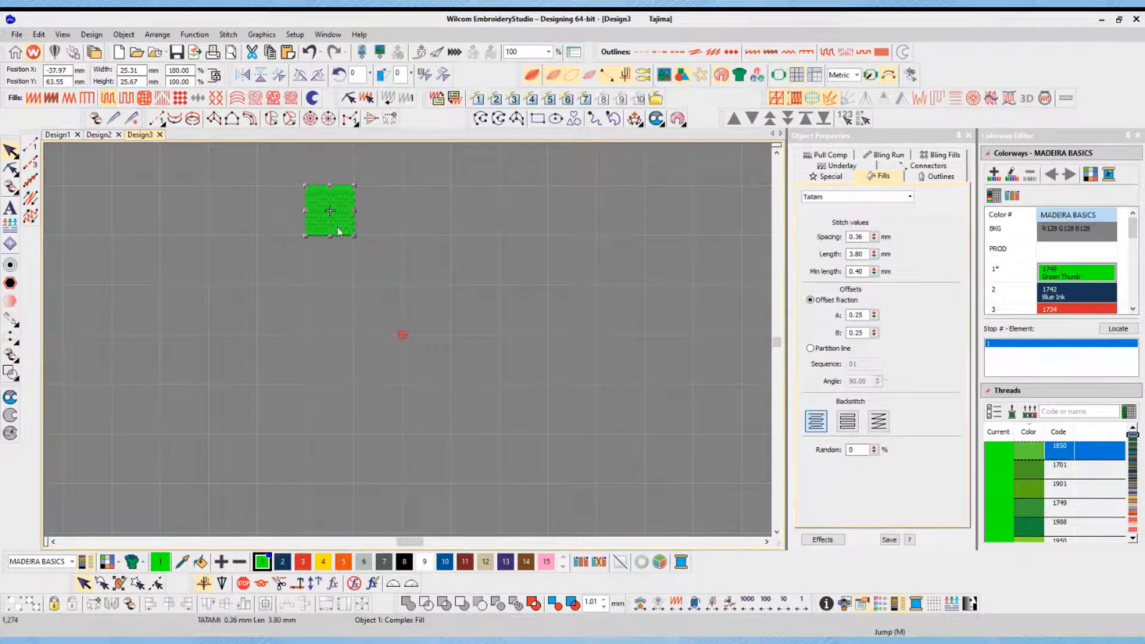
Duplicate the green square one grid cell to the right and recolor the copy Electric Red
drag(344, 232, 391, 230)
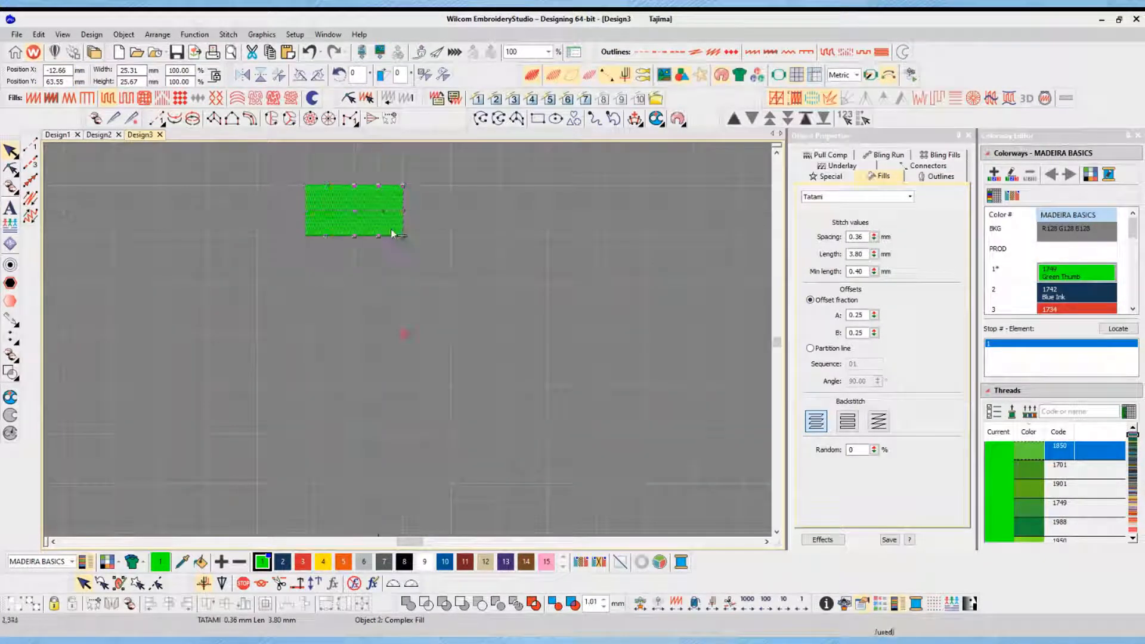
click(302, 561)
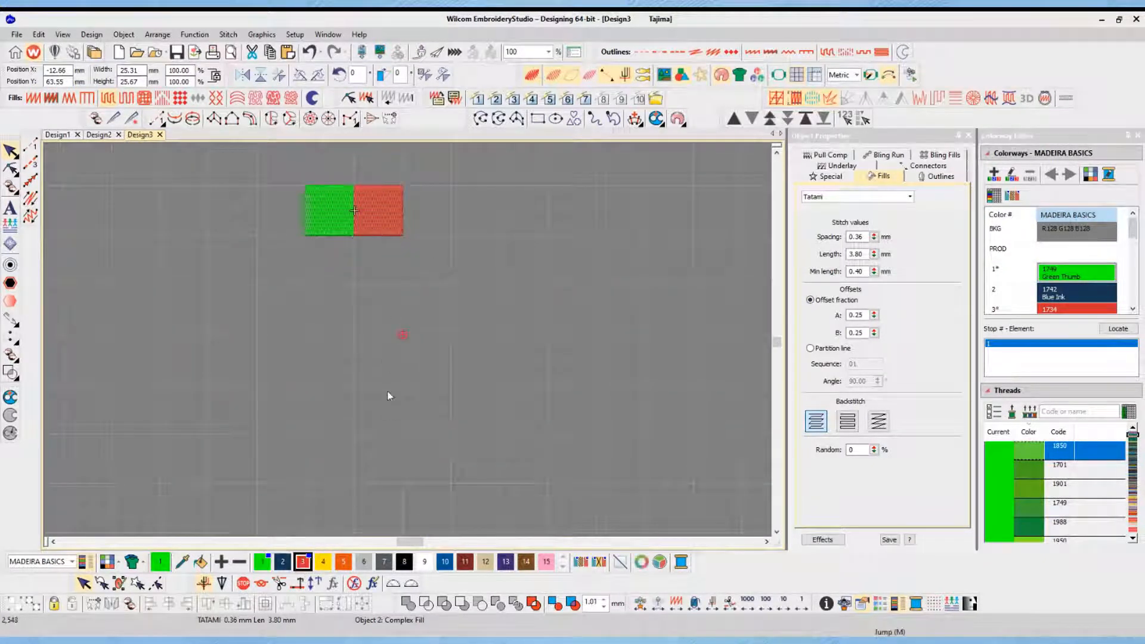
Duplicate the green and red pair directly beside itself, and duplicate all four squares again to make a row of eight
drag(277, 306, 461, 156)
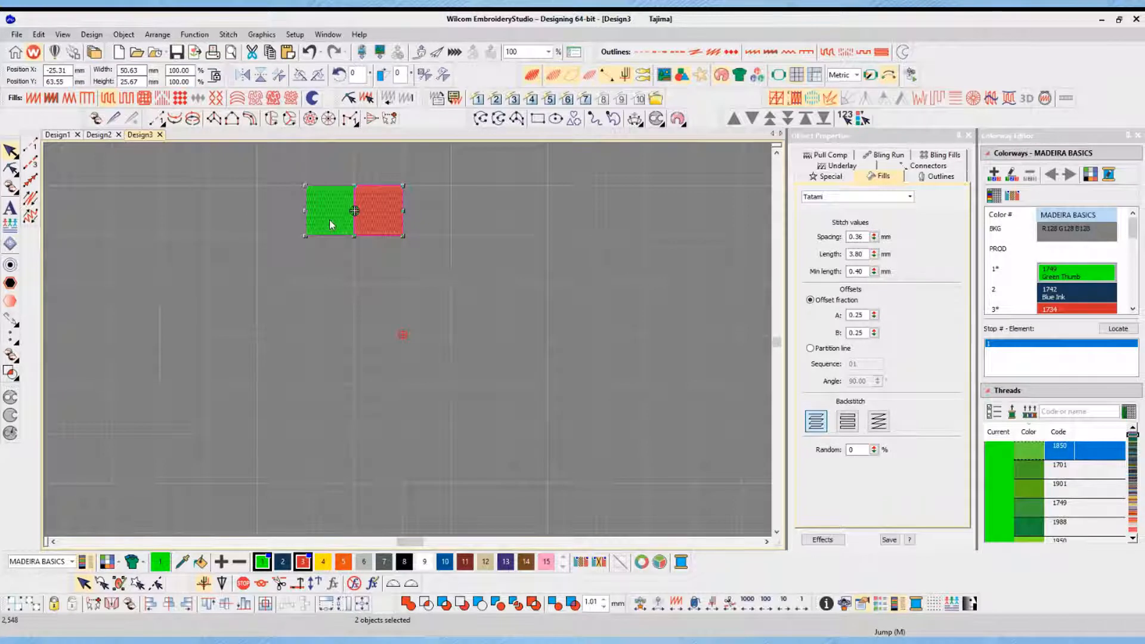
drag(338, 225, 434, 227)
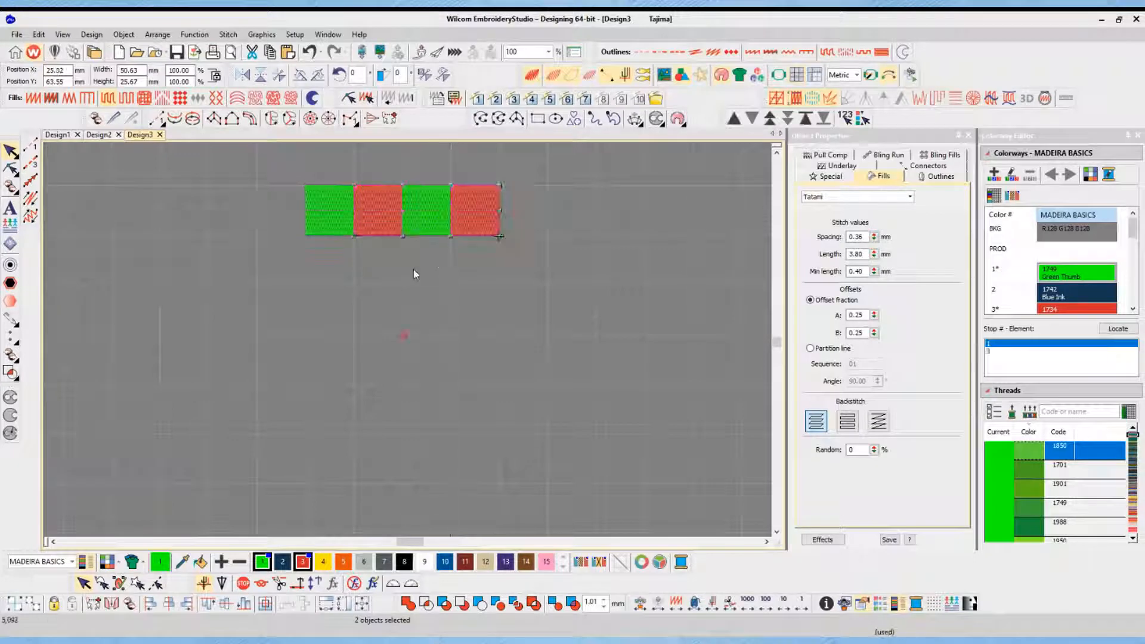
click(298, 265)
key(ctrl+a)
drag(401, 209, 529, 213)
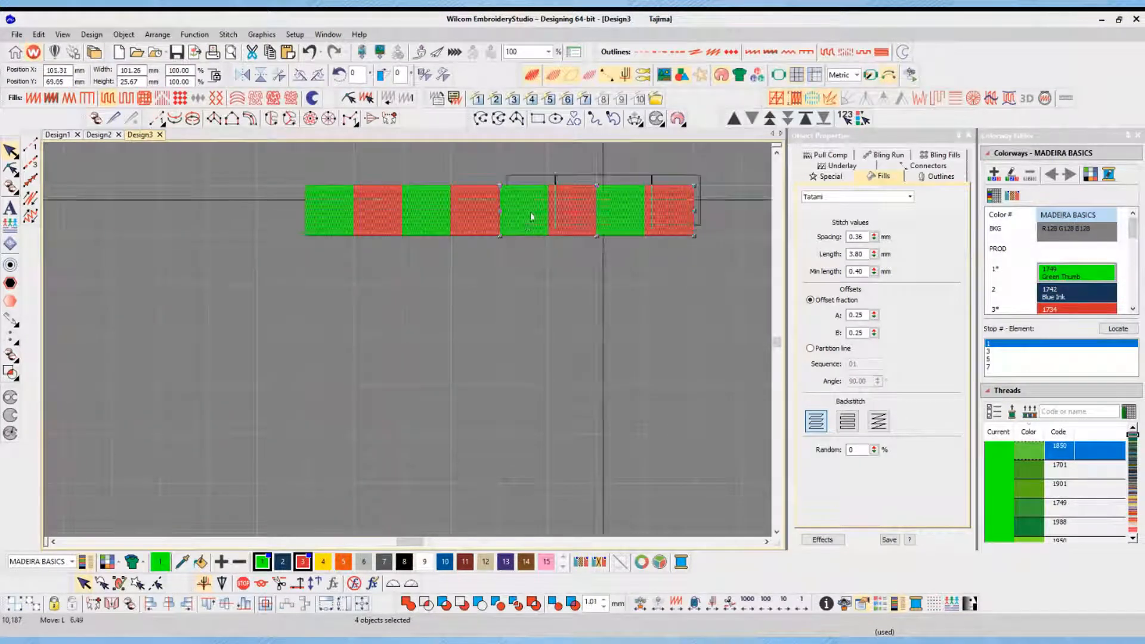
Align all eight squares by their top edges and duplicate the whole row one grid cell below
click(410, 281)
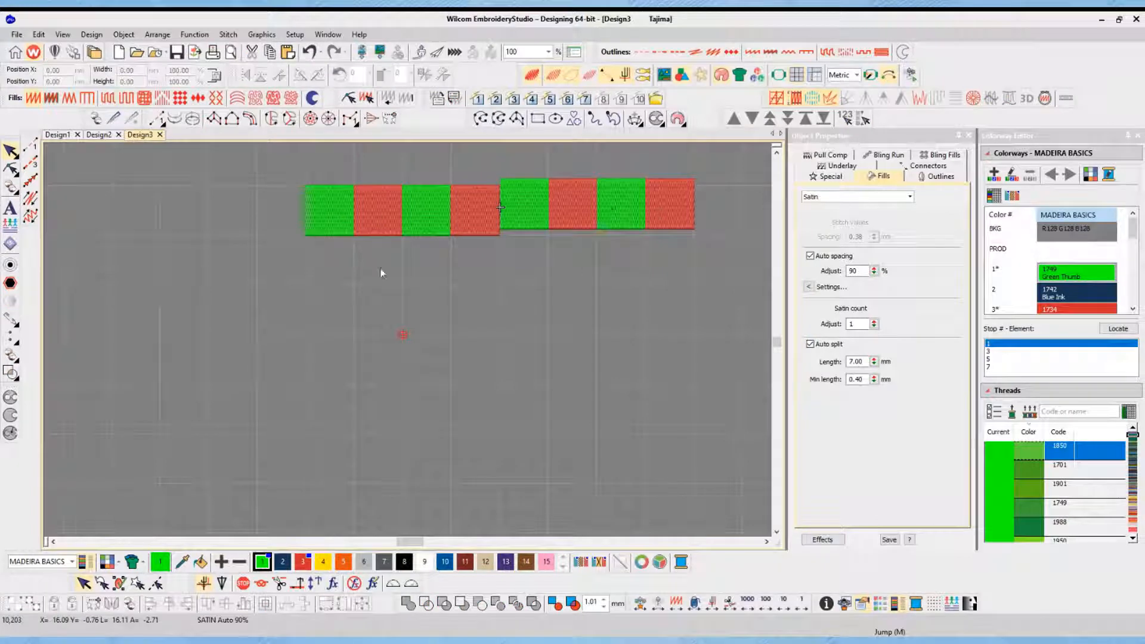
drag(290, 258, 711, 177)
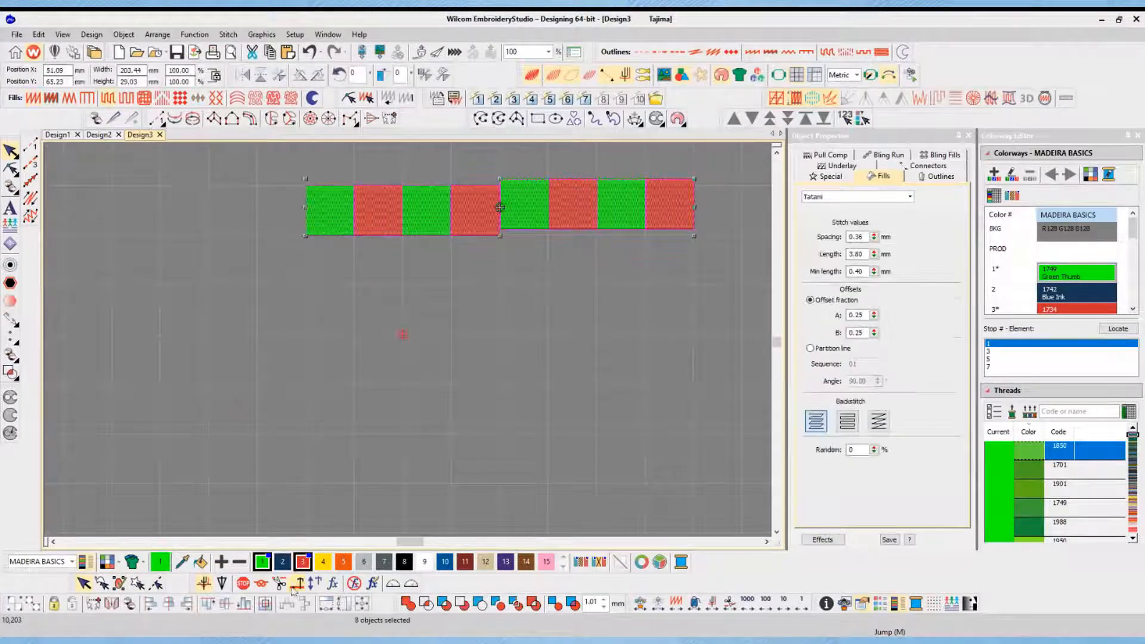
click(225, 605)
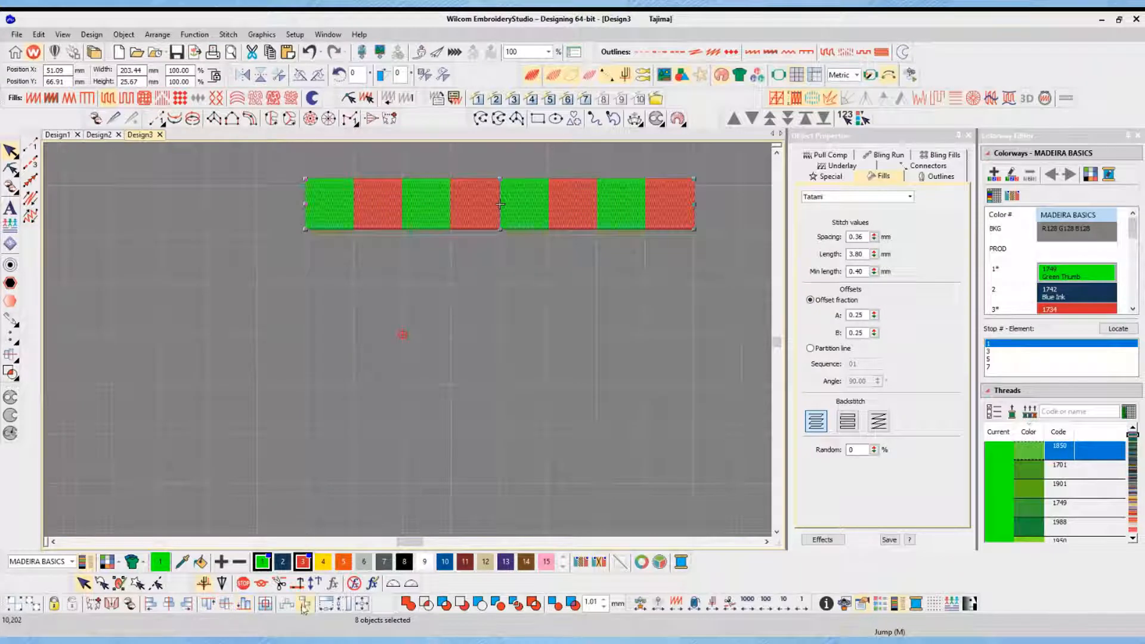
click(408, 441)
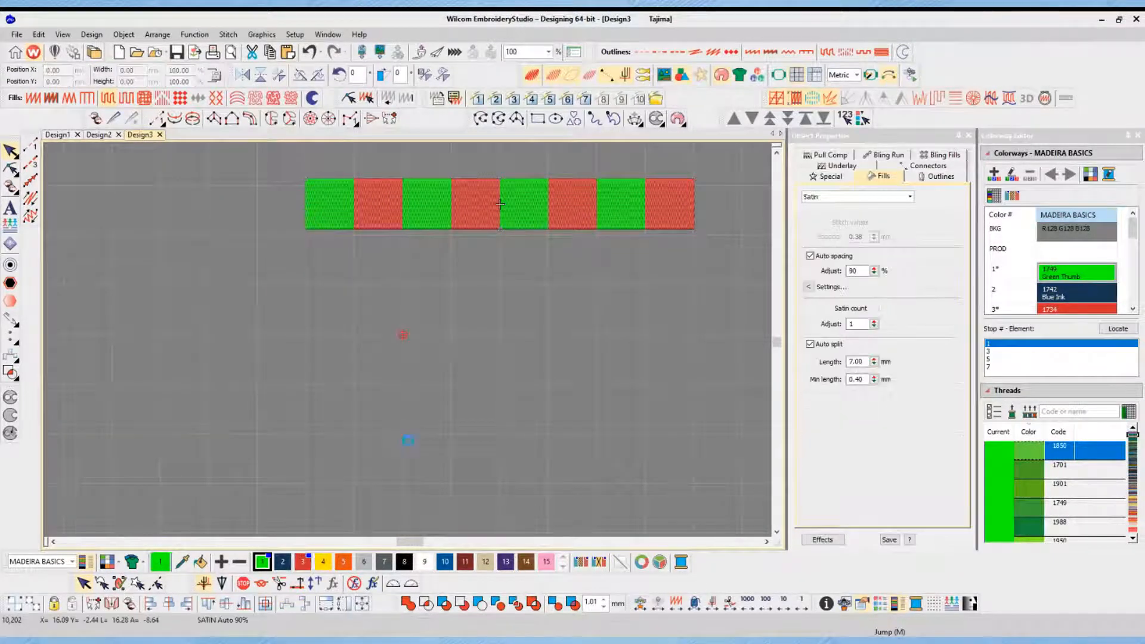
drag(341, 172, 718, 260)
drag(672, 212, 673, 263)
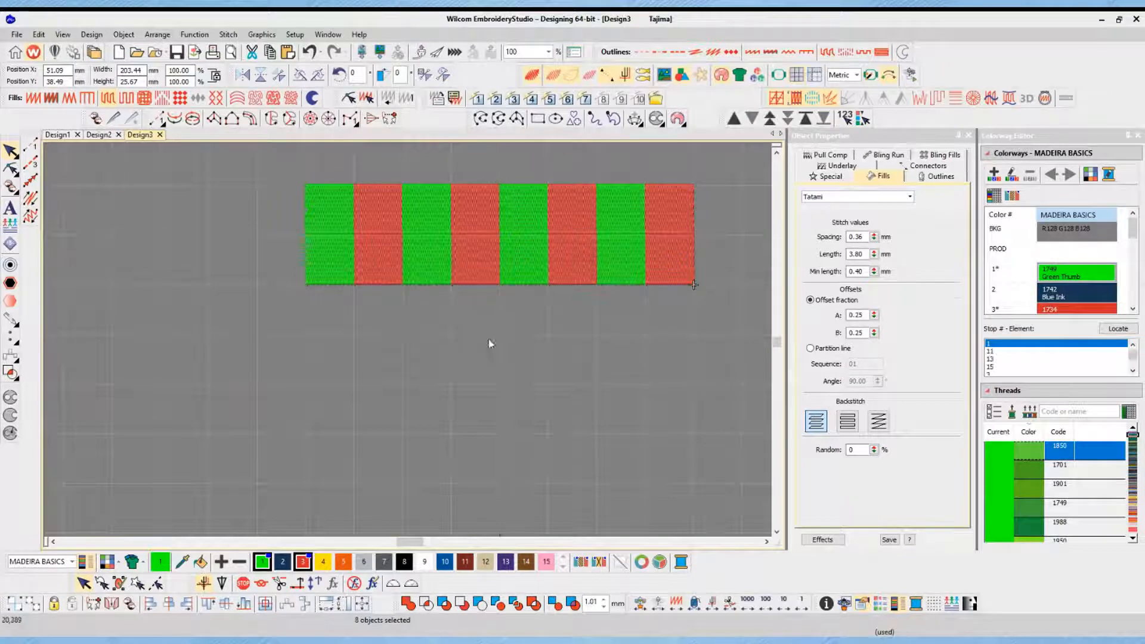
Recolor the four green squares in the lower row red, going through every second square
click(332, 257)
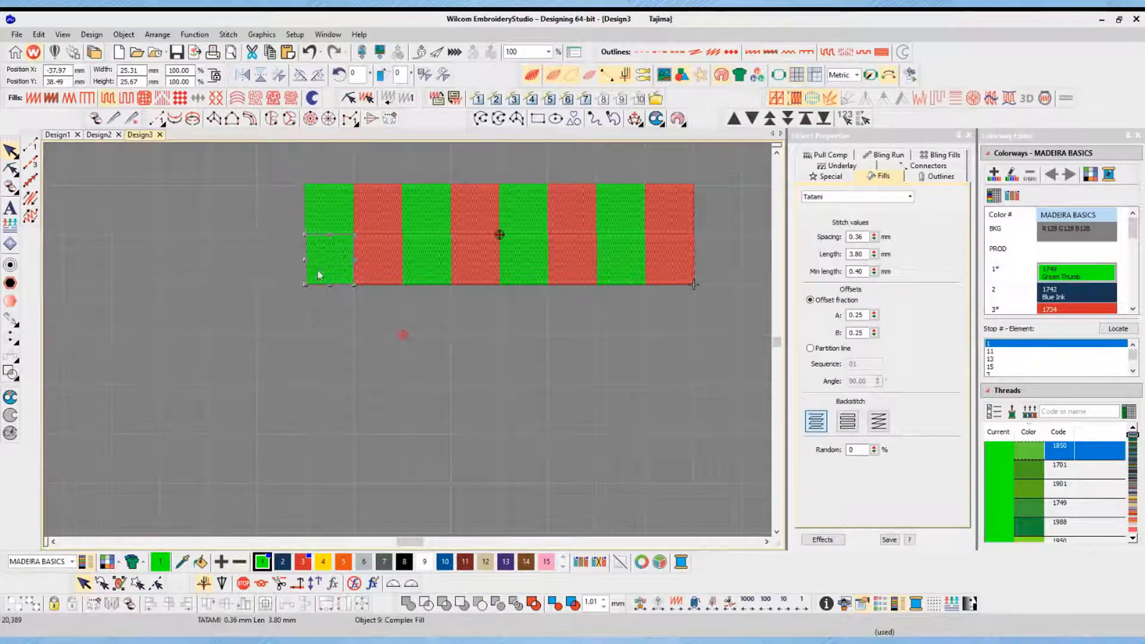
click(303, 561)
key(Tab)
key(Tab)
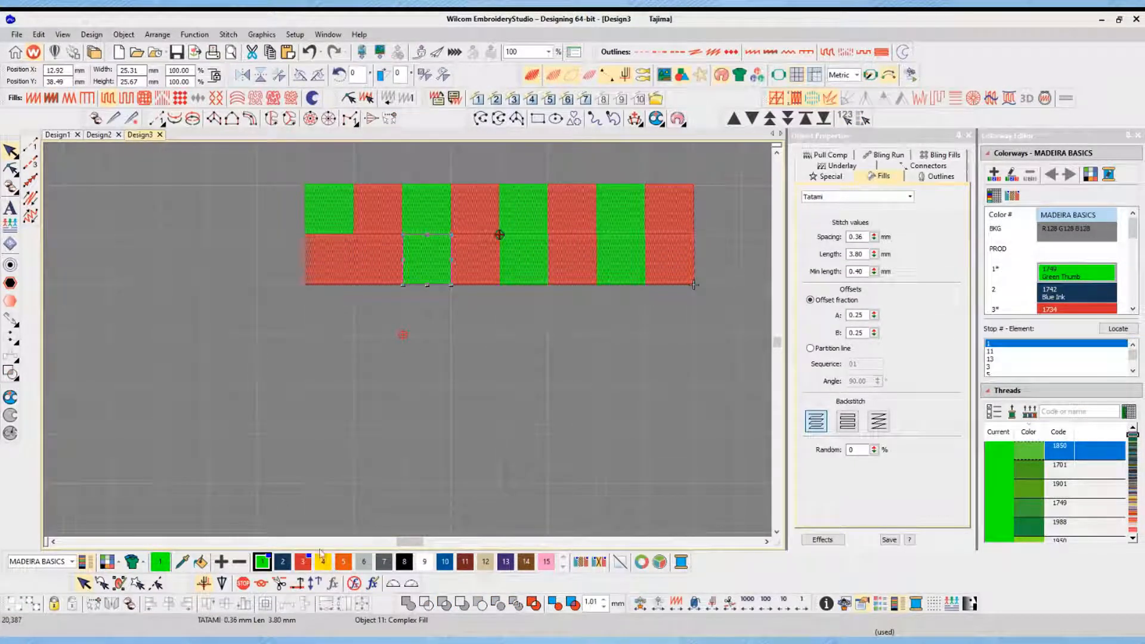
click(301, 561)
key(Tab)
key(Tab)
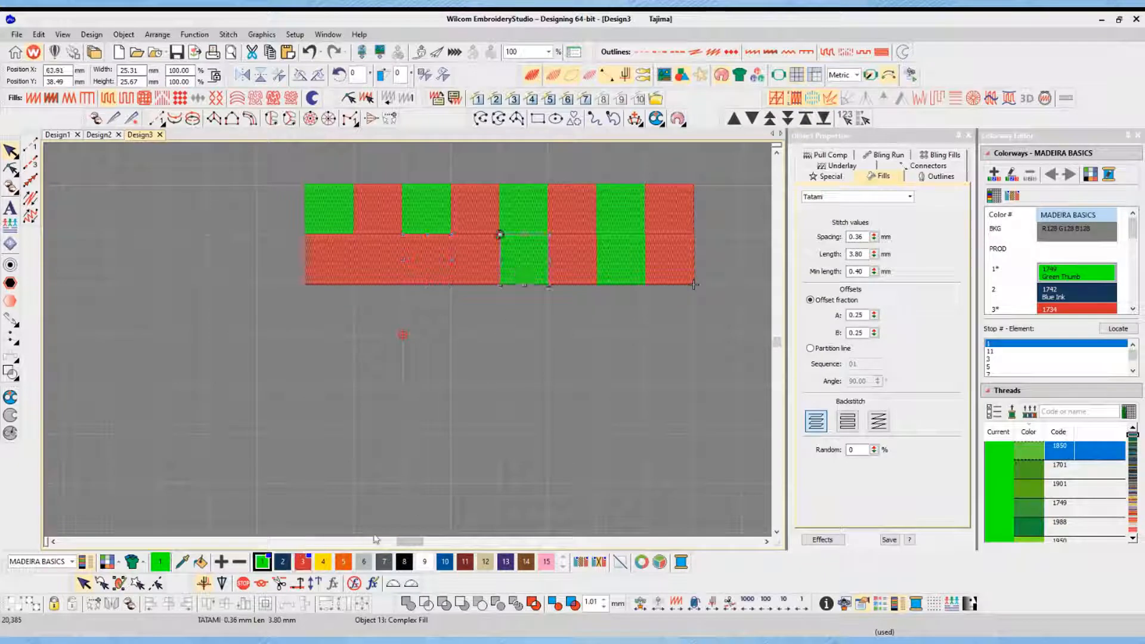
click(303, 561)
key(Tab)
key(Tab)
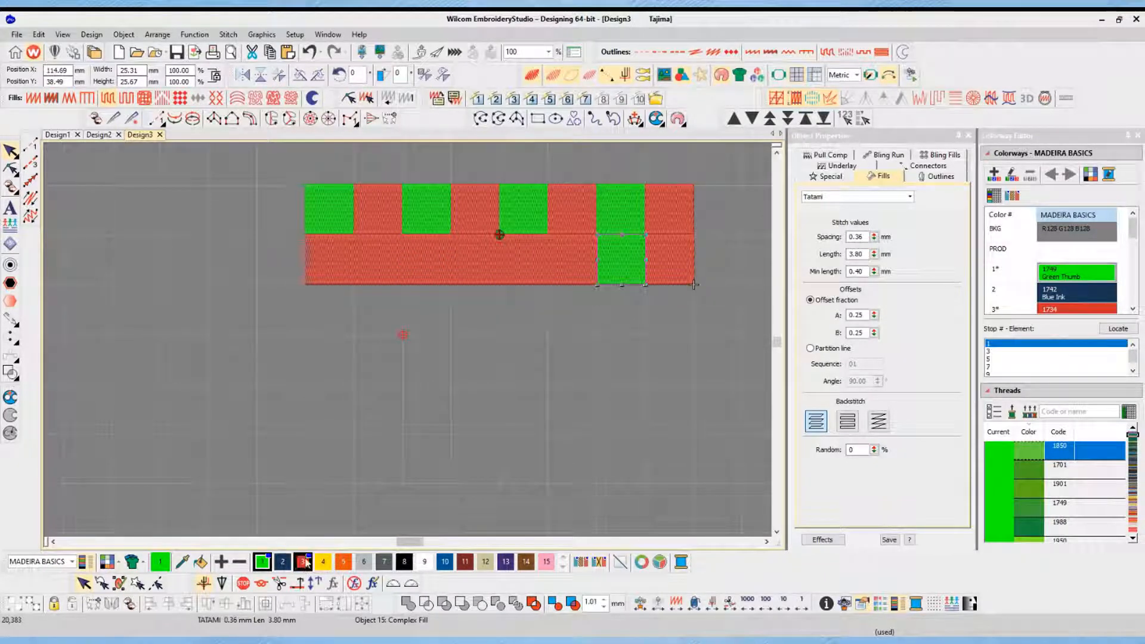
click(302, 561)
Recolor every second square in the lower row with black, color 8, starting at the second one, and clear the selection
click(404, 561)
key(Tab)
key(Tab)
click(404, 561)
key(Tab)
key(Tab)
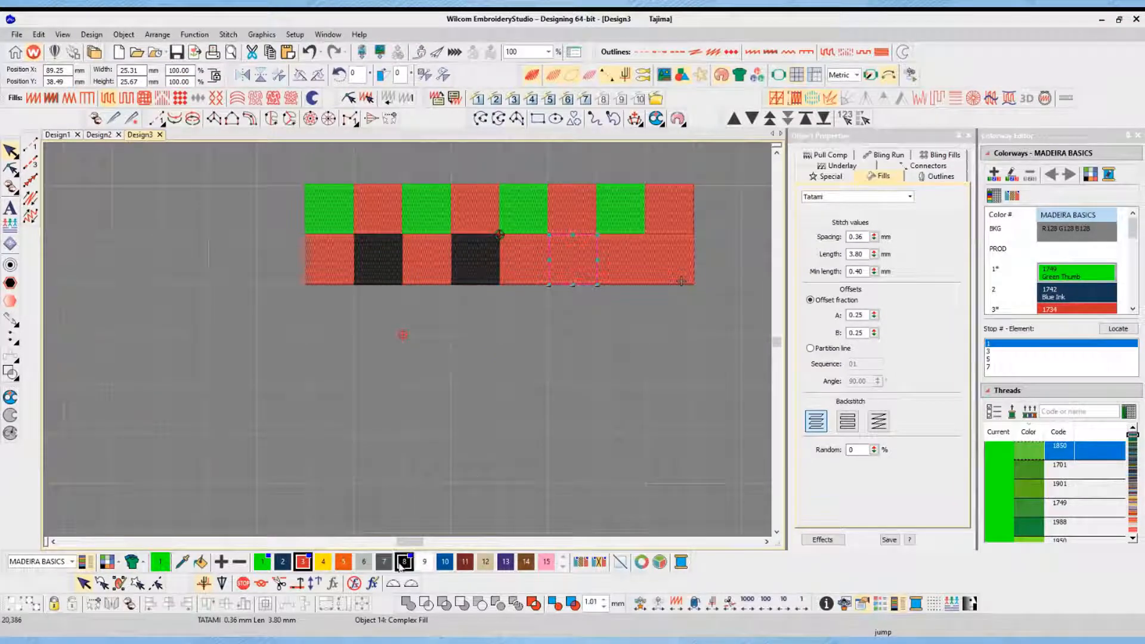
click(404, 561)
key(Tab)
key(Tab)
click(404, 561)
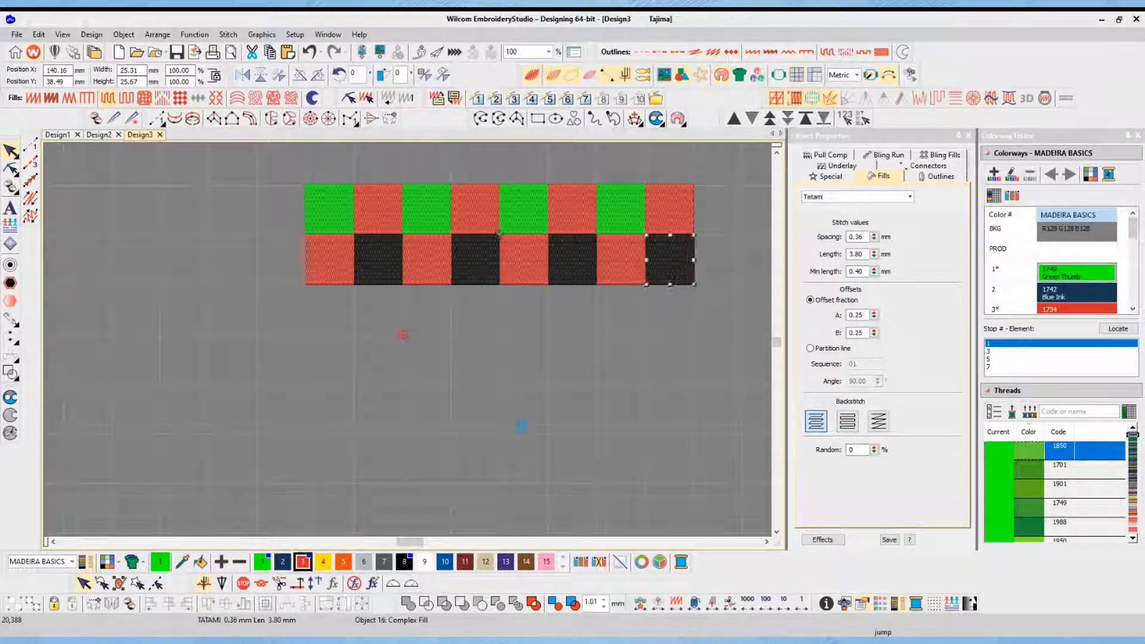
click(548, 381)
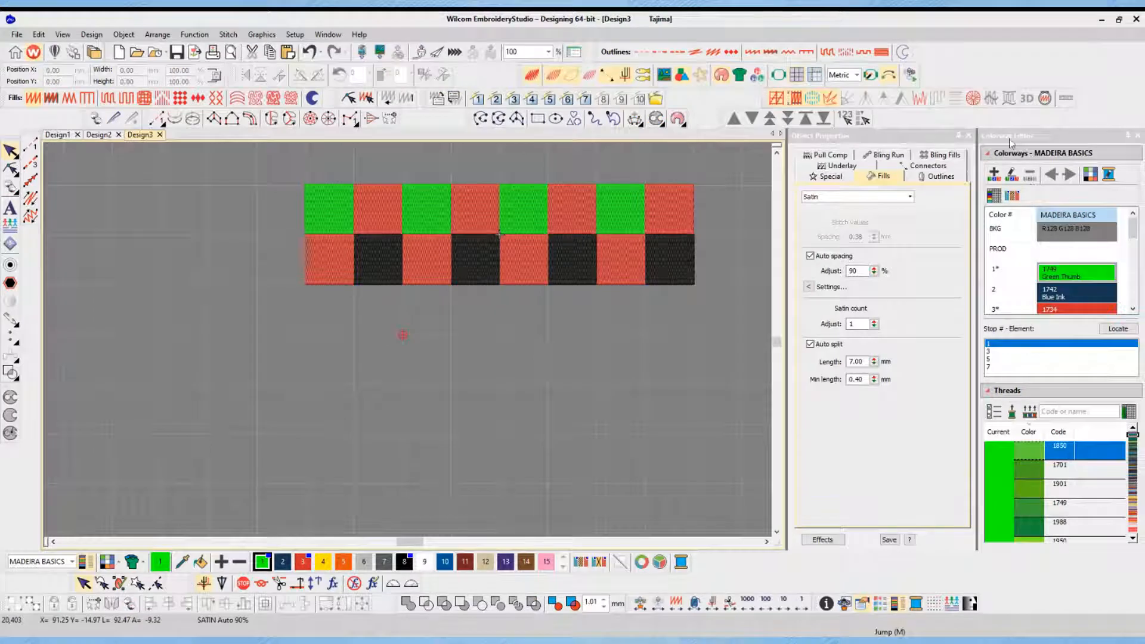
Hide the unused colors in the palette and close the Colorway Editor
click(1012, 194)
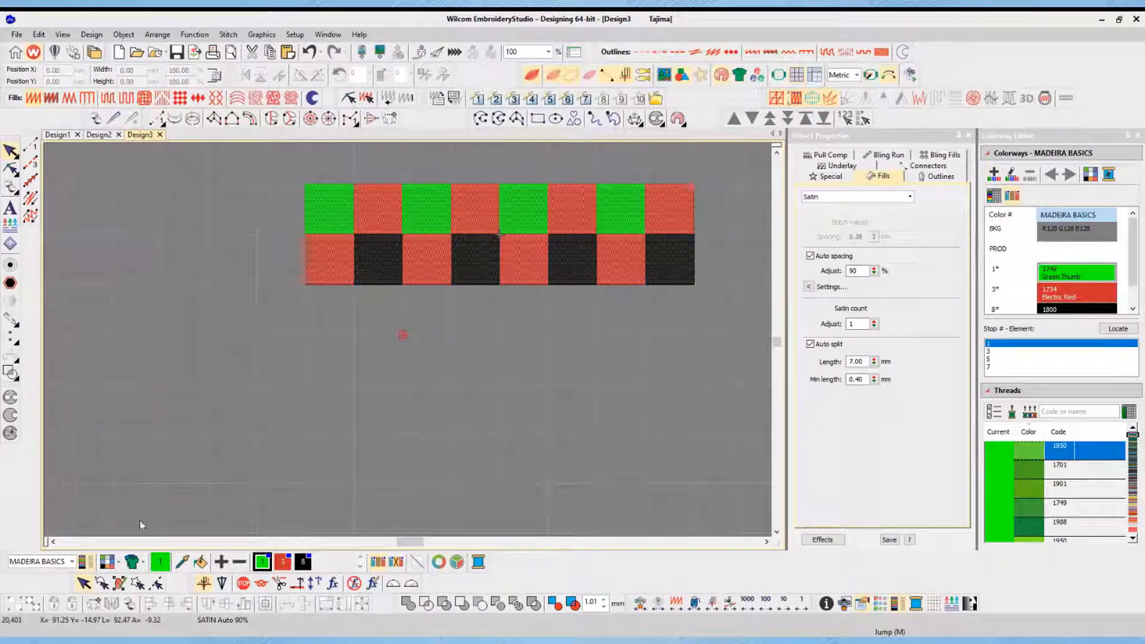
click(86, 561)
click(106, 561)
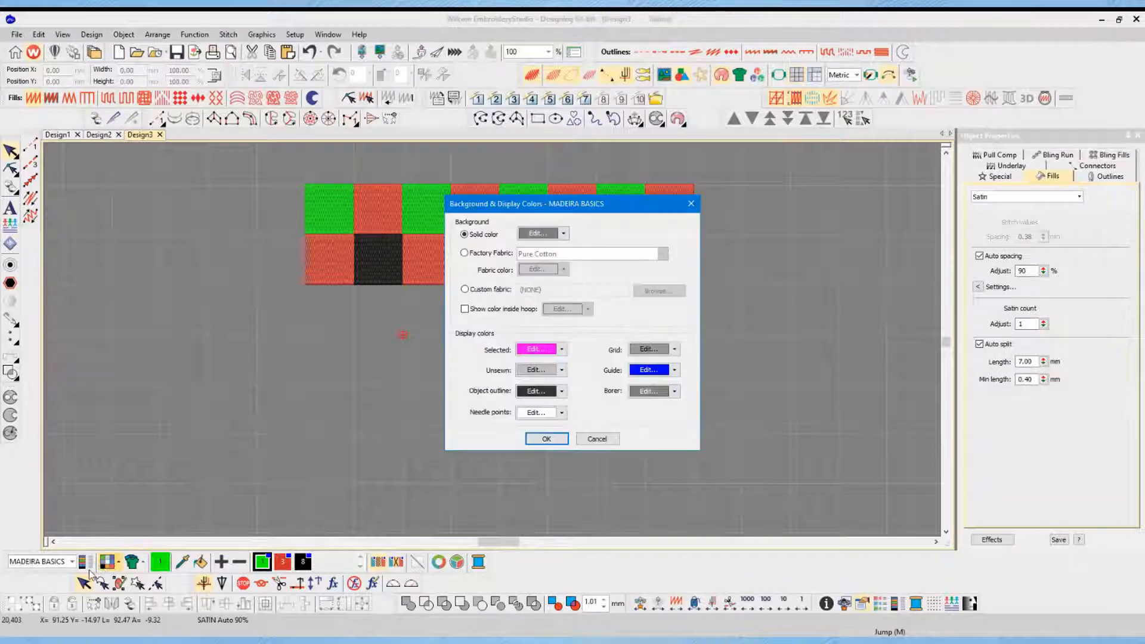
click(597, 439)
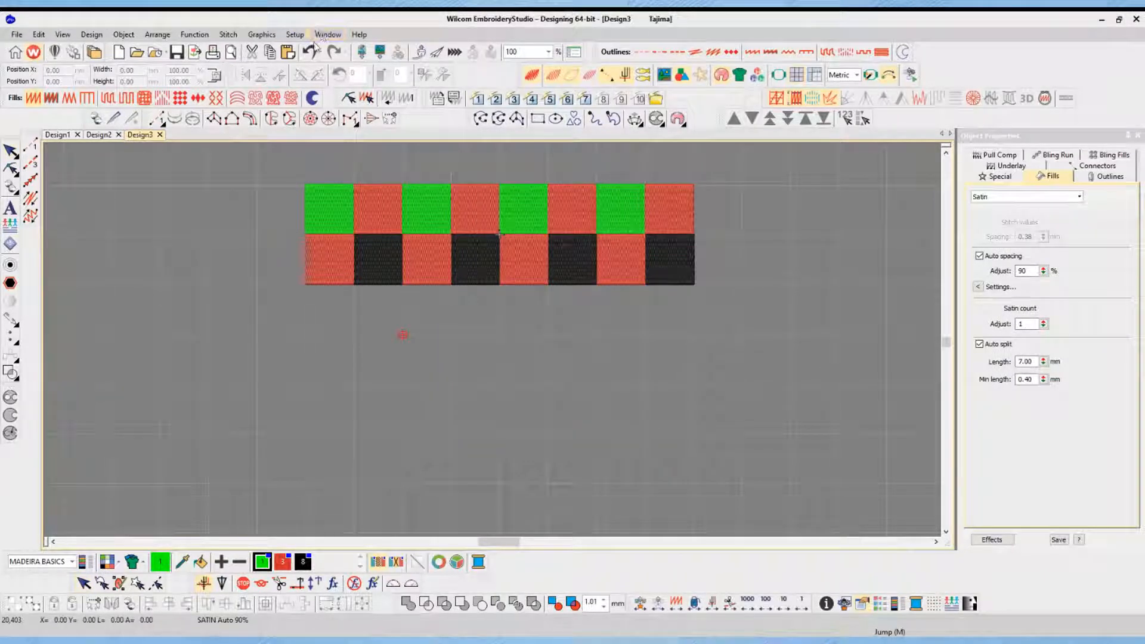
Hide the Object Properties docker and show it again
click(296, 34)
mouse_move(326, 34)
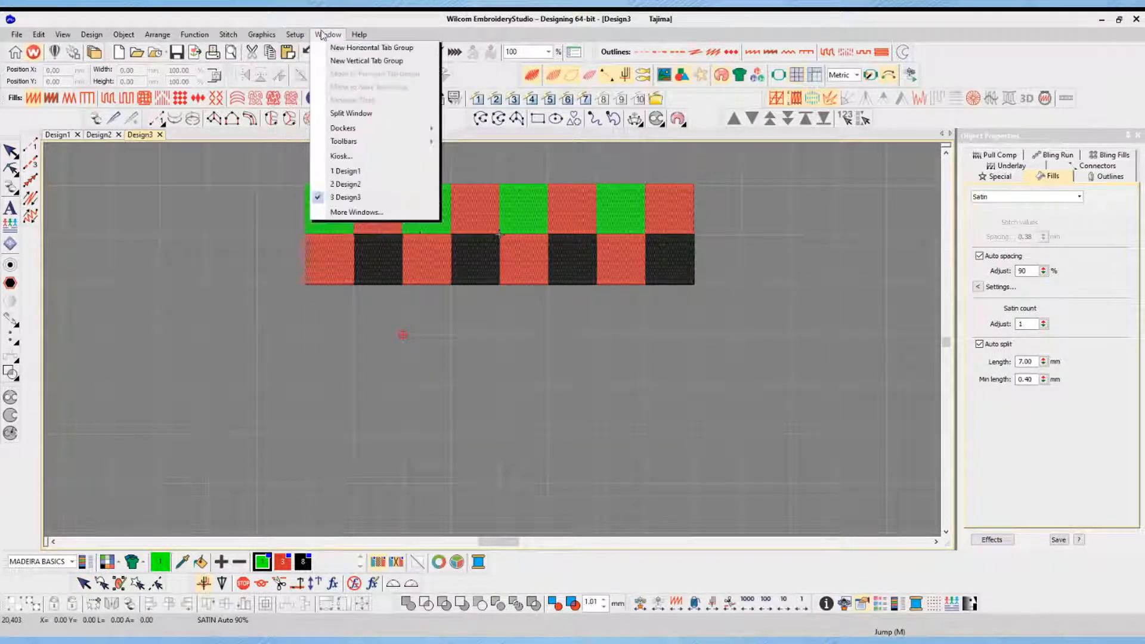
mouse_move(374, 136)
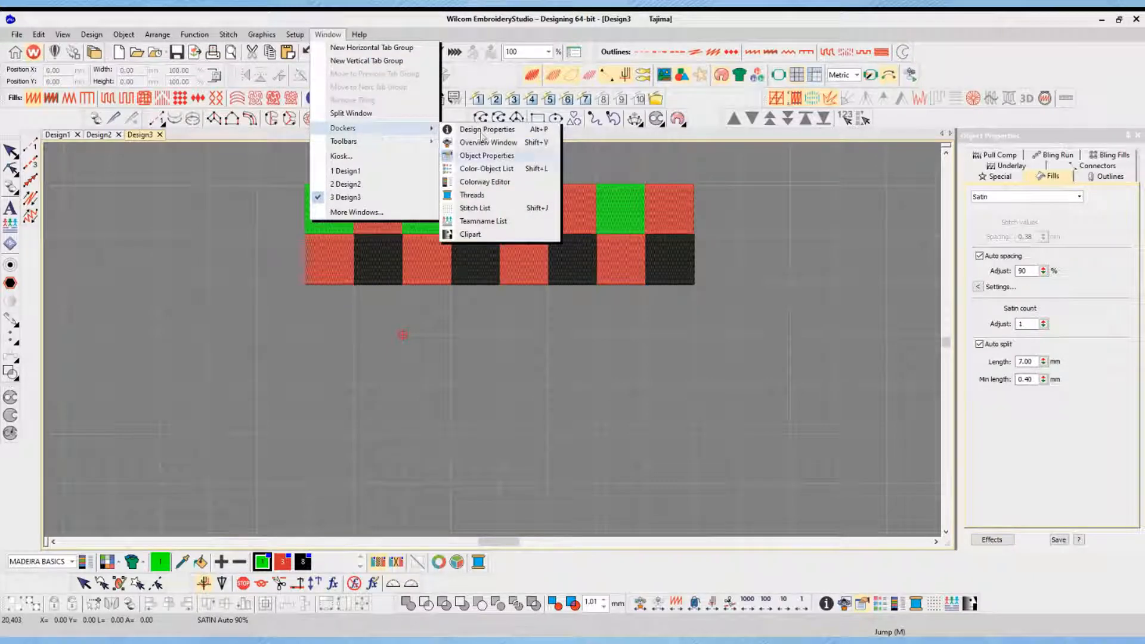
click(513, 155)
click(328, 35)
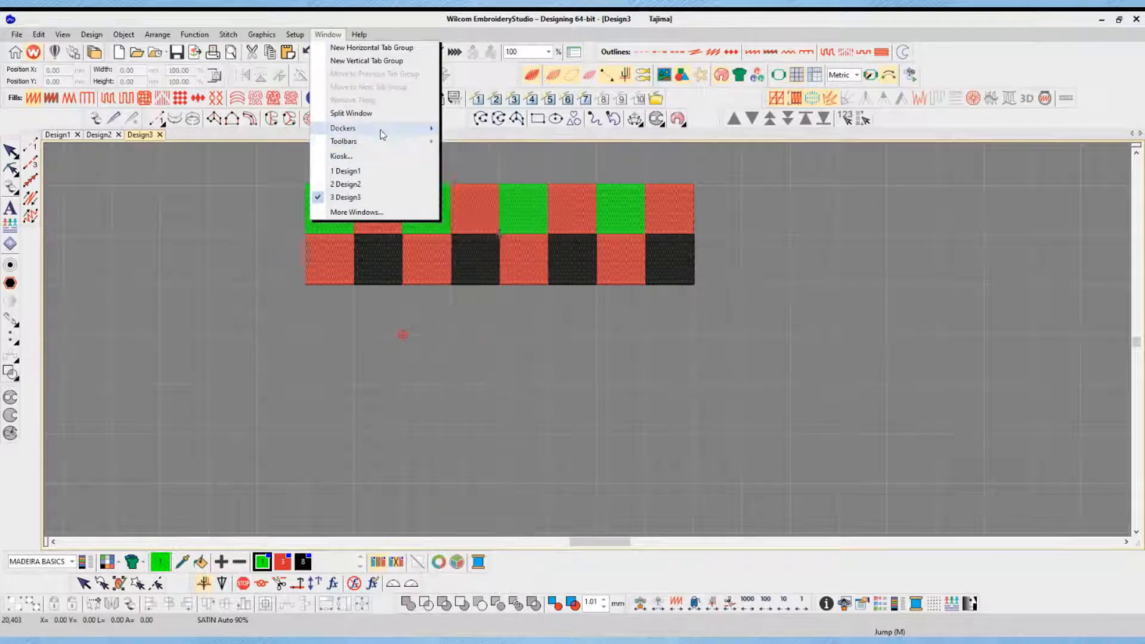
mouse_move(385, 131)
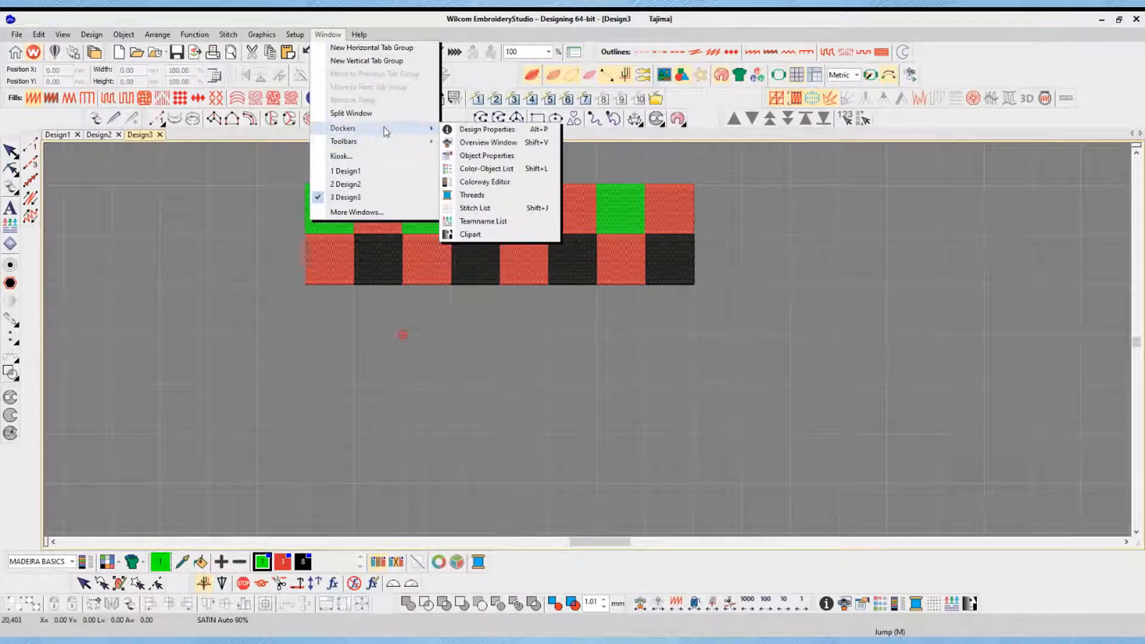
click(481, 156)
Show the Colorway Editor docker and hide it again
click(328, 35)
mouse_move(382, 138)
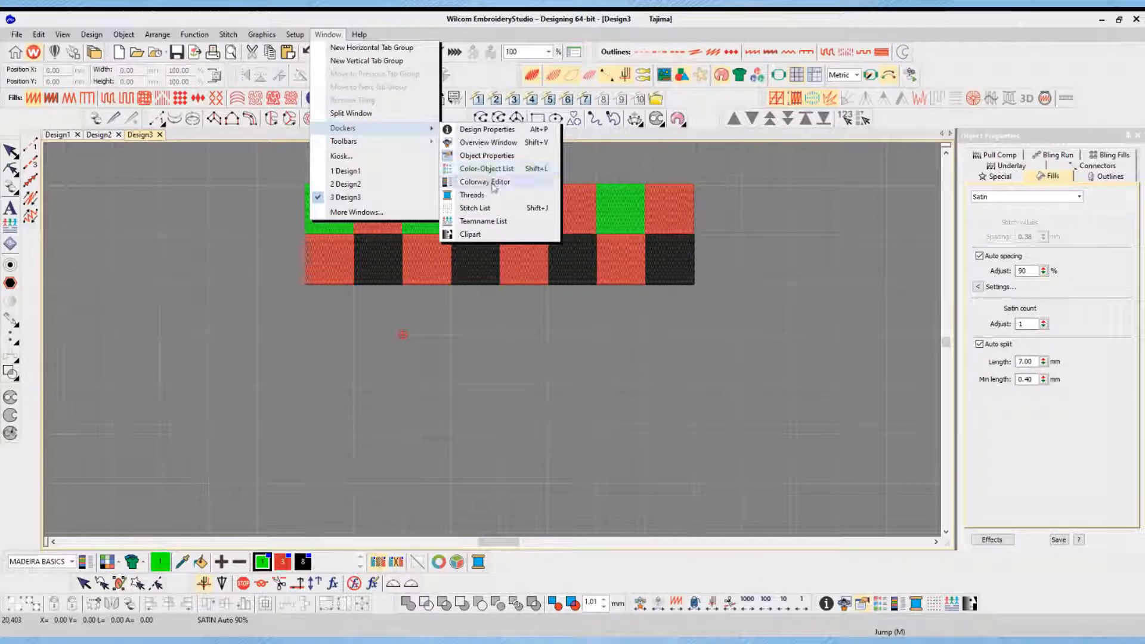
click(484, 181)
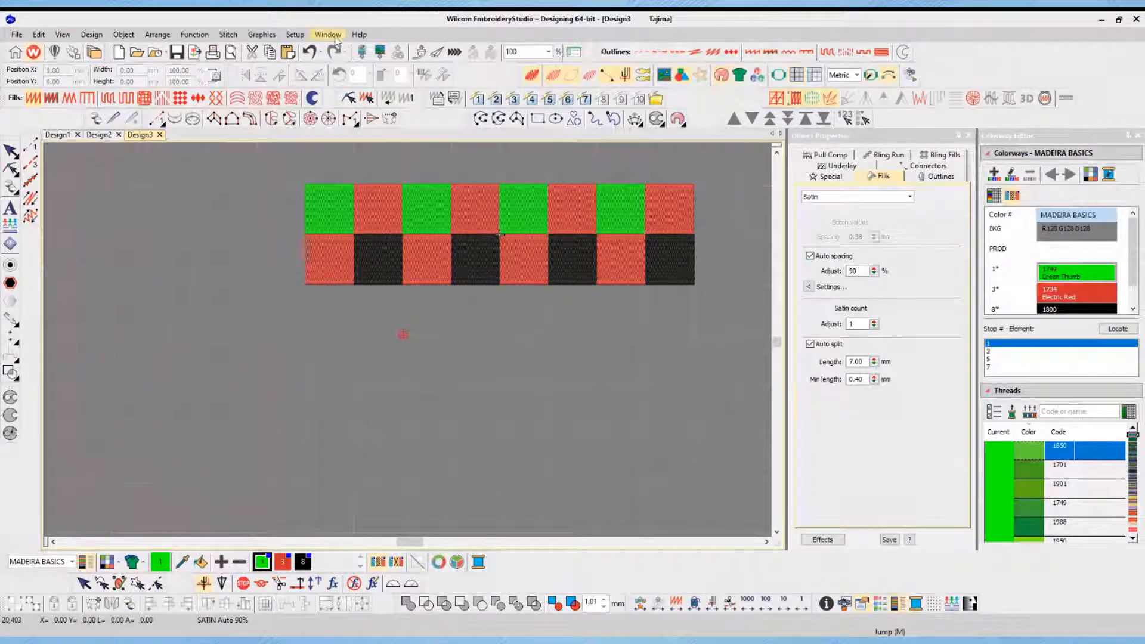
click(328, 34)
mouse_move(384, 131)
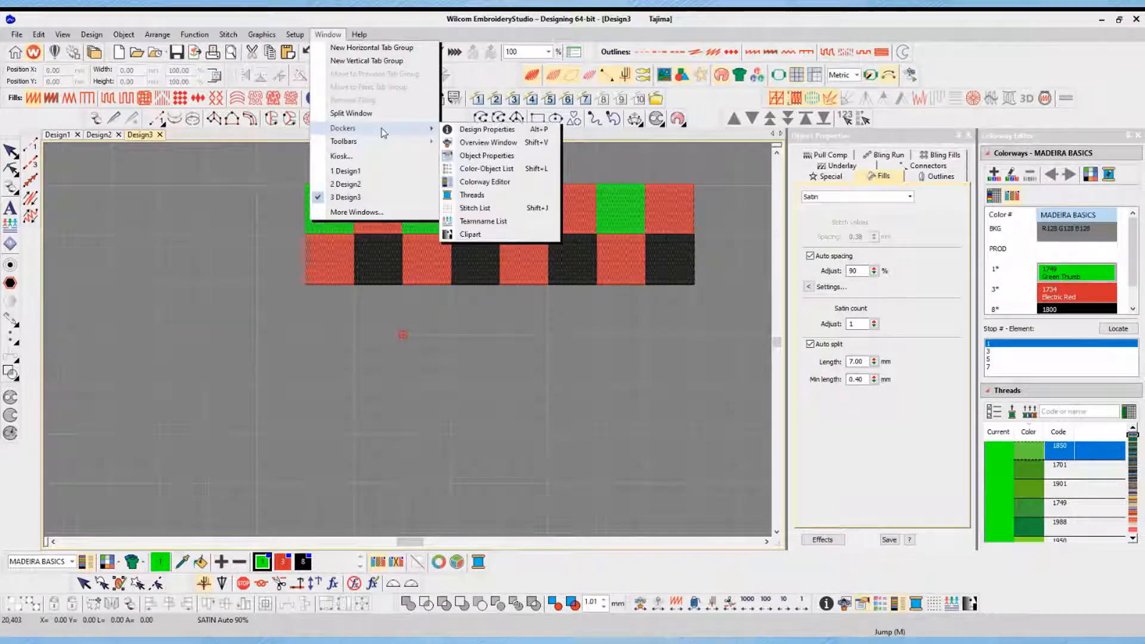
click(495, 182)
click(327, 34)
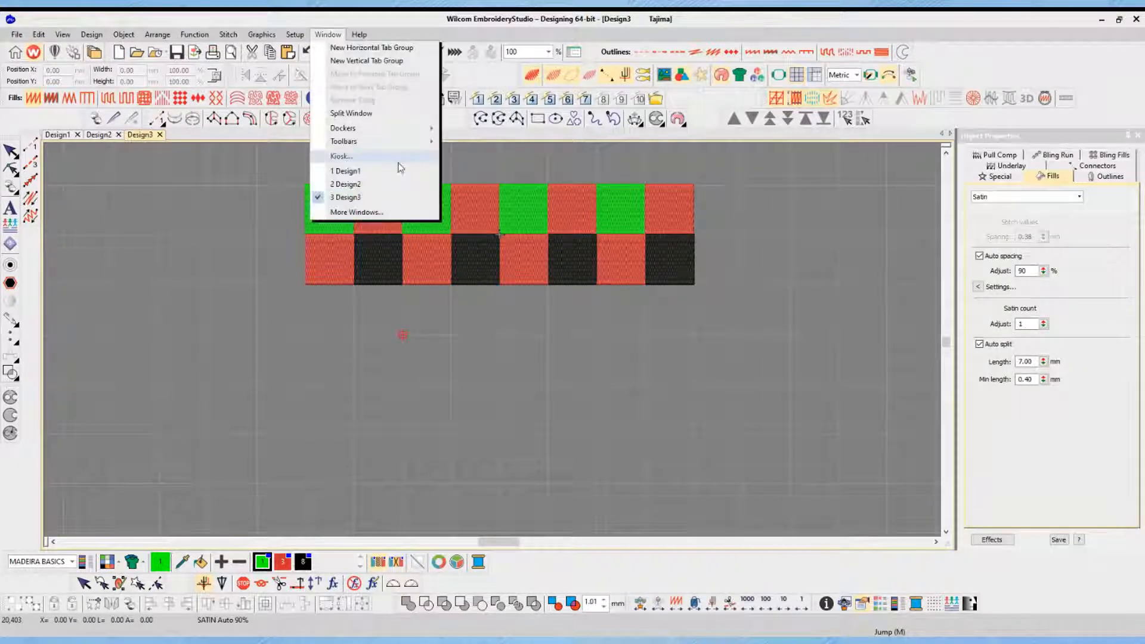
Show the Color-Object List docker and close the Colorway Editor docker
mouse_move(399, 127)
click(495, 183)
click(328, 36)
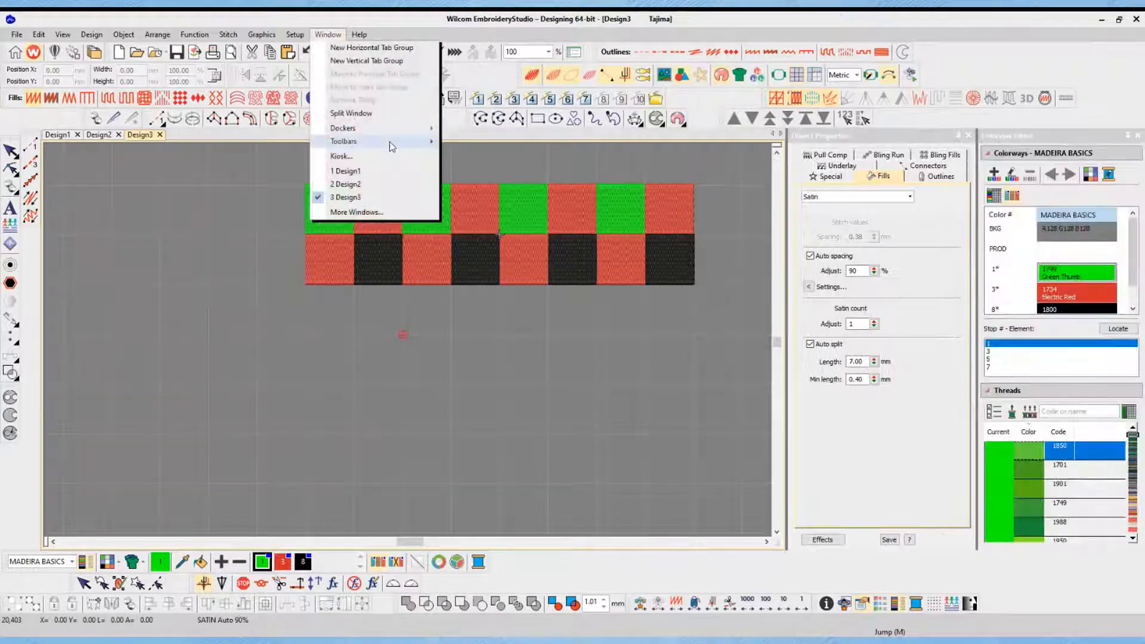
mouse_move(392, 130)
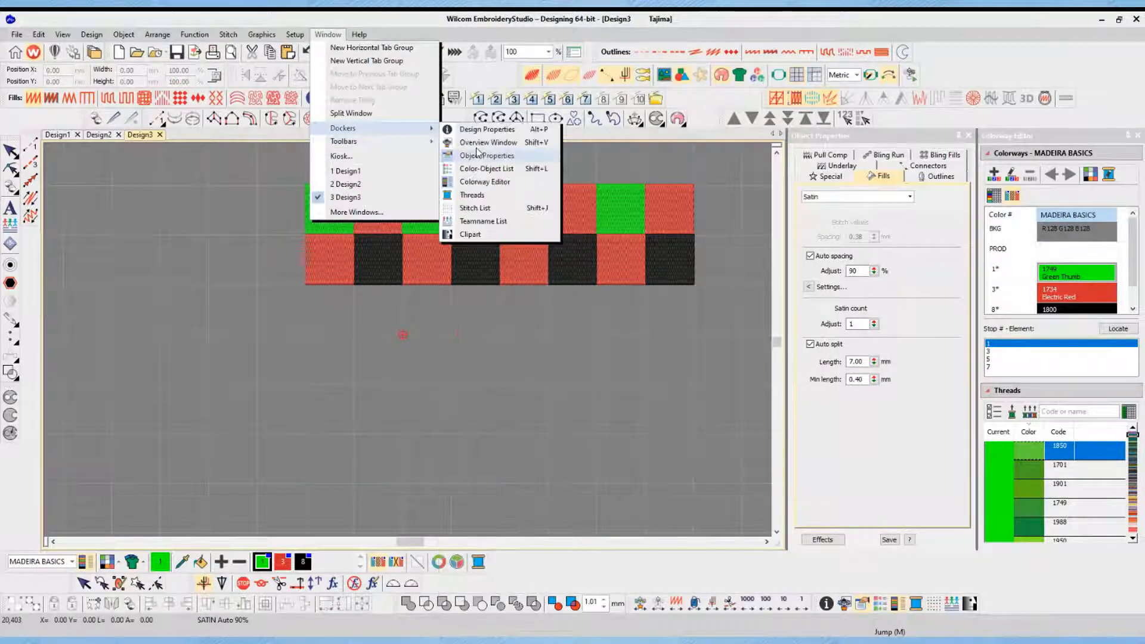
click(494, 171)
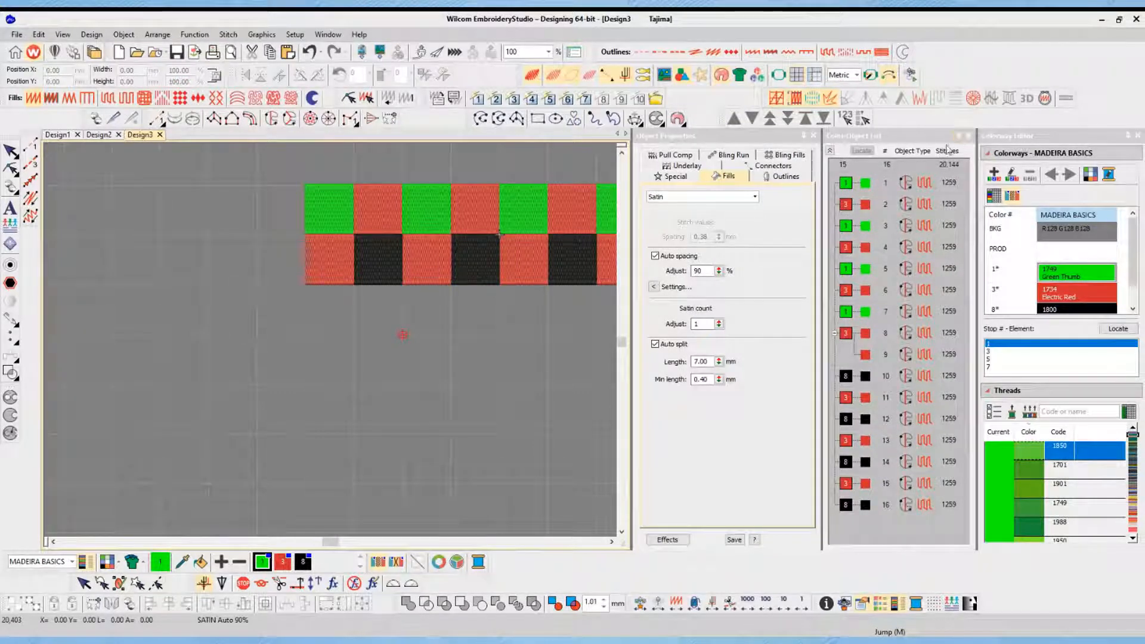
click(1137, 136)
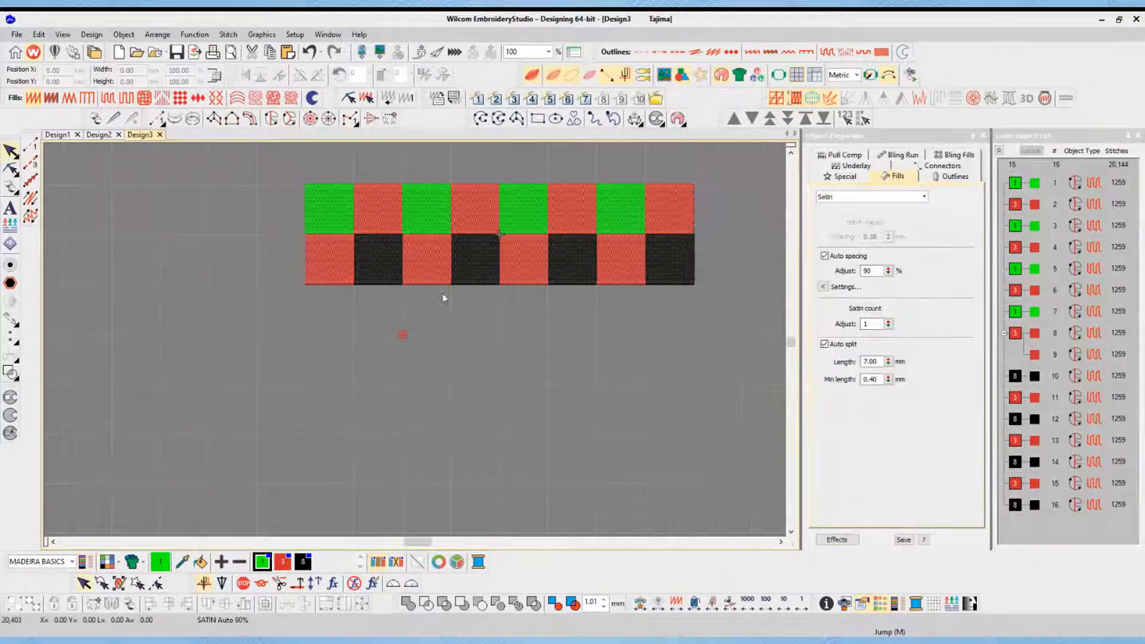
Duplicate the two checkered rows downward until the board has eight rows of eight squares
drag(277, 166, 713, 308)
drag(673, 241, 671, 506)
key(ctrl+a)
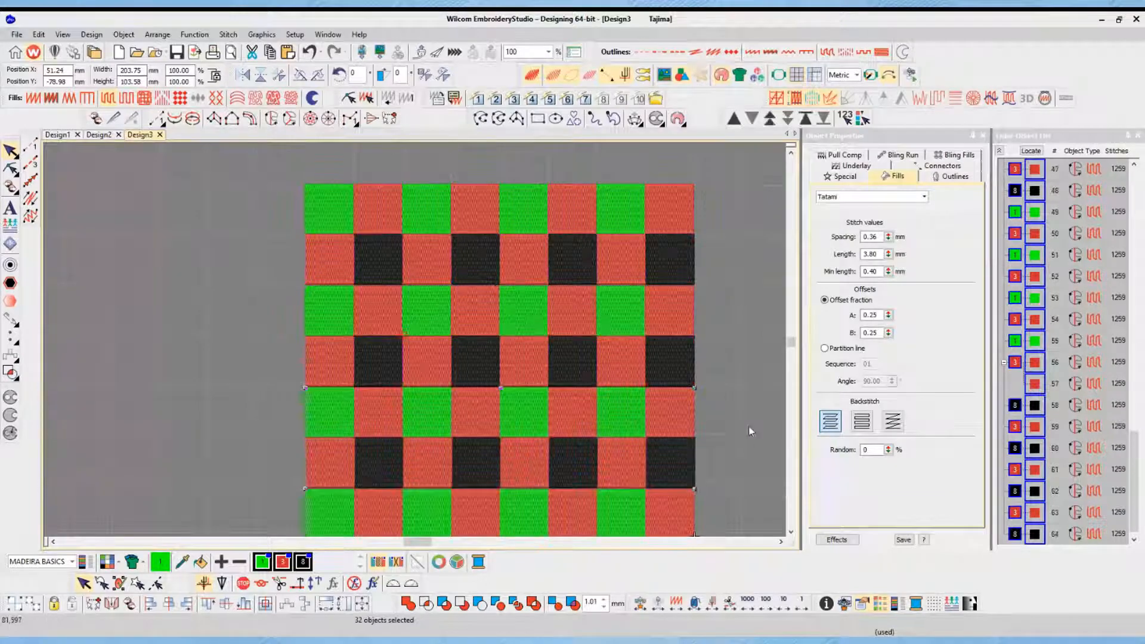
click(748, 427)
scroll(530, 352, down, 2)
key(ctrl+a)
click(460, 255)
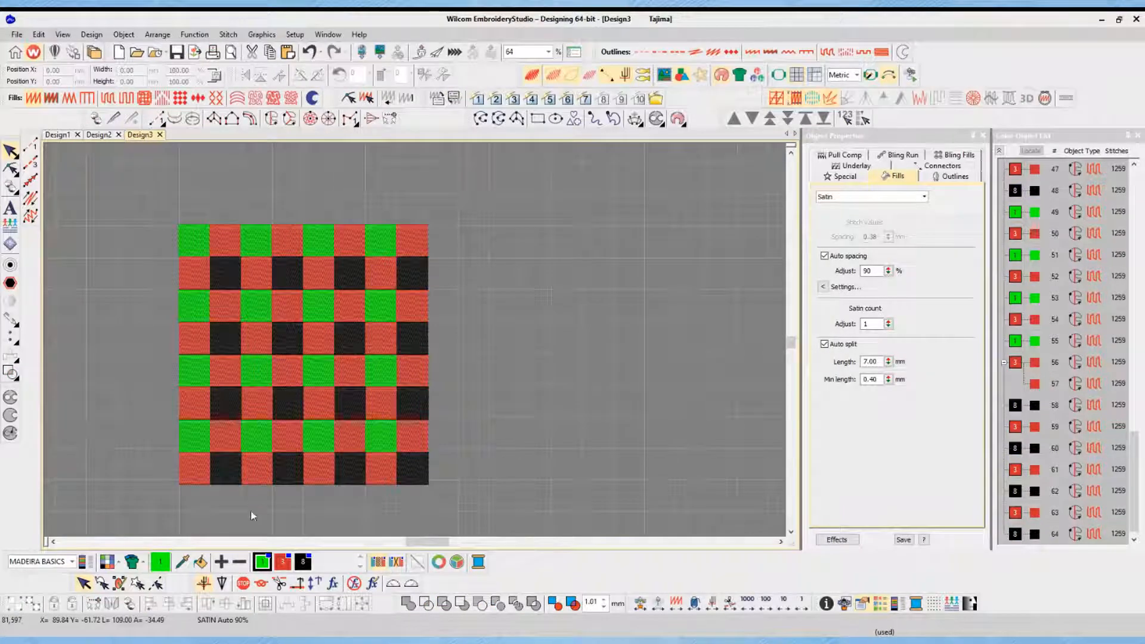
Select all Green Thumb squares by color and recolor them Emerald Black
click(38, 34)
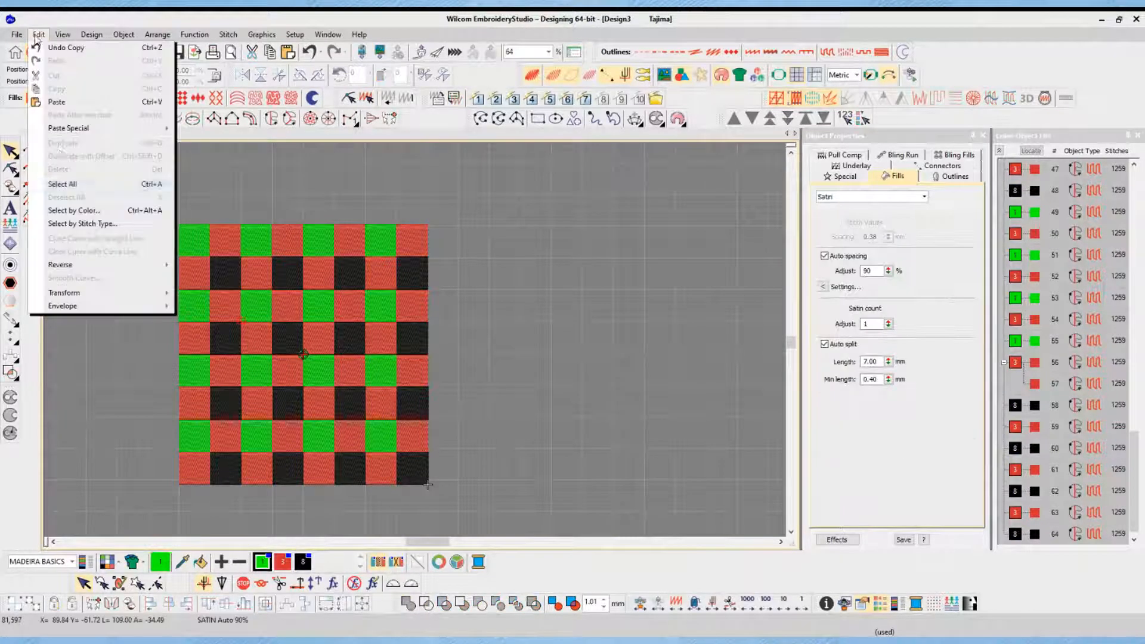
click(75, 209)
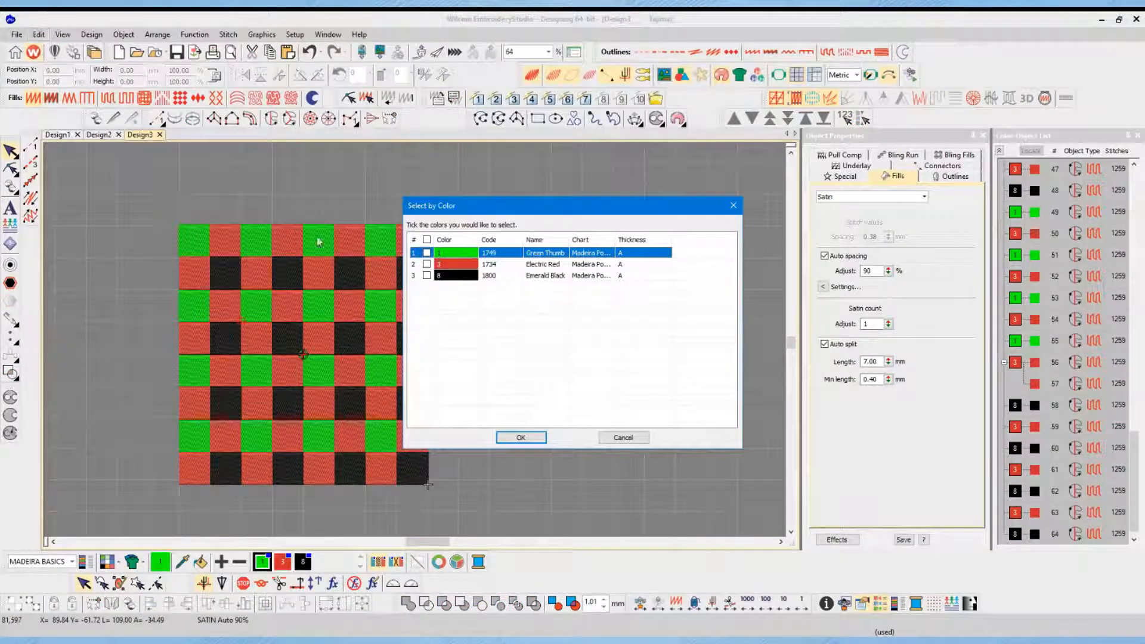
click(520, 438)
click(303, 561)
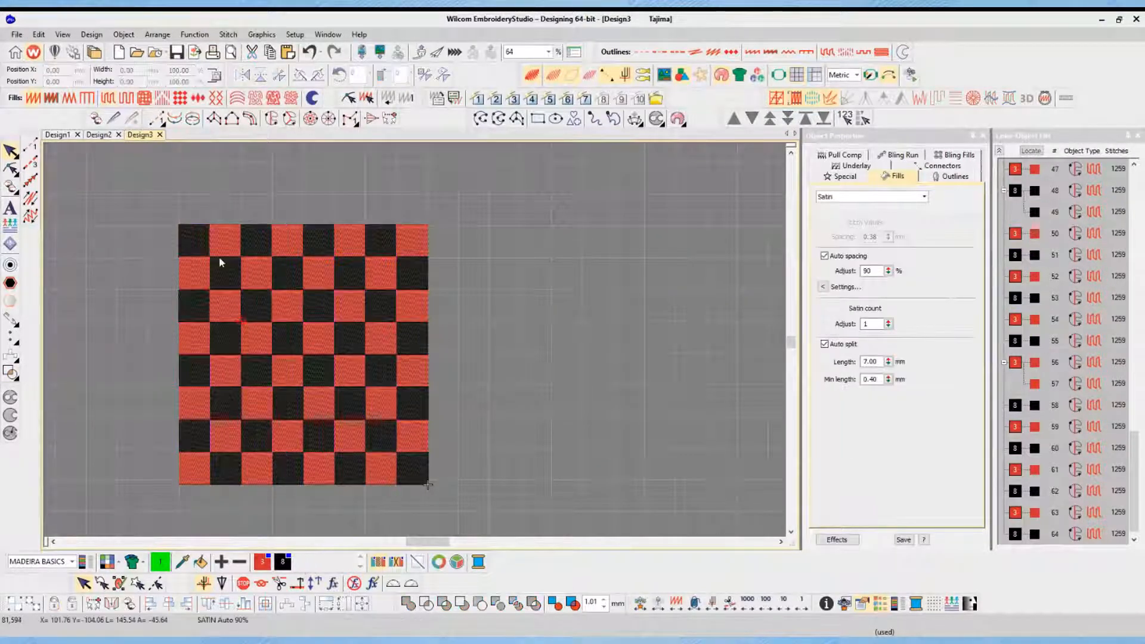
Align the centers of the squares horizontally within each row of the checkerboard, one row after another
drag(183, 213, 427, 270)
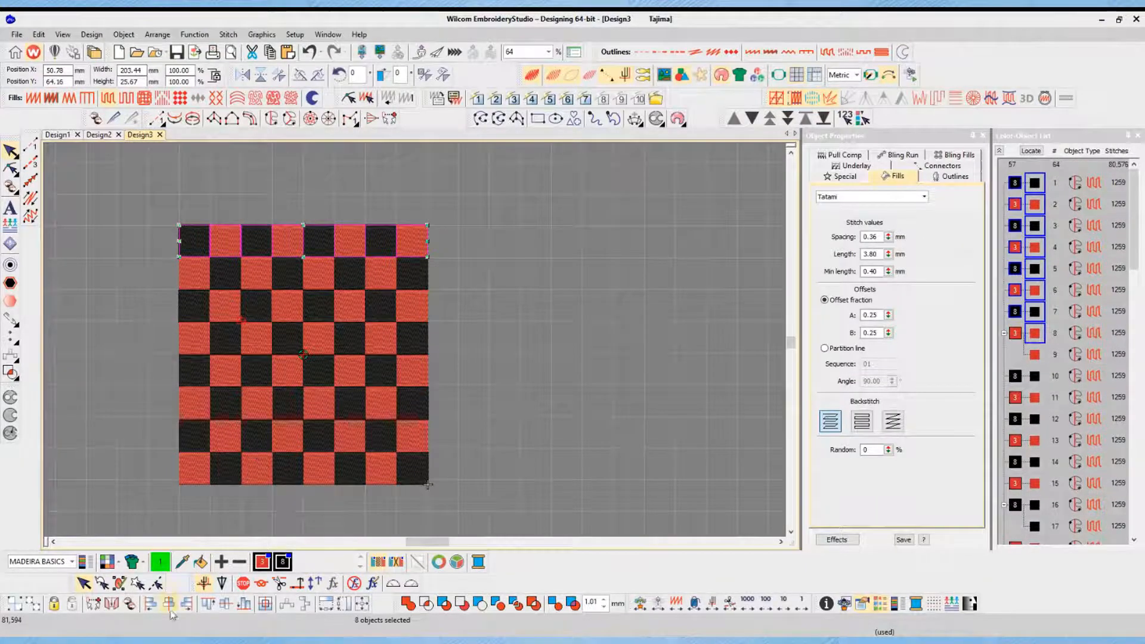
drag(143, 306, 450, 238)
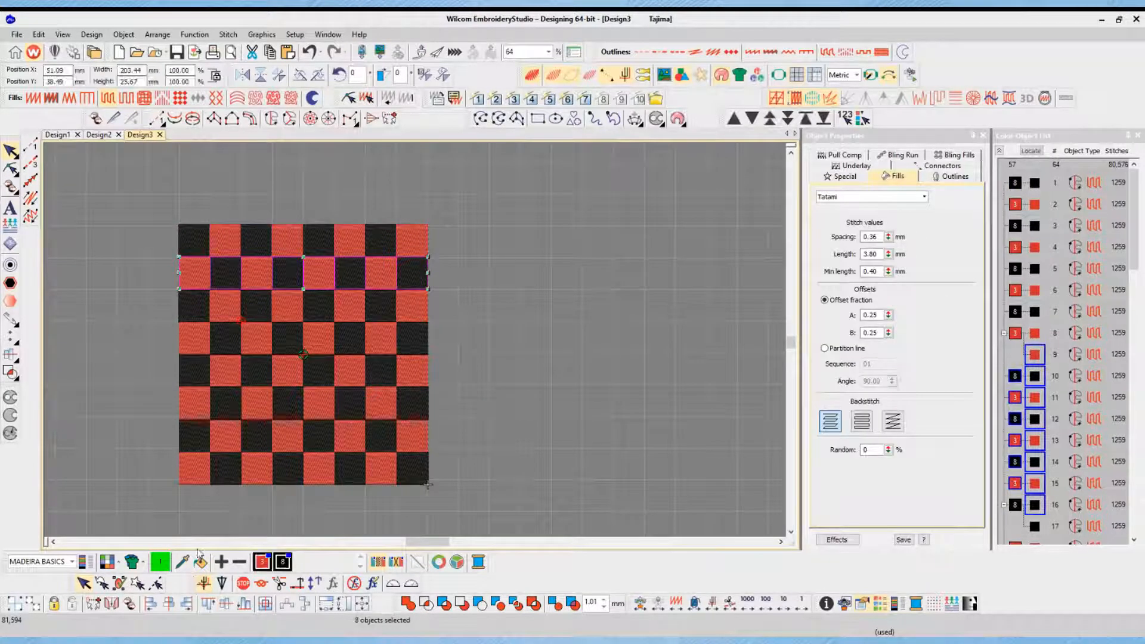
click(226, 605)
drag(145, 338, 479, 276)
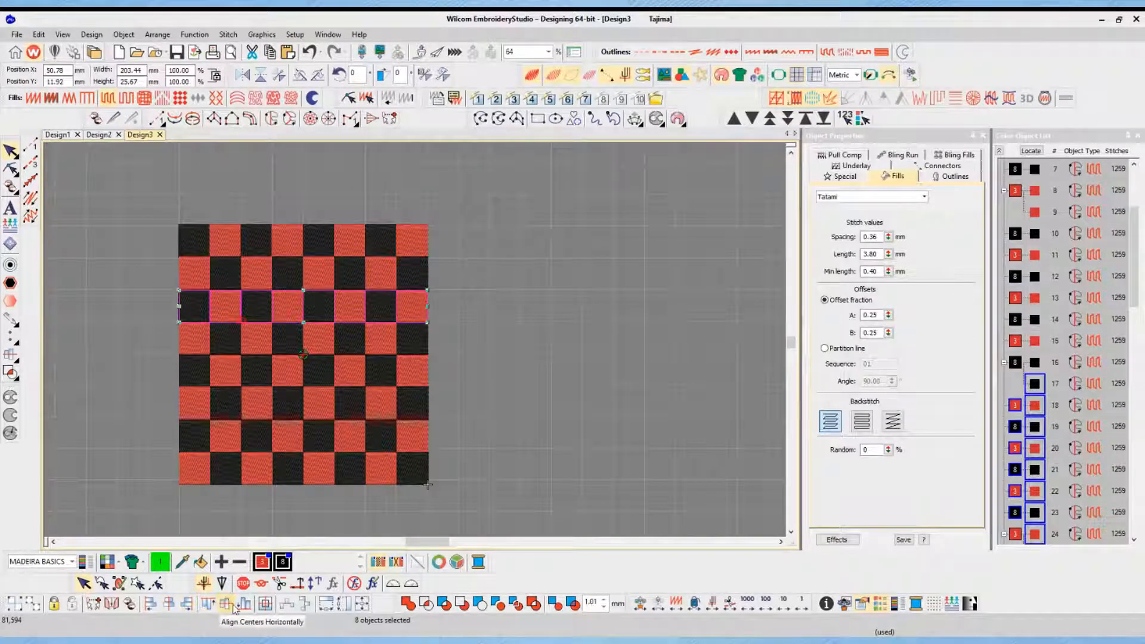
drag(114, 367, 475, 311)
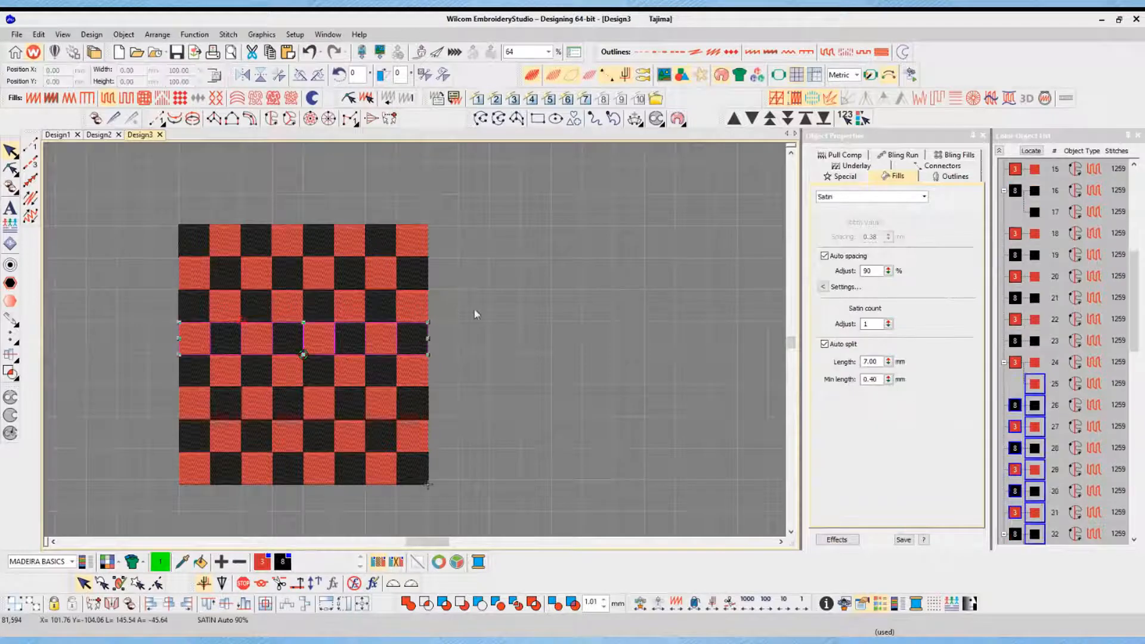
drag(141, 392, 460, 332)
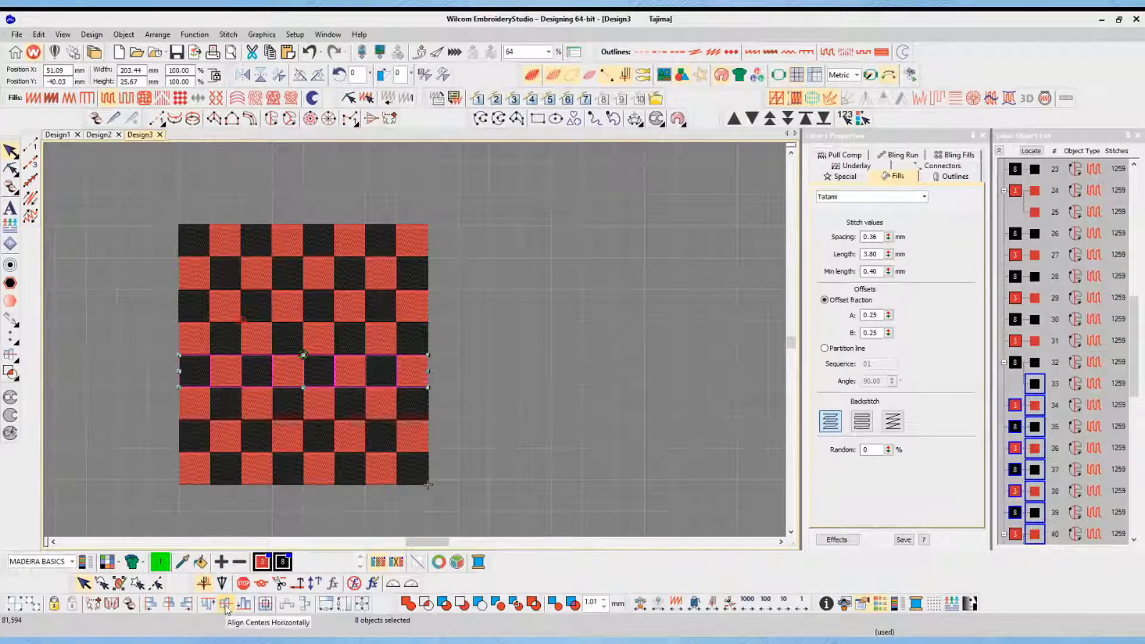
drag(153, 444, 447, 382)
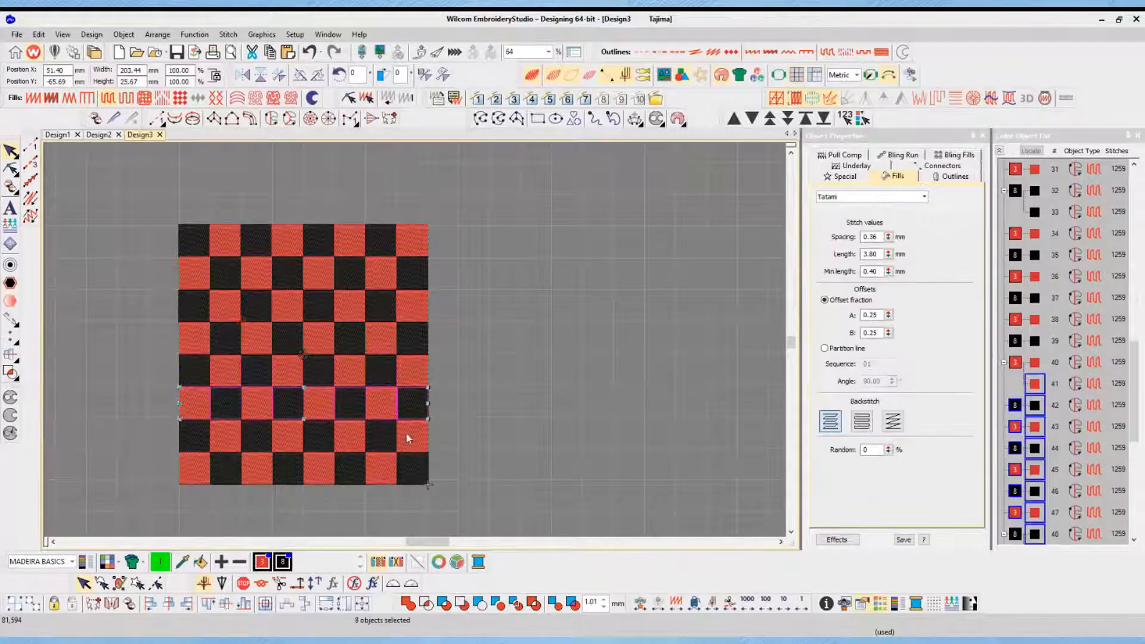
click(225, 603)
drag(170, 477, 444, 416)
click(228, 603)
drag(171, 500, 462, 434)
click(226, 604)
click(403, 499)
Align the centers of the squares vertically within each column of the checkerboard, one column after another
drag(384, 210, 461, 513)
click(169, 605)
drag(359, 207, 410, 531)
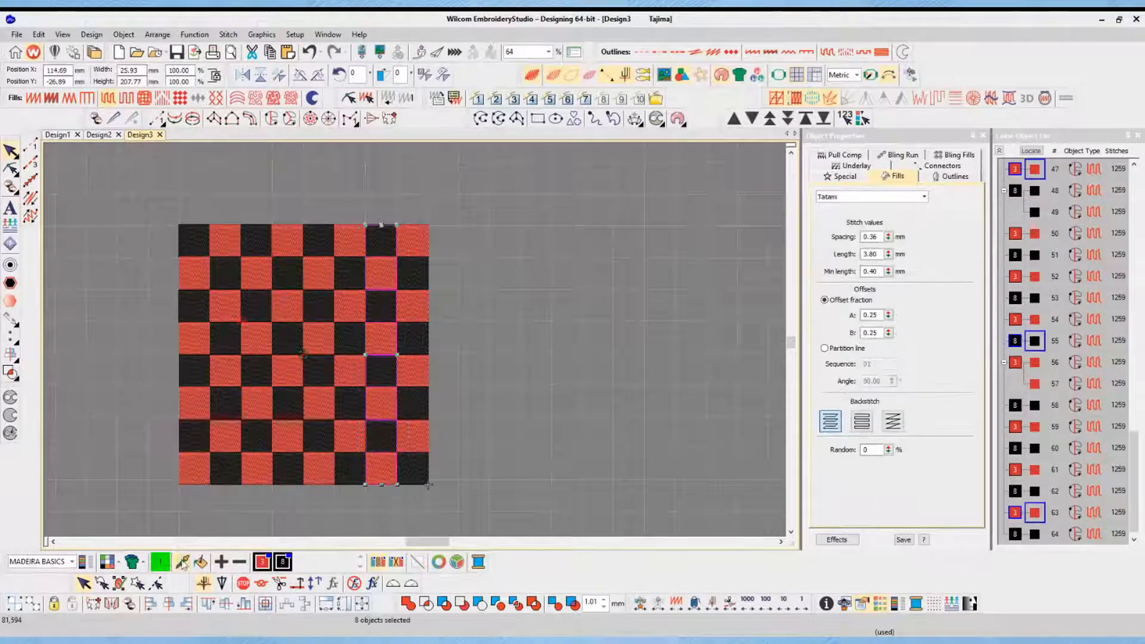
click(169, 605)
drag(325, 198, 380, 506)
click(169, 604)
drag(296, 204, 357, 512)
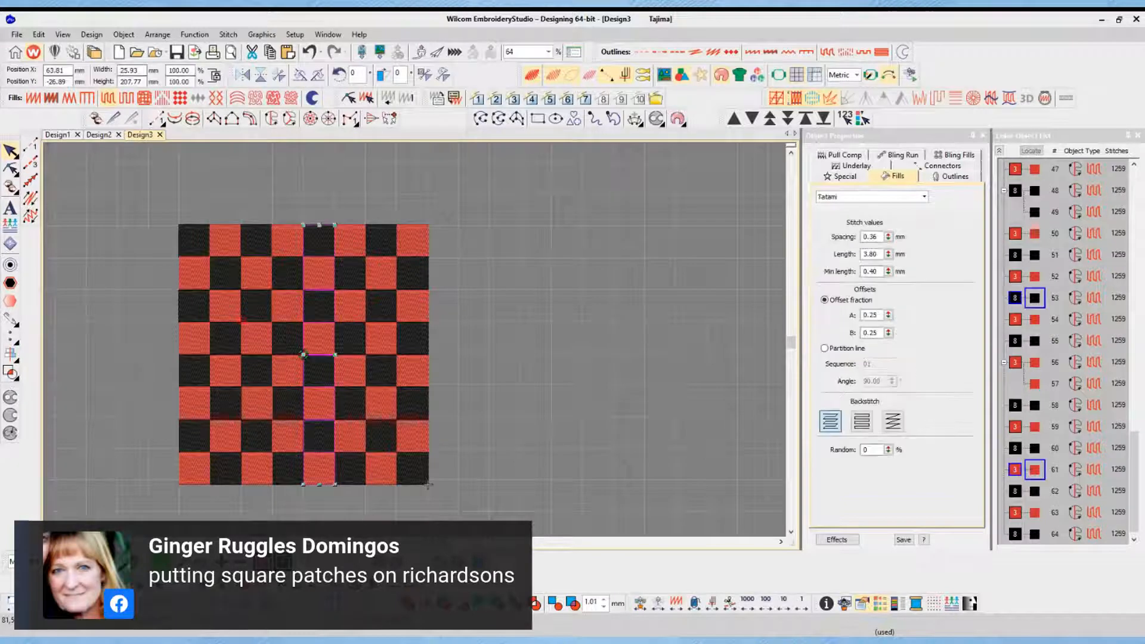
drag(262, 204, 317, 510)
click(169, 604)
drag(225, 206, 279, 498)
click(169, 604)
drag(201, 208, 251, 502)
click(169, 604)
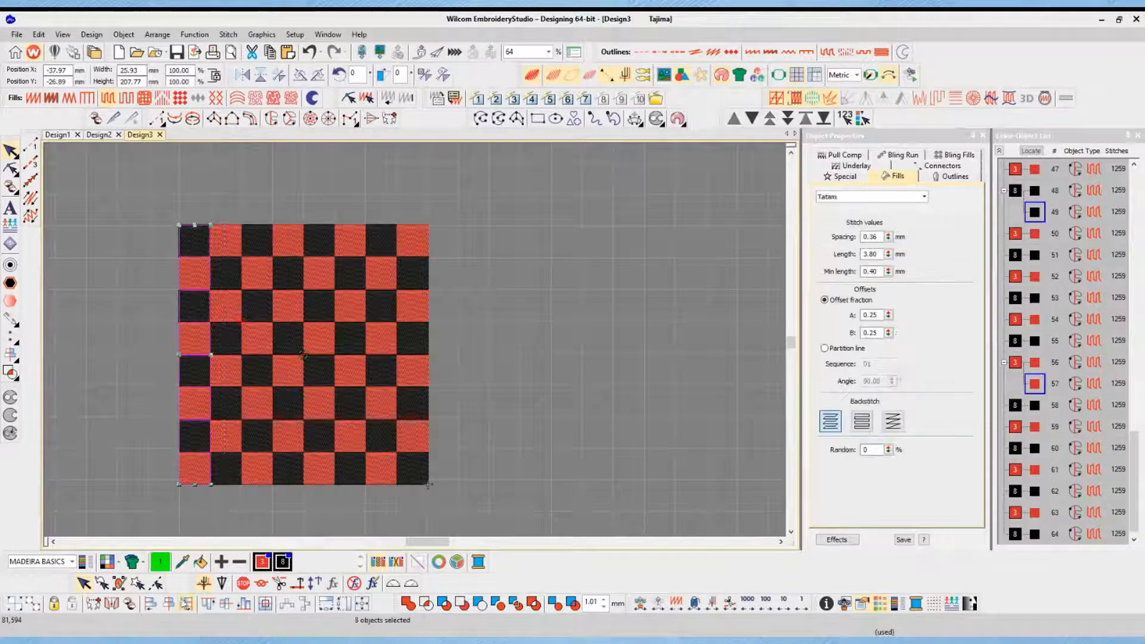
click(555, 419)
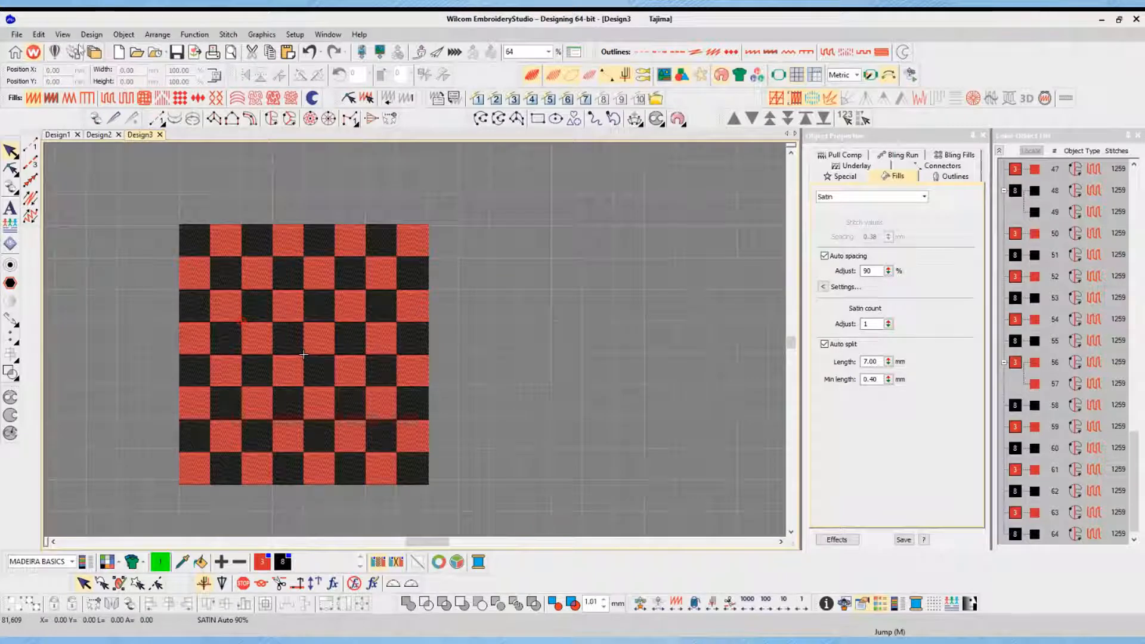
Zoom in on the complete checkerboard to check how the squares line up
click(62, 35)
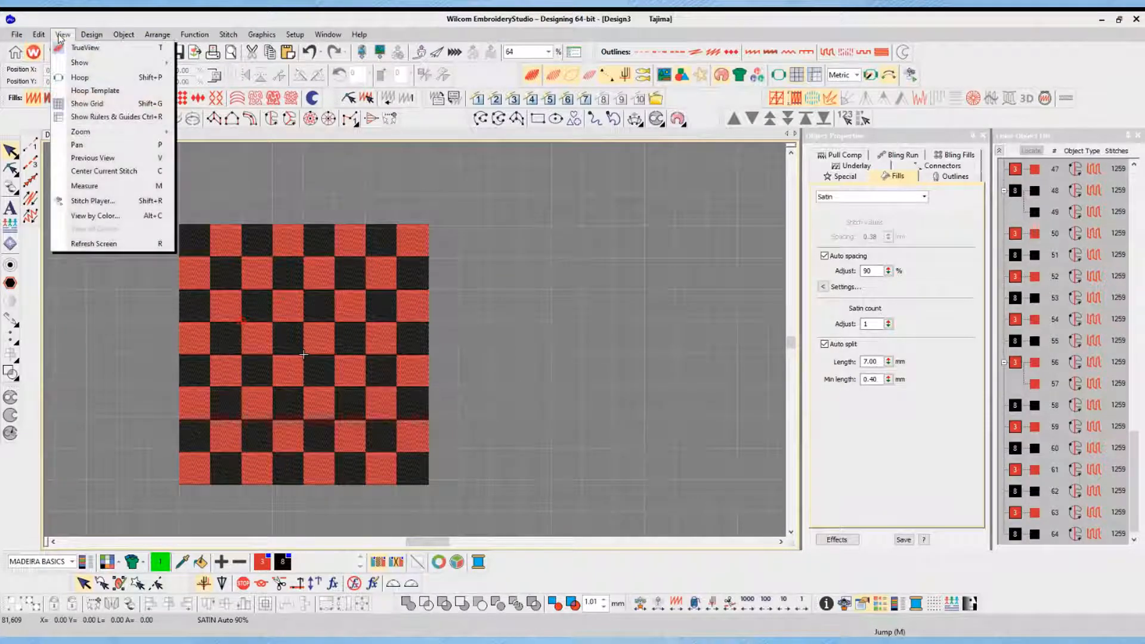
mouse_move(97, 132)
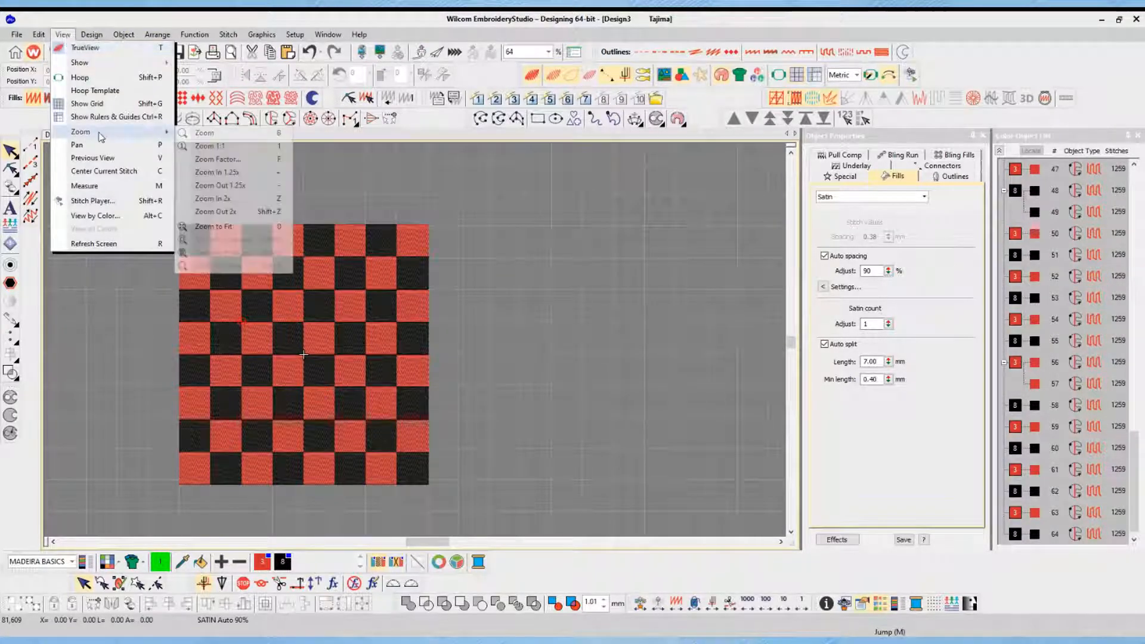
click(227, 133)
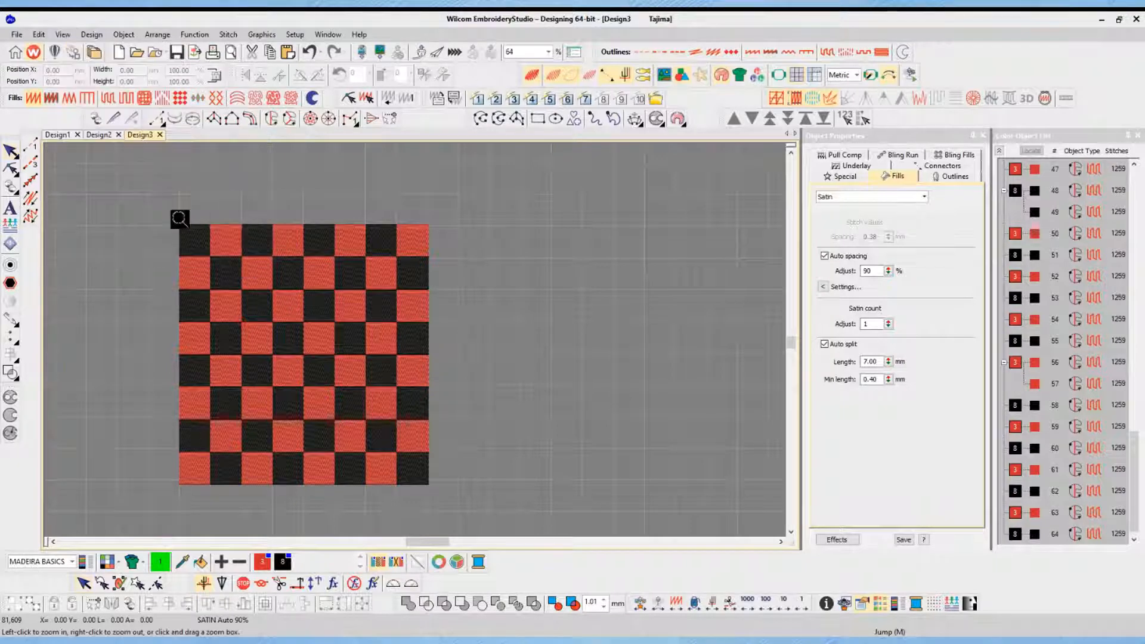
click(474, 503)
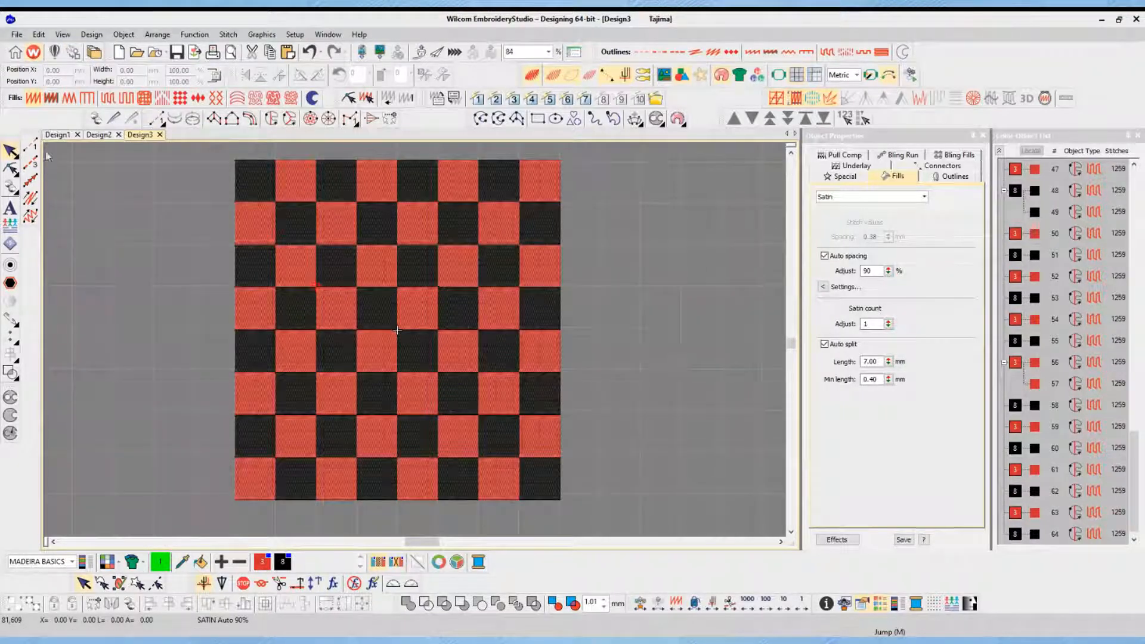
drag(215, 152, 590, 263)
click(718, 250)
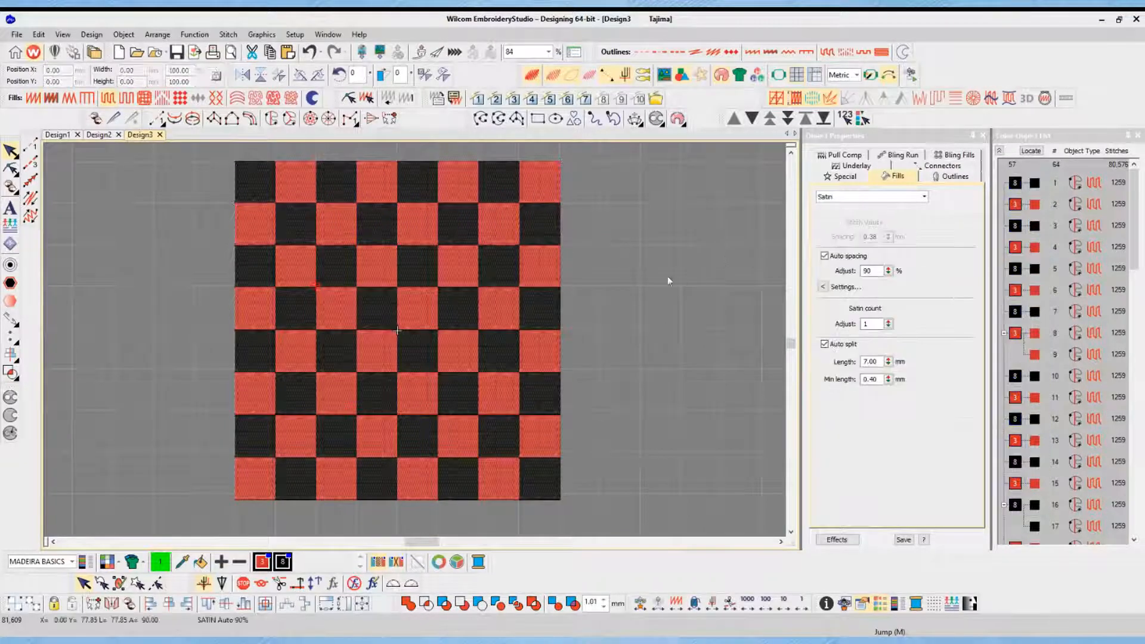
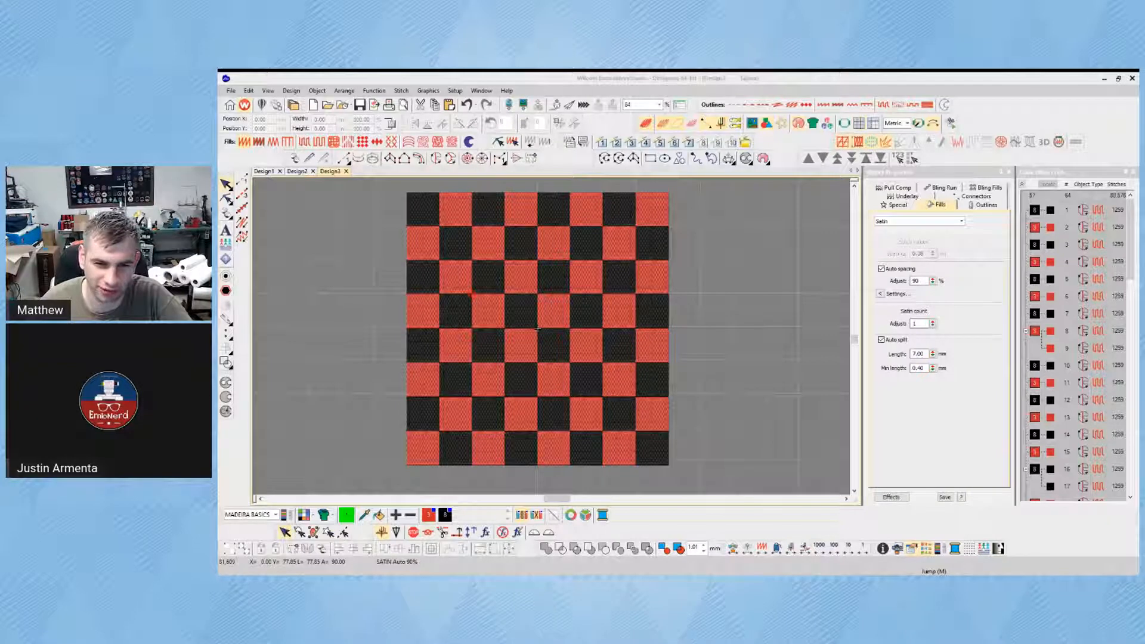
Delete the entire checkerboard from the design
click(675, 434)
drag(413, 199, 706, 475)
key(Delete)
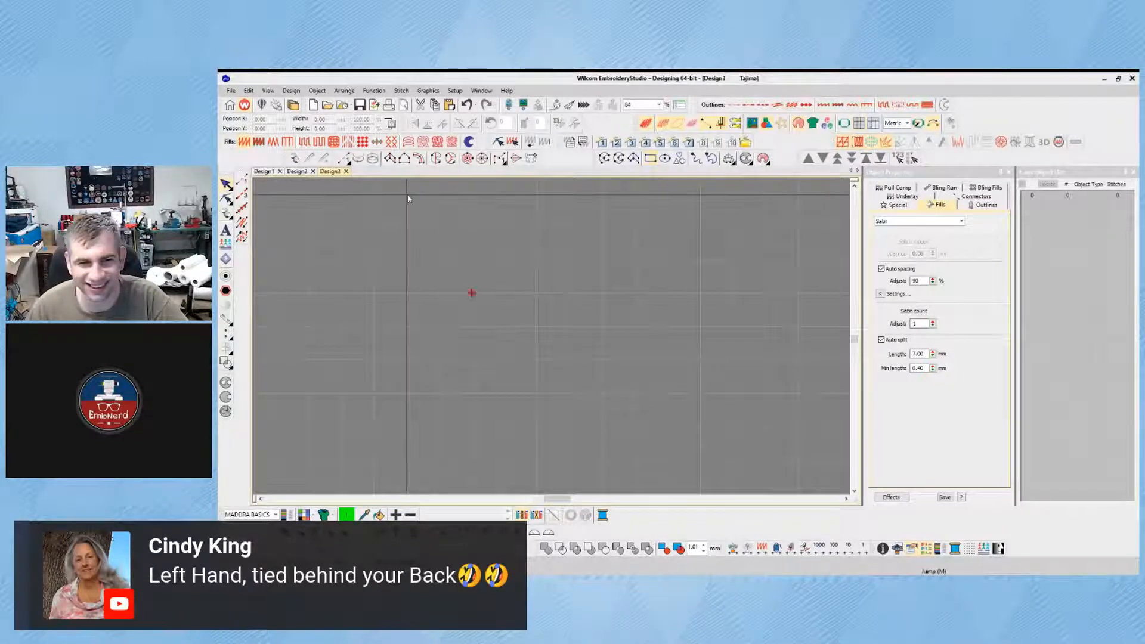
Draw a satin-filled square about 29 mm wide in the upper part of the design area and color it black
click(406, 191)
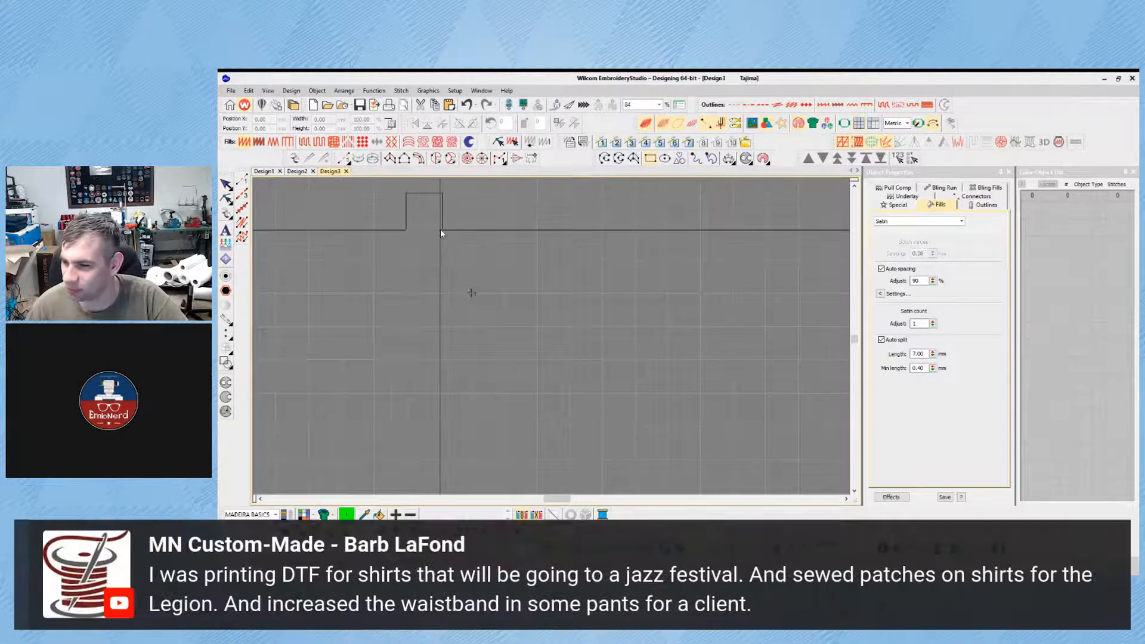
click(441, 231)
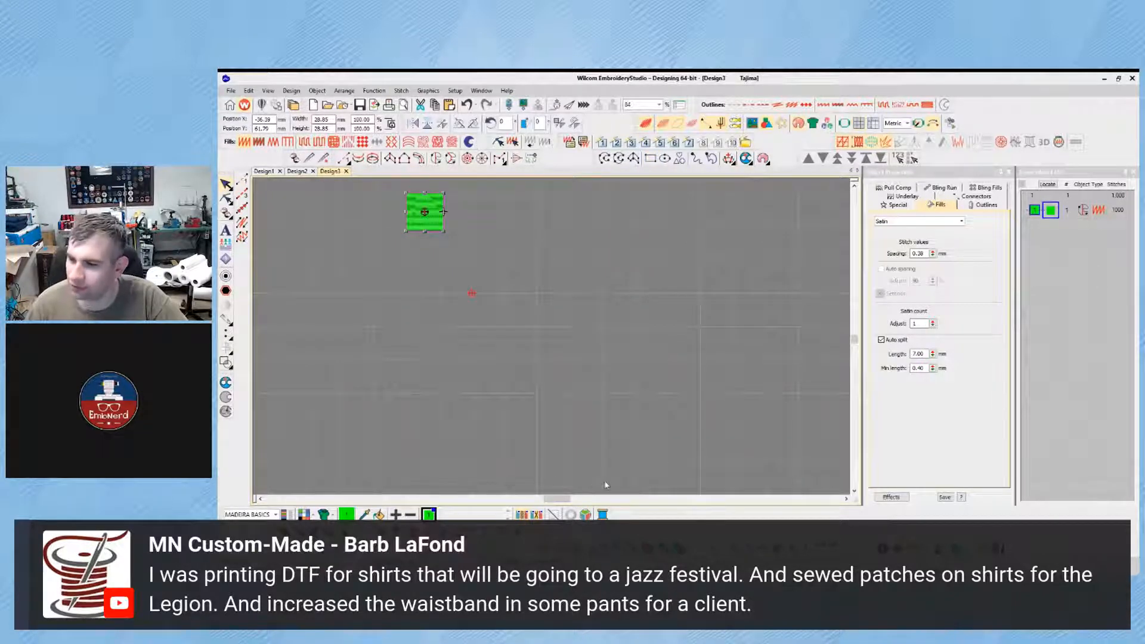
click(665, 410)
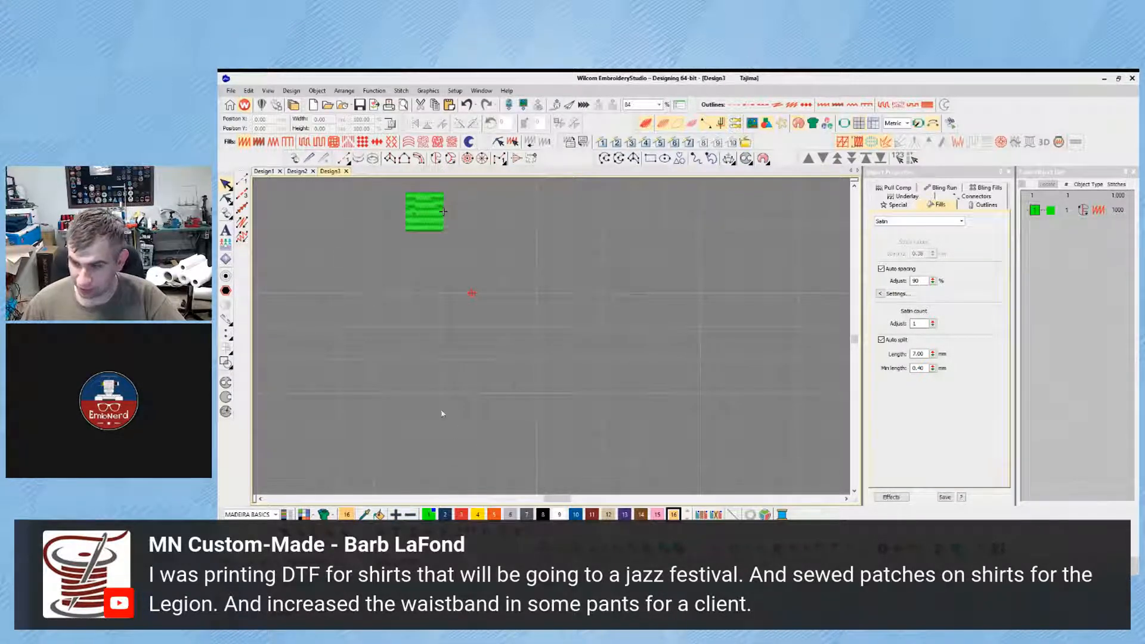
click(406, 212)
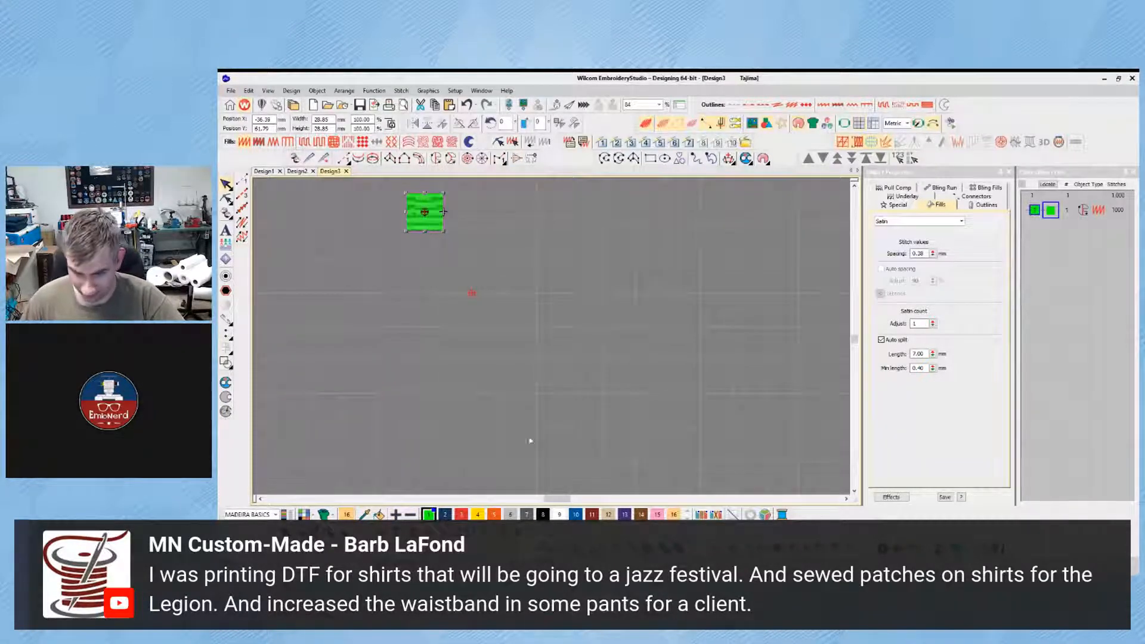
click(543, 514)
Duplicate the black square beside itself, color the copy red, and repeat the pair into a row of eight alternating squares
drag(425, 221, 461, 222)
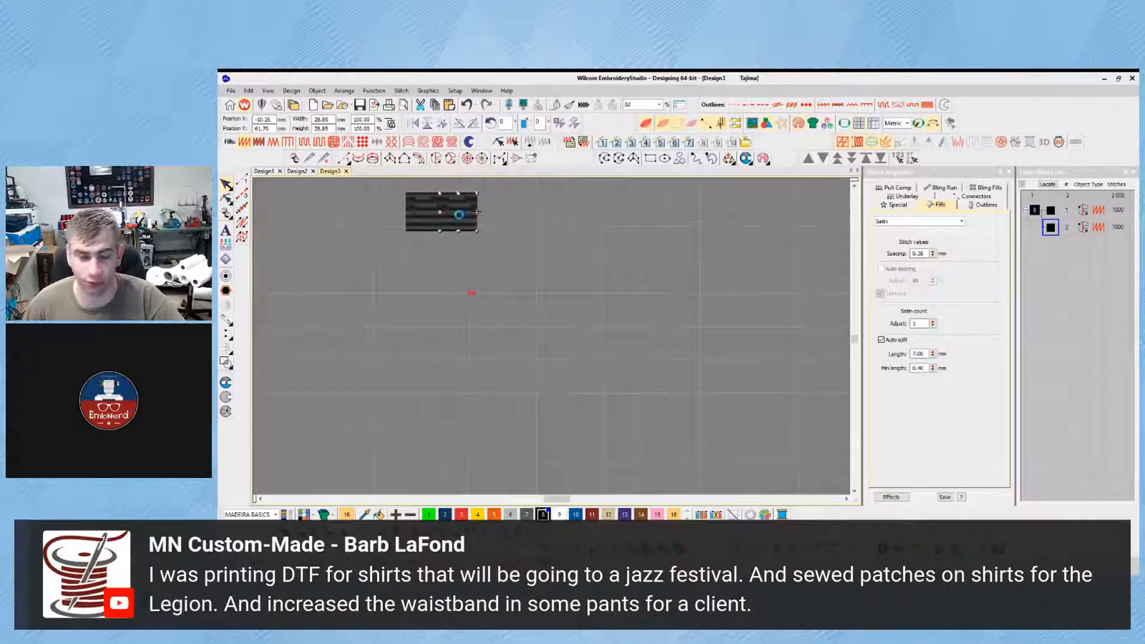
click(462, 514)
drag(516, 186, 398, 237)
drag(528, 221, 528, 220)
drag(590, 186, 559, 219)
click(440, 282)
Group the eight-square row and place a duplicate of it directly beneath
drag(398, 267, 692, 187)
key(ctrl+g)
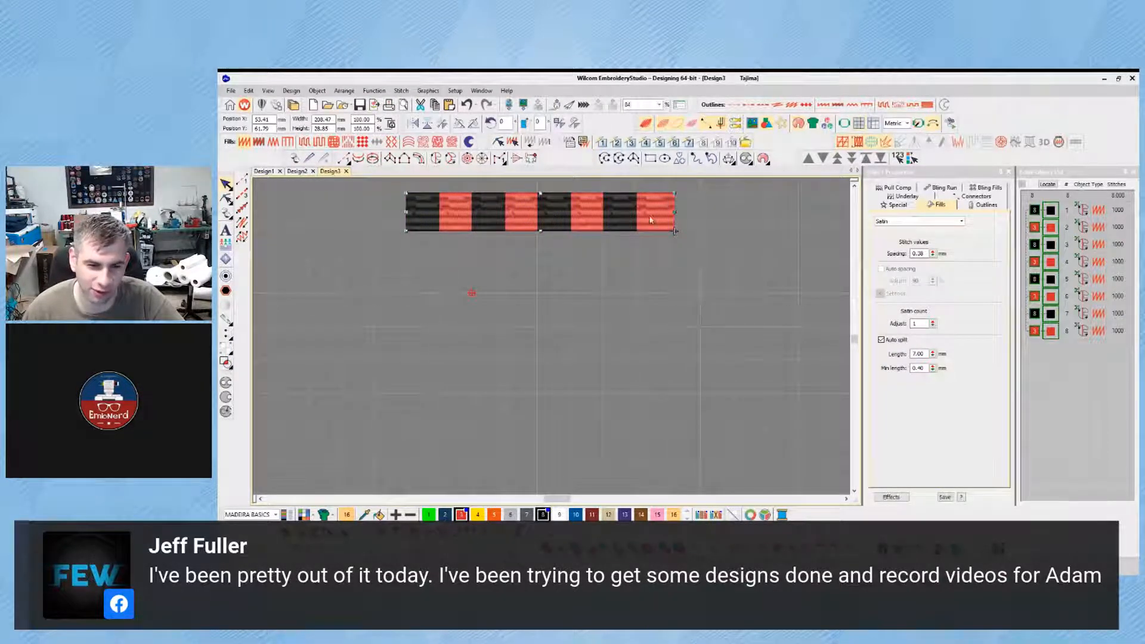
drag(663, 220, 658, 256)
right_click(645, 252)
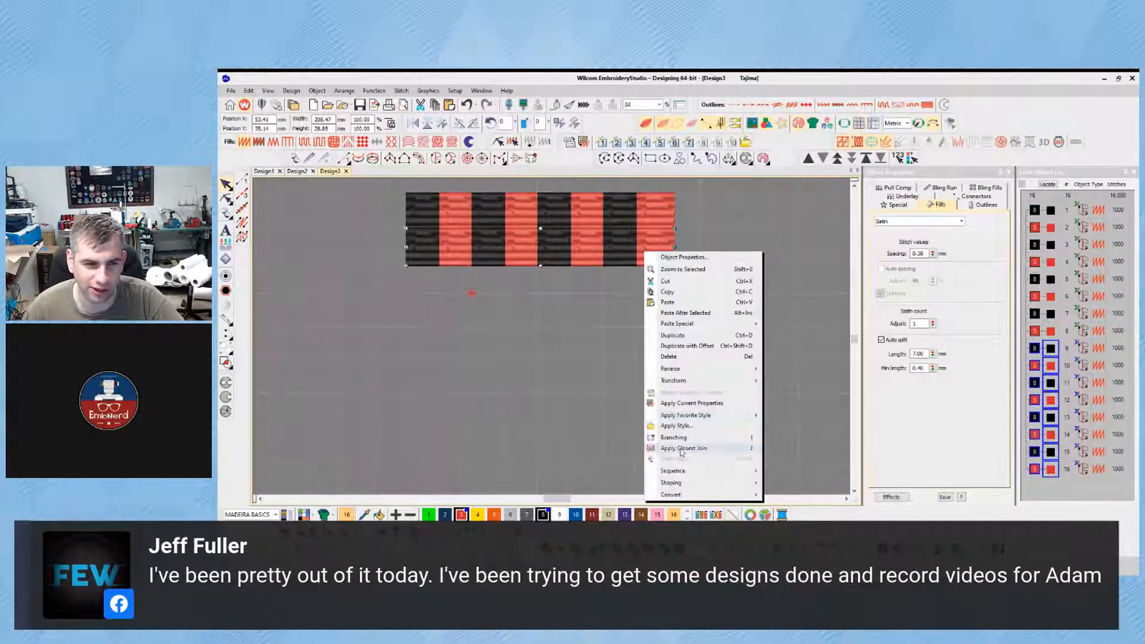
key(Escape)
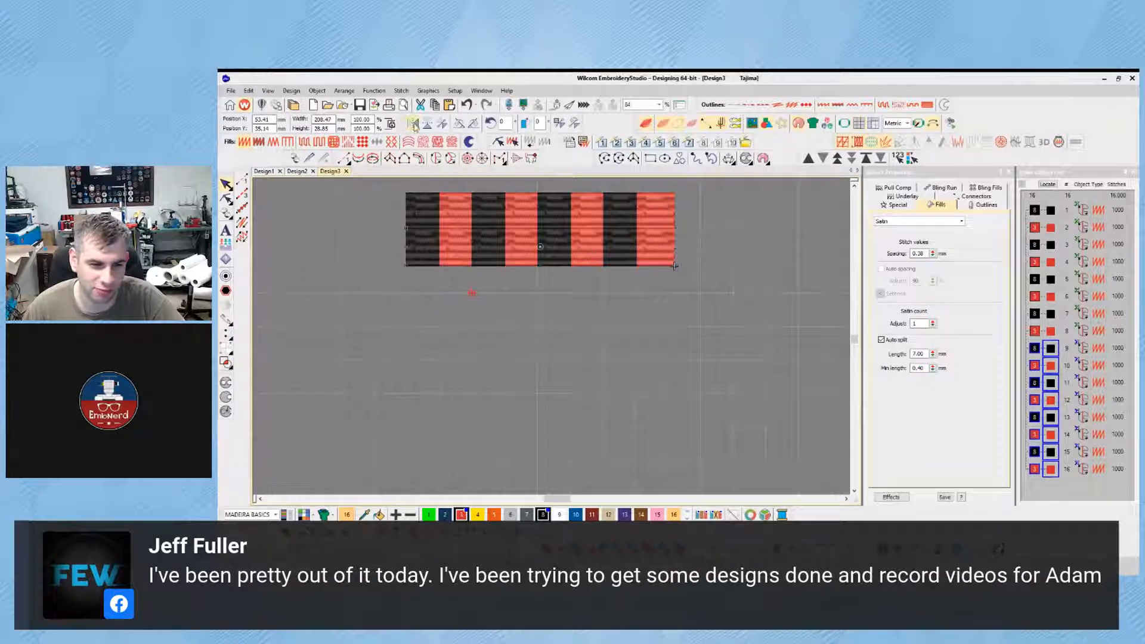
key(Escape)
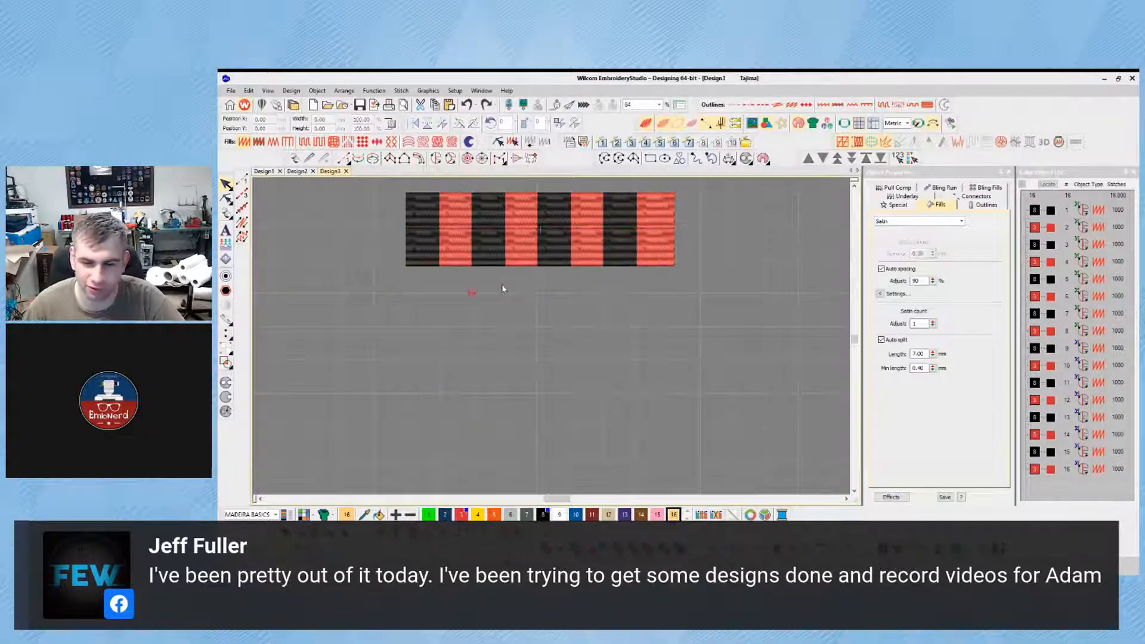
Ungroup the duplicated lower row of eight squares so that its squares can be recolored individually
click(470, 229)
right_click(476, 252)
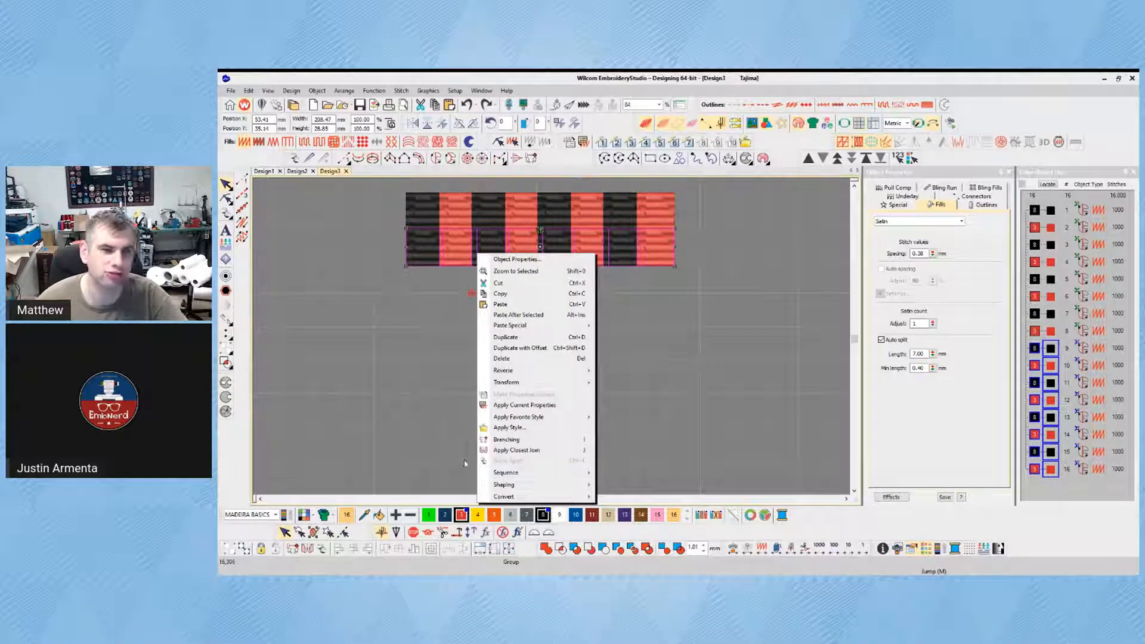
click(444, 371)
click(444, 245)
key(ctrl+u)
click(434, 301)
Swap the lower row's colors, making its four black squares red and the other four squares black
click(431, 258)
ctrl+click(485, 259)
ctrl+click(555, 259)
ctrl+click(621, 258)
click(461, 515)
click(454, 230)
ctrl+click(525, 261)
ctrl+click(590, 257)
ctrl+click(655, 258)
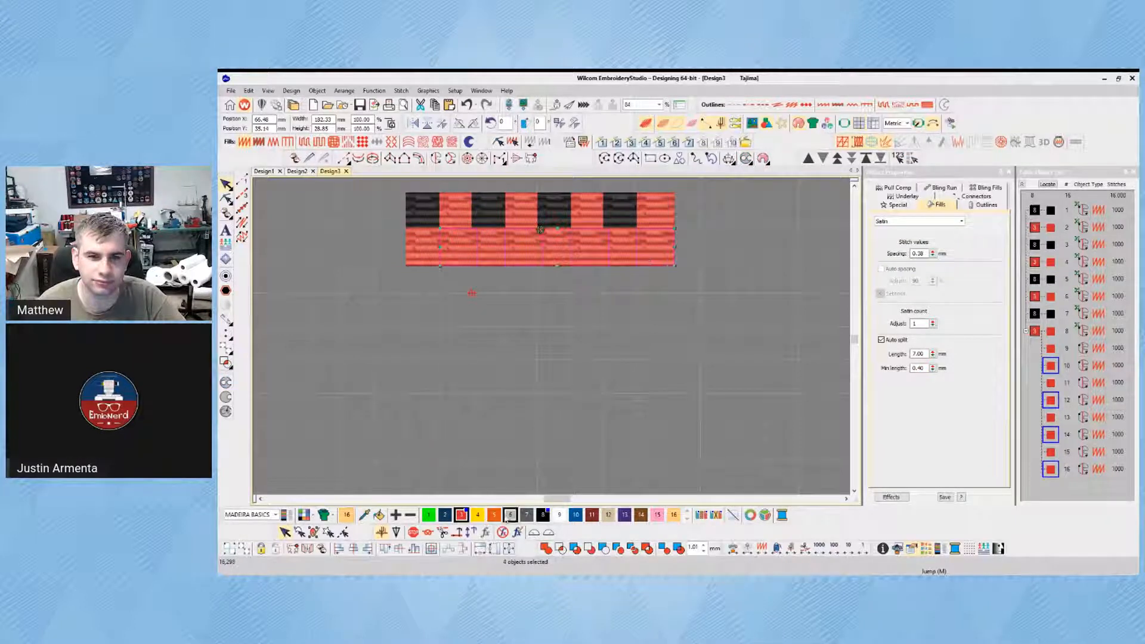
click(543, 514)
Select both rows and duplicate them downward without gaps to complete an eight-row checkerboard
drag(362, 302, 654, 434)
click(720, 284)
key(ctrl+a)
key(ctrl+a)
click(761, 372)
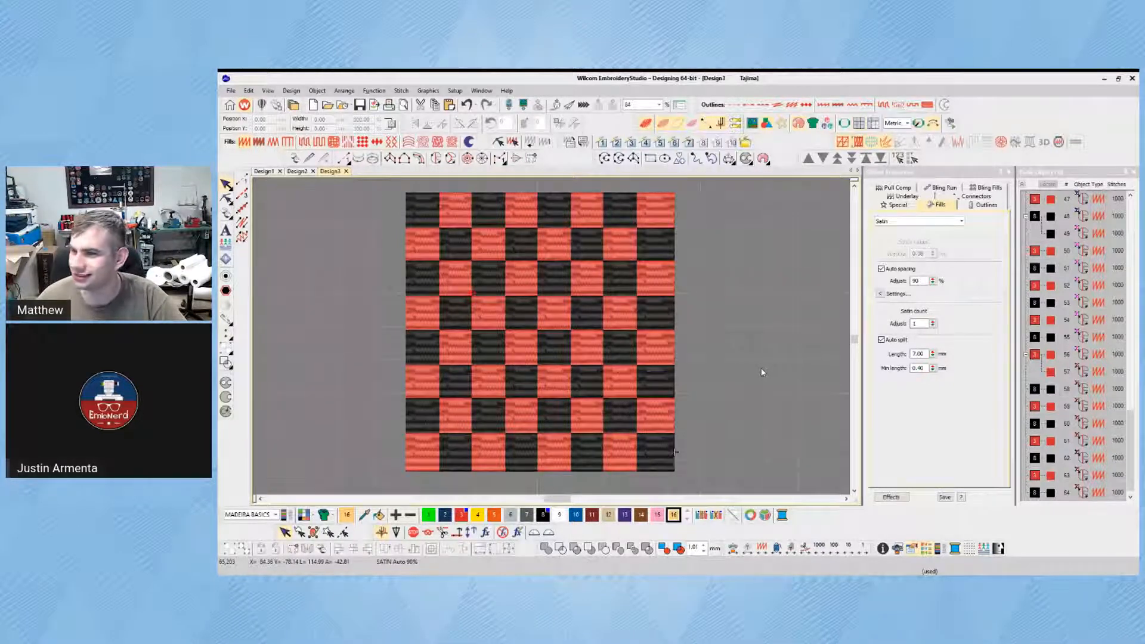
In the other EmbroideryStudio window, start a new design and add a green satin-filled rectangle about 26 mm wide at the hoop's center
key(alt+Tab)
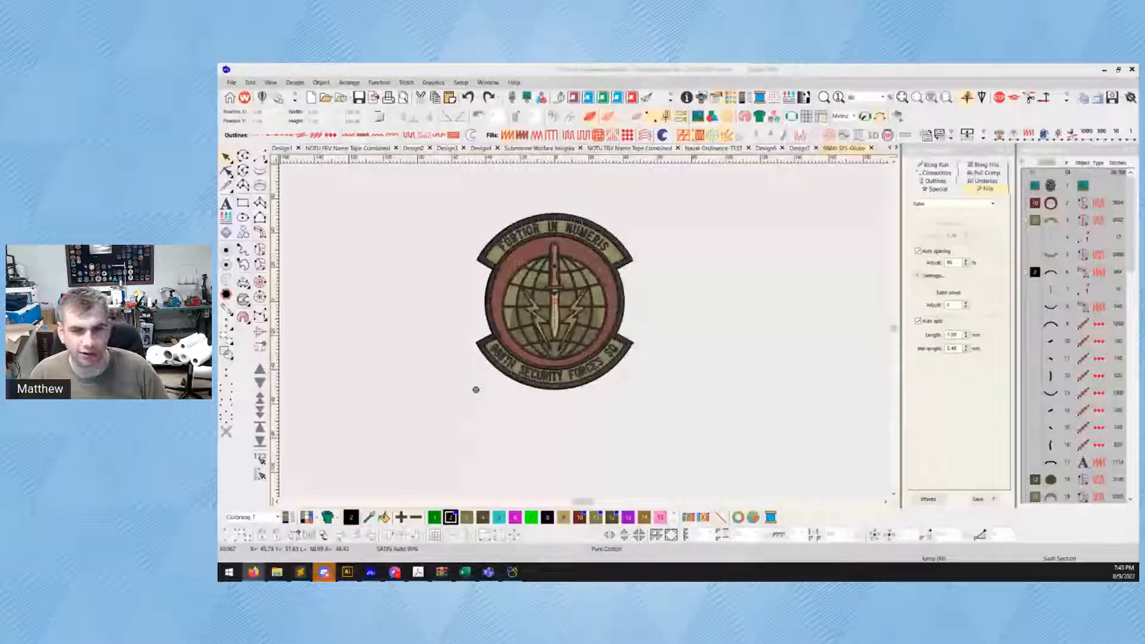
click(311, 97)
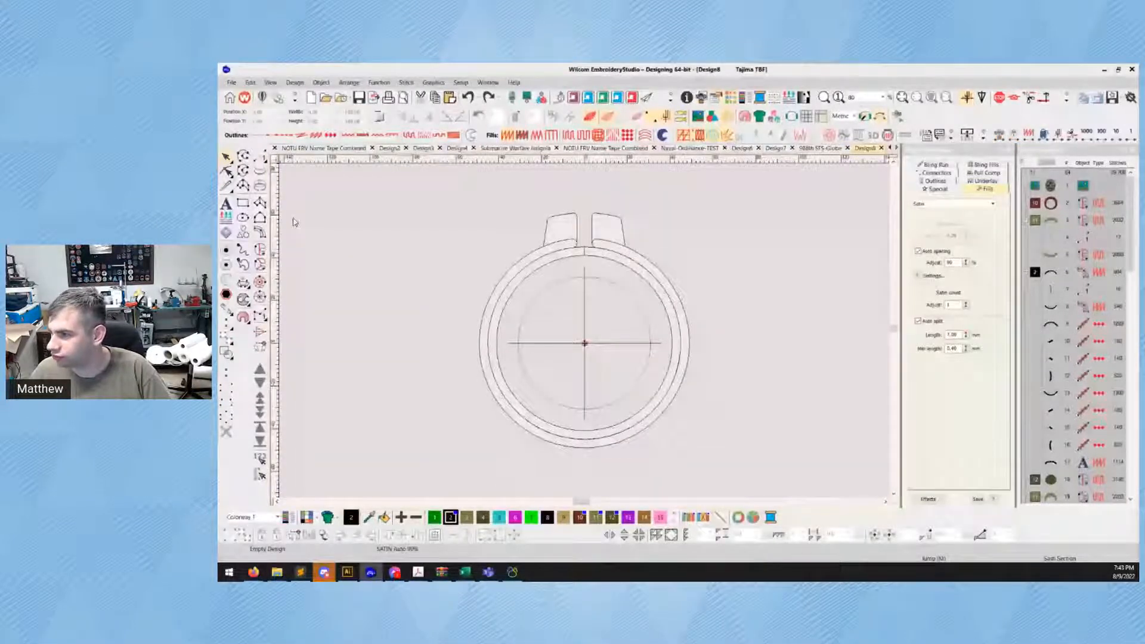
key(ctrl+v)
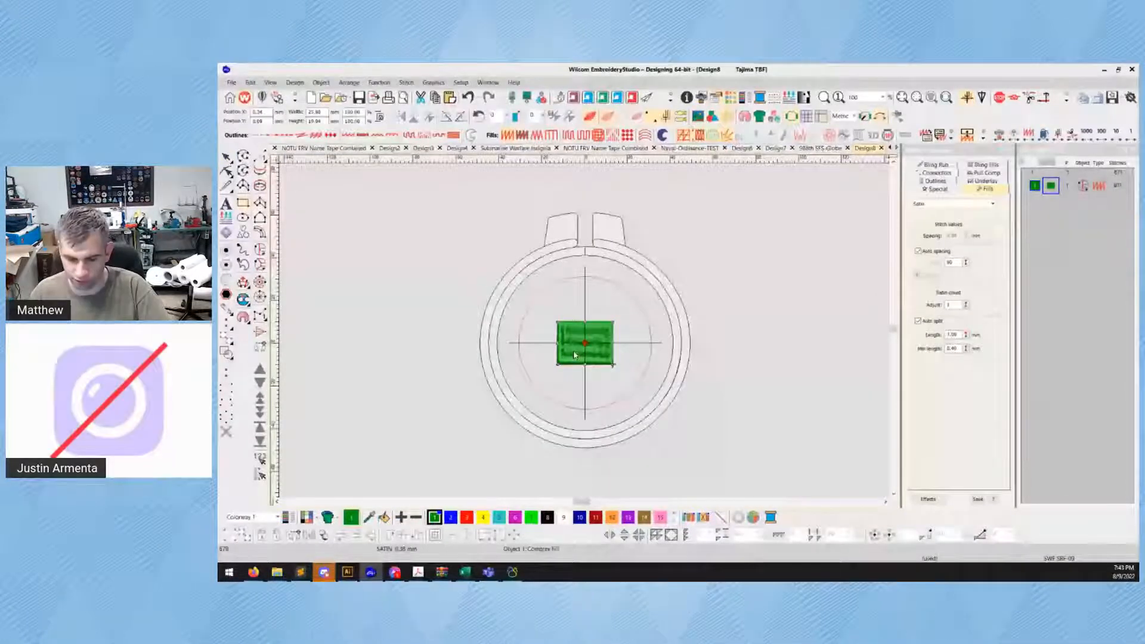
Set the green rectangle's width and height to 25.4 mm each and change its fill to Tatami
double_click(314, 112)
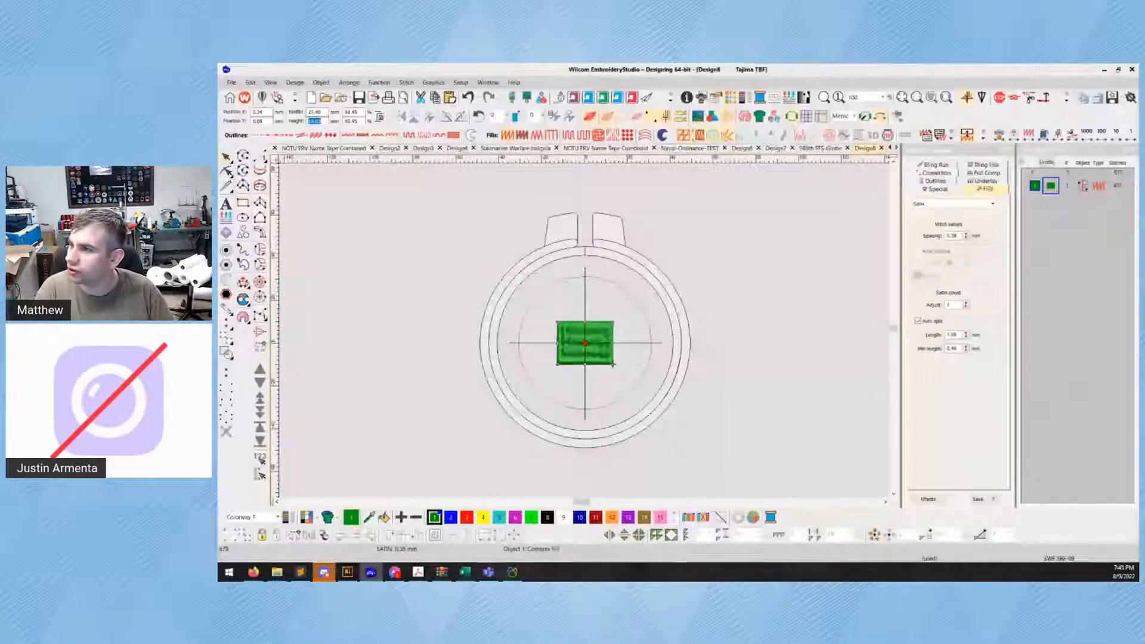
text(25.4)
key(Tab)
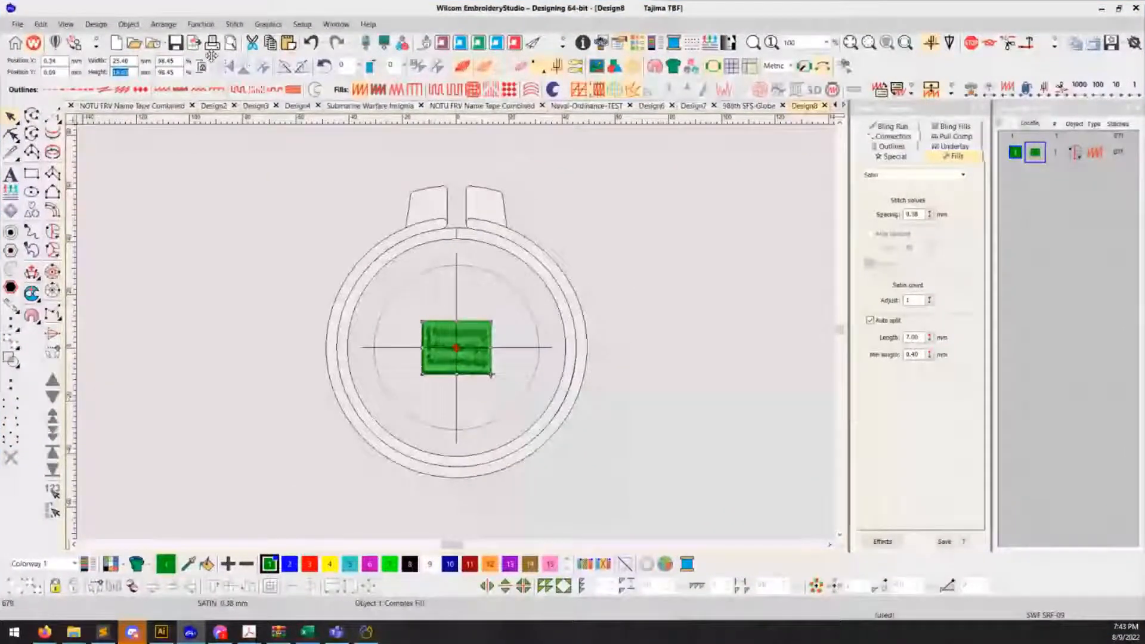
text(25.4)
key(Return)
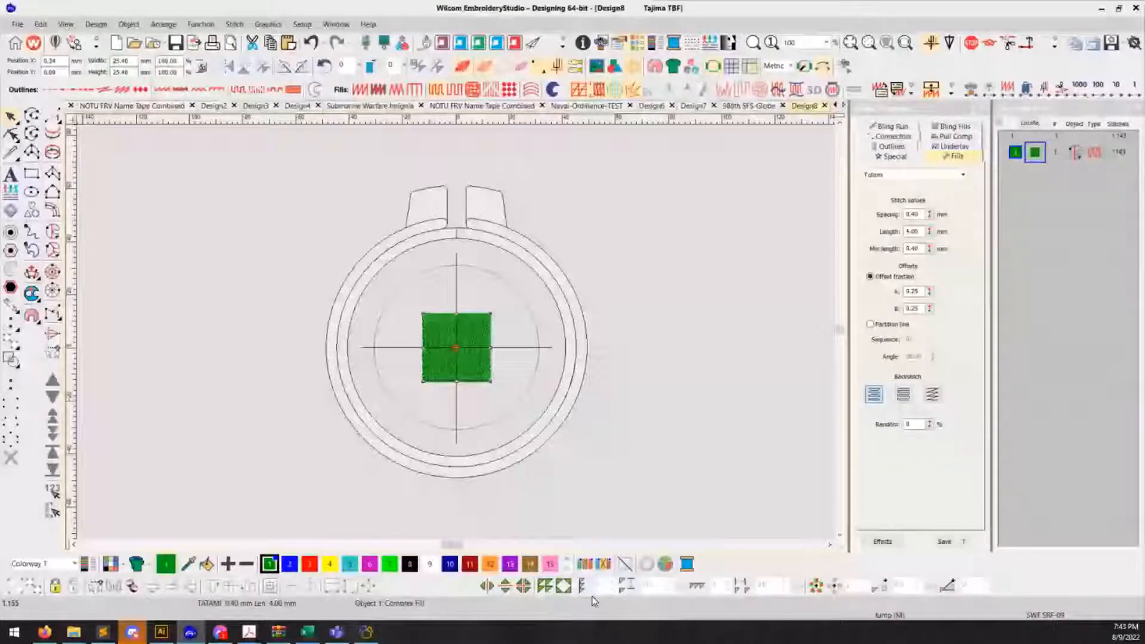
Array the green square into 8 rows and 8 columns of touching squares
click(544, 585)
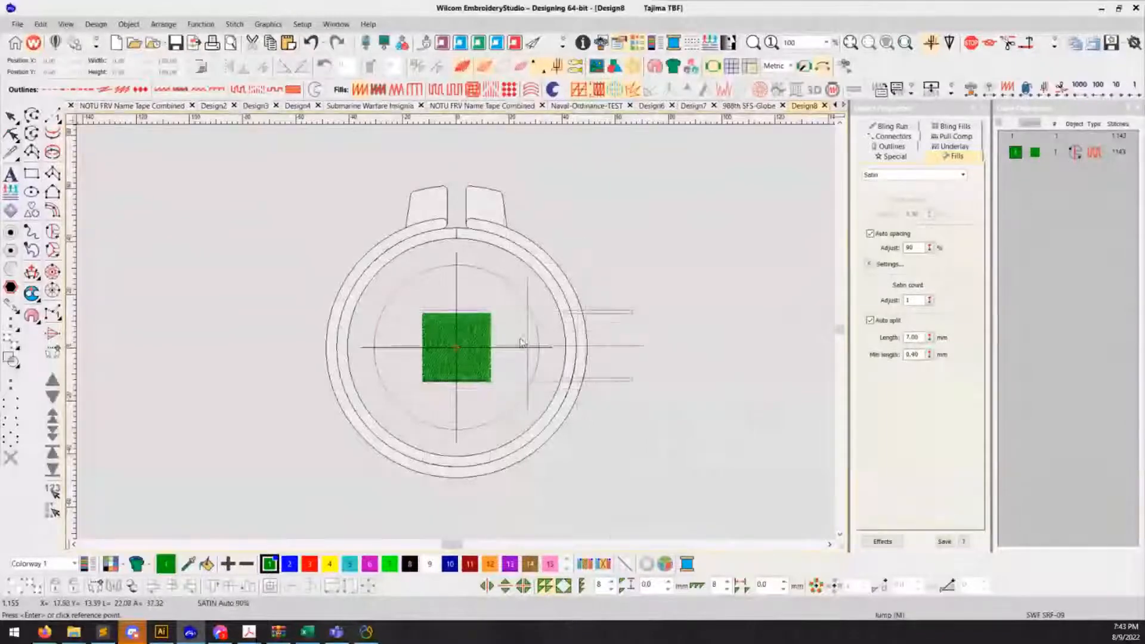
click(728, 582)
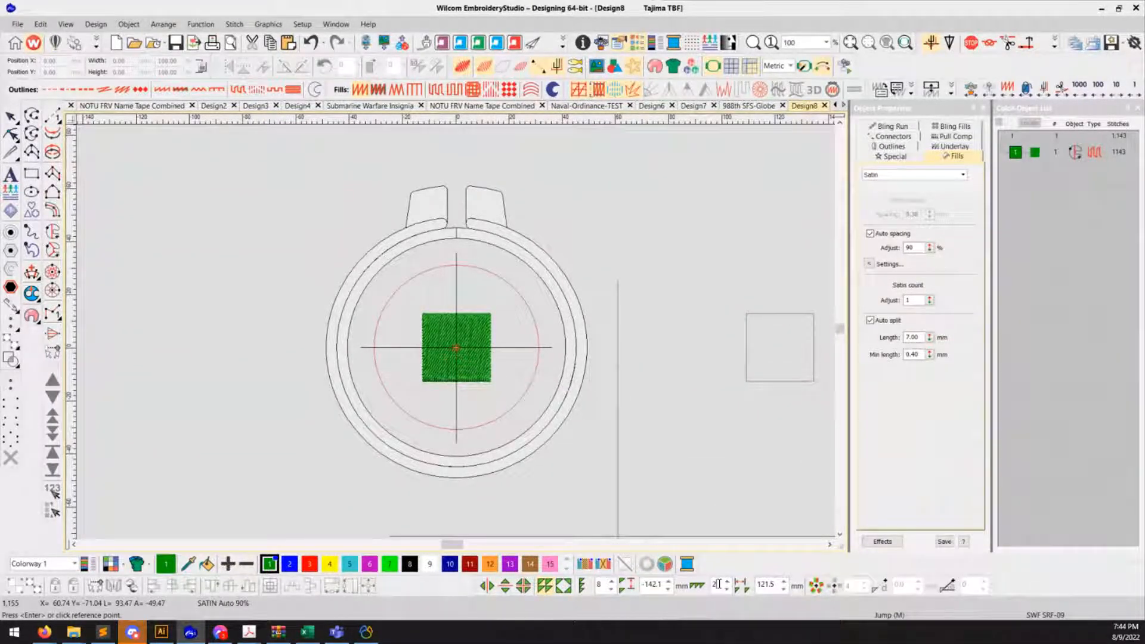
click(727, 581)
click(492, 320)
click(583, 341)
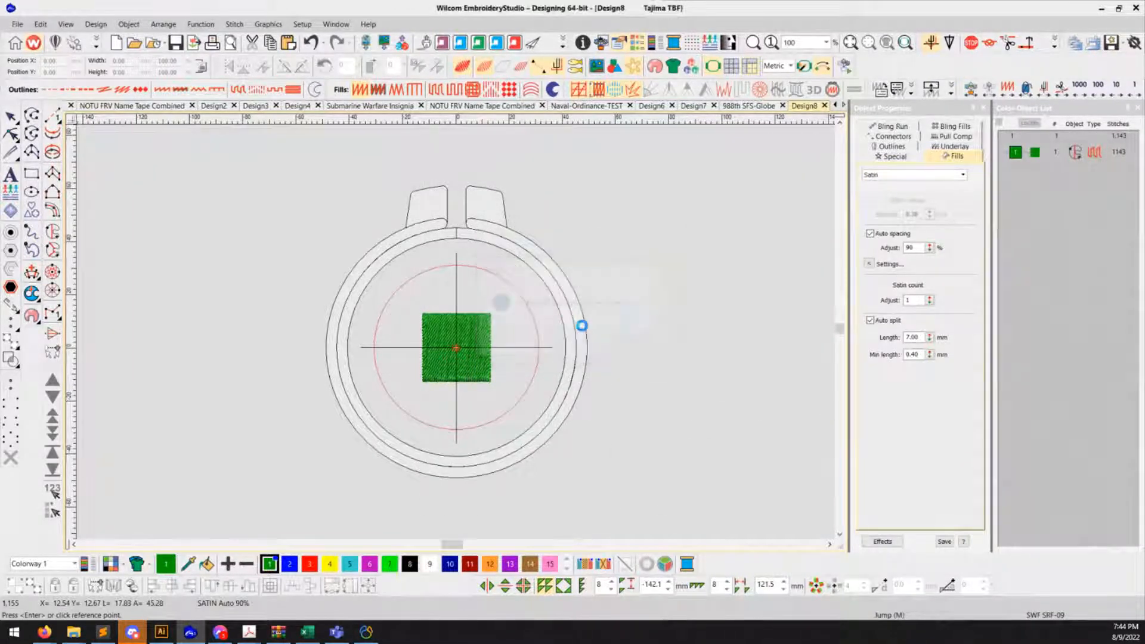
Color the alternating squares in the uppermost three rows of the green array black to form a checkered pattern
scroll(457, 335, down, 3)
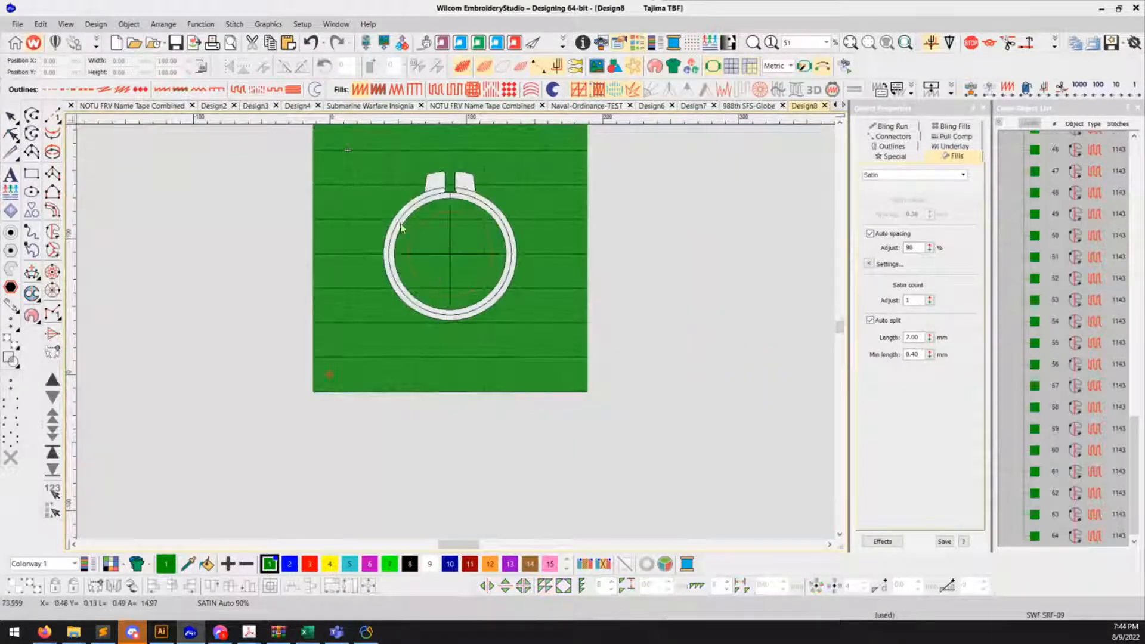
scroll(468, 310, down, 1)
scroll(451, 344, up, 1)
click(368, 278)
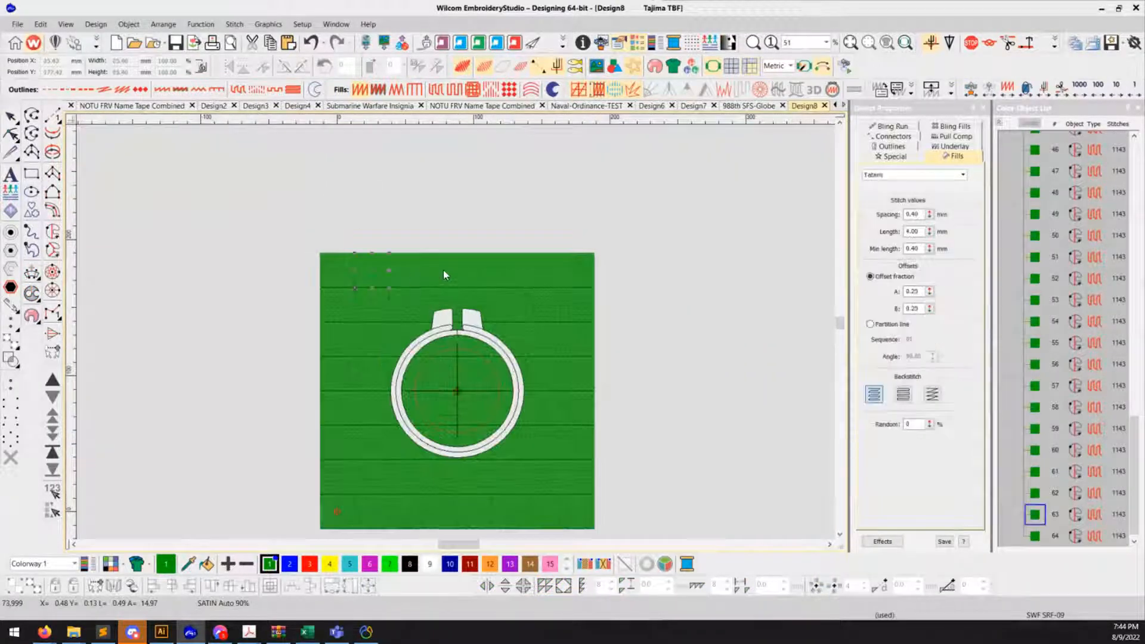
ctrl+click(442, 270)
ctrl+click(507, 267)
ctrl+click(568, 267)
ctrl+click(580, 315)
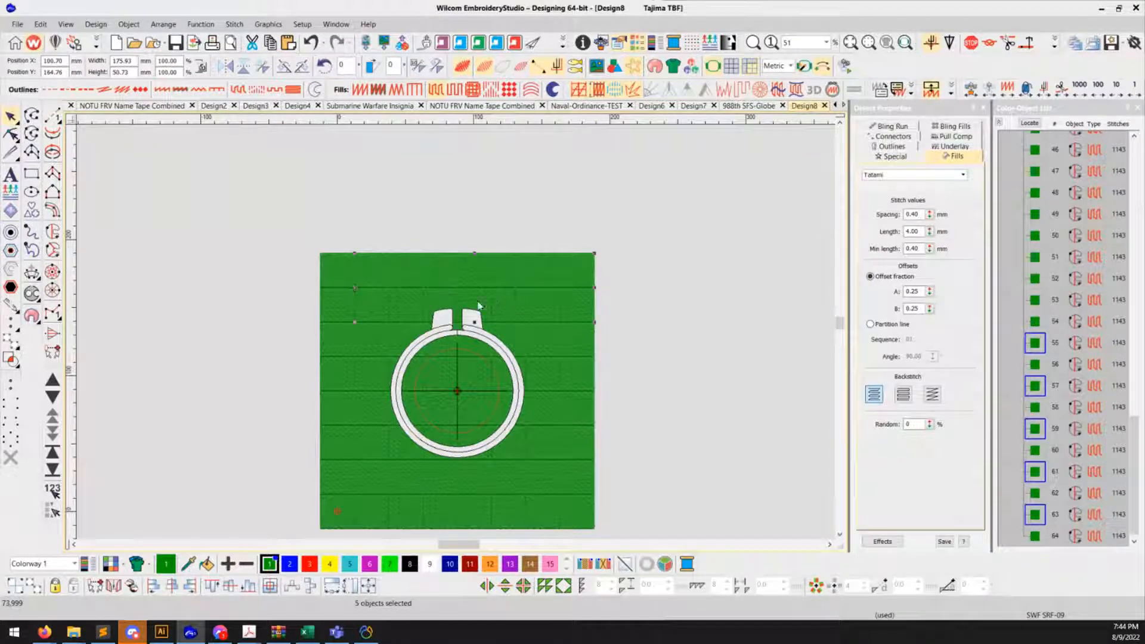
ctrl+click(408, 298)
ctrl+click(351, 303)
ctrl+click(339, 304)
ctrl+click(367, 343)
ctrl+click(439, 341)
ctrl+click(587, 339)
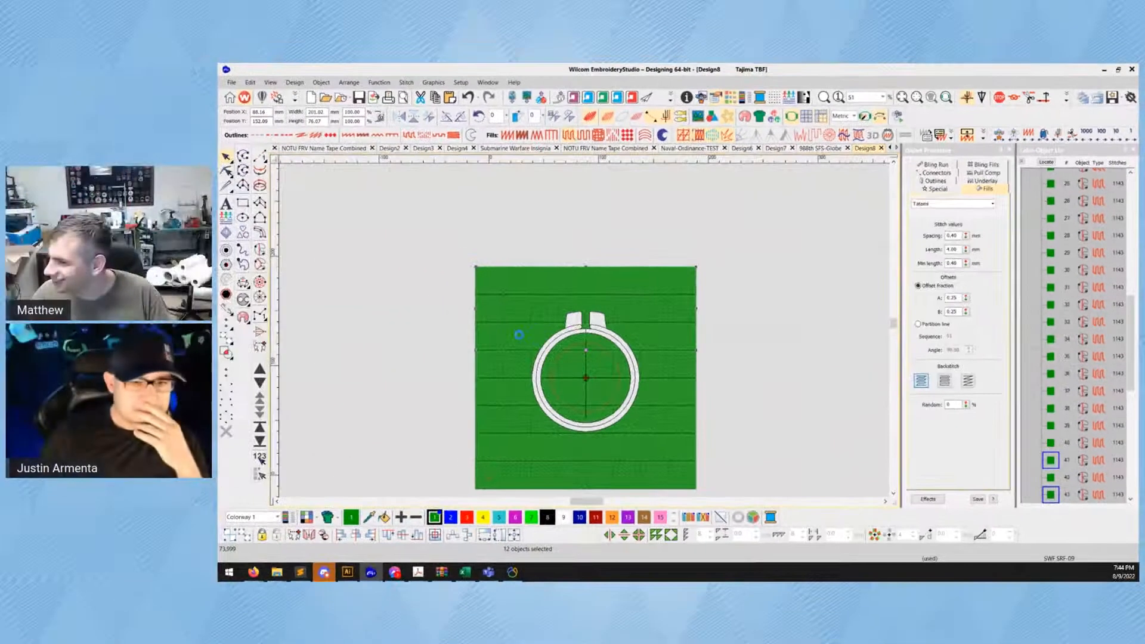
Continue the checkered pattern by coloring alternating squares in the fourth to seventh rows black
click(489, 369)
ctrl+click(513, 390)
ctrl+click(543, 369)
ctrl+click(568, 395)
ctrl+click(618, 397)
ctrl+click(619, 400)
ctrl+click(676, 386)
ctrl+click(652, 432)
ctrl+click(590, 420)
ctrl+click(487, 422)
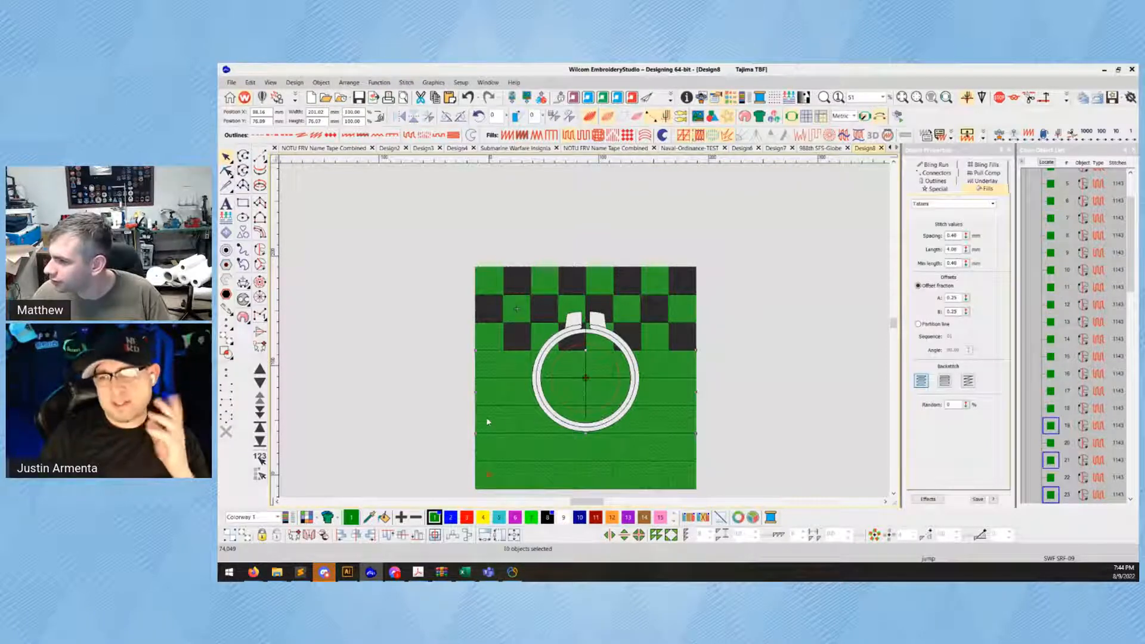
ctrl+click(571, 446)
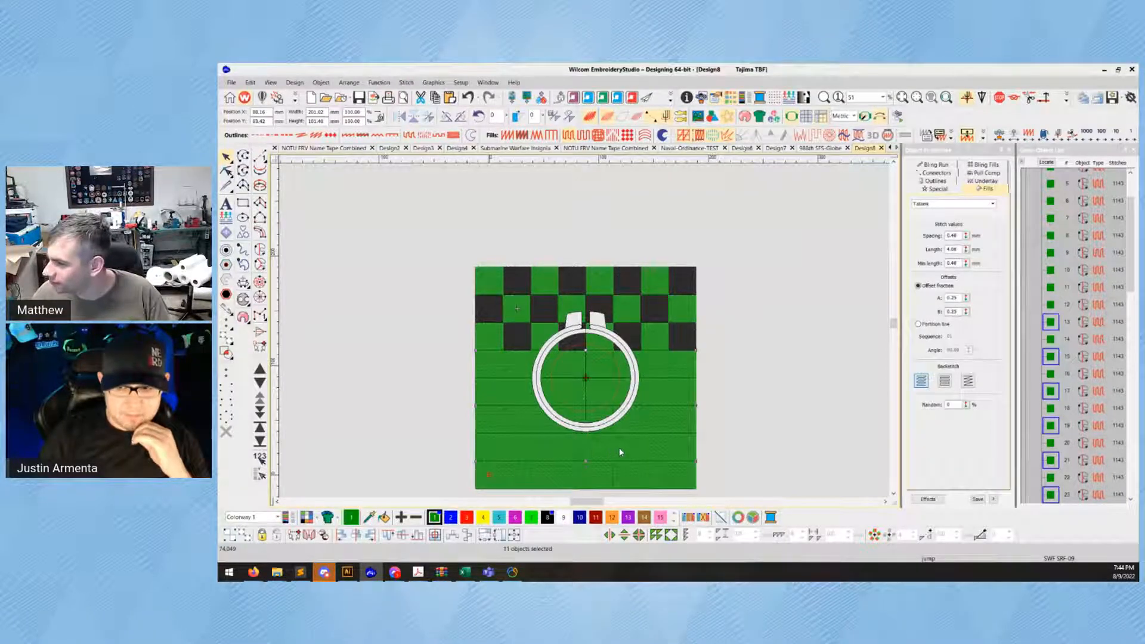
ctrl+click(676, 444)
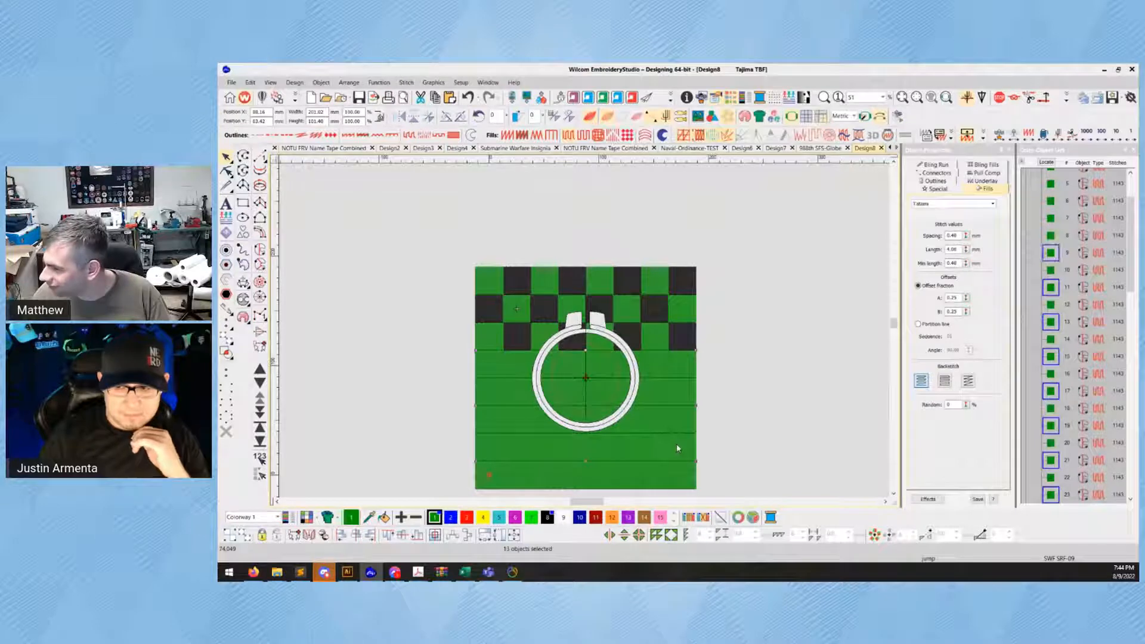
click(548, 517)
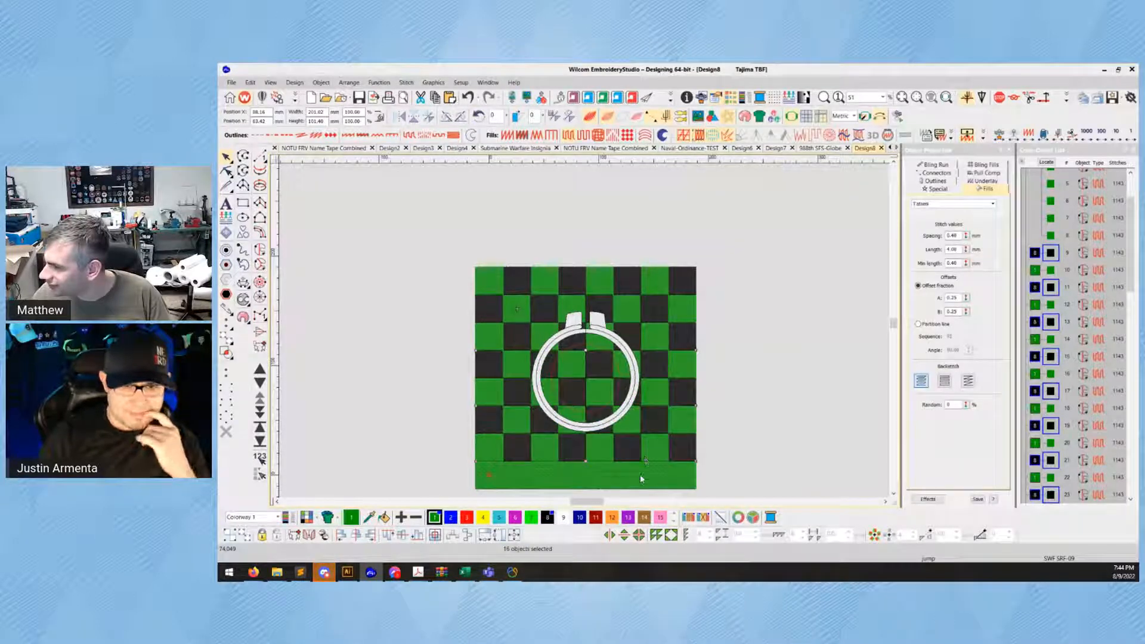
Color four alternating squares in the lowest row black, starting with the row's first square
click(504, 475)
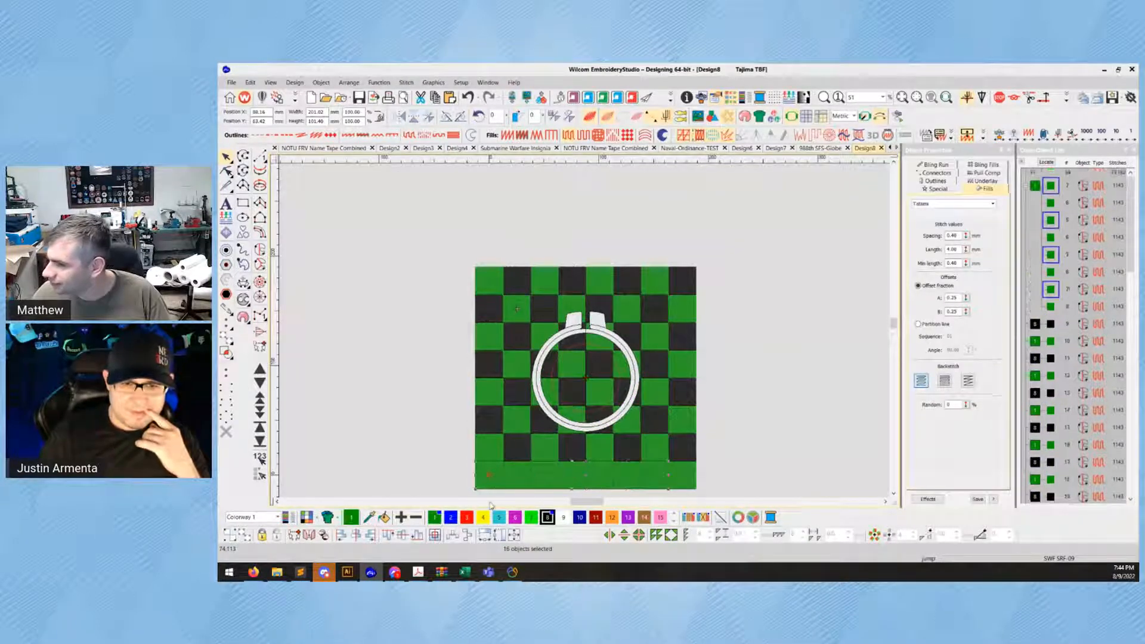
click(547, 517)
click(716, 377)
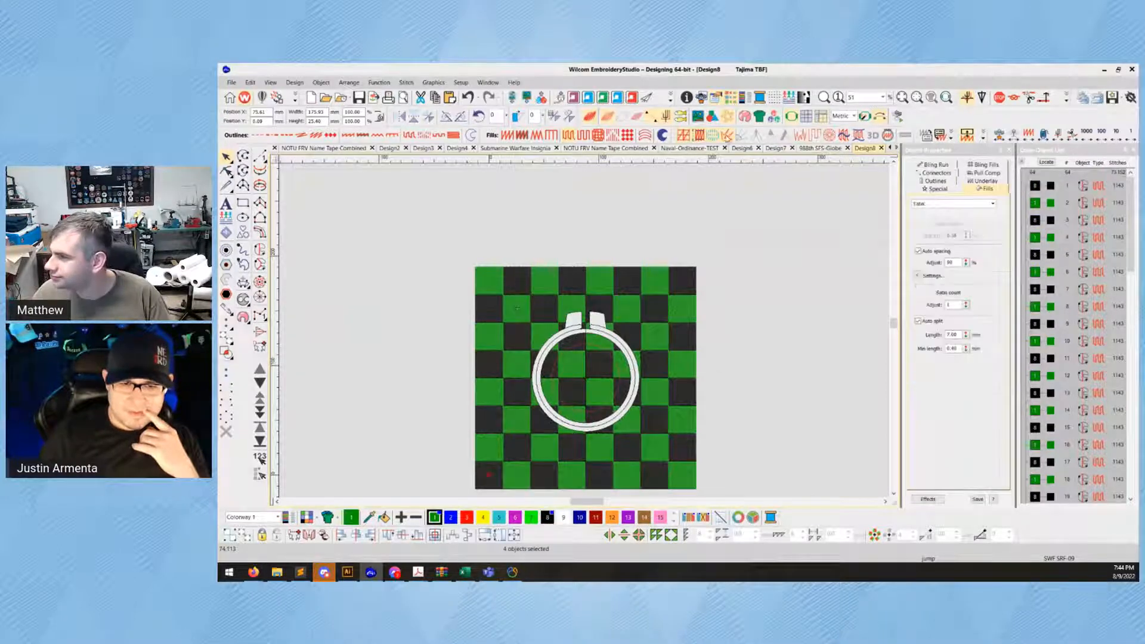
Hide the hoop over the checkerboard and dismiss the Send to EmbroideryConnect message
click(793, 117)
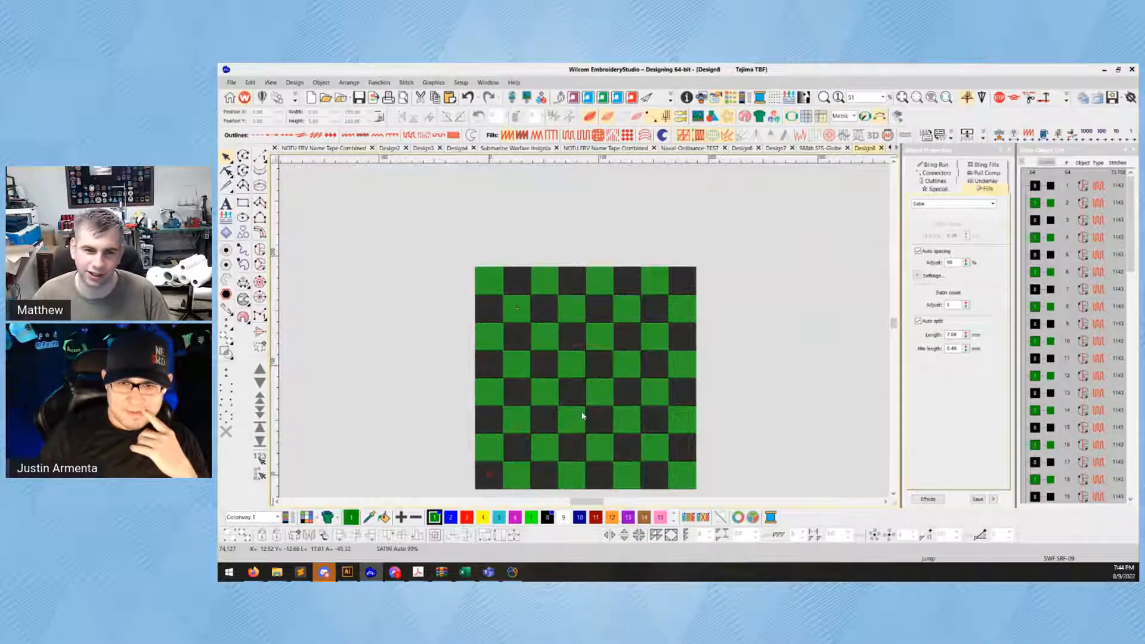
scroll(581, 412, down, 1)
scroll(585, 335, up, 1)
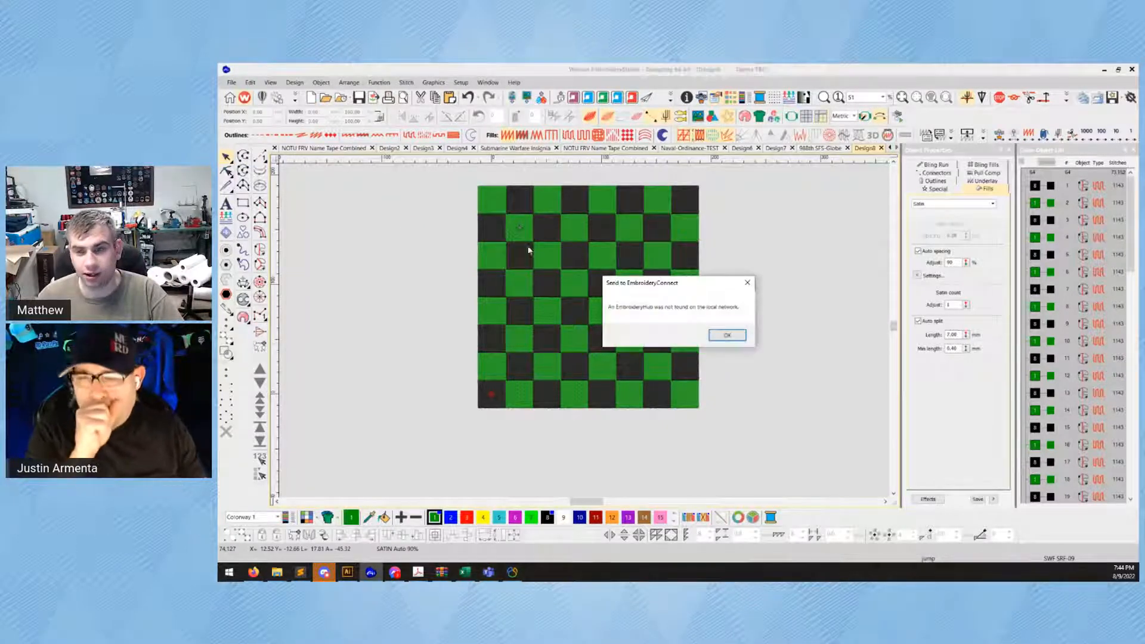
click(726, 334)
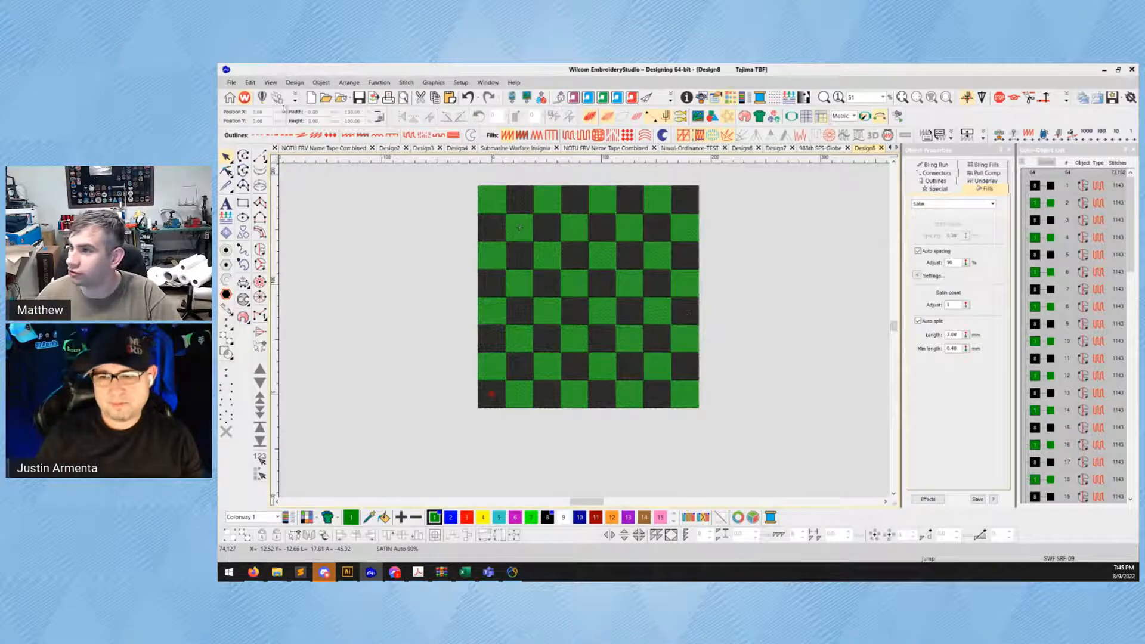
Select all dark green squares with Select by Color and recolor them dark red, color 11
click(231, 82)
click(255, 83)
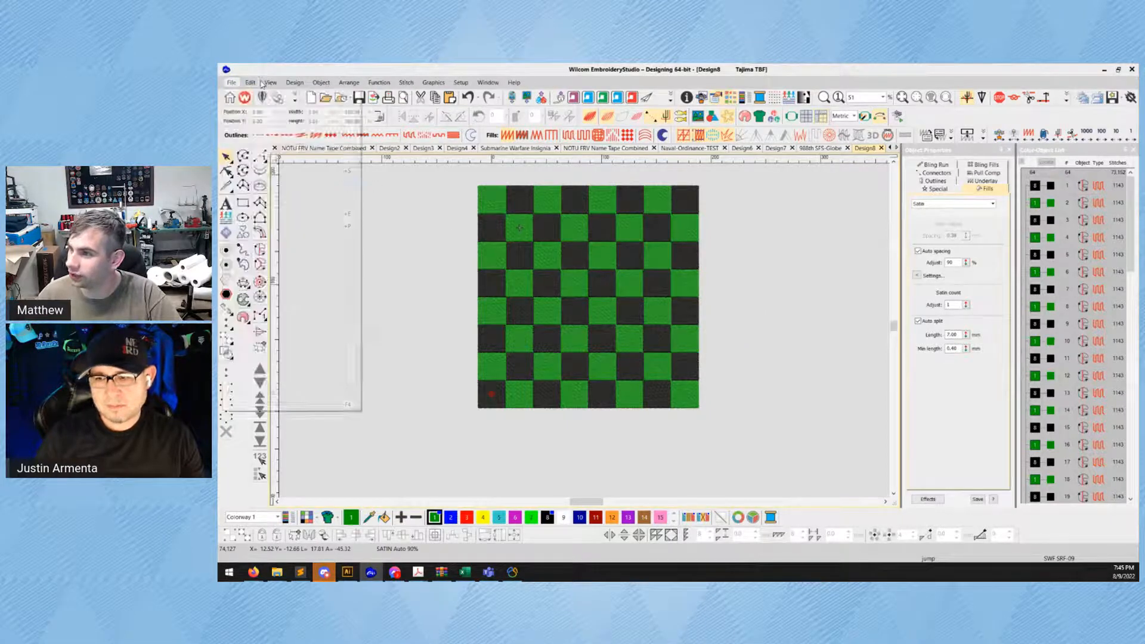
click(258, 85)
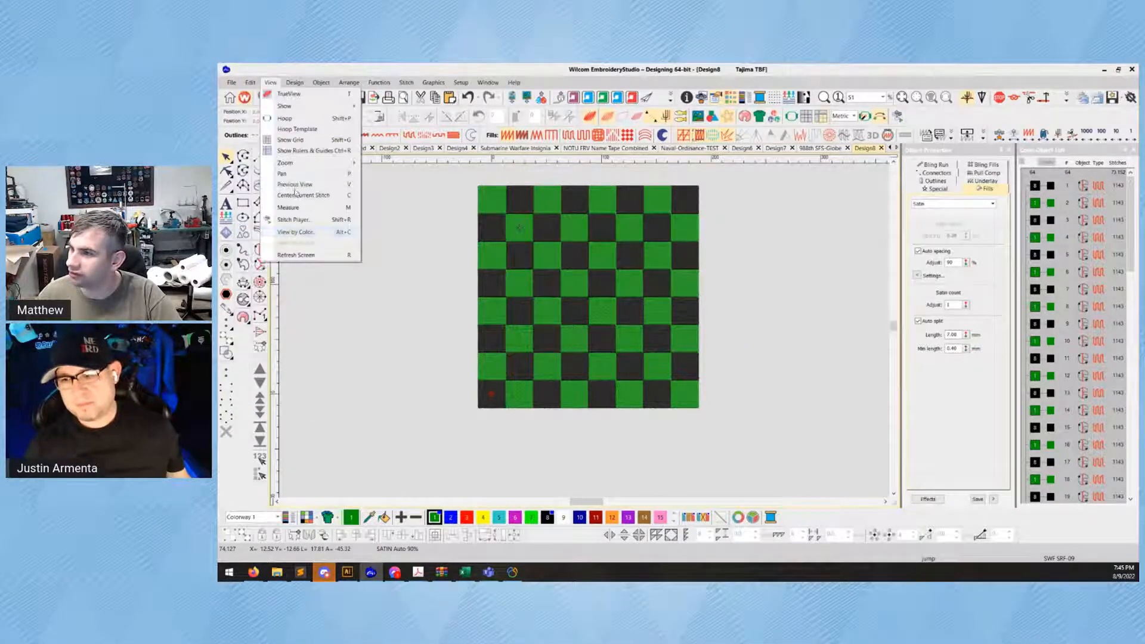
click(309, 224)
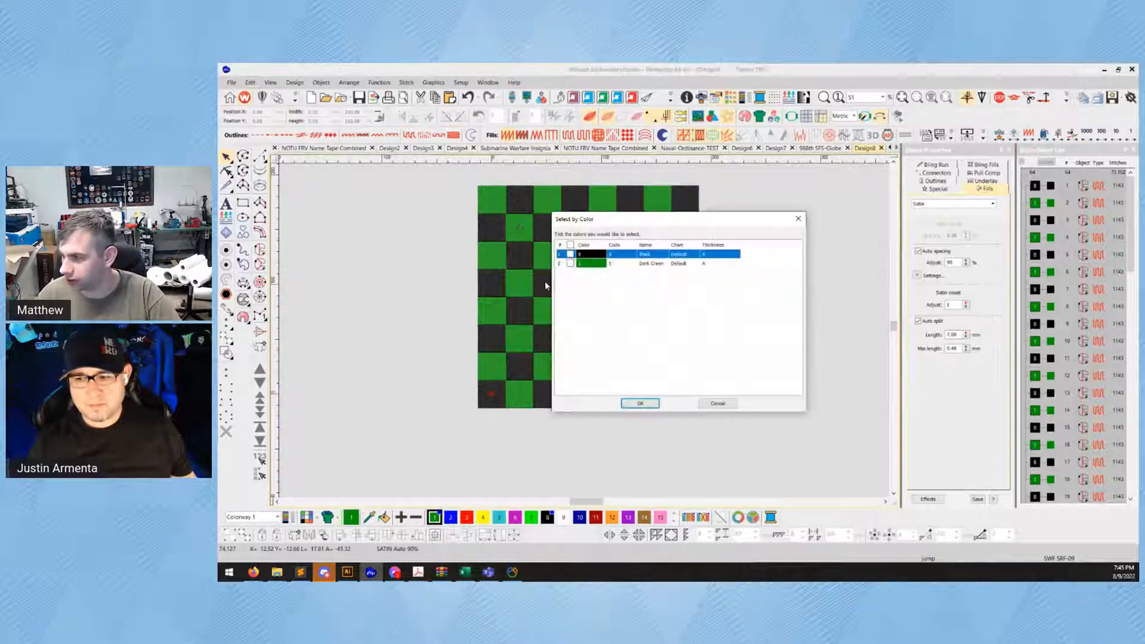
click(570, 263)
click(639, 404)
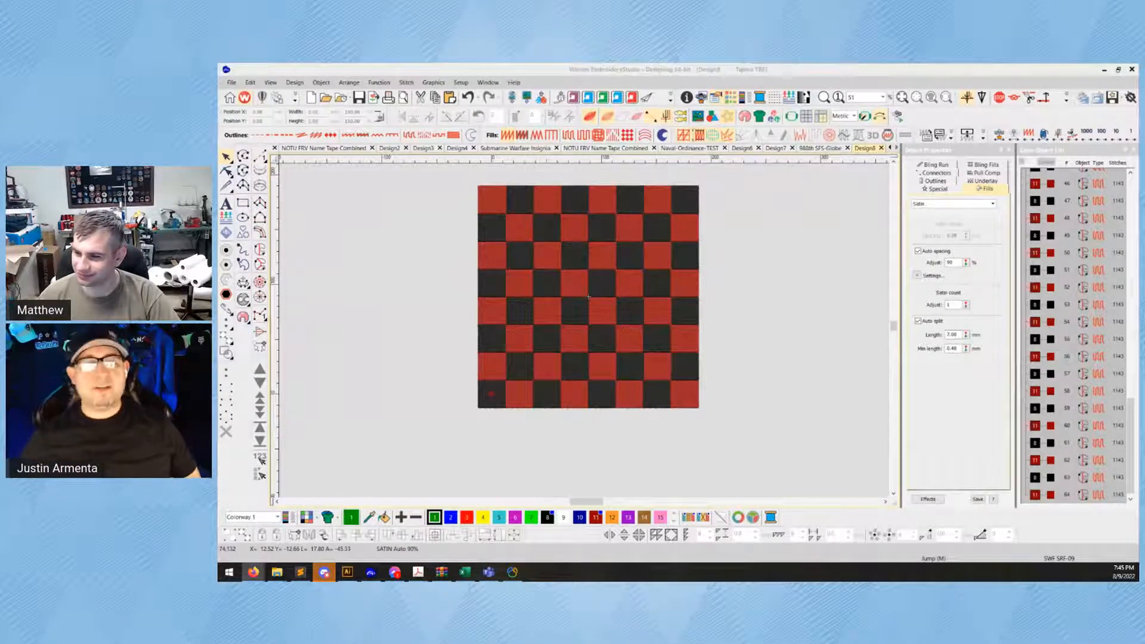
click(319, 348)
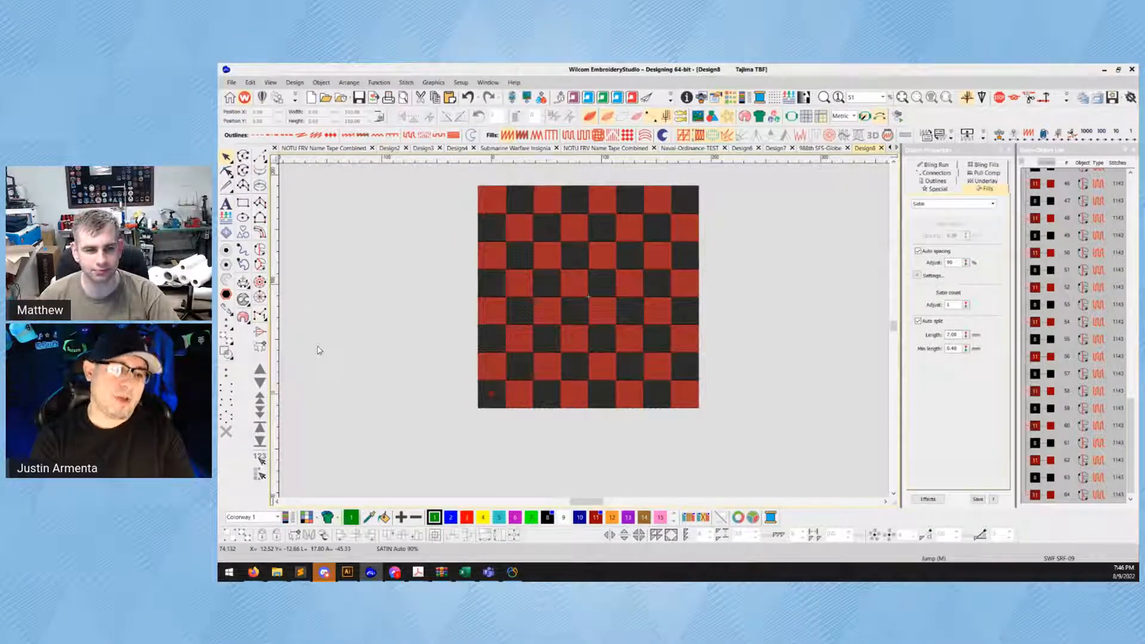
Examine the red and black checkerboard's stitching by toggling TrueView and the stitch and needle point display
key(t)
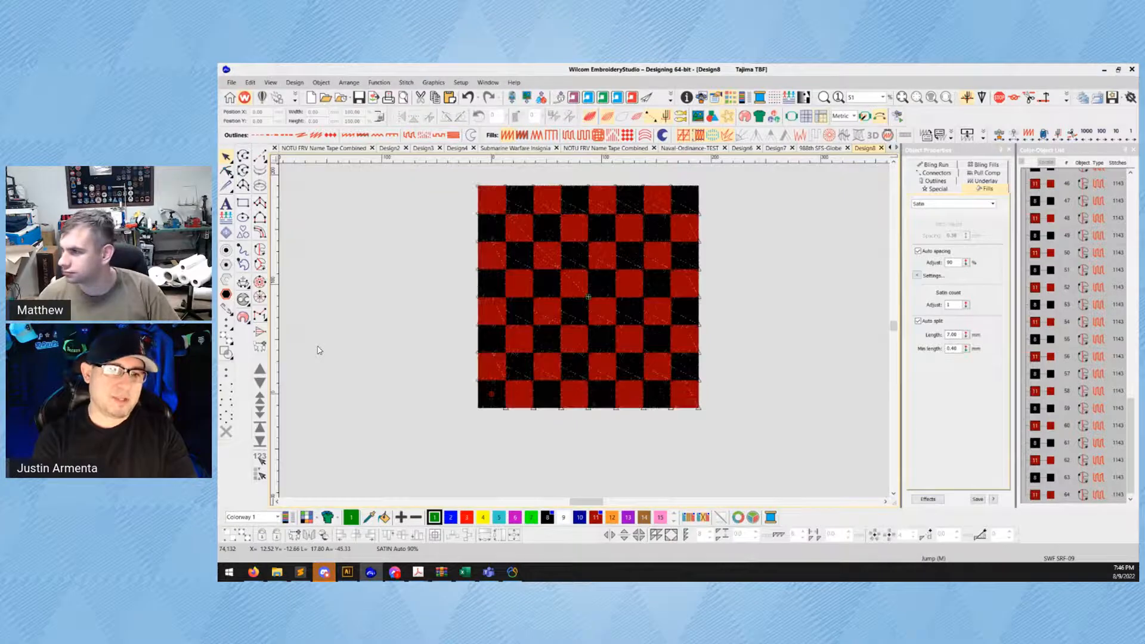
key(t)
key(s)
key(period)
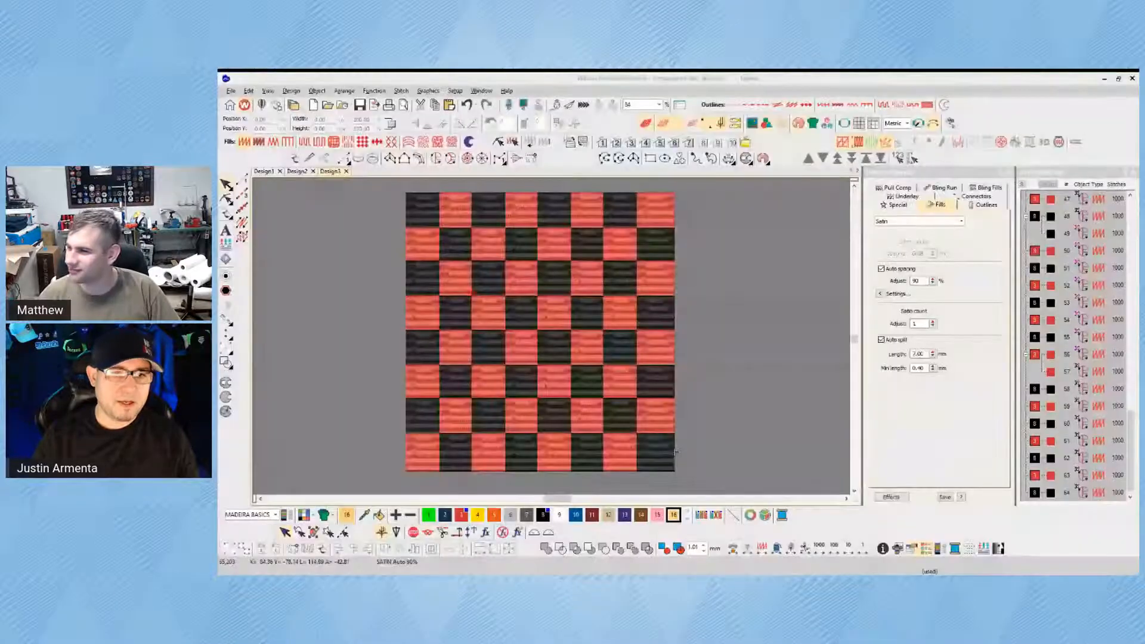
Return to the first EmbroideryStudio window and view the skull patch artwork and its outlines in Design2
click(264, 172)
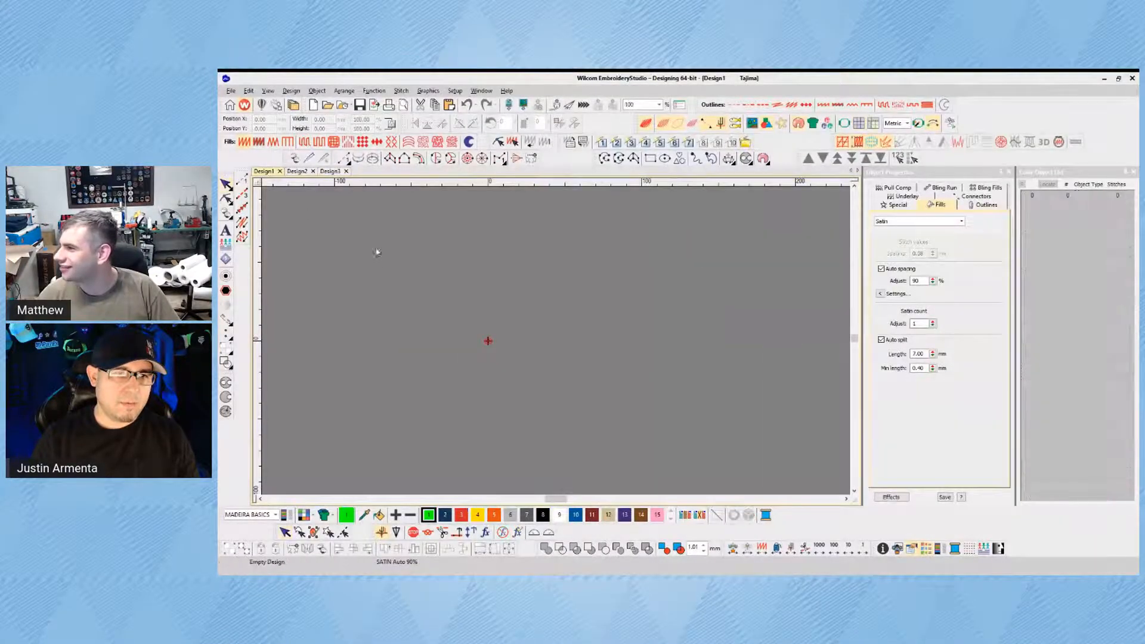
click(297, 171)
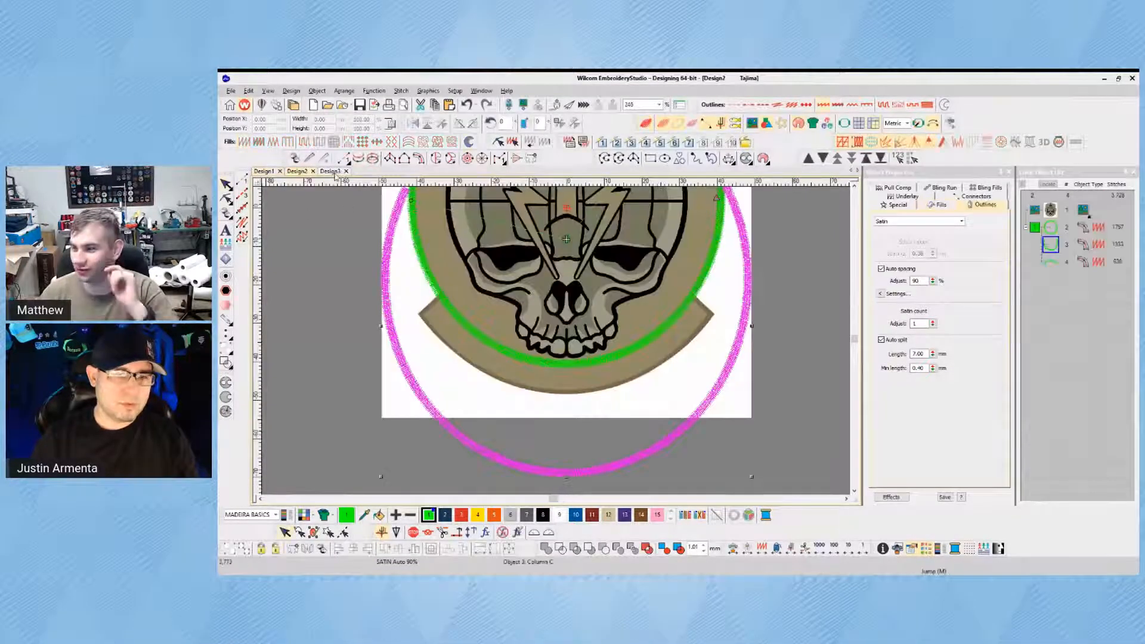
scroll(682, 301, down, 4)
scroll(564, 344, up, 2)
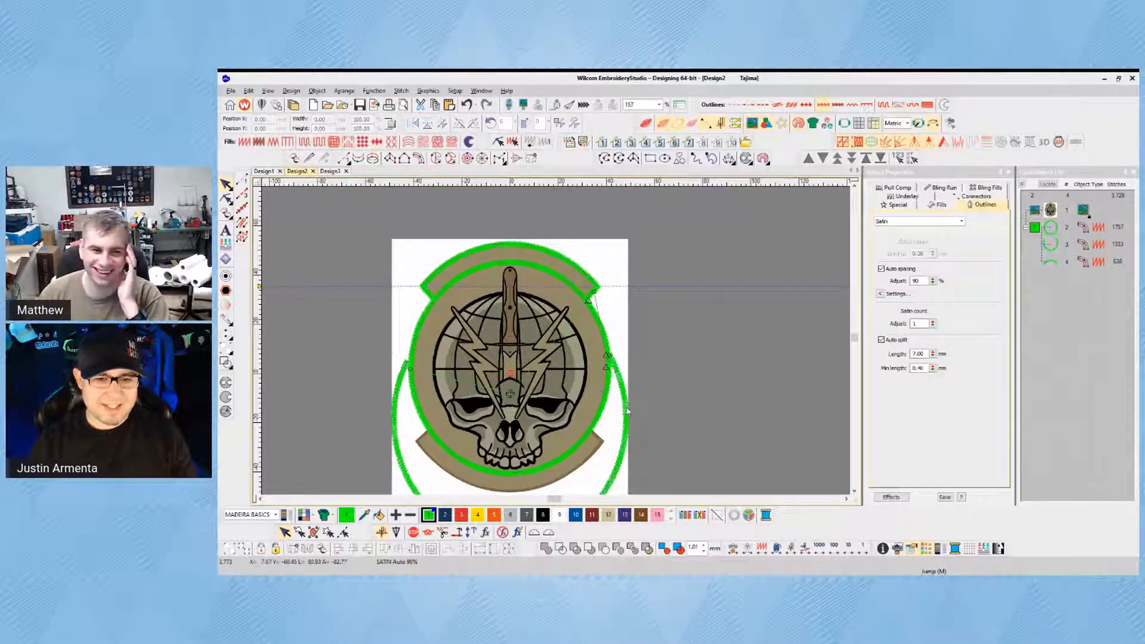
Delete the large oval outline extending below the skull patch, keeping the inner oval border and the upper arc outline
click(659, 434)
key(1)
click(544, 355)
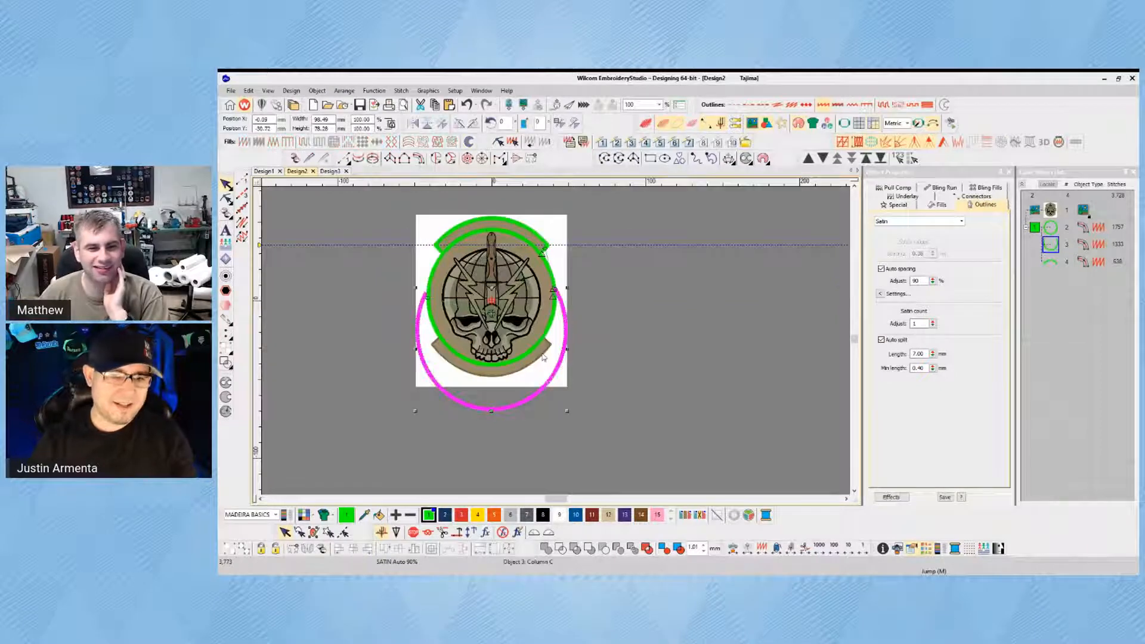
key(Delete)
click(544, 346)
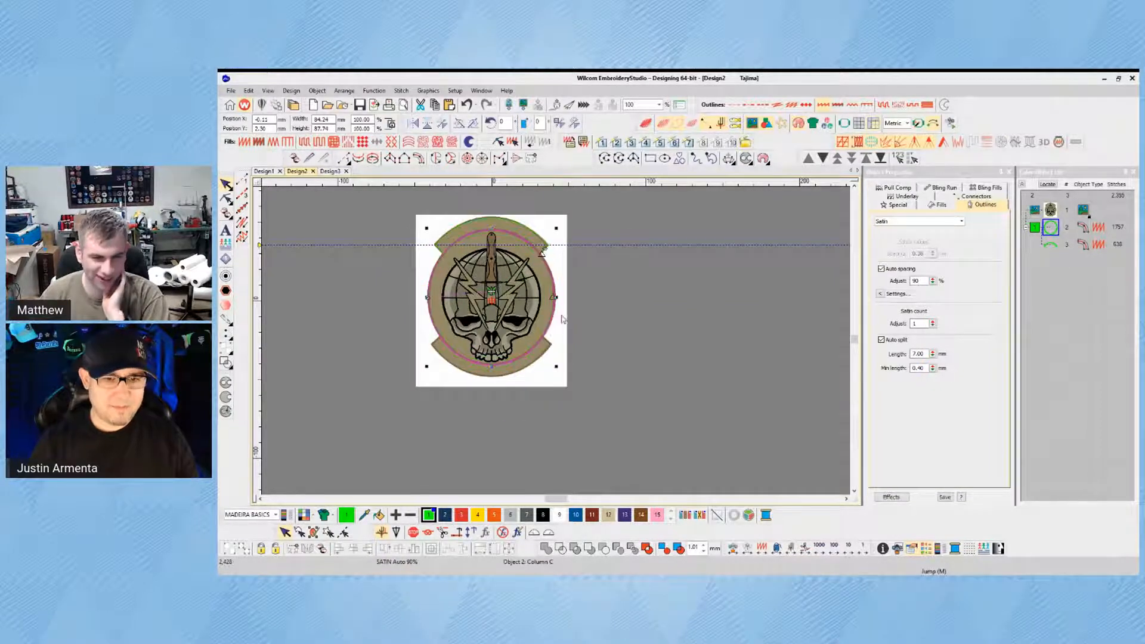
click(514, 223)
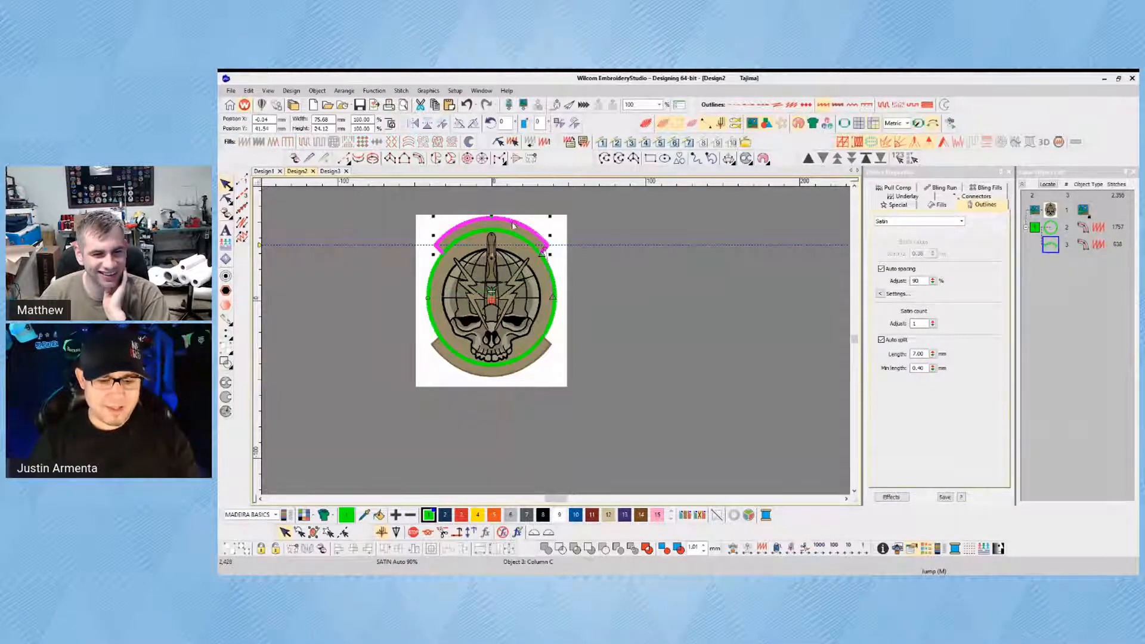
click(617, 280)
Duplicate the oval satin border around the skull artwork, convert the copy to a filled shape and display it in TrueView
scroll(425, 256, up, 1)
scroll(434, 232, down, 1)
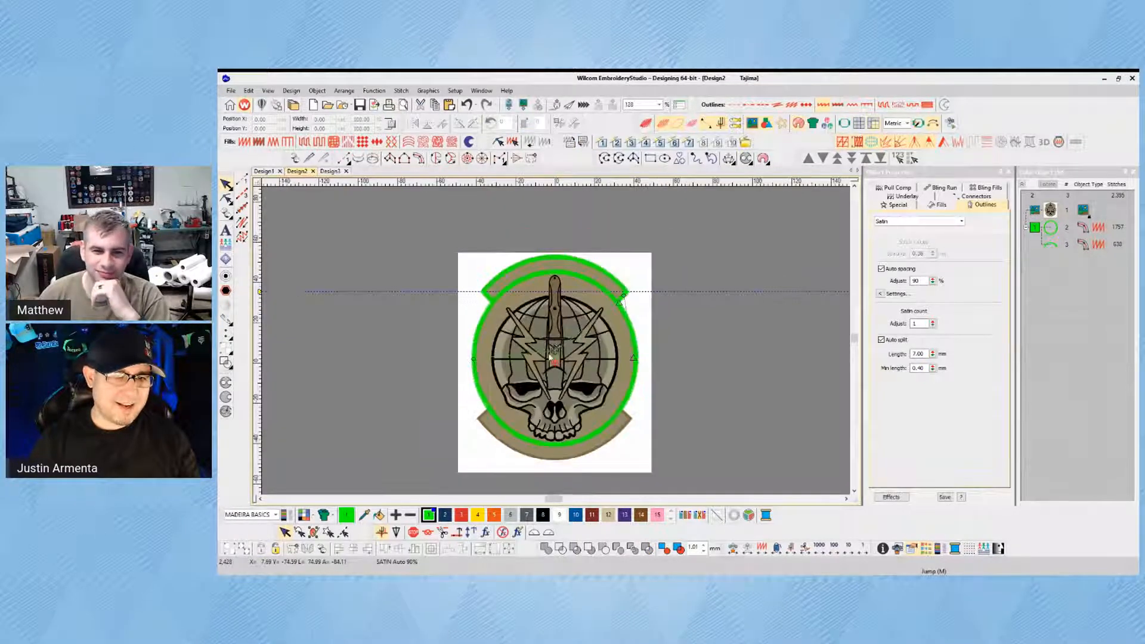
scroll(556, 349, up, 1)
click(853, 186)
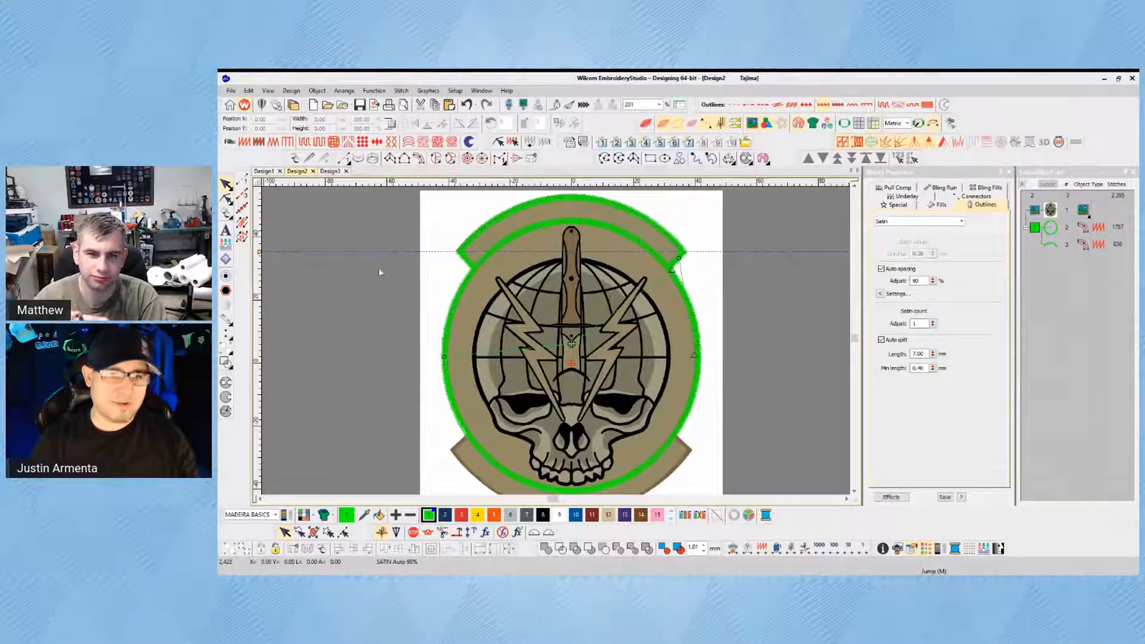
click(580, 225)
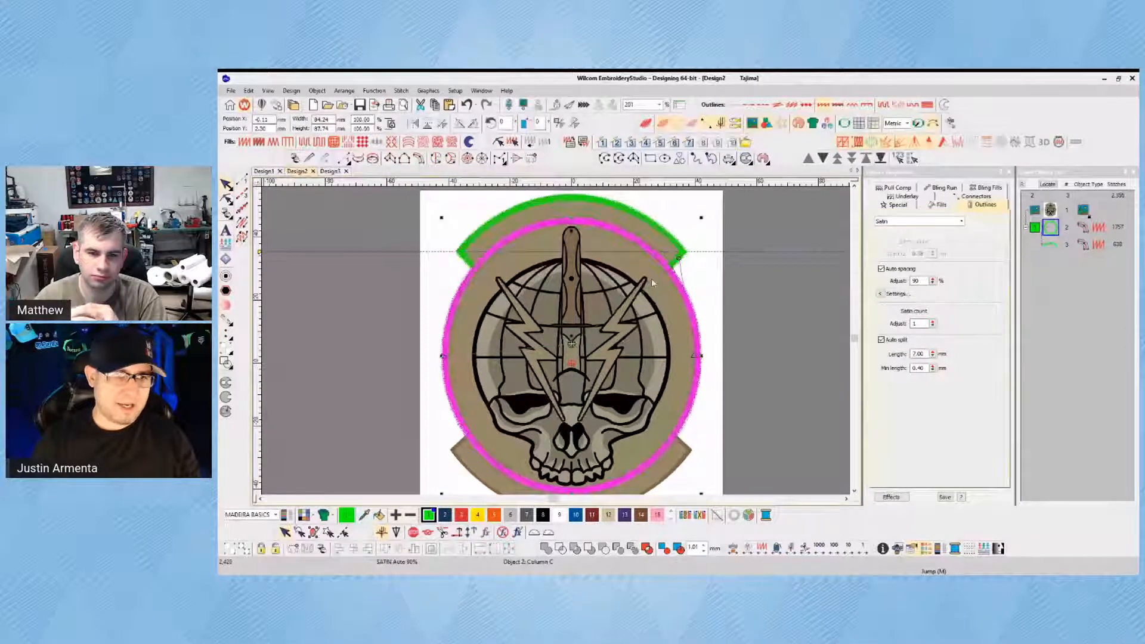
key(ctrl+d)
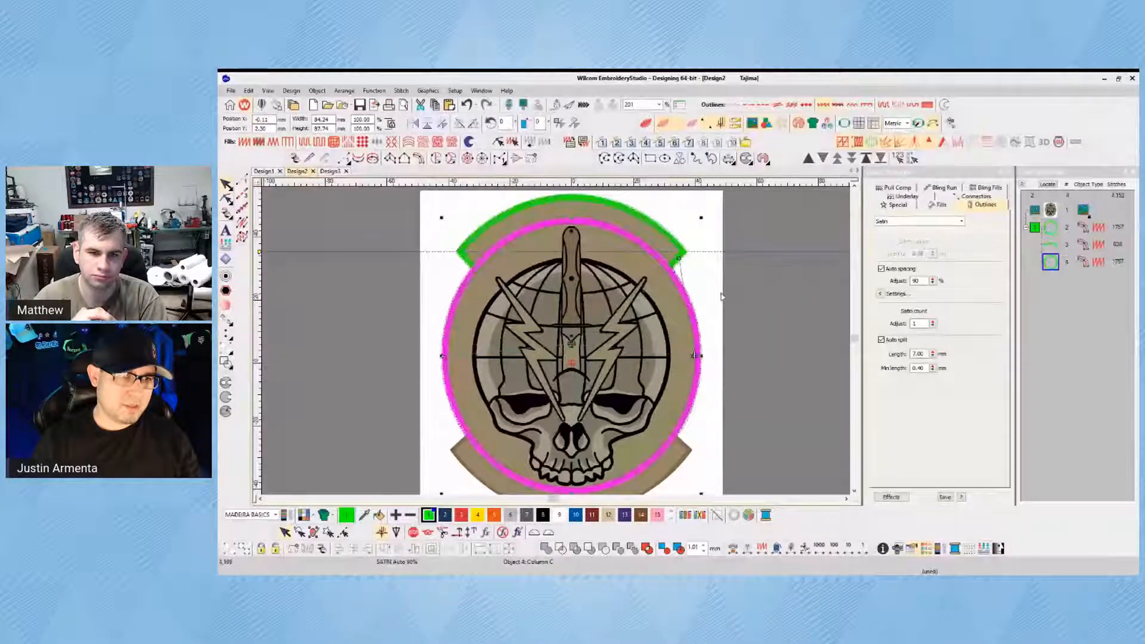
click(305, 142)
key(Escape)
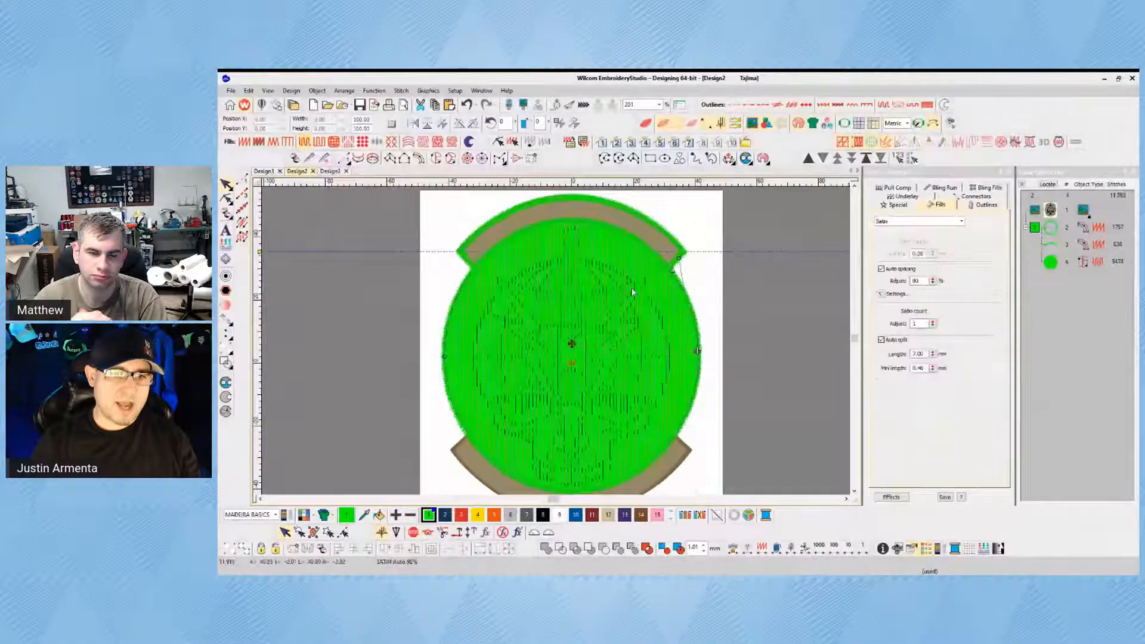
click(567, 287)
key(Escape)
key(t)
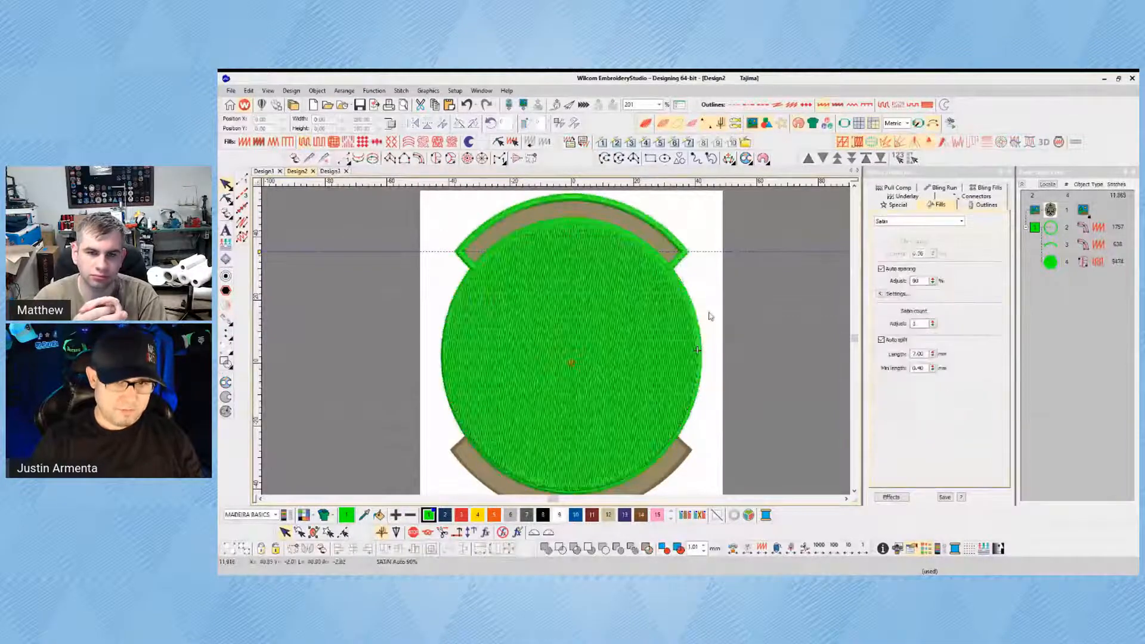
Reshape the stitch angle line of the green oval fill to a slant of about 31 degrees
click(577, 307)
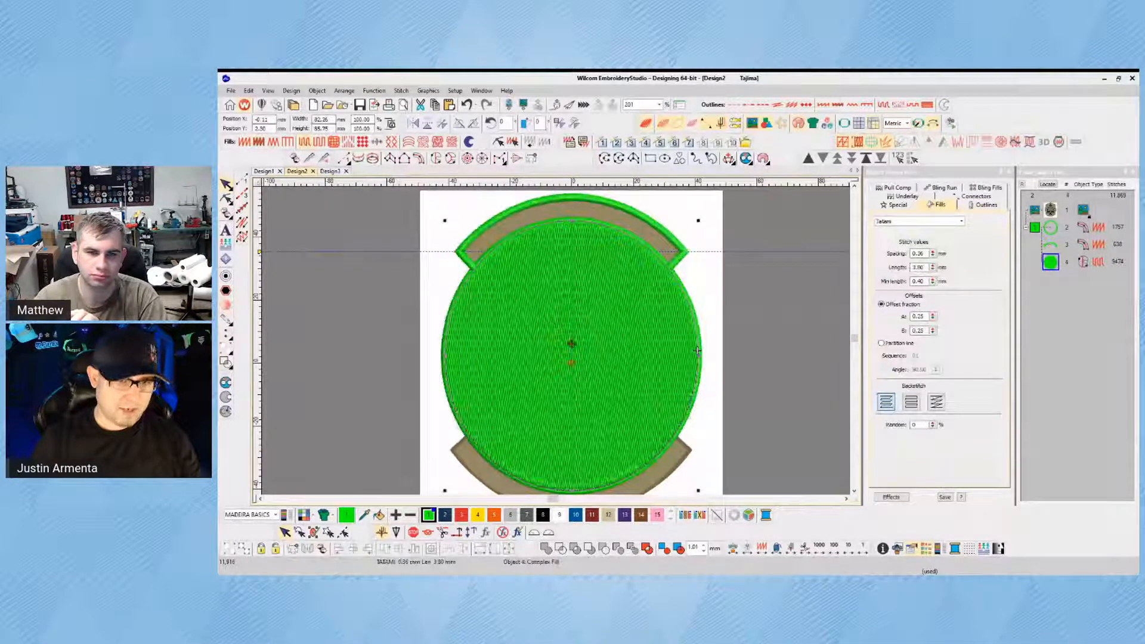
key(h)
drag(446, 232, 798, 356)
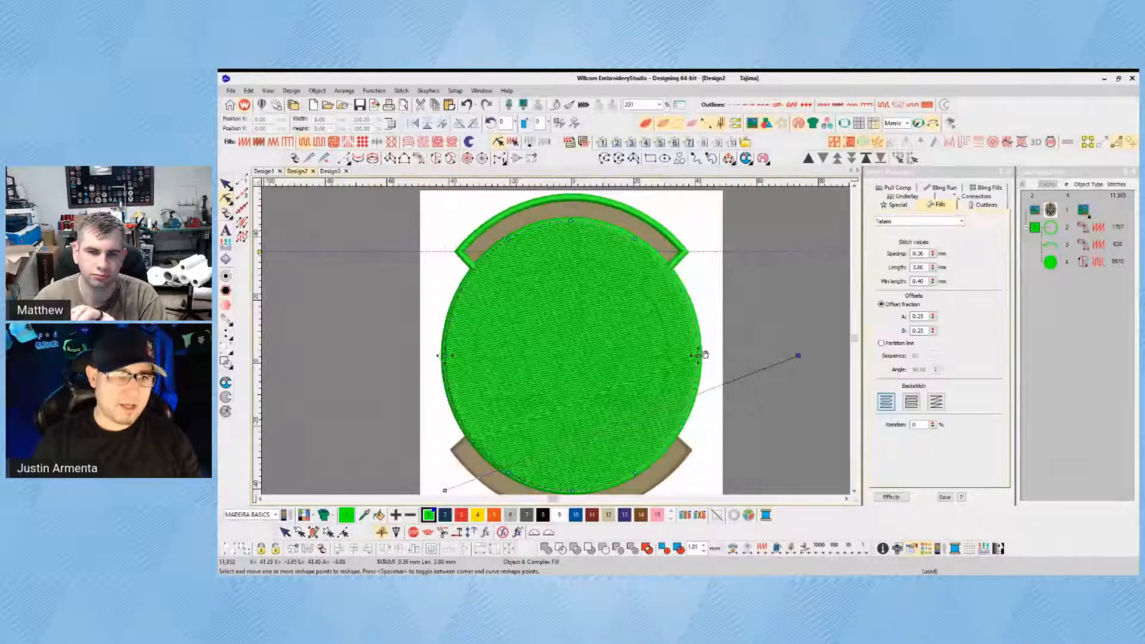
click(226, 185)
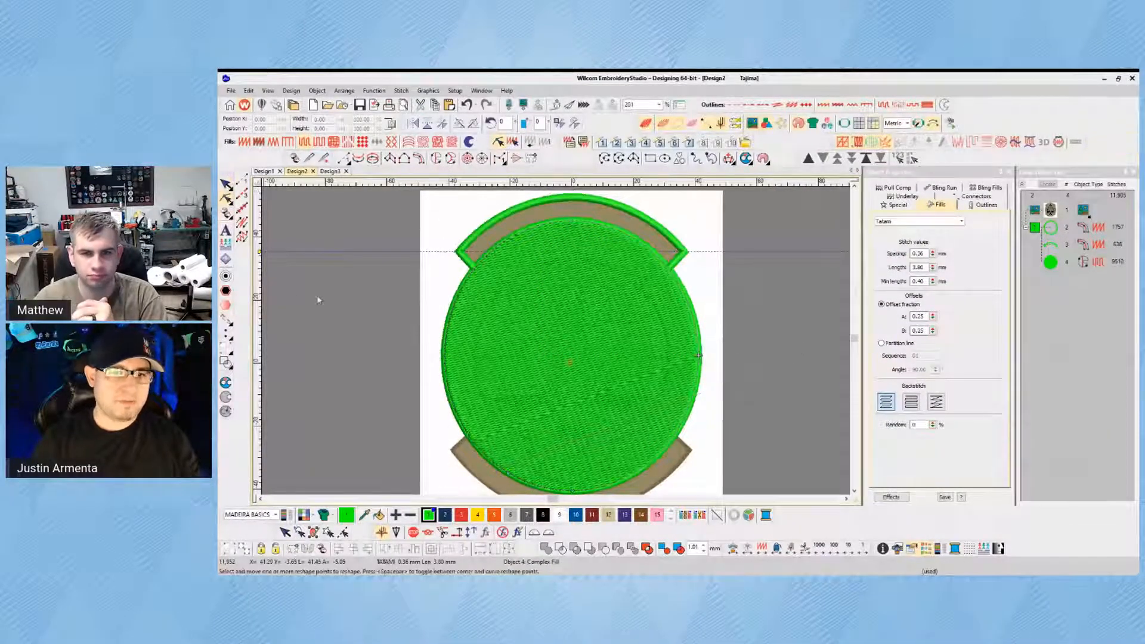
Move the green oval fill sideways off the skull artwork to about X 30.7 mm, Y 3.2 mm
click(544, 314)
drag(525, 326, 625, 346)
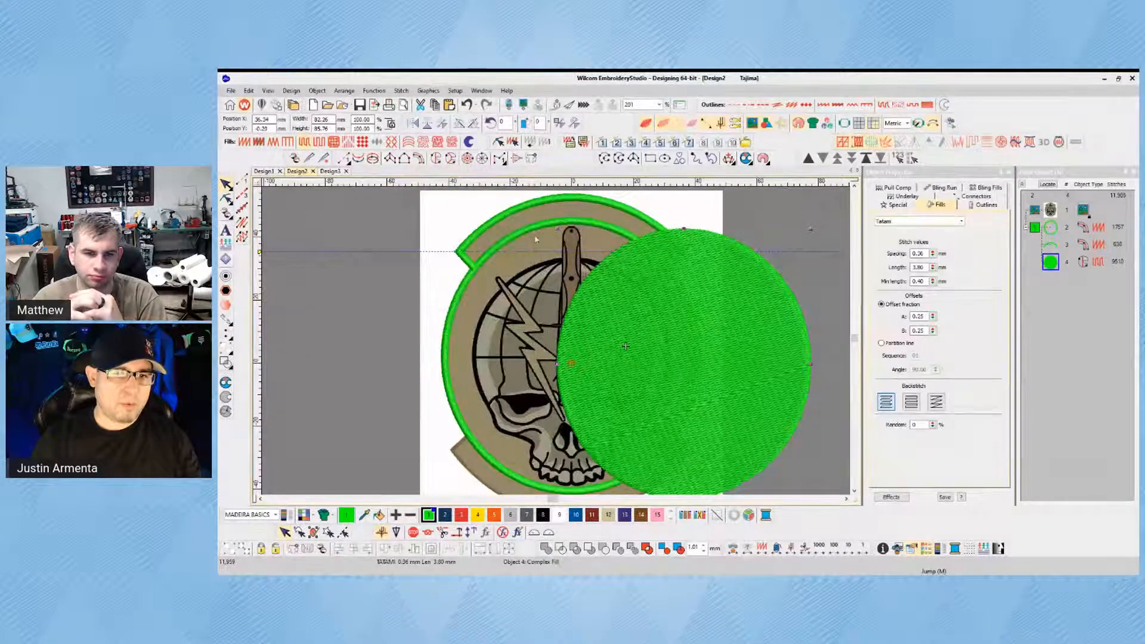
key(ctrl+z)
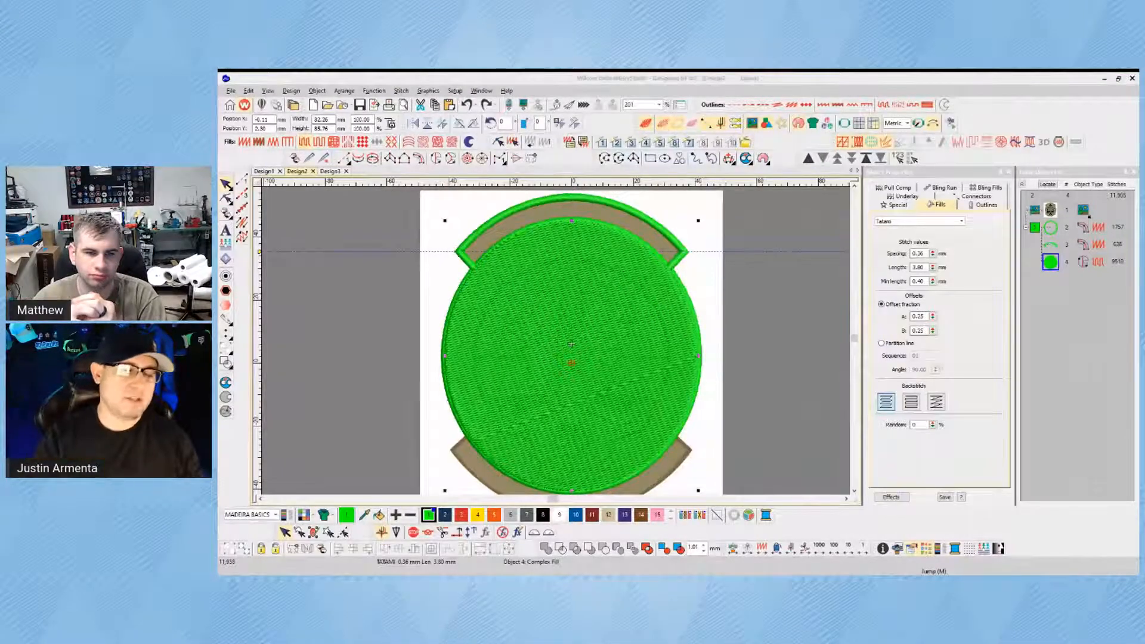
click(671, 310)
click(758, 316)
Try moving the oval fill to the opposite side of the artwork and converting it to a Column C outline
click(617, 314)
drag(616, 315, 411, 307)
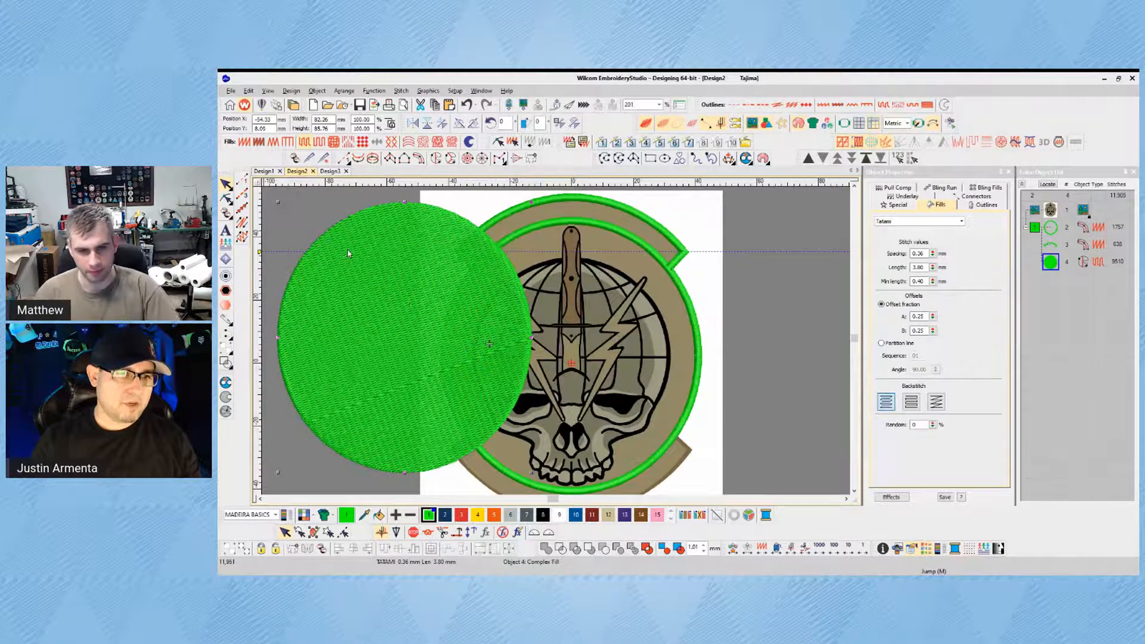
click(420, 159)
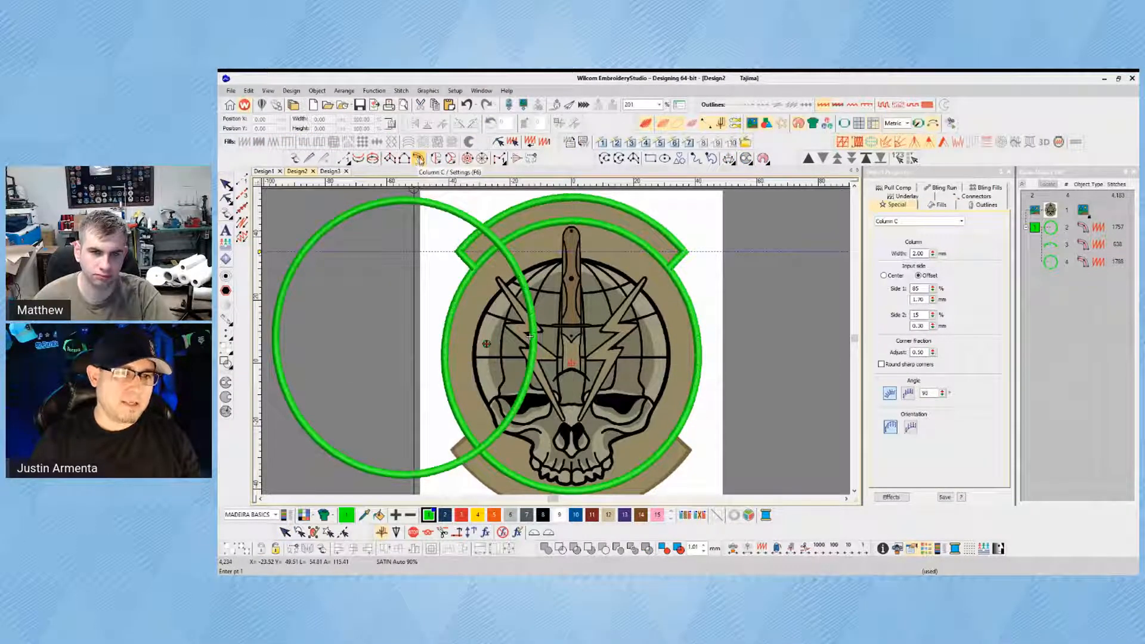
key(Escape)
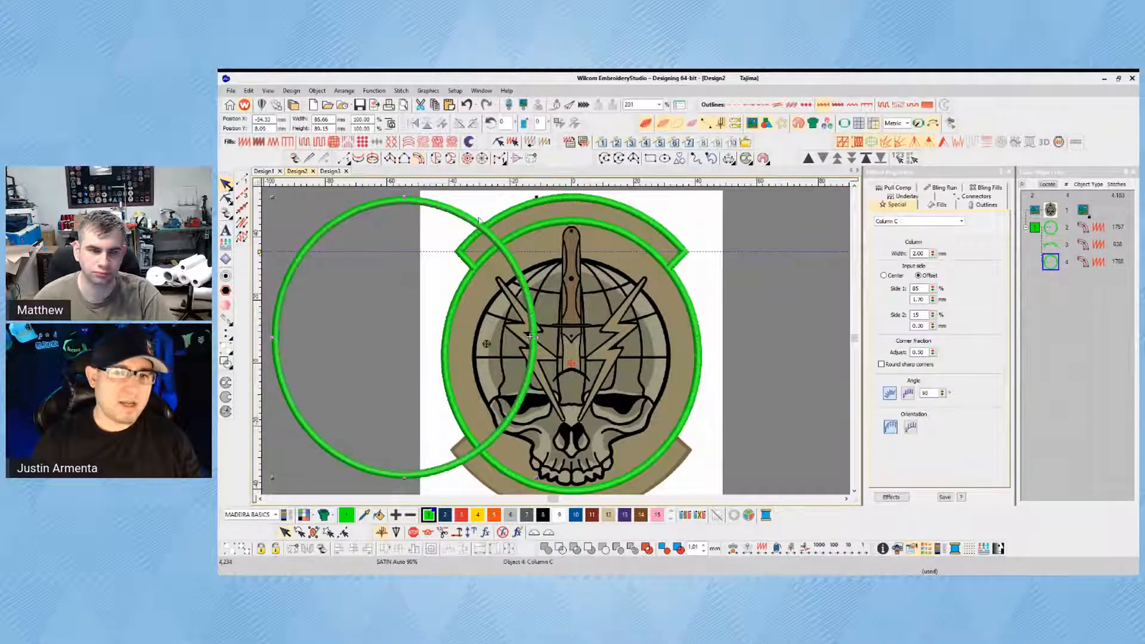
click(748, 318)
click(335, 222)
key(ctrl+z)
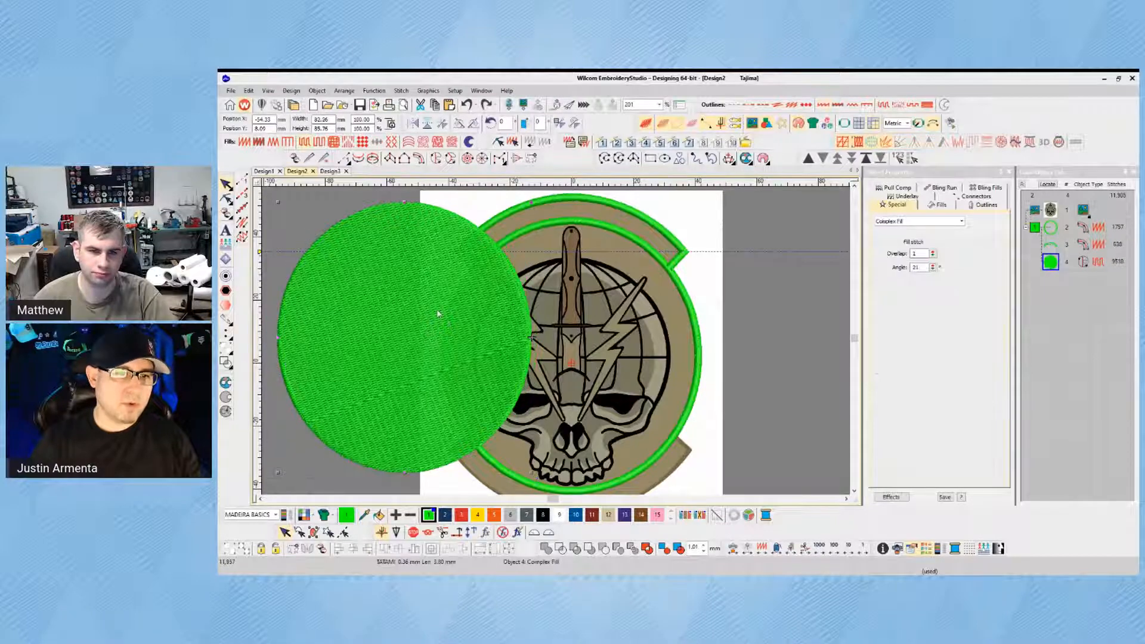
key(ctrl+z)
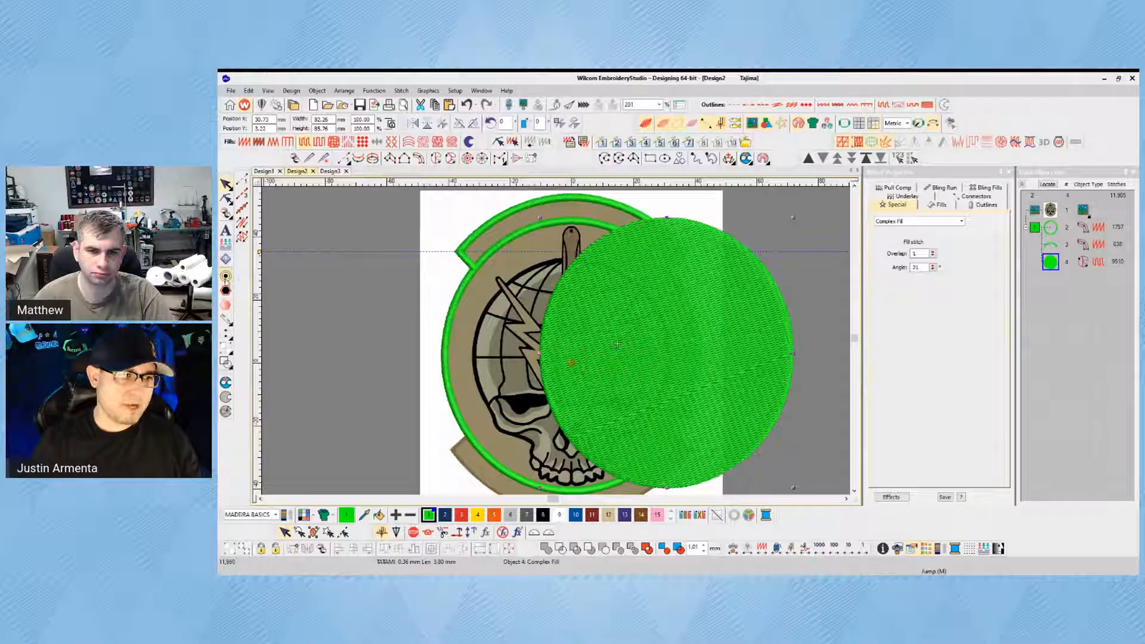
Create a Column C border around the oval fill with Simple Offsets
click(225, 276)
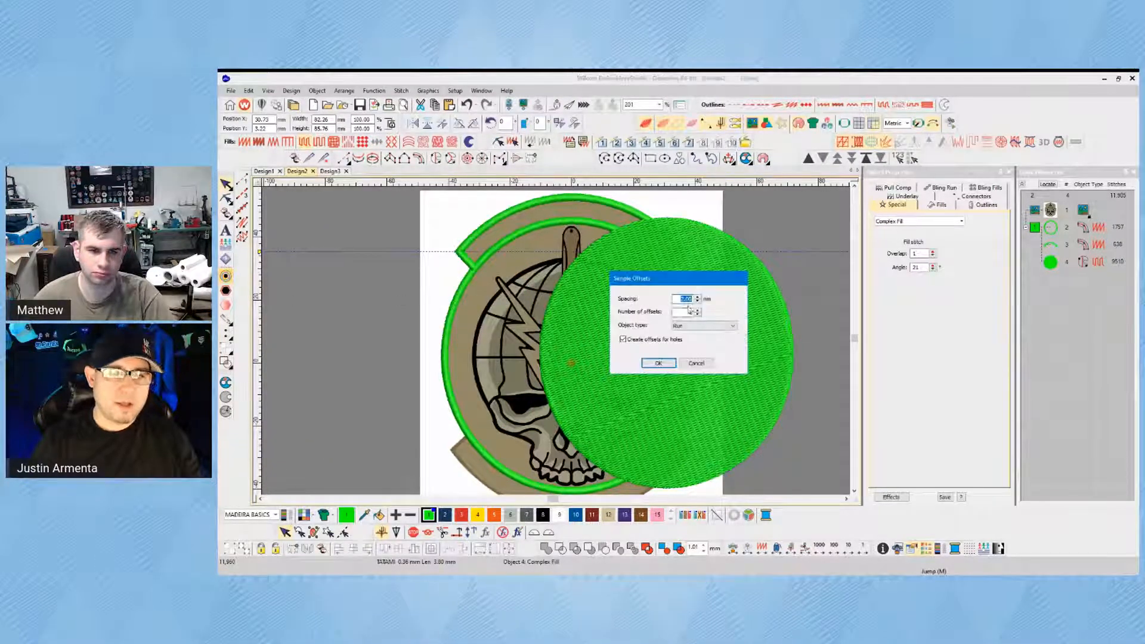
click(723, 327)
scroll(691, 326, down, 3)
click(664, 366)
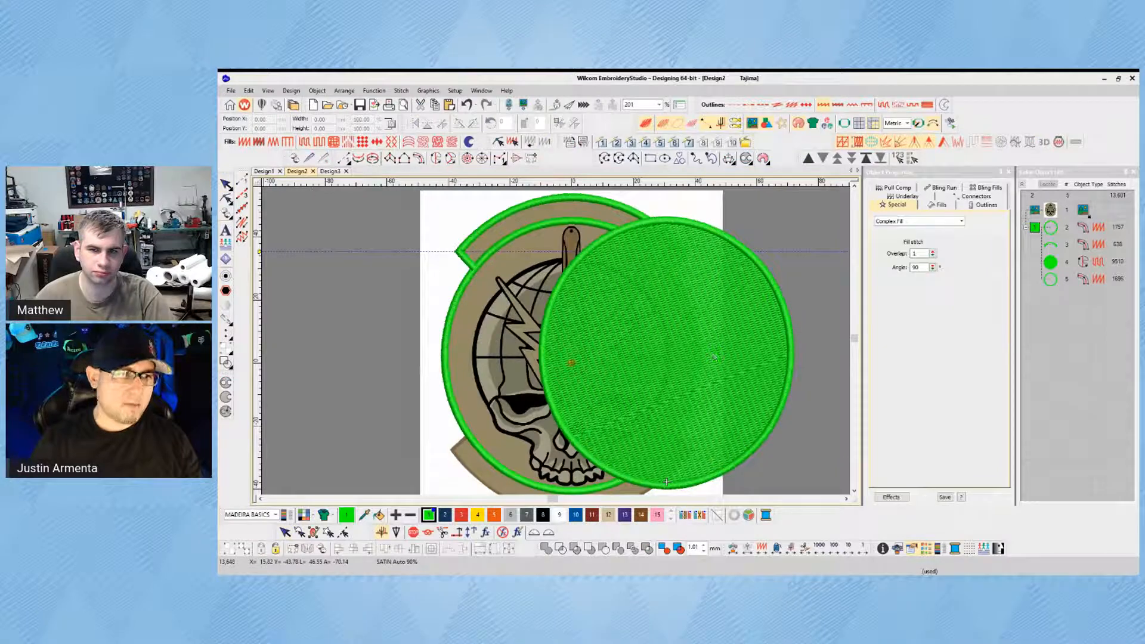
click(226, 184)
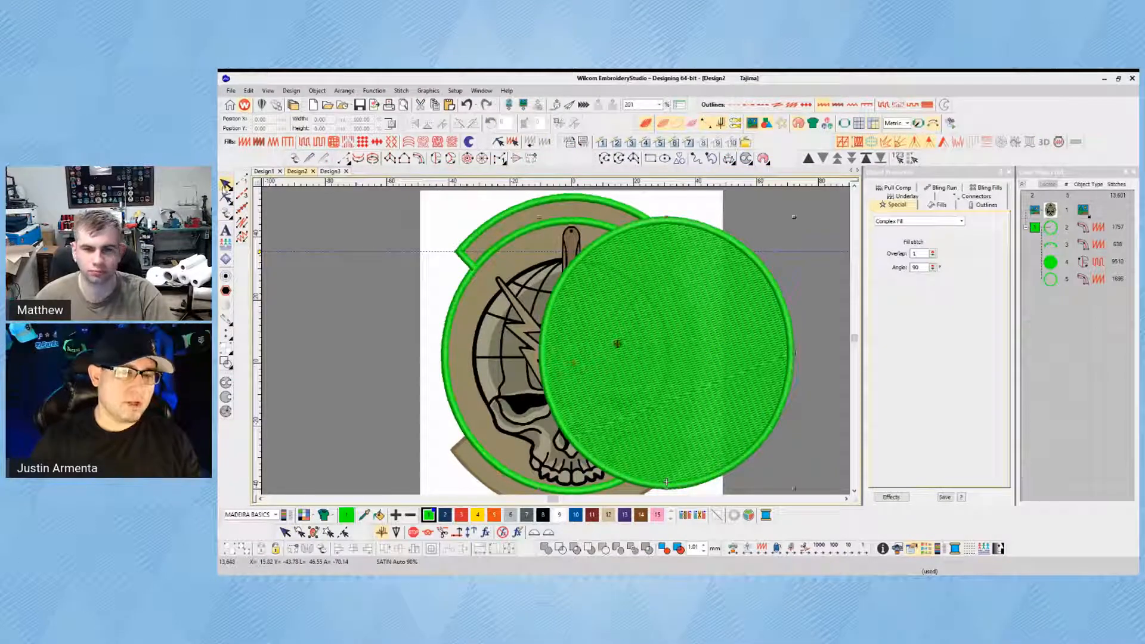
click(616, 343)
click(330, 289)
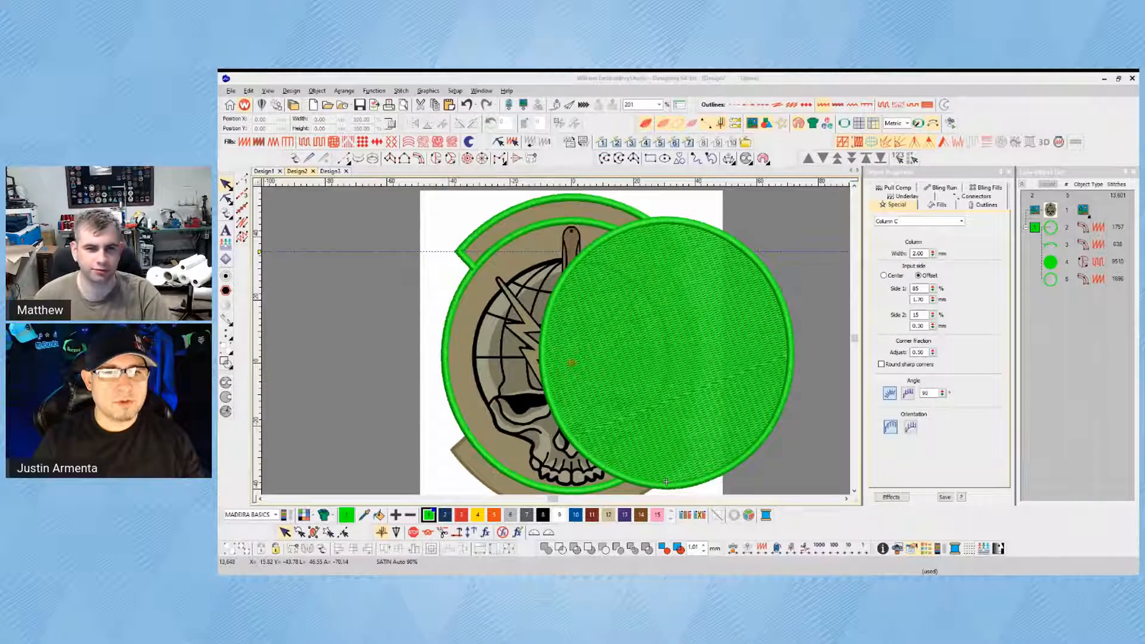
Resequence the new oval border before the fill and recolor the border orange, color 5
click(456, 315)
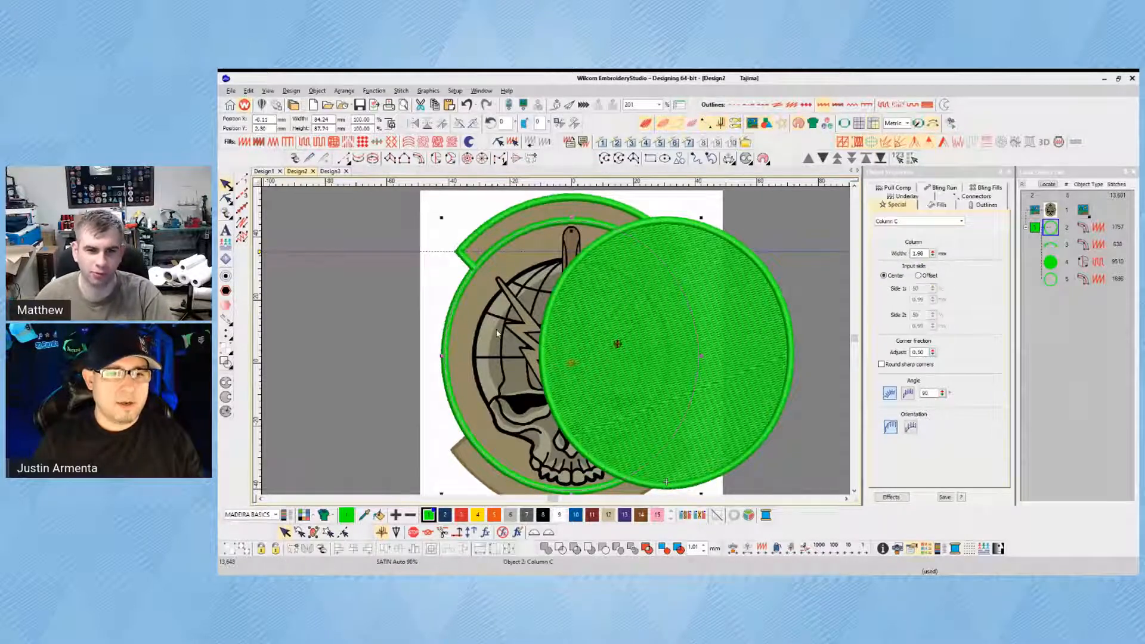
click(610, 301)
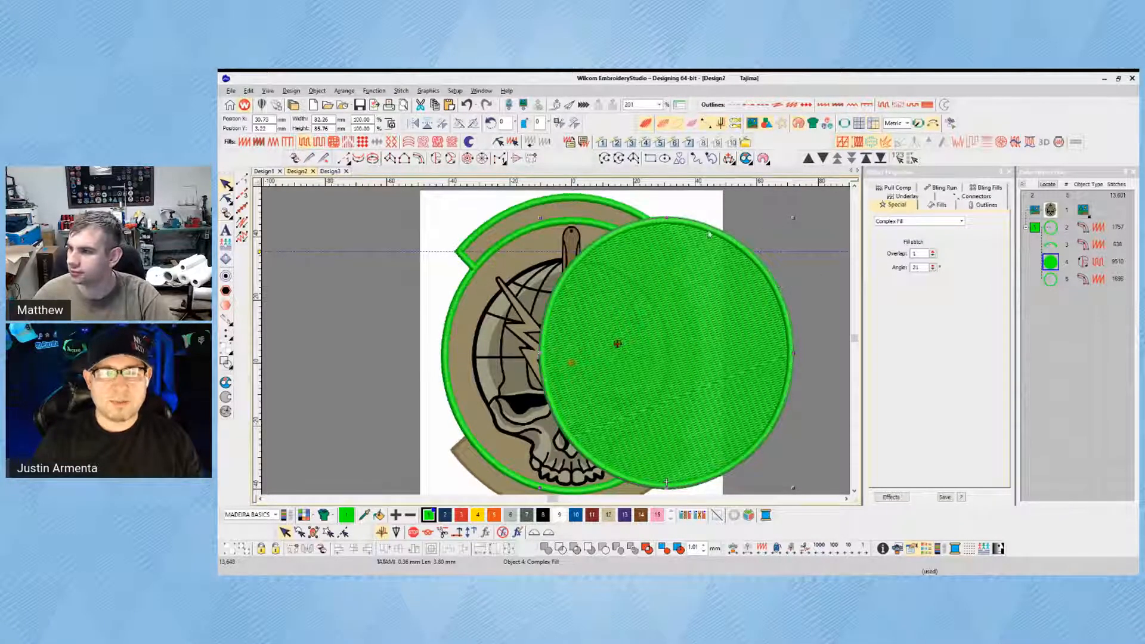
click(1050, 279)
drag(1050, 278, 1044, 269)
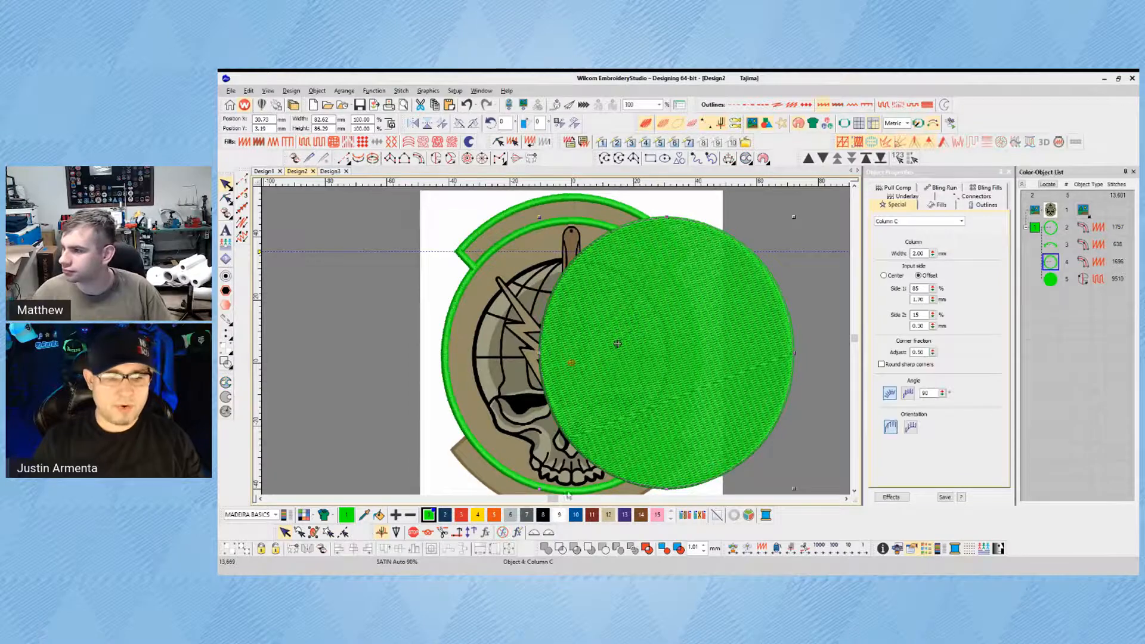
click(800, 340)
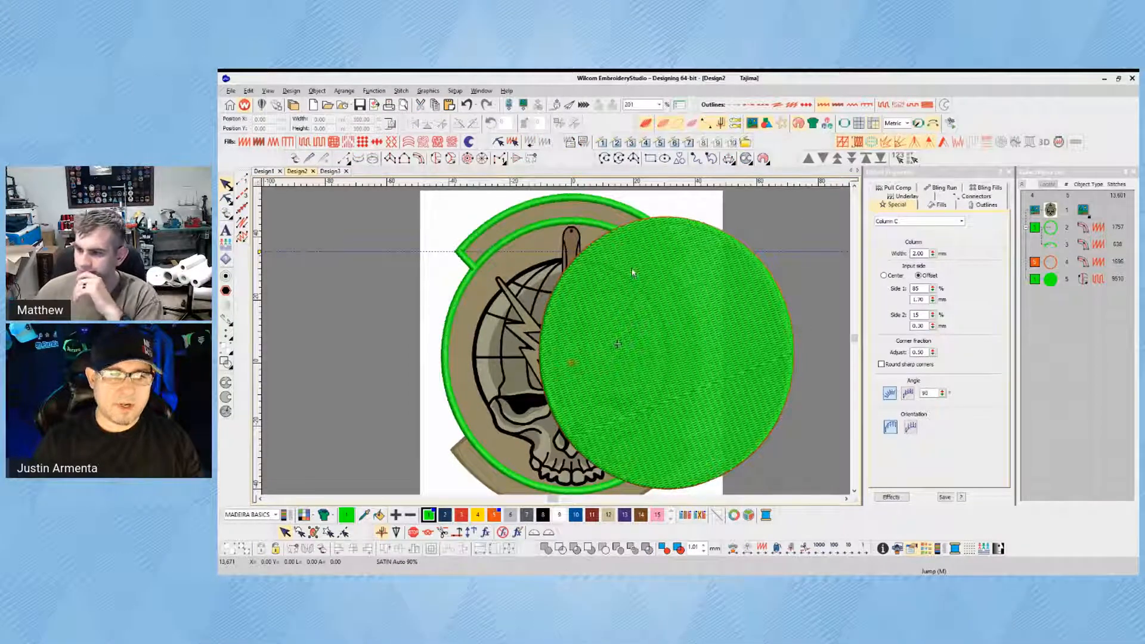
Reshape the oval fill by pulling parts of its upper and lower edges inward, and resequence it before the orange border
click(592, 247)
click(665, 218)
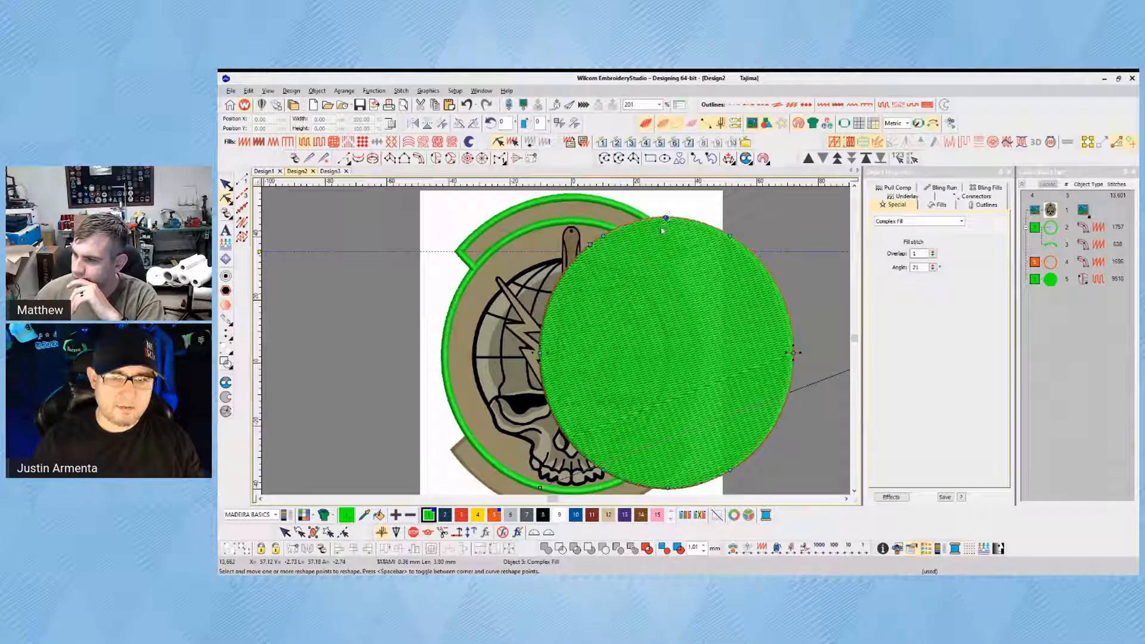
key(space)
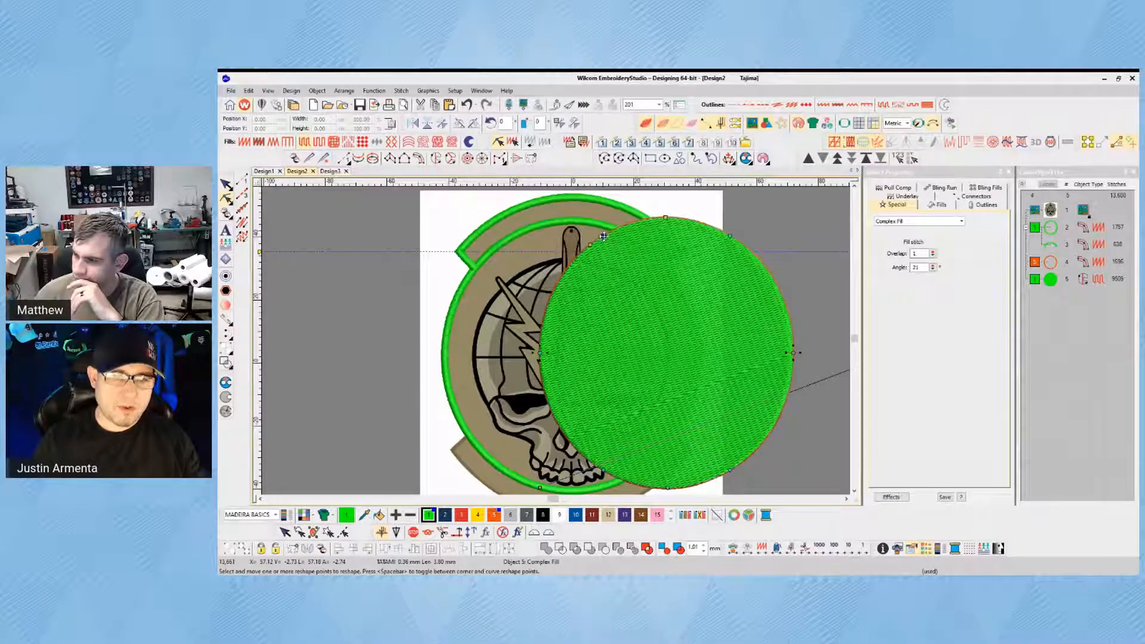
drag(605, 238, 626, 237)
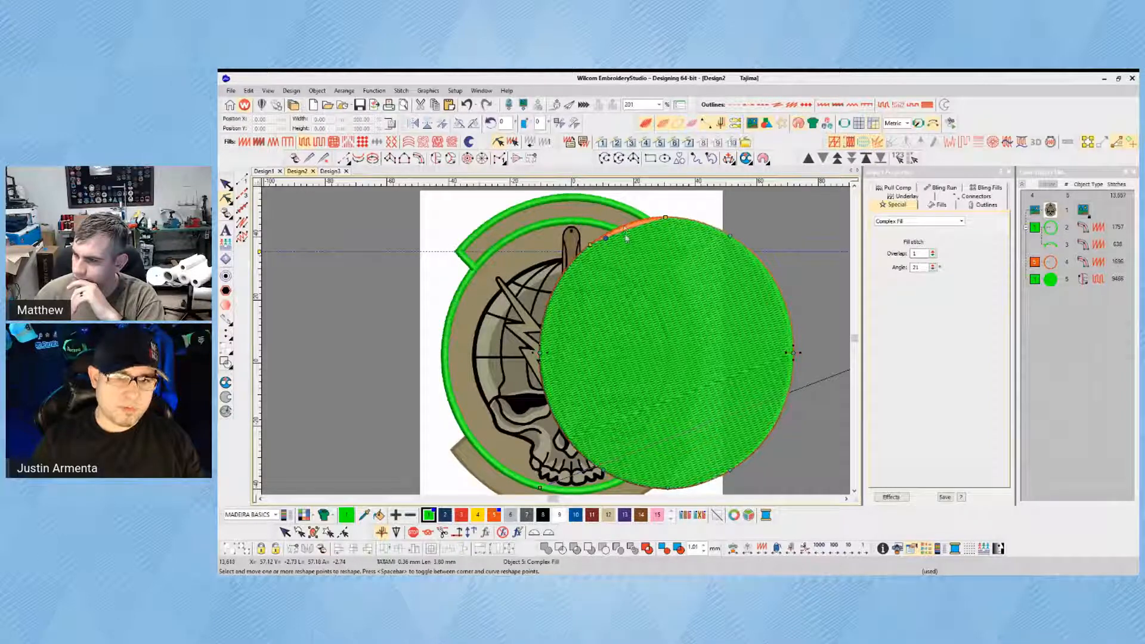
click(744, 458)
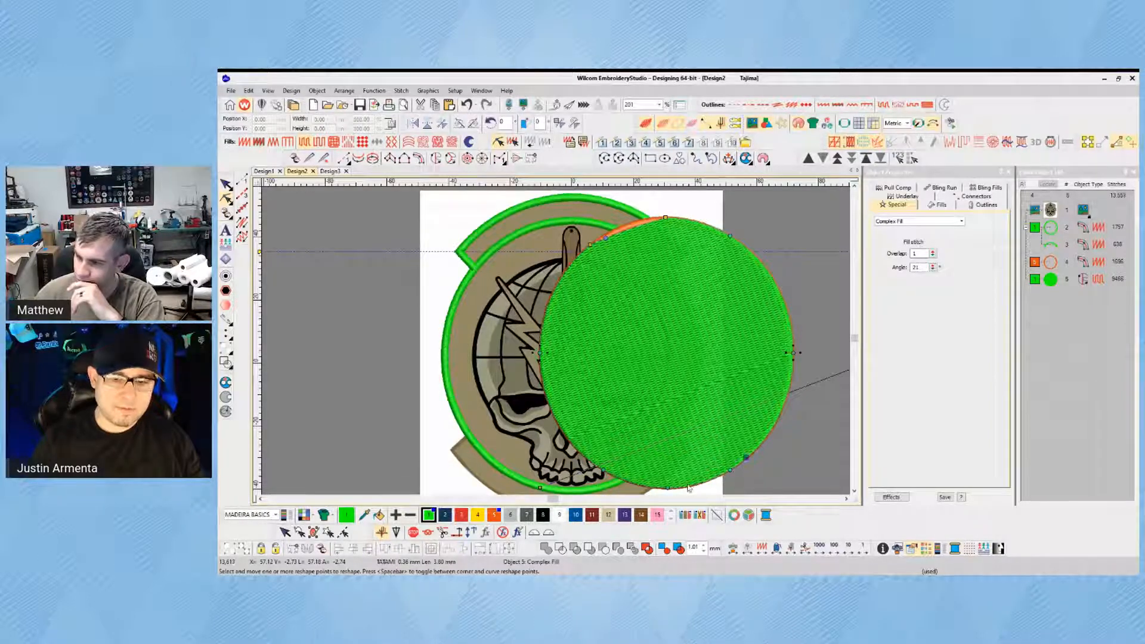
drag(730, 471, 715, 452)
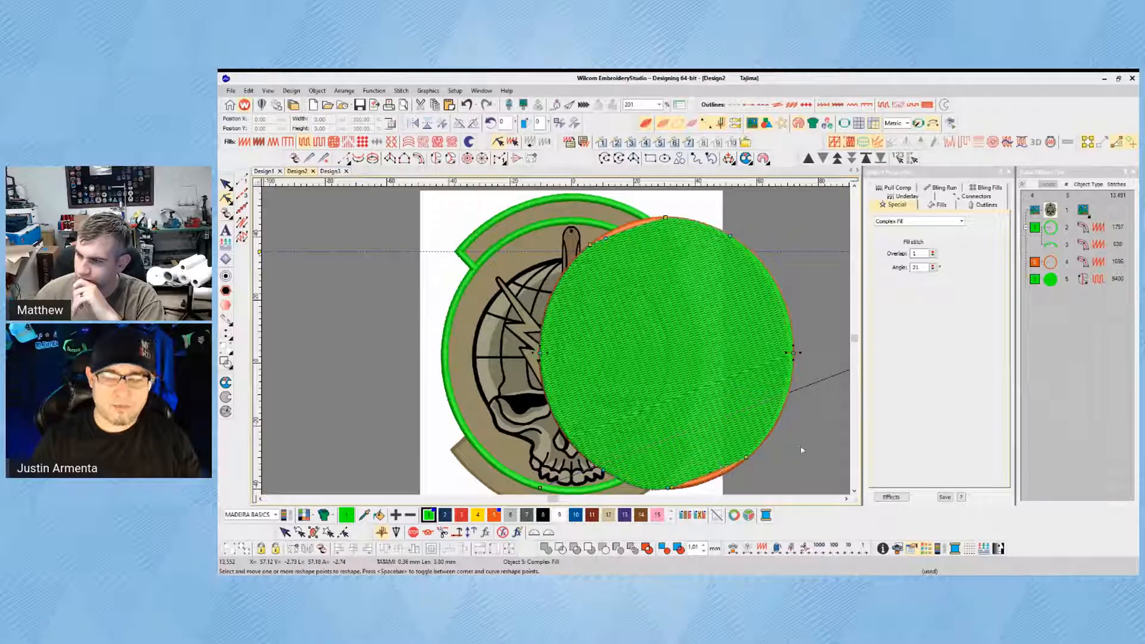
key(Escape)
click(807, 158)
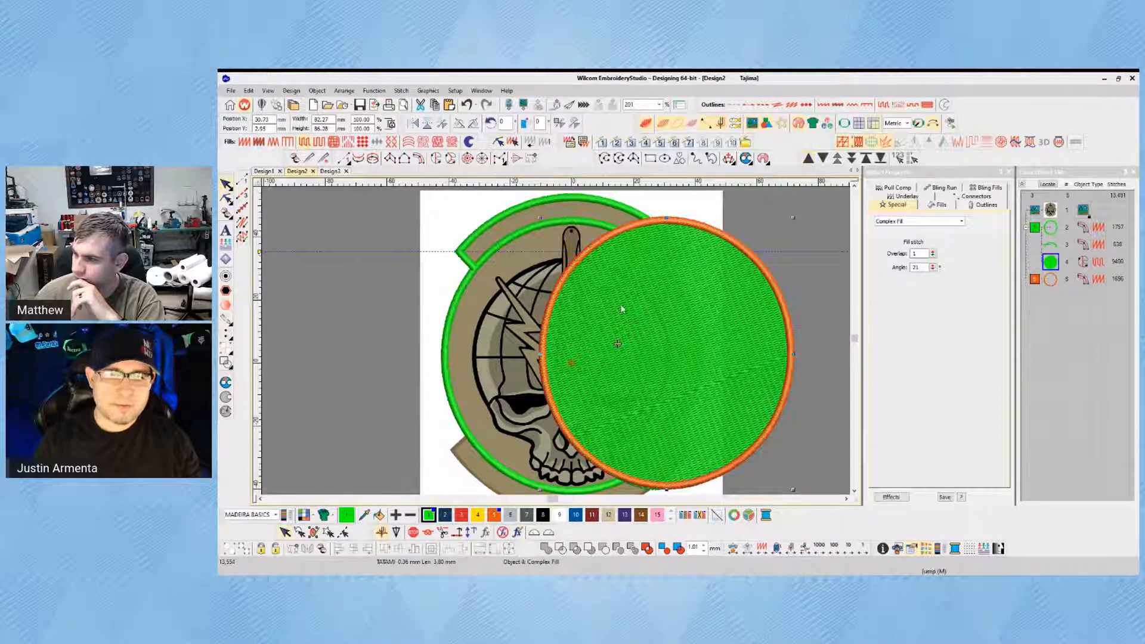
key(Escape)
Place a copy of the original green oval border at about X -42.6 mm, Y 14.3 mm
click(452, 332)
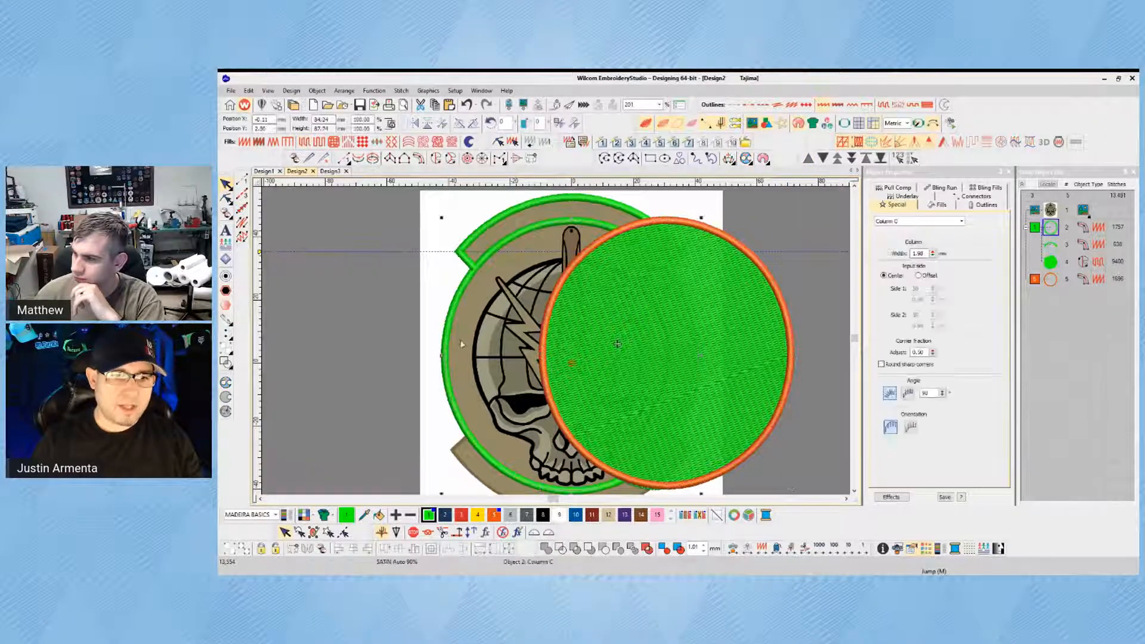
drag(451, 332, 319, 291)
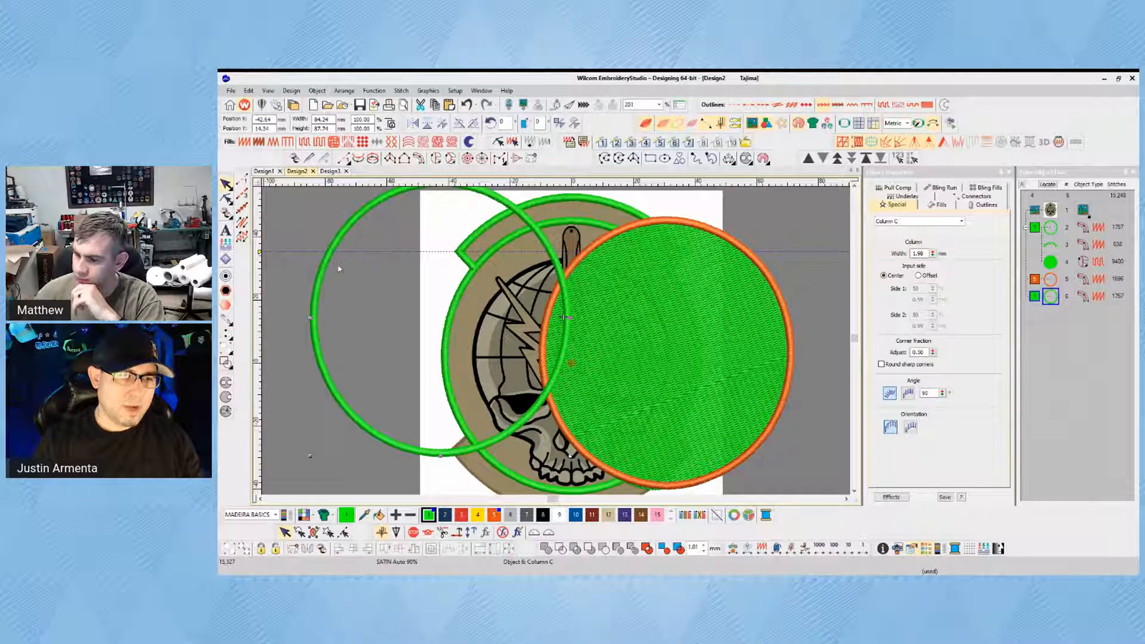
Convert the copied oval border to a tatami fill and then to a 2.50 mm run outline
click(304, 142)
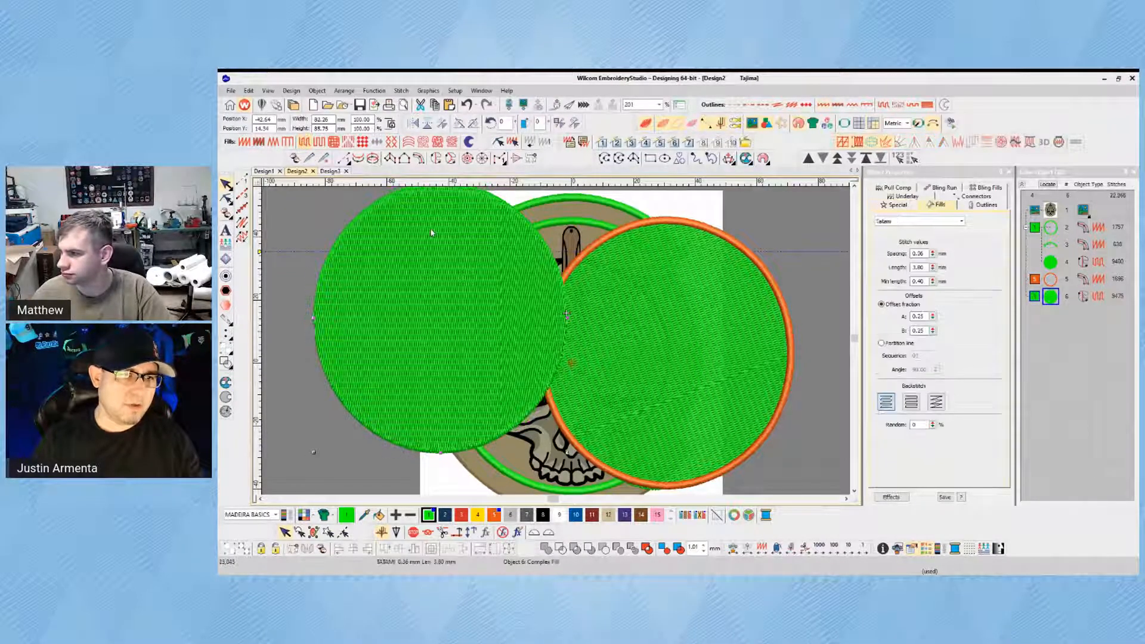
click(242, 180)
click(332, 229)
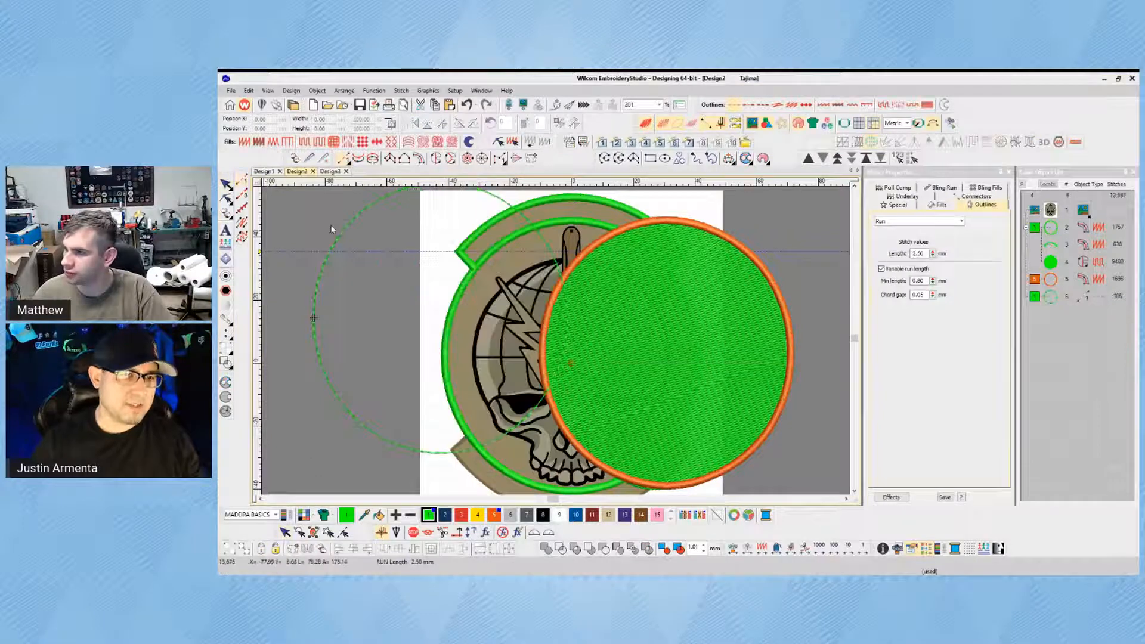
click(226, 185)
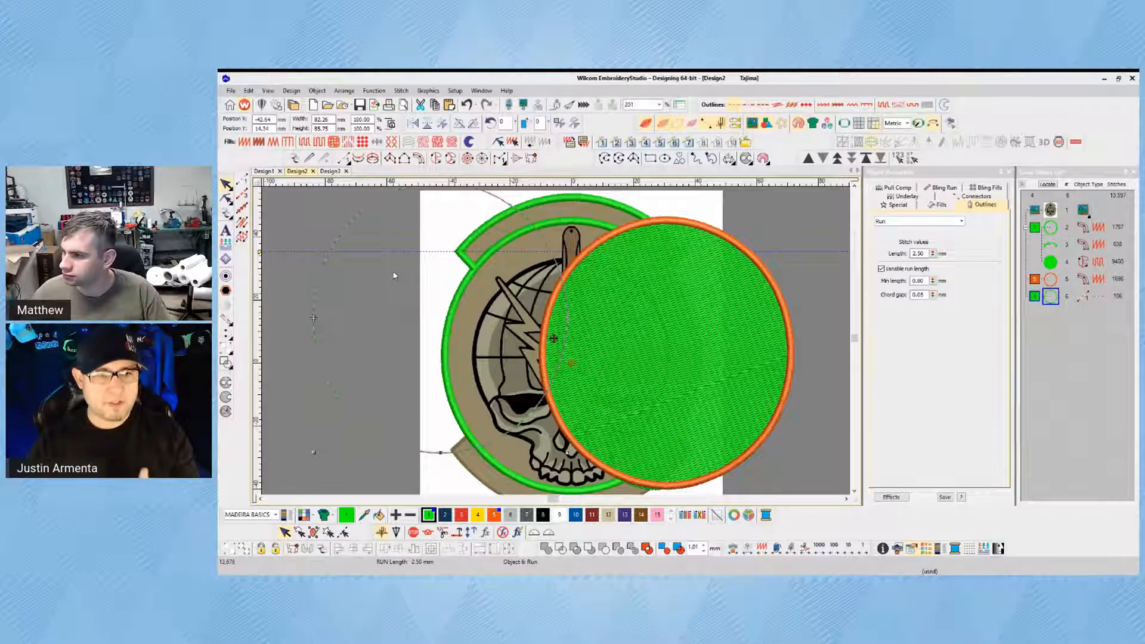
Switch to the empty Design8 and draw a filled rectangle about 78 mm wide and 35 mm high around the center
key(alt+Tab)
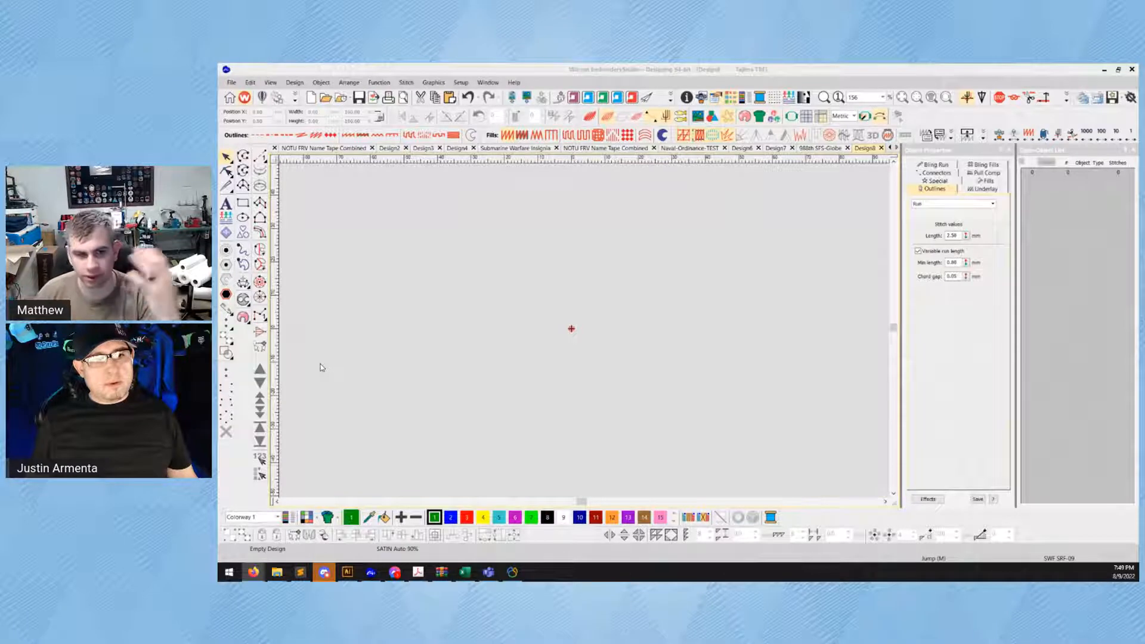
click(243, 204)
click(423, 270)
click(683, 387)
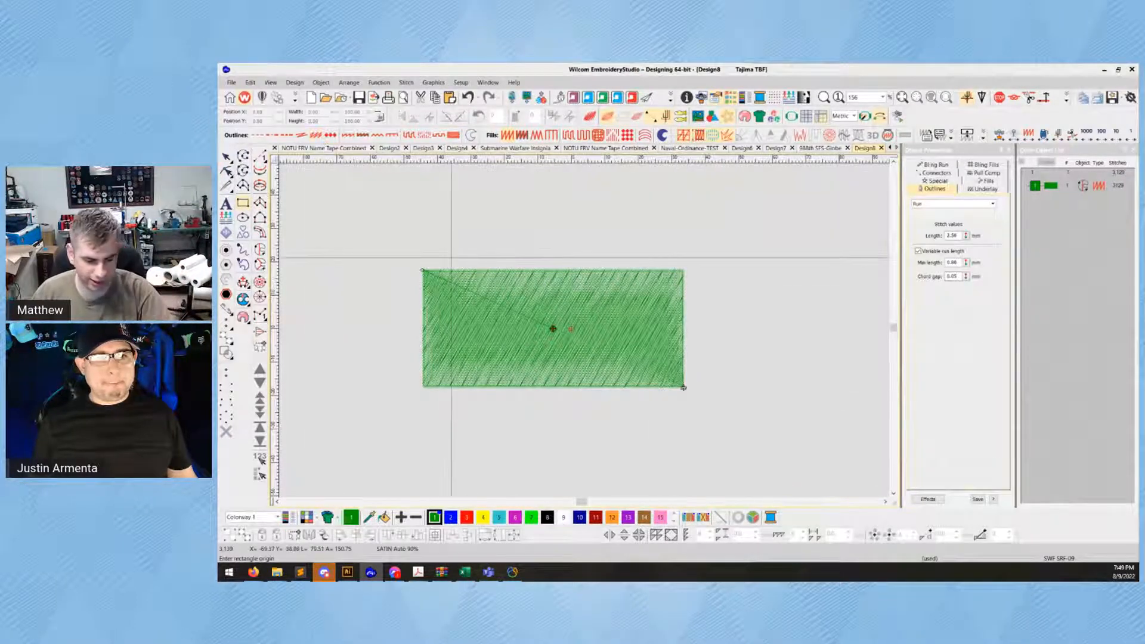
Set the rectangle's width to 4" and its height to 2"
key(ctrl+a)
double_click(320, 112)
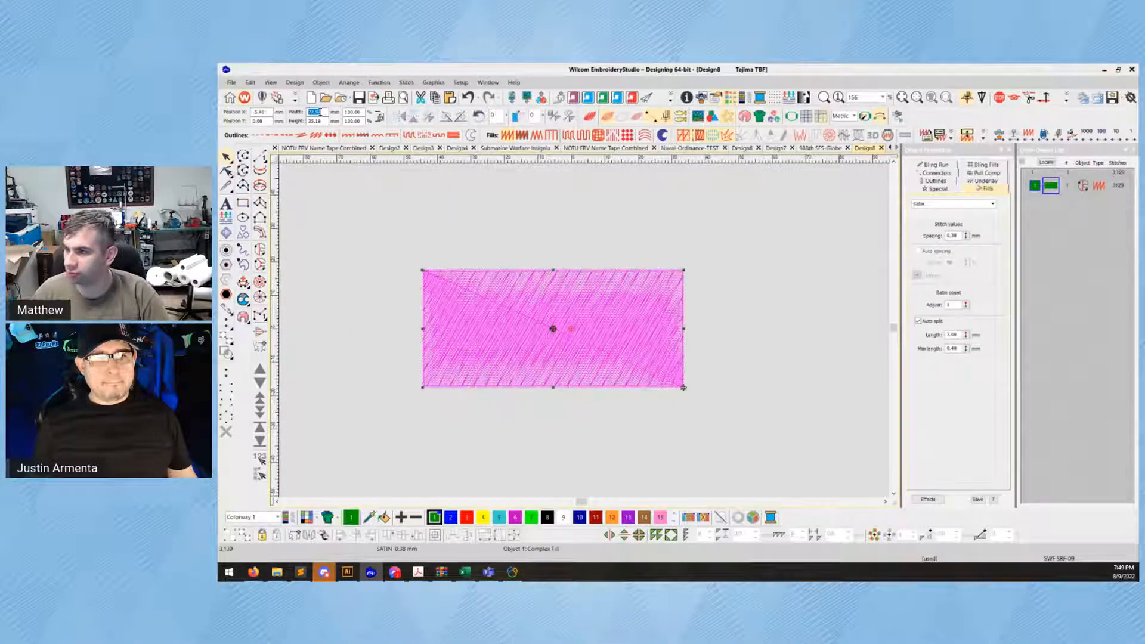
text(4)
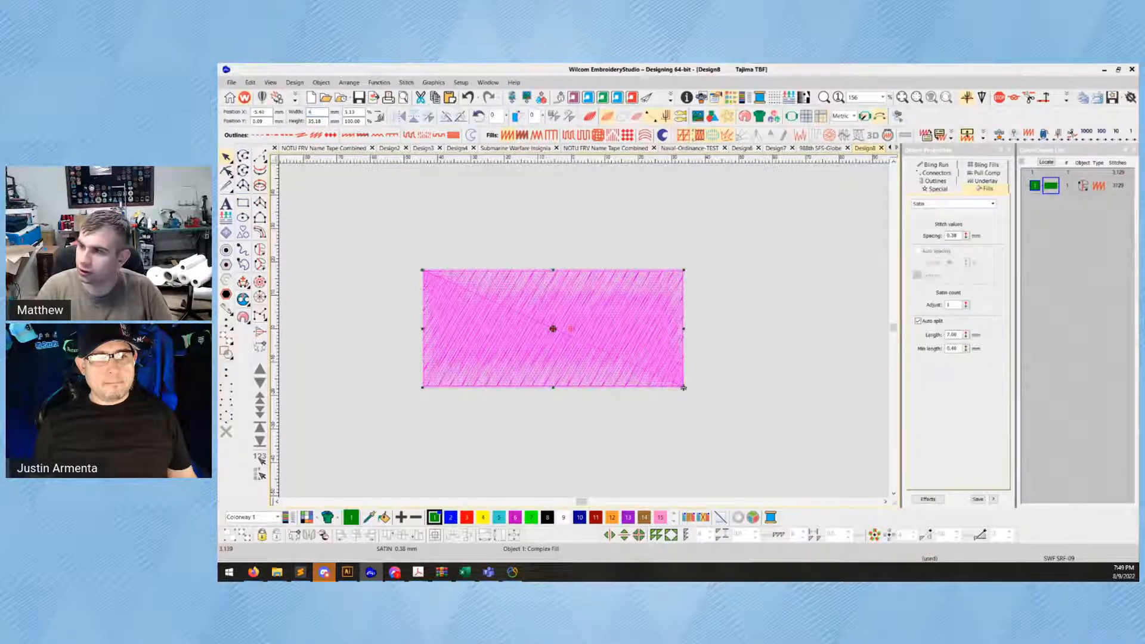
text(")
key(Tab)
text(2")
key(Return)
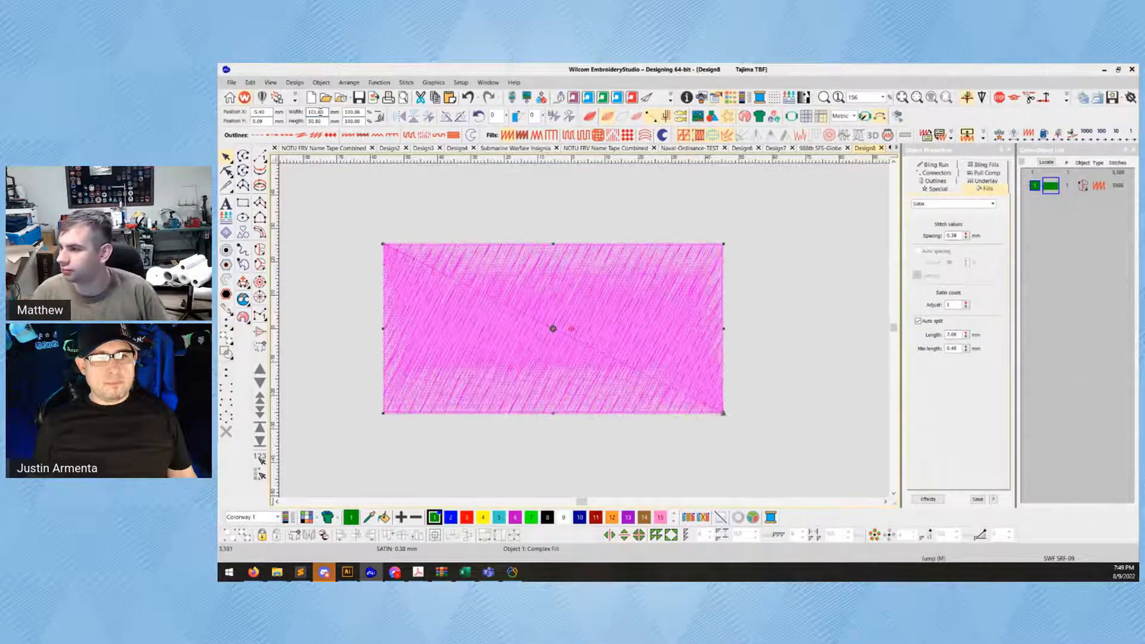
Center the rectangle in the design at X 0, Y 0
click(447, 239)
click(444, 268)
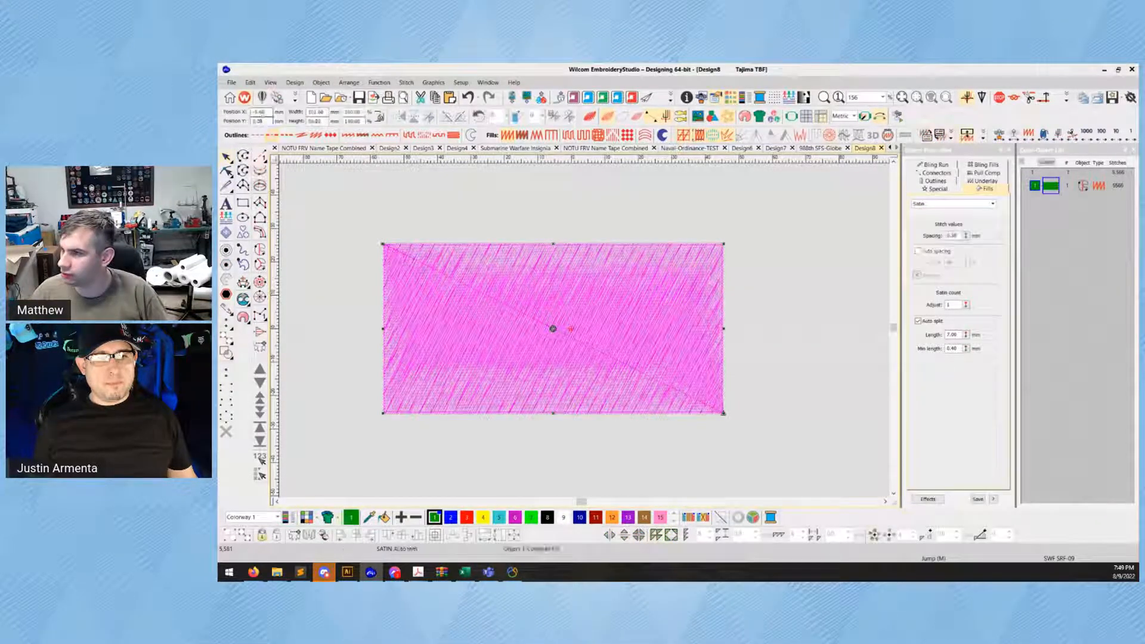
double_click(262, 113)
text(0)
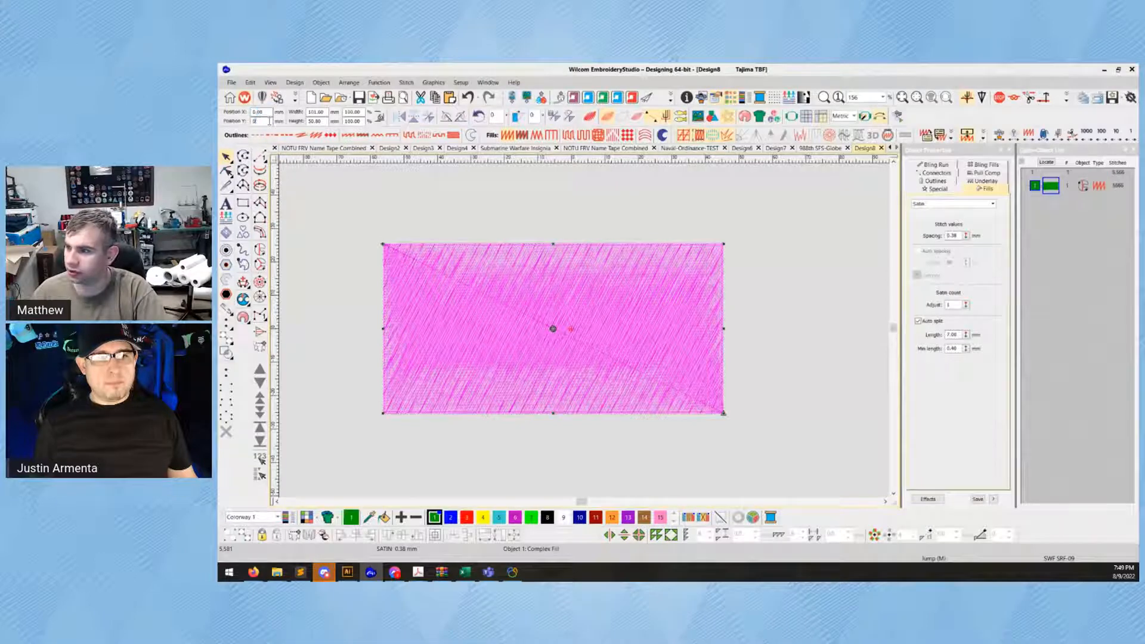
key(Return)
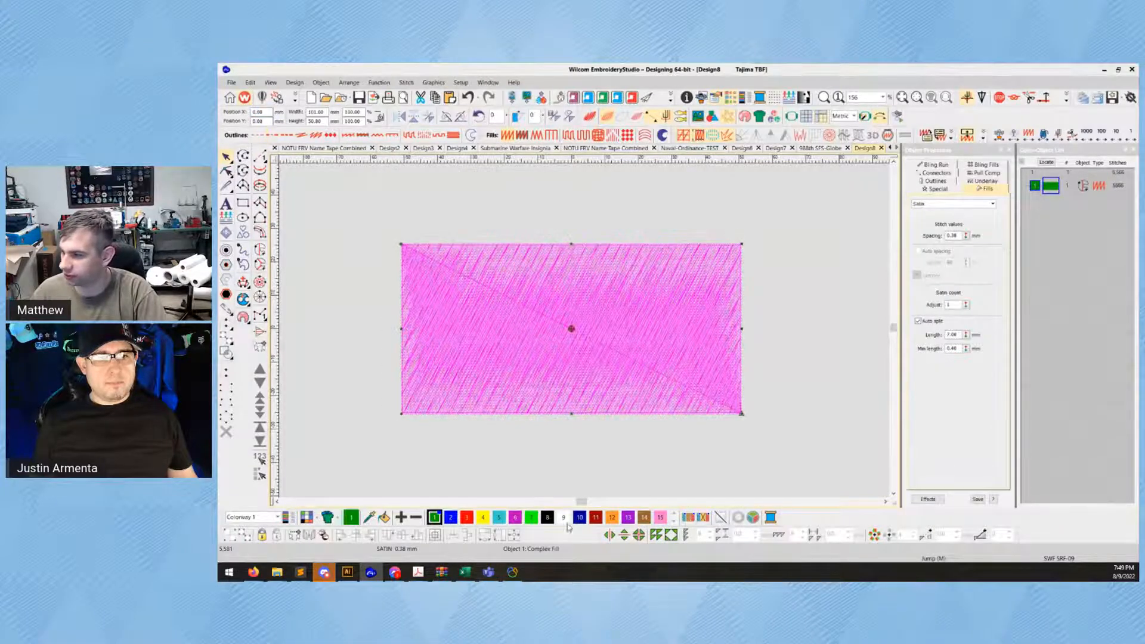
Convert the filled rectangle to a run outline and show its stitches in TrueView
click(381, 248)
click(523, 342)
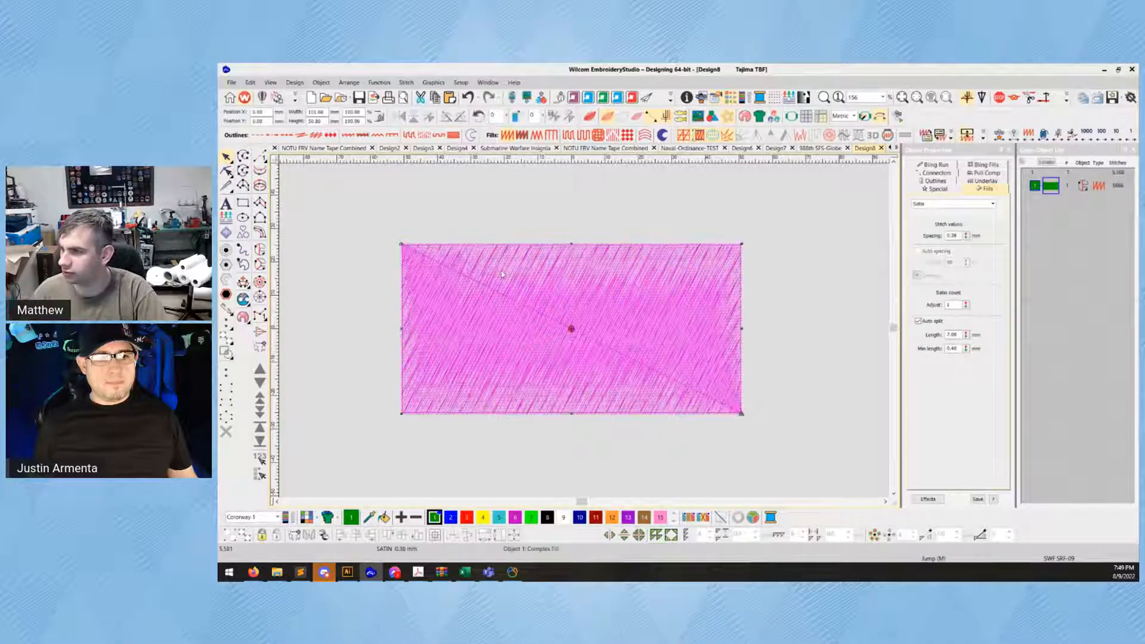
click(397, 206)
click(521, 277)
key(0)
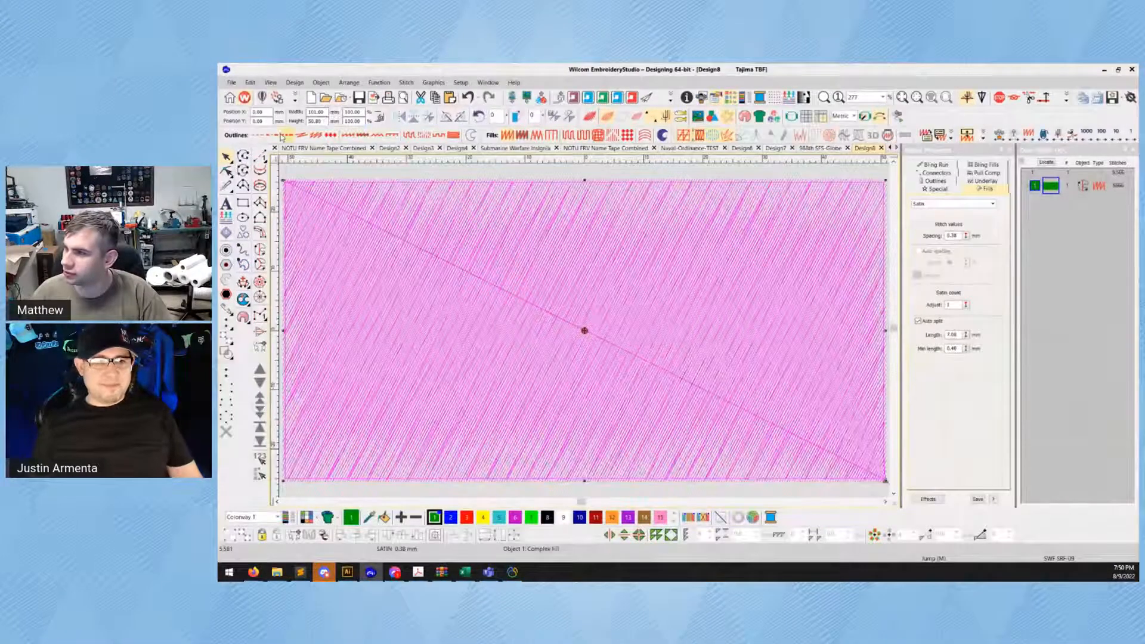
click(258, 135)
scroll(405, 281, down, 1)
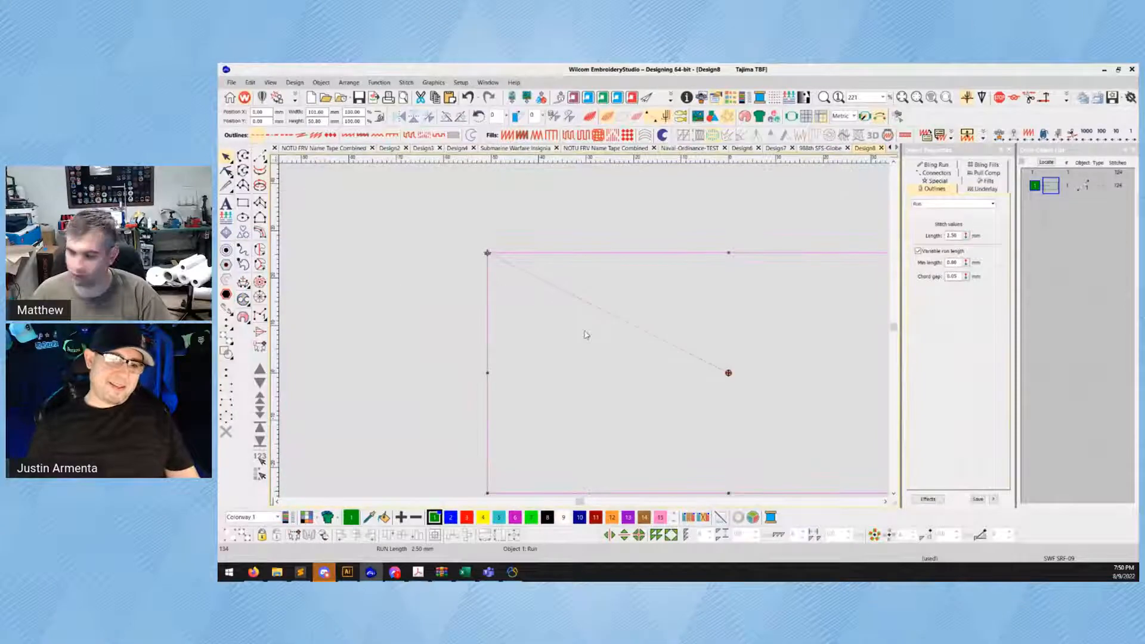
key(t)
scroll(738, 358, down, 1)
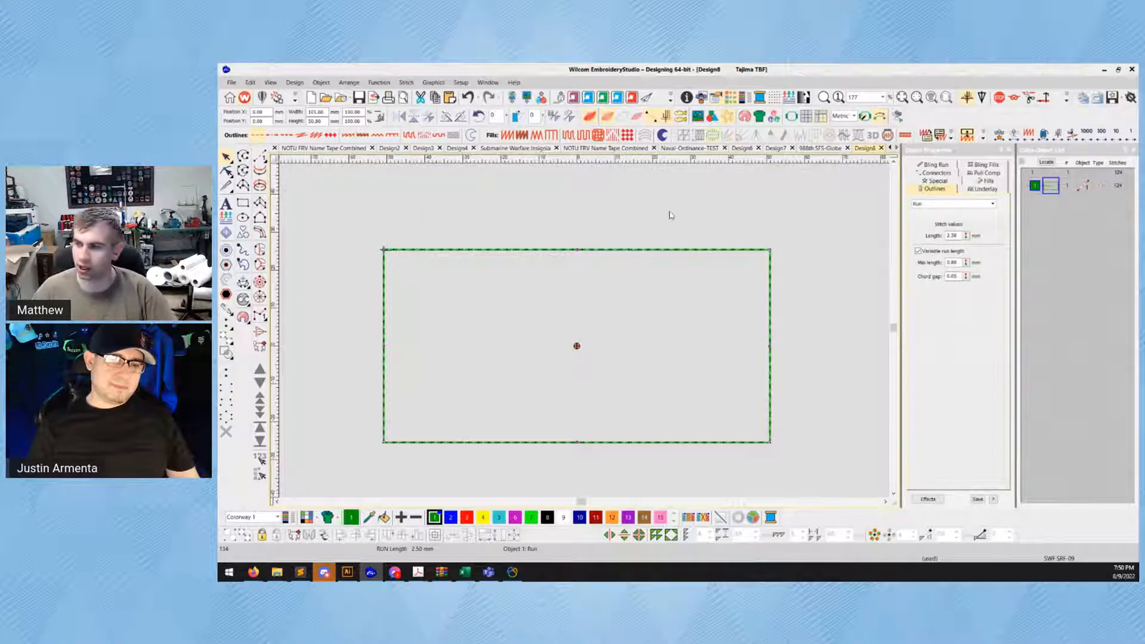
Draw a circle about 10 mm in diameter inside the rectangle, near its upper-left corner
click(325, 228)
click(242, 217)
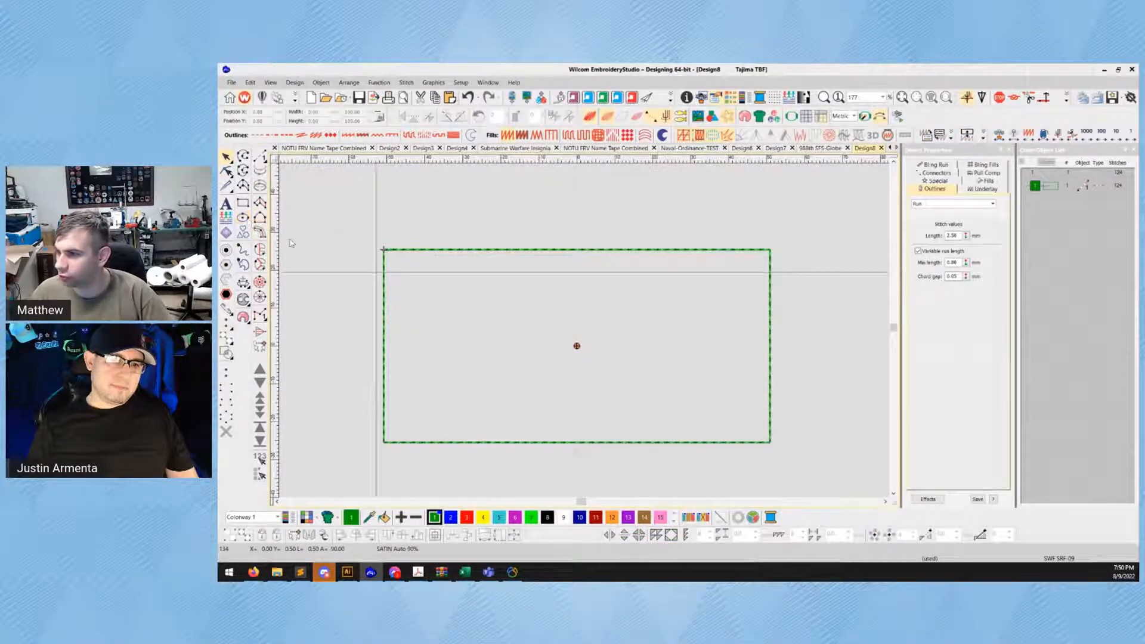
click(425, 297)
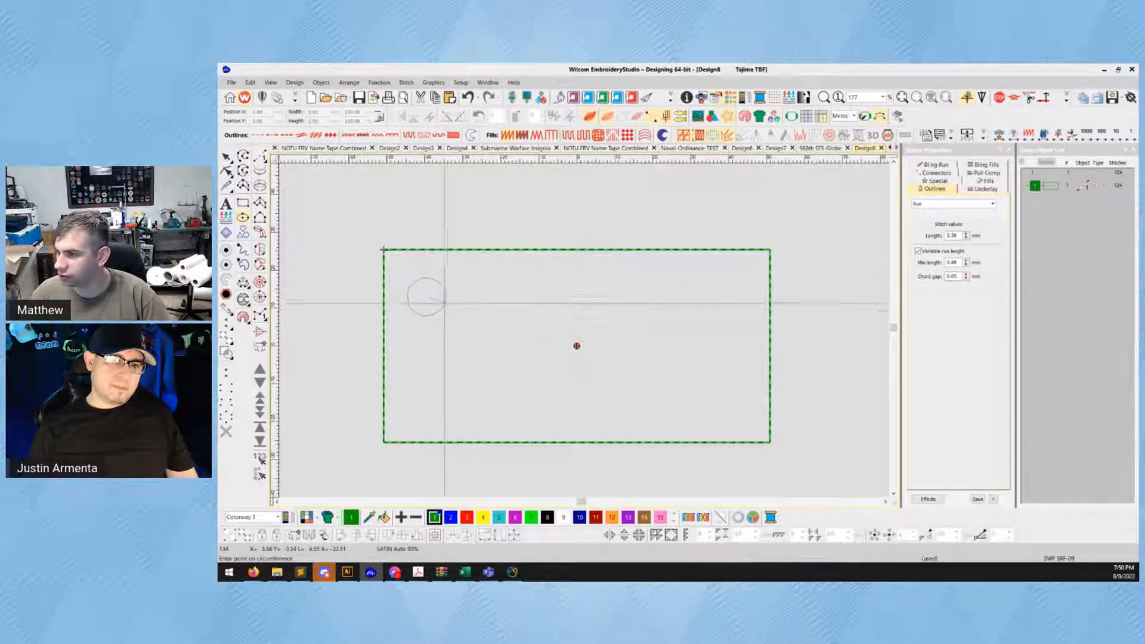
click(444, 304)
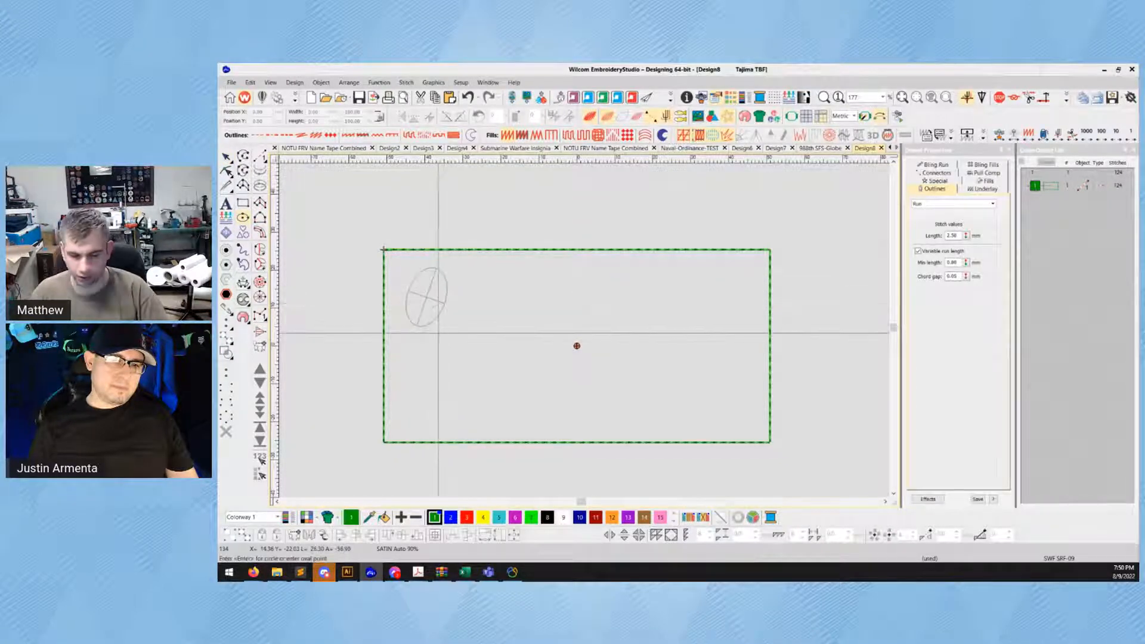
key(Return)
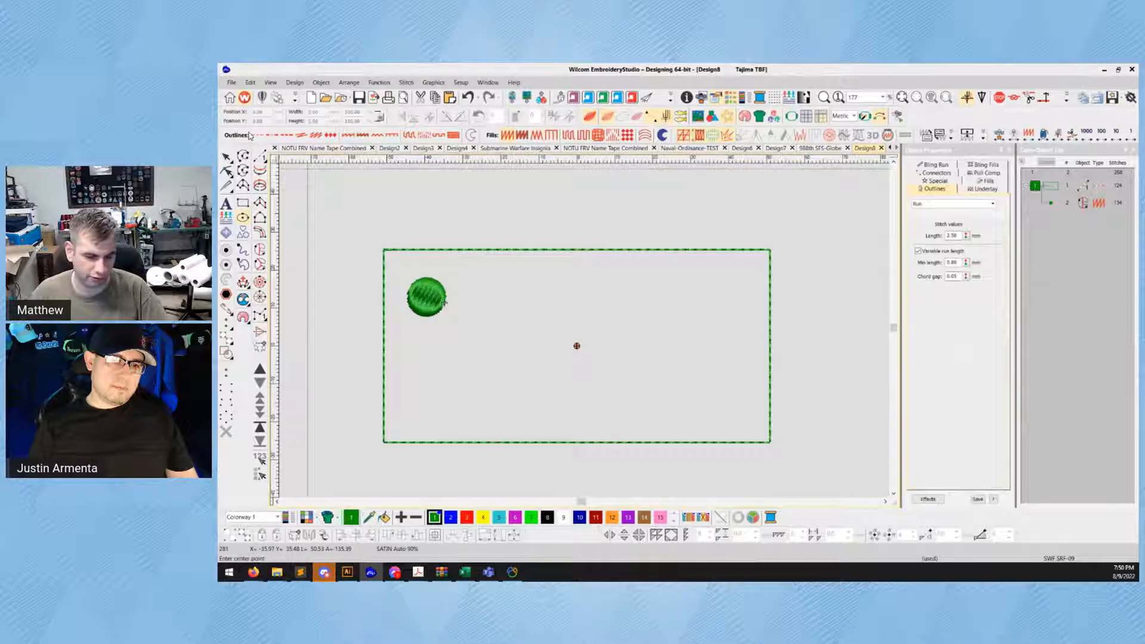
Resize the circle to .25" (6.35 mm) in both width and height
click(226, 157)
double_click(326, 113)
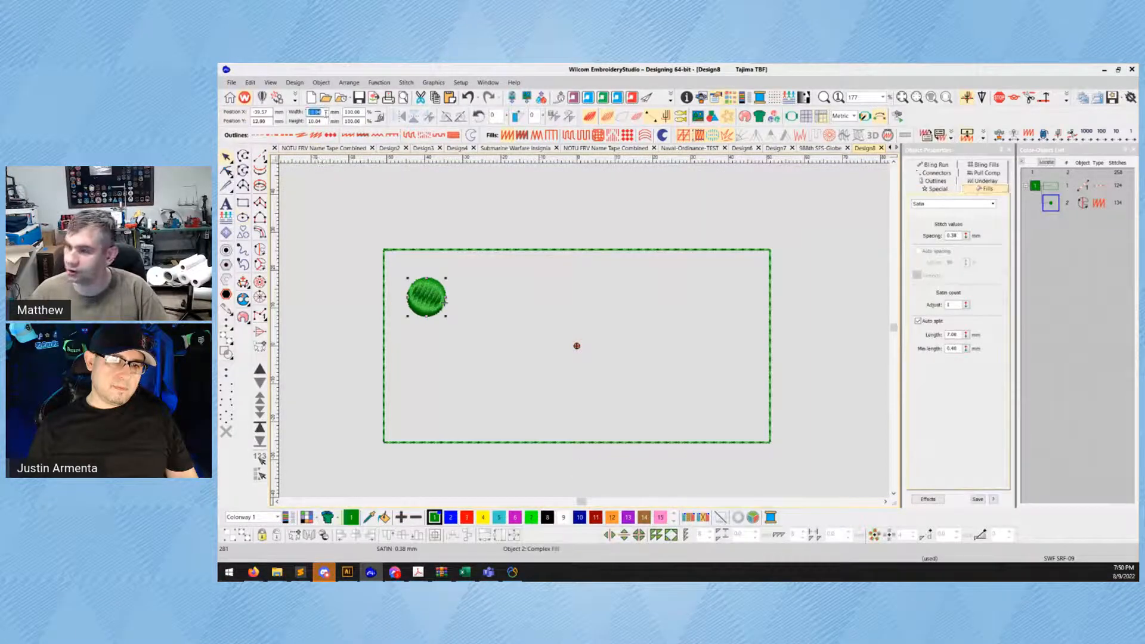
text(25")
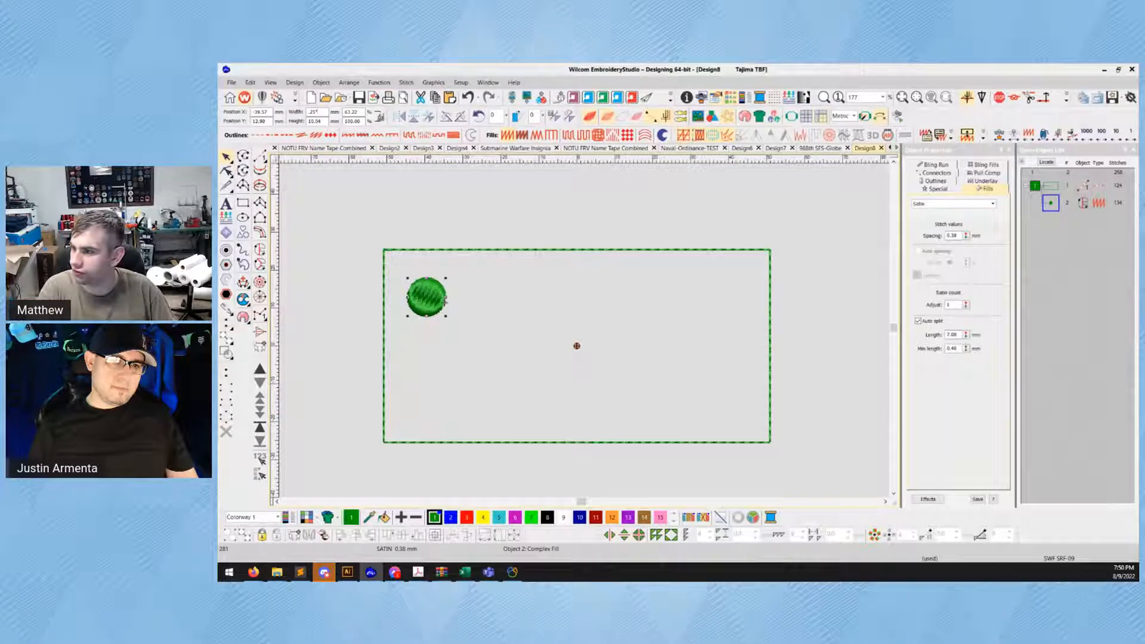
key(Return)
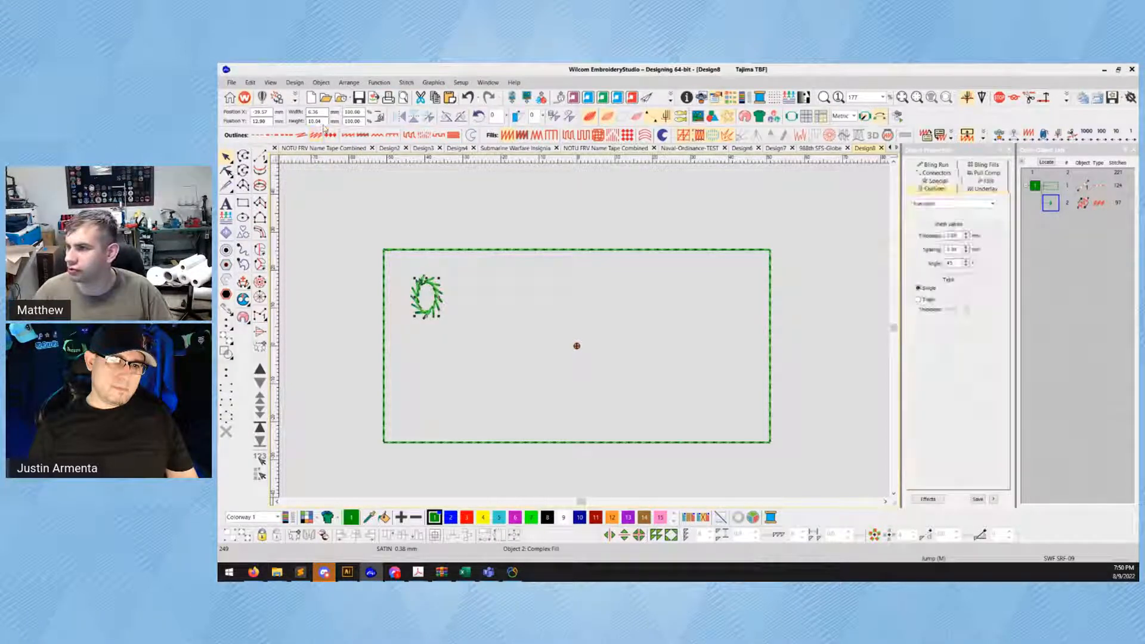
text(125in)
key(Return)
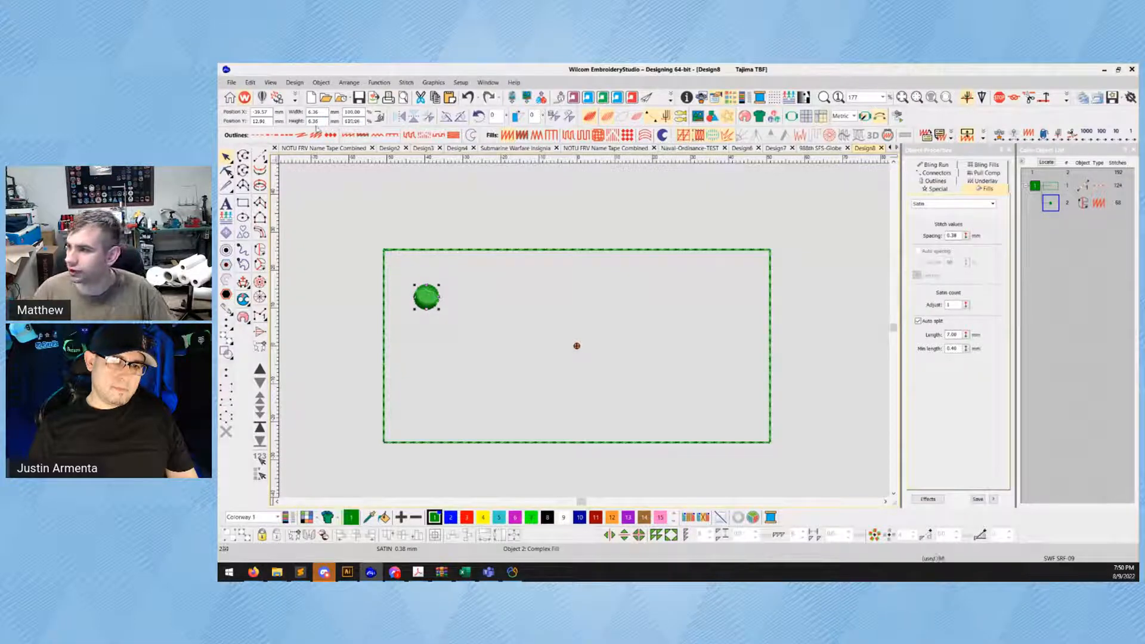
Convert the circle to a run outline and move it into the rectangle's upper-left corner, touching both edges
click(427, 301)
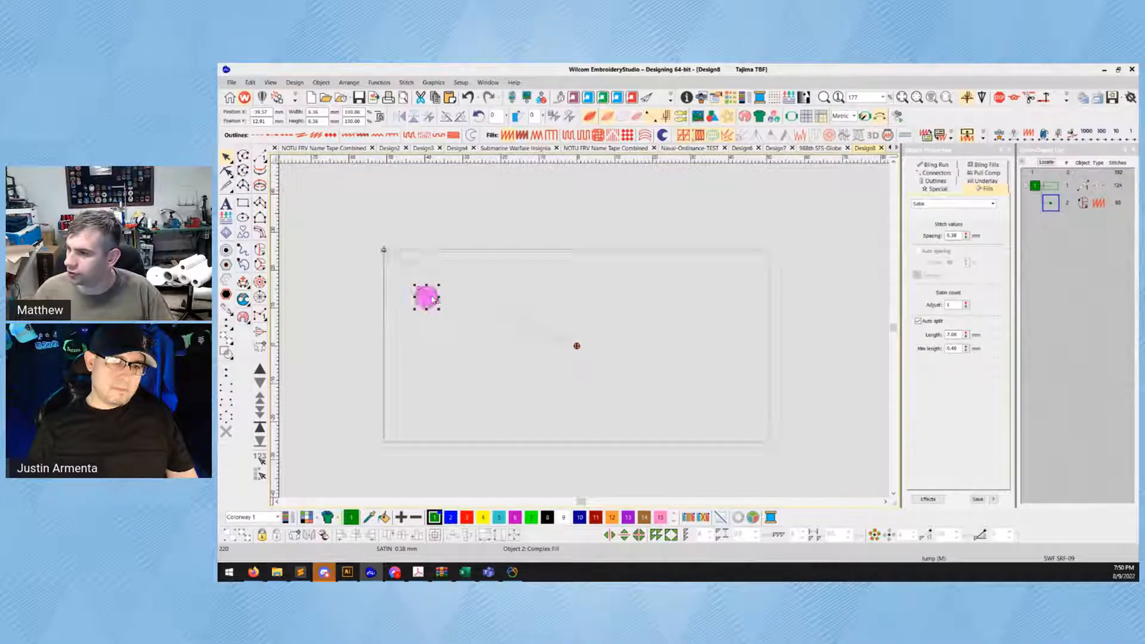
click(262, 136)
scroll(594, 334, up, 2)
drag(613, 337, 550, 267)
scroll(586, 329, up, 2)
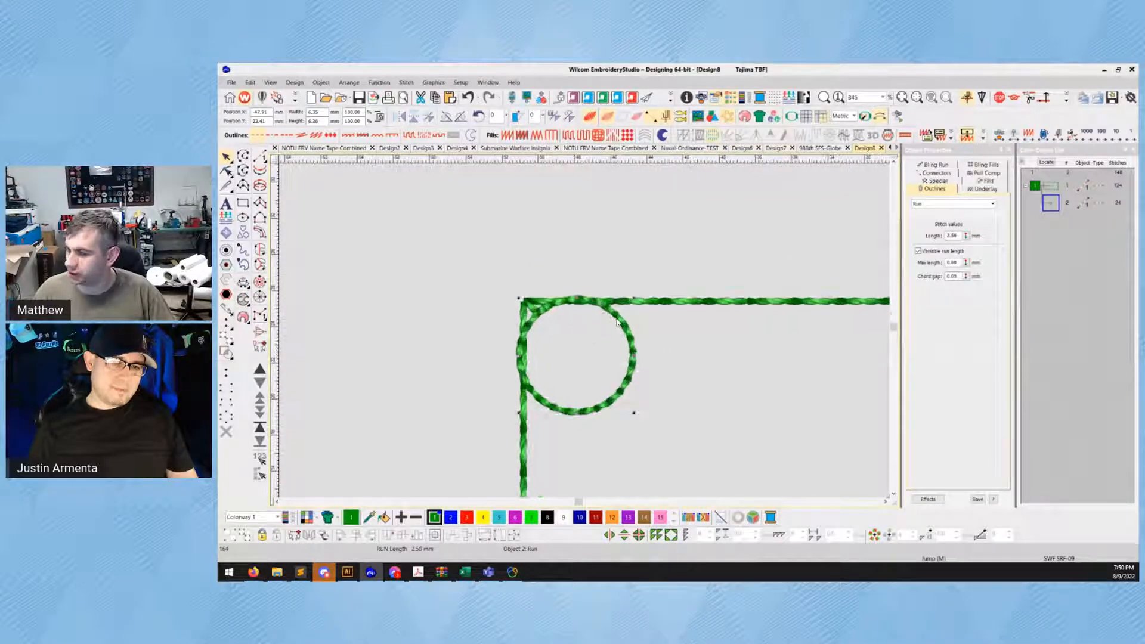
drag(618, 322, 615, 318)
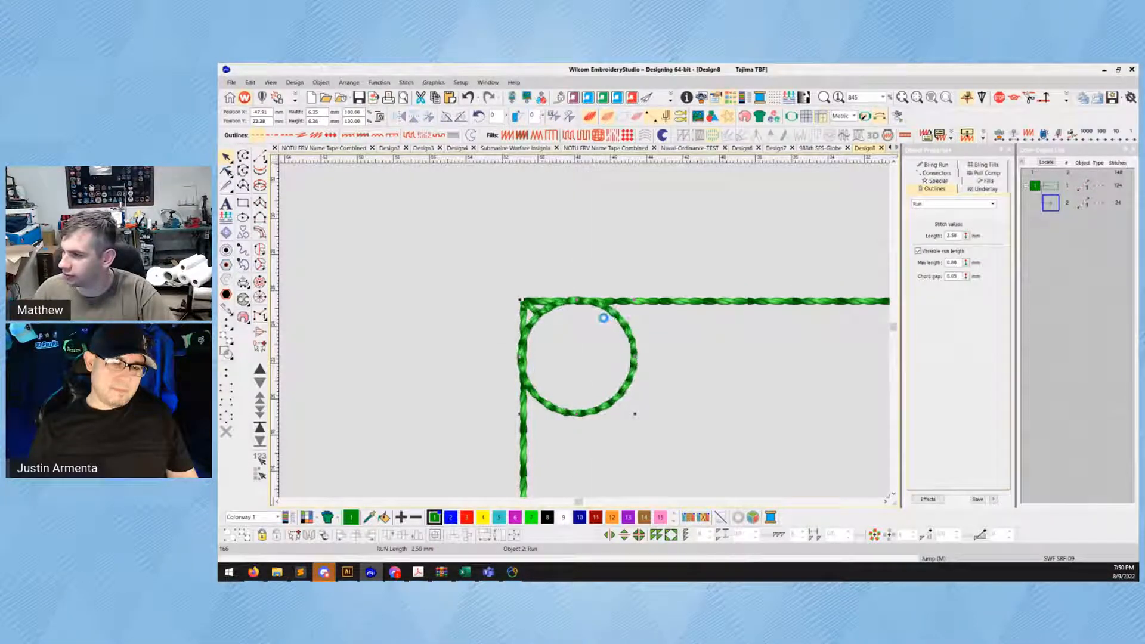
Add reshape points to the rectangle where the circle touches its upper and left edges
click(538, 299)
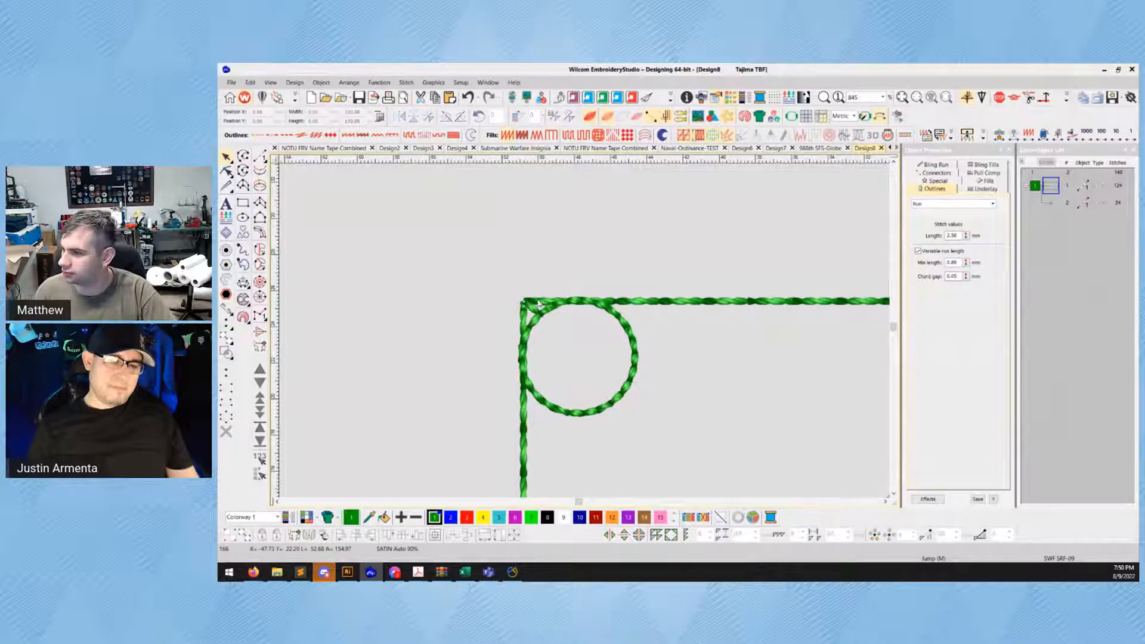
key(h)
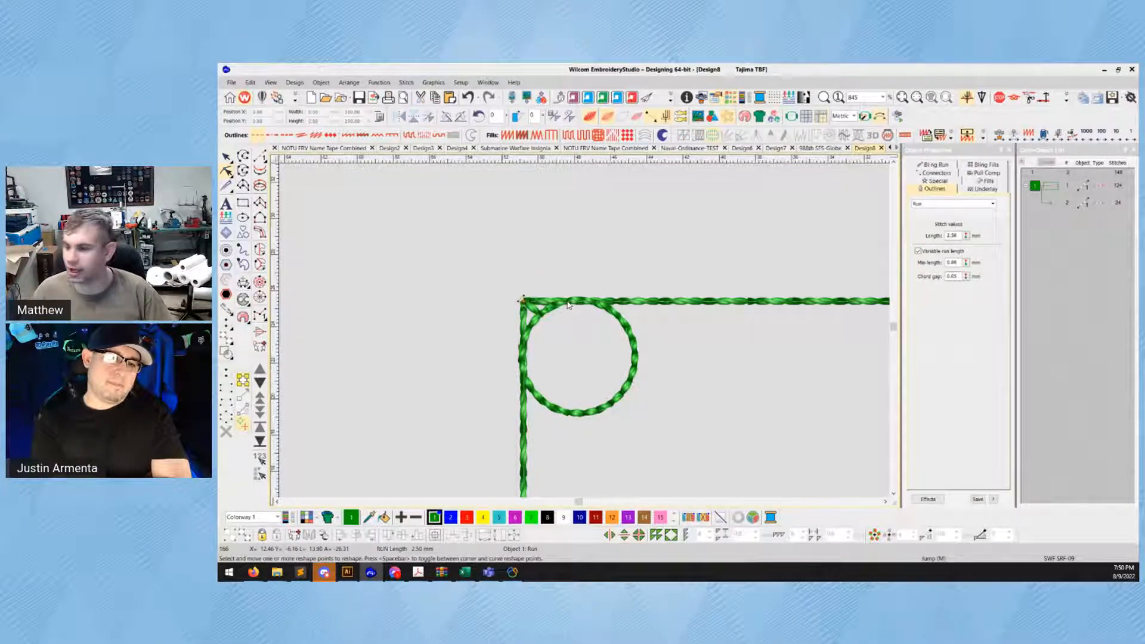
click(578, 302)
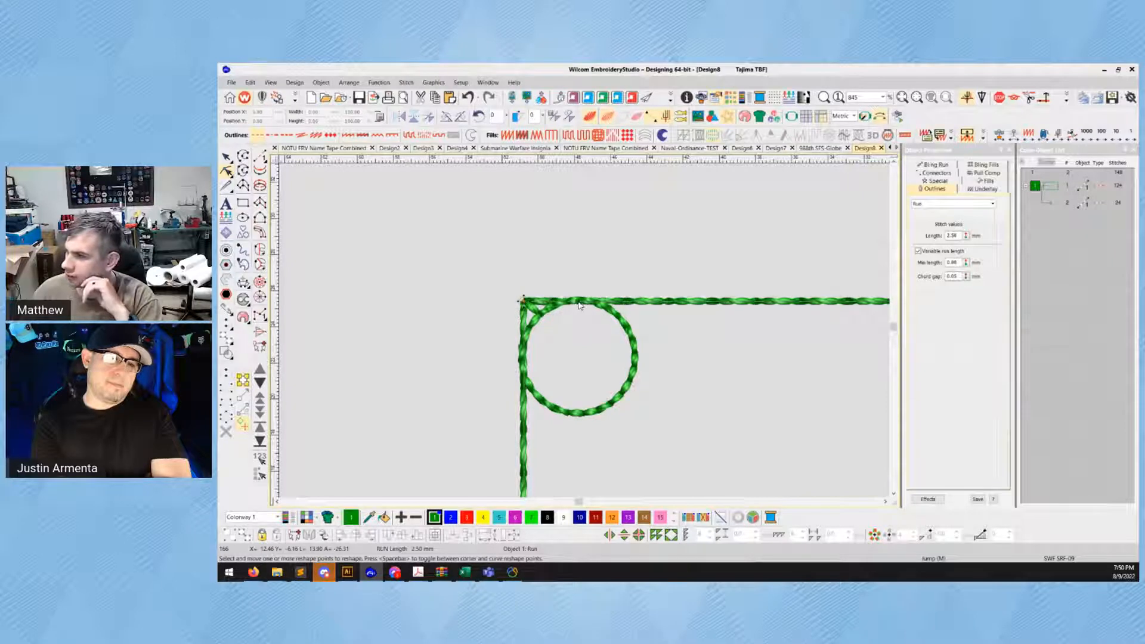
click(524, 360)
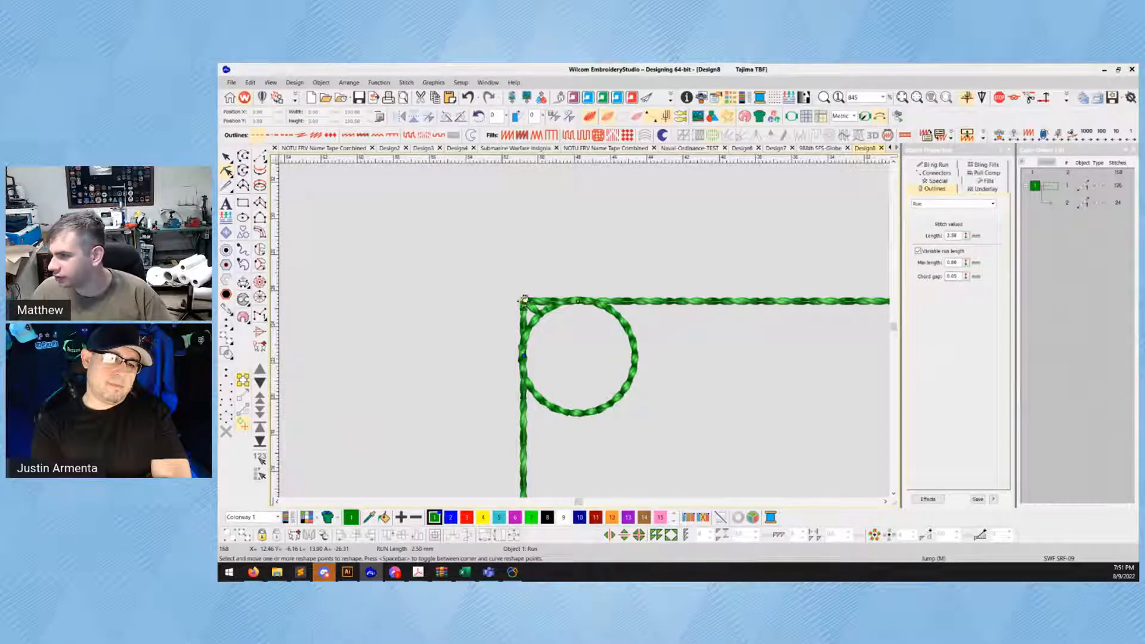
Recolor the guide circle dark red, color 11
key(Escape)
click(543, 313)
click(595, 517)
Change the rectangle's upper-left corner point to a curve point and move it inward onto the circle
click(523, 302)
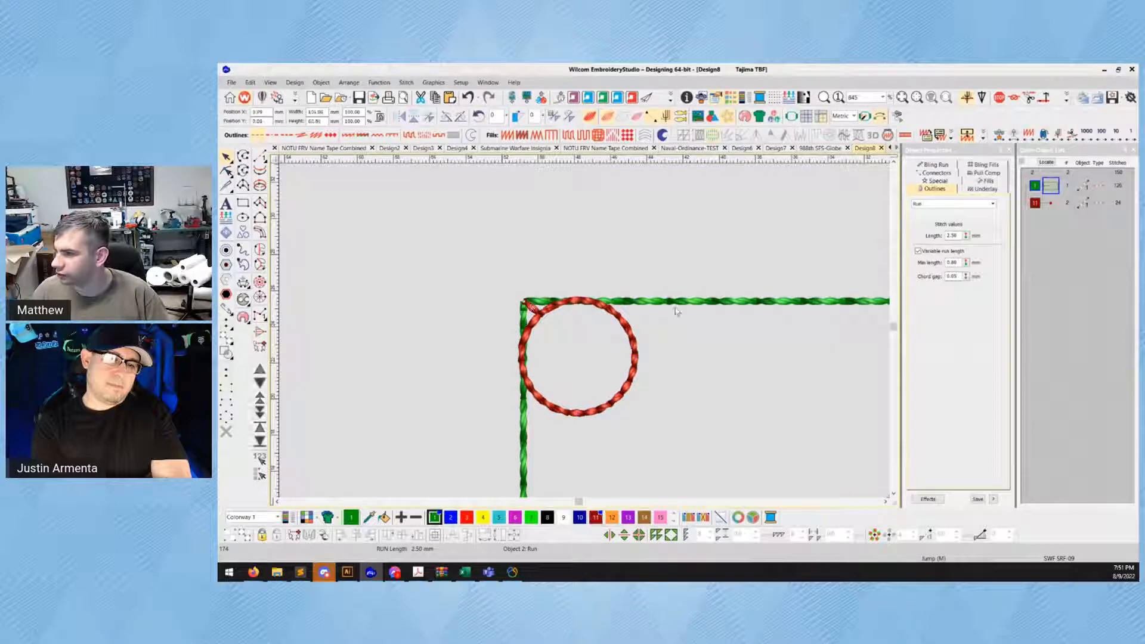
key(h)
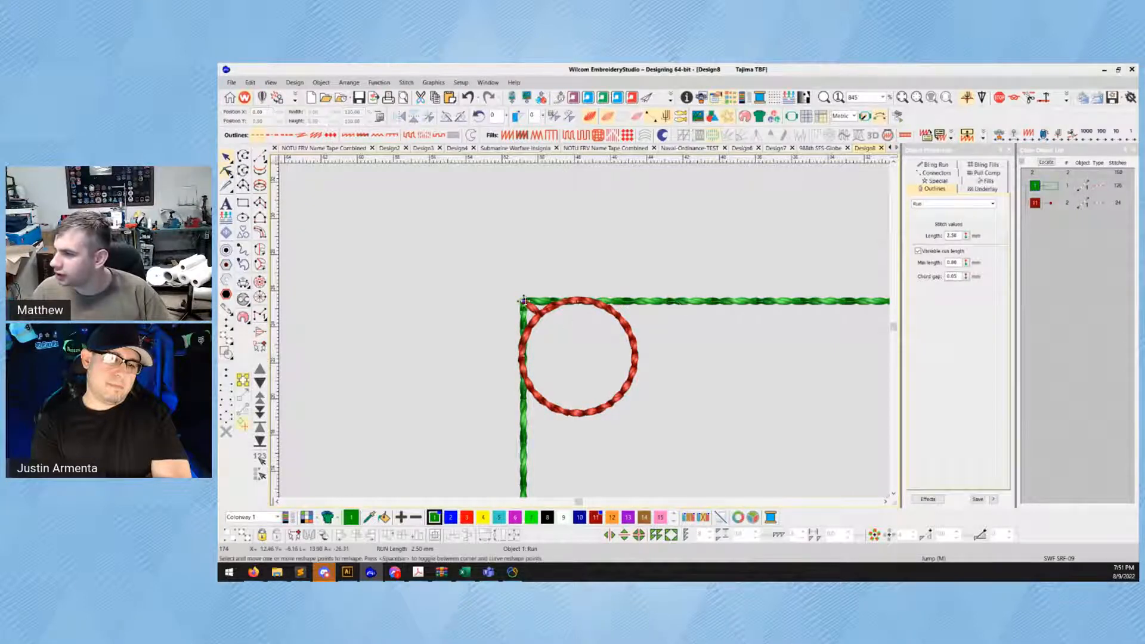
key(space)
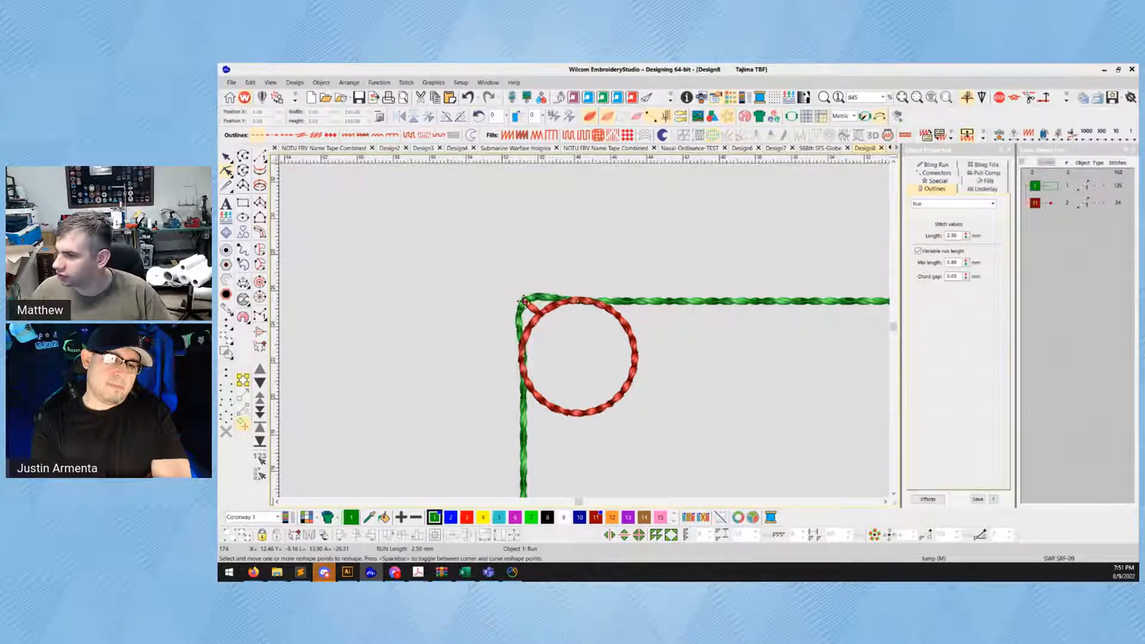
drag(537, 313, 537, 313)
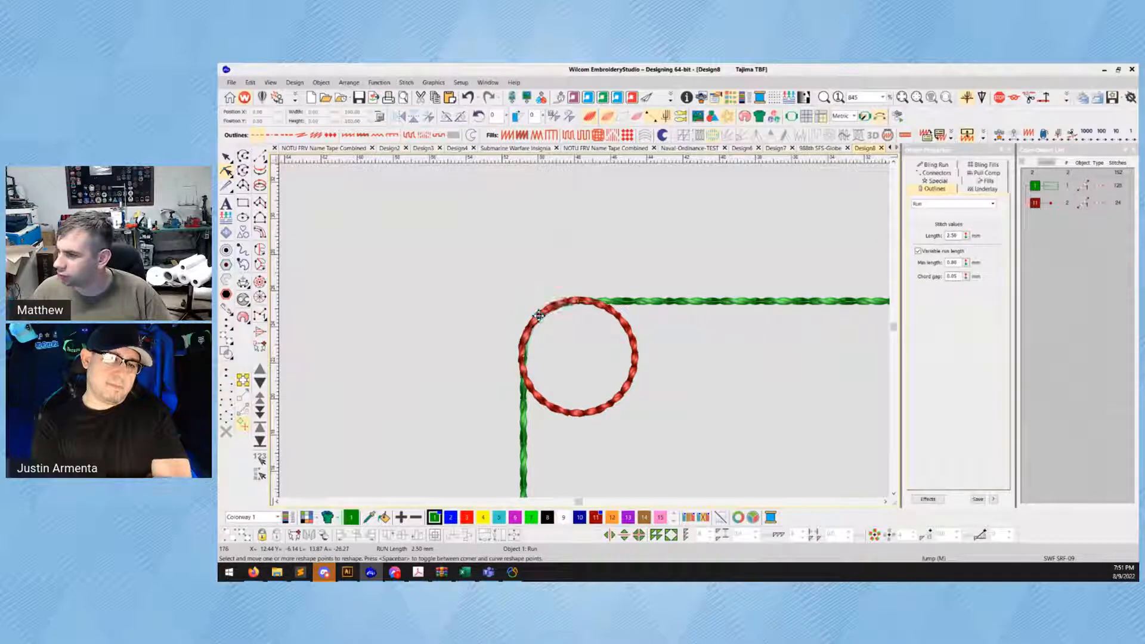
Delete the red guide circle from the rounded corner
click(625, 334)
key(Delete)
scroll(624, 334, down, 5)
scroll(626, 342, down, 1)
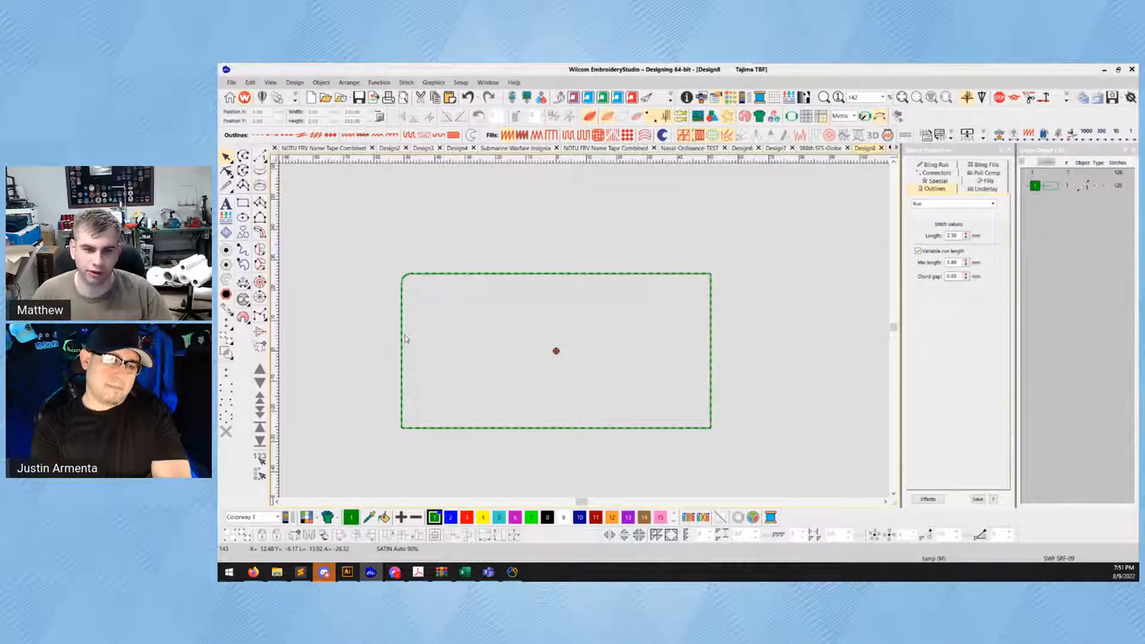
Try to cut the rectangle's run outline with the Knife along an L-shaped path enclosing its rounded upper-left corner
click(402, 362)
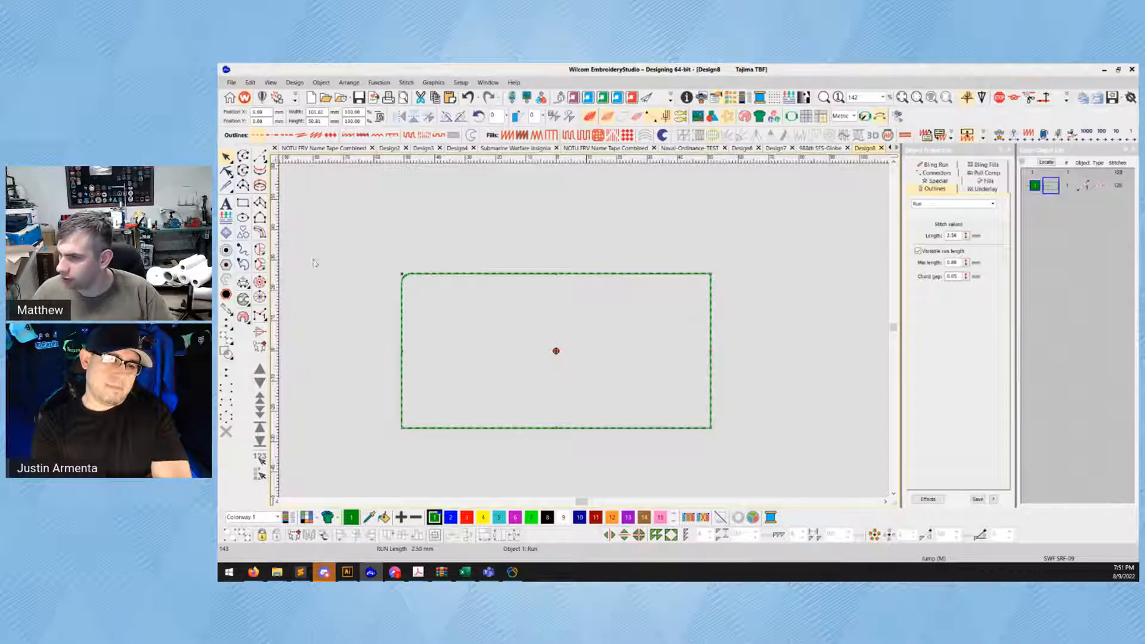
click(225, 186)
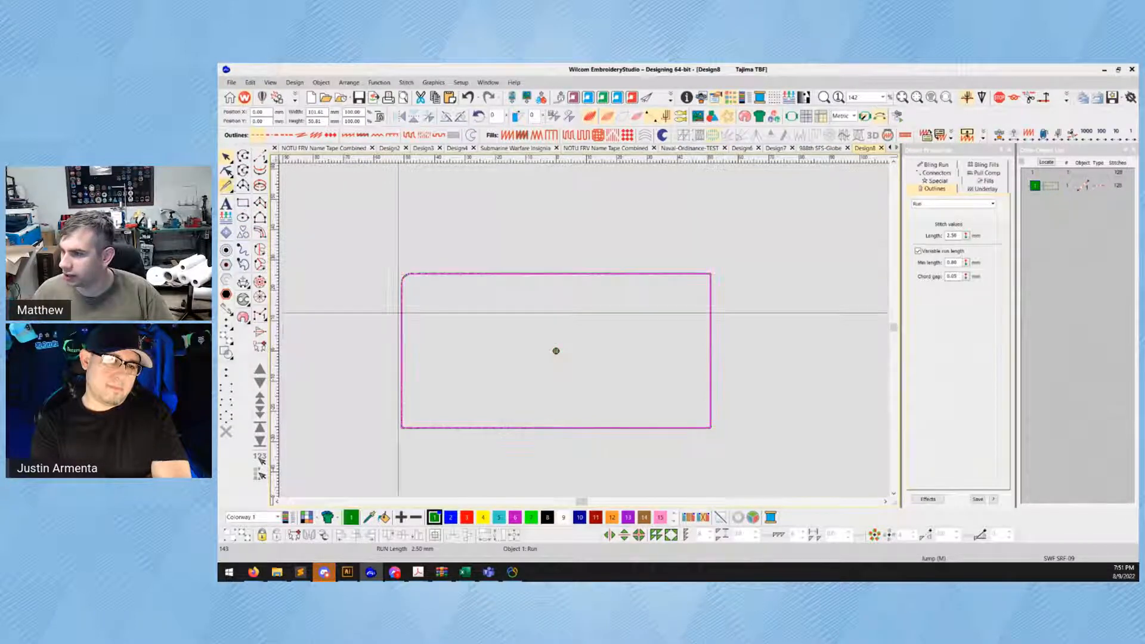
click(388, 366)
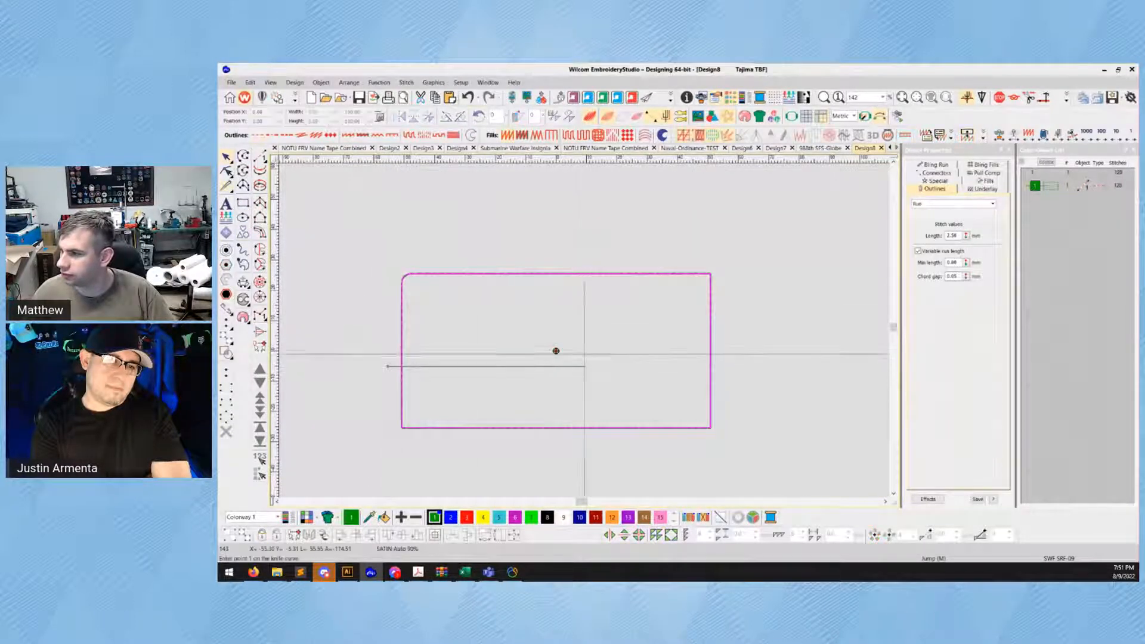
click(576, 366)
click(575, 242)
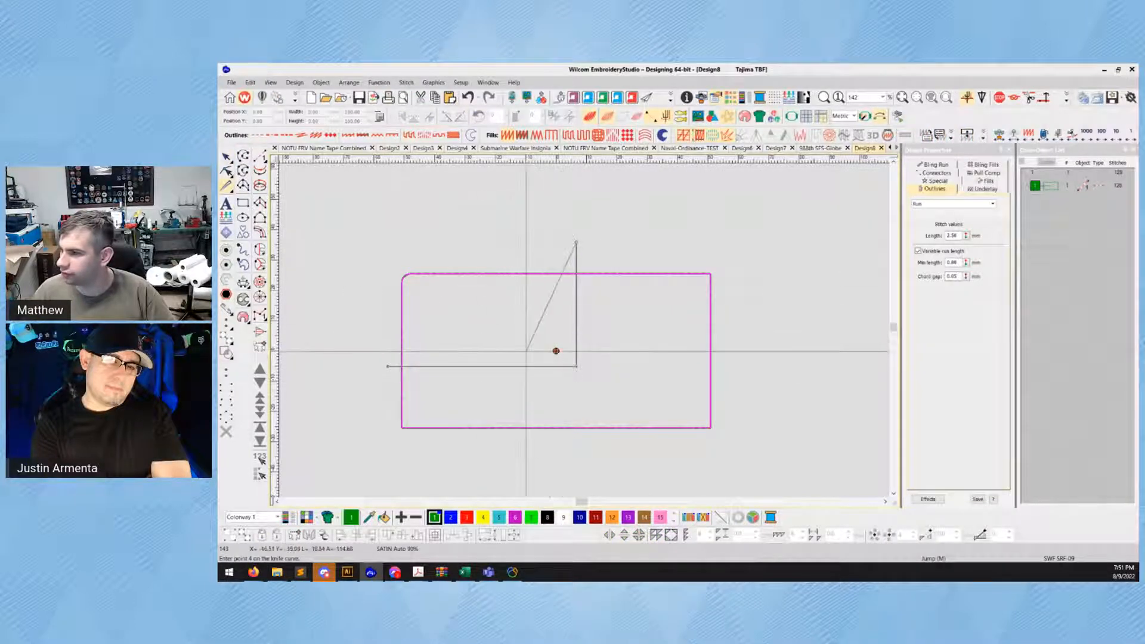
key(Return)
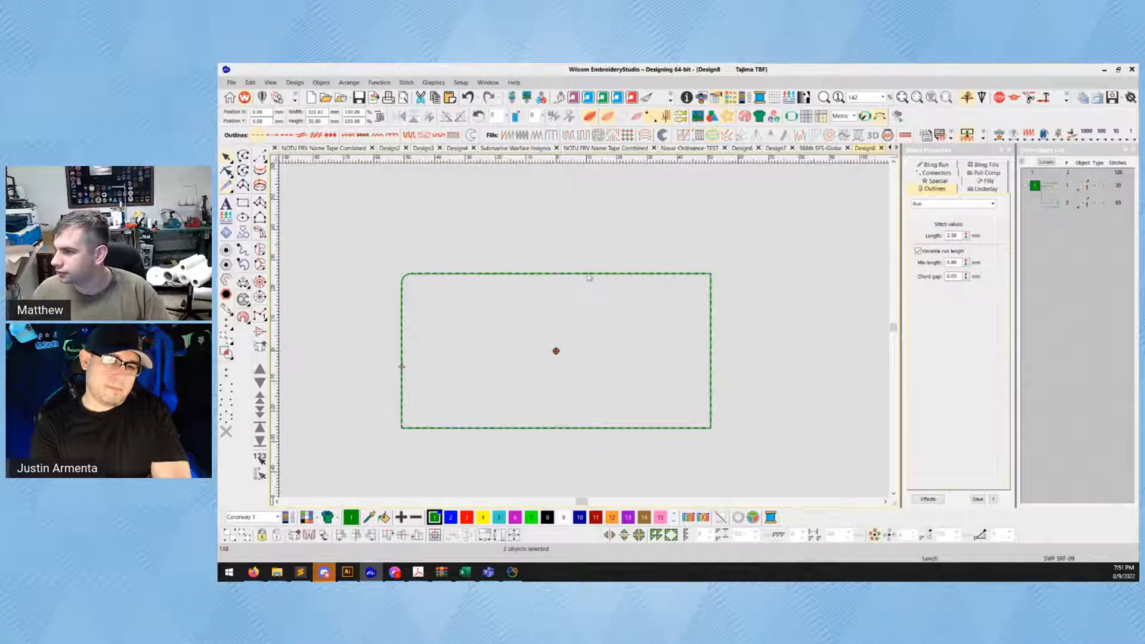
key(ctrl+z)
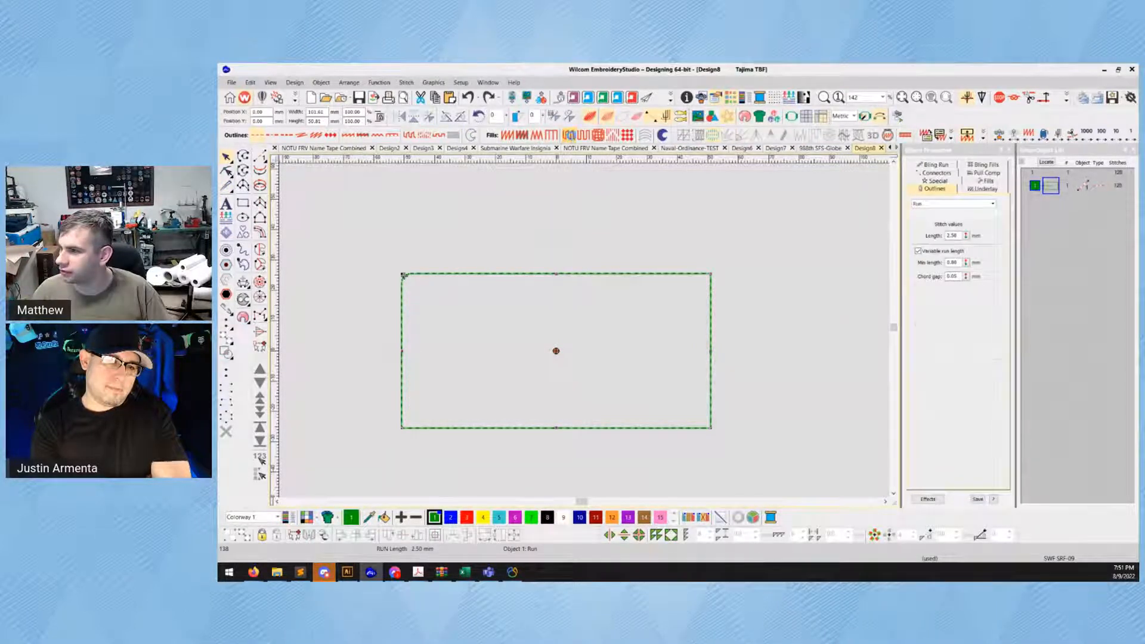
Convert the rectangle to a Tatami fill and cut its upper-left section free with the Knife, slightly past the center both ways
click(570, 136)
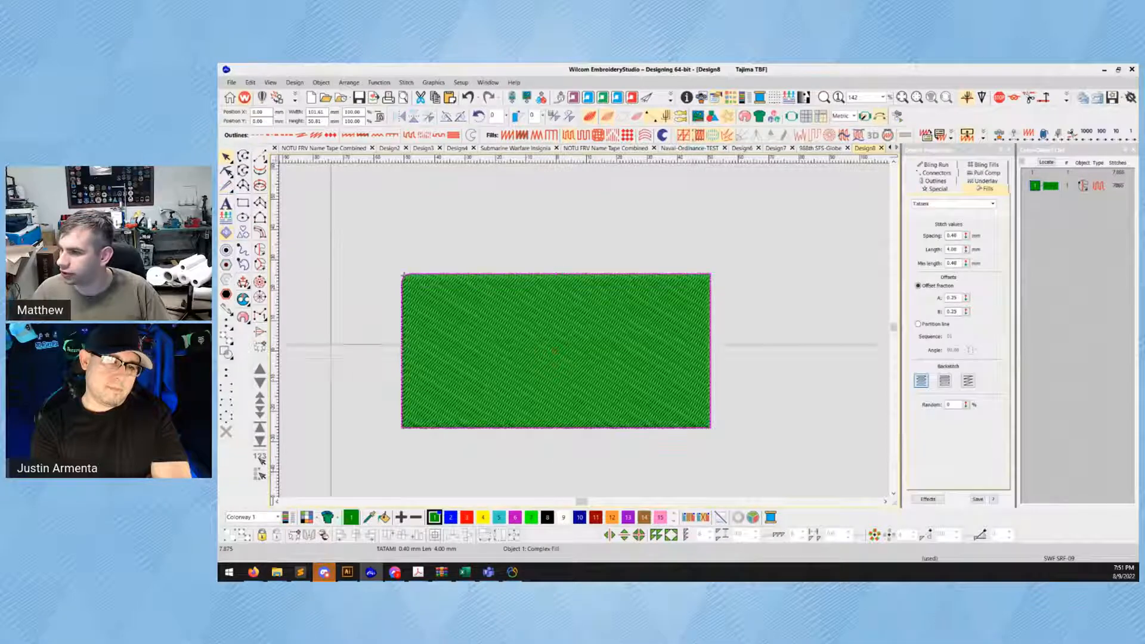
click(365, 364)
key(k)
click(576, 363)
click(576, 239)
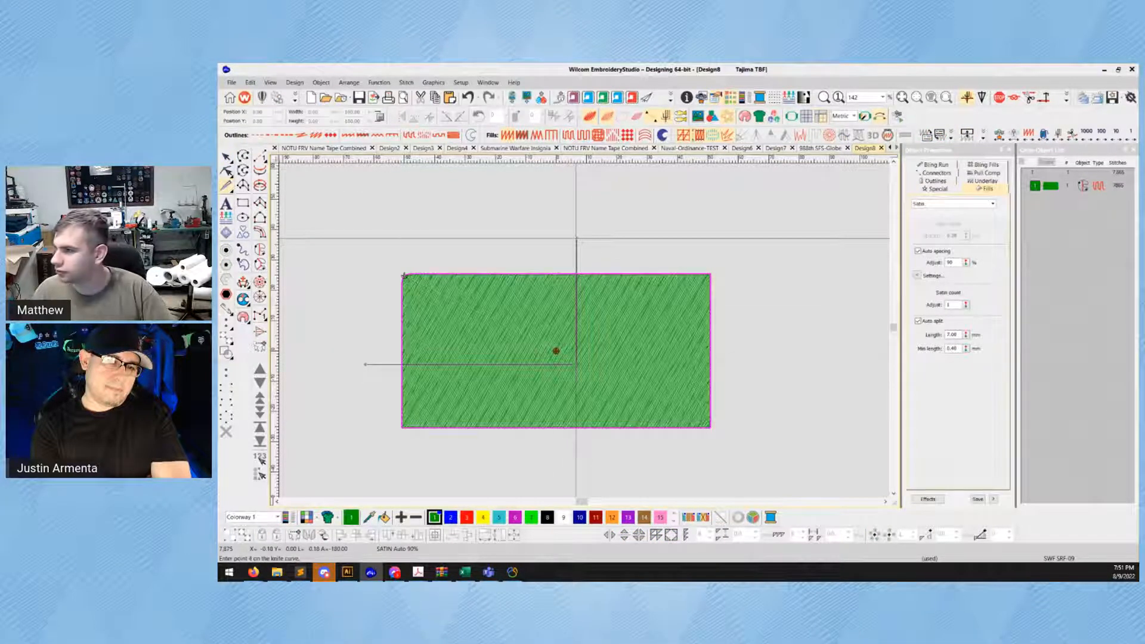
key(Return)
Delete the L-shaped remainder of the fill and the leftover run object, keeping only the upper-left piece
click(486, 321)
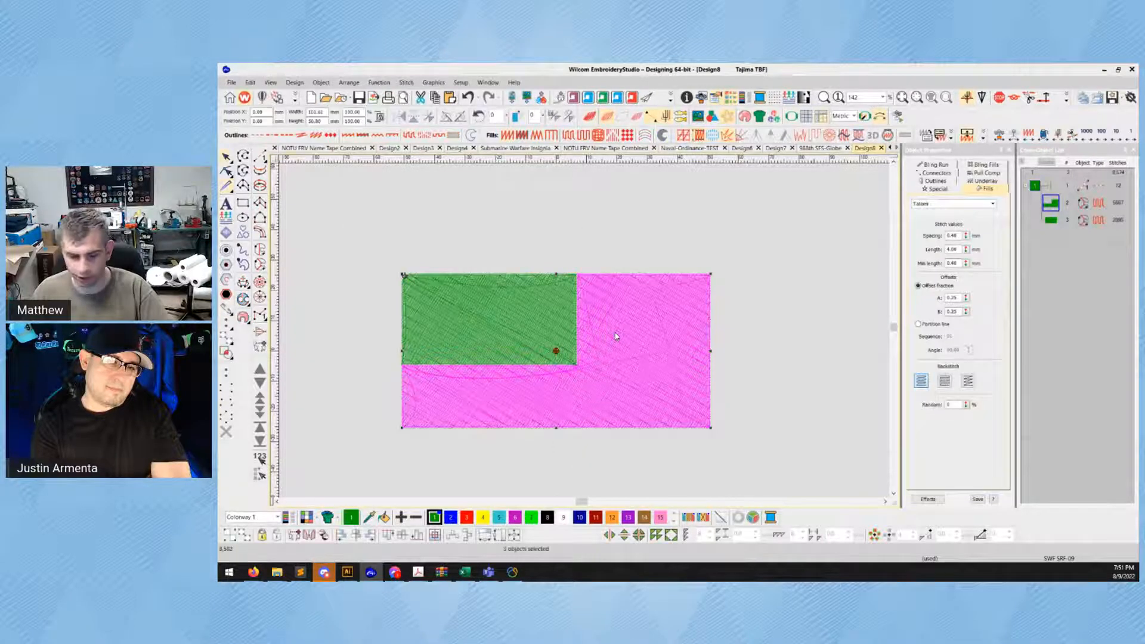
key(Delete)
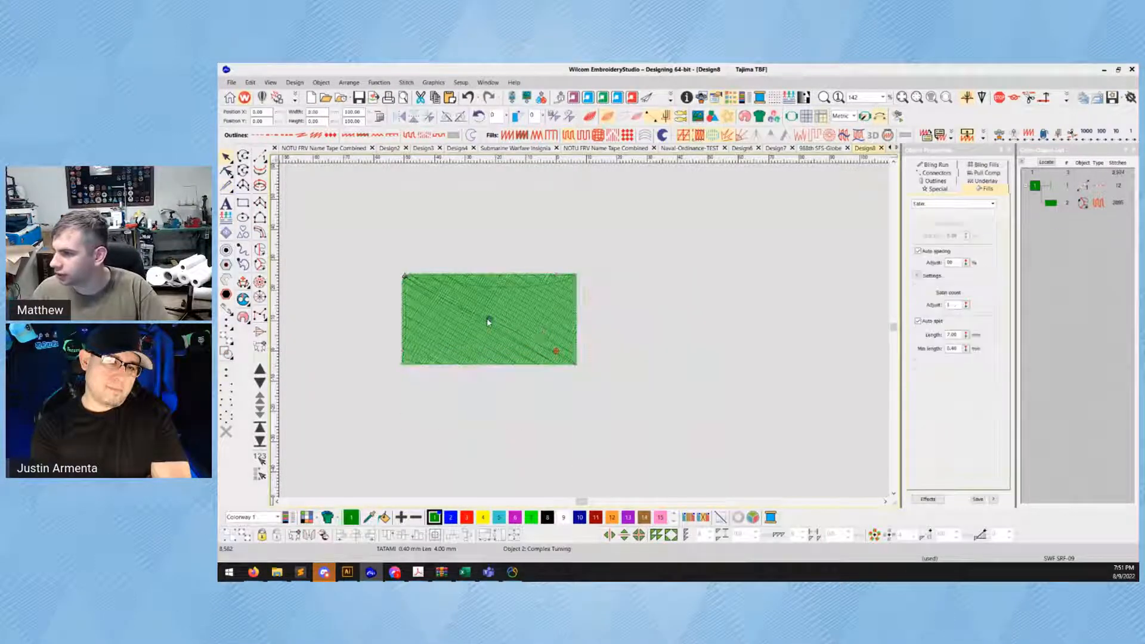
click(481, 292)
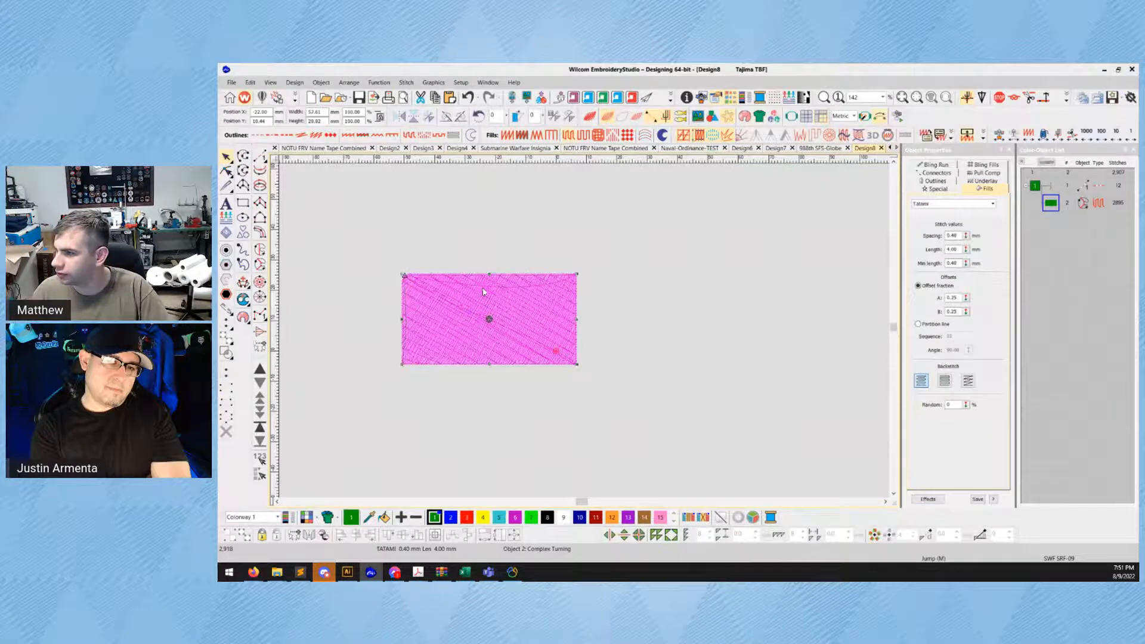
click(1052, 188)
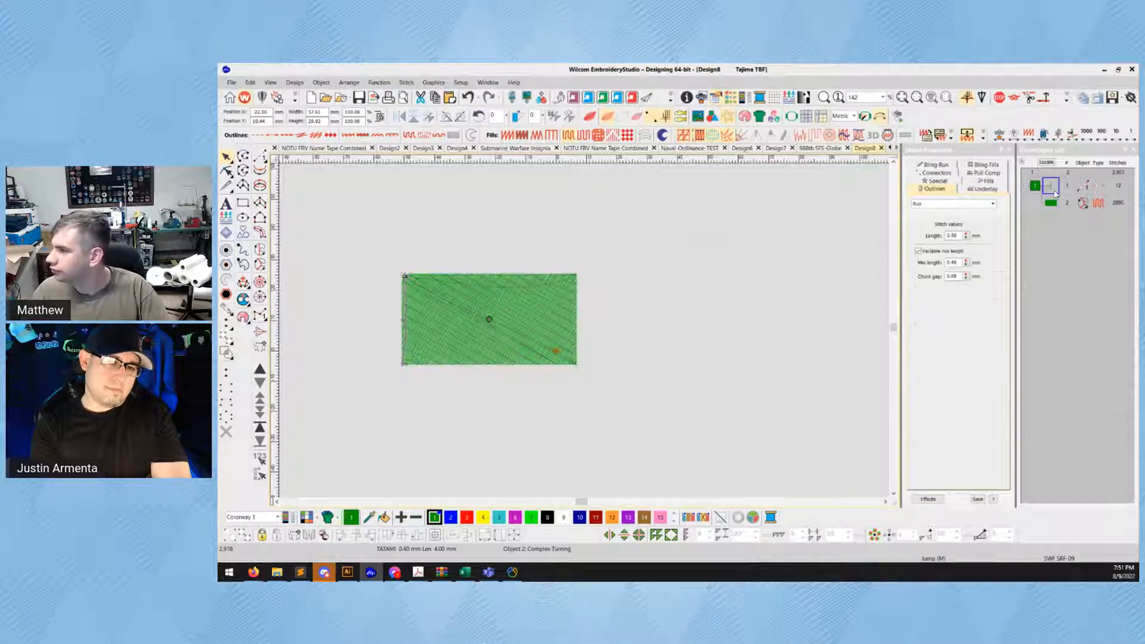
key(Delete)
Place a horizontally mirrored copy of the upper-left fill piece at X position 22.00 mm
click(457, 303)
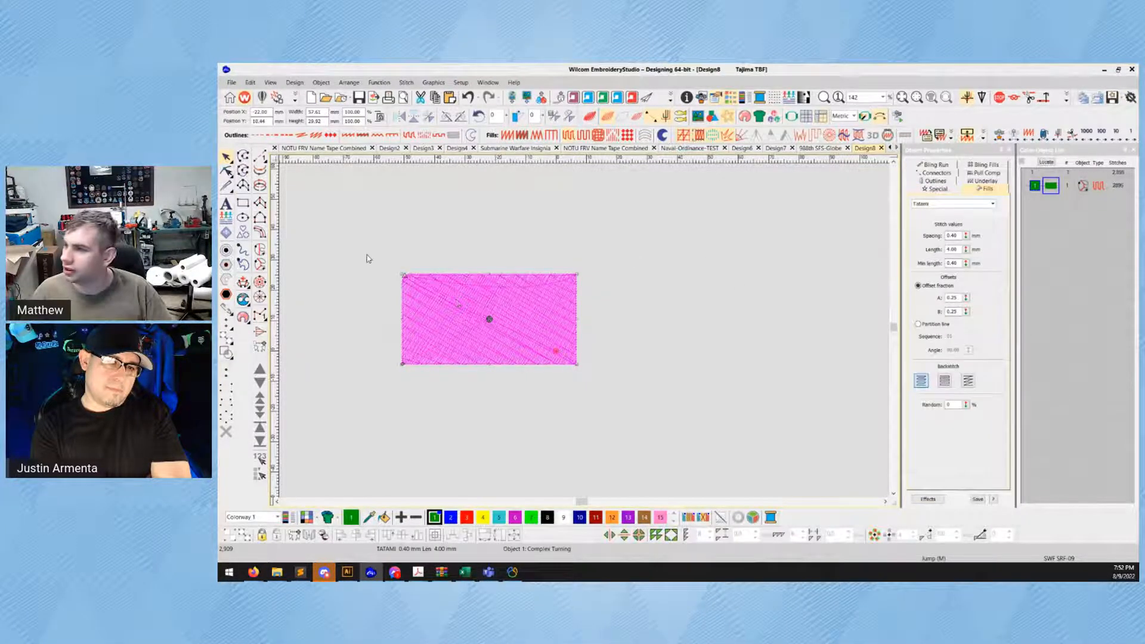
key(ctrl+c)
key(ctrl+v)
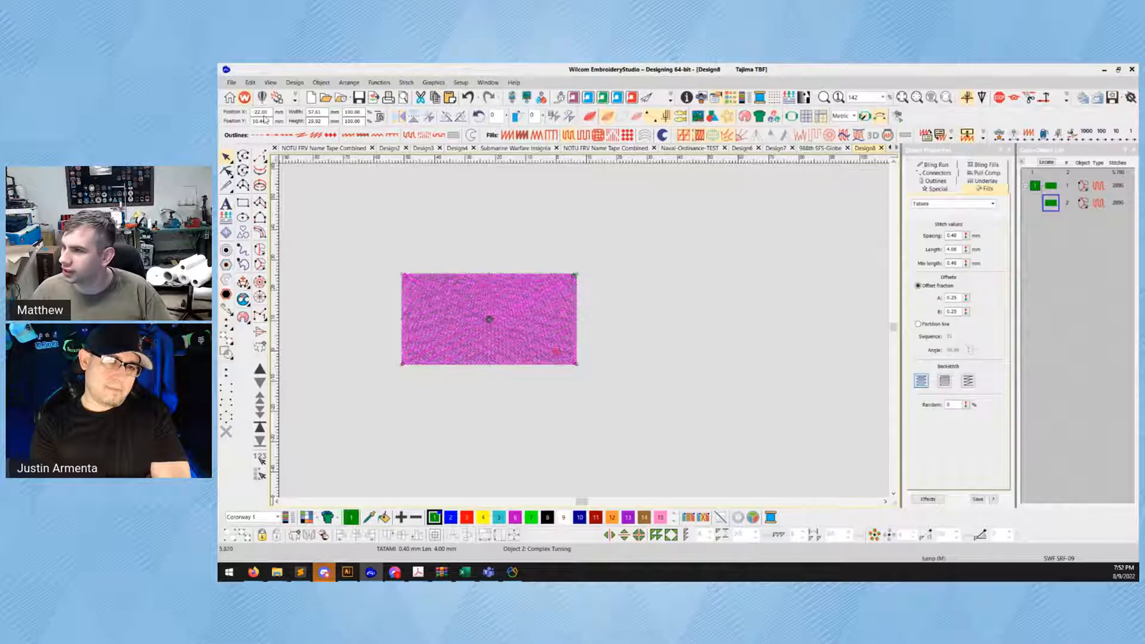
key(BackSpace)
key(Return)
click(563, 220)
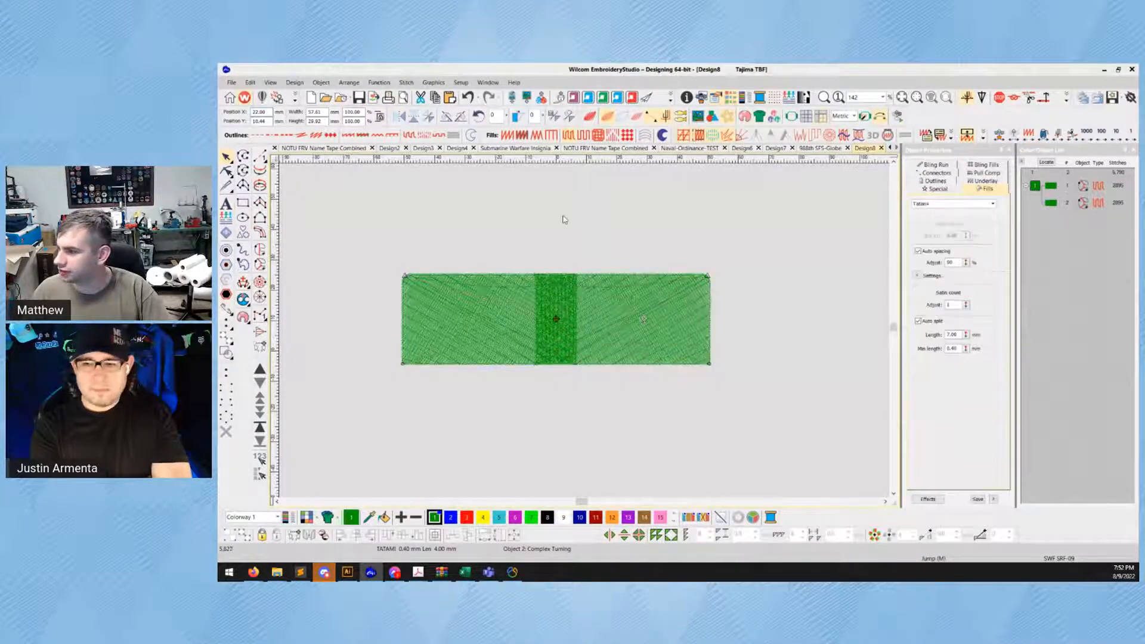
Duplicate both upper fill pieces and place the vertically mirrored copies at Y position -10.44 mm
click(611, 317)
drag(338, 240, 888, 383)
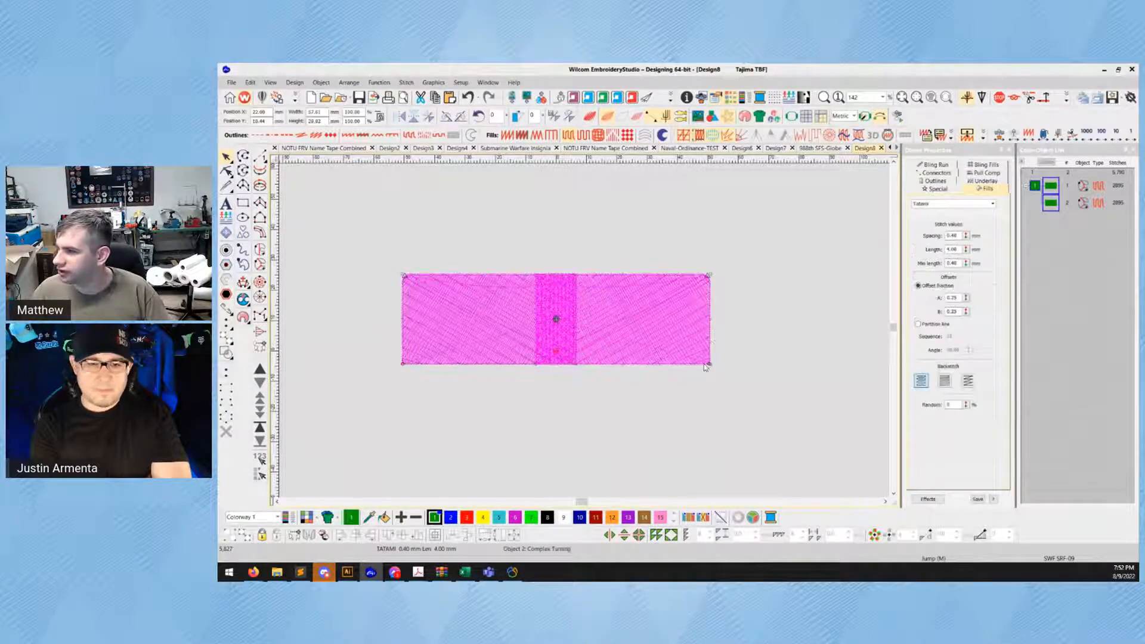
key(ctrl+d)
click(413, 117)
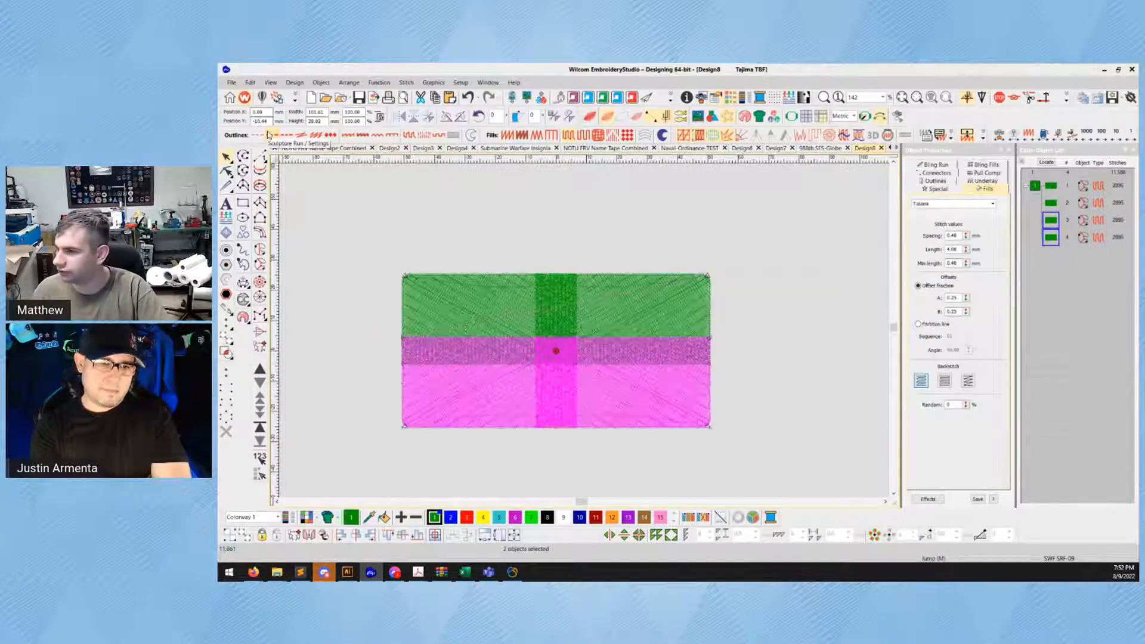
Weld the four overlapping fill pieces into a single rectangle with rounded corners
click(343, 233)
drag(810, 503, 811, 504)
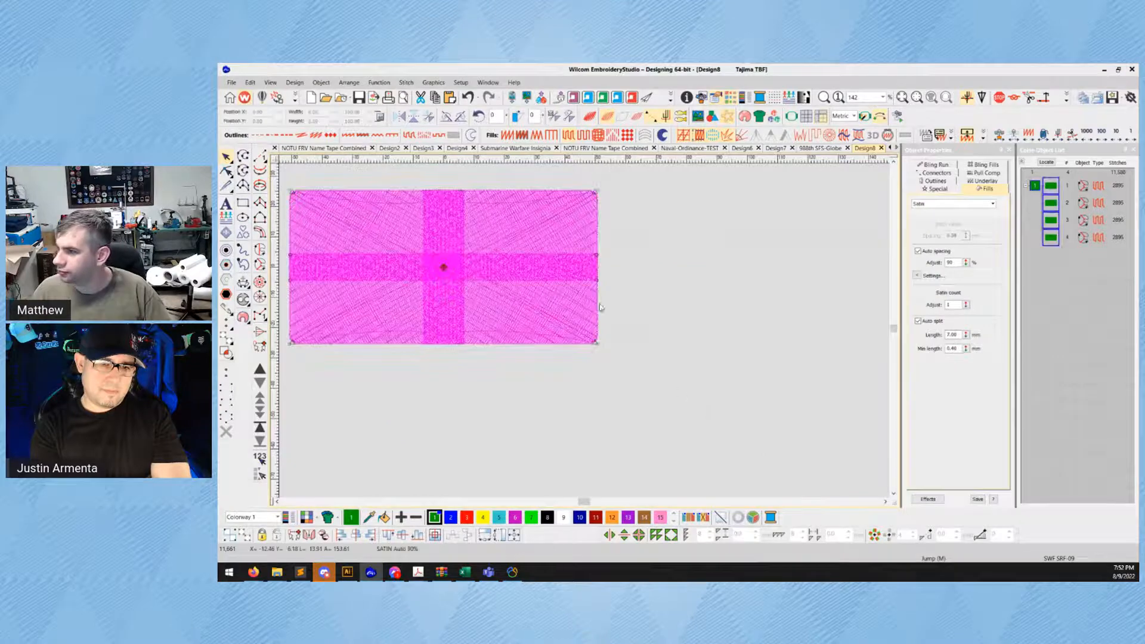
middle_click(290, 172)
key(t)
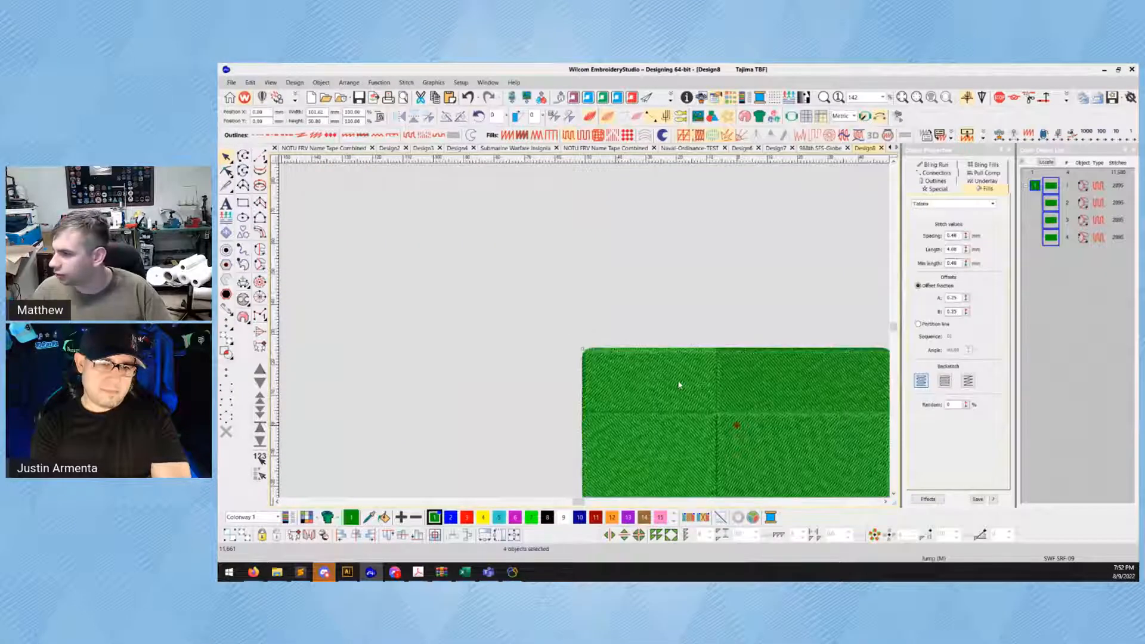
scroll(722, 401, down, 1)
scroll(637, 367, up, 1)
scroll(585, 335, up, 1)
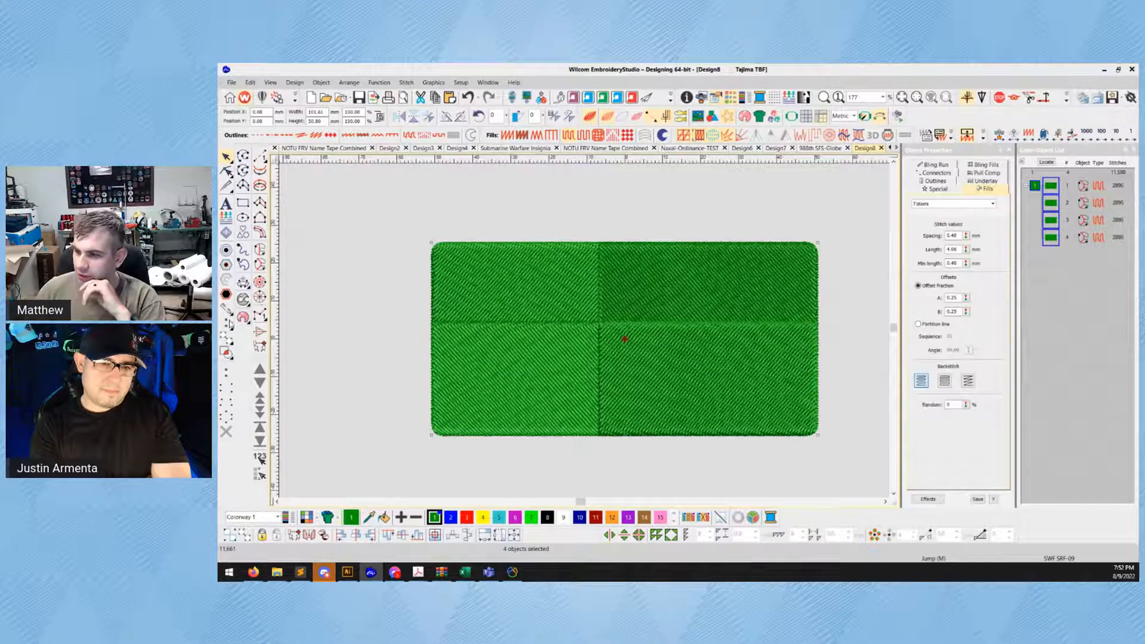
click(227, 356)
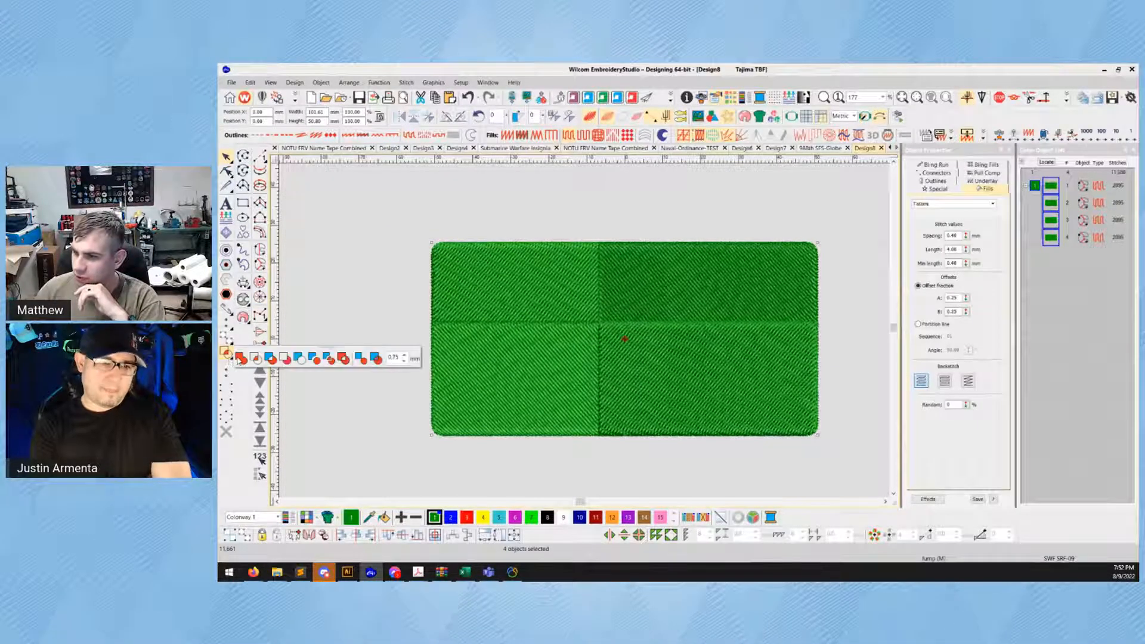
click(240, 357)
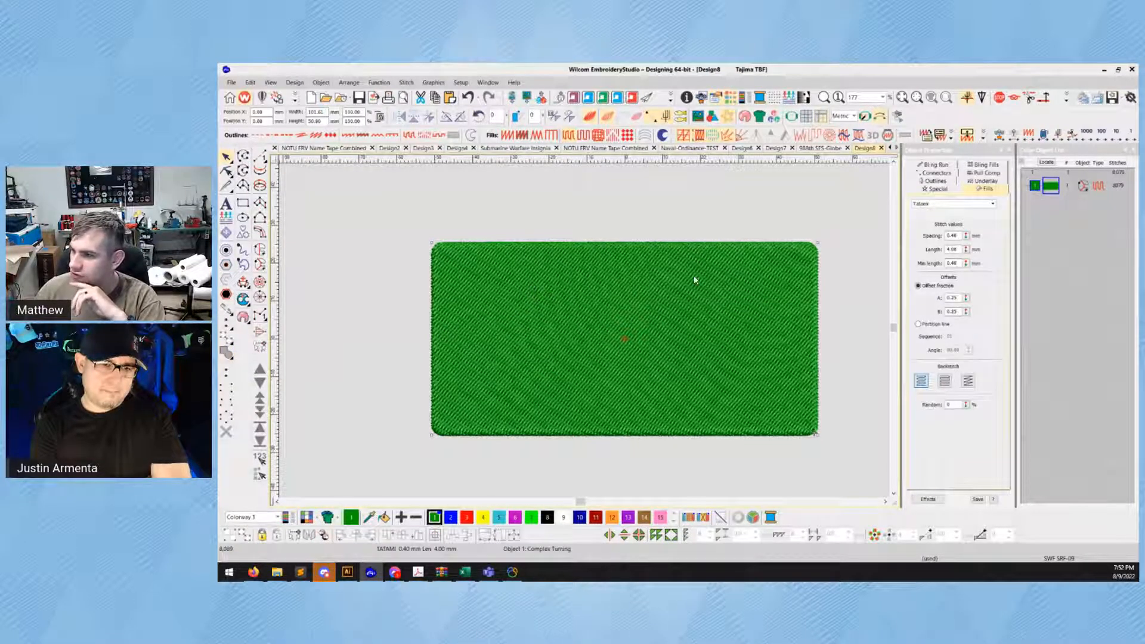
Convert the welded rectangle to a run outline and add vertical and horizontal guides through its center
click(260, 137)
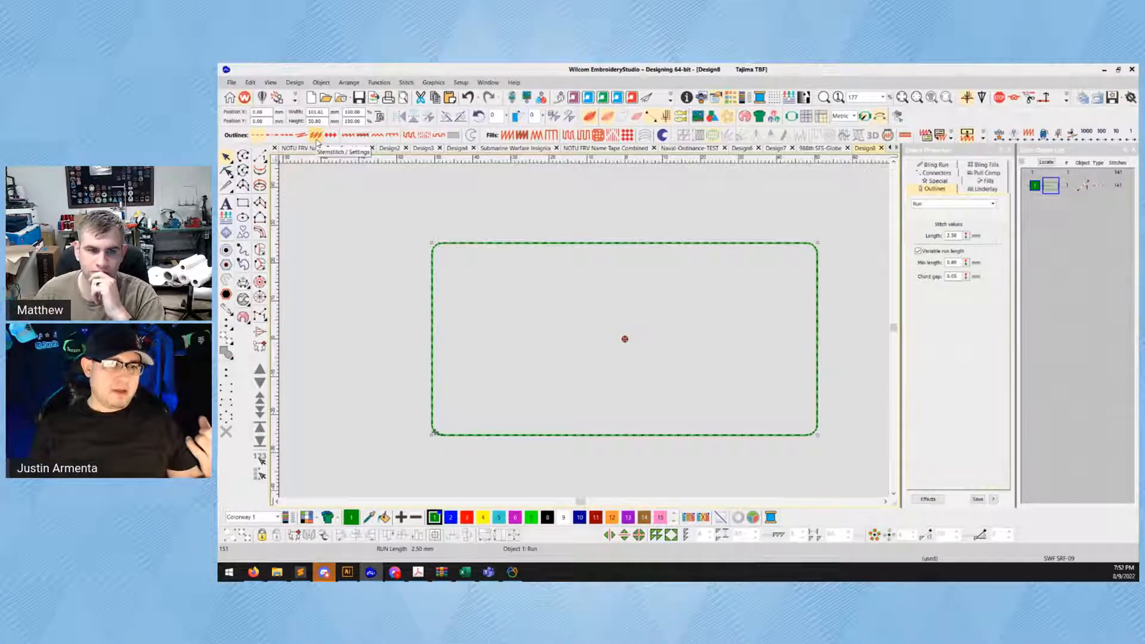
click(342, 243)
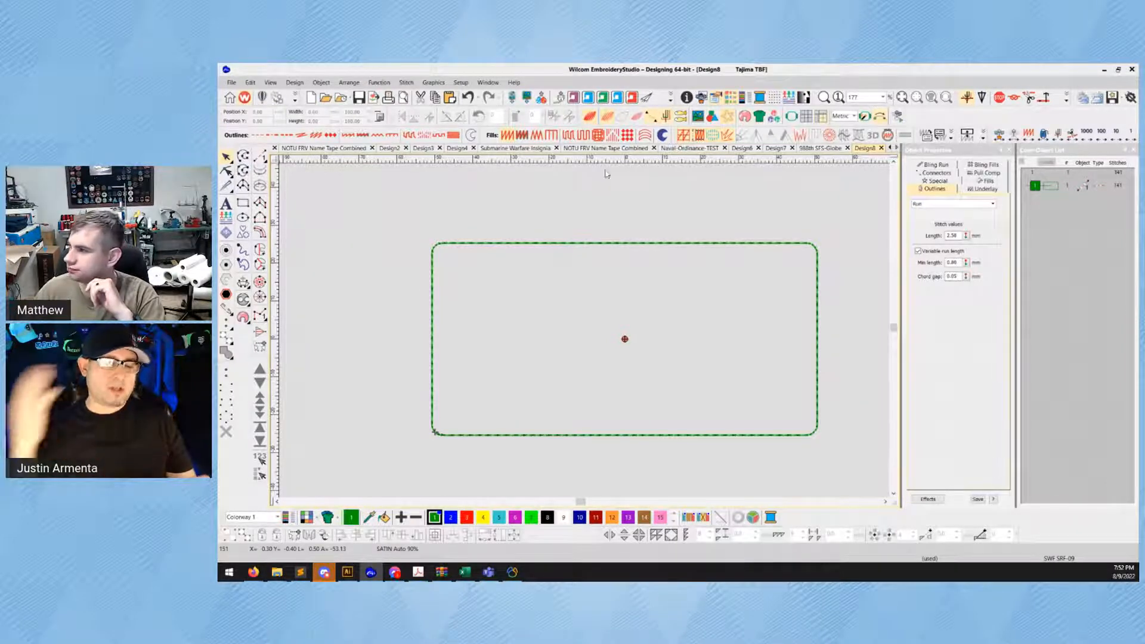
click(625, 159)
click(276, 338)
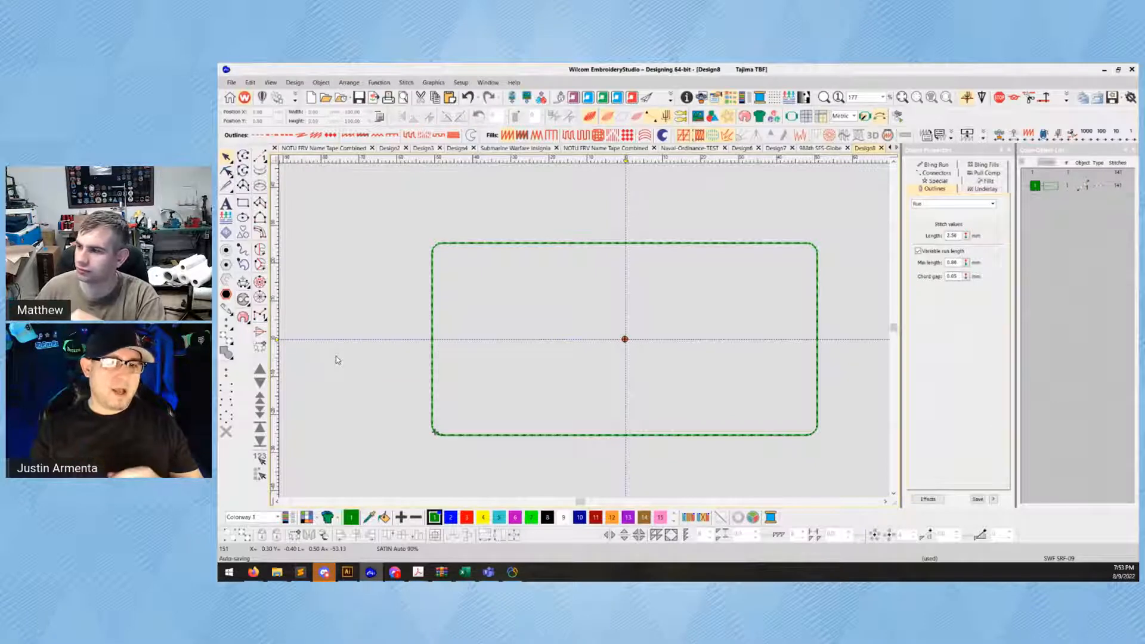
key(ctrl+a)
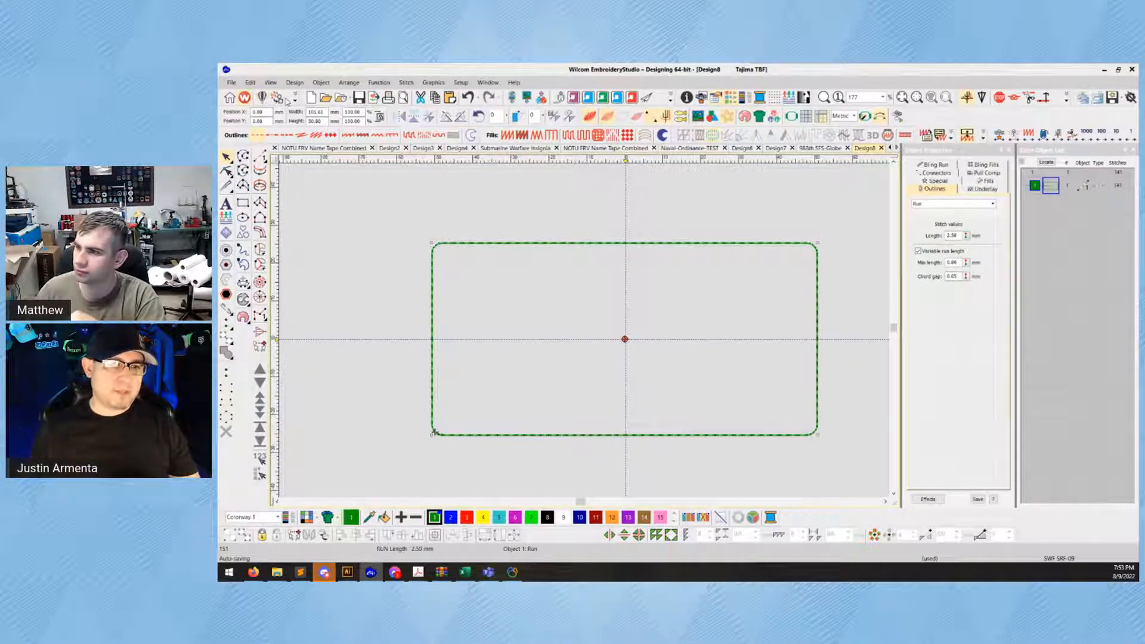
click(396, 314)
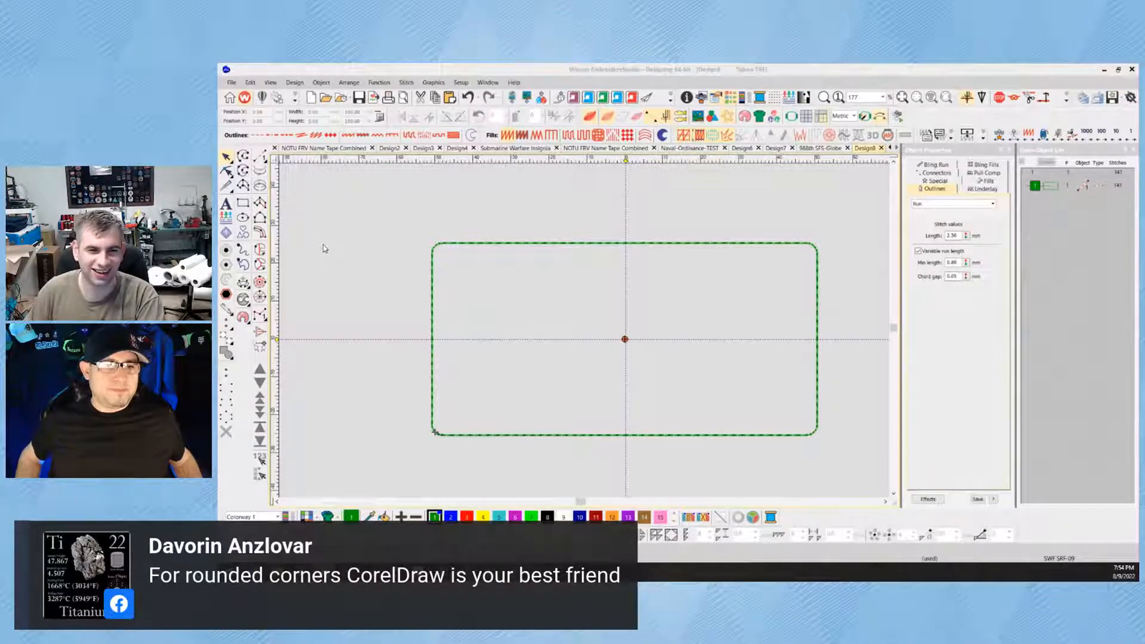
click(439, 246)
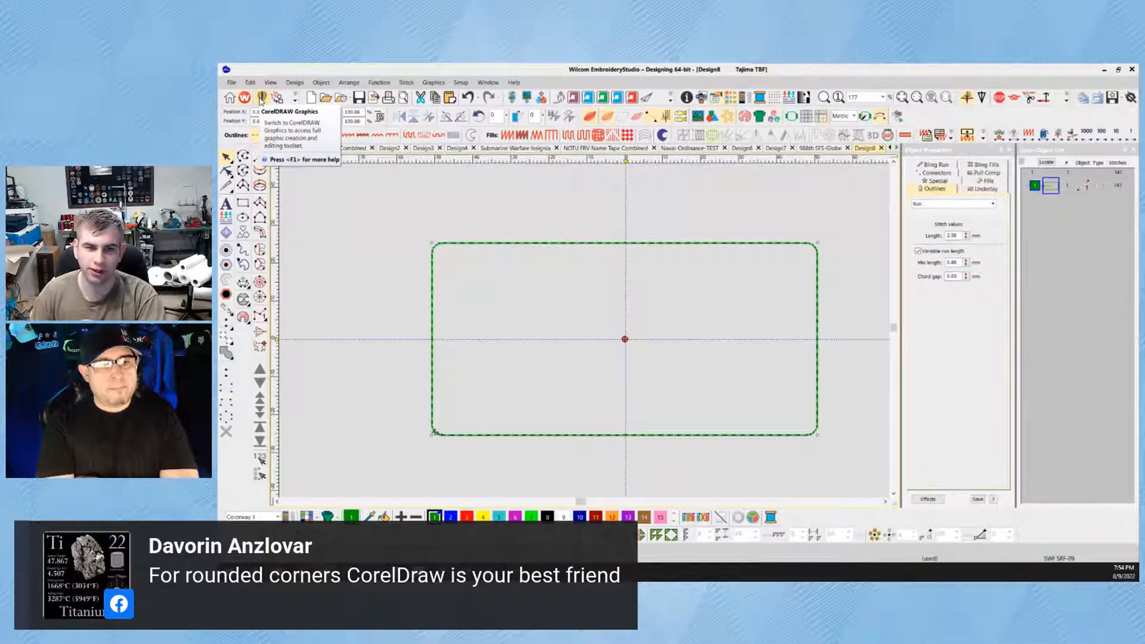
click(536, 222)
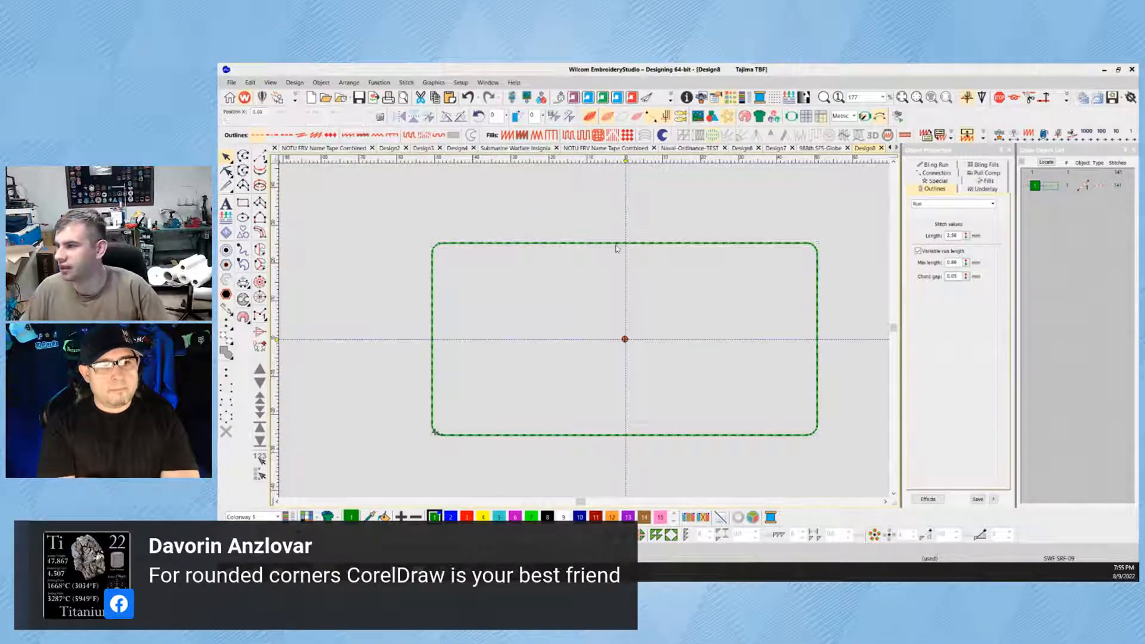
Trace the left half of the rounded rectangle with an open black run line and delete the trace
click(260, 157)
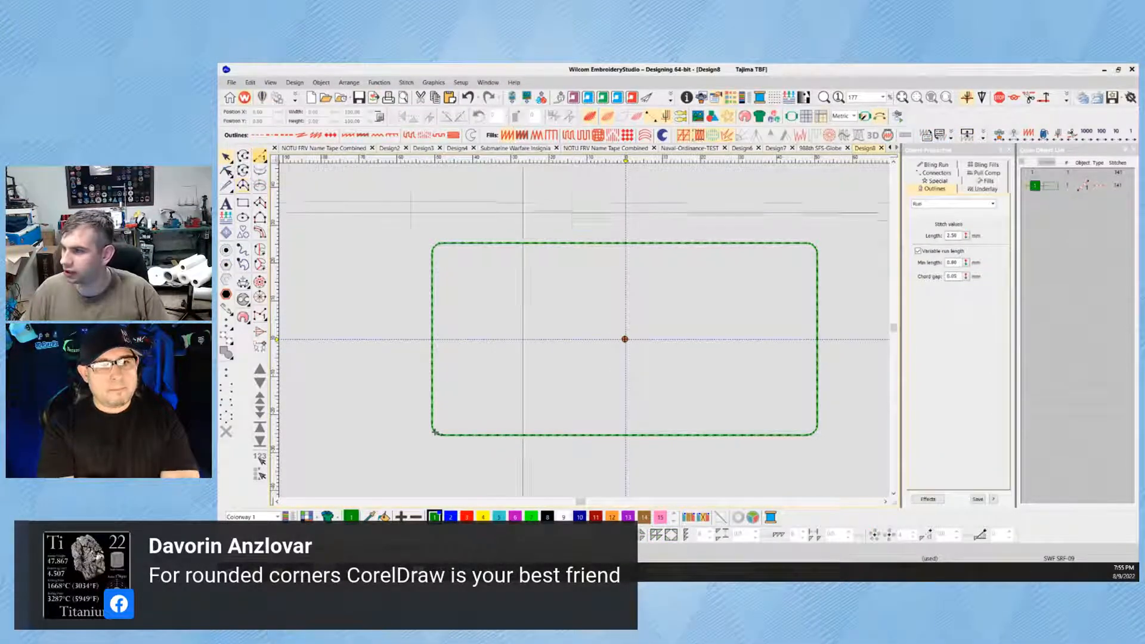
key(t)
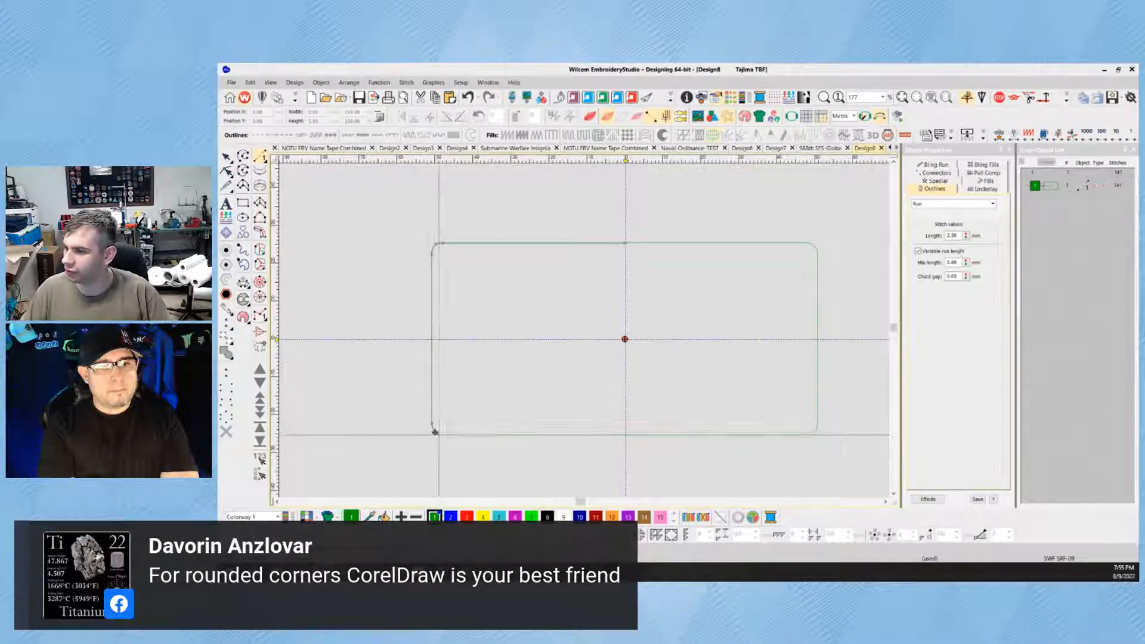
key(Return)
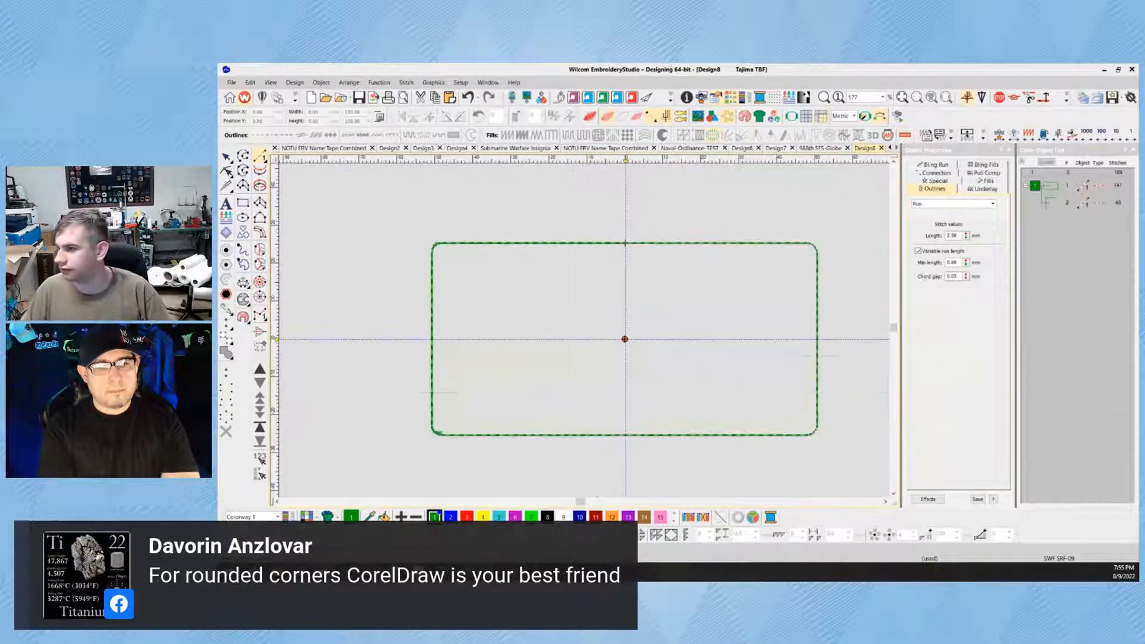
key(Escape)
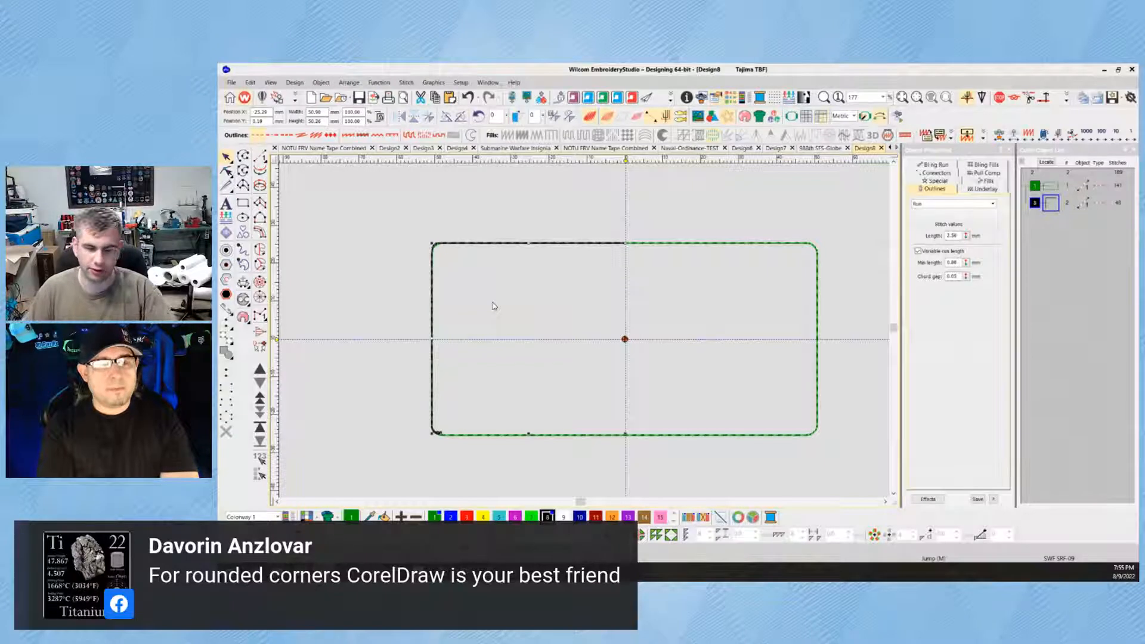
key(Delete)
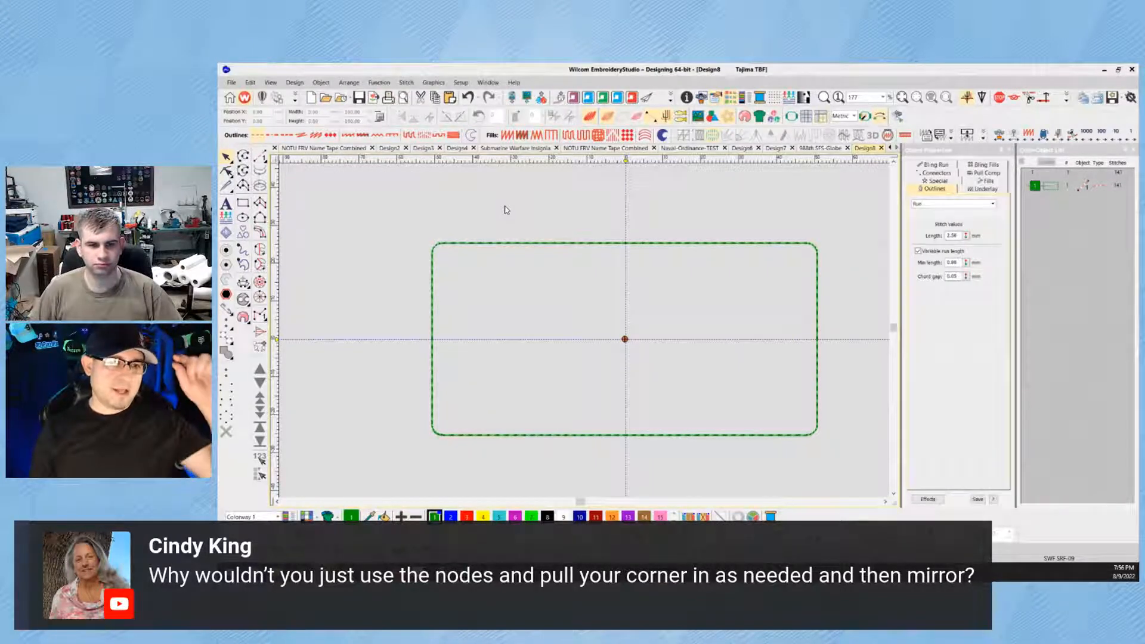
Create a new blank design
scroll(542, 242, down, 3)
scroll(585, 347, up, 2)
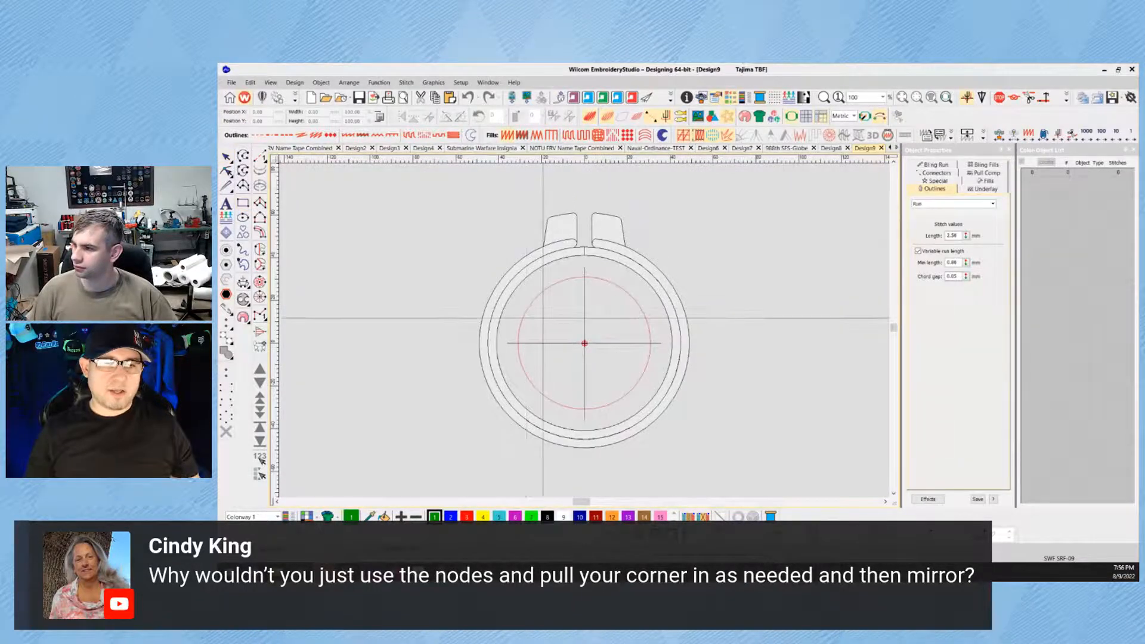
Draw a green filled rectangle and set its width and height to 90 mm each
click(744, 377)
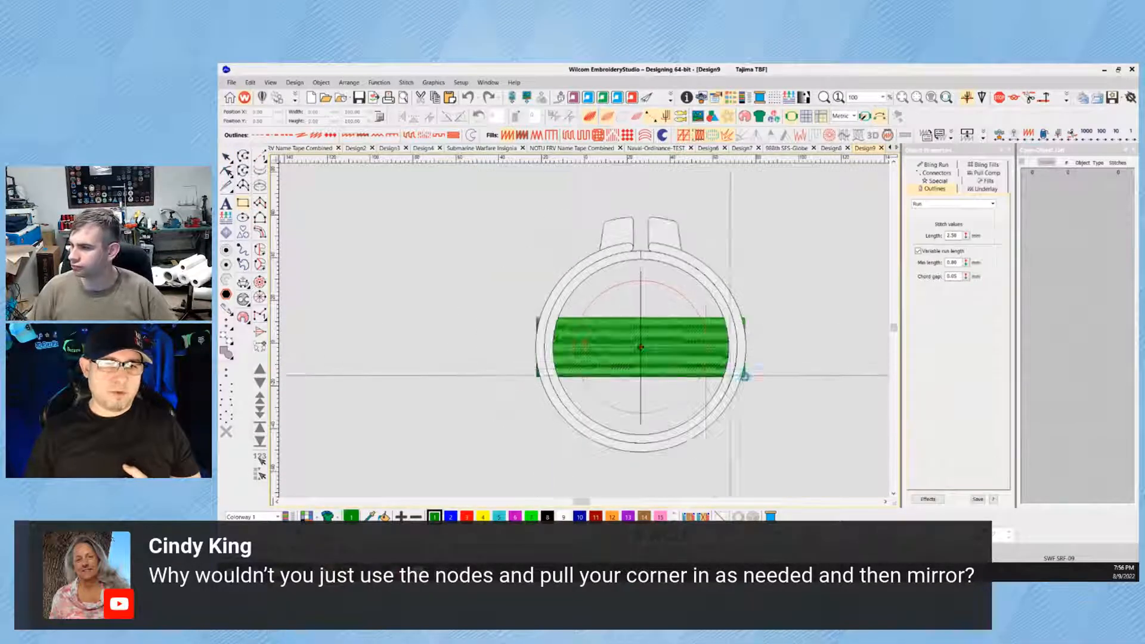
click(791, 115)
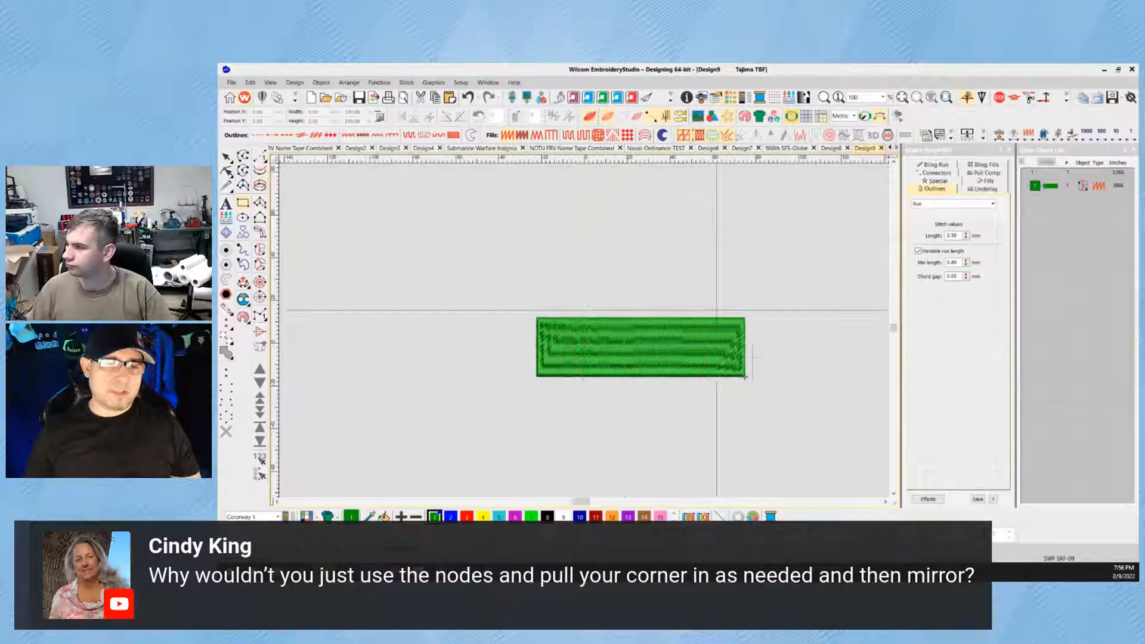
key(Escape)
double_click(325, 114)
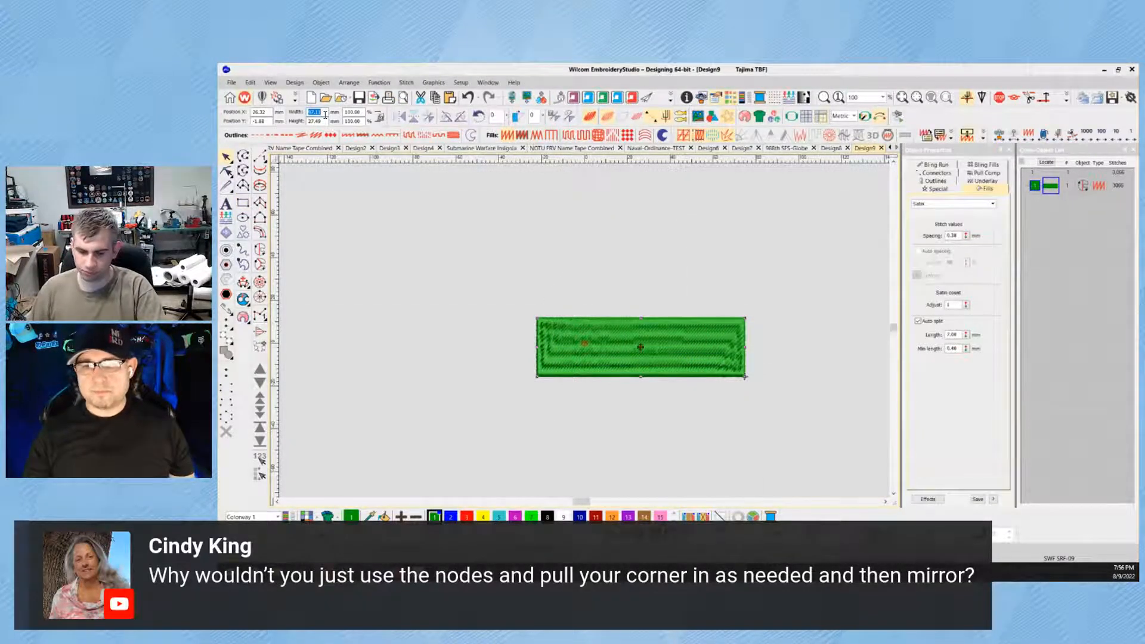
text(90)
click(324, 122)
text(90)
key(Return)
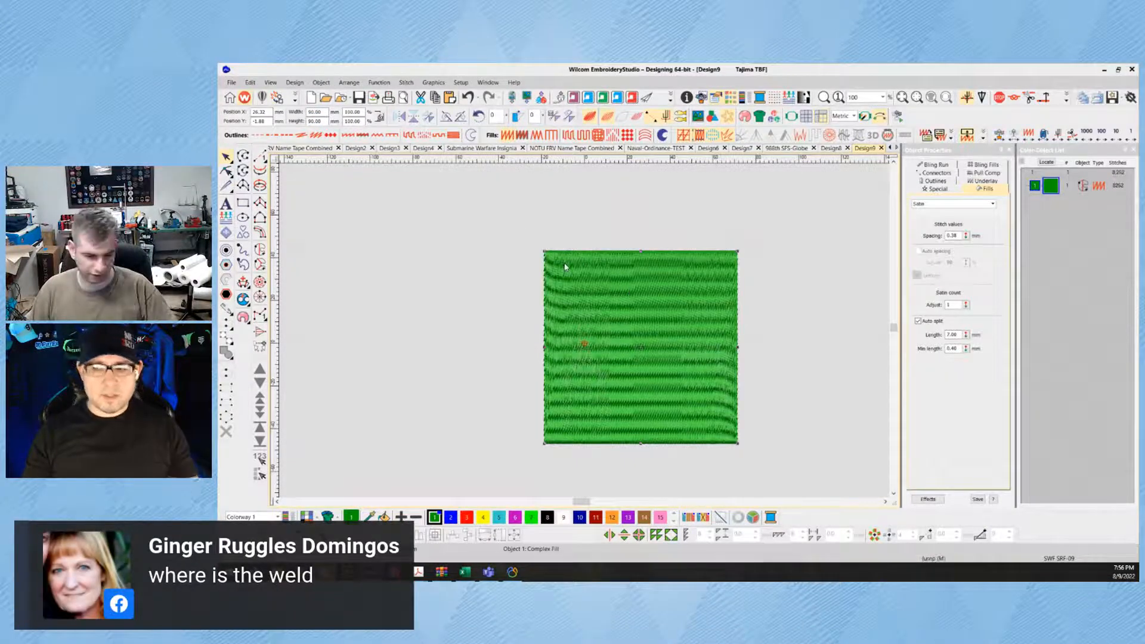
Draw a red filled circle about 112 mm in diameter overlapping the left edge of the green square
key(h)
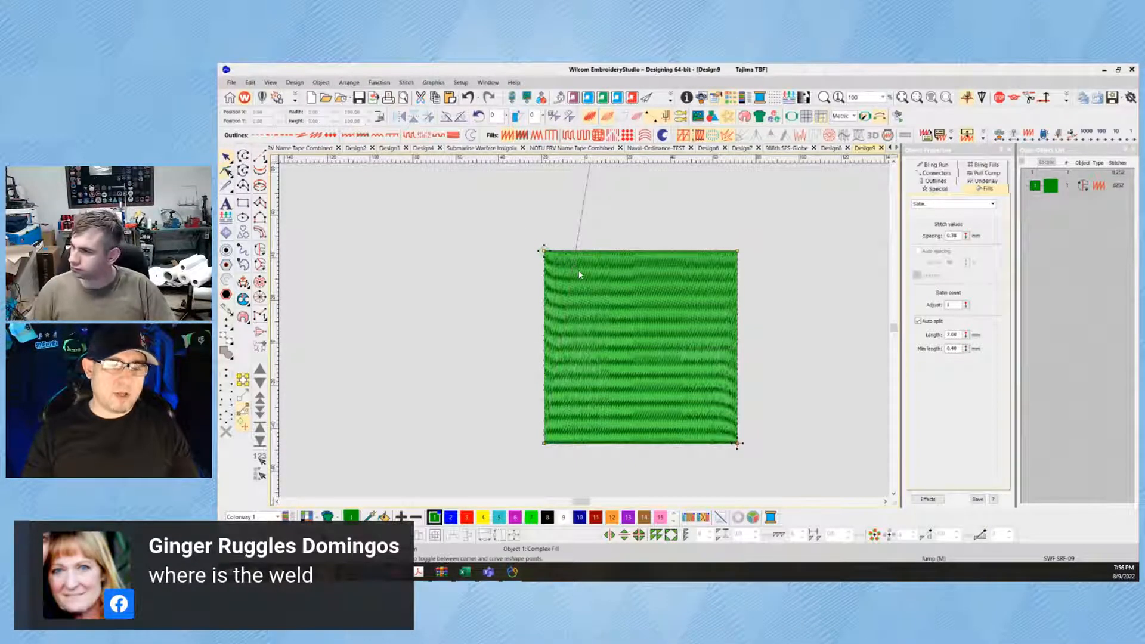
key(Escape)
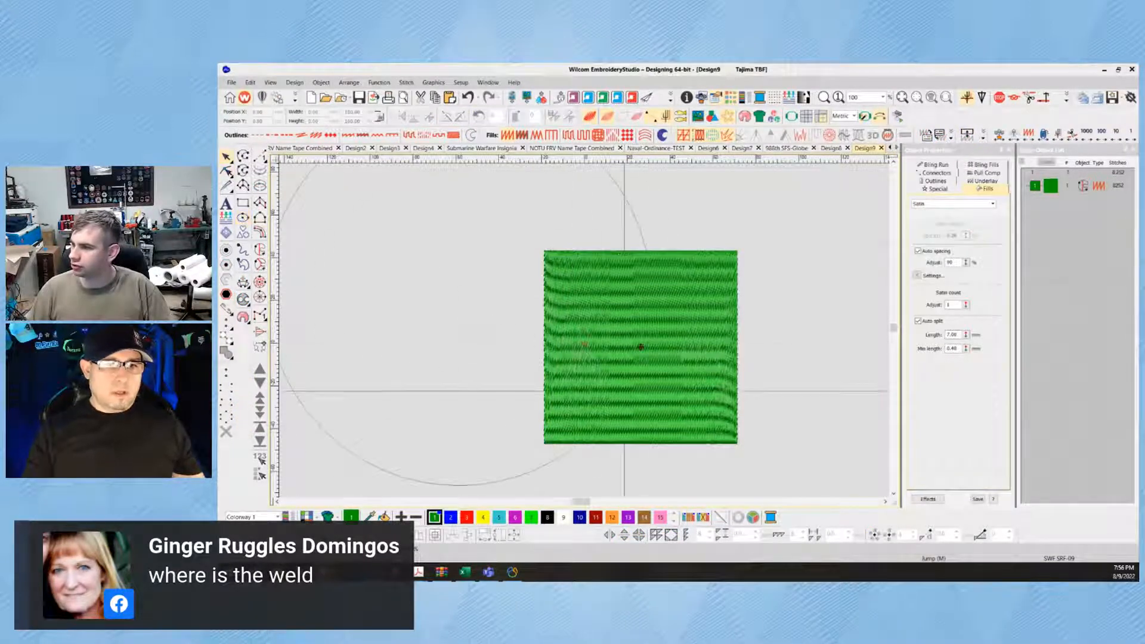
key(Return)
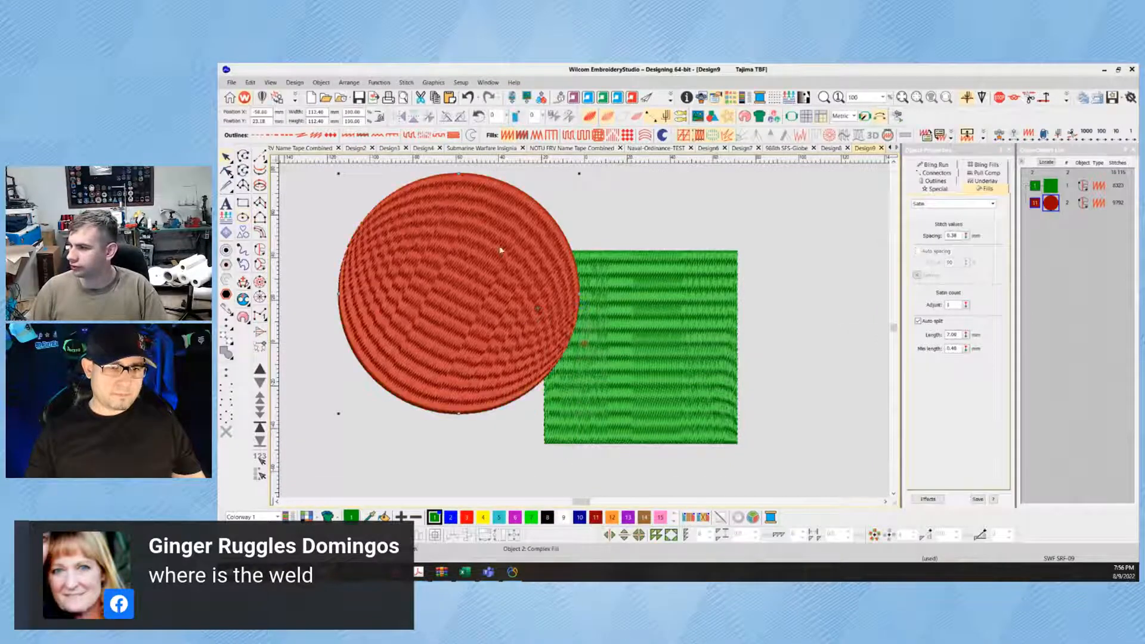
Select the circle and square together, try a Tatami fill on both, and undo it
ctrl+click(639, 299)
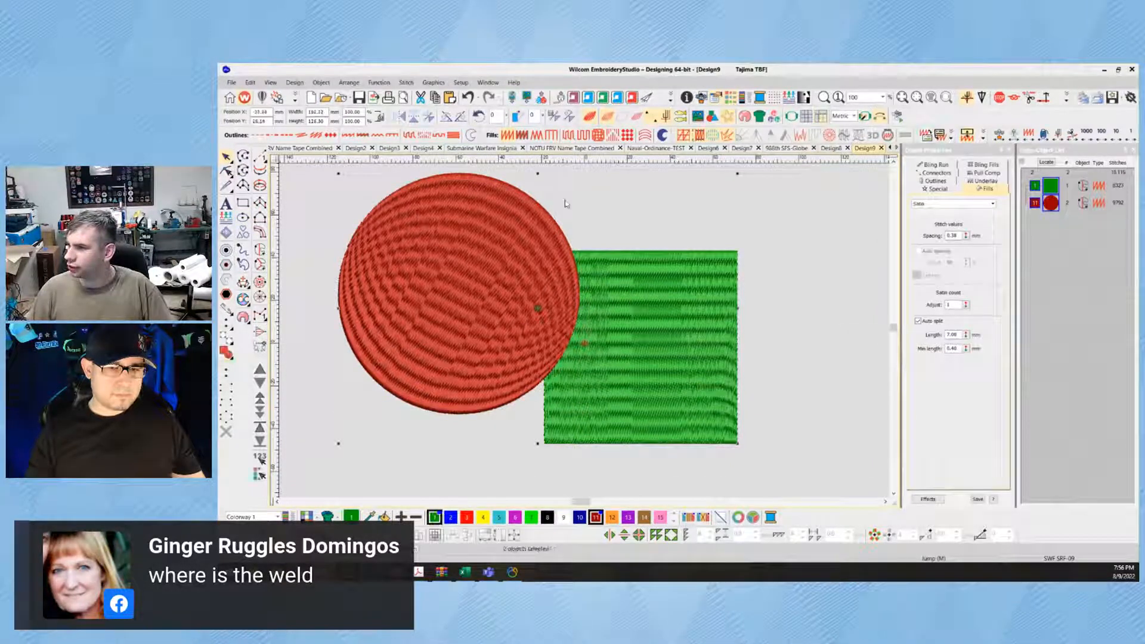
click(569, 136)
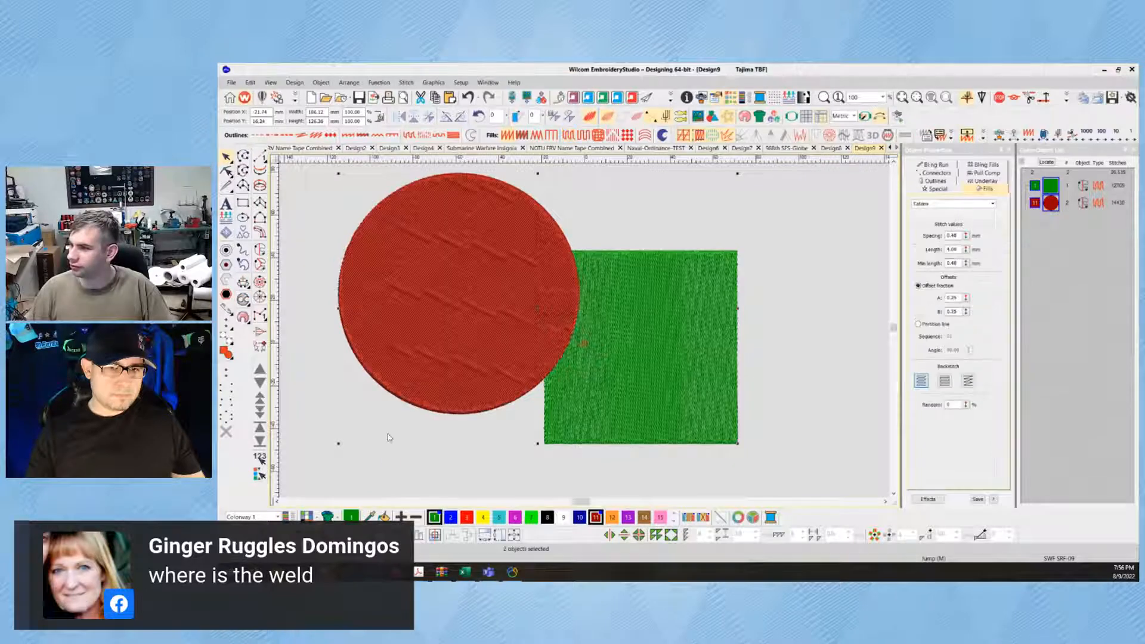
key(ctrl+z)
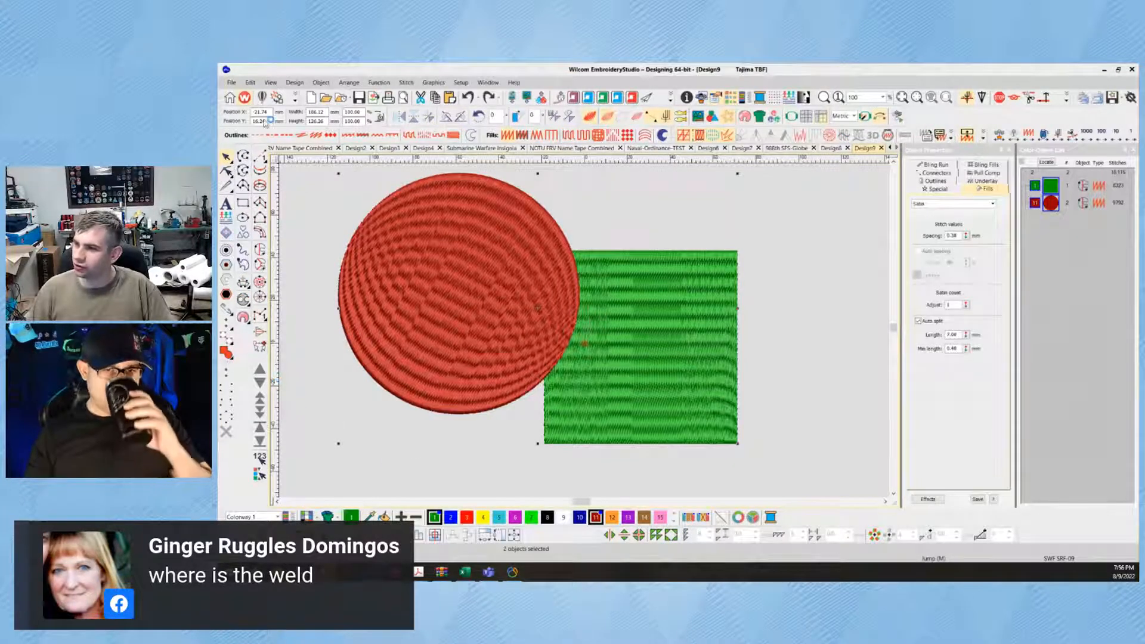
Weld the red circle and green square into a single shape with the Shaping commands, and undo the weld
click(249, 83)
click(249, 83)
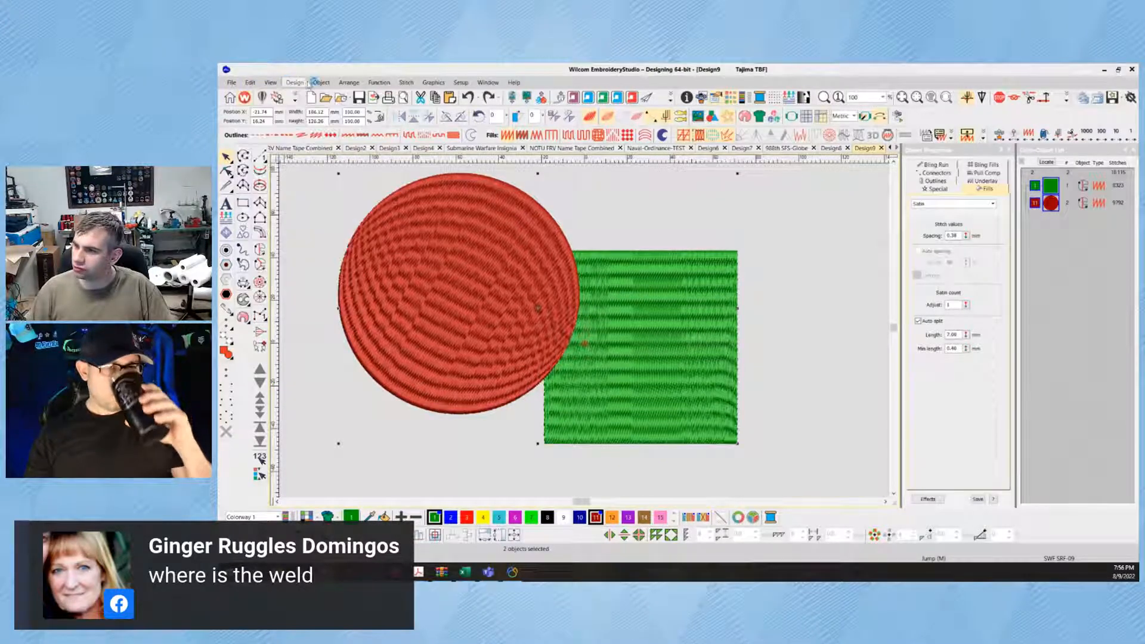
click(321, 82)
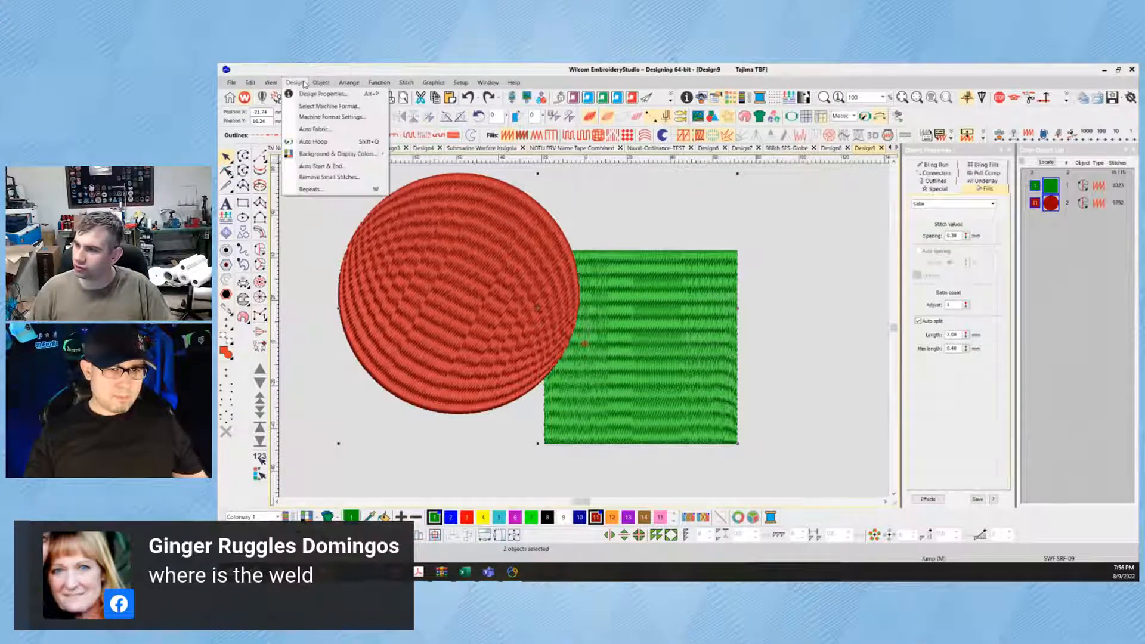
click(382, 83)
click(381, 83)
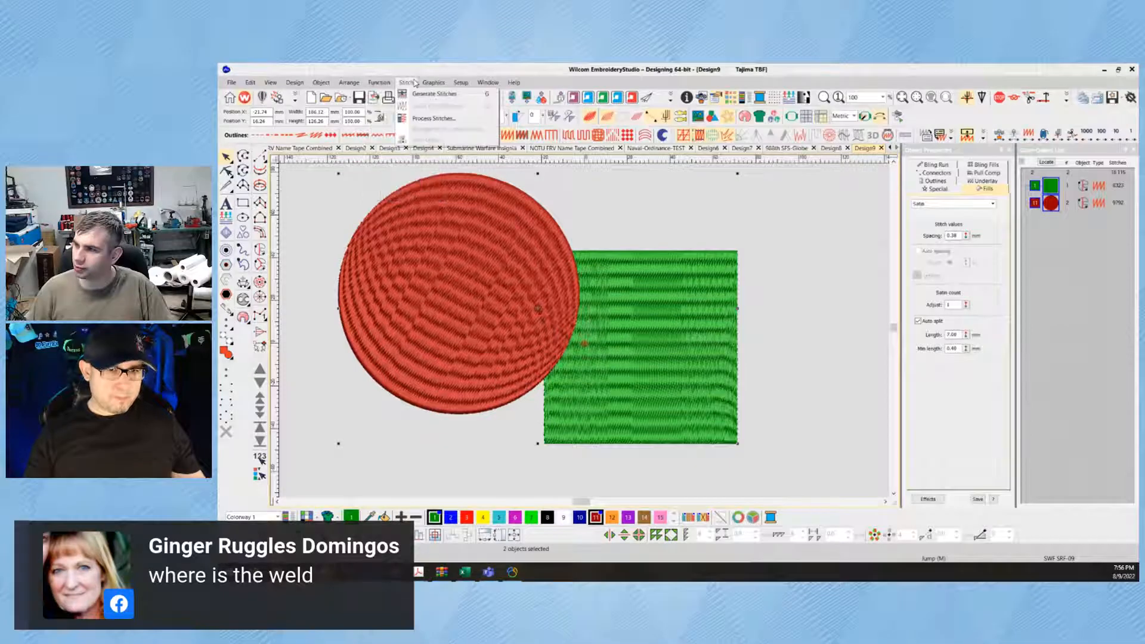
click(430, 83)
click(431, 83)
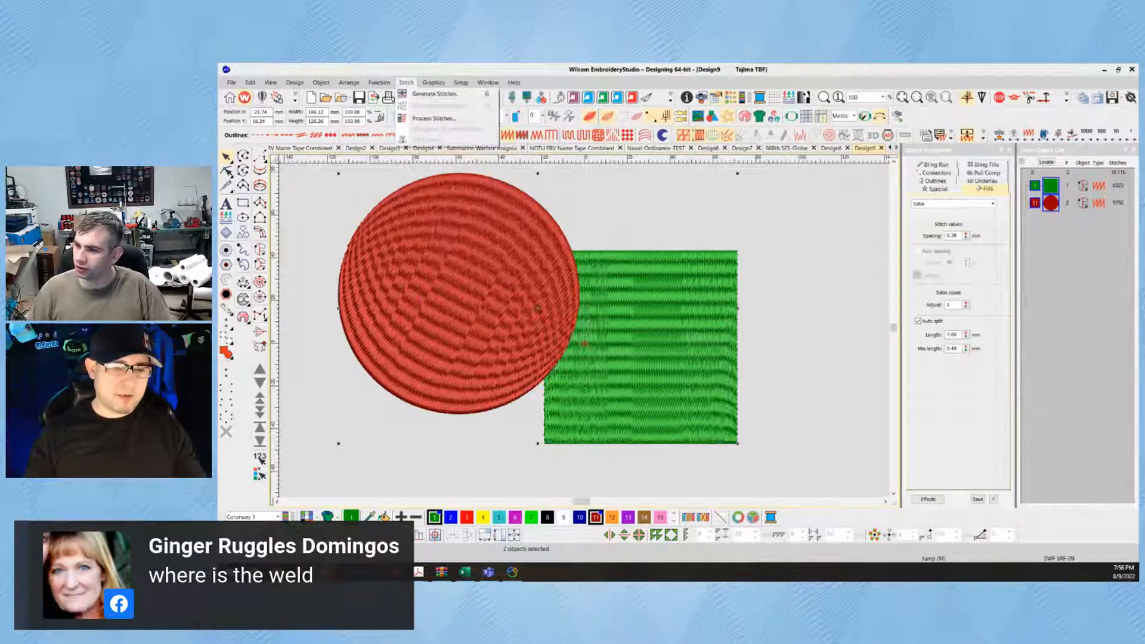
click(347, 84)
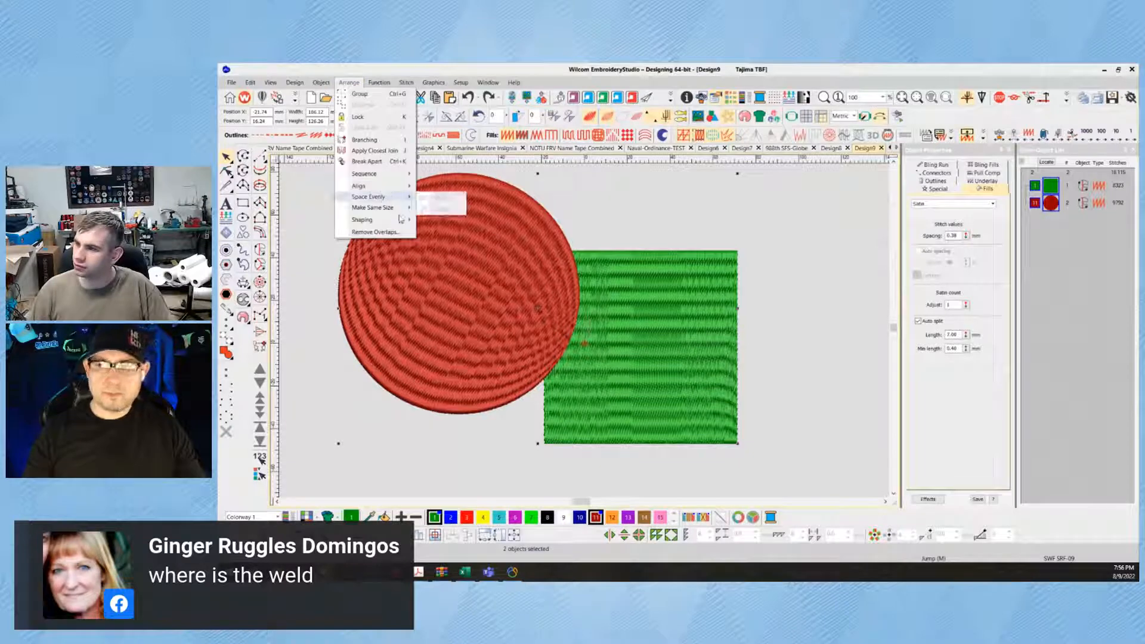
mouse_move(399, 220)
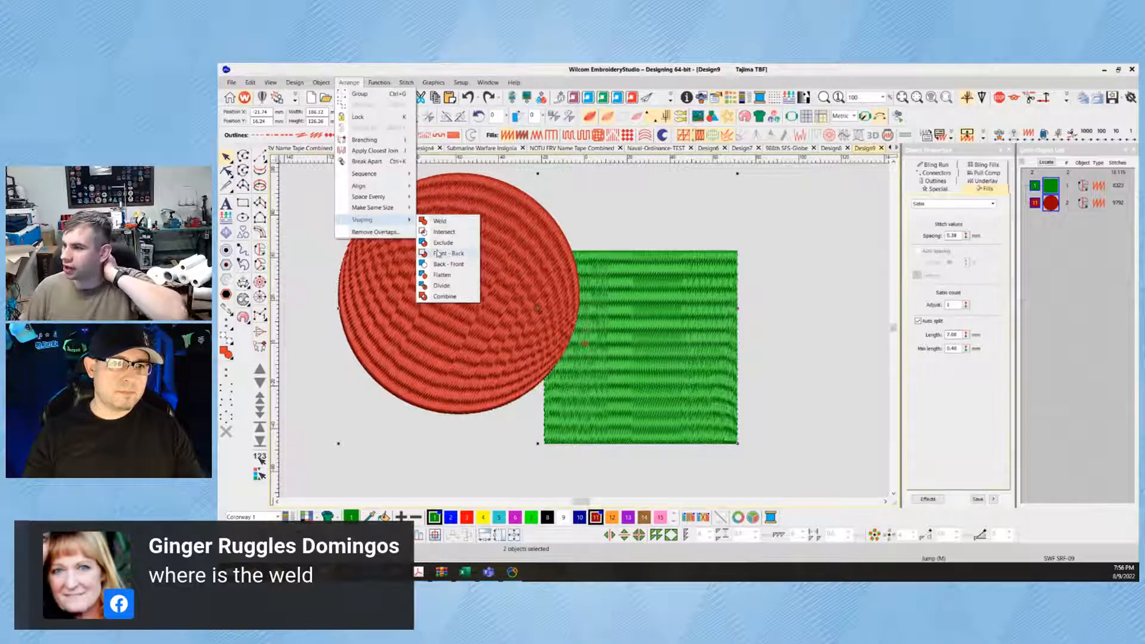
click(443, 222)
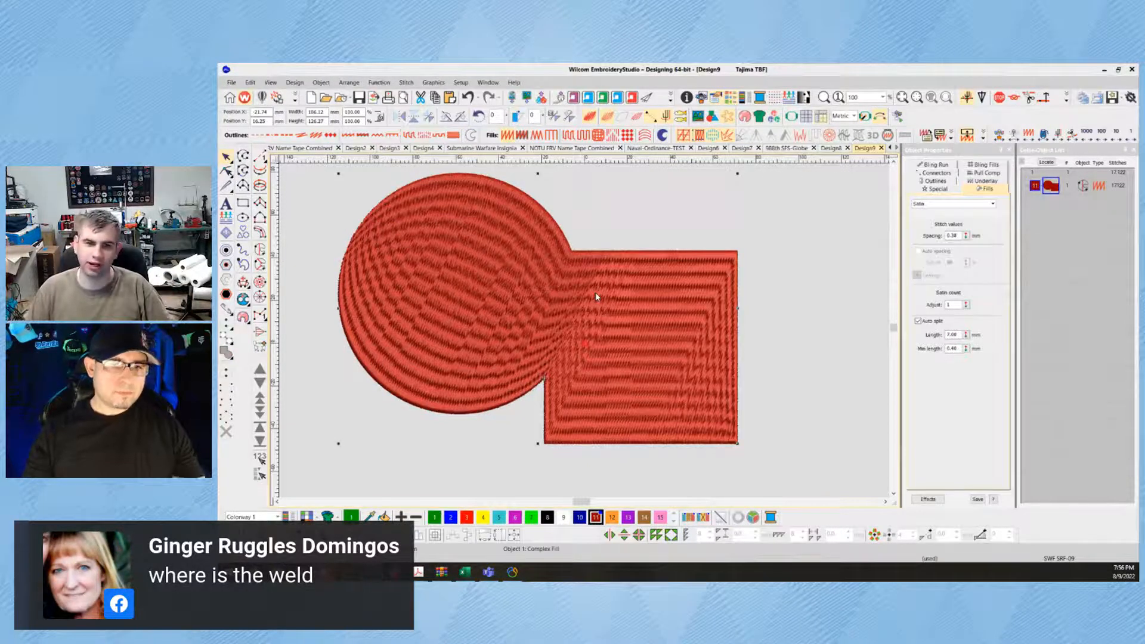
key(ctrl+z)
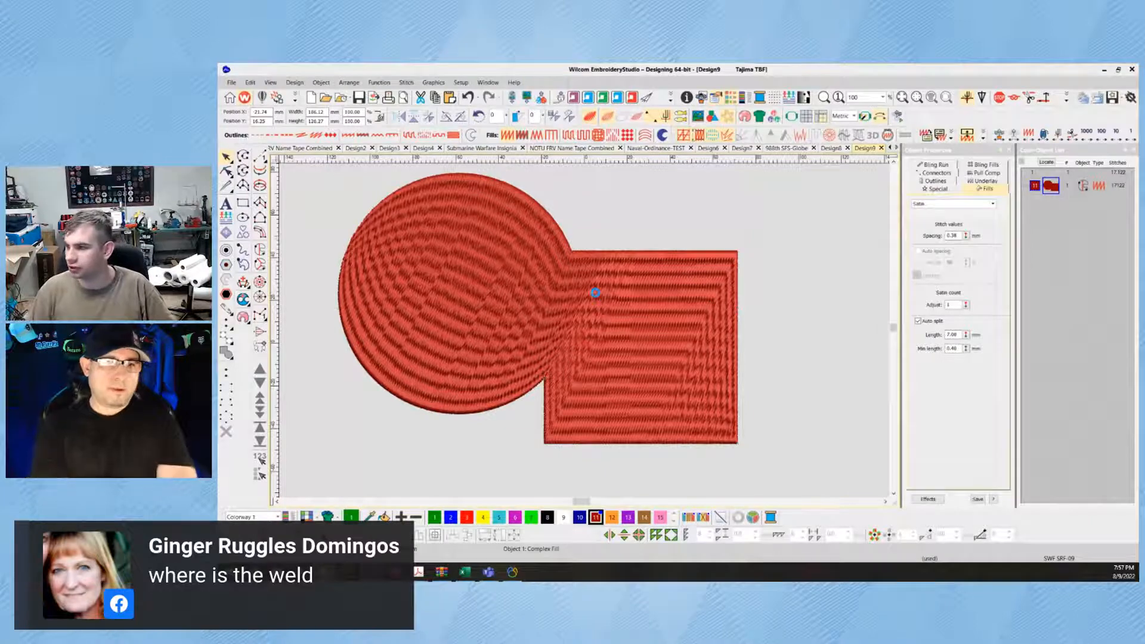
Intersect the circle and square to keep only their overlap, and undo the operation
click(226, 353)
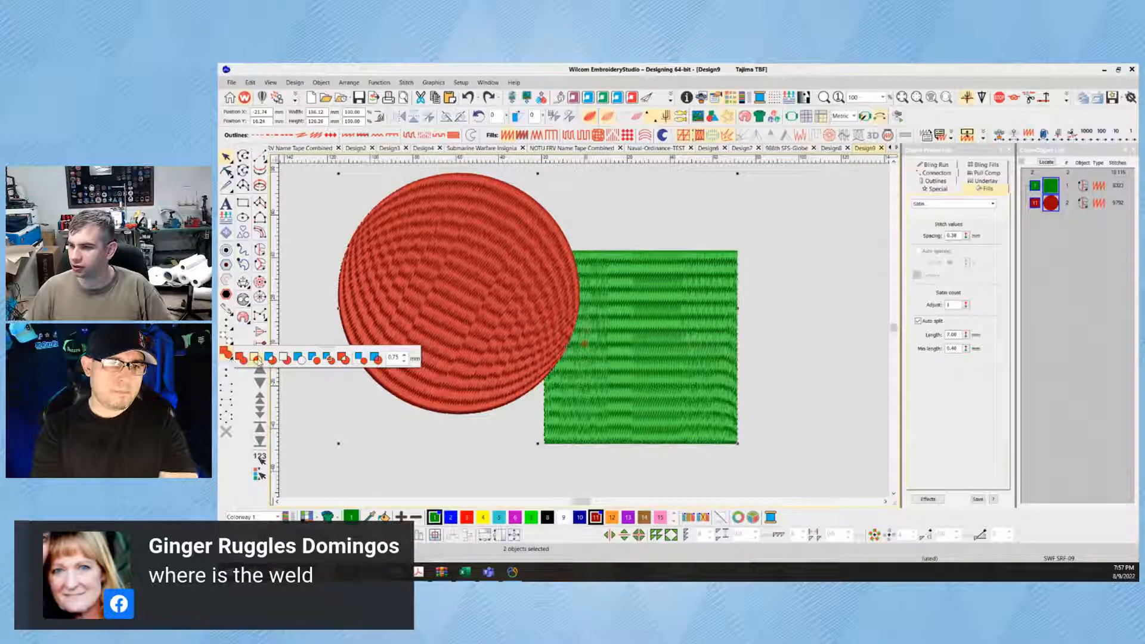
click(256, 358)
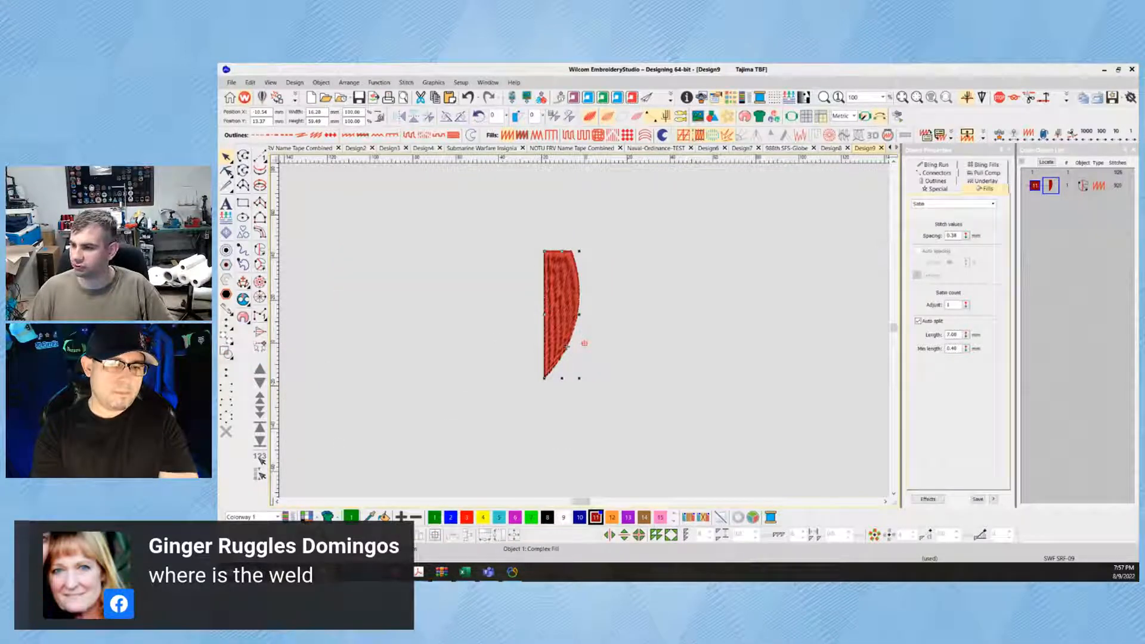
key(ctrl+z)
Exclude the overlapping area from both the circle and the square, and undo the operation
mouse_move(226, 353)
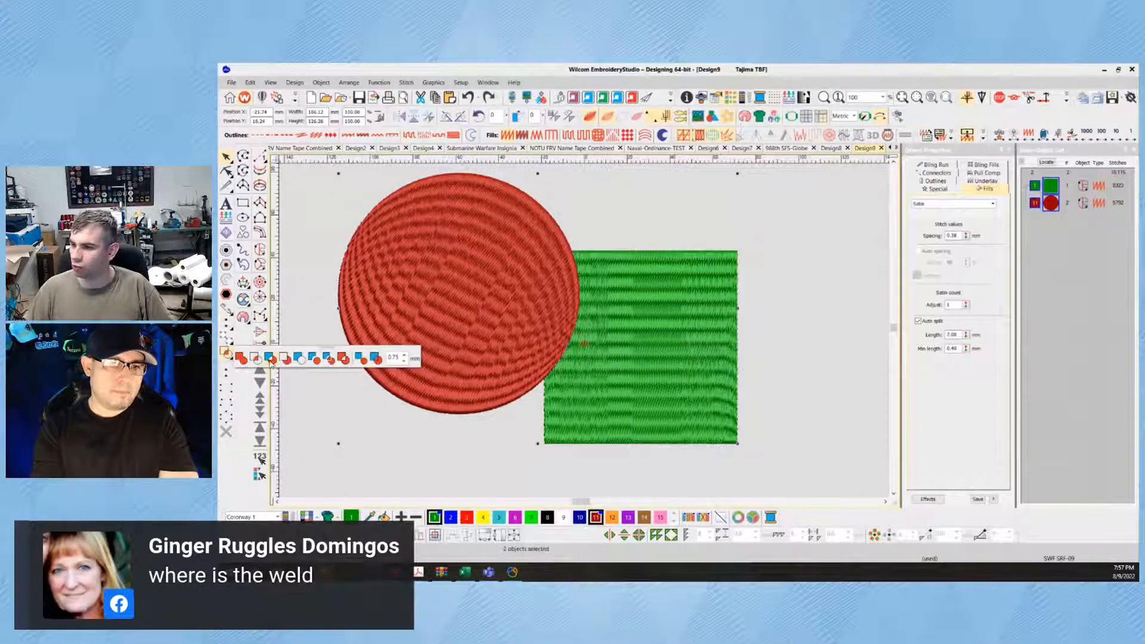
click(269, 358)
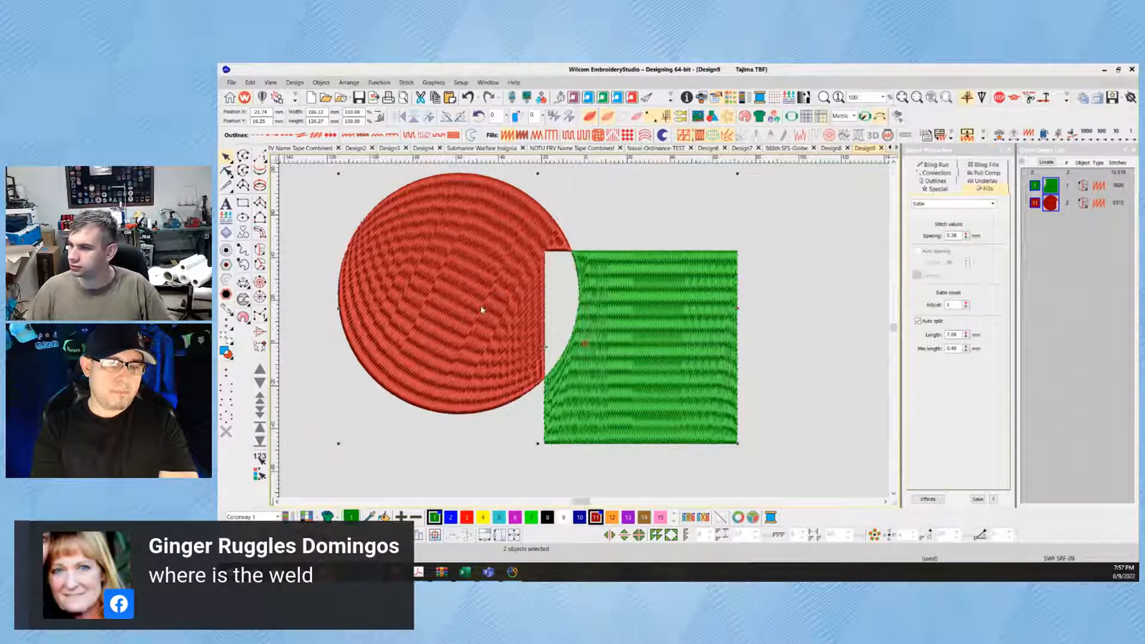
key(ctrl+z)
Apply Front - Back shaping to cut the square's area out of the circle, and undo it
mouse_move(226, 353)
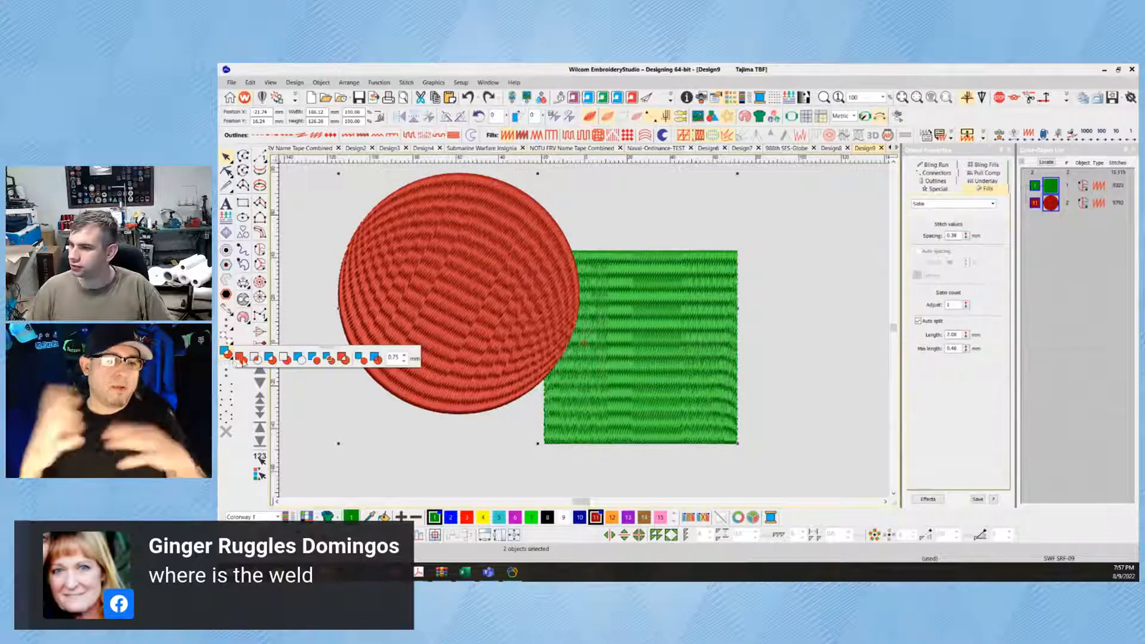
click(285, 358)
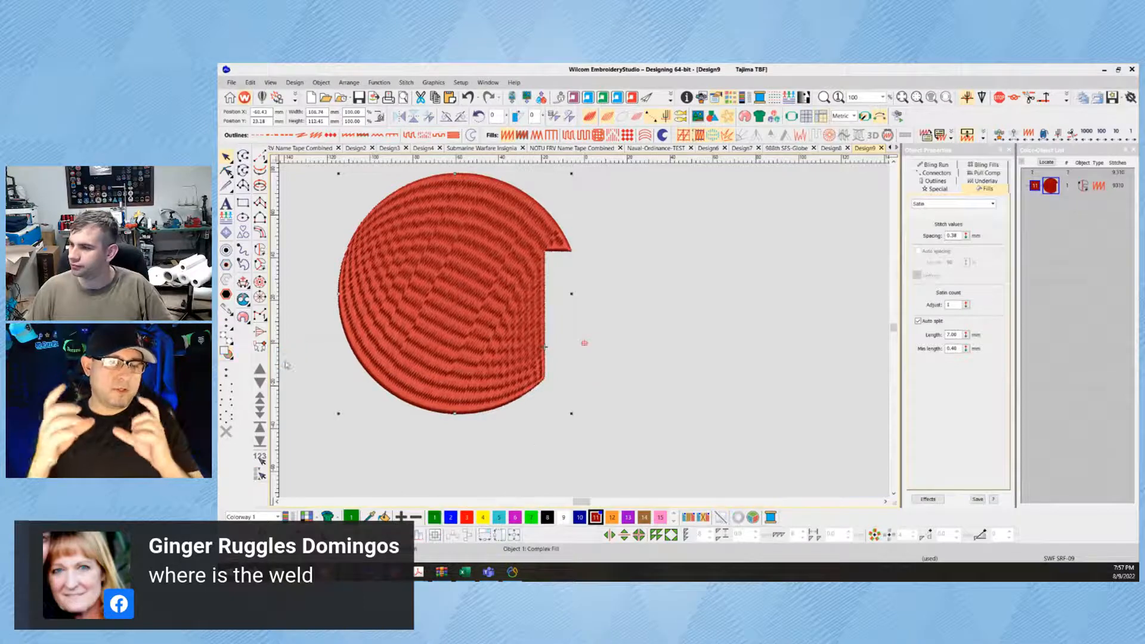
key(ctrl+z)
Divide the circle and square so their overlap is a separate piece, recolor that piece magenta, and undo both changes
mouse_move(227, 354)
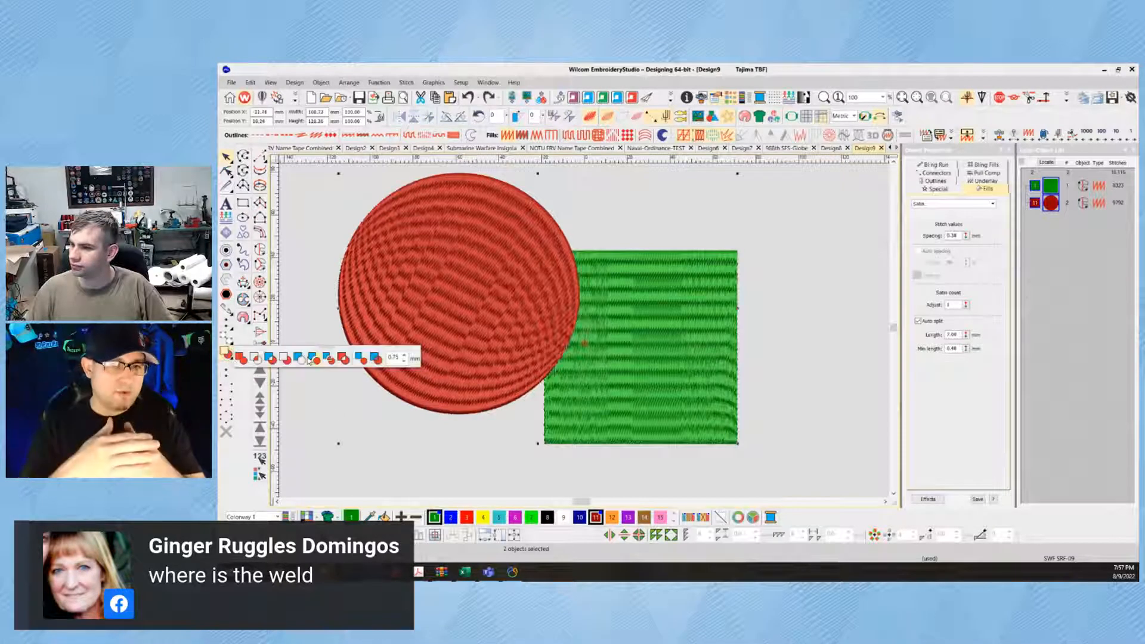
click(310, 358)
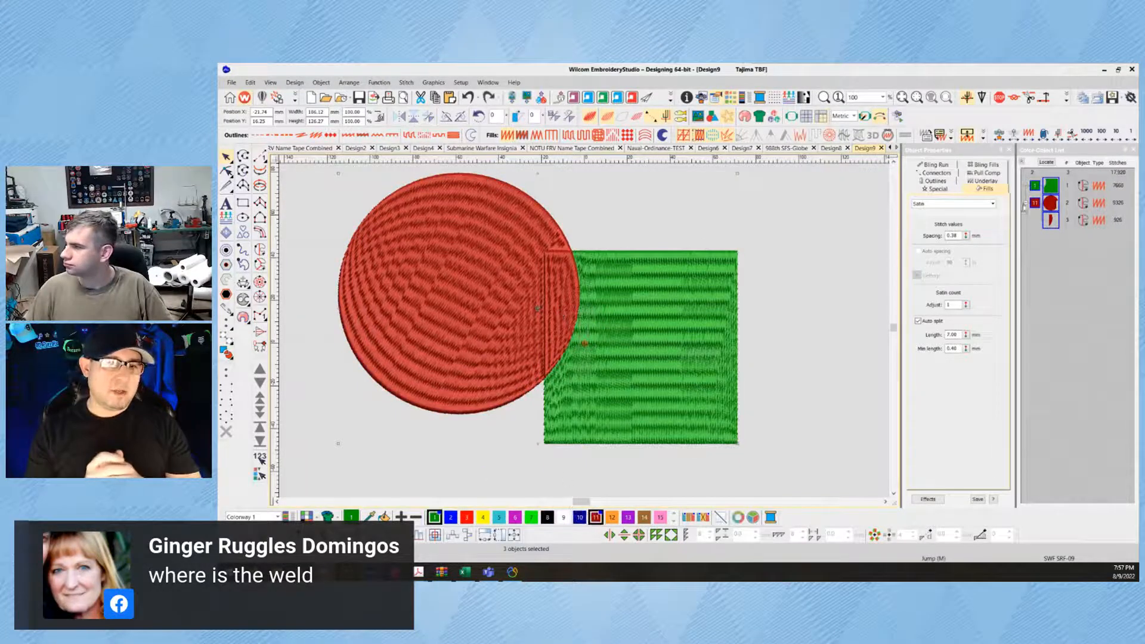
click(514, 517)
key(Escape)
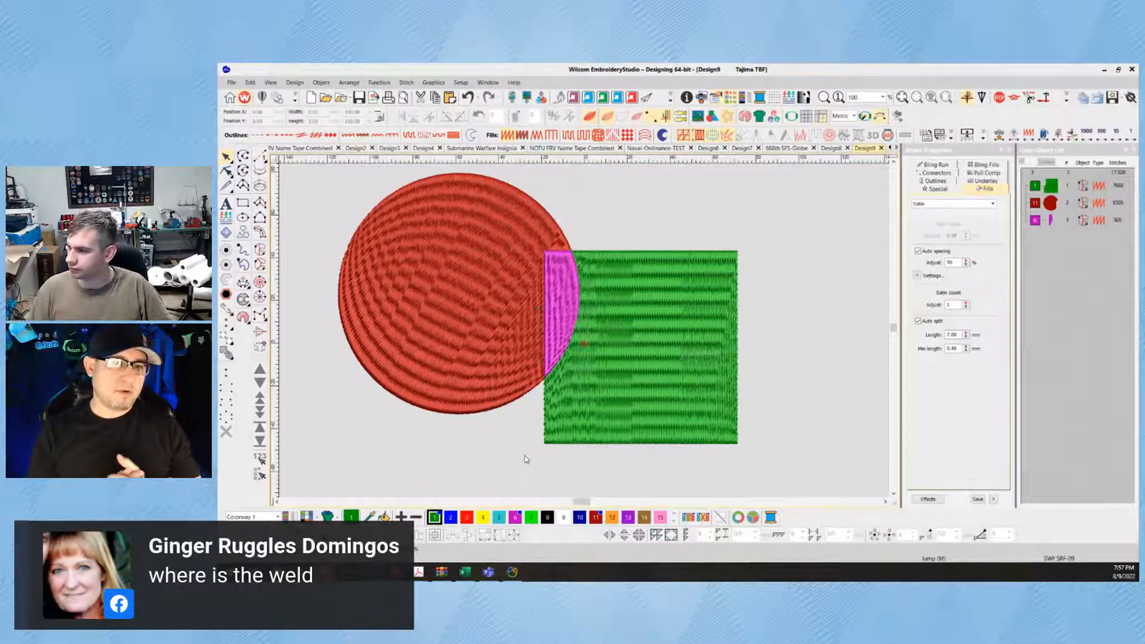
click(452, 515)
key(ctrl+z)
key(ctrl+z)
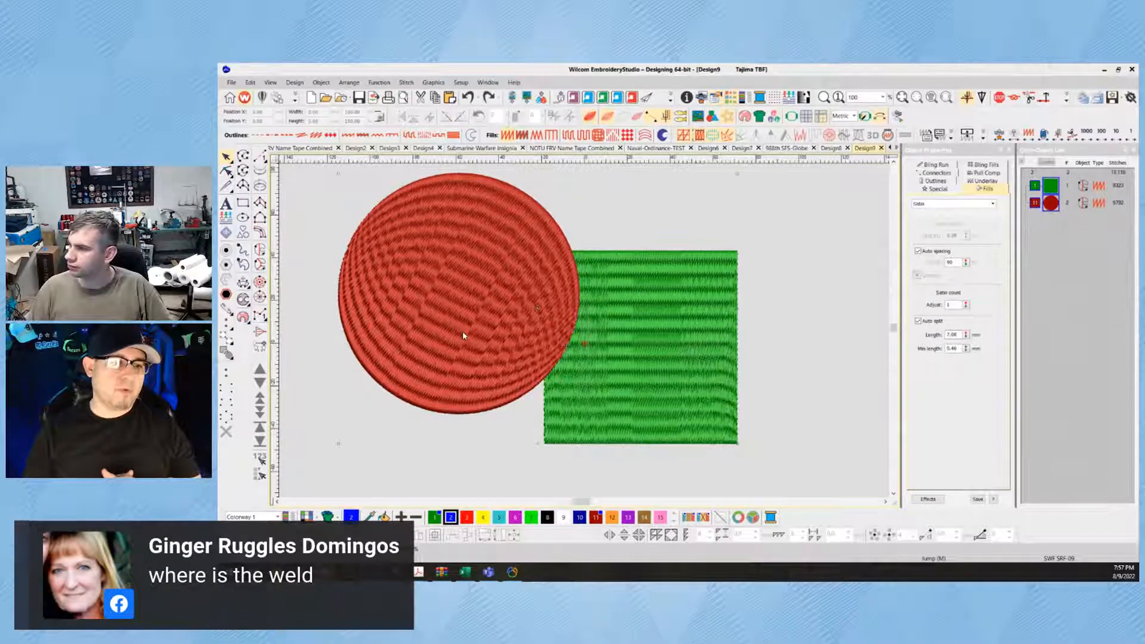
Try the remaining shaping operations on the circle and square, and recolor the resulting trimmed square with blue thread color 10
click(230, 358)
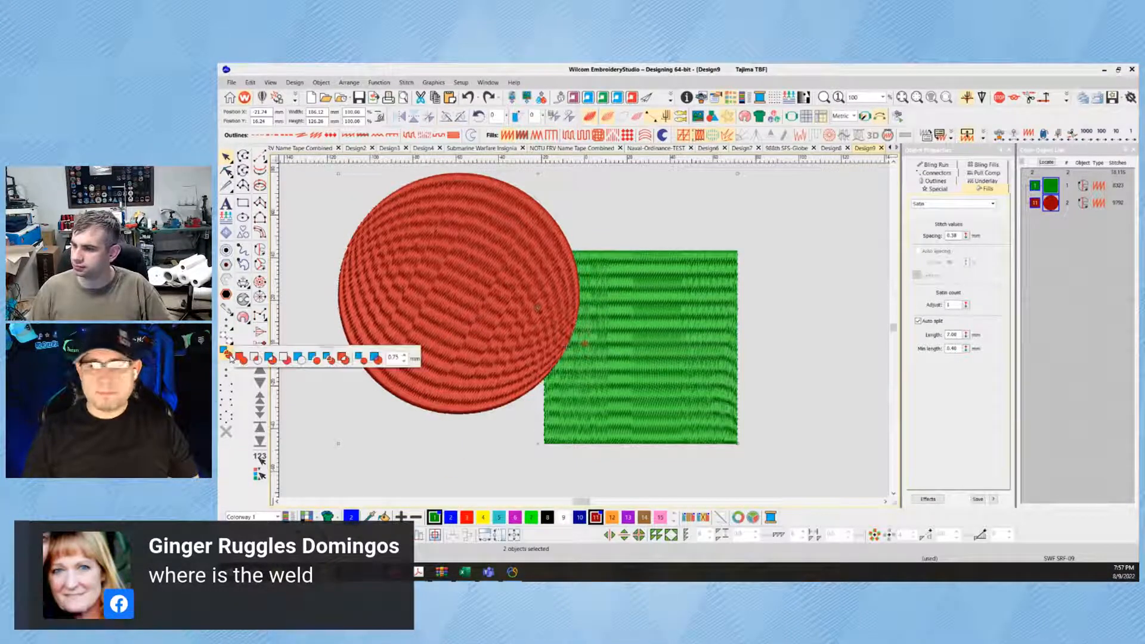
click(377, 359)
click(362, 360)
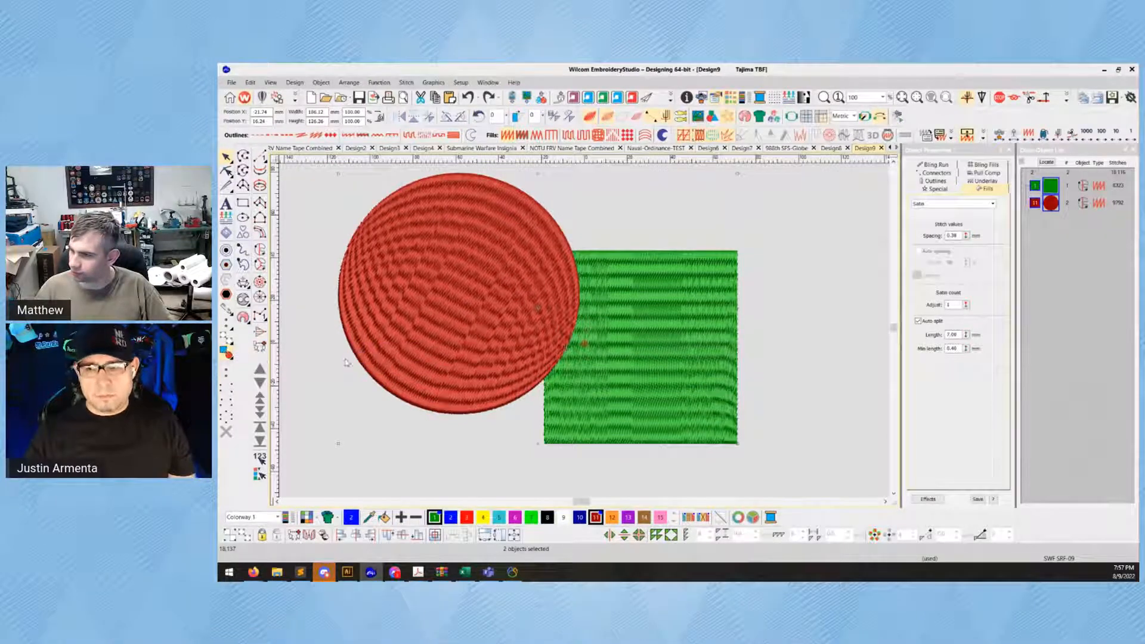
click(227, 353)
click(314, 359)
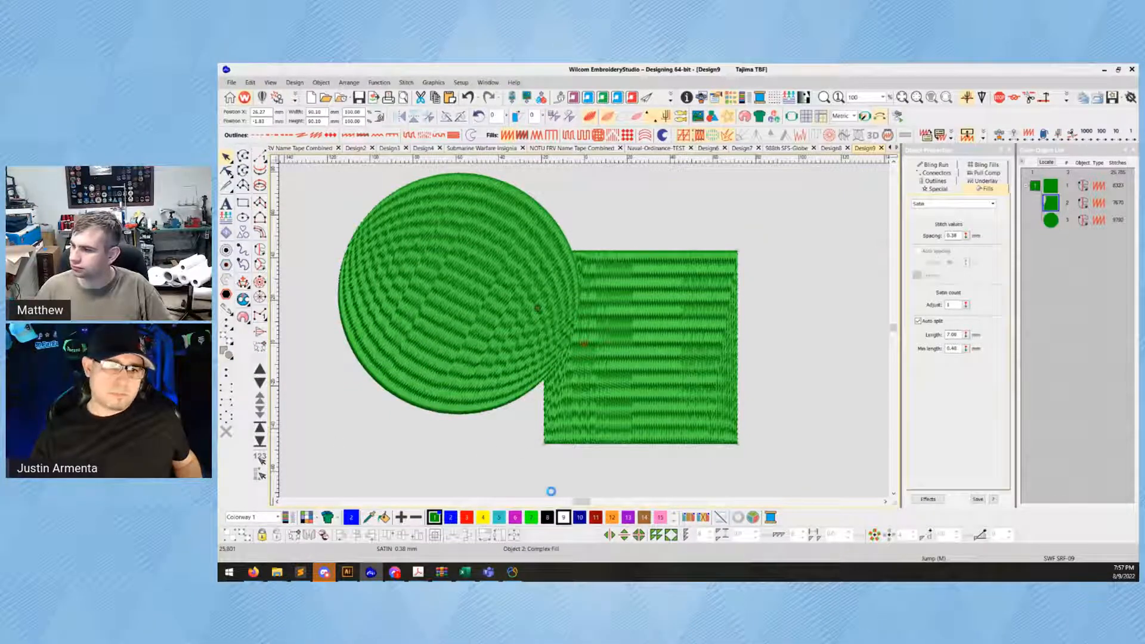
click(579, 517)
click(490, 452)
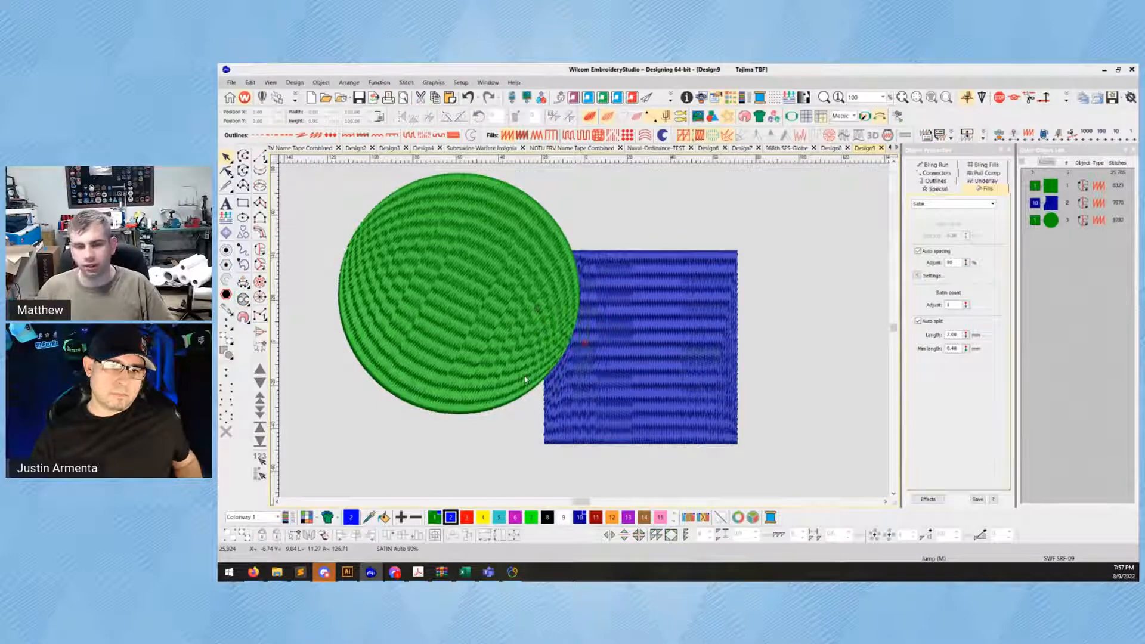
Undo the recoloring, the shaping operation and both drawn shapes until the design is empty
key(ctrl+z)
key(ctrl+z)
key(ctrl+z)
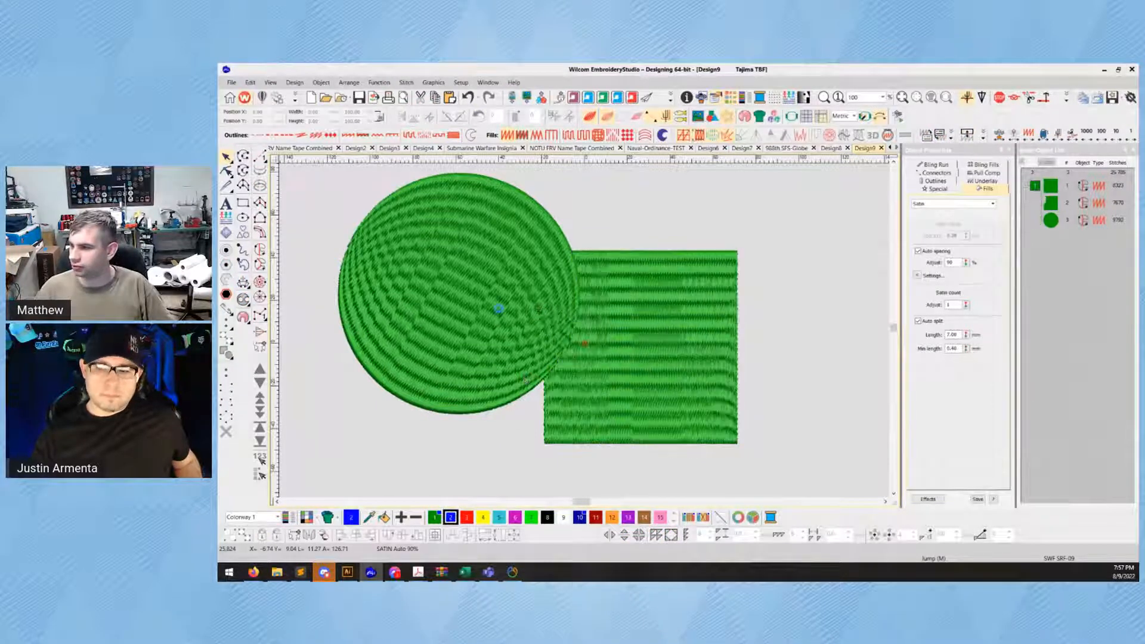
key(ctrl+z)
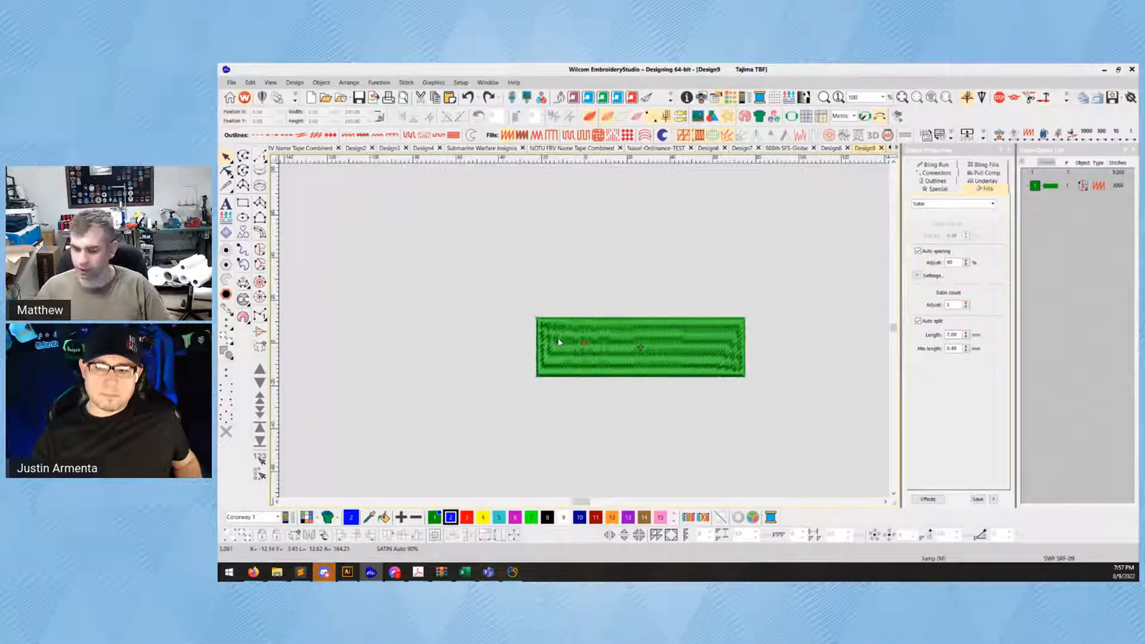
key(ctrl+z)
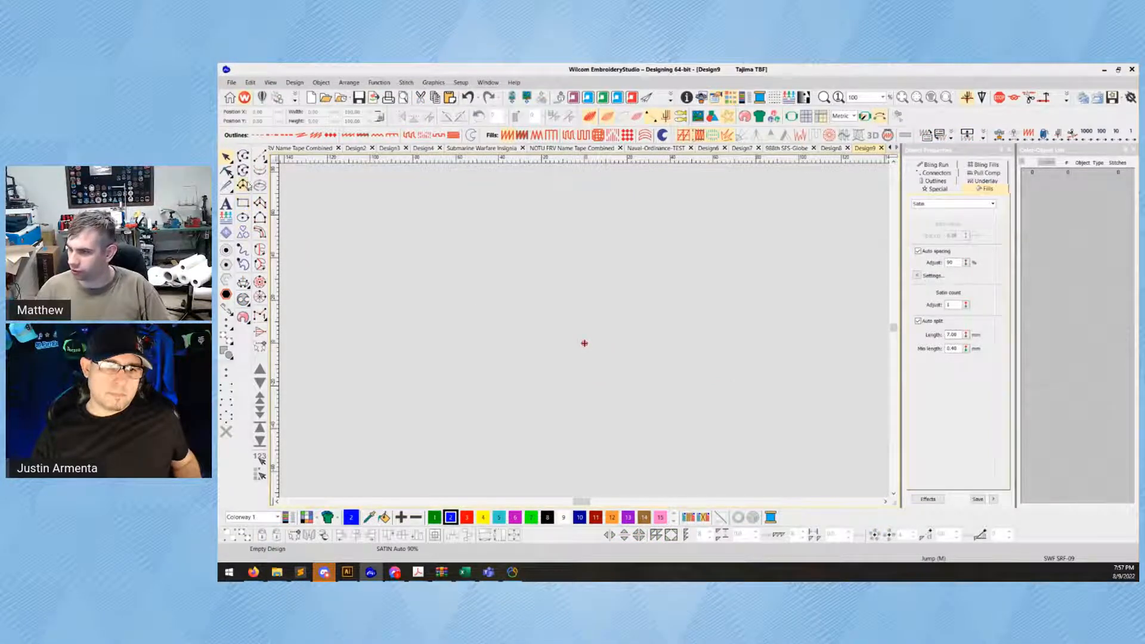
click(259, 202)
click(259, 156)
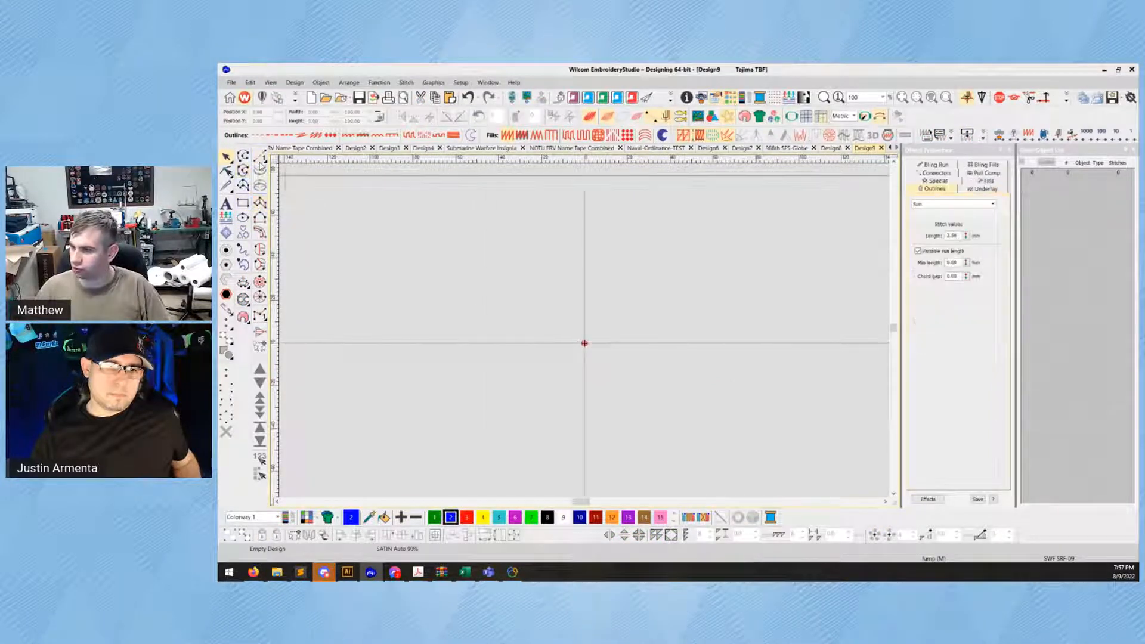
click(586, 407)
click(530, 313)
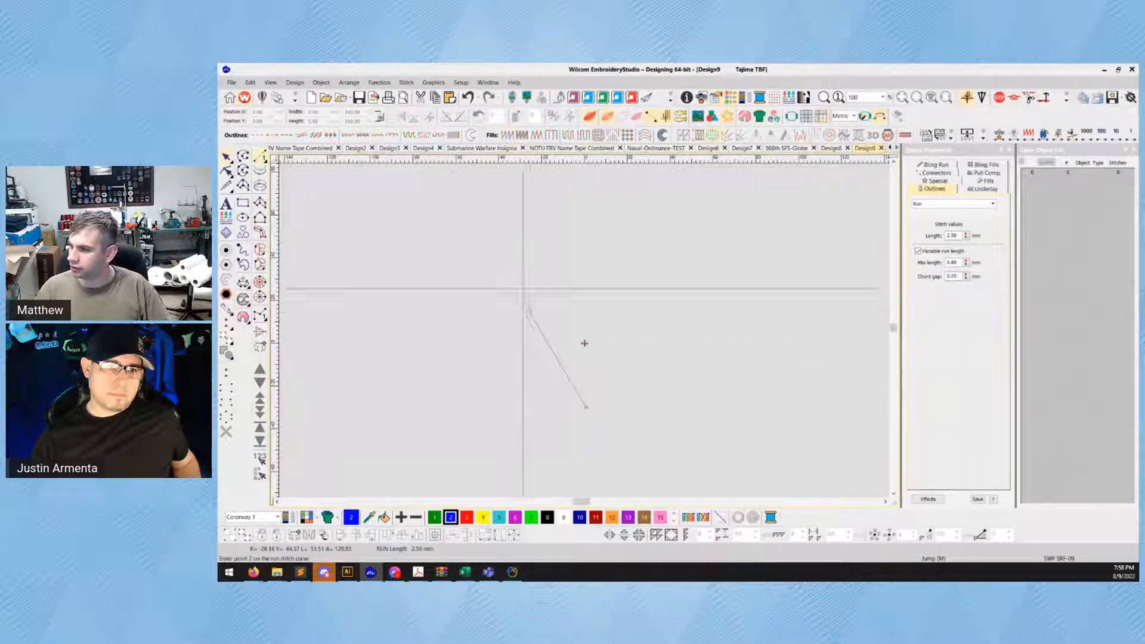
right_click(537, 251)
right_click(606, 295)
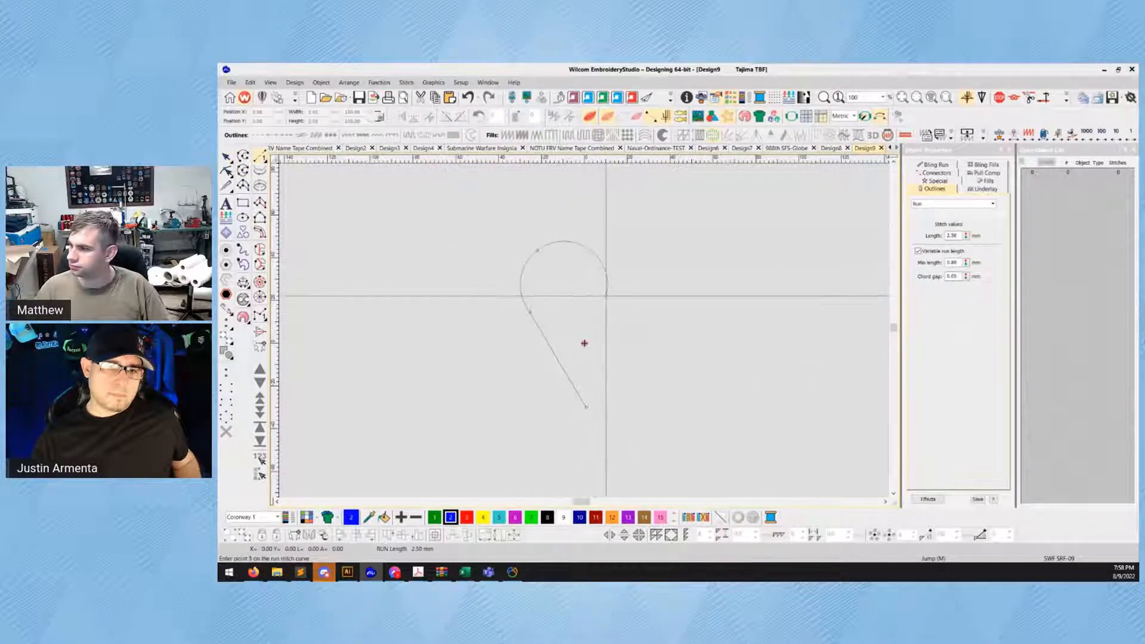
key(Return)
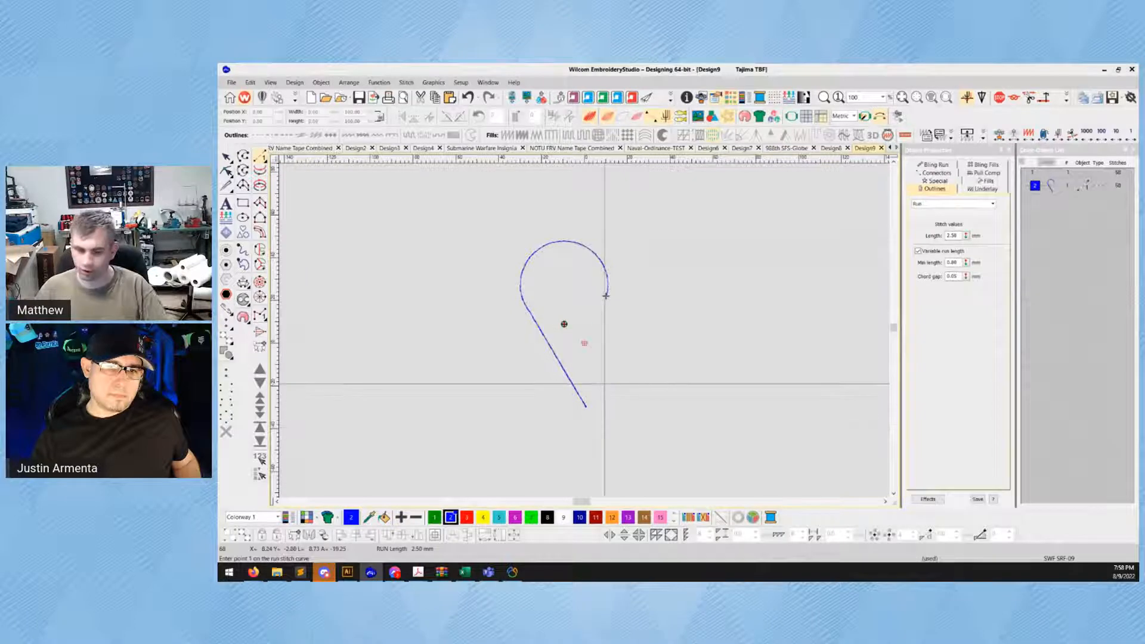
key(ctrl+z)
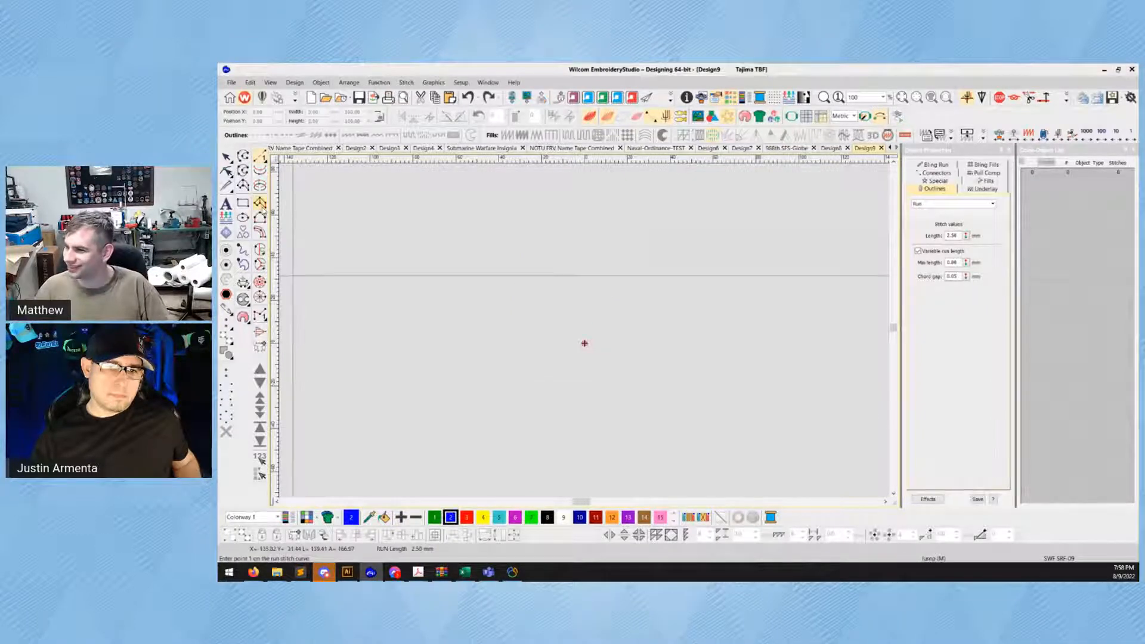
Draw a closed Complex Fill half-heart with a rounded top and pointed bottom, about 35 mm wide and 76 mm tall
key(a)
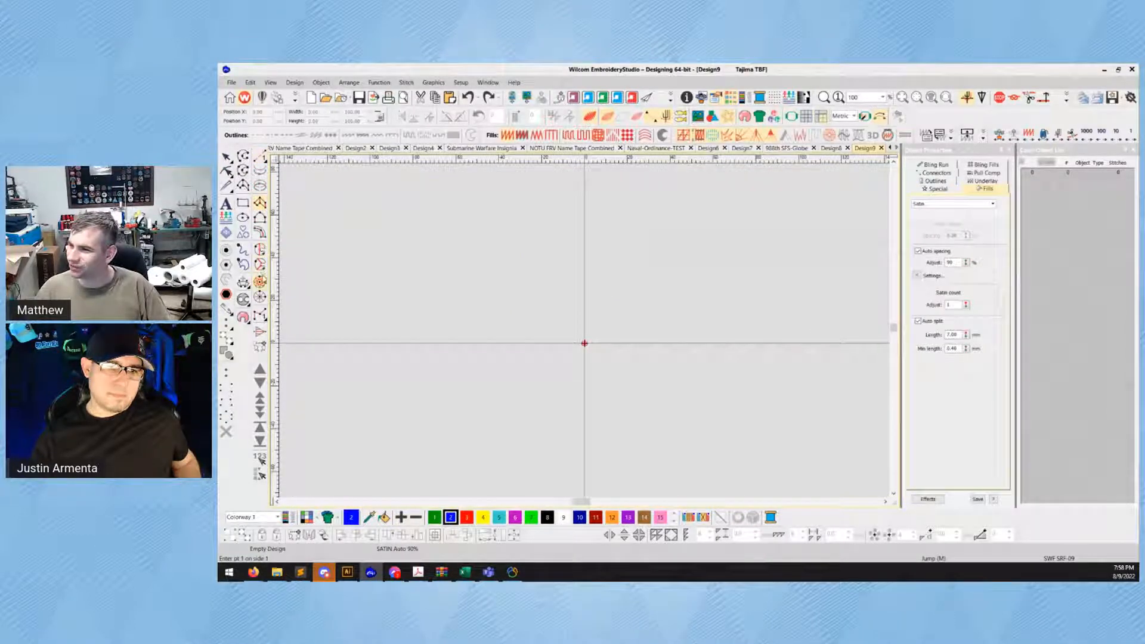
key(f)
click(559, 413)
click(486, 301)
right_click(522, 252)
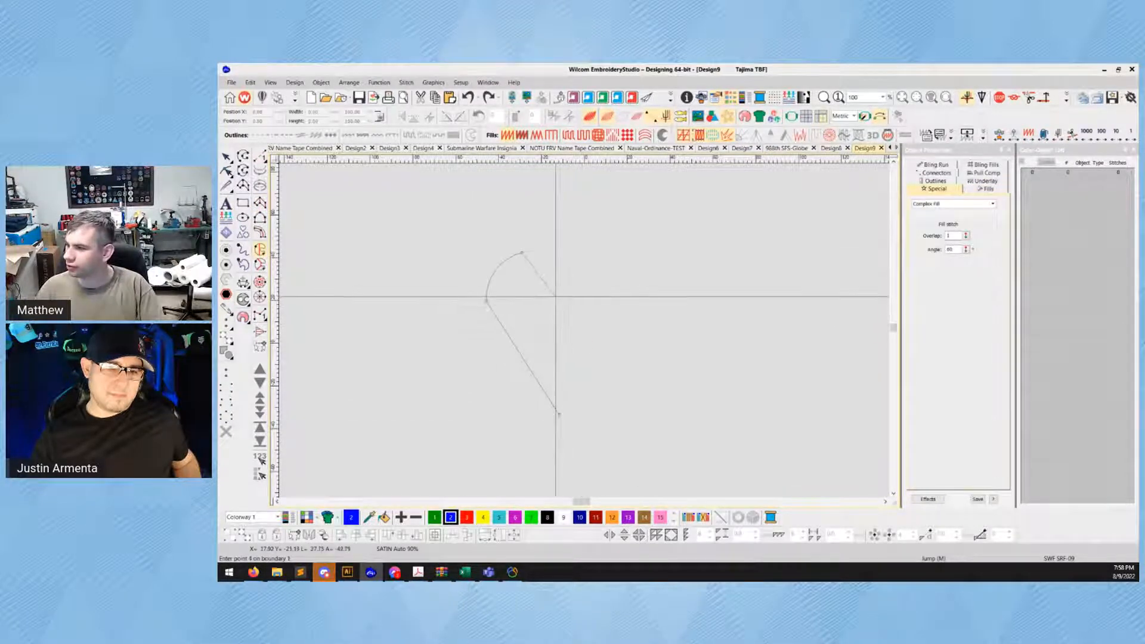
click(559, 296)
key(Return)
key(Escape)
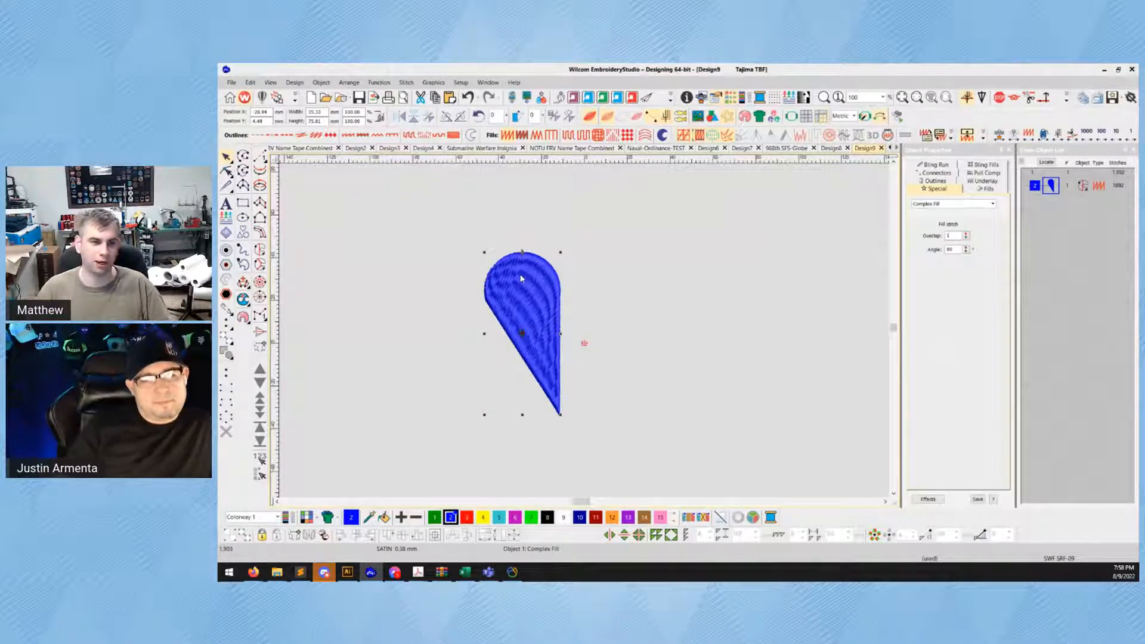
Duplicate the half-heart, mirror the copy horizontally, and place it beside the original so their straight edges meet as a heart
key(ctrl+d)
click(400, 116)
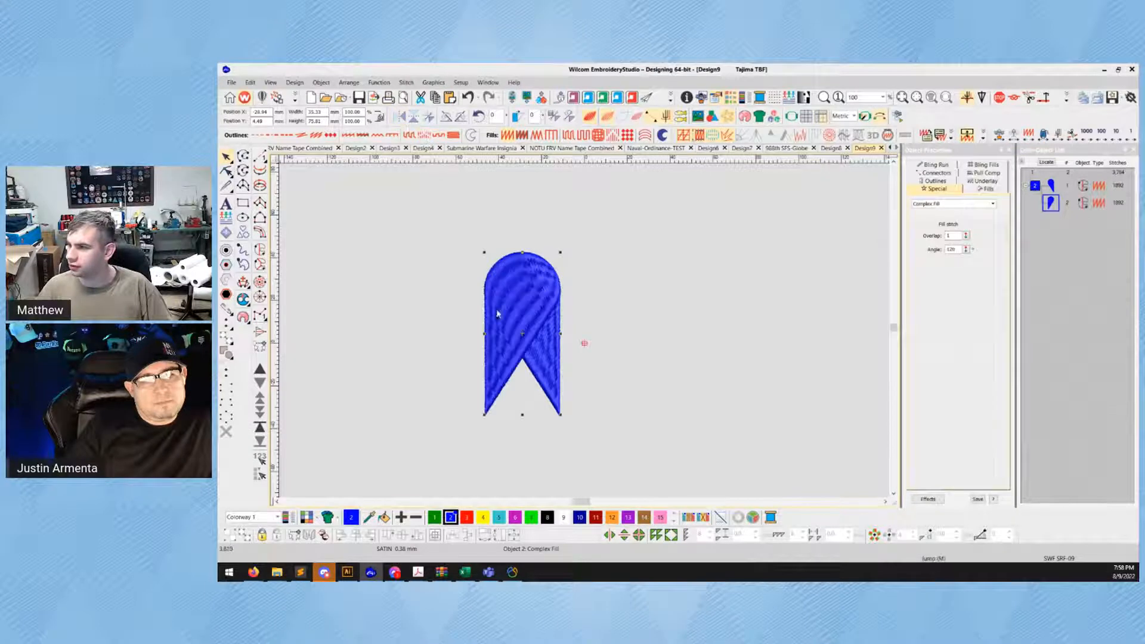
drag(513, 300, 588, 301)
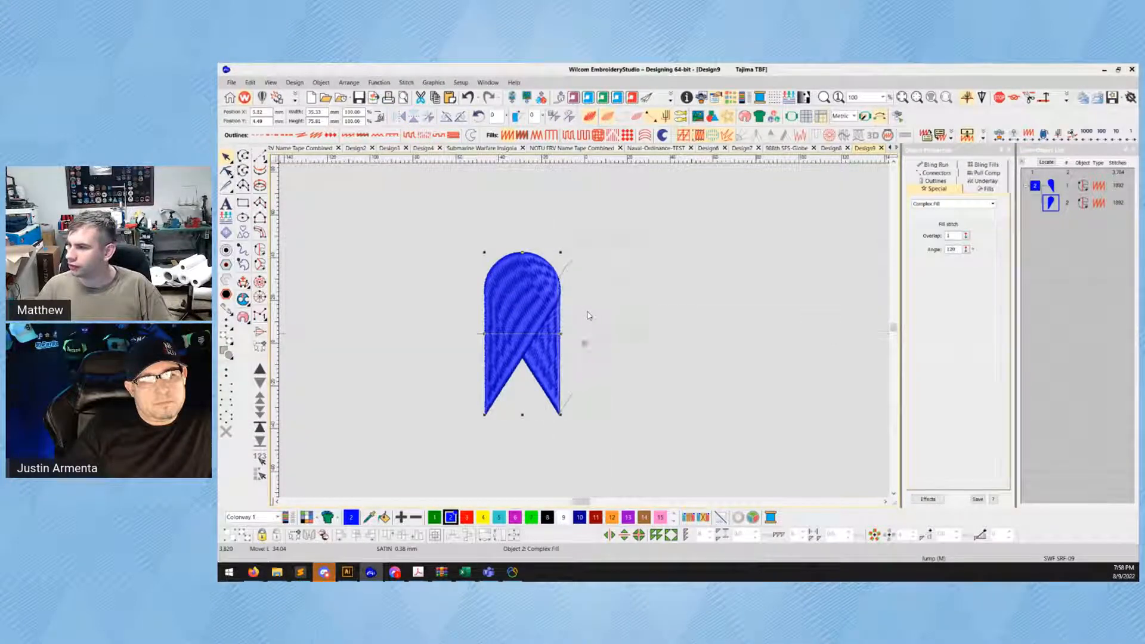
Select both heart halves and weld them into a single heart object
key(ctrl+a)
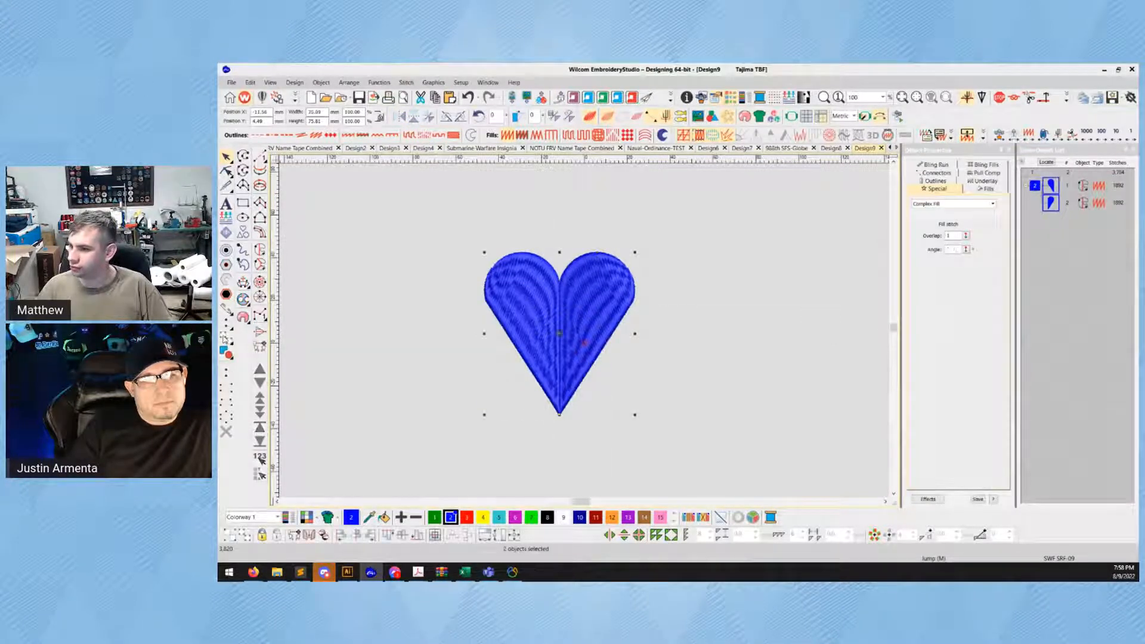
click(229, 357)
click(241, 358)
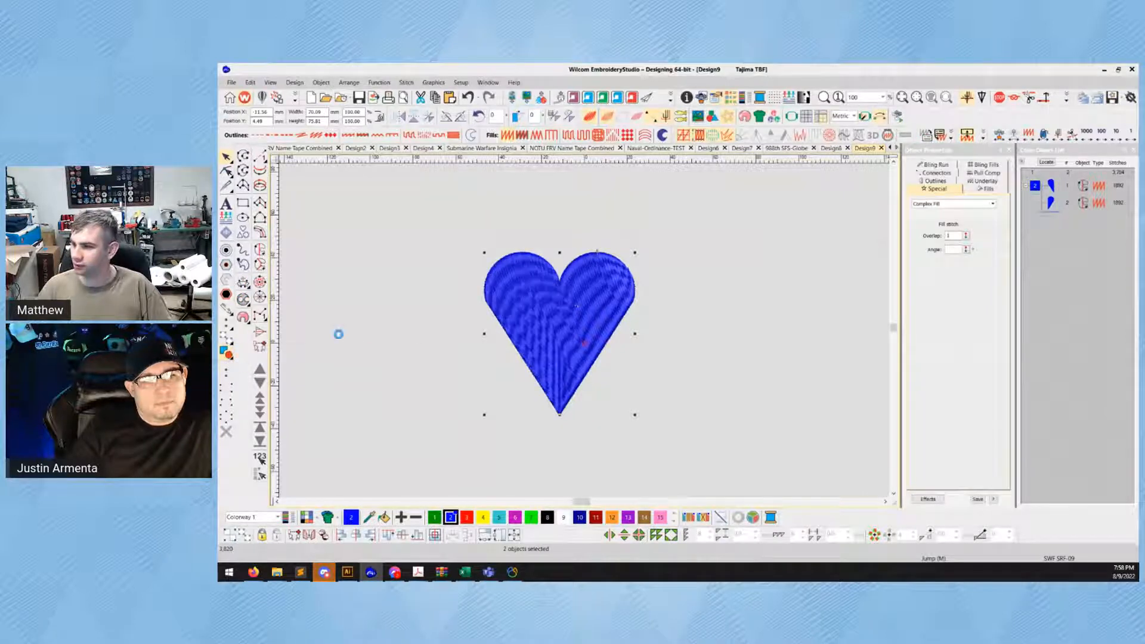
Reshape the welded heart with its stitches hidden, and delete the stray point on the center seam inside the outline
key(h)
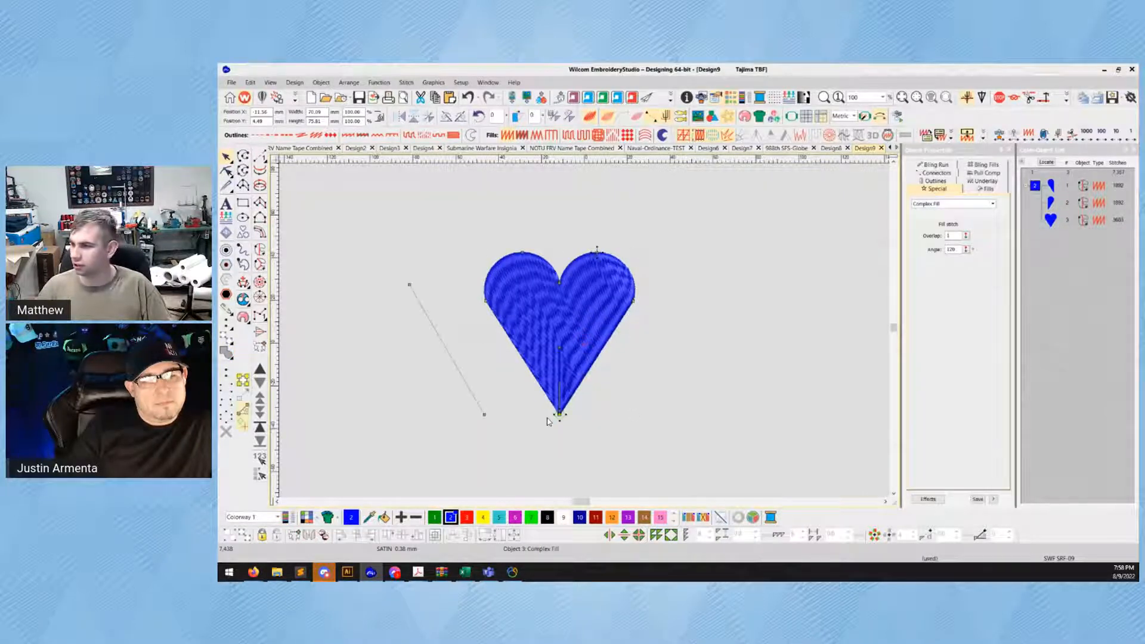
scroll(588, 334, up, 3)
scroll(589, 335, up, 3)
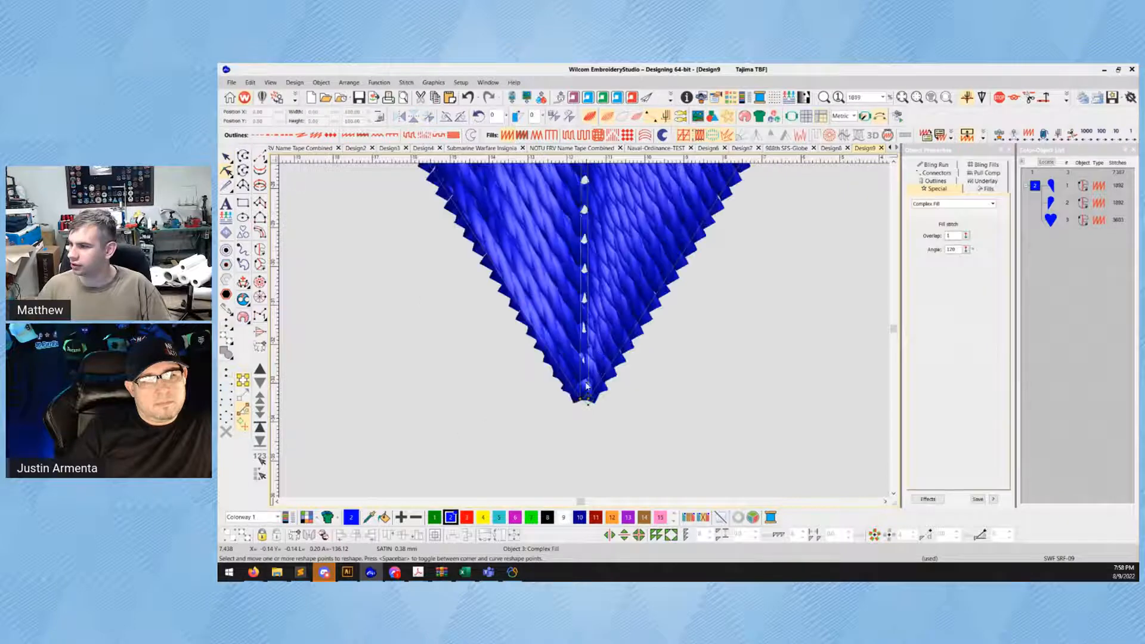
scroll(584, 401, down, 3)
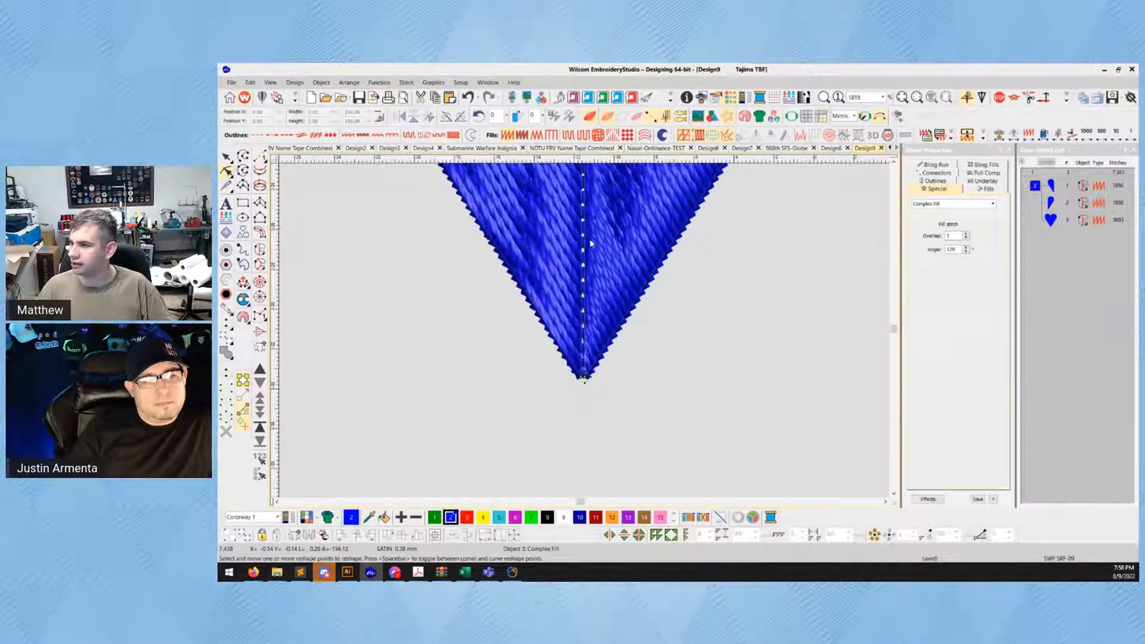
scroll(582, 261, up, 1)
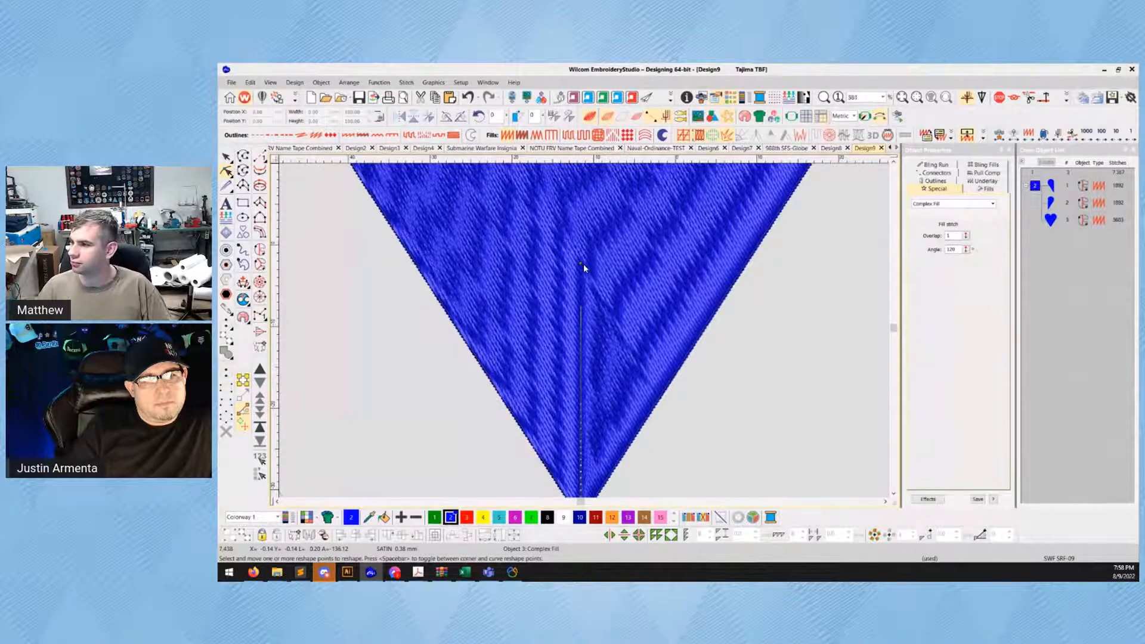
key(t)
key(s)
scroll(577, 310, down, 2)
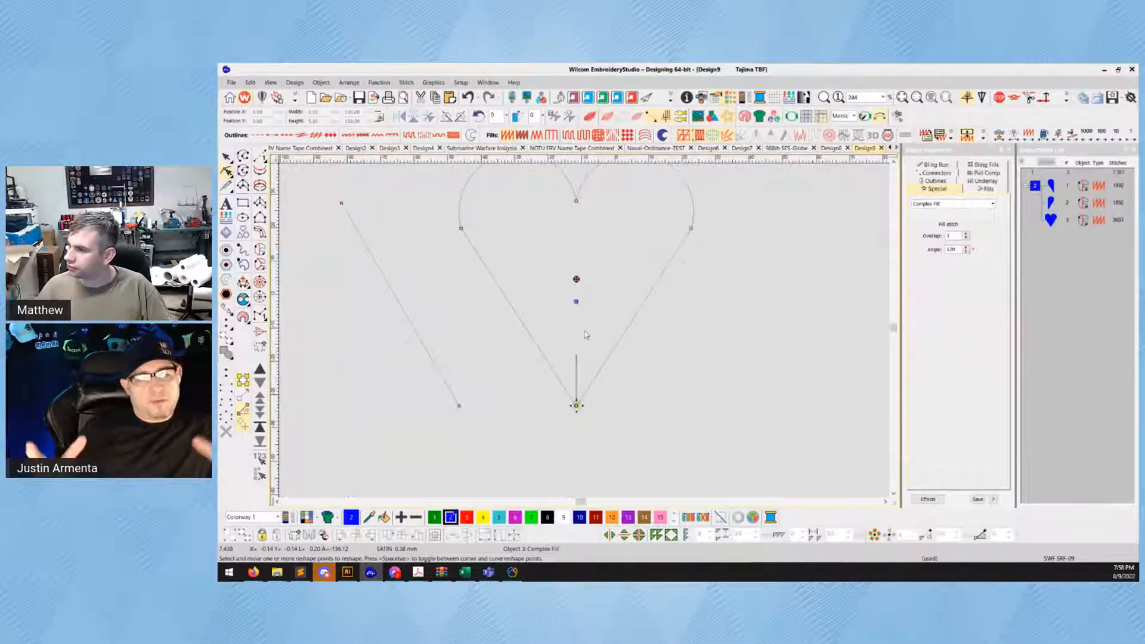
drag(557, 279, 608, 325)
key(Delete)
Replace the two points at the heart's flat bottom tip with a single point midway between them, and show the stitches again
scroll(576, 334, up, 10)
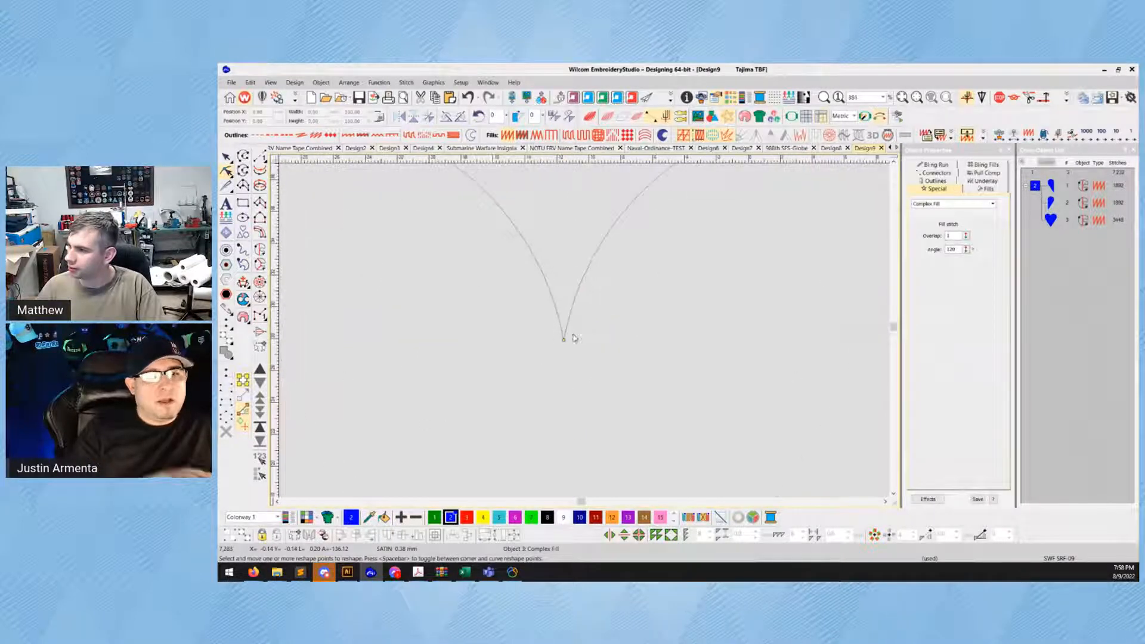
scroll(578, 334, down, 9)
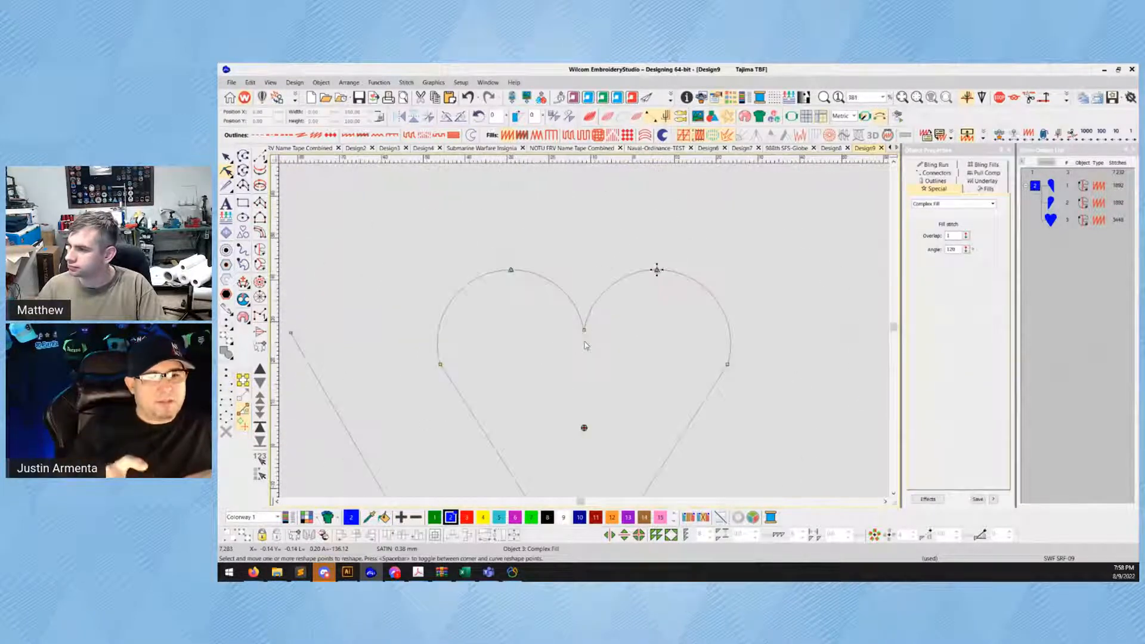
scroll(586, 260, down, 4)
scroll(587, 261, up, 5)
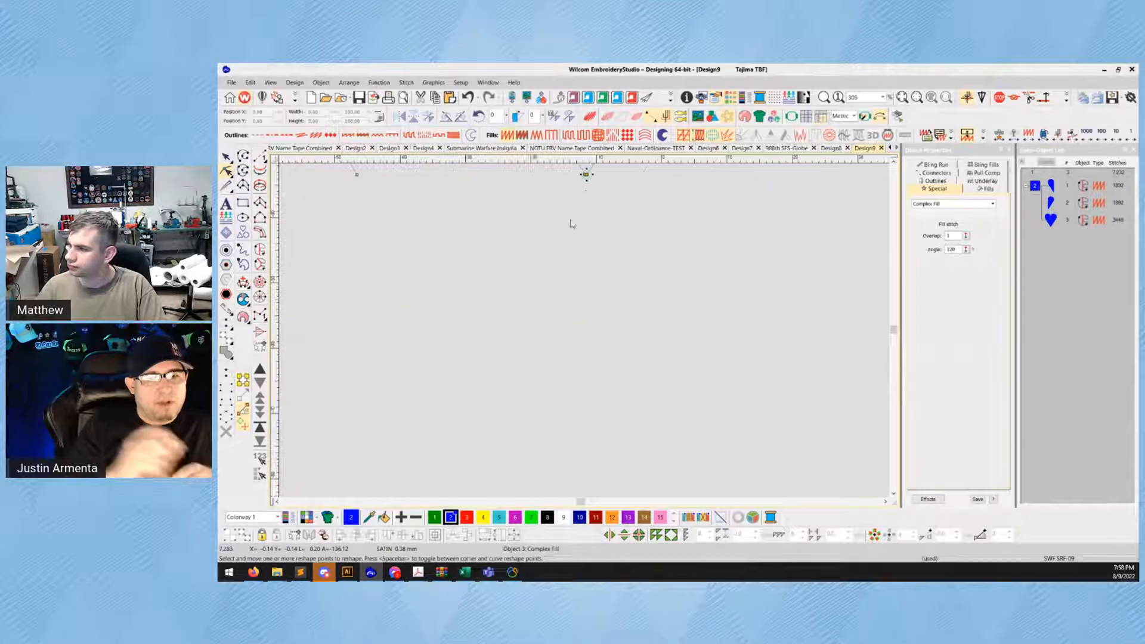
scroll(583, 322, up, 9)
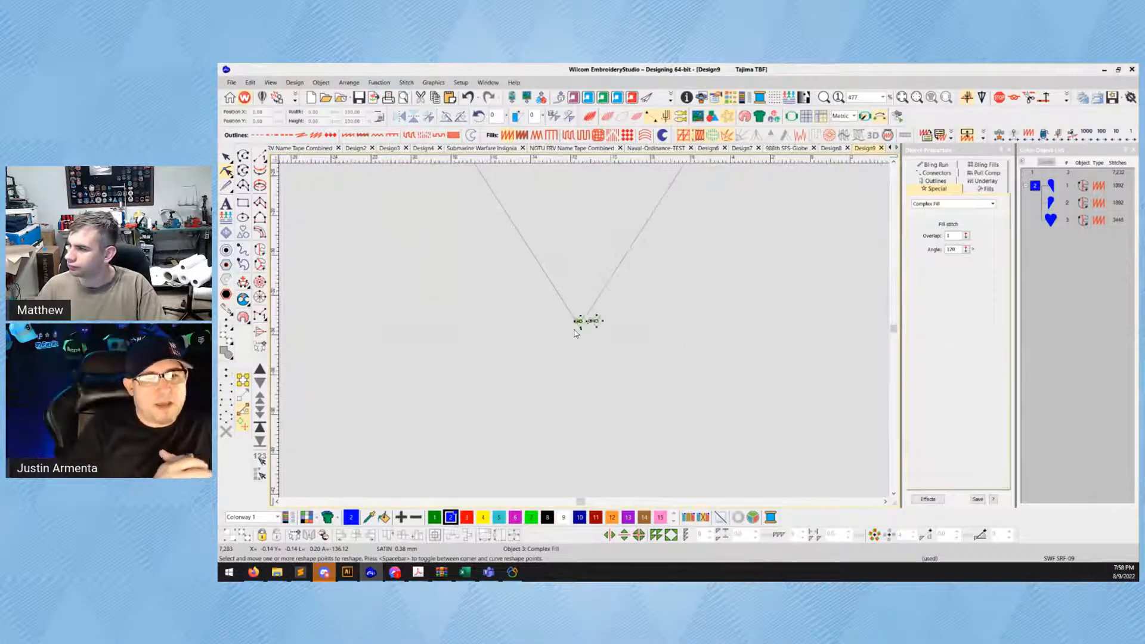
scroll(593, 333, up, 3)
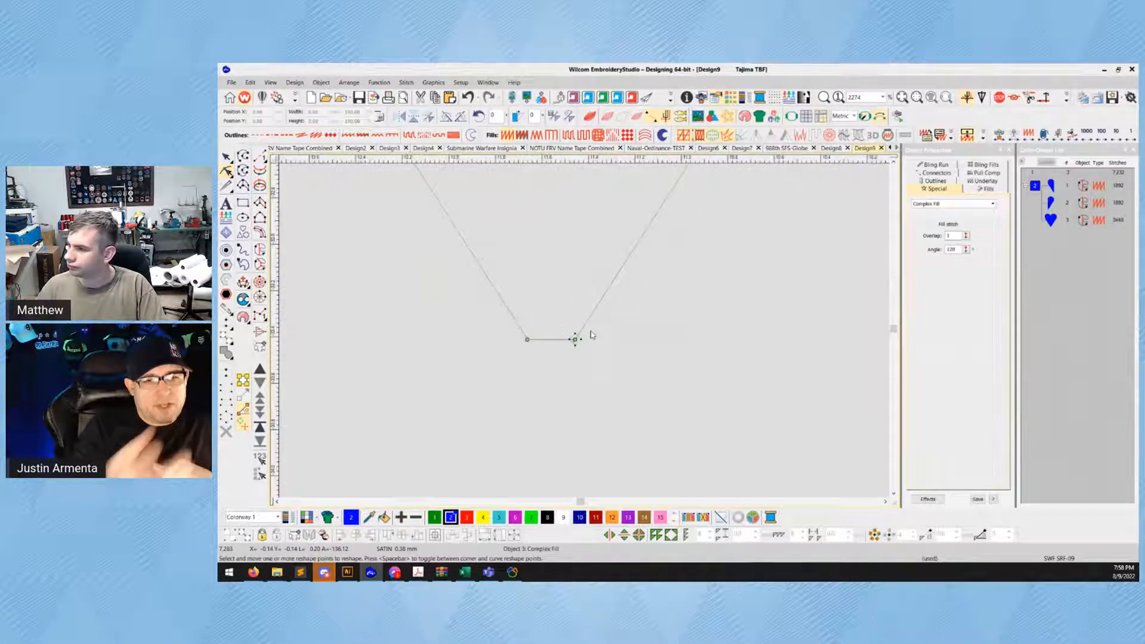
click(549, 340)
drag(509, 329, 543, 363)
key(Delete)
drag(594, 327, 561, 357)
key(Delete)
scroll(583, 332, down, 3)
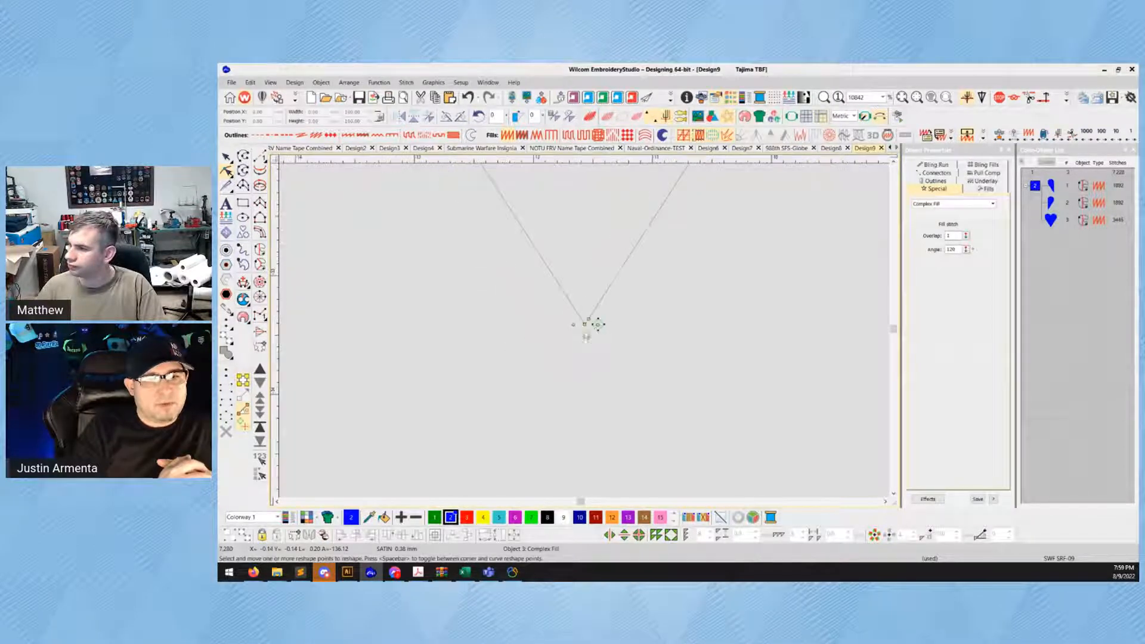
scroll(583, 328, down, 8)
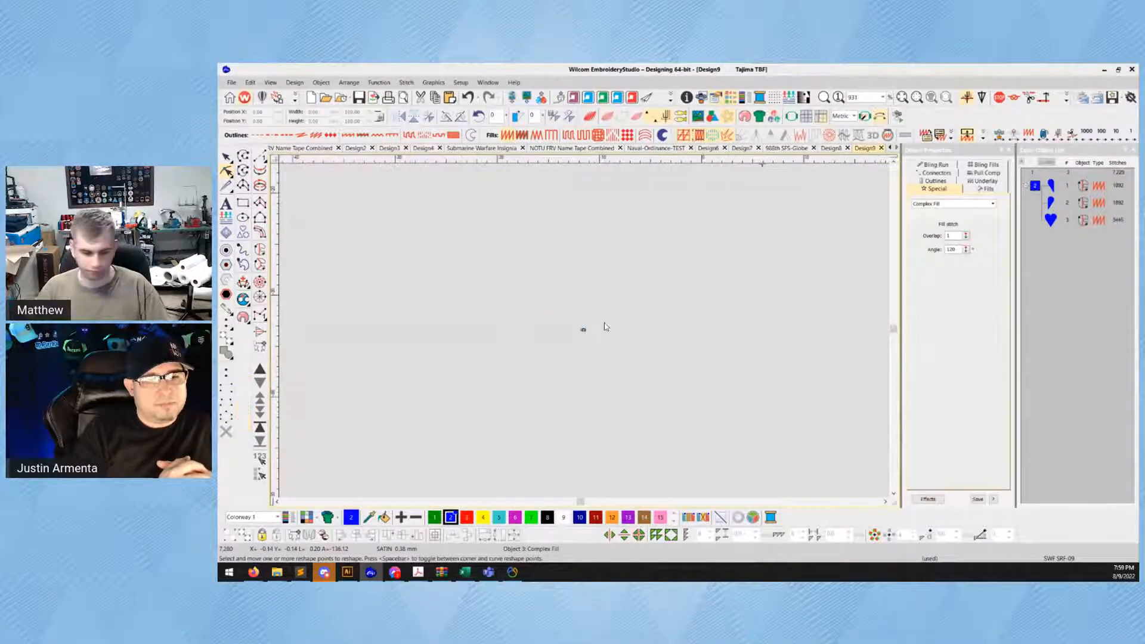
scroll(605, 326, down, 3)
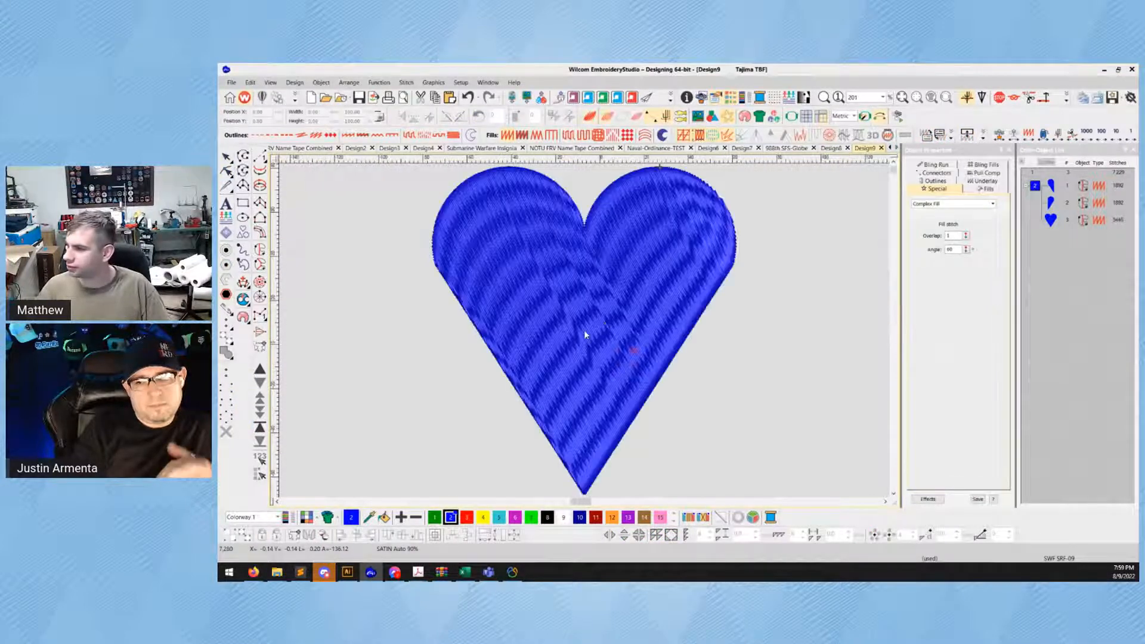
Apply a Tatami fill to the welded heart
scroll(585, 330, down, 3)
click(585, 330)
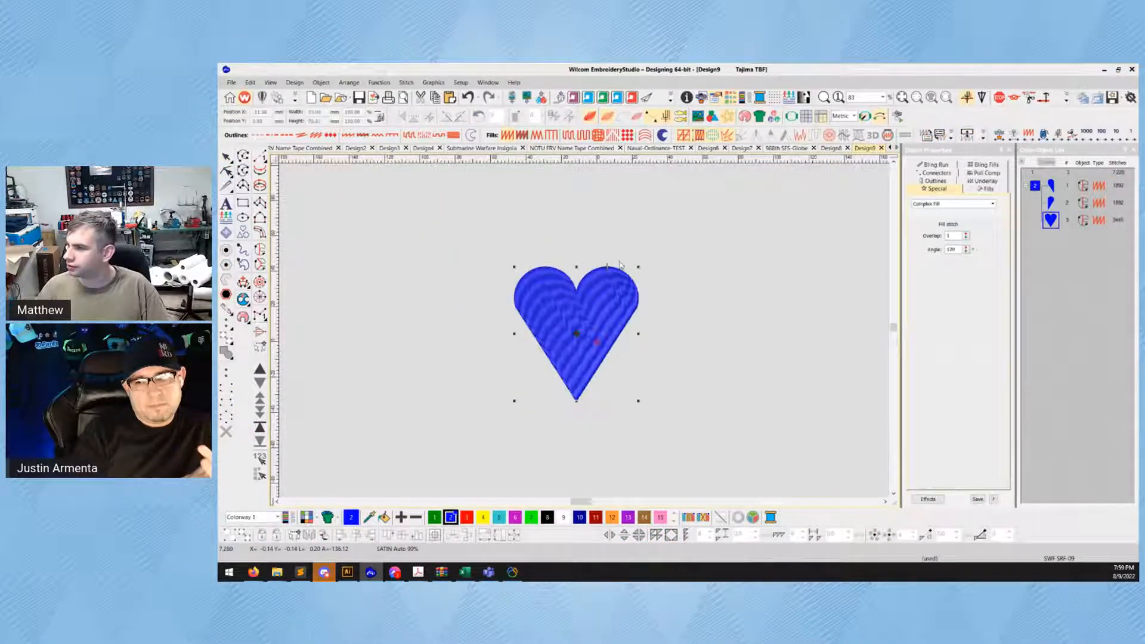
click(568, 135)
scroll(585, 334, up, 1)
scroll(584, 330, up, 1)
click(728, 332)
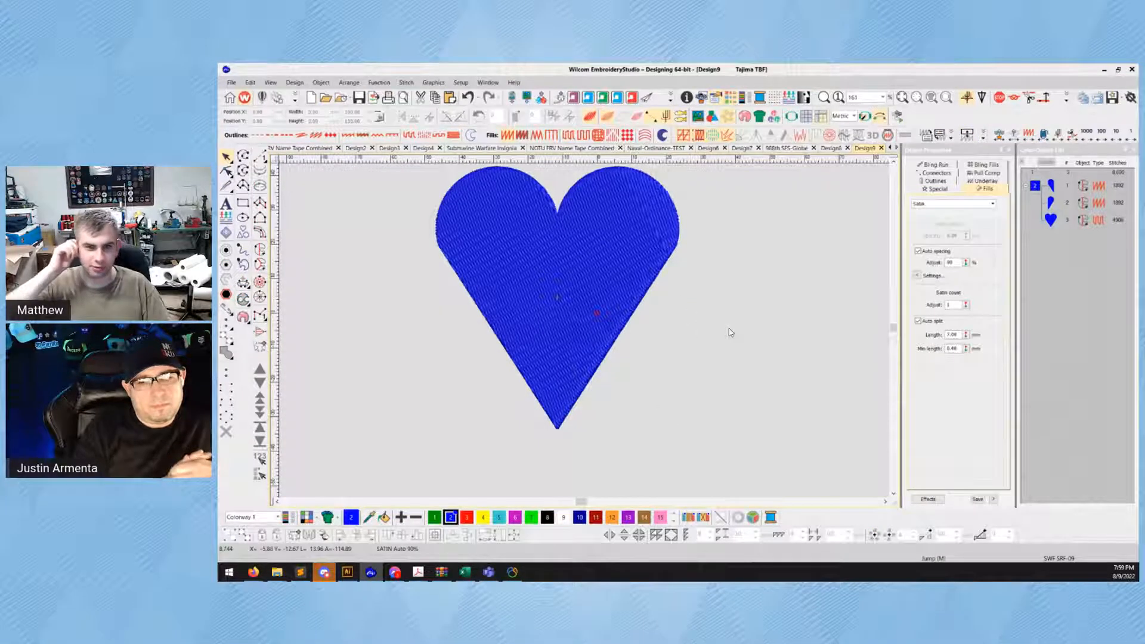
Convert the welded heart to an outline, give it a satin Column C border, and recolor it magenta
click(596, 265)
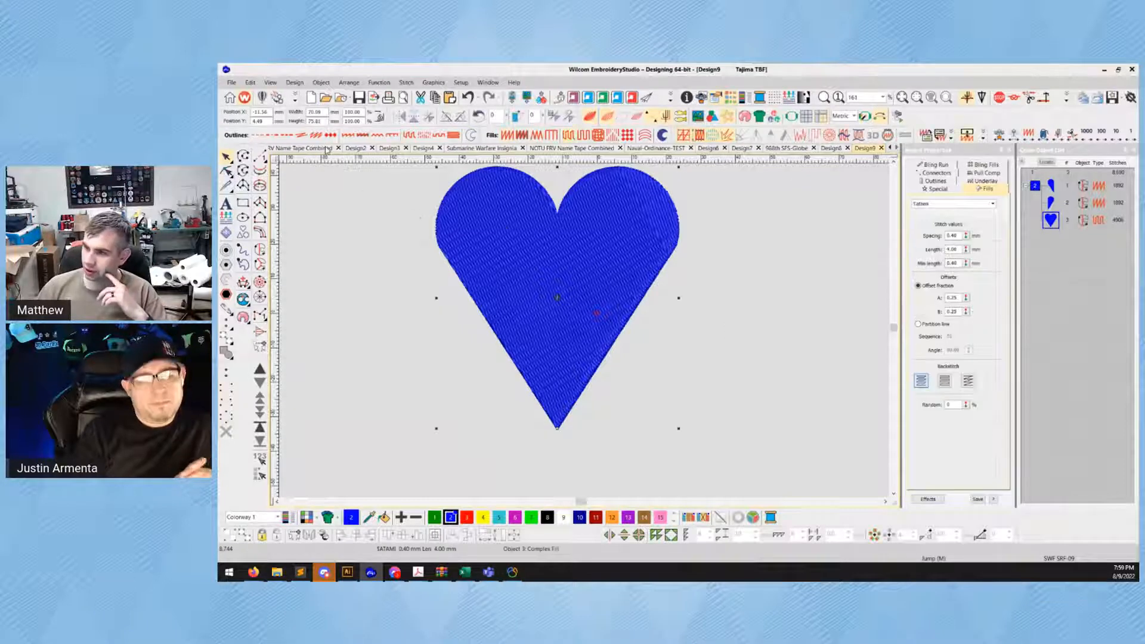
key(ctrl+z)
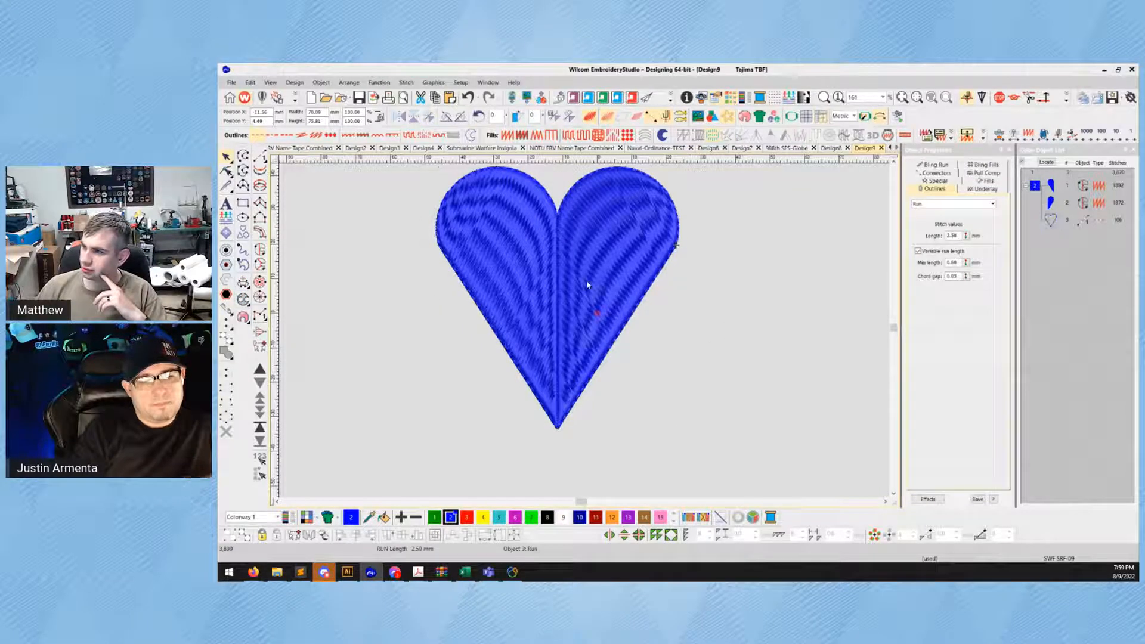
click(585, 281)
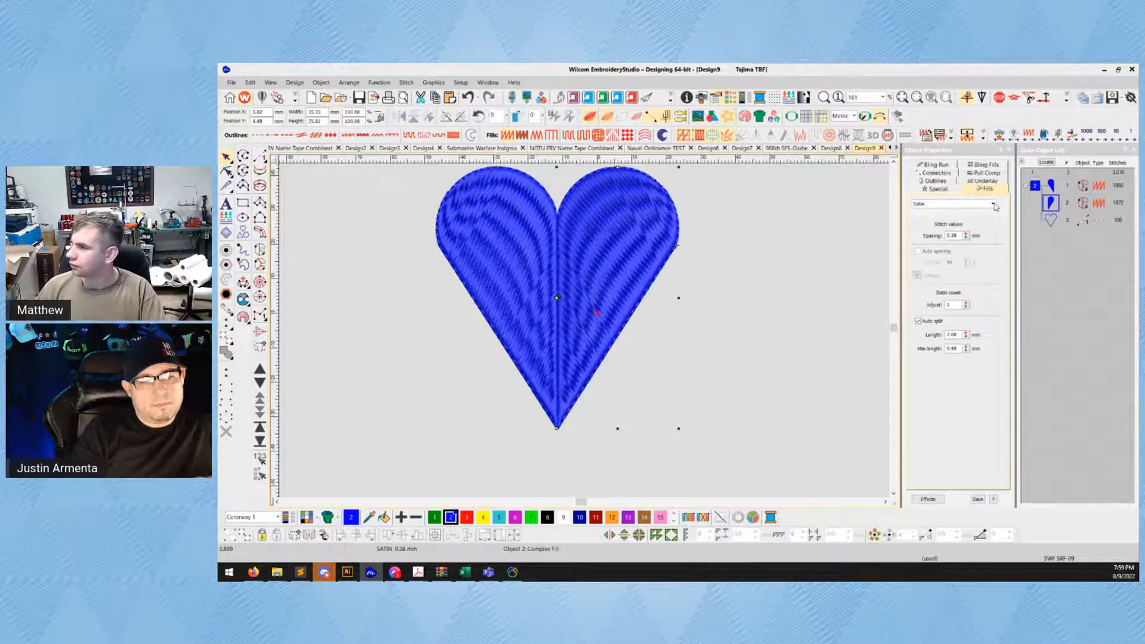
click(571, 260)
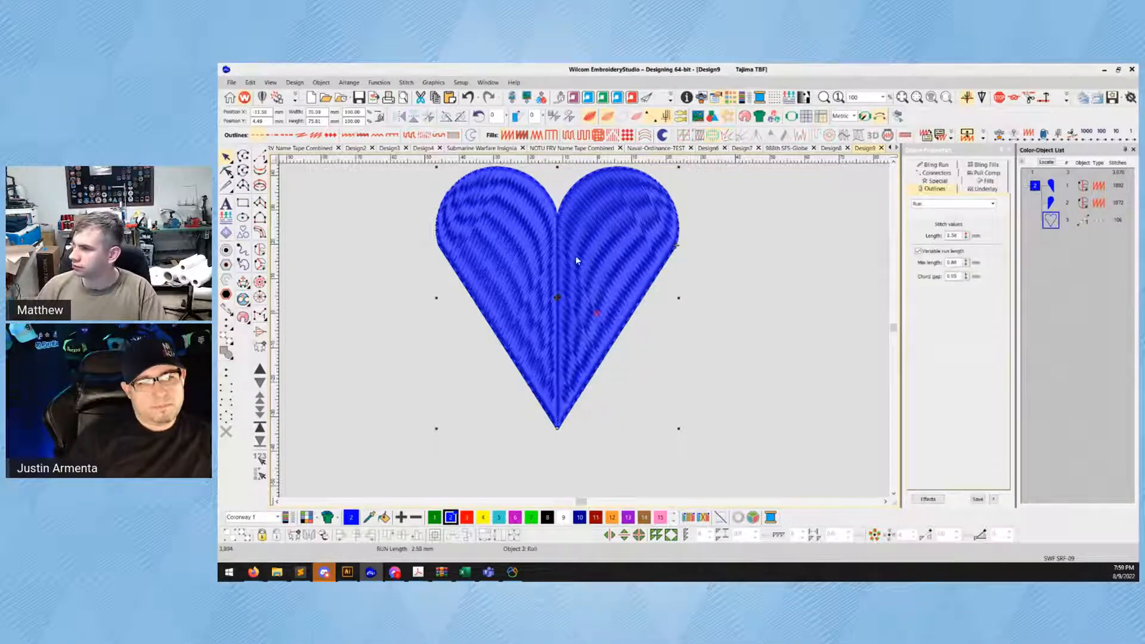
click(302, 135)
click(331, 135)
click(347, 134)
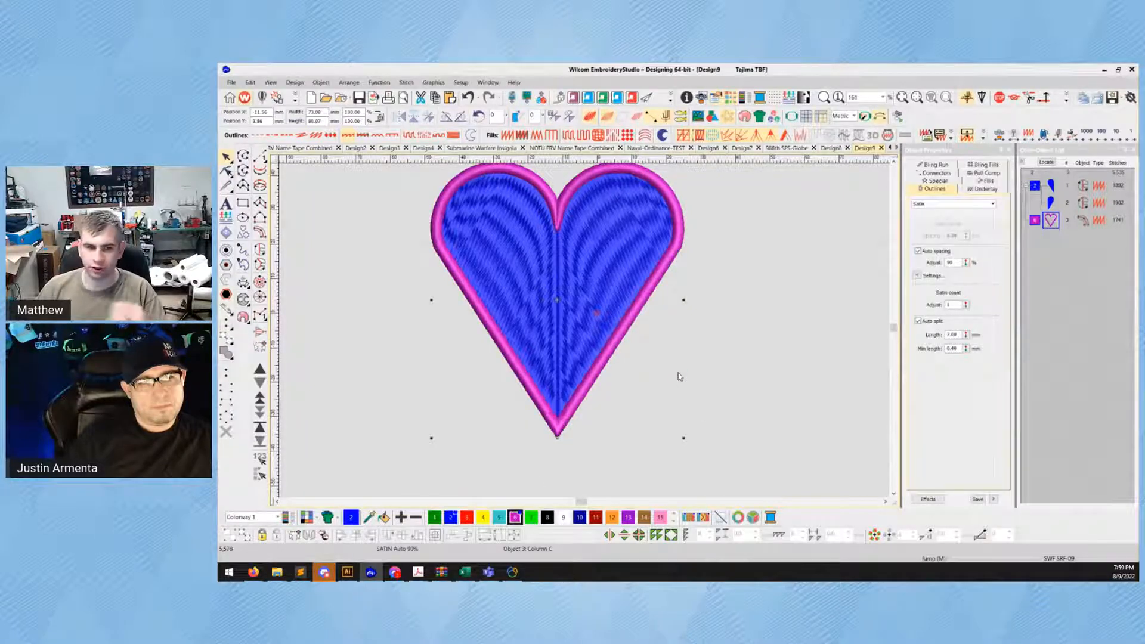
Switch to Design8 and duplicate the green rounded rectangle run outline in place
click(831, 147)
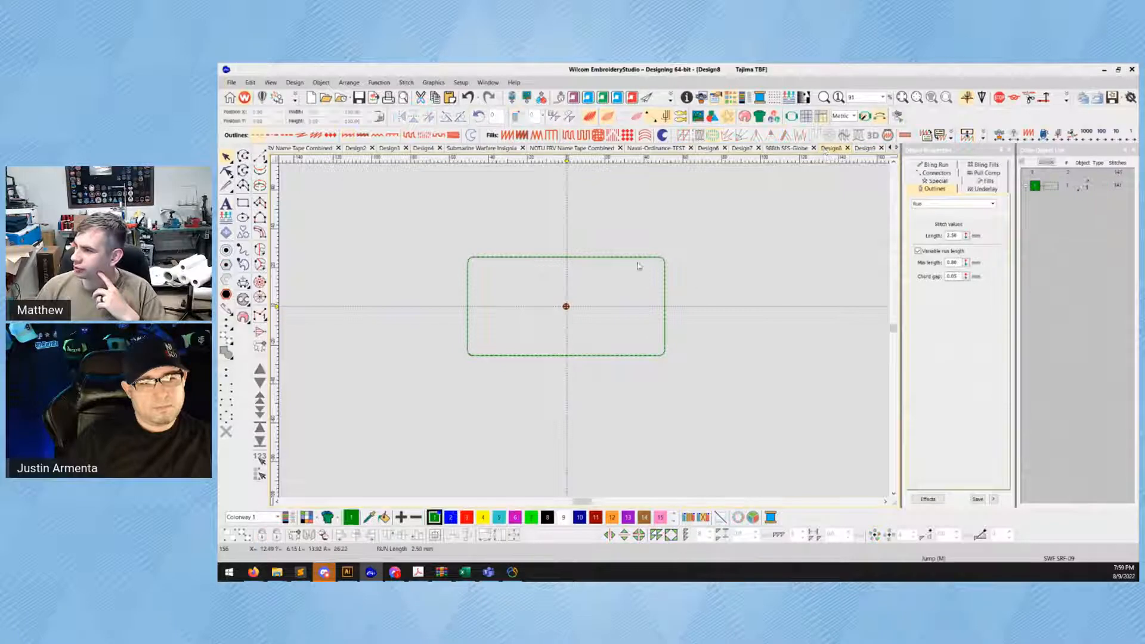
click(638, 260)
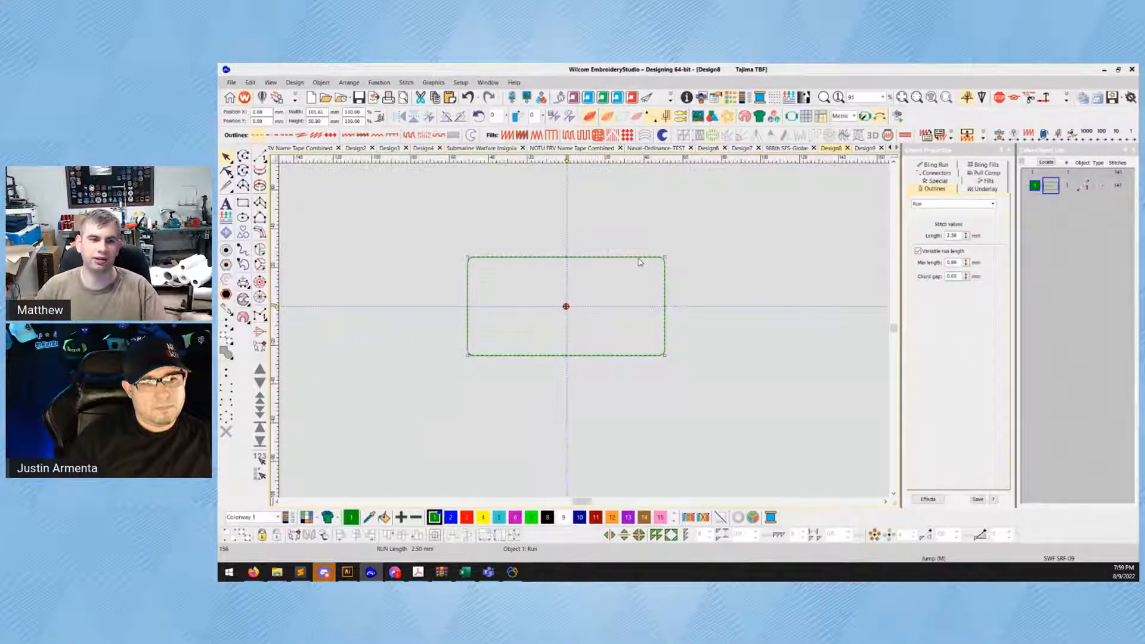
scroll(641, 259, up, 2)
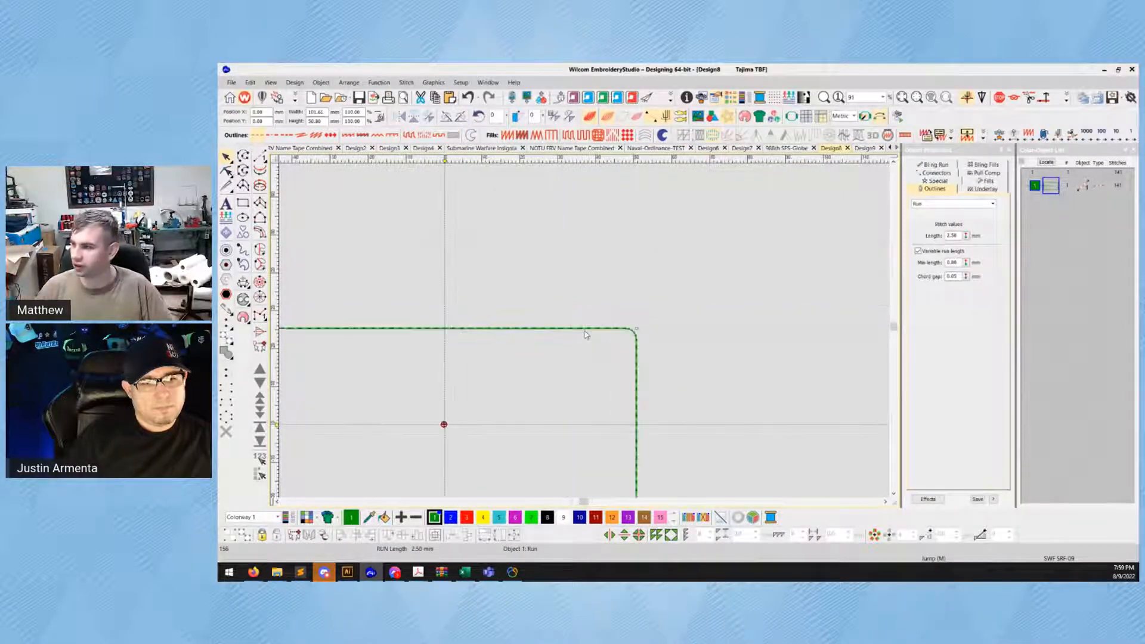
key(0)
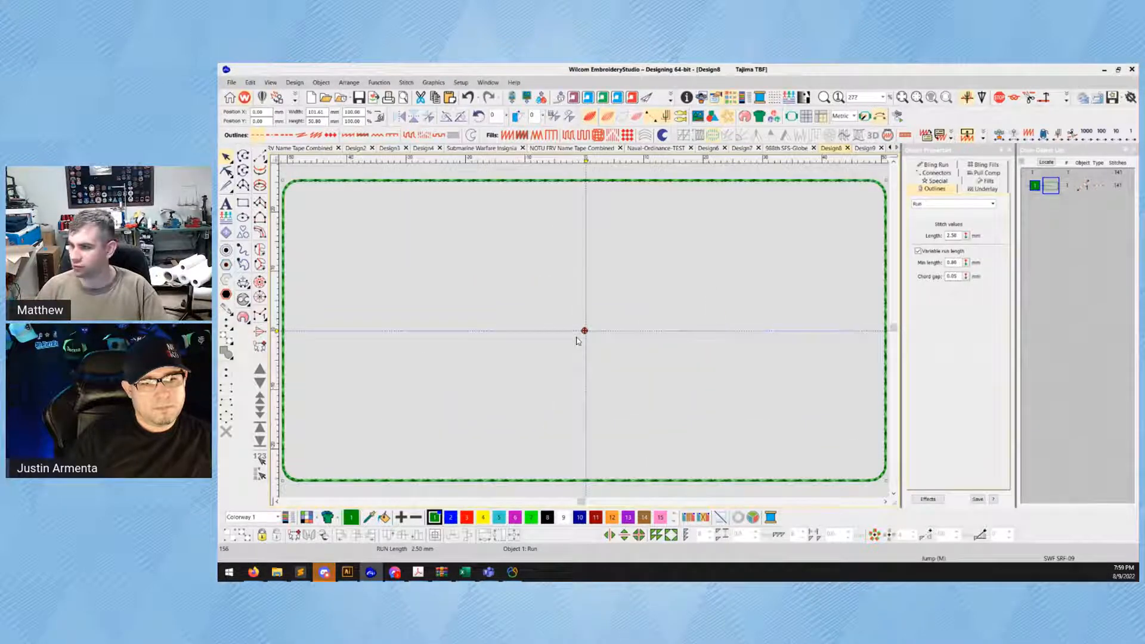
scroll(577, 340, down, 2)
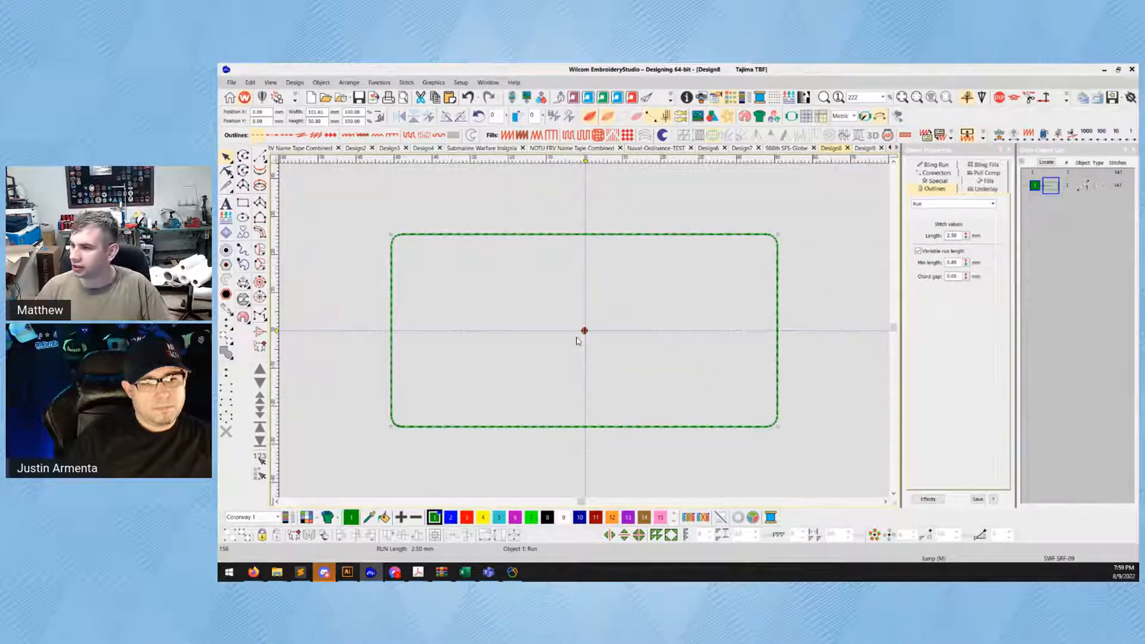
key(ctrl+d)
key(ctrl+d)
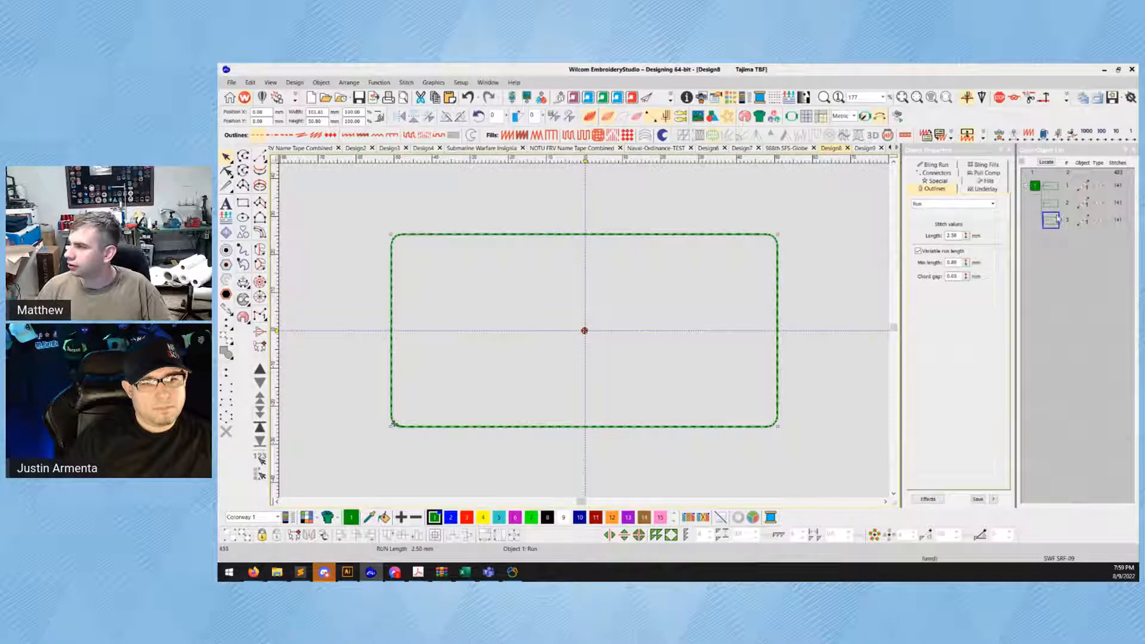
Turn the duplicated rectangle into a black satin Column C border, and sequence the green run outline after it
click(1049, 203)
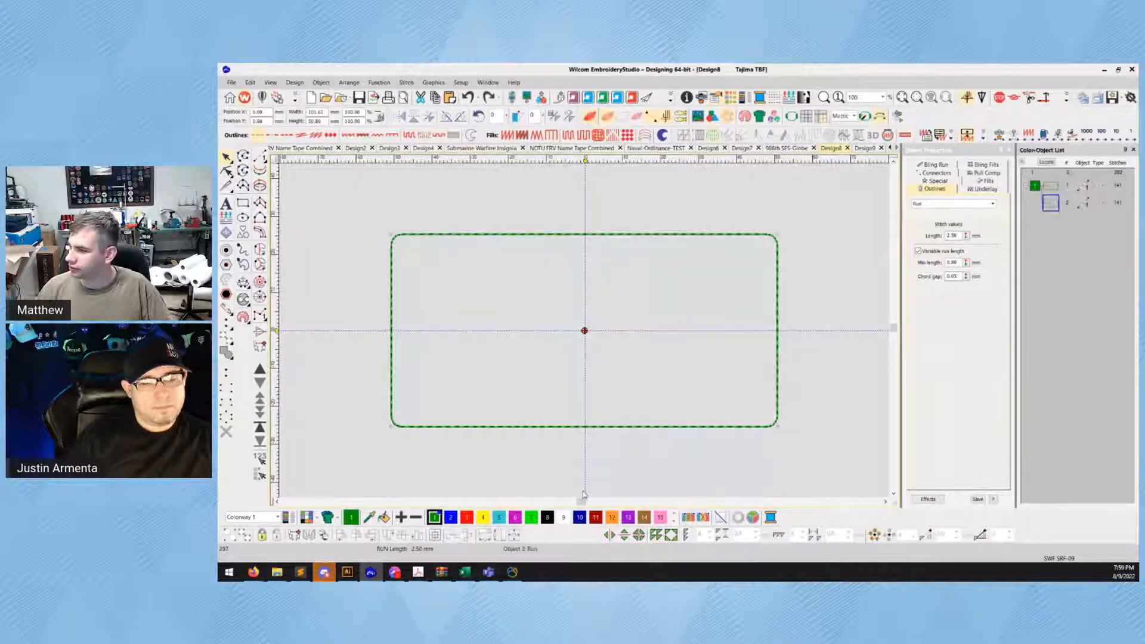
click(546, 517)
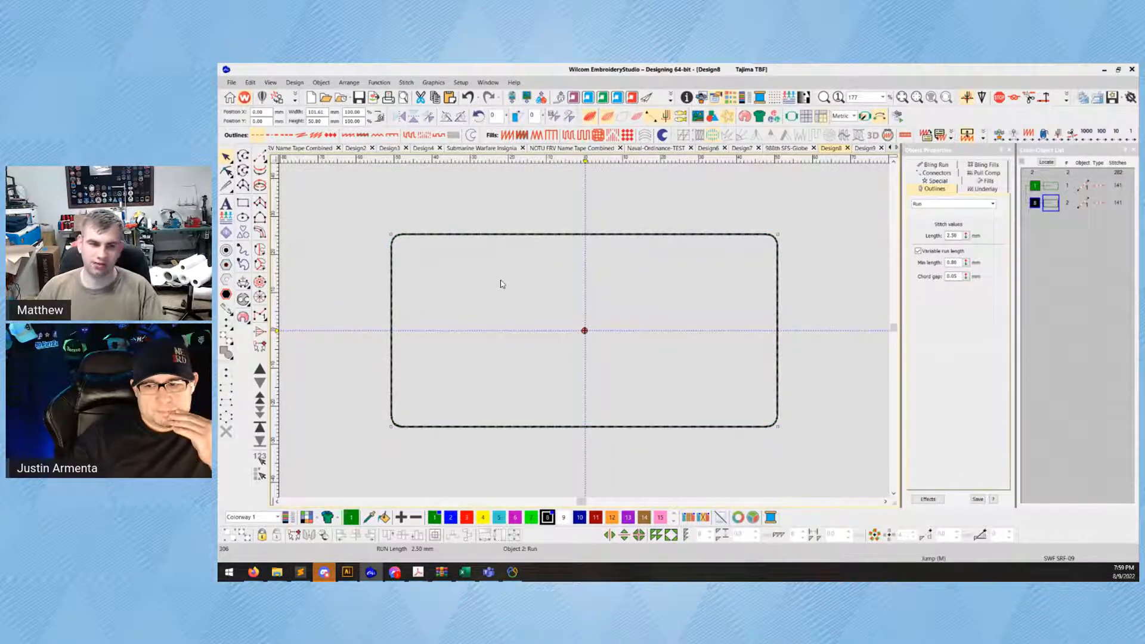
click(347, 135)
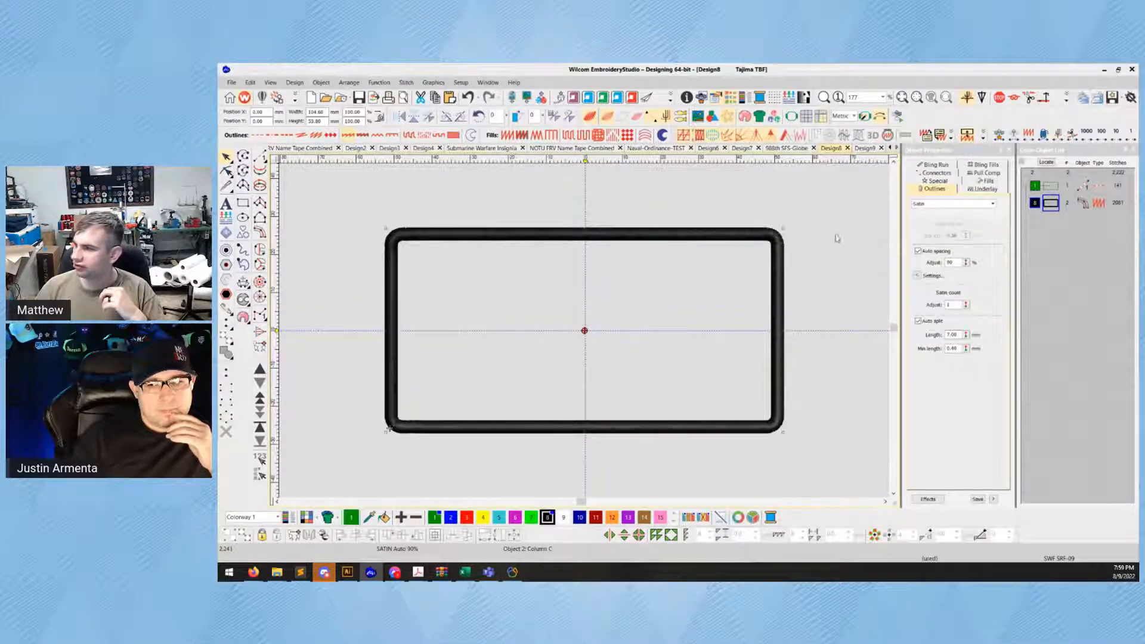
click(1043, 186)
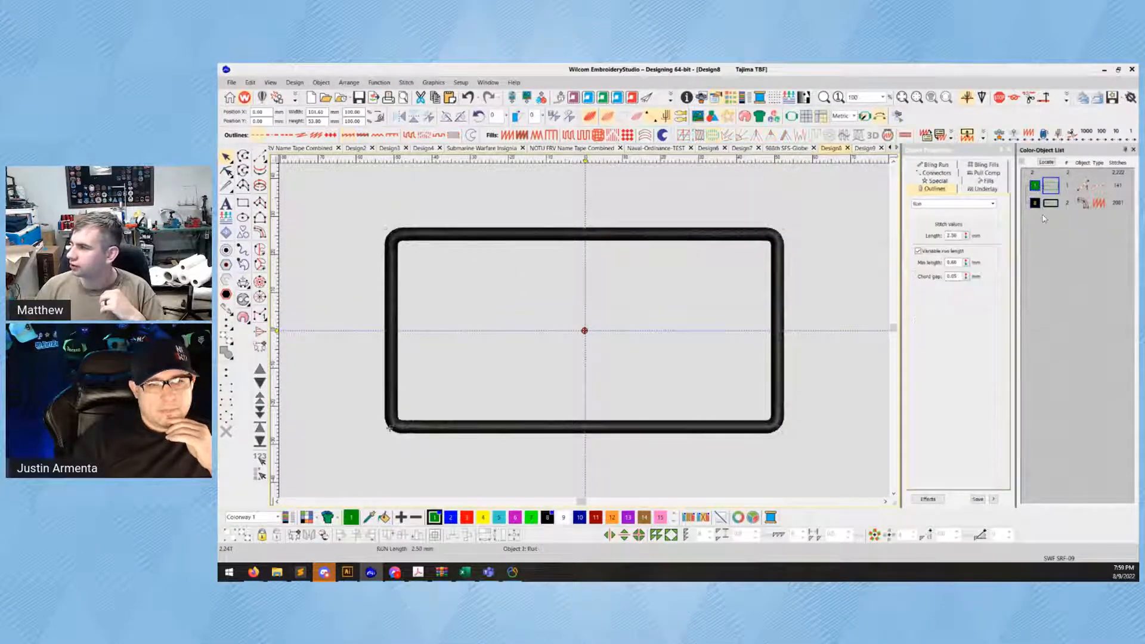
drag(1049, 186, 1052, 204)
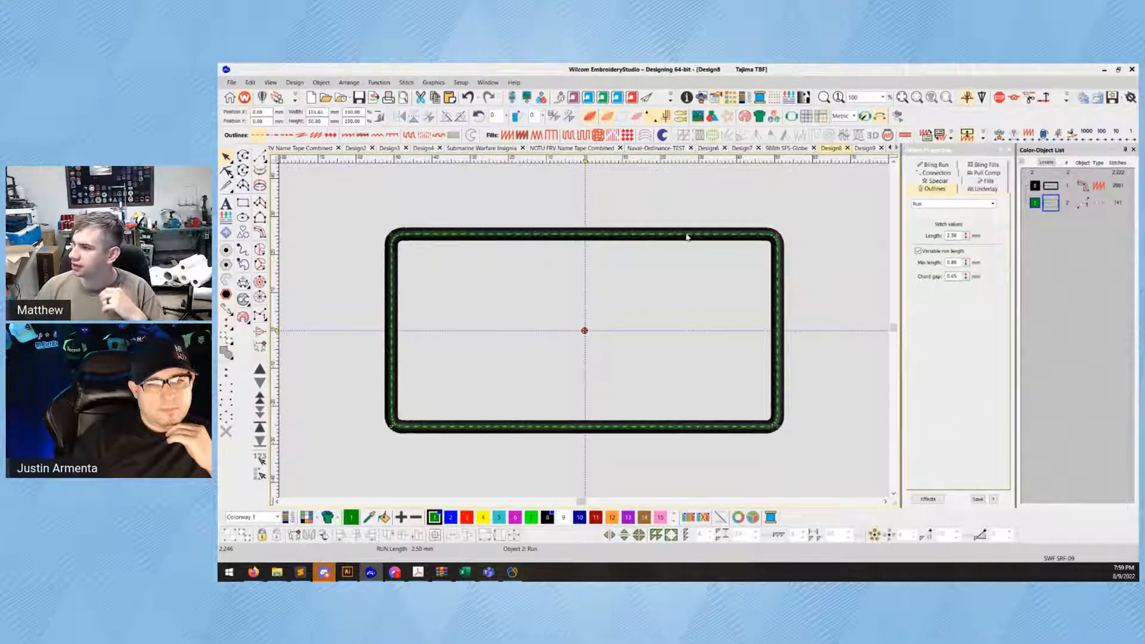
Offset the black border's Column C fully inward by setting the input side to Offset with side 2 at 100%
click(1050, 186)
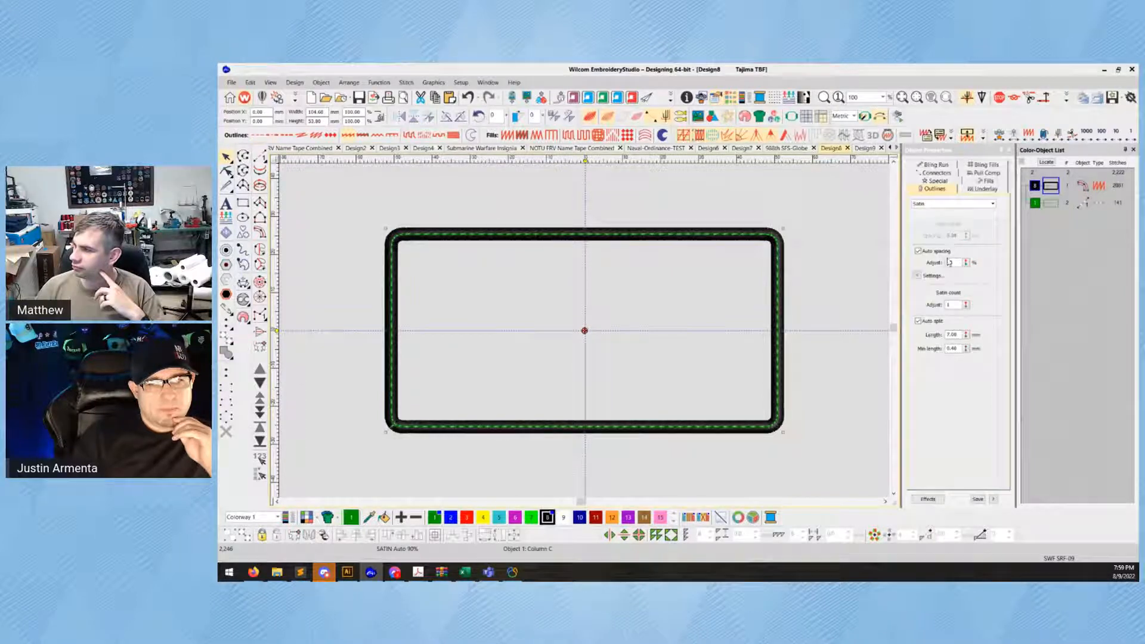
click(947, 181)
click(953, 258)
double_click(953, 295)
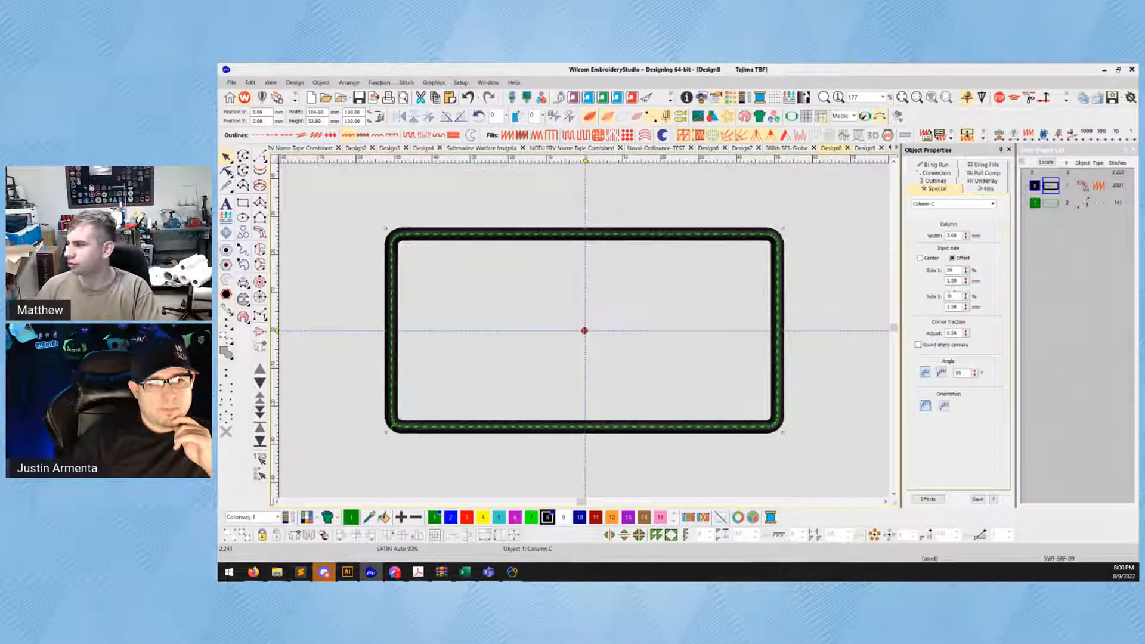
text(100)
key(Return)
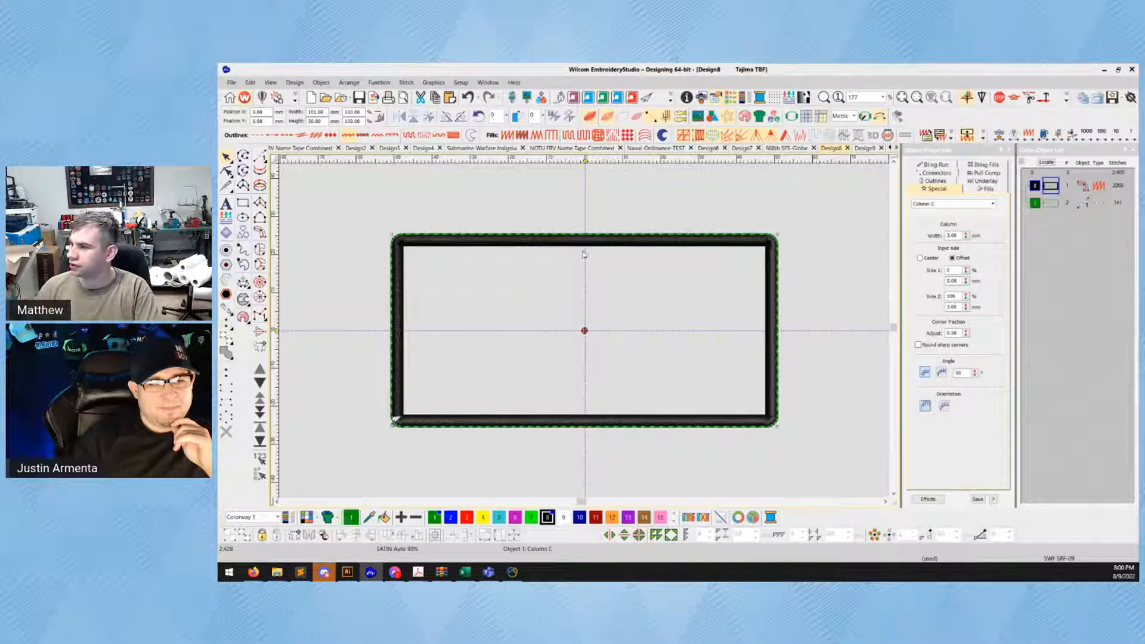
Select the border on the canvas and change the measurement units from Metric to U.S
click(709, 219)
click(704, 240)
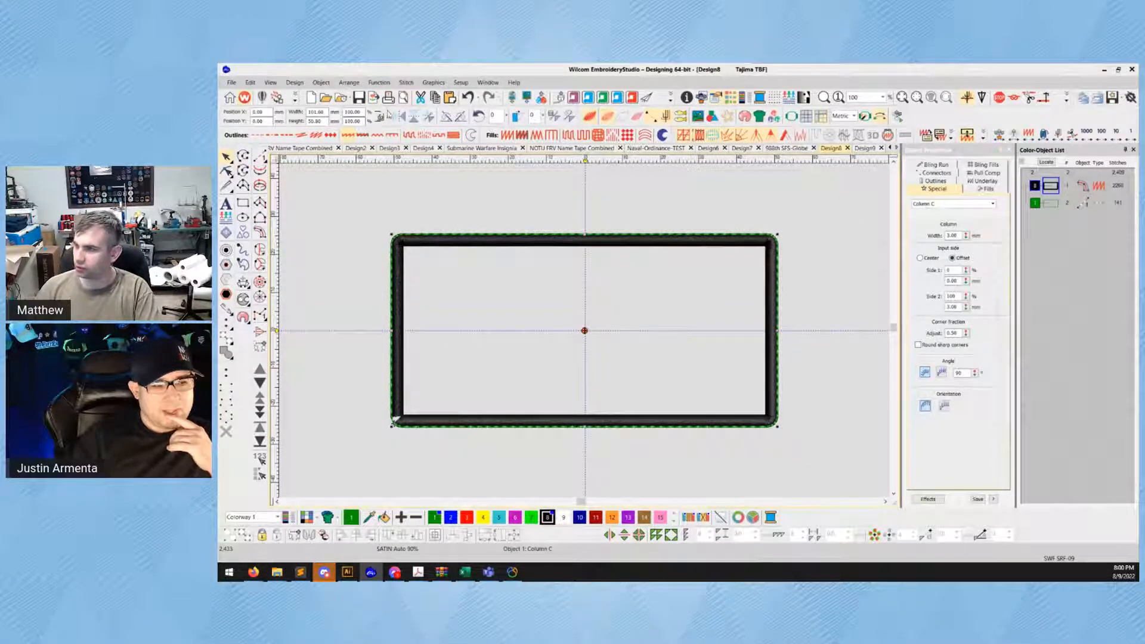
click(852, 117)
click(841, 132)
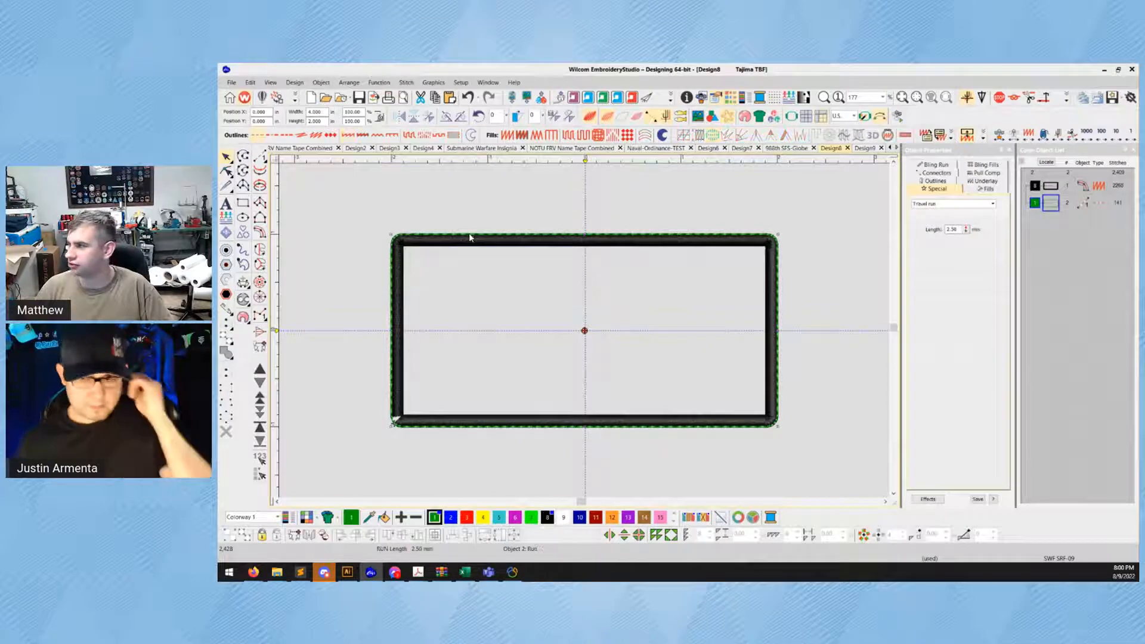
Create a white copy of the green run outline, shrunk to the satin border's inner edge at about 3.77 in wide
click(468, 233)
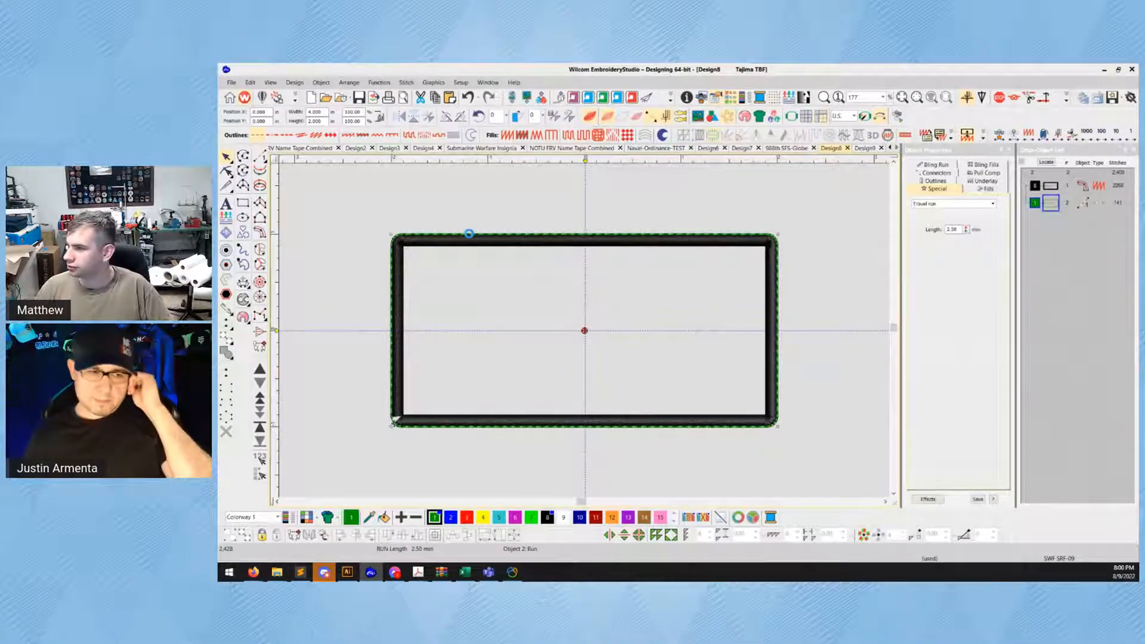
click(390, 234)
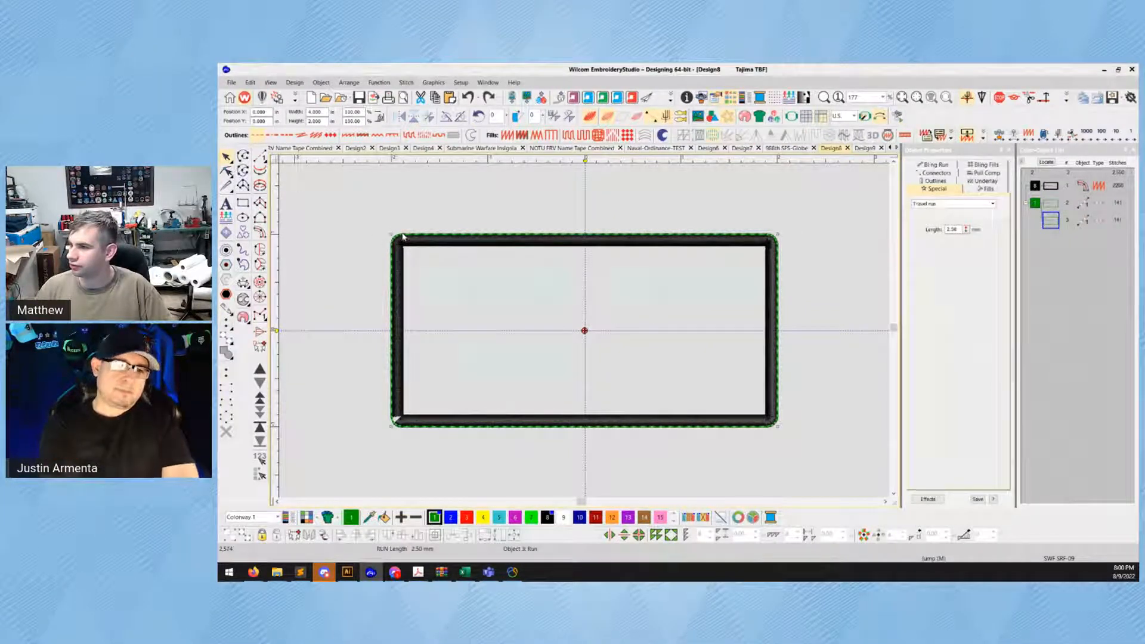
drag(390, 233, 398, 244)
drag(585, 236, 584, 245)
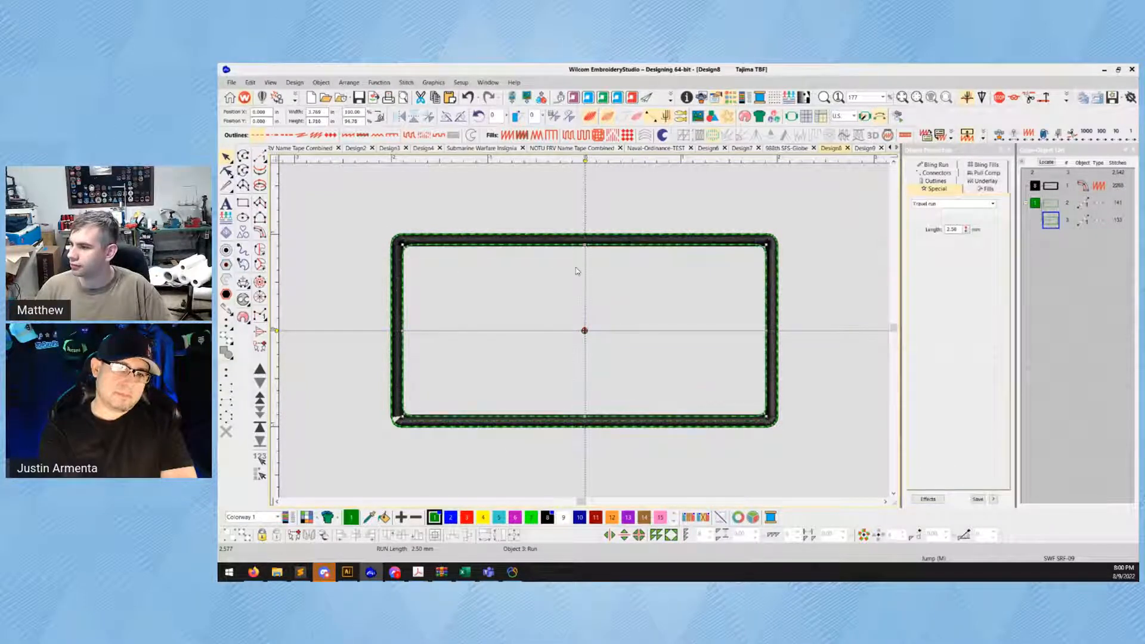
click(563, 517)
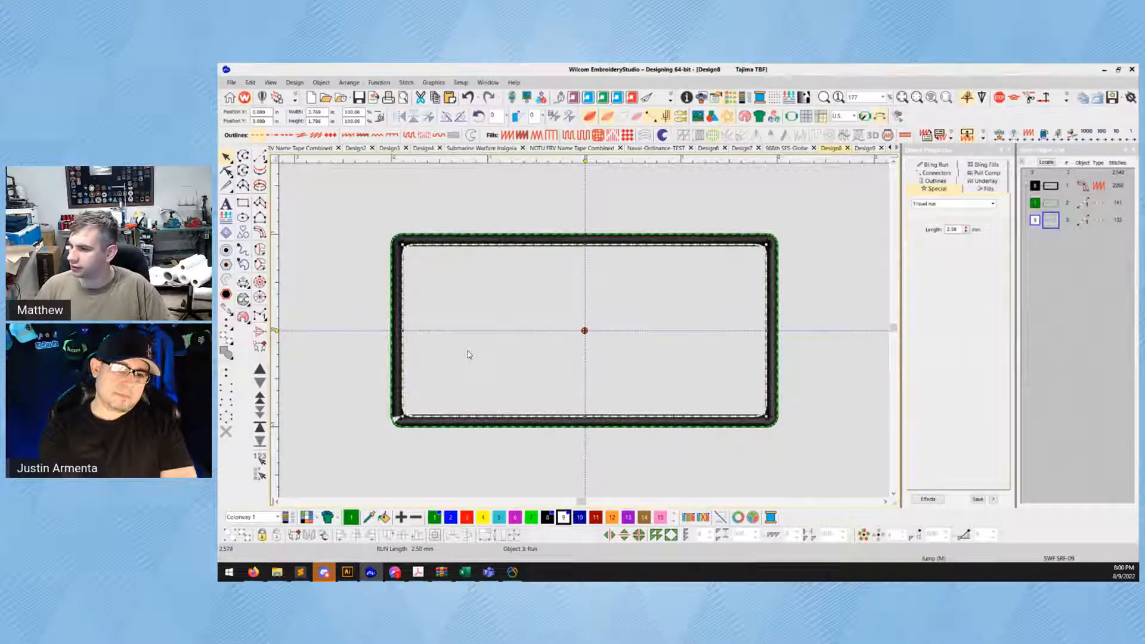
click(729, 324)
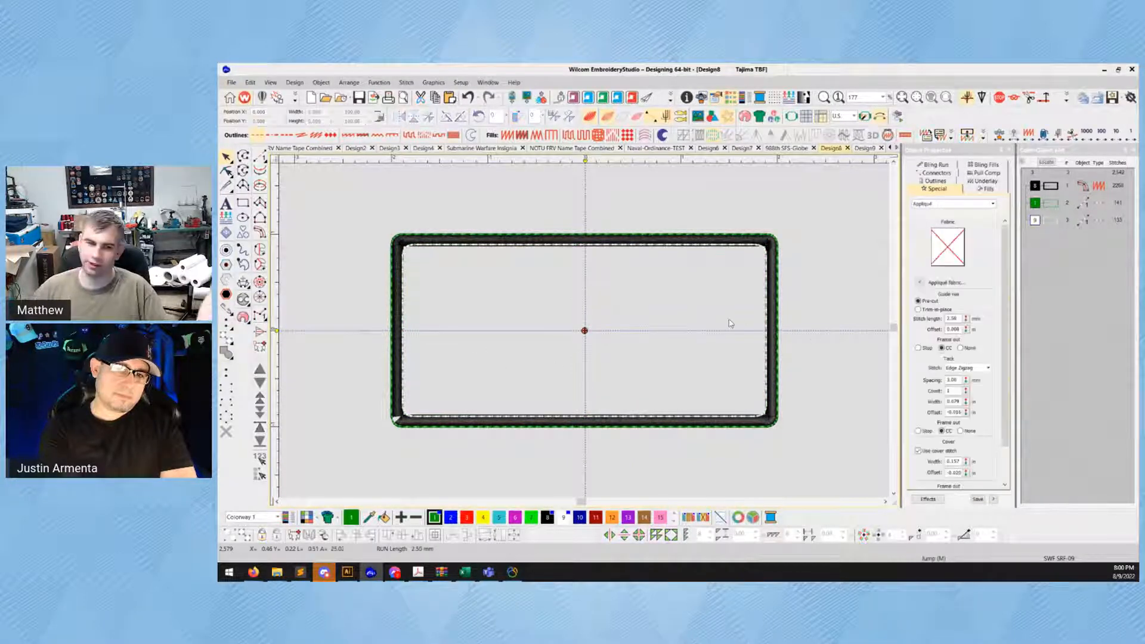